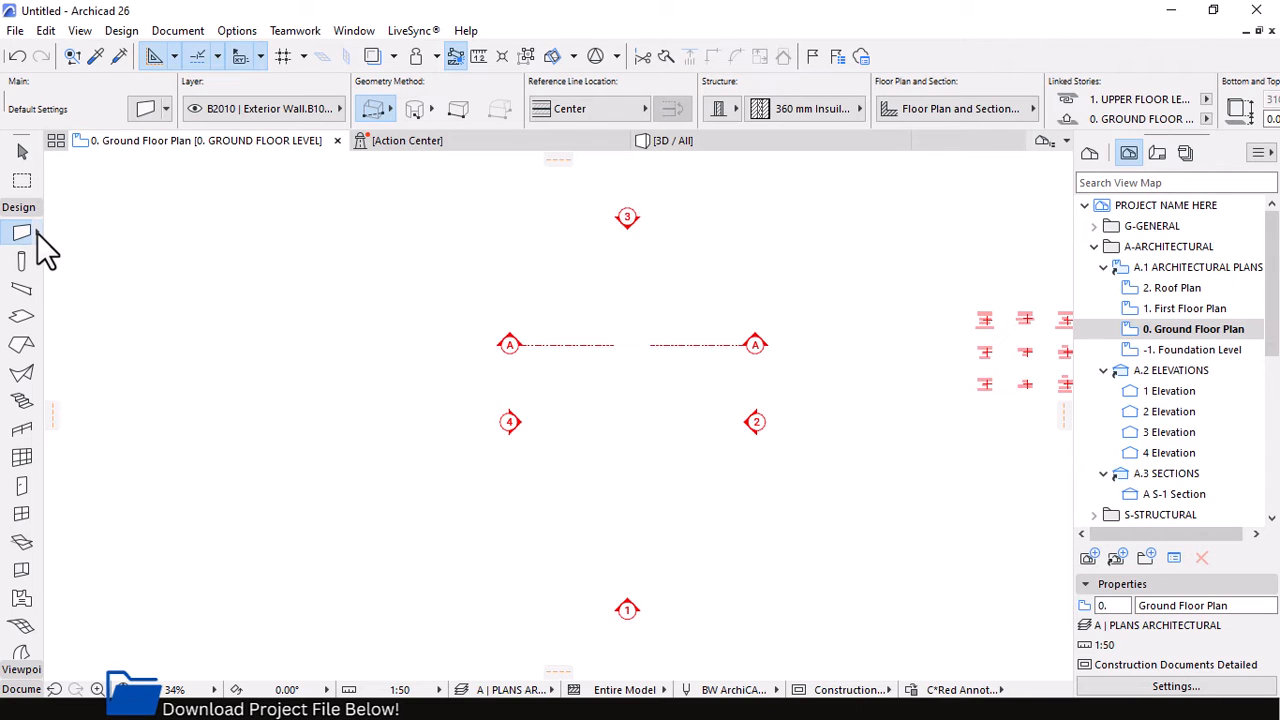
Apply the Wall Composite 1.0 favorite from the WALLS folder of PROJECT STARTER 1.0 to the Wall tool
left_click(166, 110)
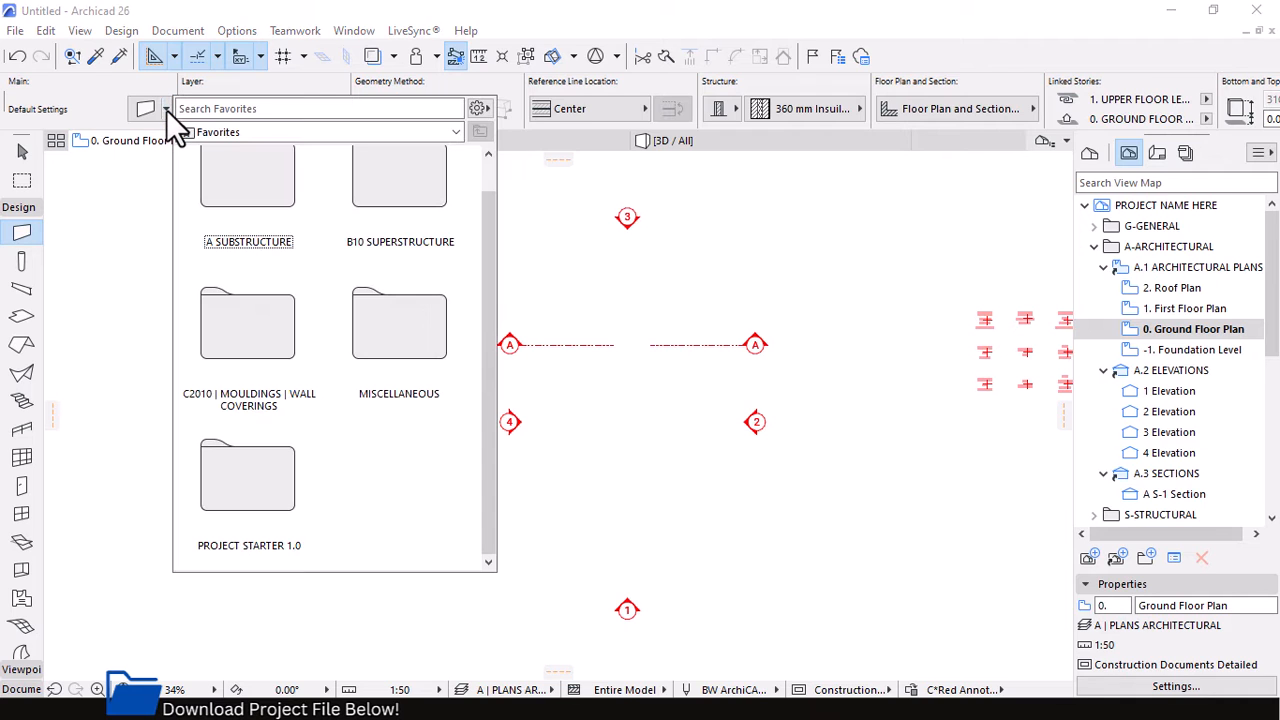
scroll(385, 249, "up", 1)
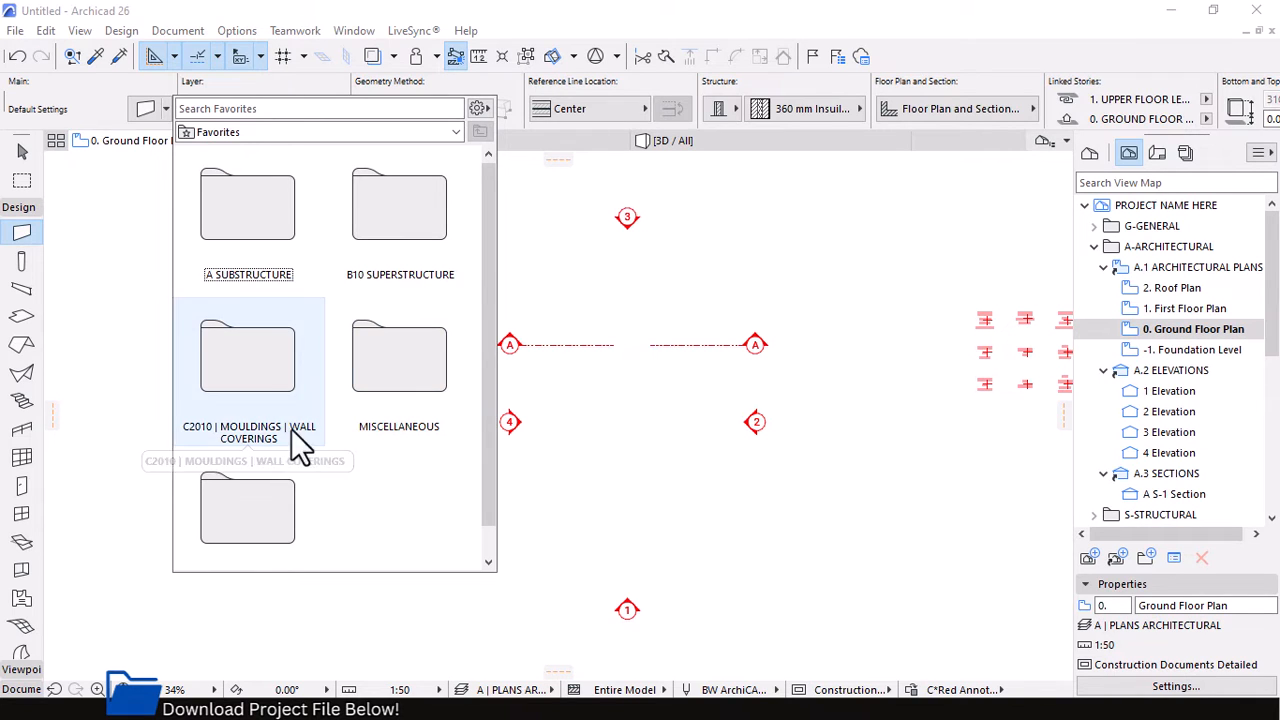
double_click(250, 245)
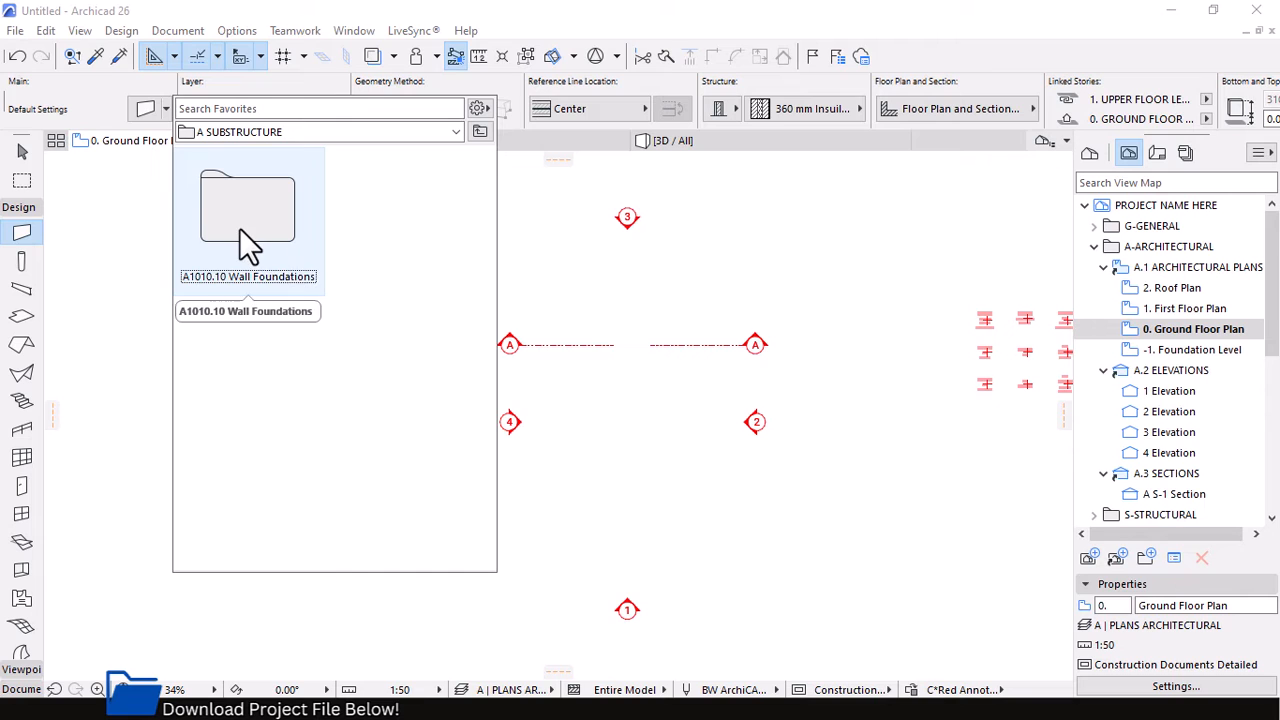
left_click(481, 130)
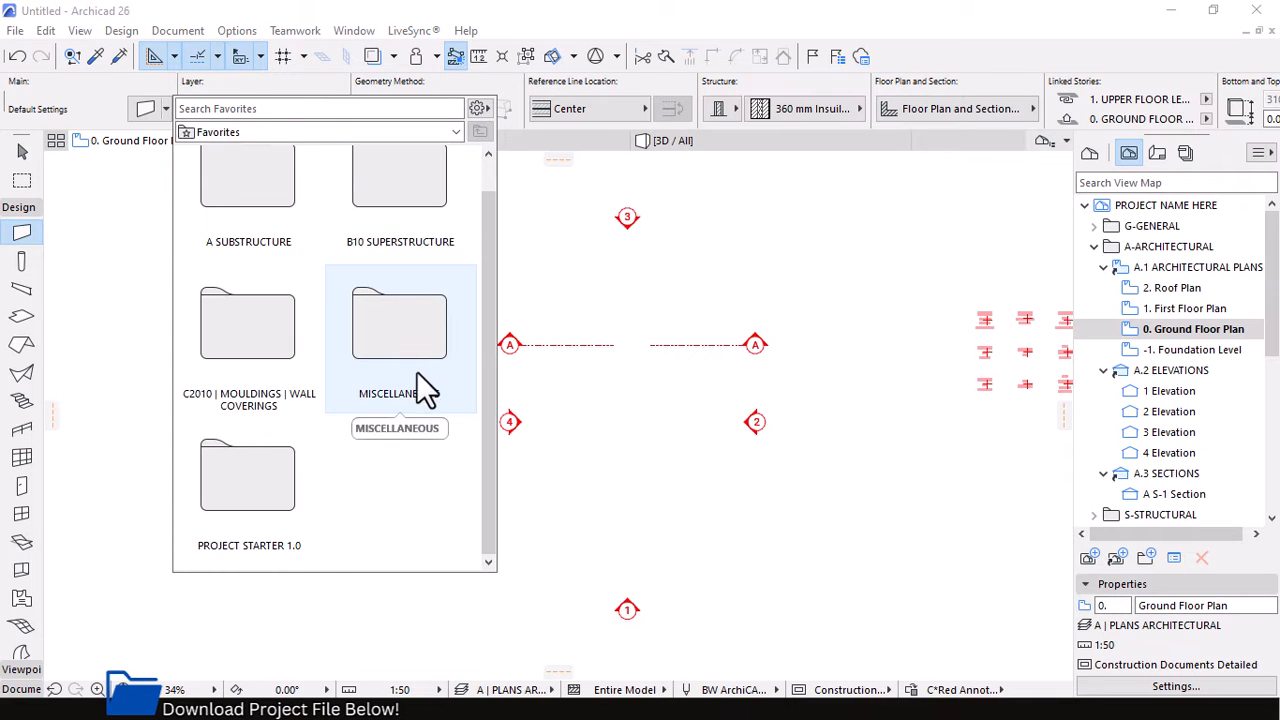
double_click(414, 223)
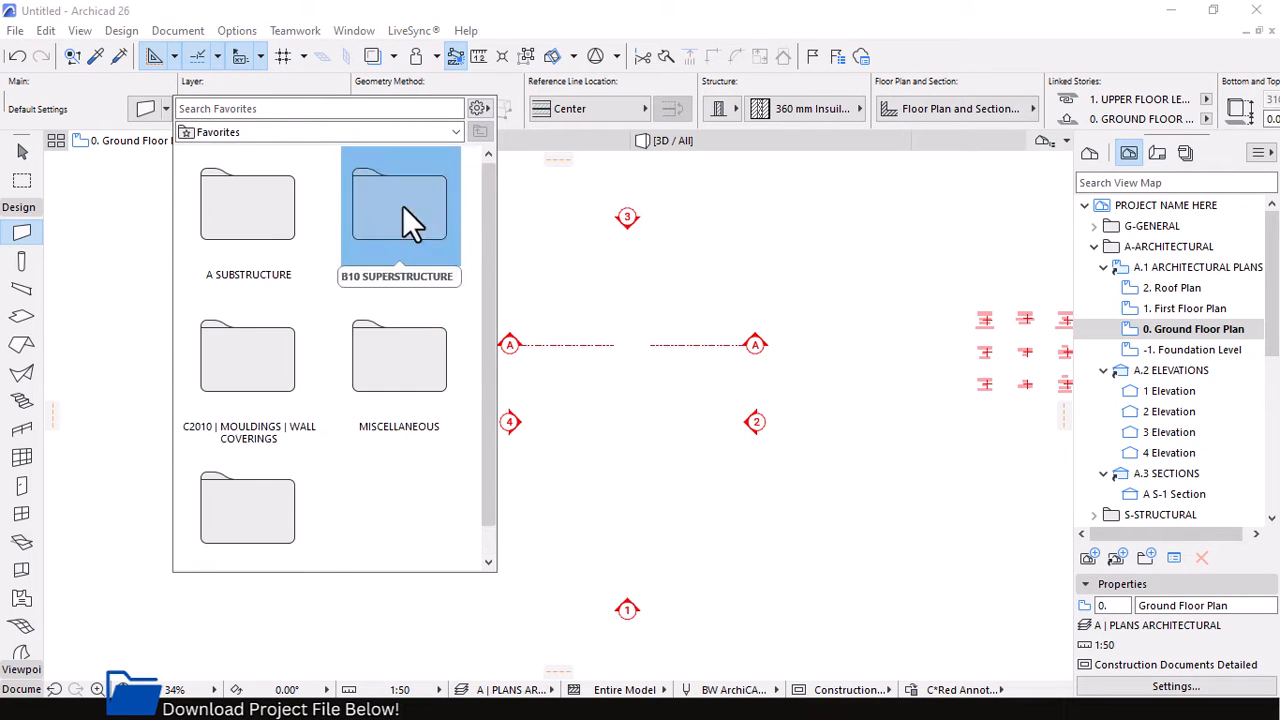
left_click(480, 132)
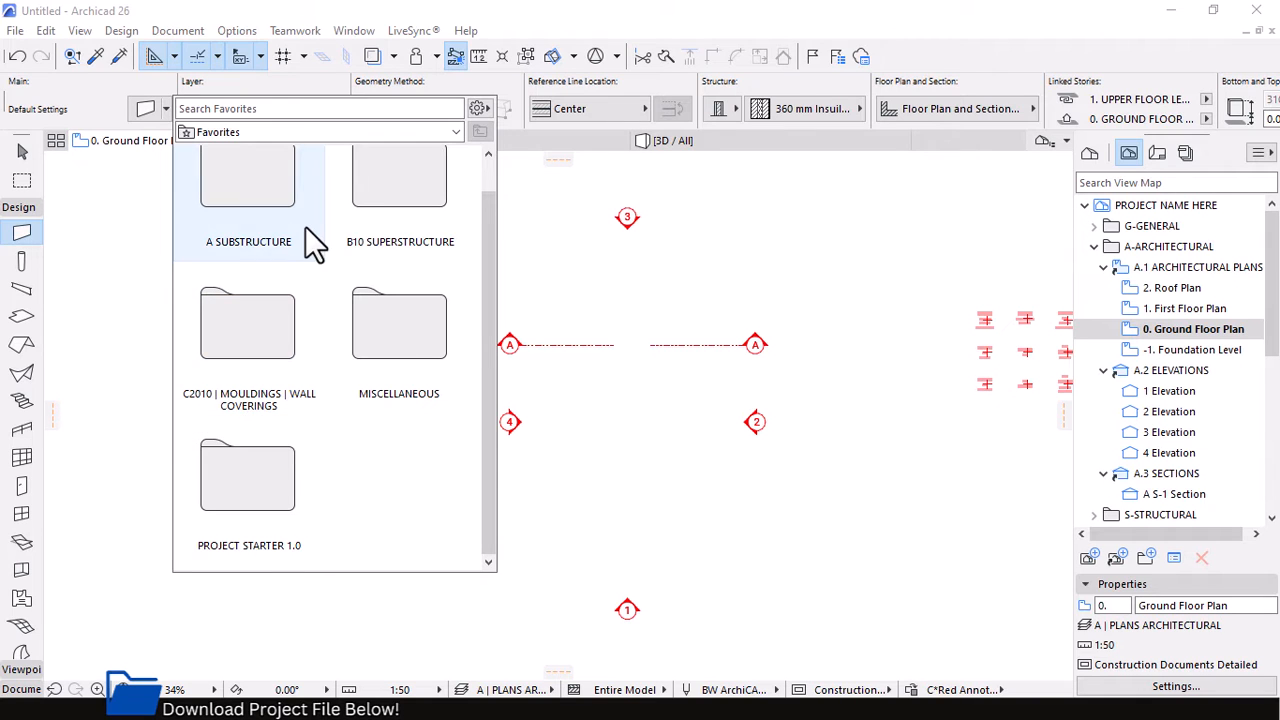
double_click(258, 495)
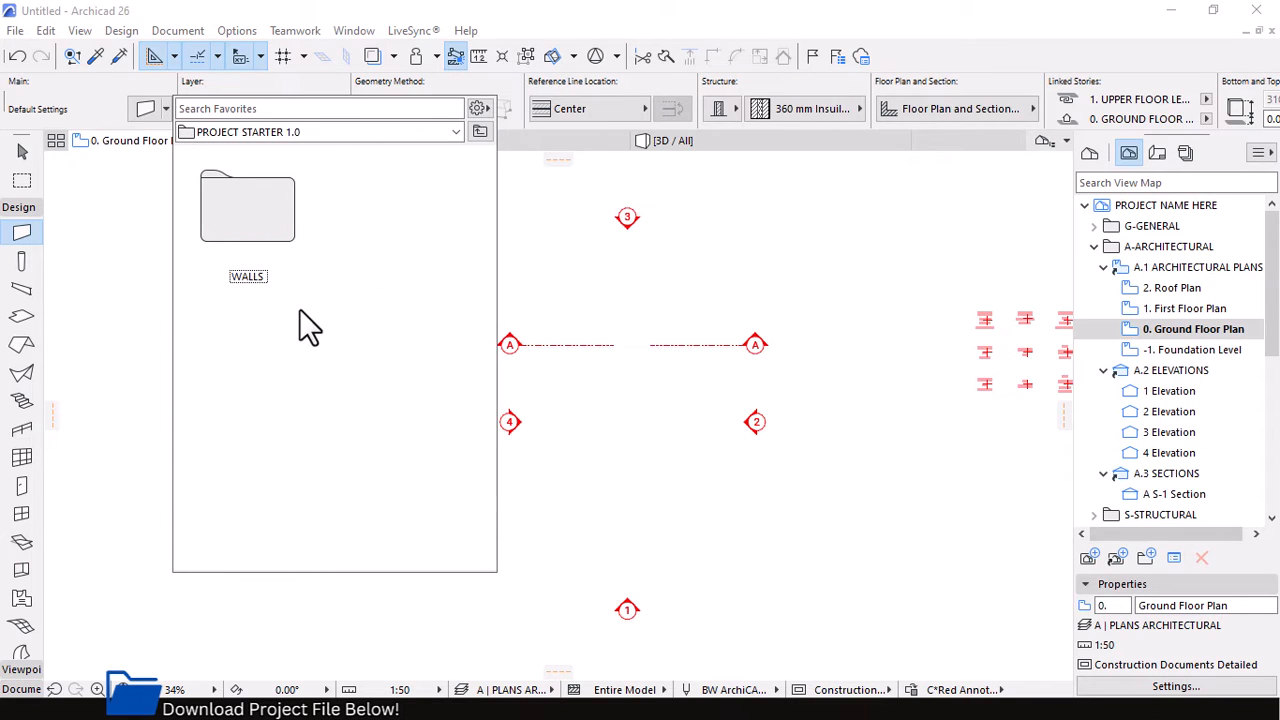
double_click(270, 232)
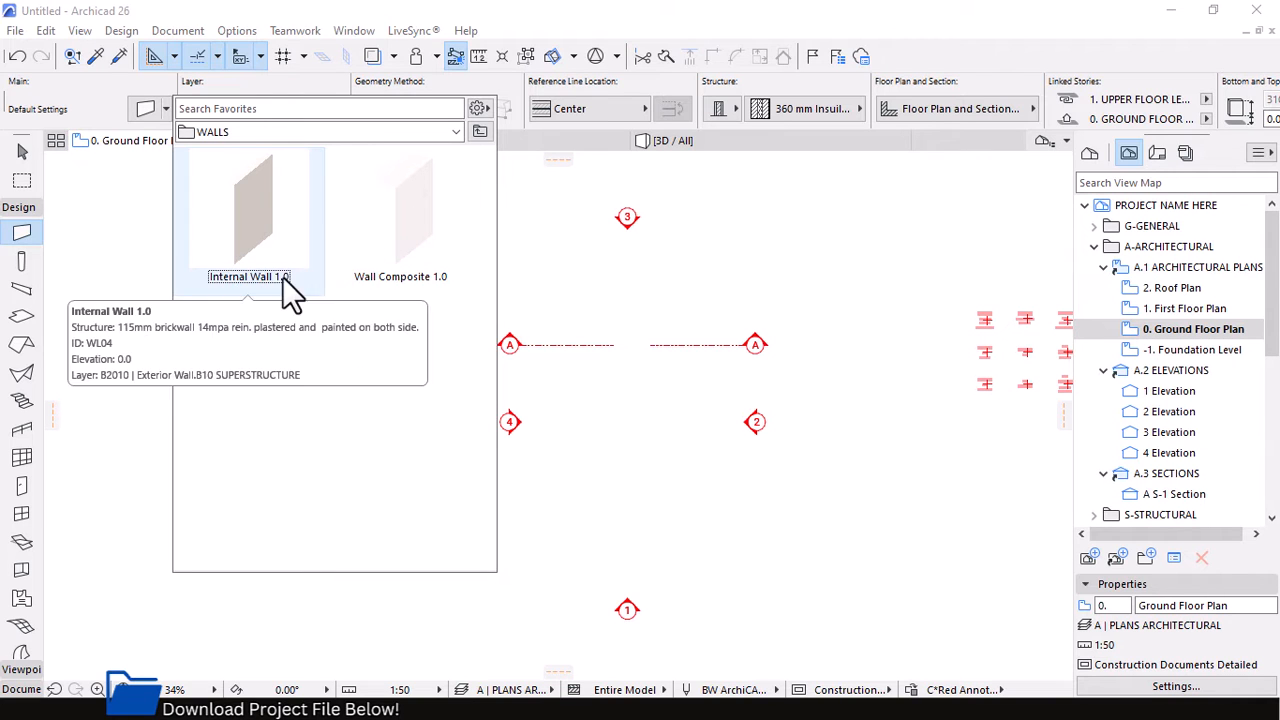
double_click(414, 252)
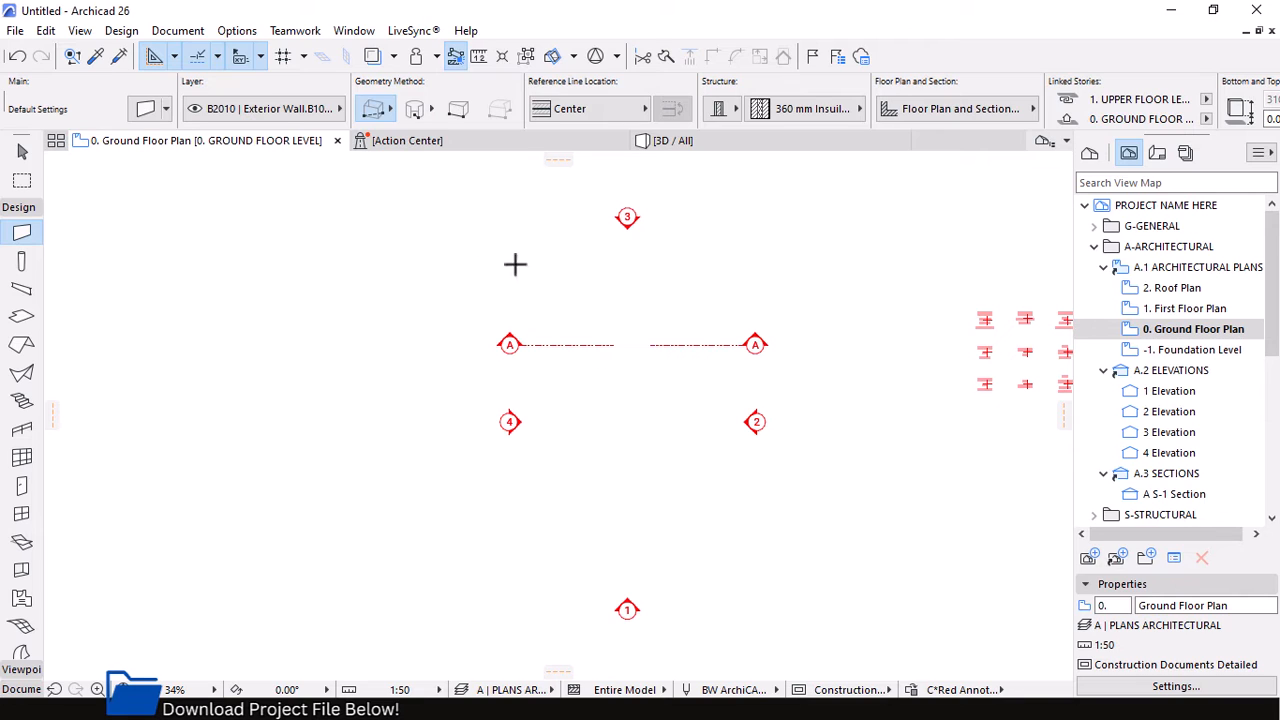
Draw a rectangular outline of exterior walls, 9500 mm wide and 10500 mm deep, between the elevation markers using the rectangular geometry method
left_click(378, 108)
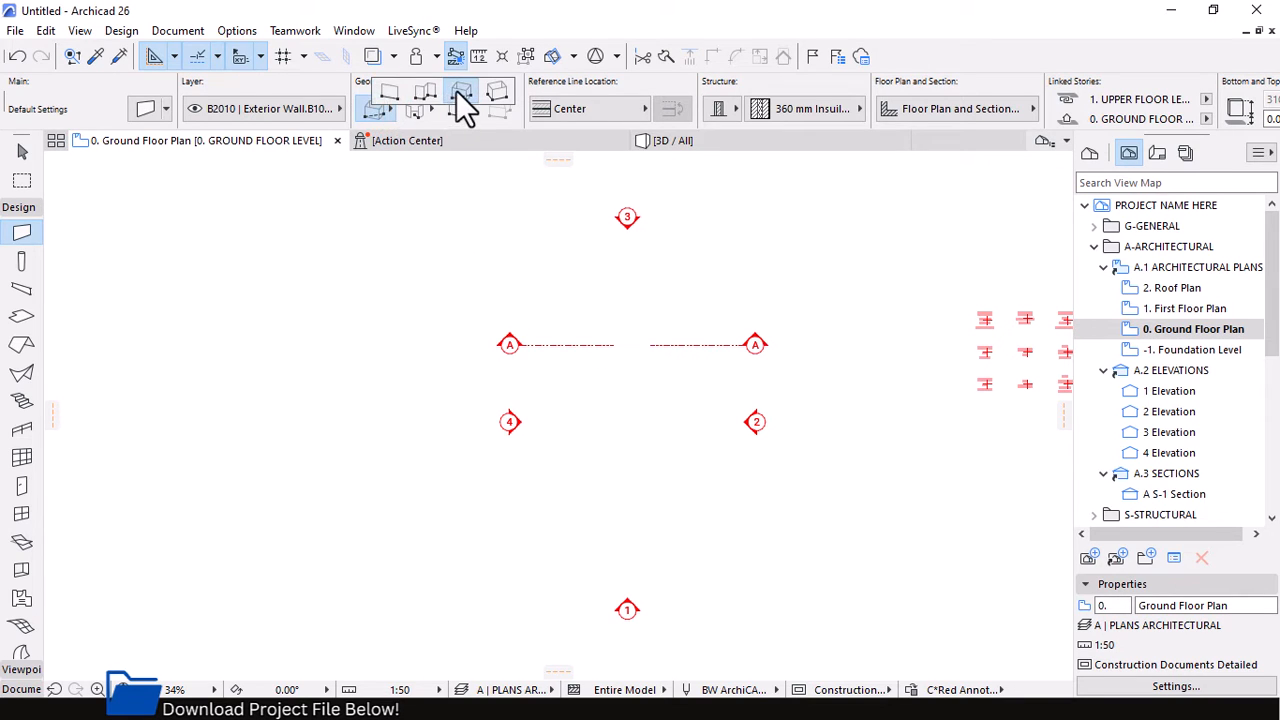
left_click(458, 92)
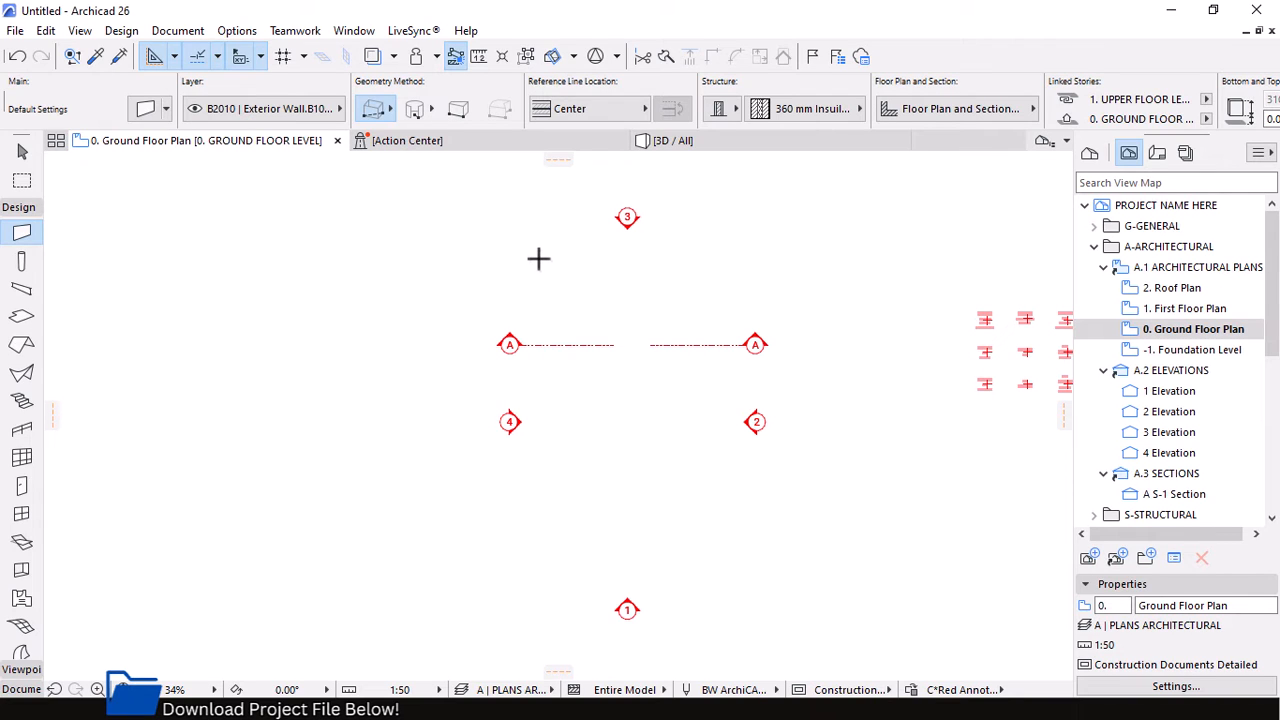
left_click(537, 258)
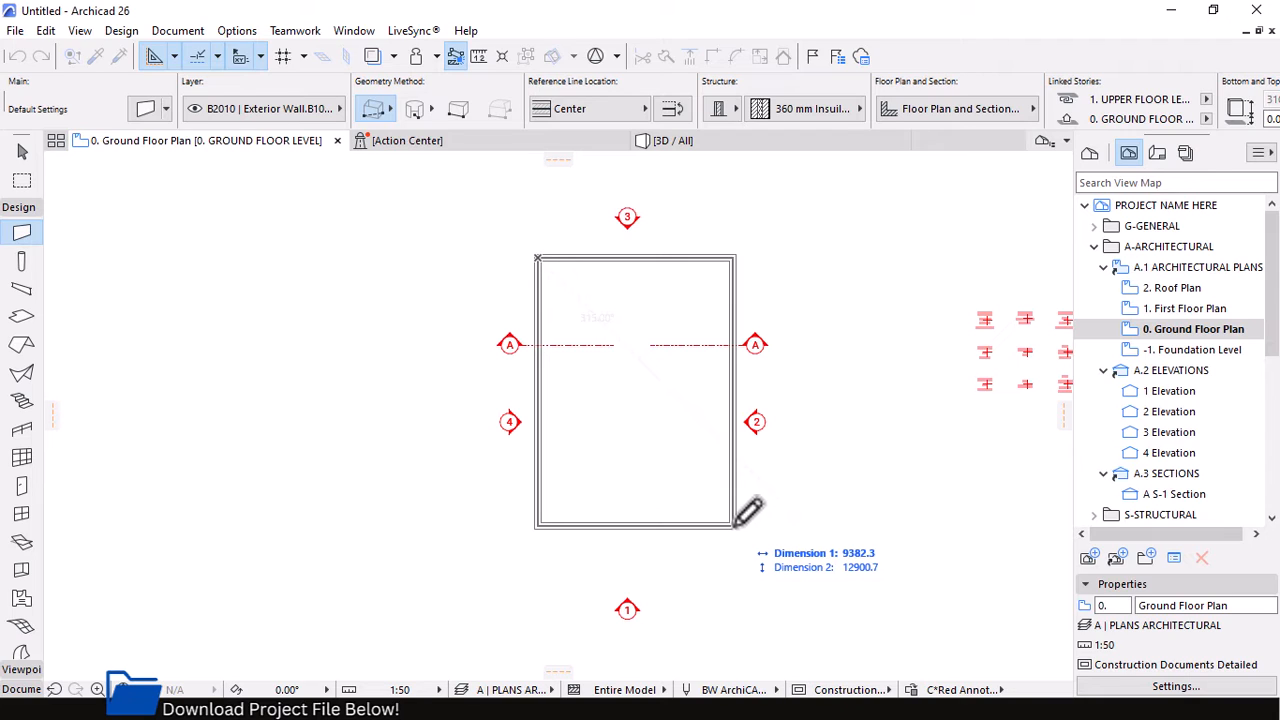
type("9500")
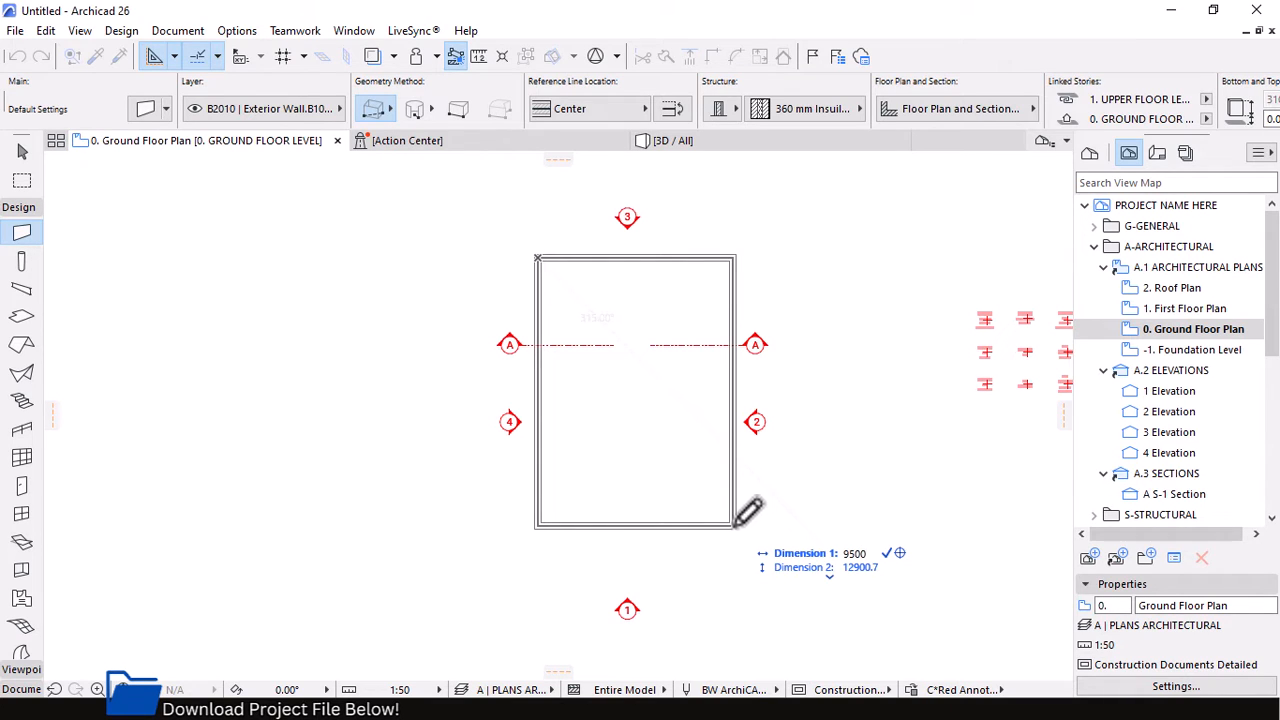
key("Tab")
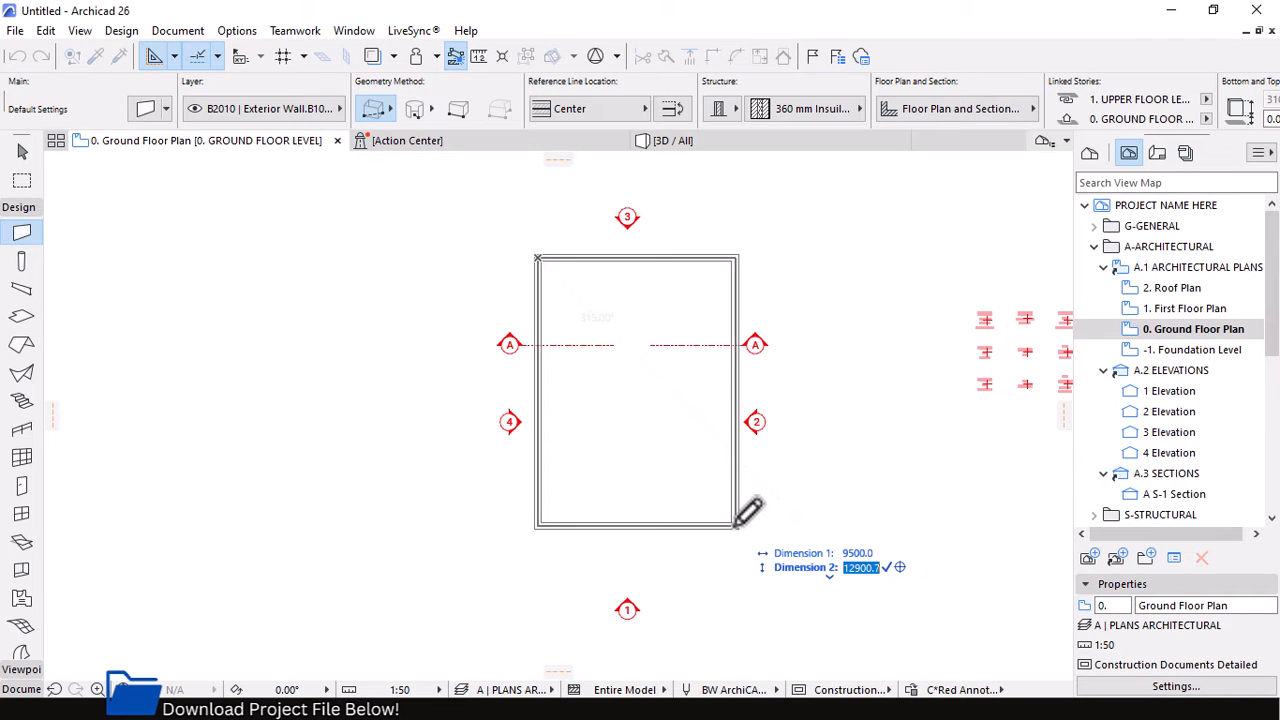
type("10500")
key("Return")
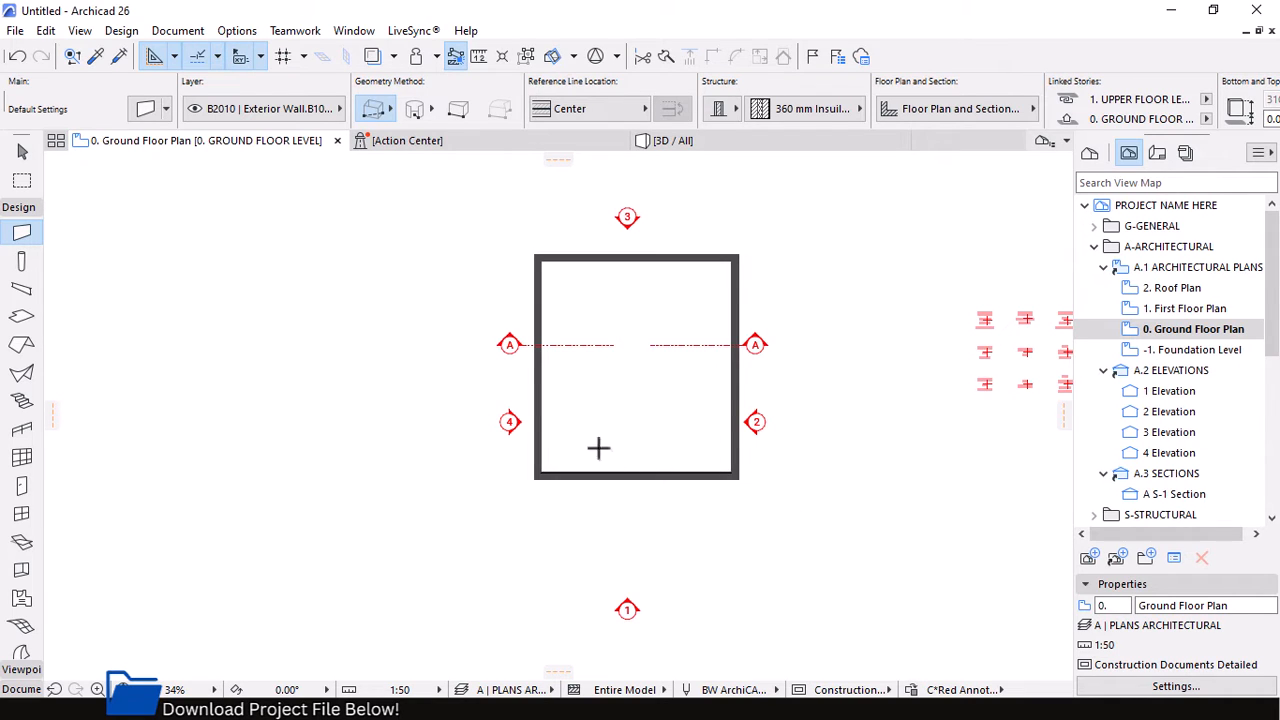
scroll(544, 355, "up", 3)
scroll(644, 428, "down", 3)
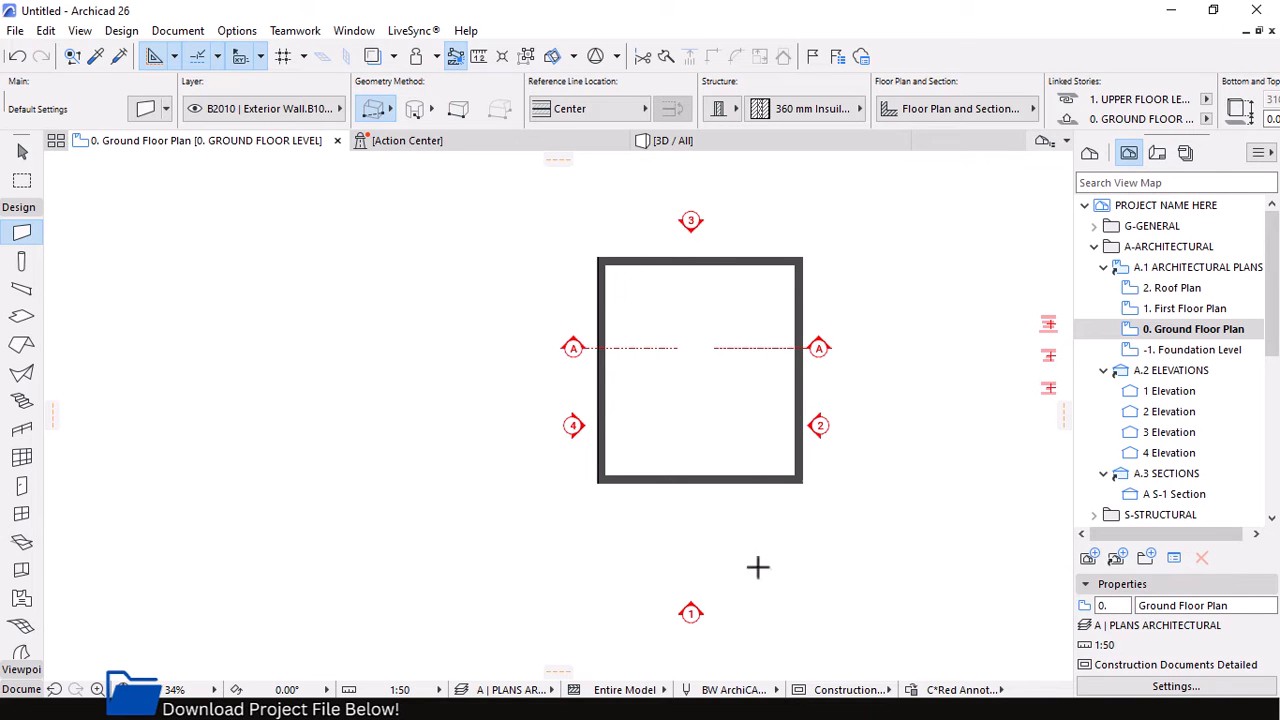
key("Escape")
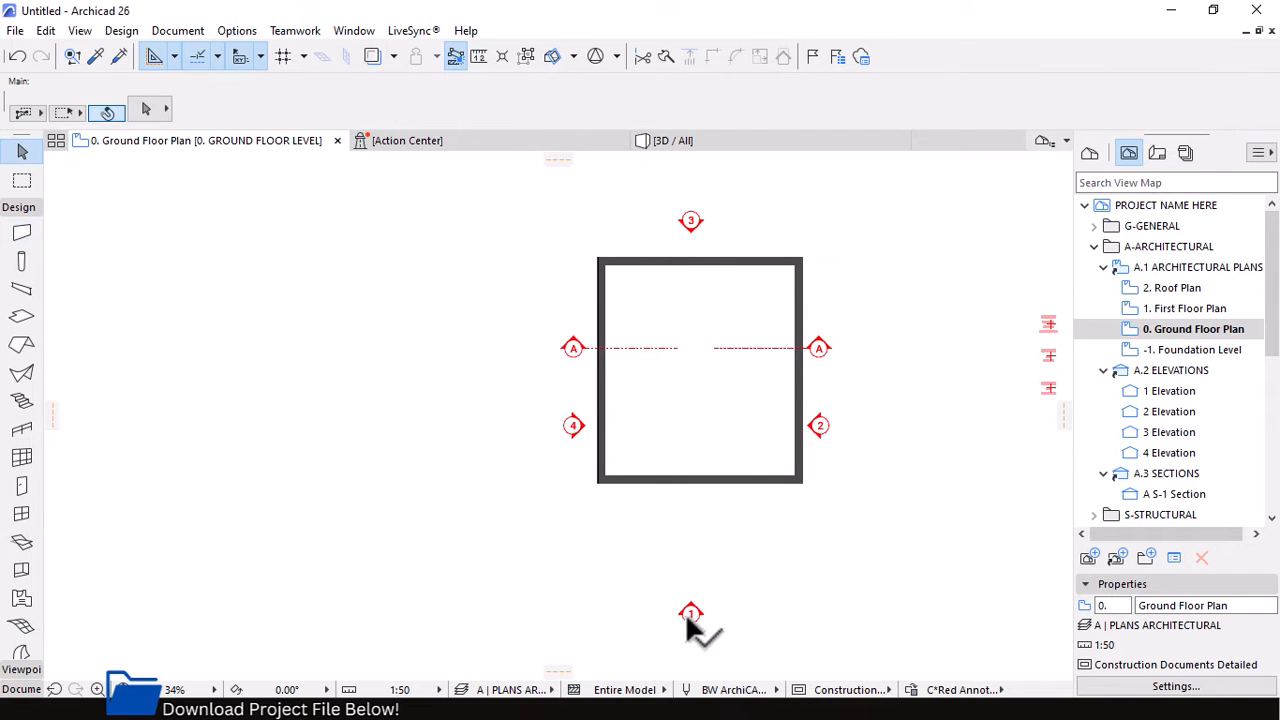
Examine the elevation and section markers placed around the rectangular wall outline
left_click(688, 616)
left_click(819, 421)
left_click(819, 348)
left_click(688, 219)
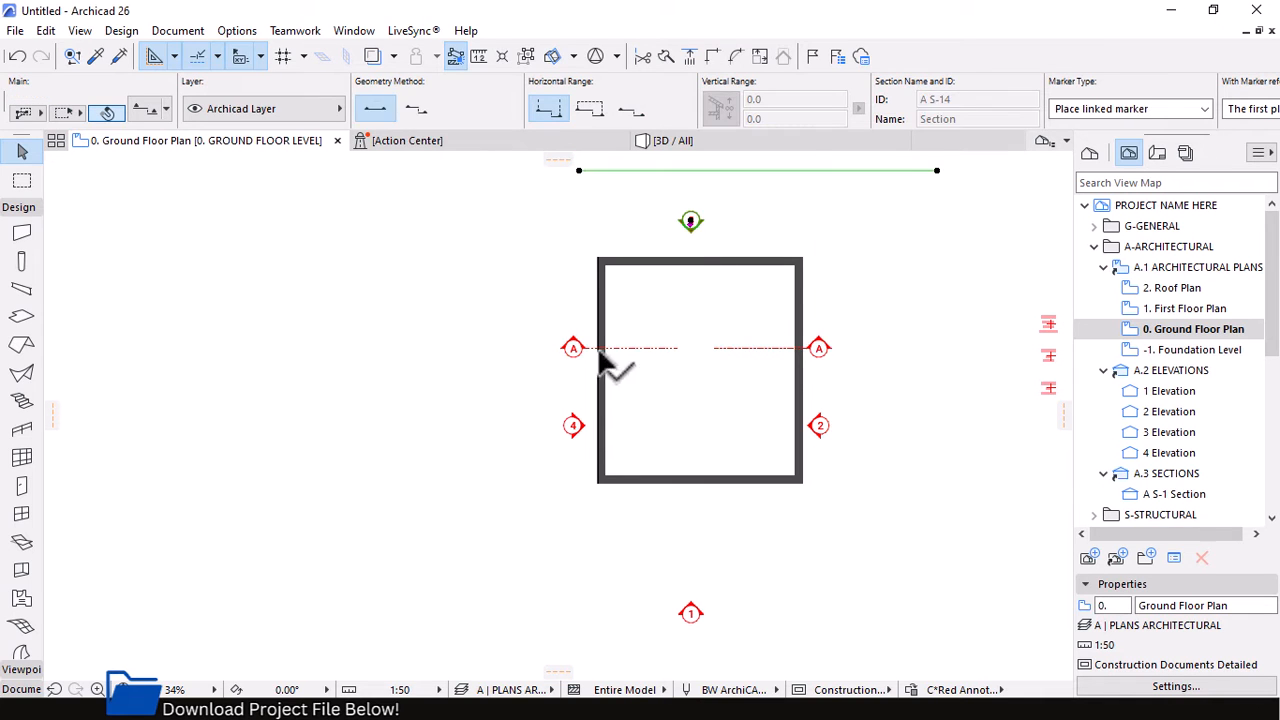
left_click(572, 425)
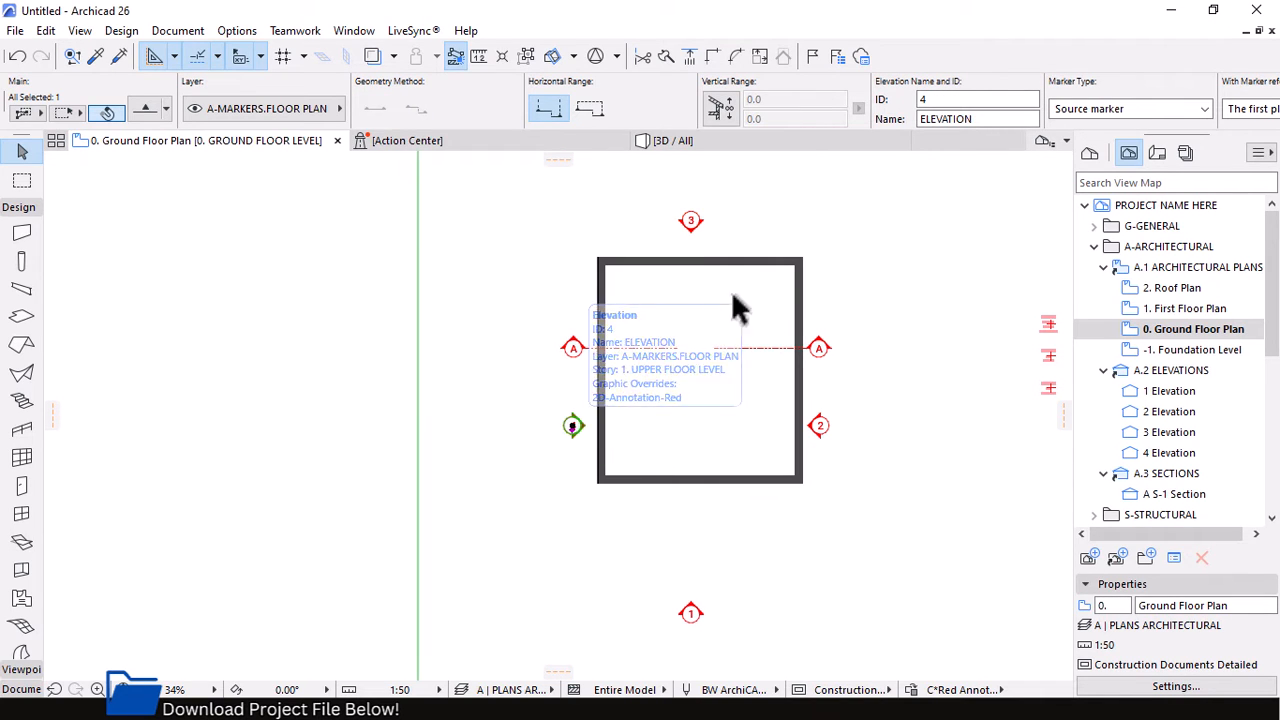
scroll(720, 378, "up", 2)
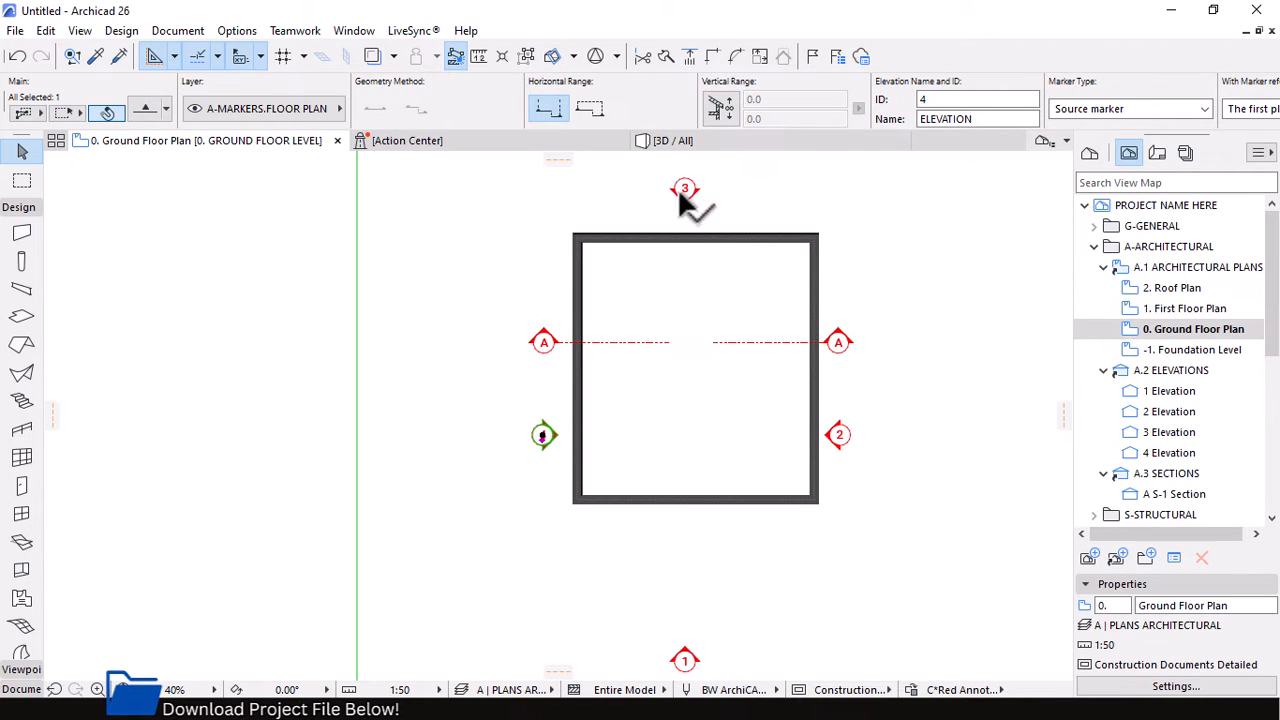
scroll(820, 276, "up", 1)
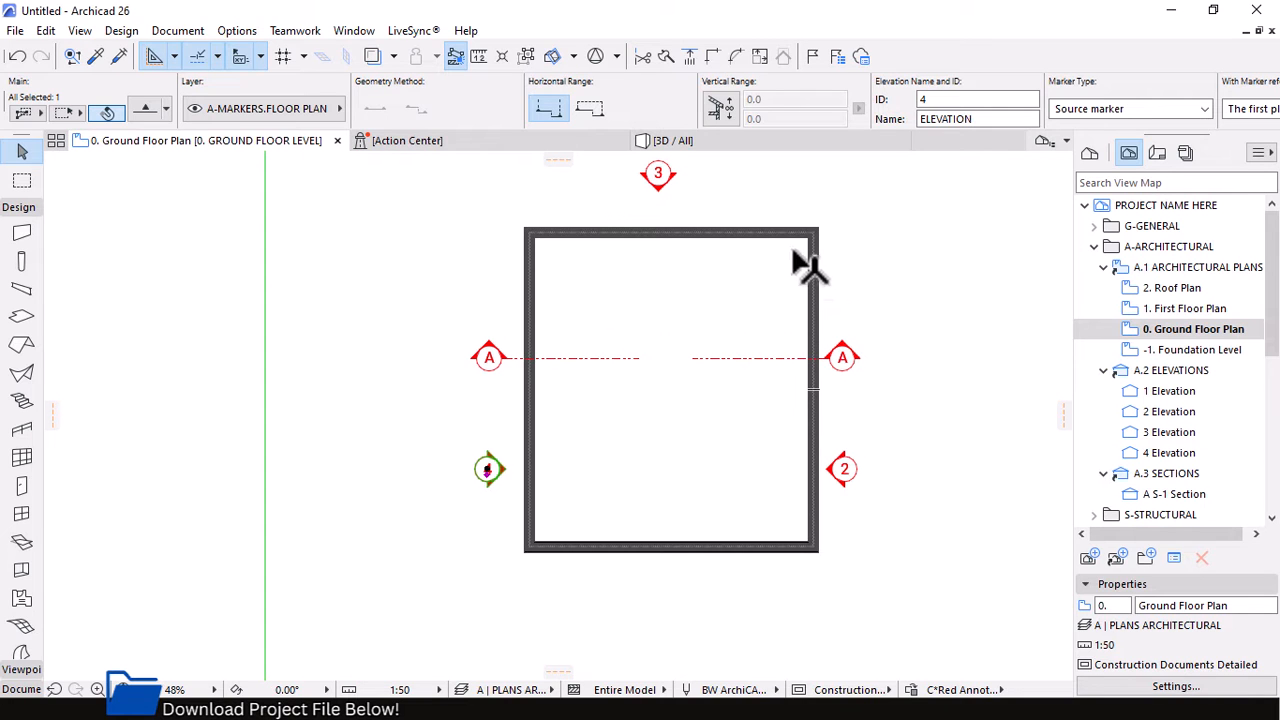
scroll(725, 374, "down", 1)
scroll(667, 220, "up", 2)
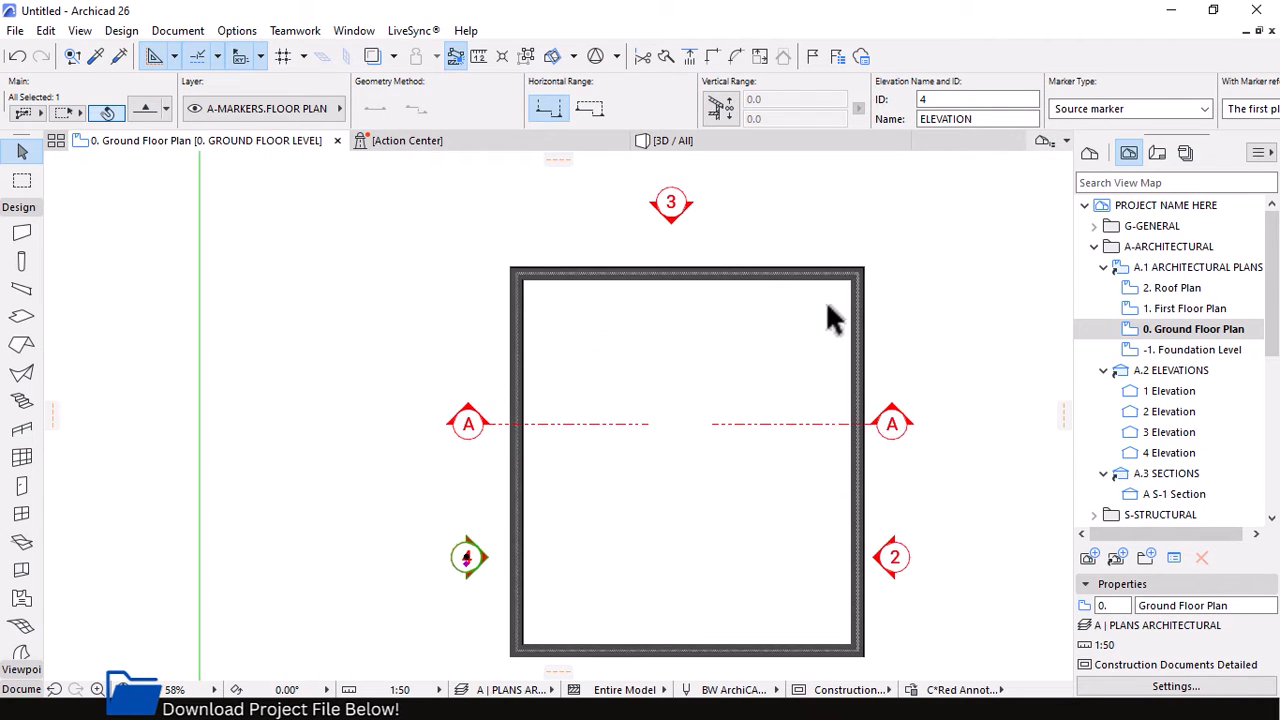
Suspend grouping and stretch the right exterior wall upwards past the top wall to a length of 12000 mm
left_click(858, 305)
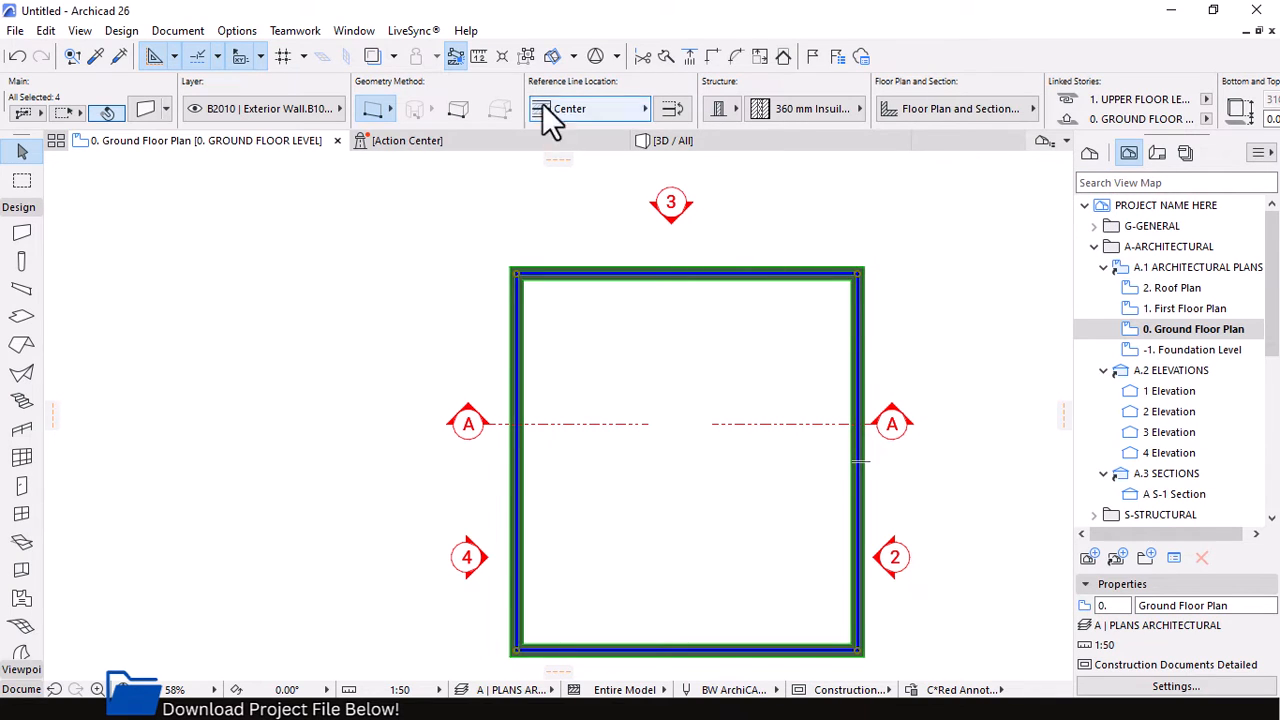
left_click(527, 56)
left_click(860, 320)
left_click(857, 272)
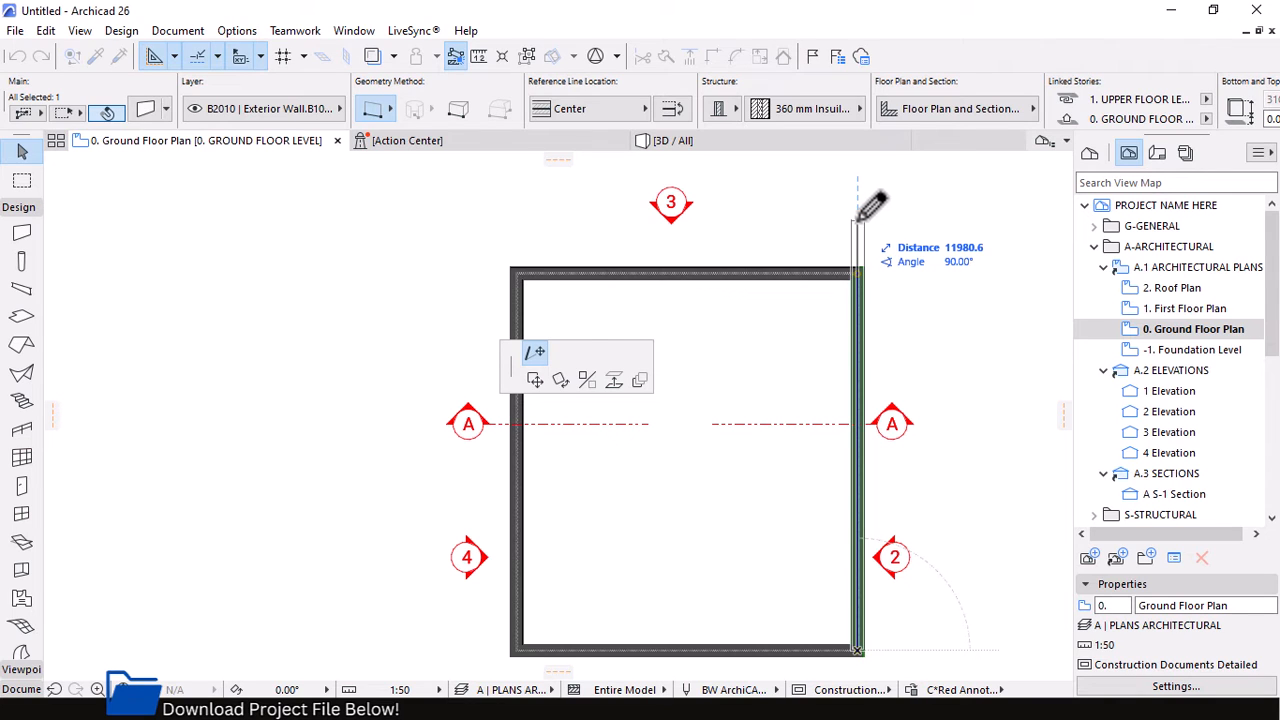
type("12000")
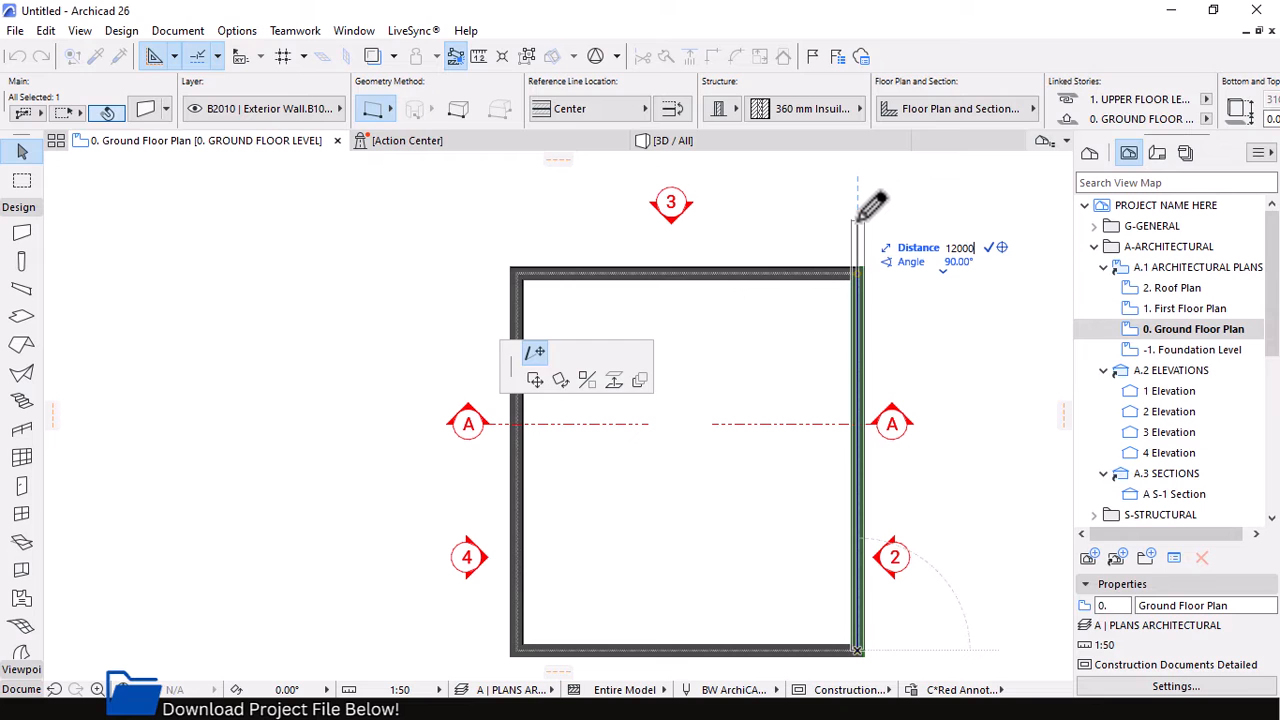
key("Return")
Stretch the left exterior wall's upper end to align with the upper end of the extended right wall
left_click(519, 352)
left_click(516, 272)
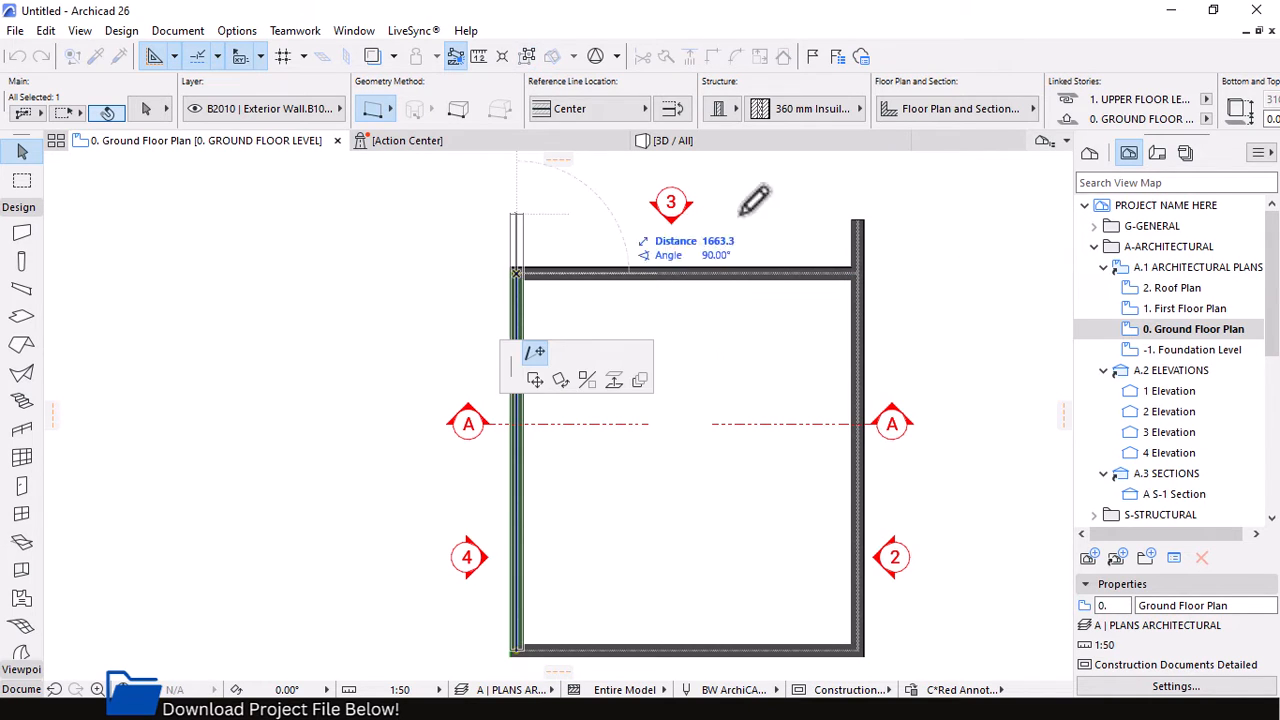
left_click(858, 219)
scroll(826, 226, "down", 3)
middle_click_drag(838, 480, 832, 413)
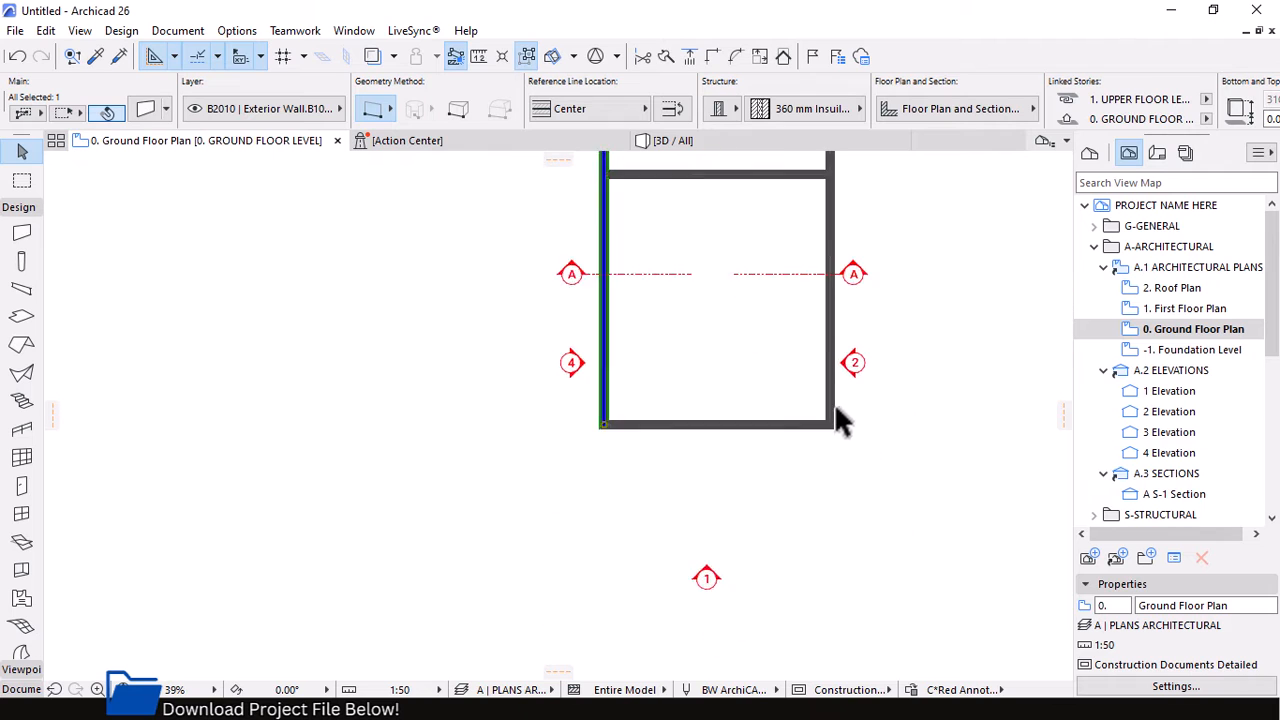
scroll(835, 425, "up", 2)
left_click(490, 432)
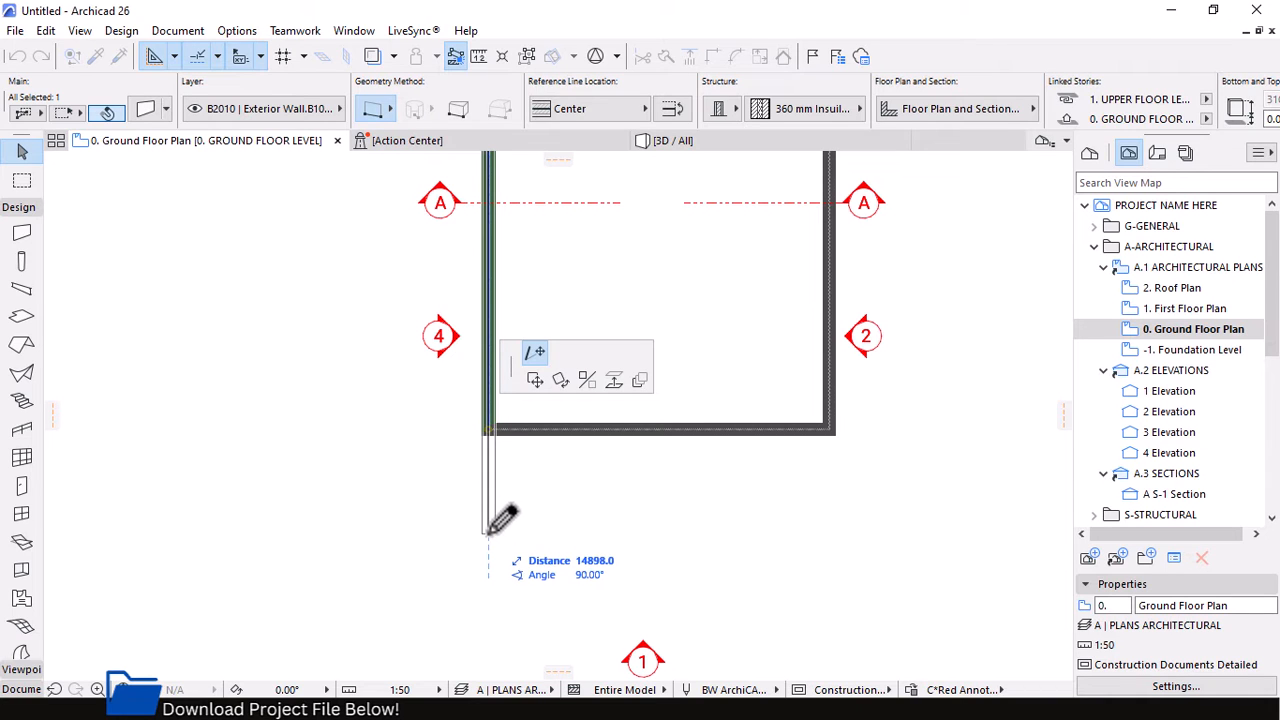
key("Escape")
key("Escape")
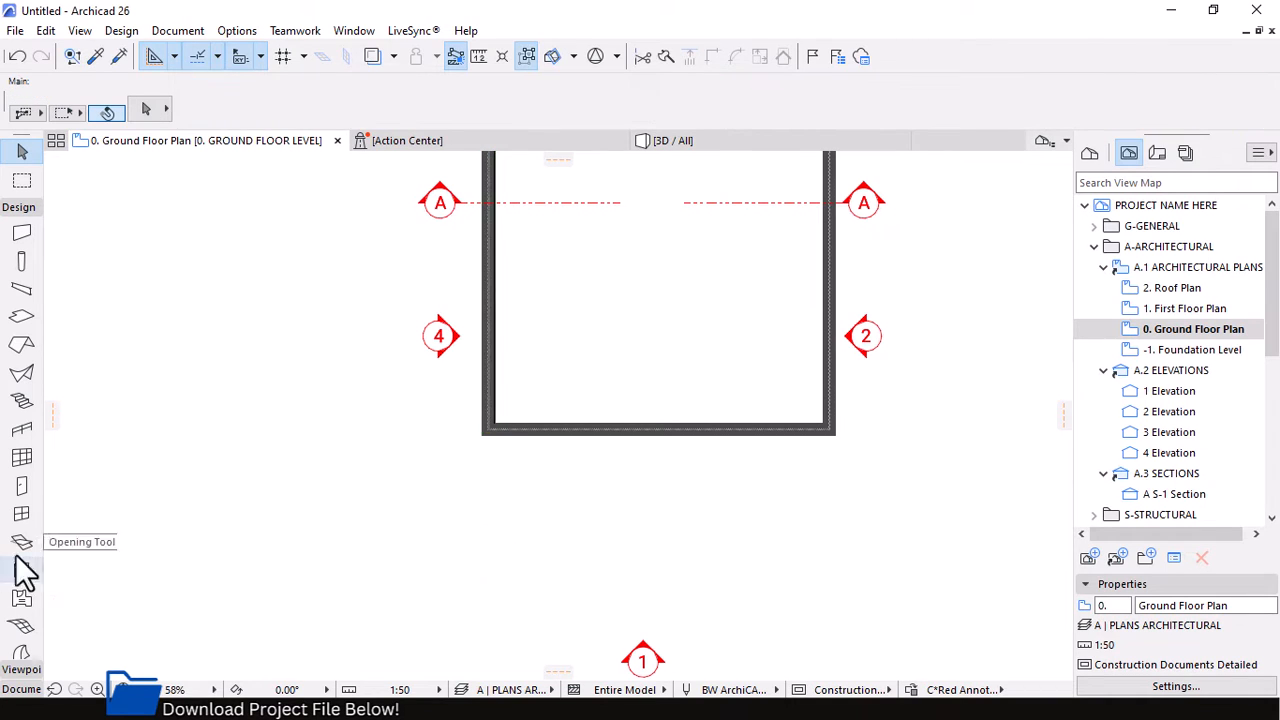
Draw a 2500 mm vertical dashed line downwards from the outer face of the bottom wall, near its left corner
left_click(18, 207)
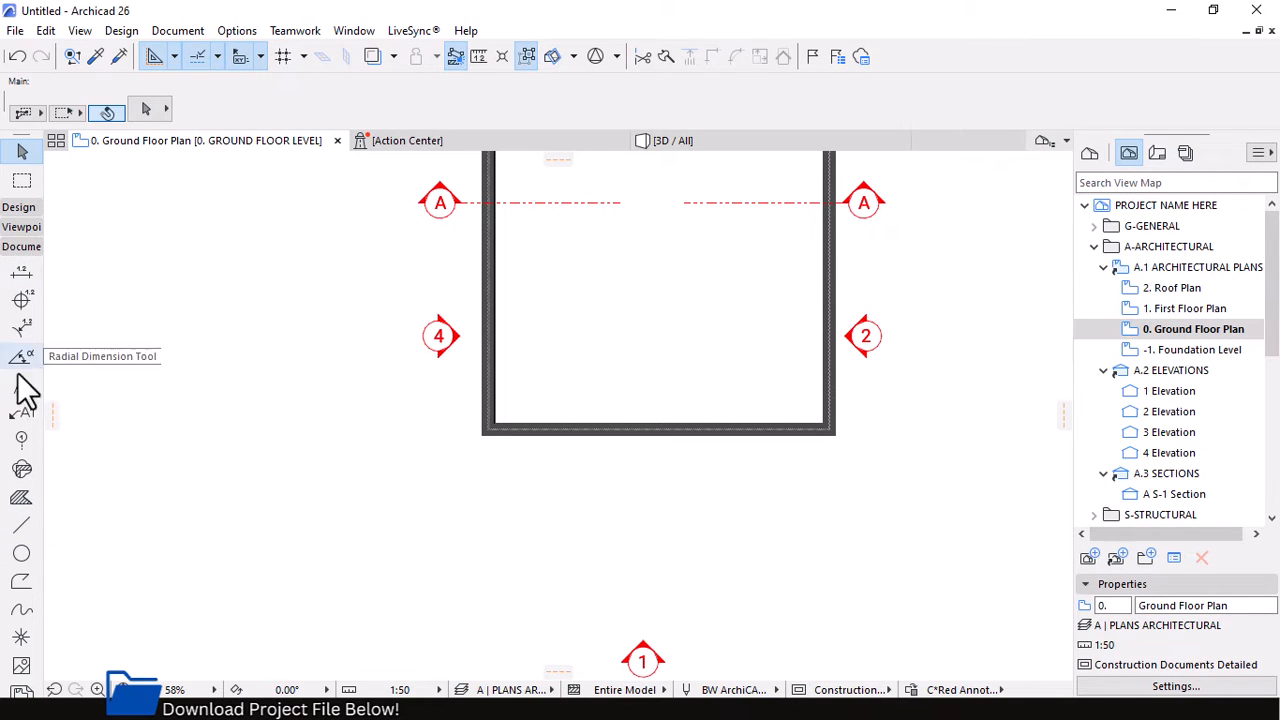
left_click(22, 527)
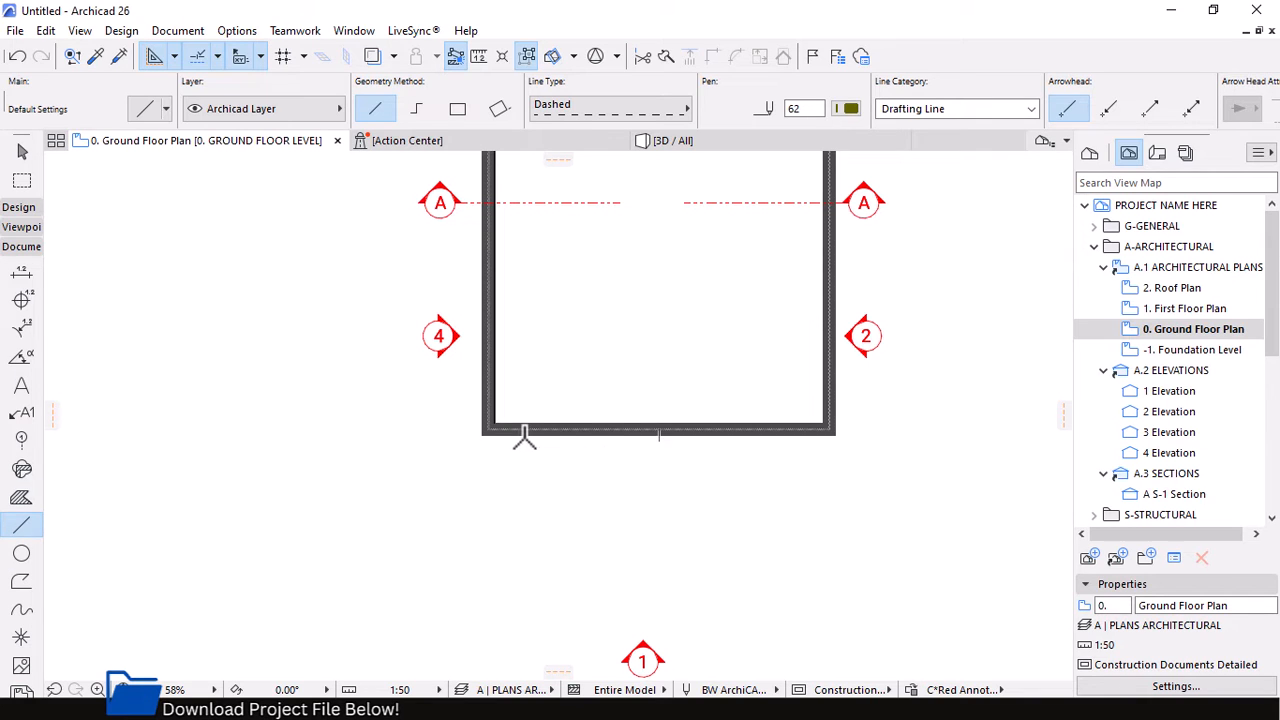
left_click(523, 437)
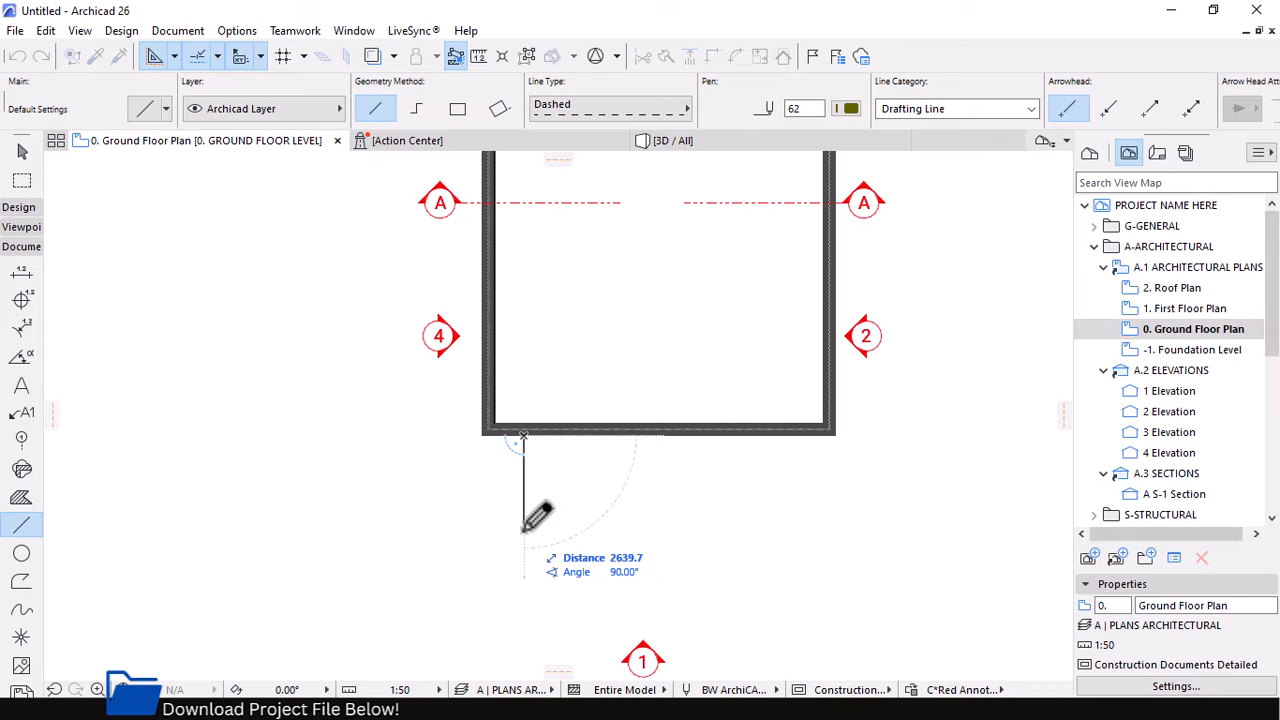
type("2500")
key("Return")
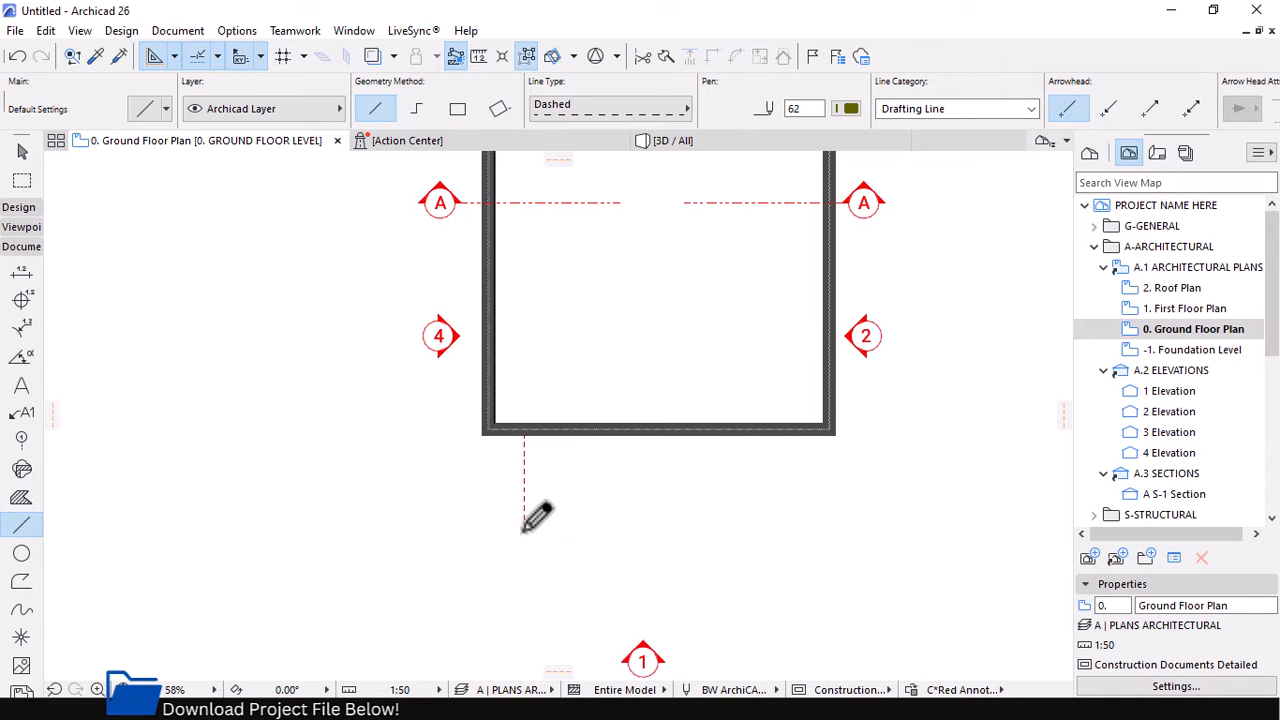
key("Escape")
Stretch the left exterior wall's lower end down to the level of the dashed line's lower end, and delete the dashed line
left_click(489, 391)
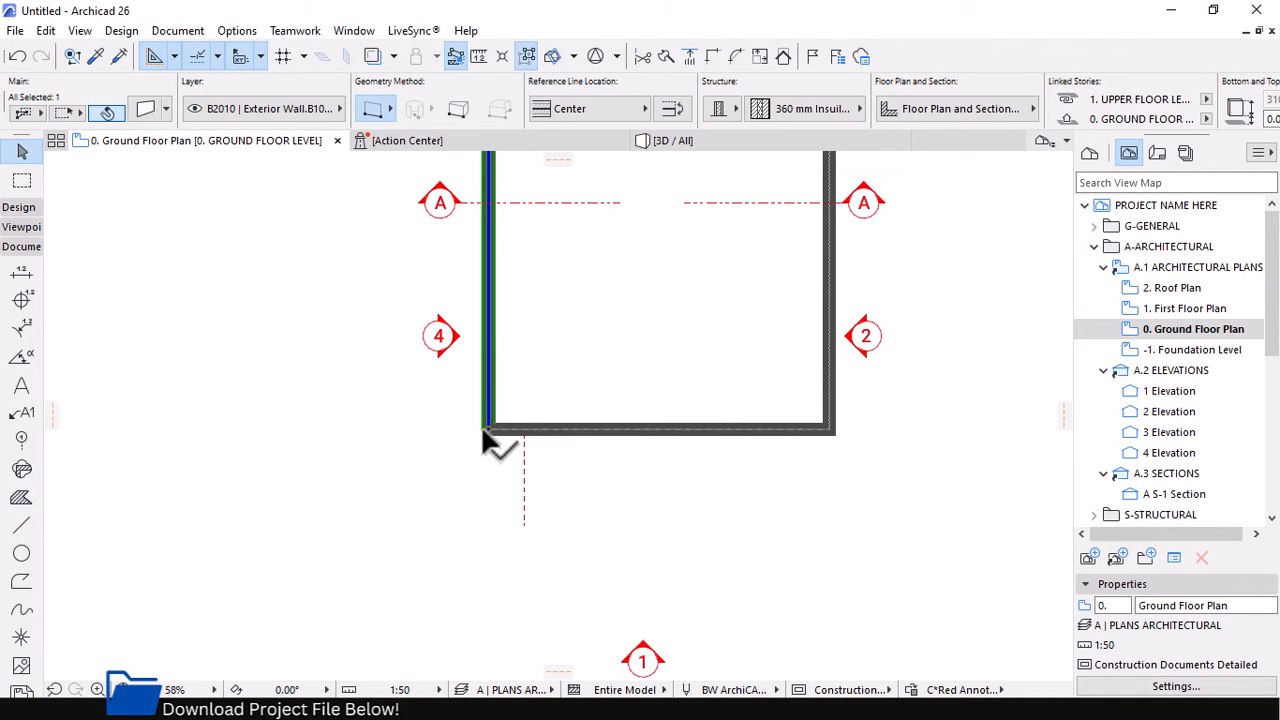
left_click(486, 430)
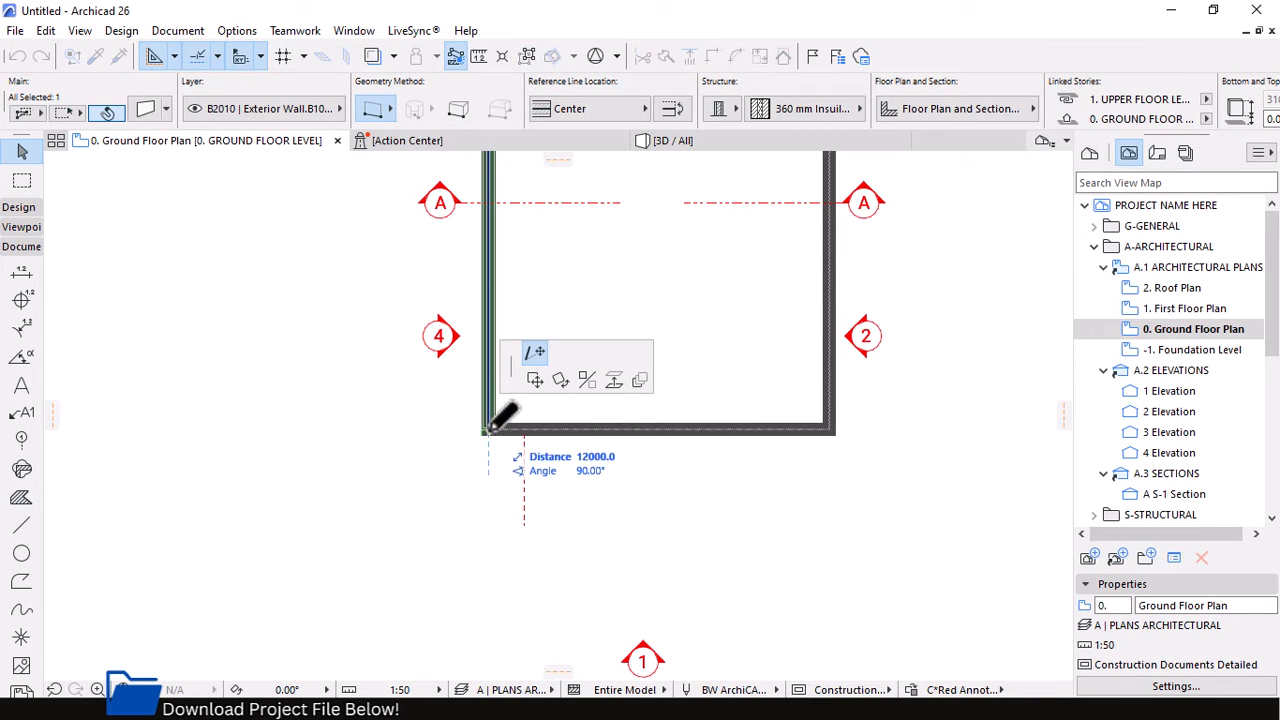
left_click(524, 528)
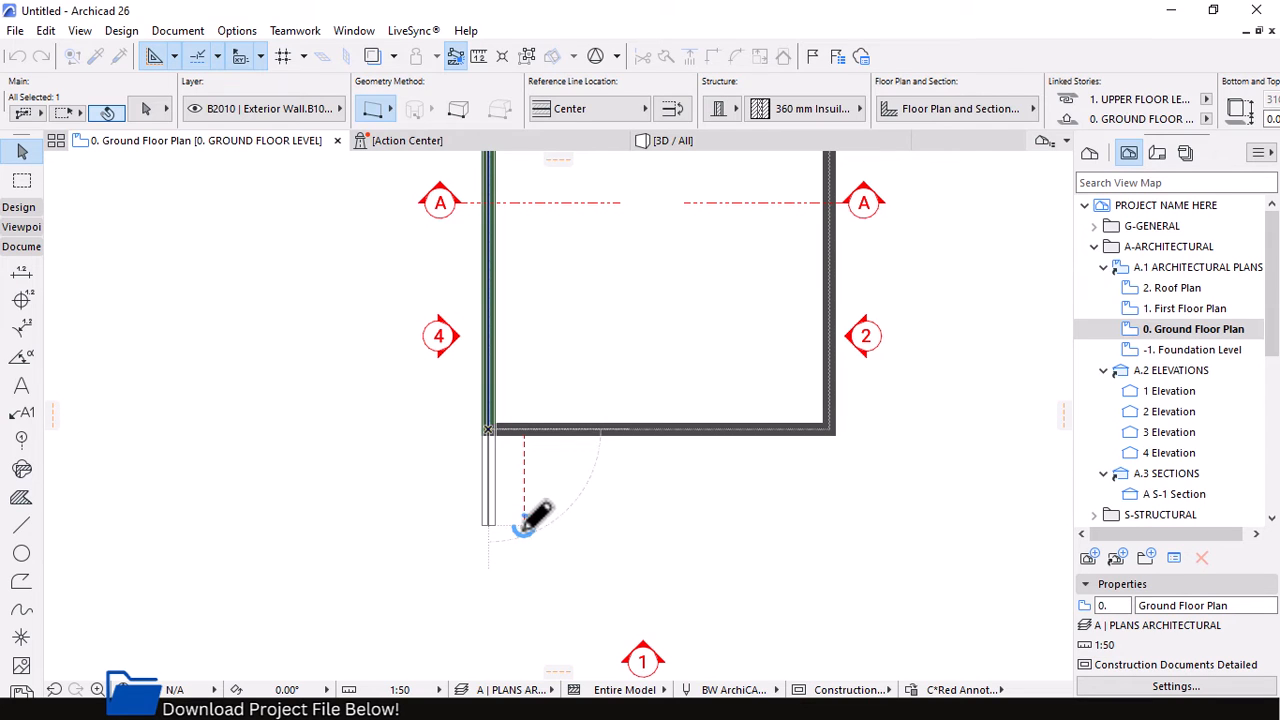
left_click(523, 467)
key("Delete")
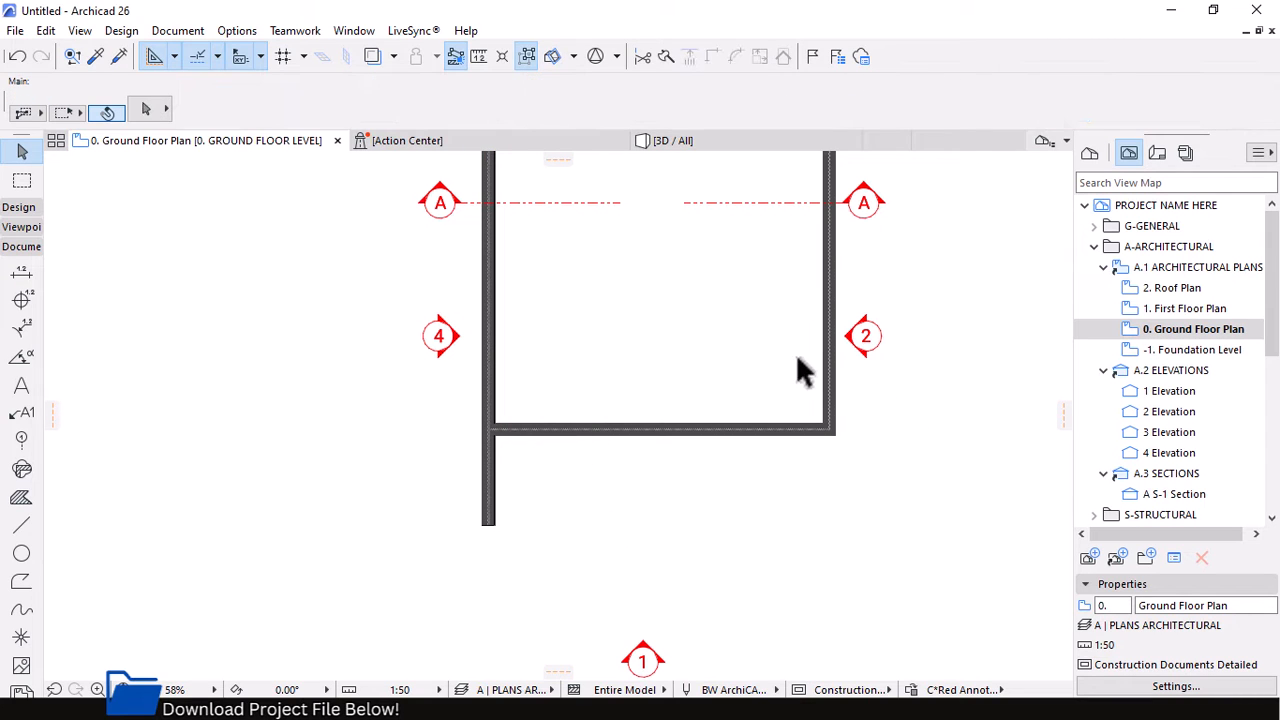
Stretch the right exterior wall's lower end down to align with the lower end of the left exterior wall
left_click(830, 432)
left_click(830, 432)
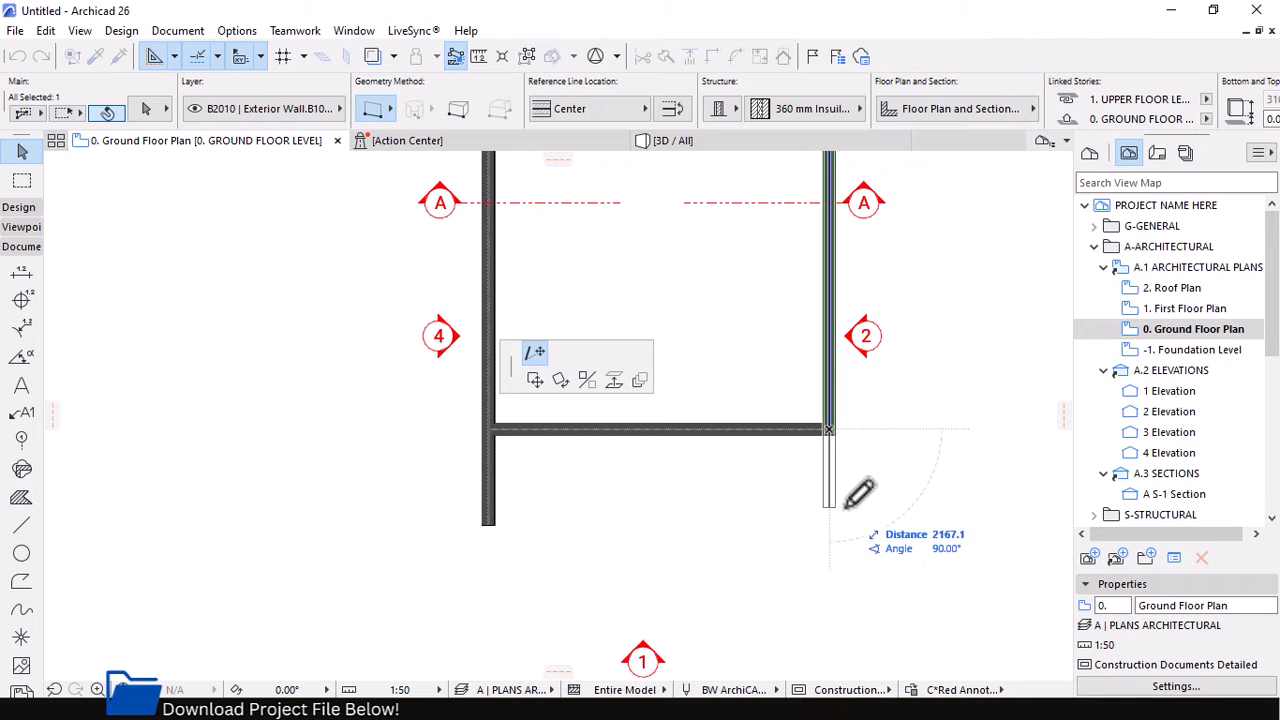
left_click(487, 522)
scroll(766, 480, "down", 4)
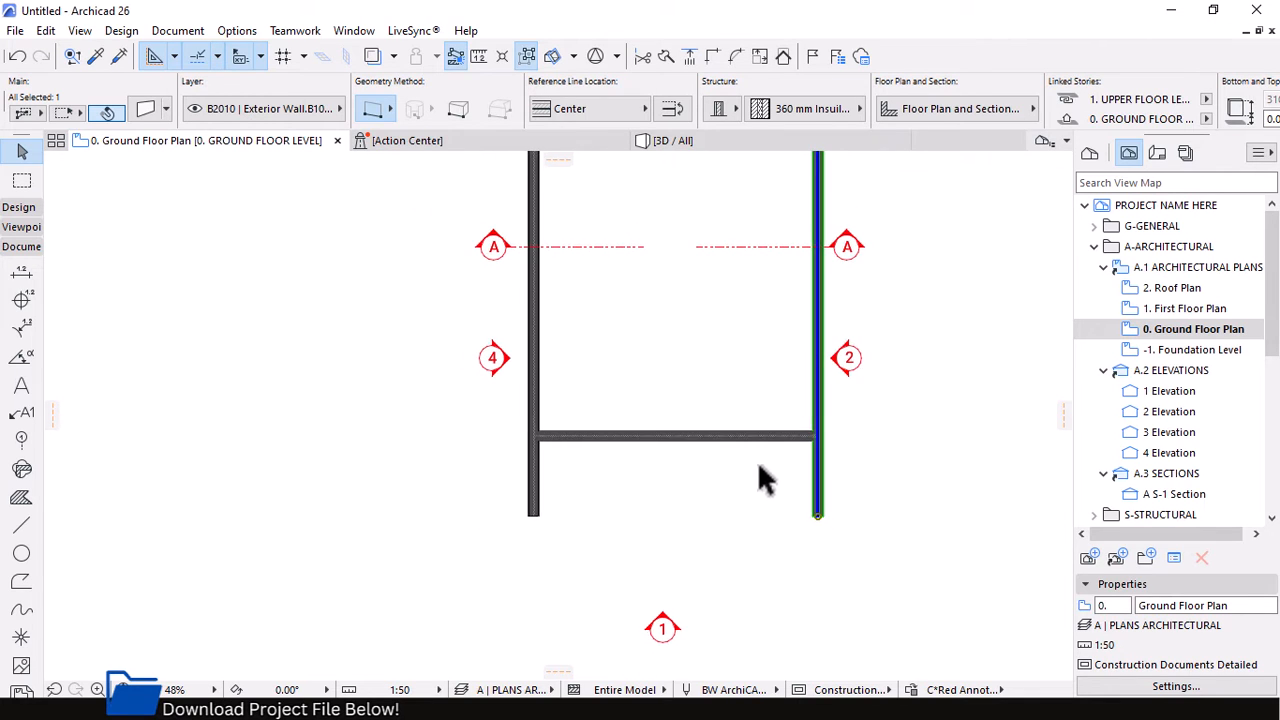
key("Escape")
scroll(762, 480, "down", 2)
scroll(714, 512, "up", 5)
scroll(700, 535, "up", 2)
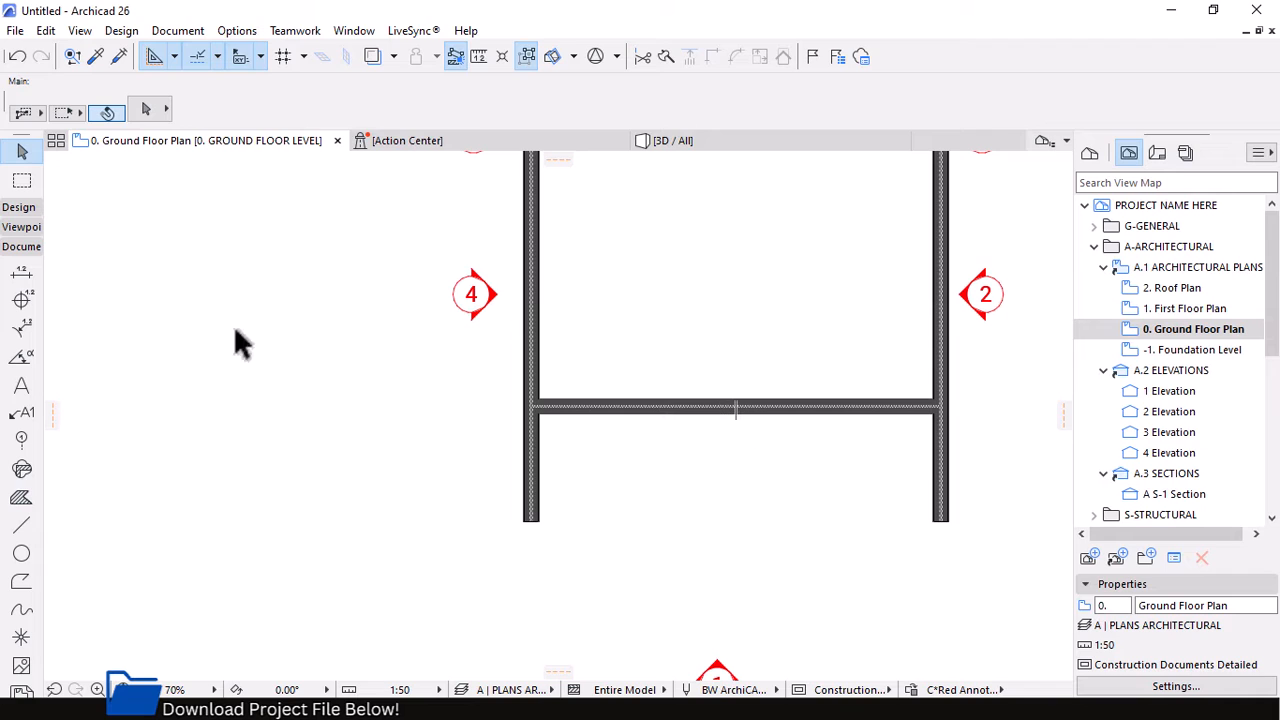
Pick up the wall settings from the horizontal bottom wall for drawing new walls
key("alt")
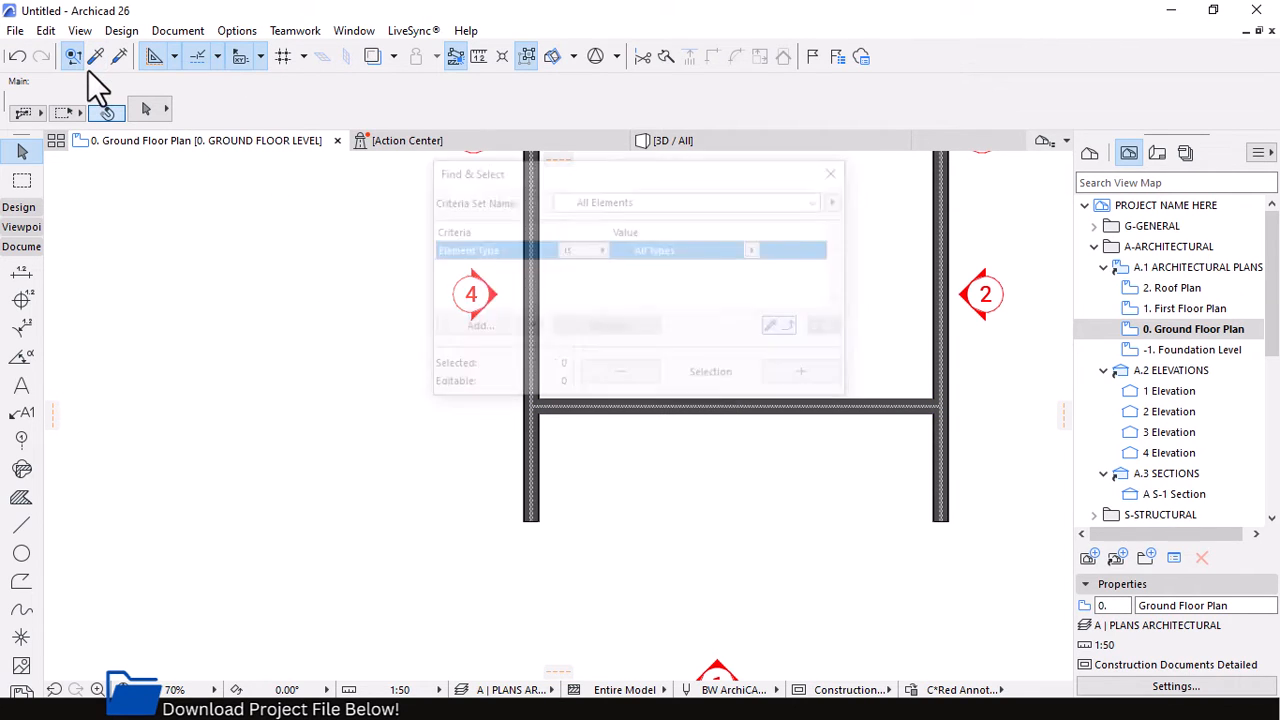
left_click(838, 171)
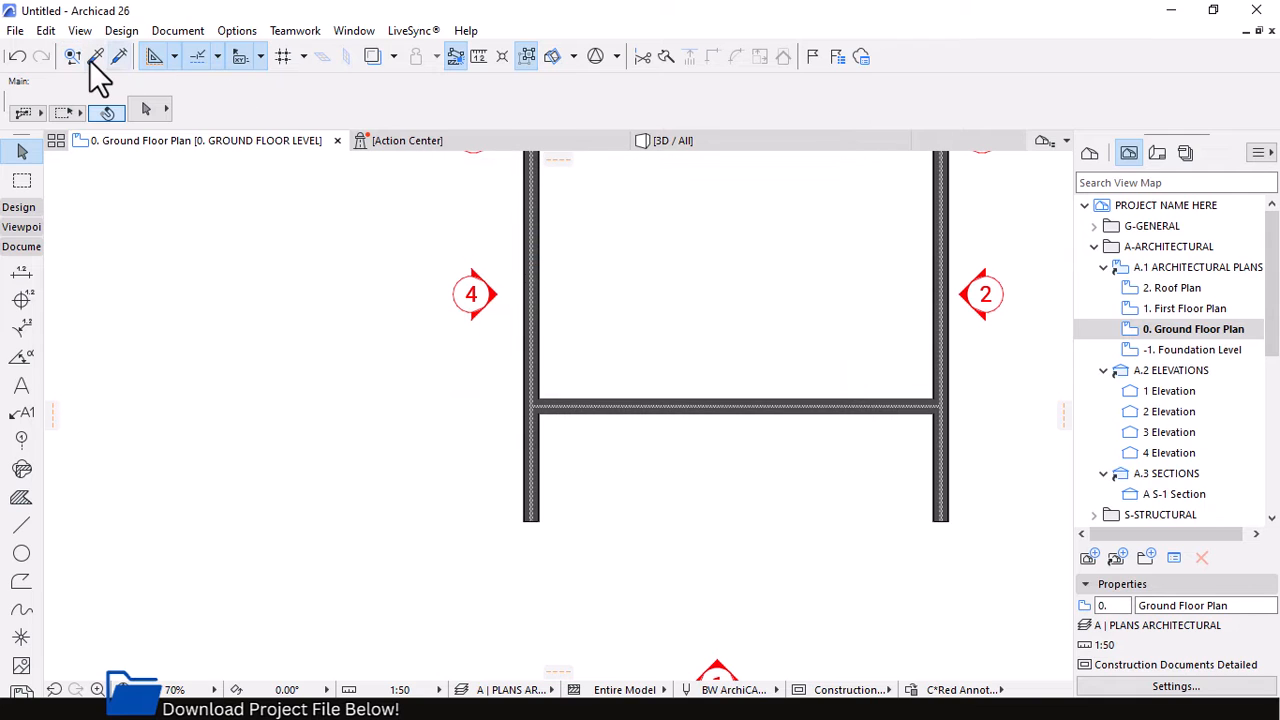
left_click(95, 56)
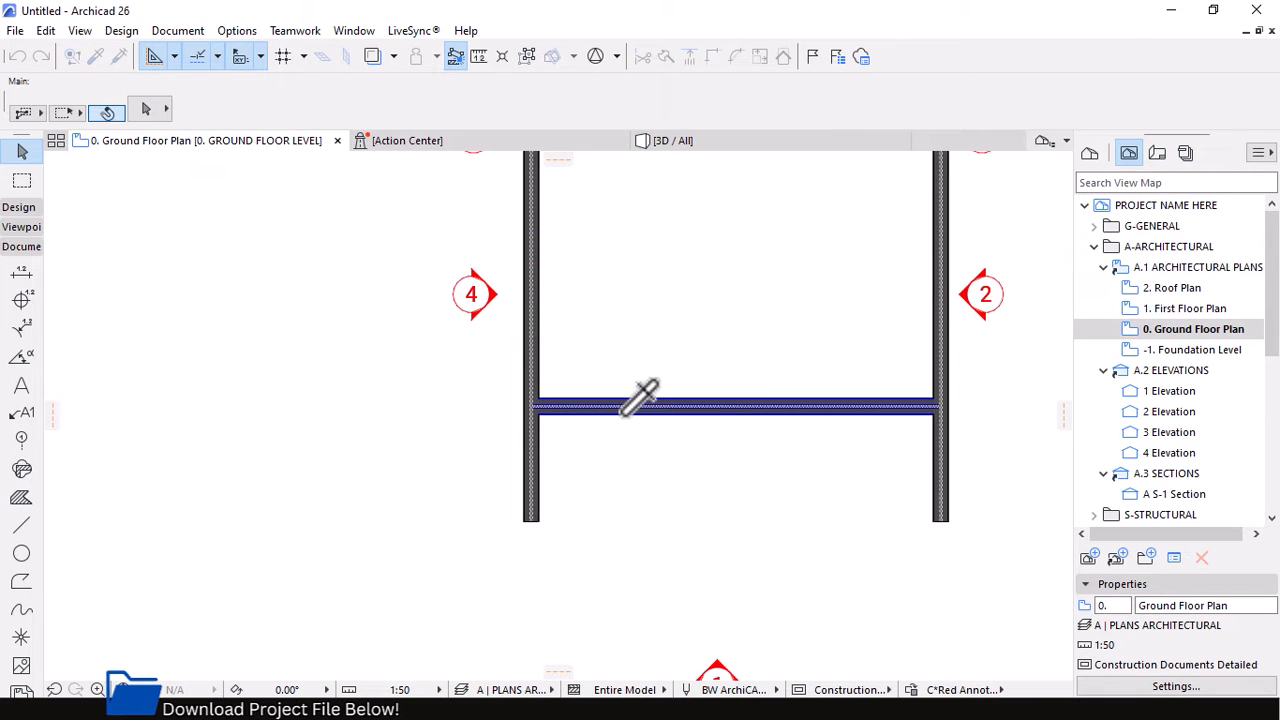
left_click(625, 408)
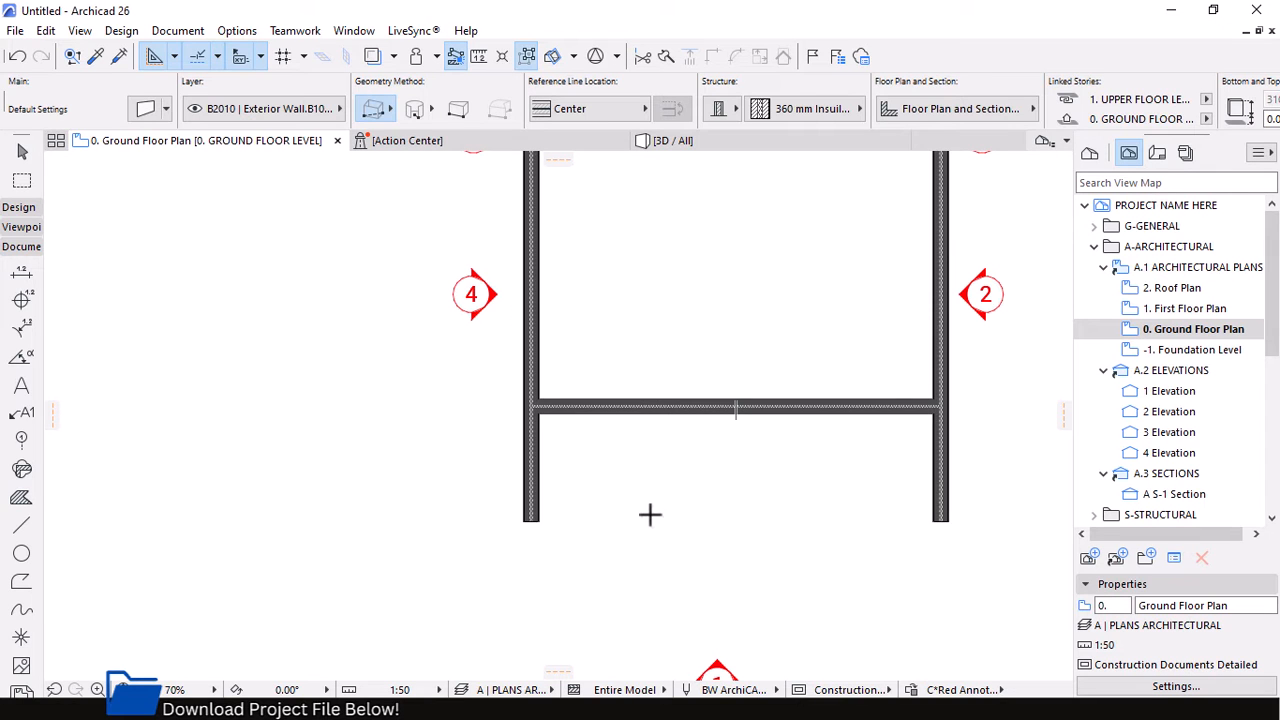
Draw a 2500 × 2500 mm rectangle of walls downwards from the lower face of the horizontal bottom wall, between the two side walls
scroll(651, 514, "up", 2)
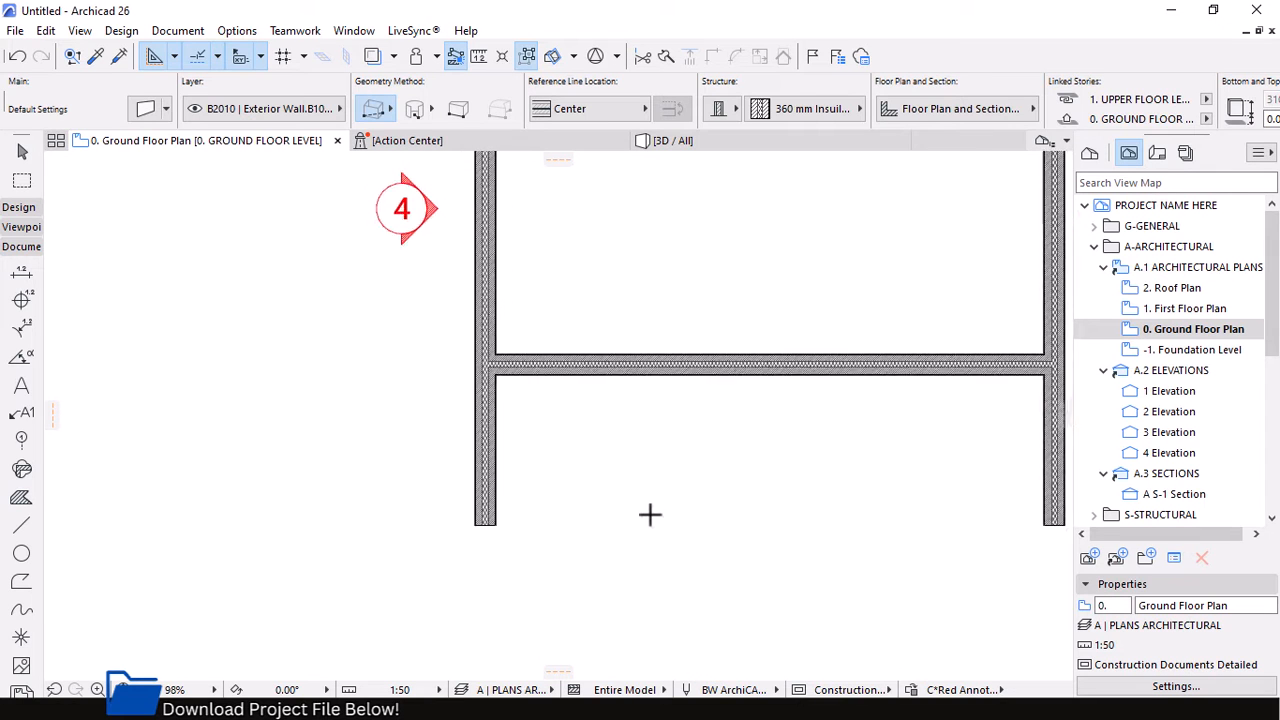
left_click(614, 370)
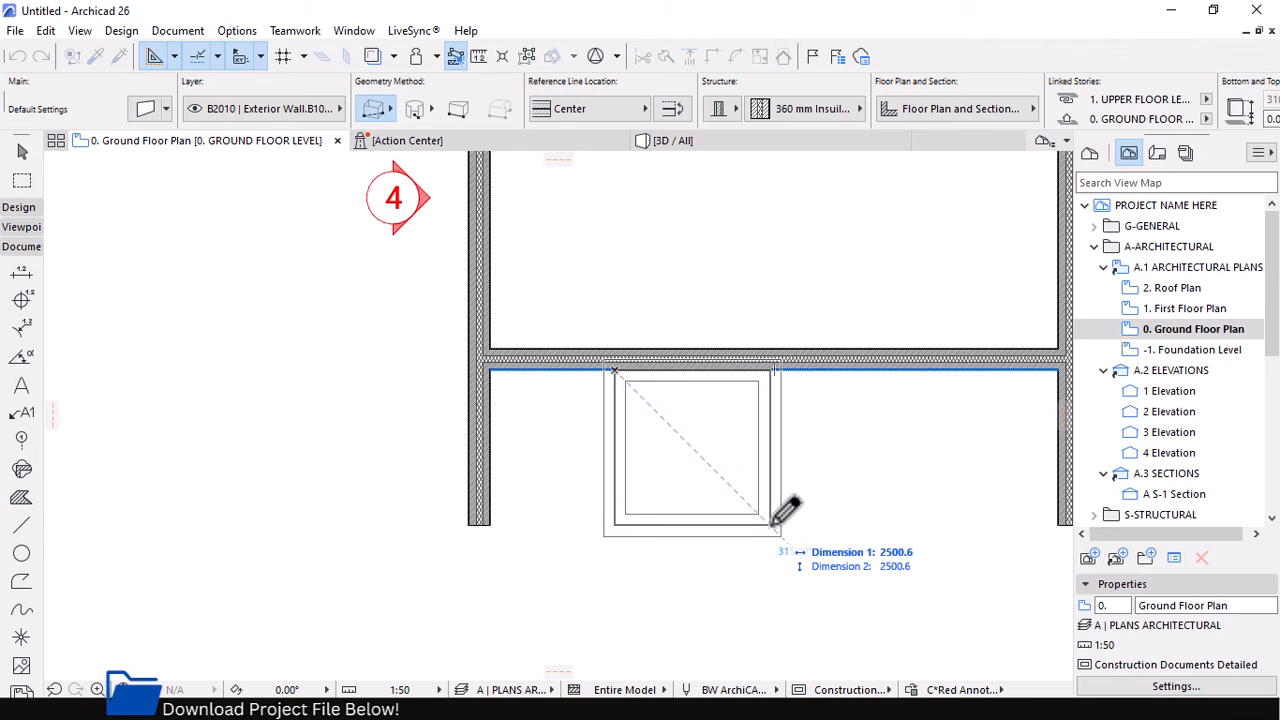
type("250")
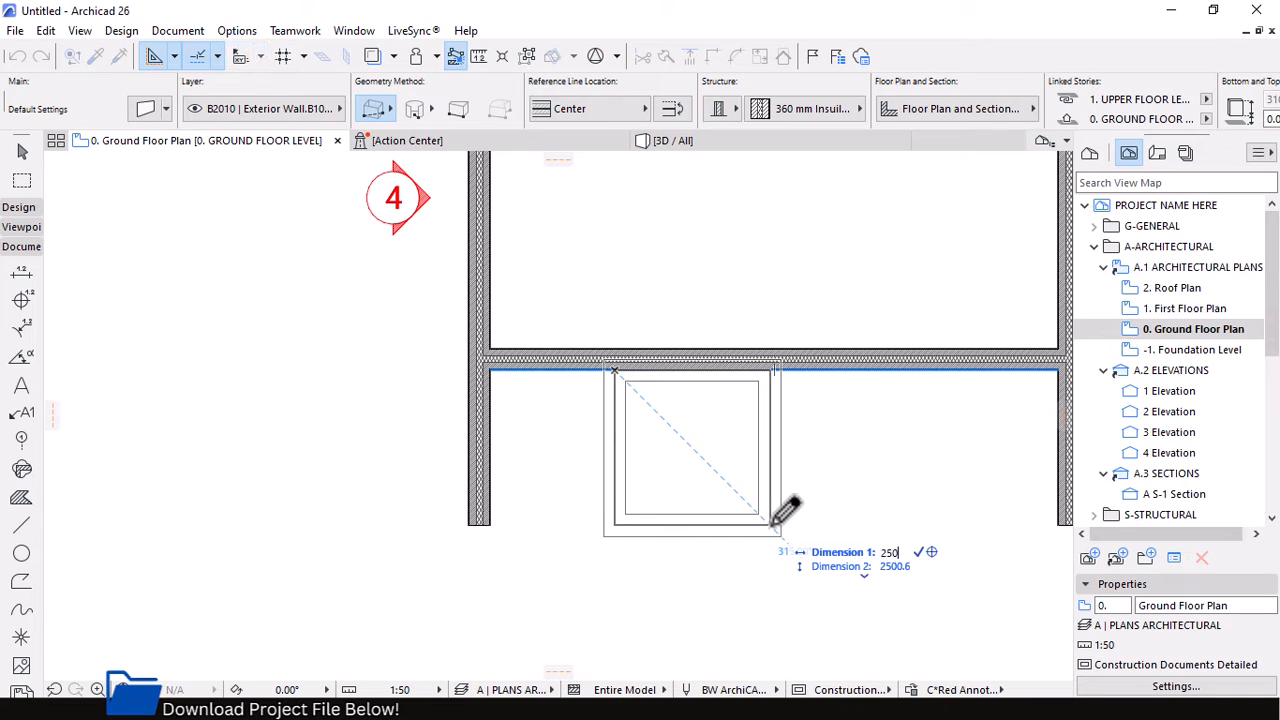
key("Tab")
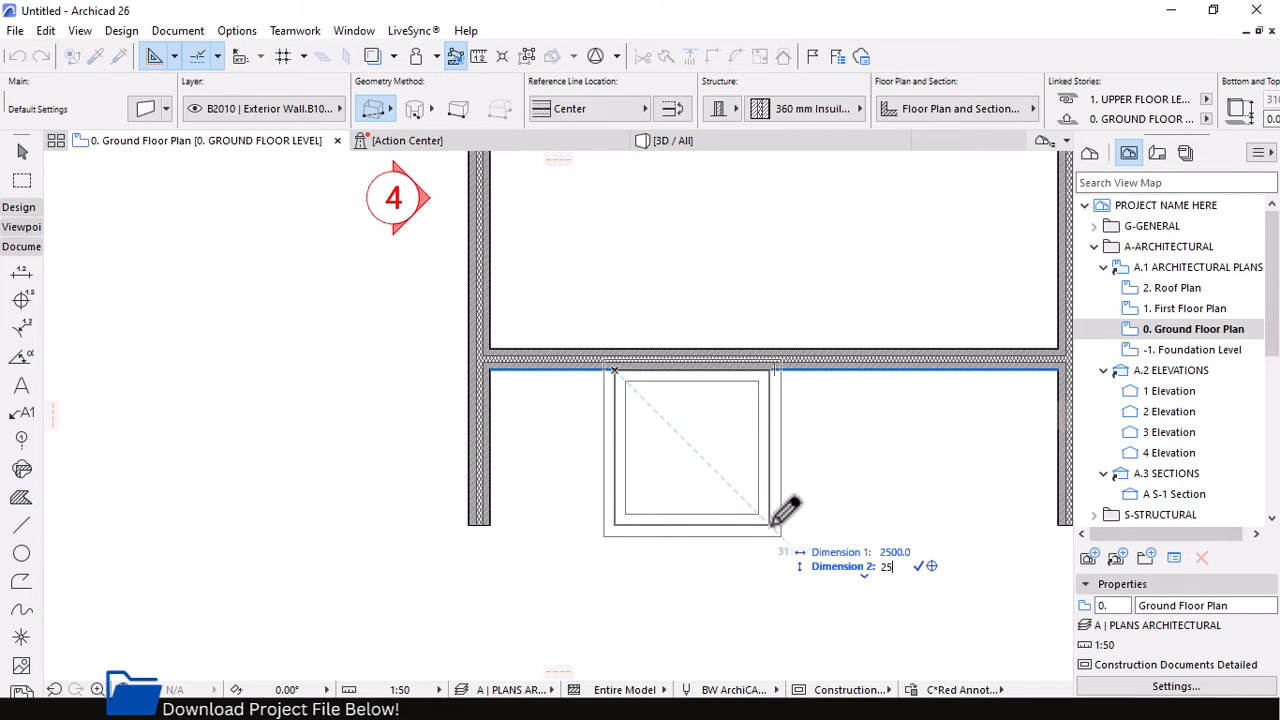
key("Return")
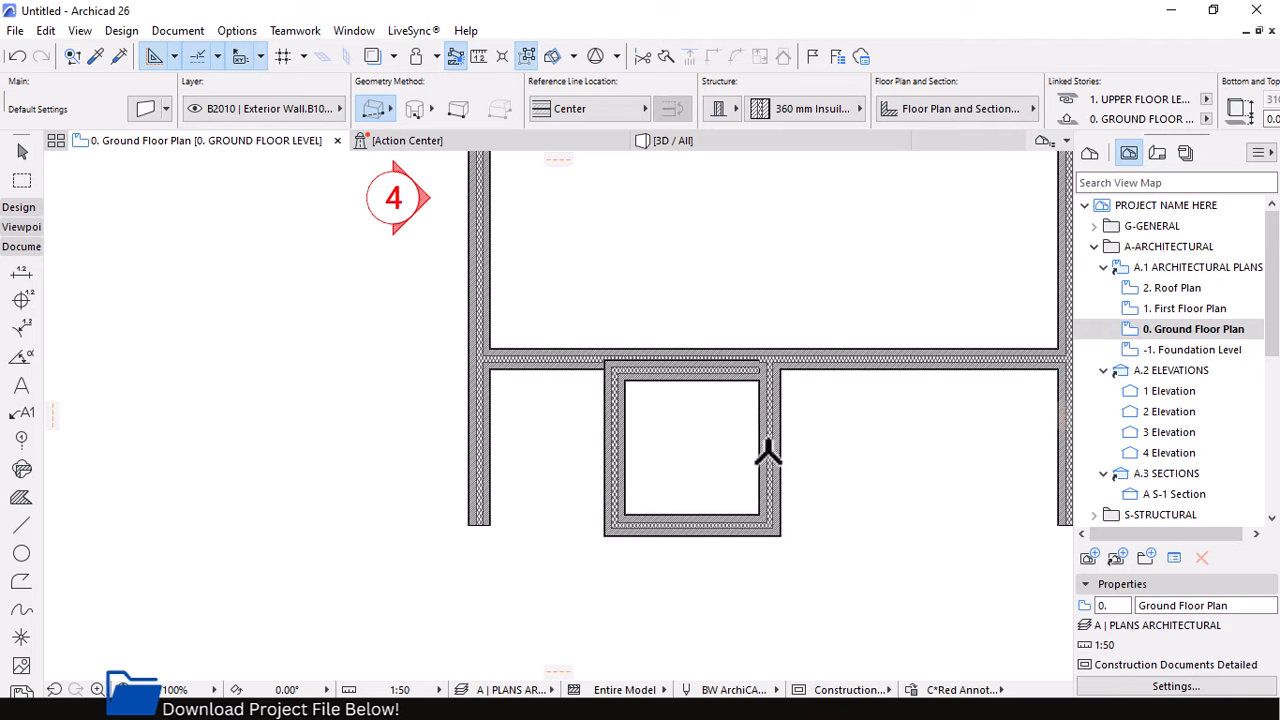
Delete the square's upper wall that overlaps the horizontal bottom wall
left_click(706, 380, "shift")
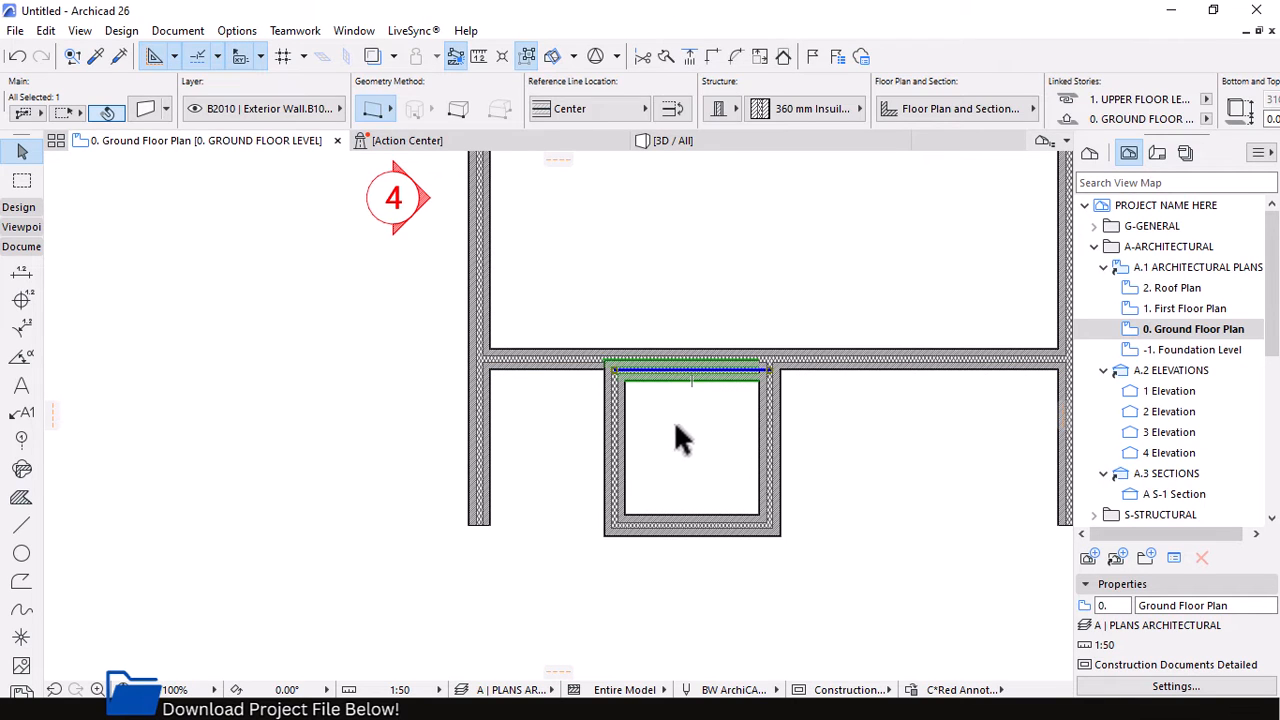
key("Delete")
mouse_move(850, 455)
left_mouse_down()
mouse_move(562, 596)
mouse_move(773, 531)
mouse_move(796, 539)
mouse_move(855, 456)
left_mouse_up()
left_click(855, 452)
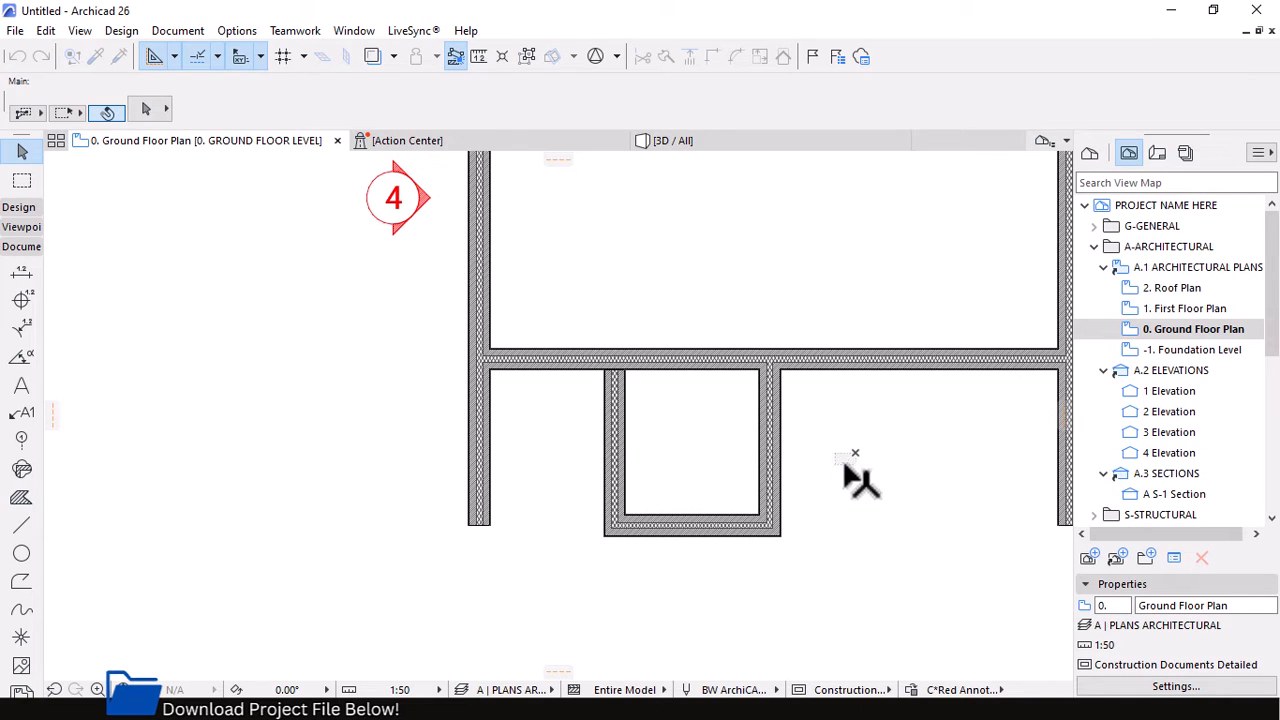
Move the three remaining walls of the square up so their lower outer face aligns with the left exterior wall's lower end
left_click_drag(806, 491, 553, 563)
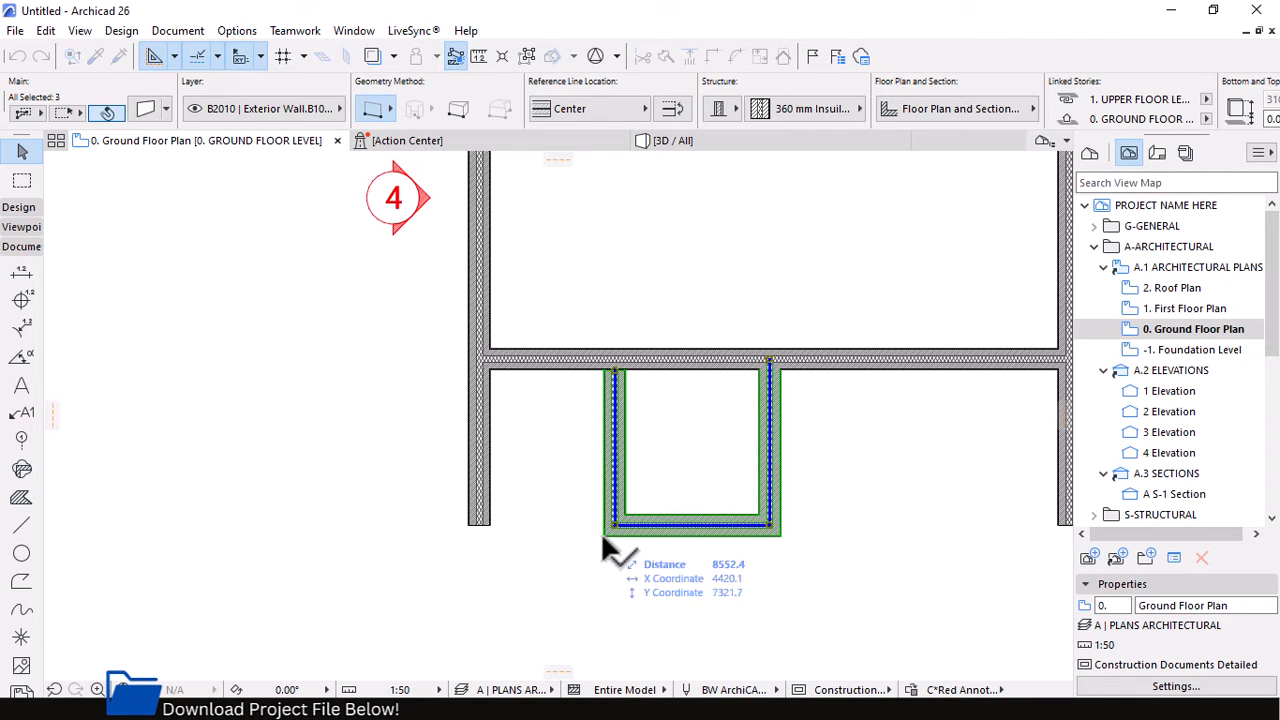
left_click_drag(602, 547, 476, 519)
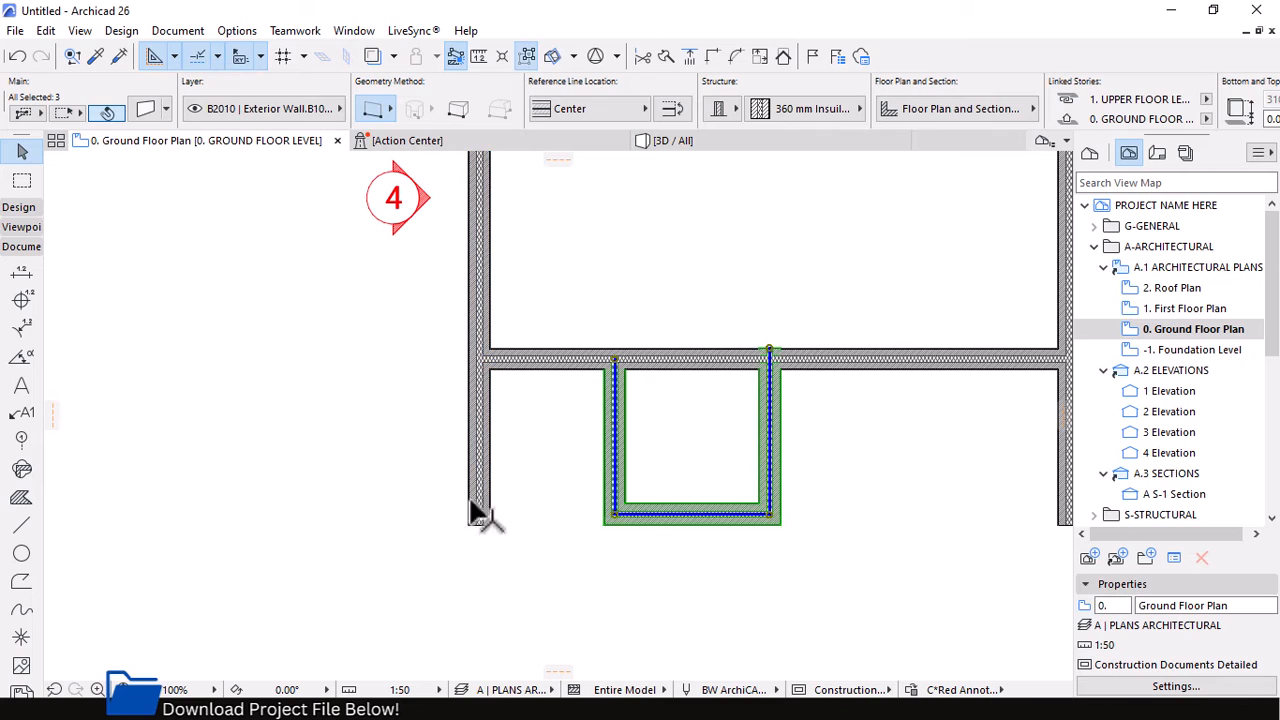
scroll(372, 410, "down", 2)
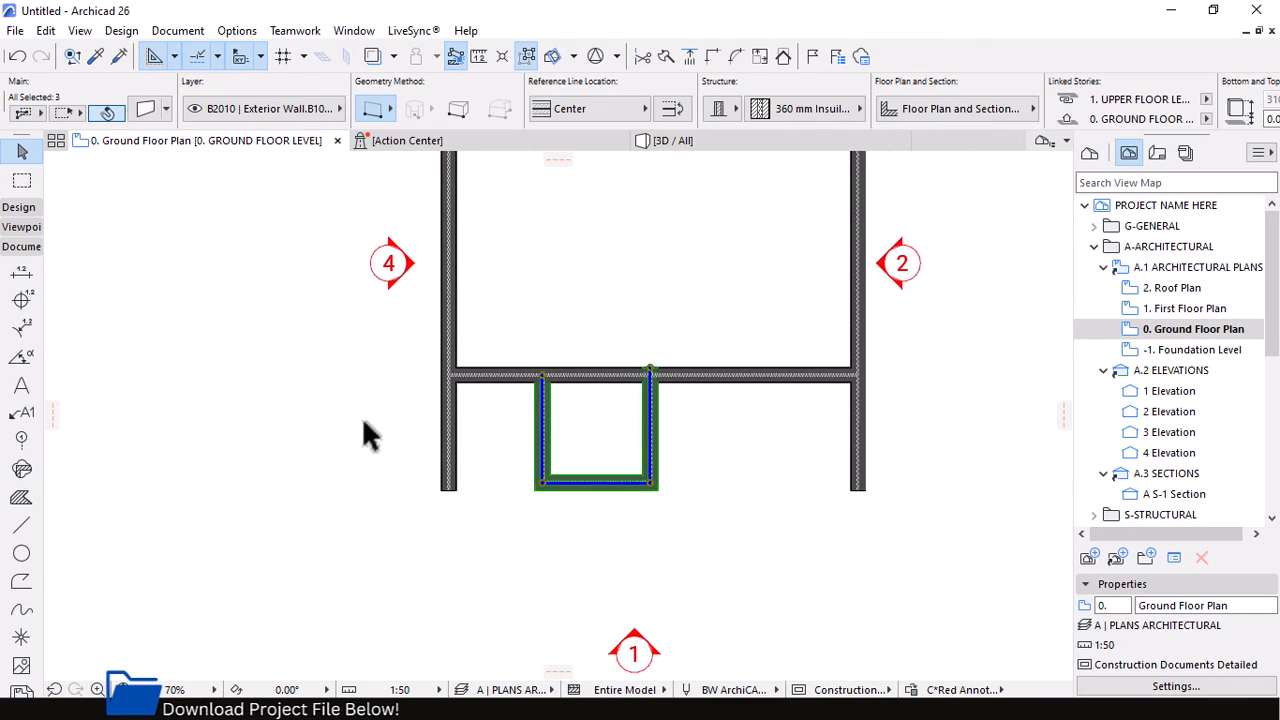
left_click(618, 535)
Shorten the upper end of the square's right wall by 180 mm to the centre line of the horizontal wall
scroll(670, 370, "up", 5)
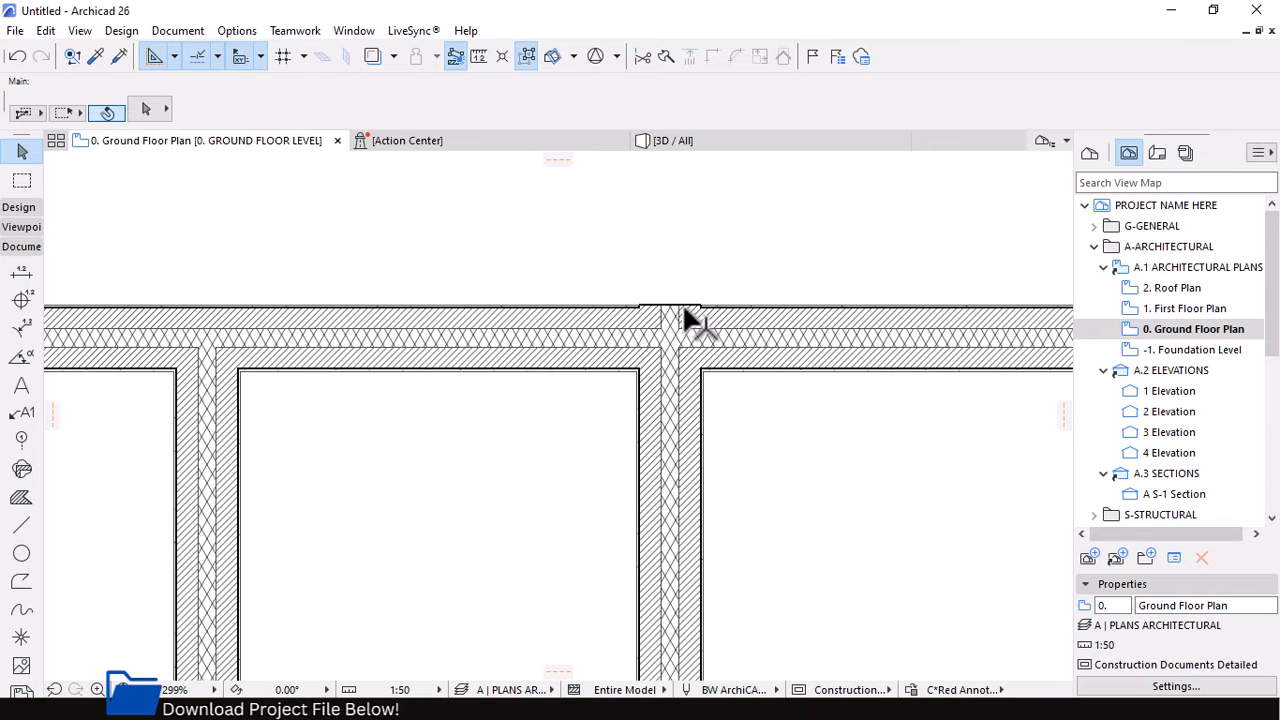
scroll(686, 318, "up", 4)
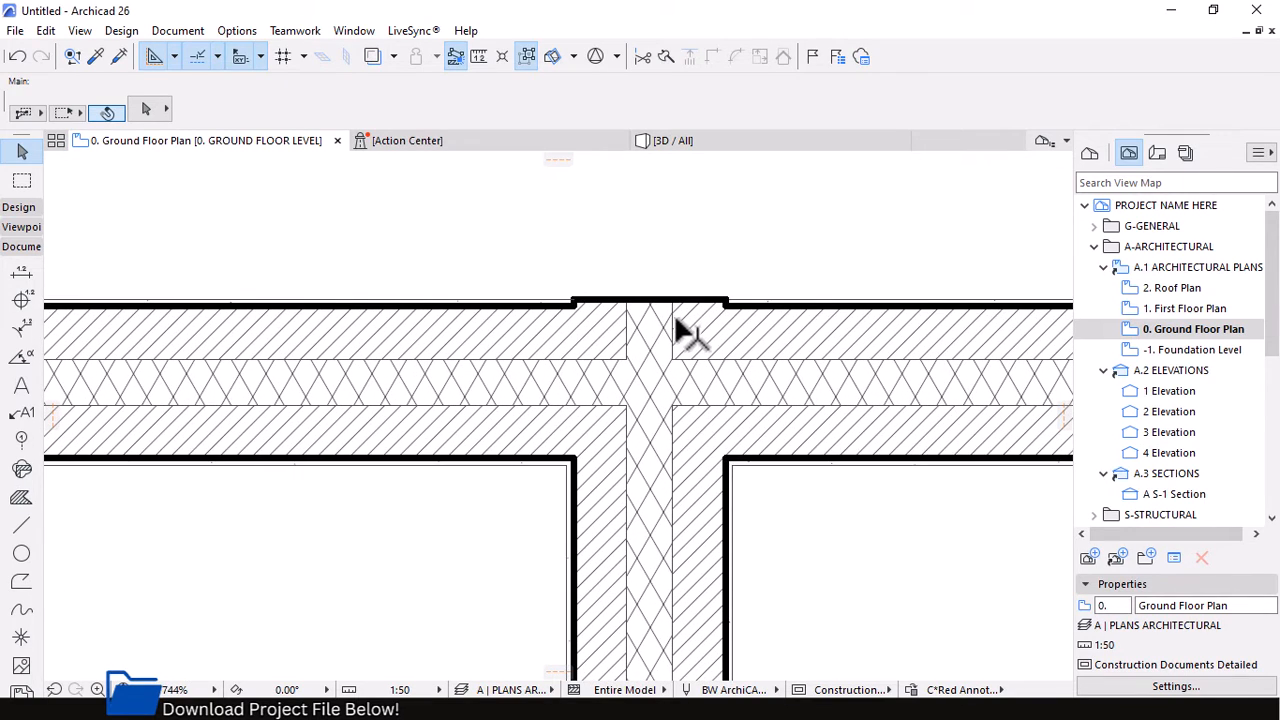
left_click(645, 500)
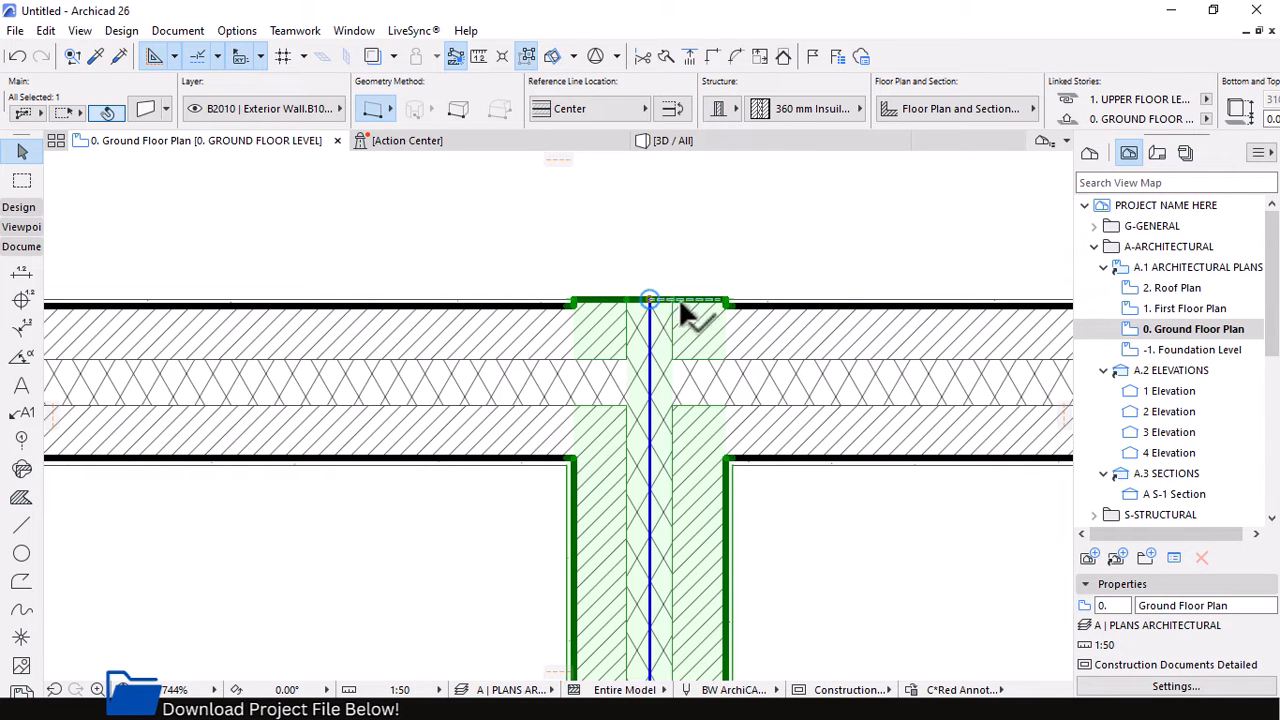
scroll(690, 345, "down", 3)
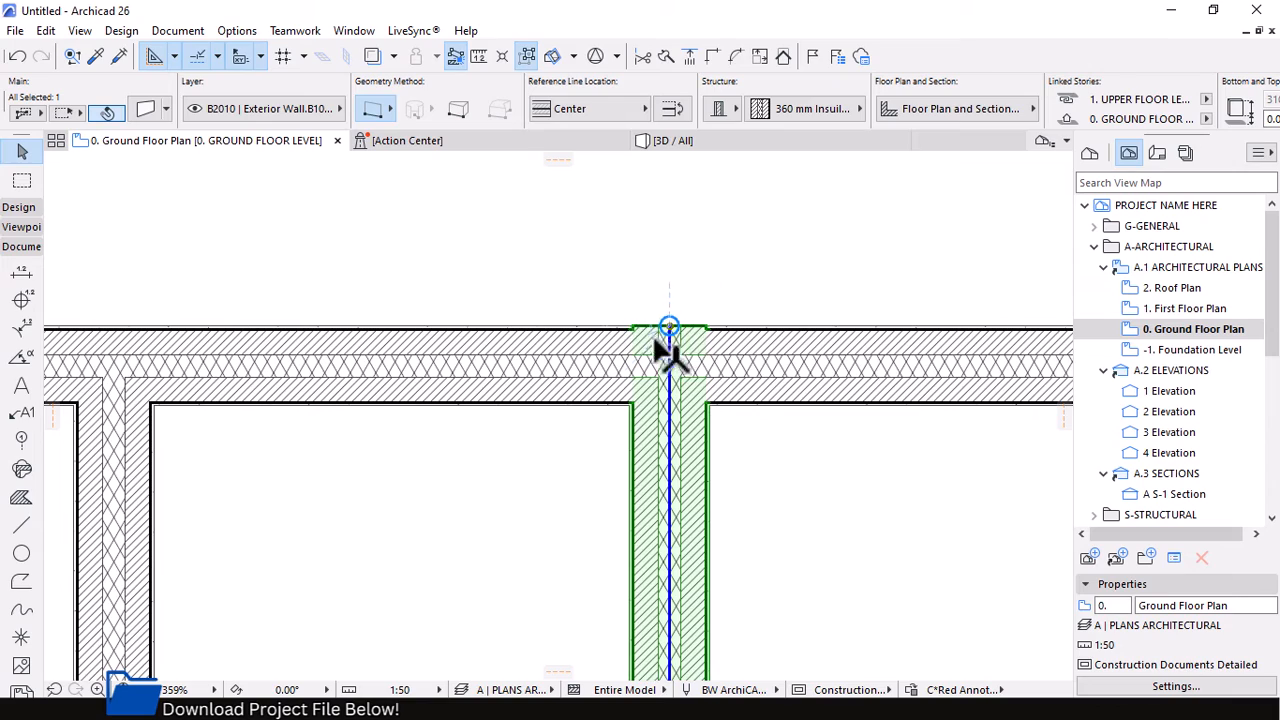
scroll(652, 333, "up", 3)
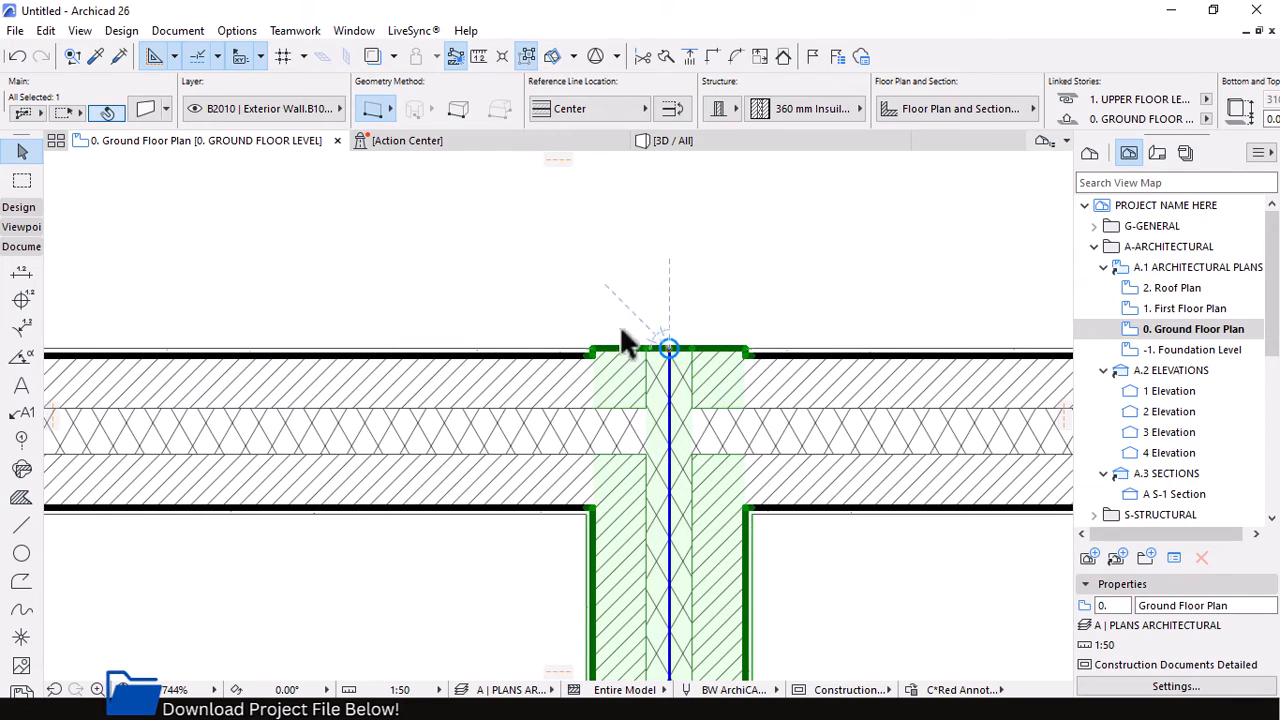
scroll(640, 400, "down", 4)
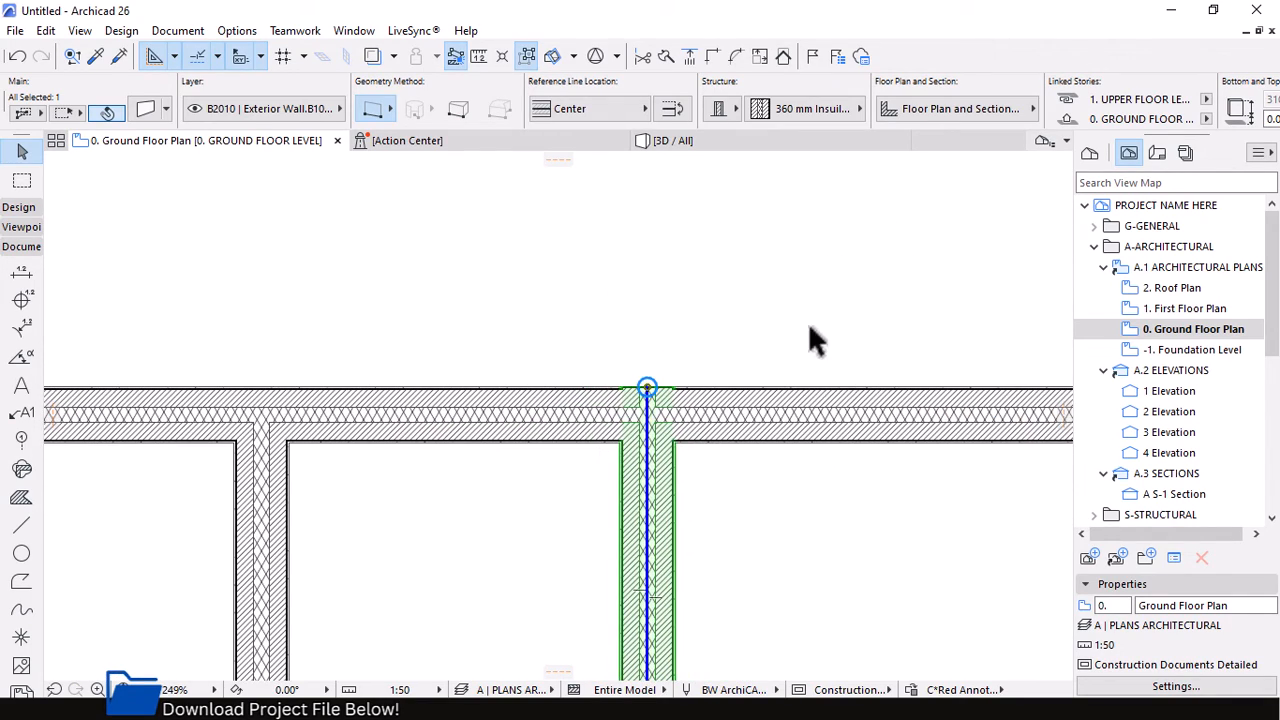
scroll(645, 385, "down", 2)
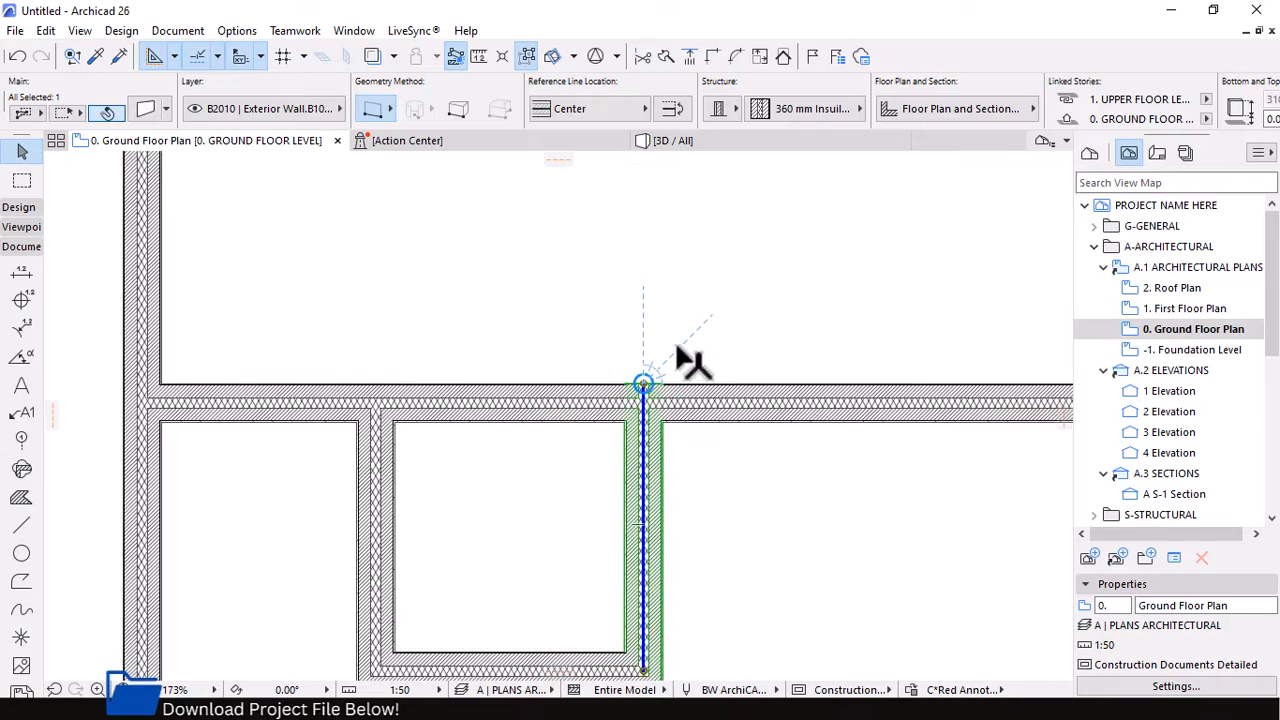
scroll(676, 348, "up", 4)
scroll(643, 425, "up", 2)
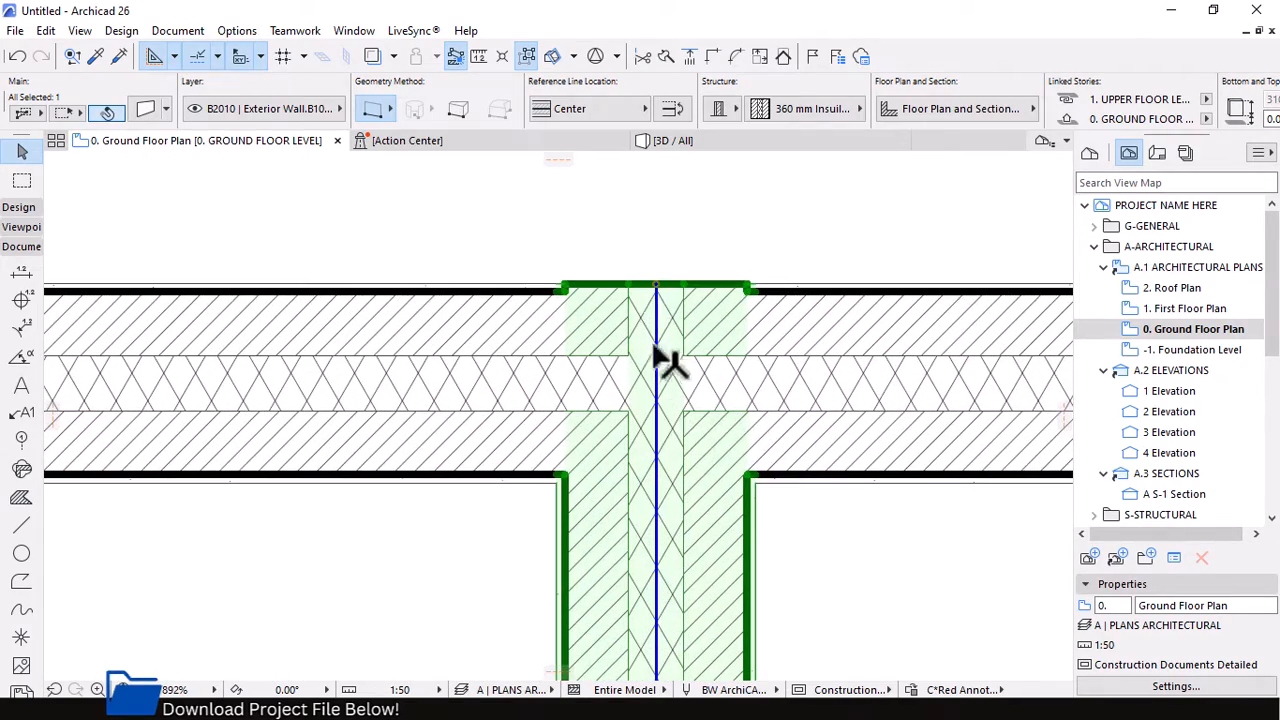
left_click(655, 283)
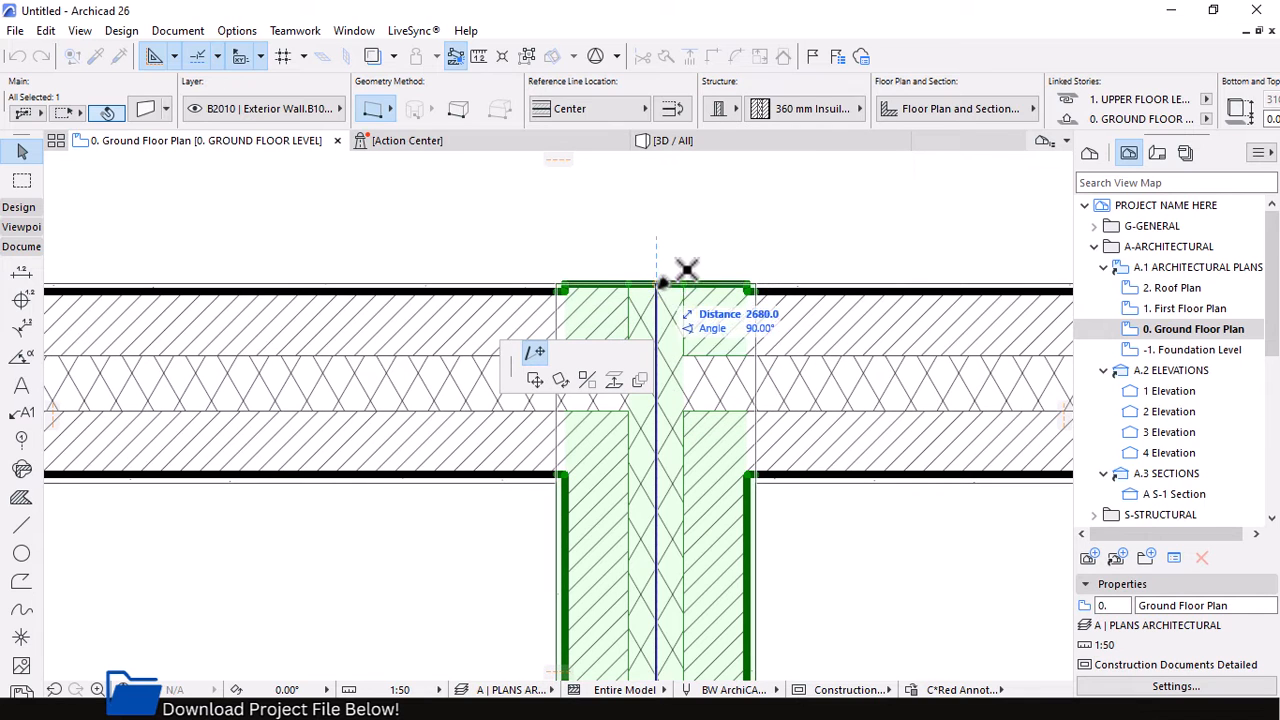
left_click(658, 284)
left_click(658, 284)
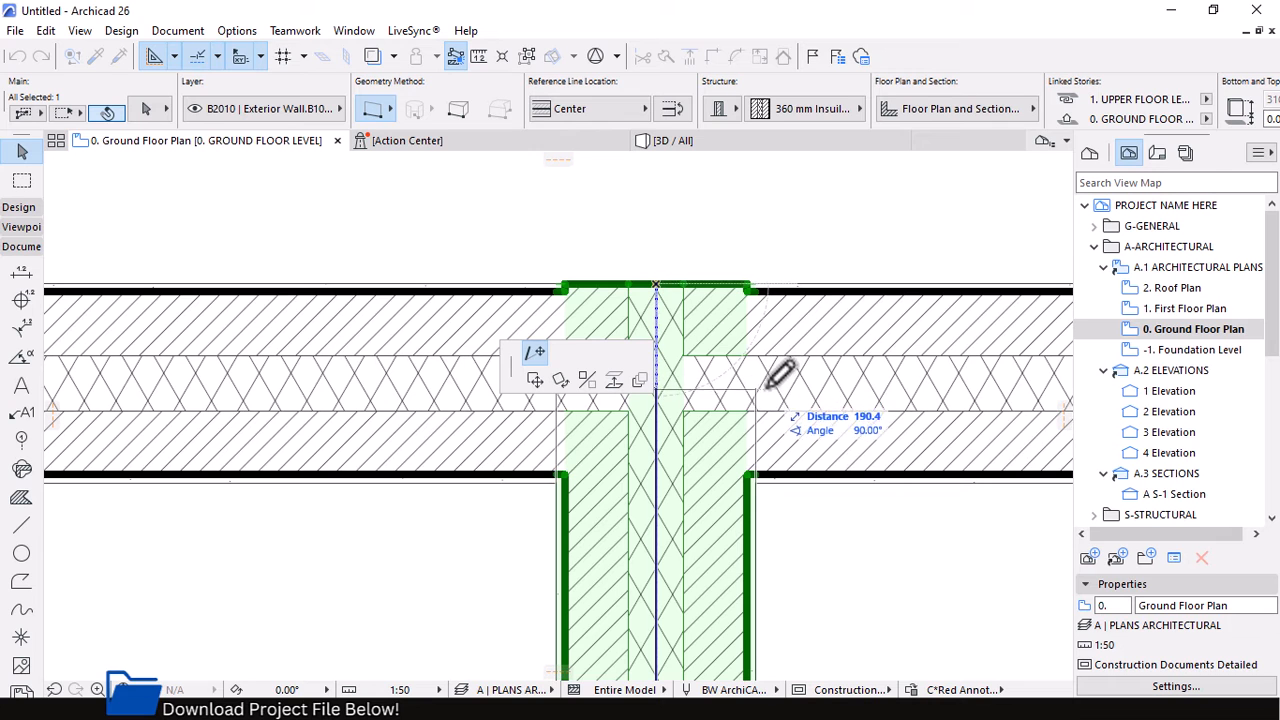
scroll(780, 375, "down", 3)
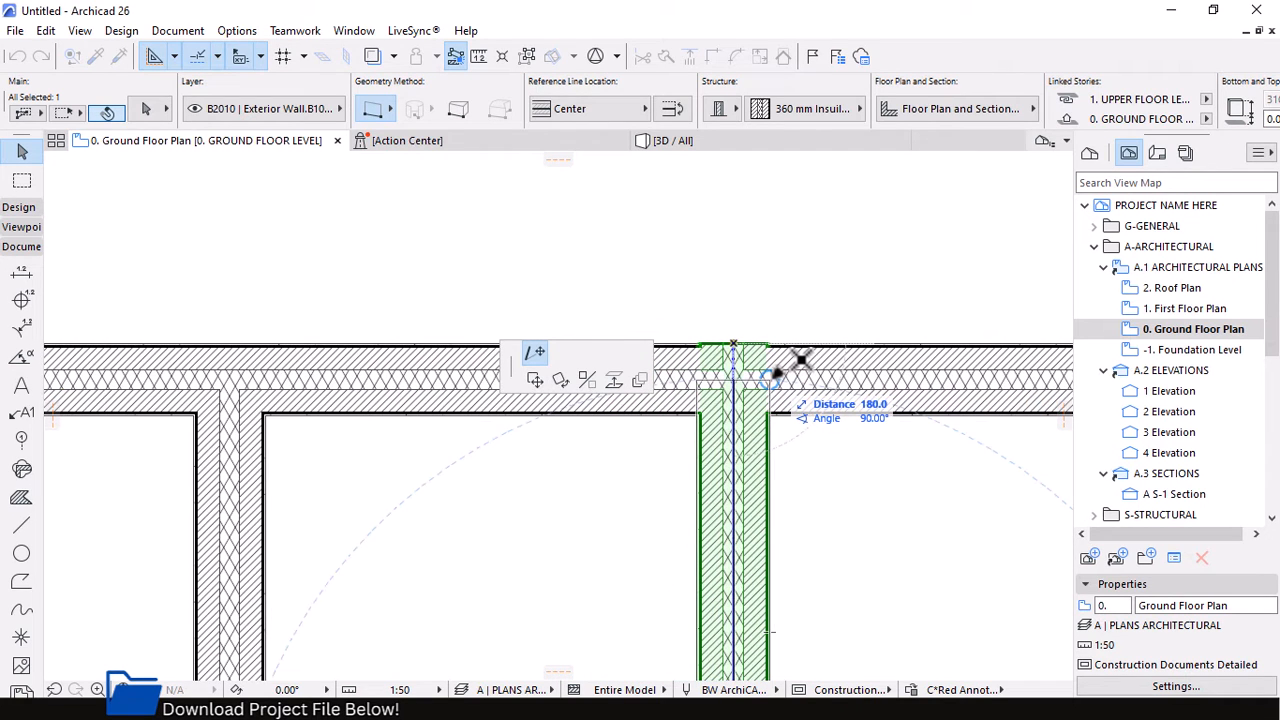
left_click(800, 358)
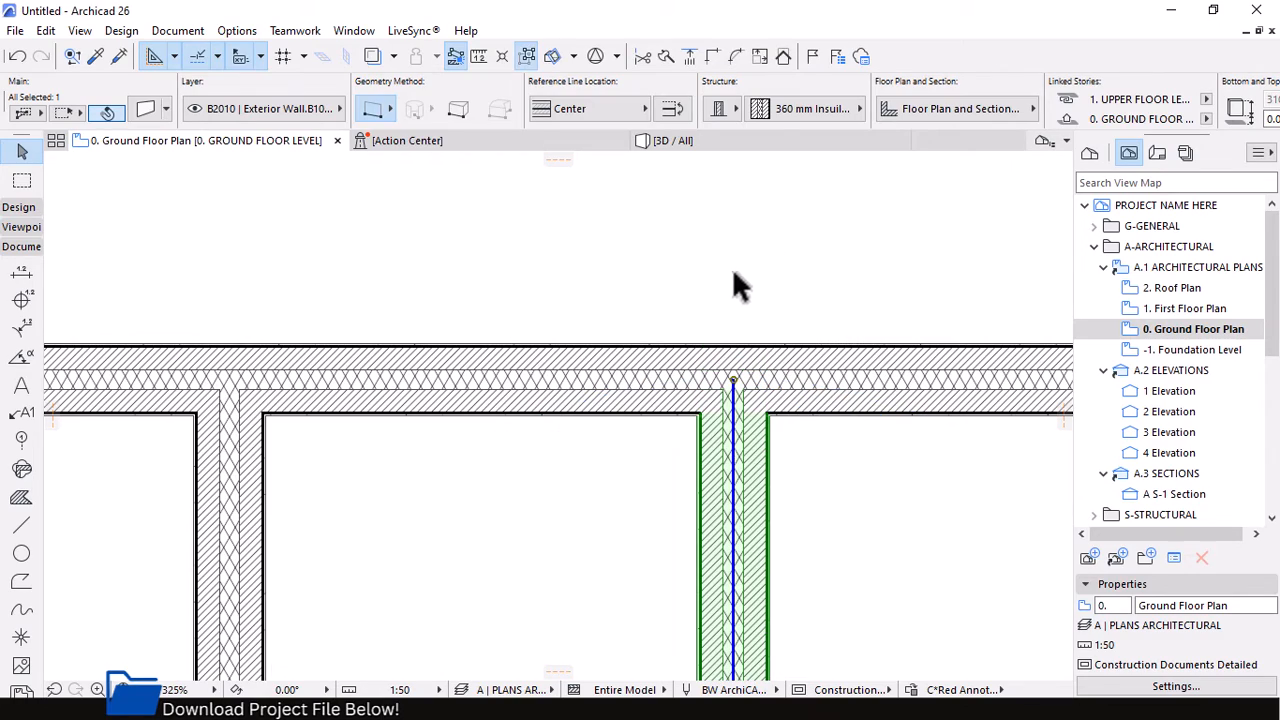
left_click(647, 281)
scroll(795, 420, "up", 3)
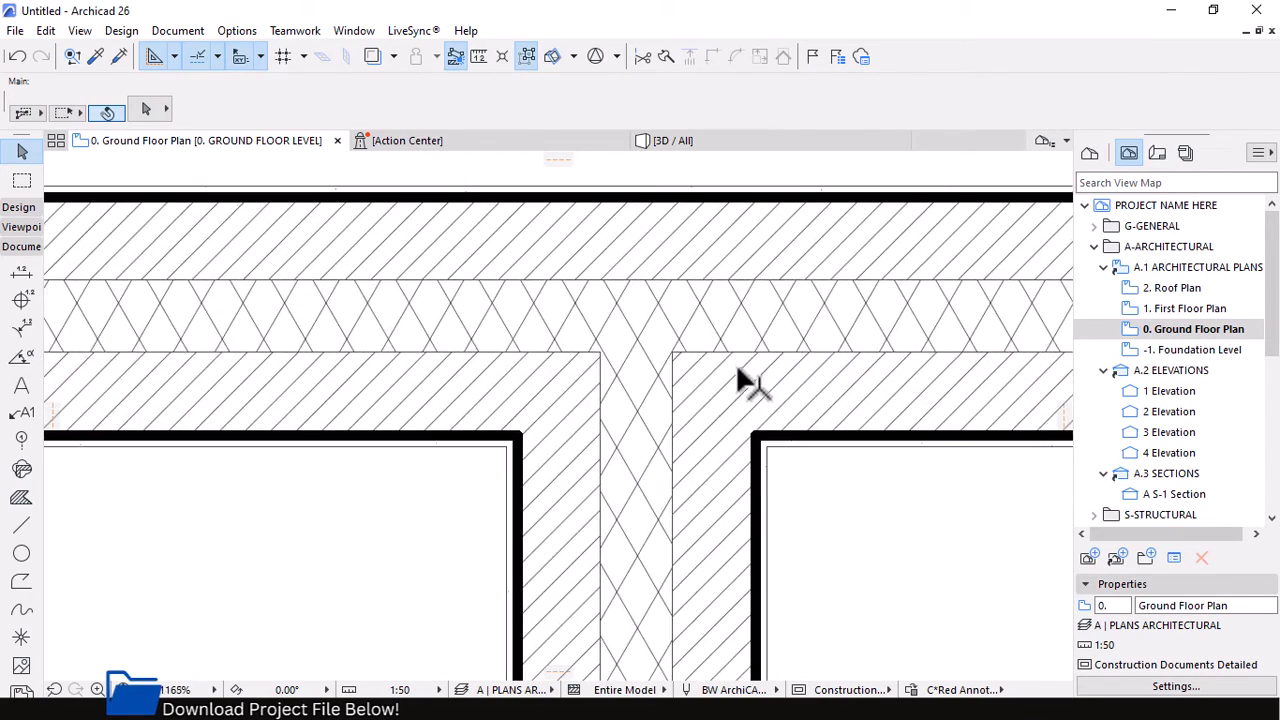
scroll(524, 300, "down", 15)
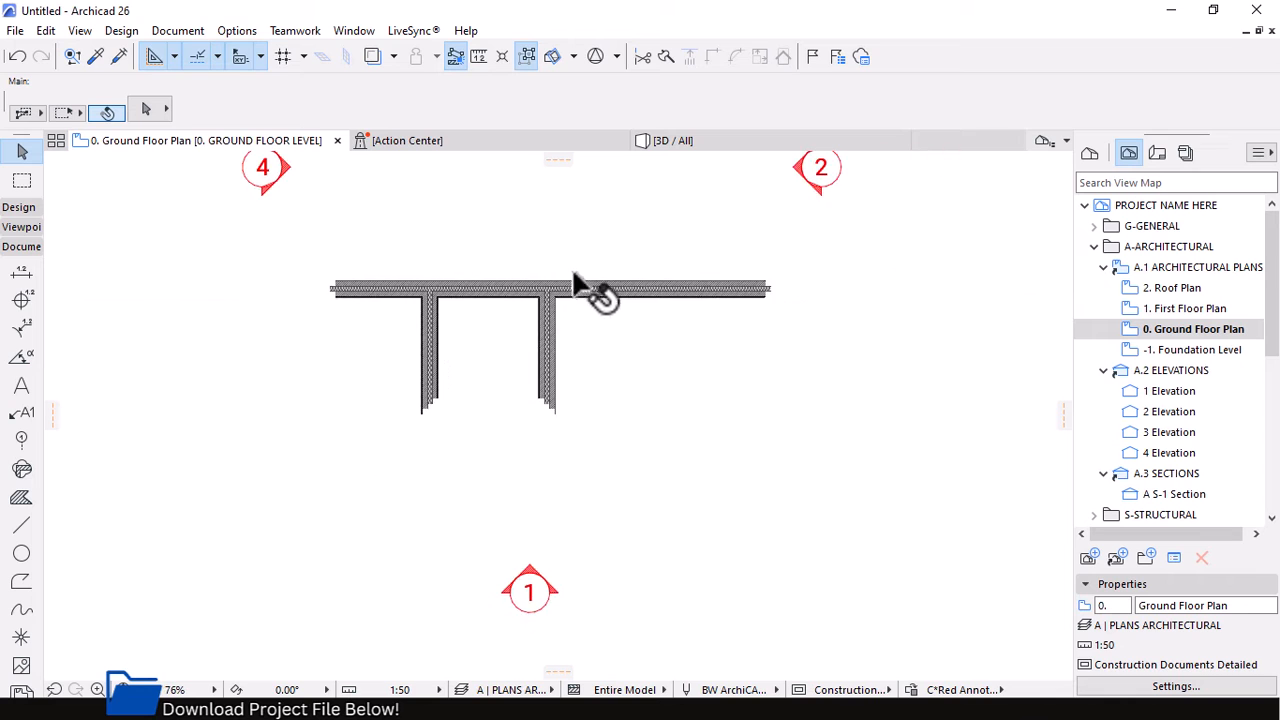
Activate the Wall tool with the Internal Wall 1.0 favorite, a 115 mm plastered brick wall
scroll(580, 410, "down", 2)
scroll(578, 324, "up", 4)
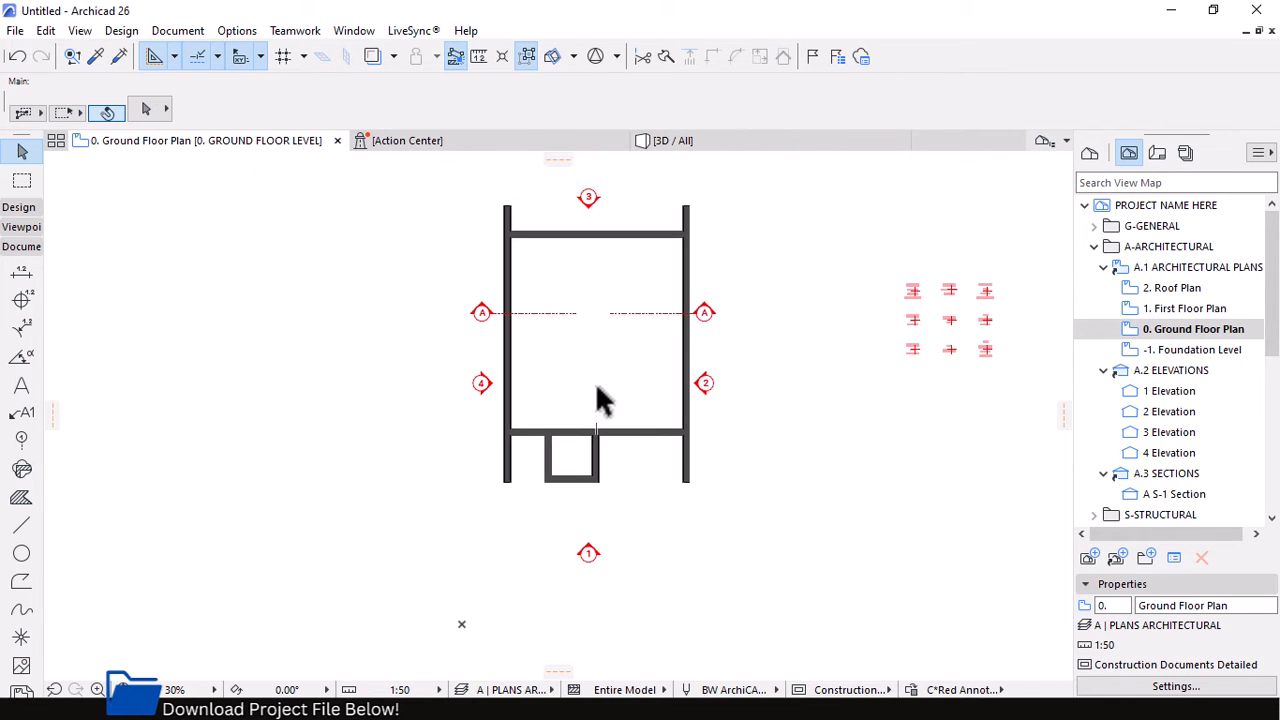
scroll(457, 263, "up", 2)
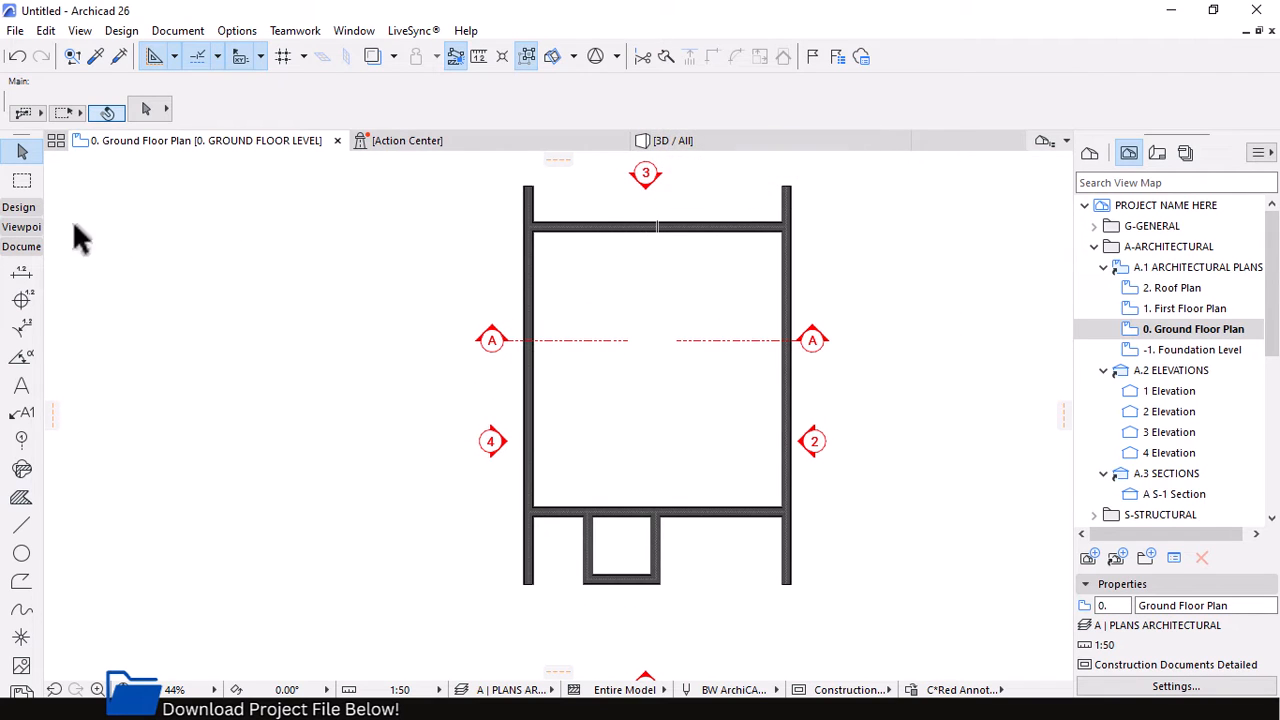
left_click(24, 207)
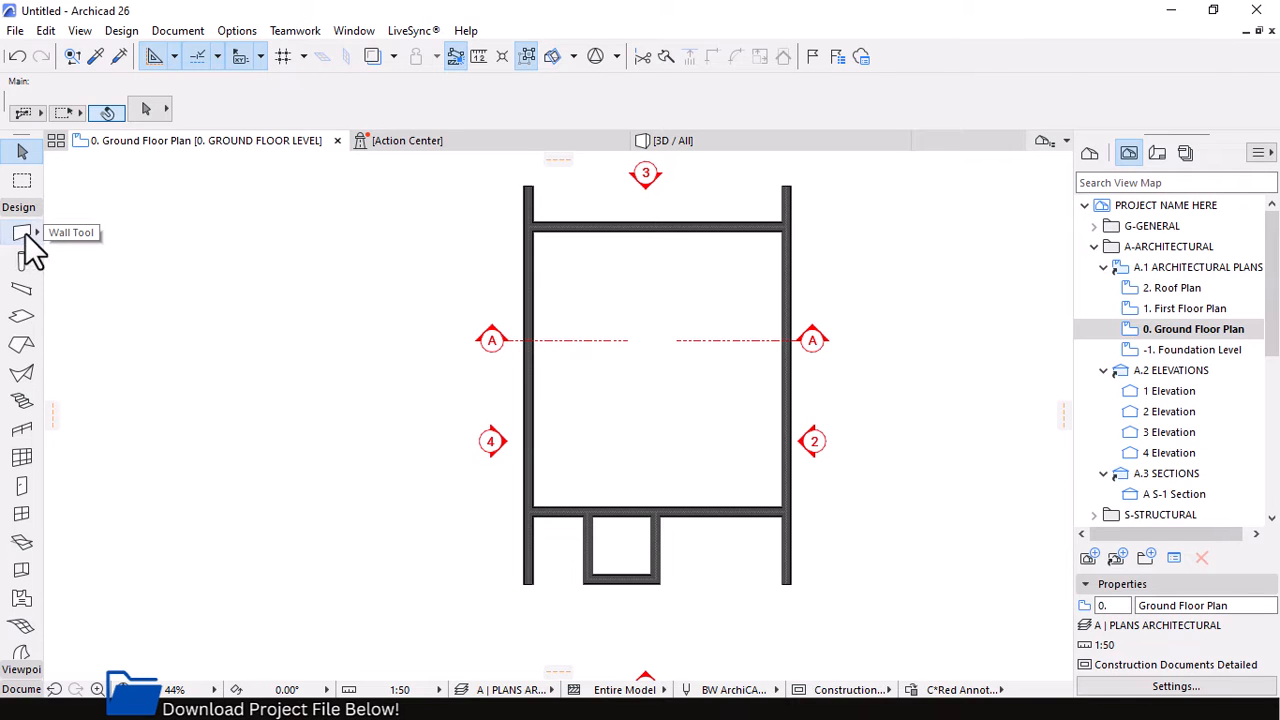
left_click(24, 235)
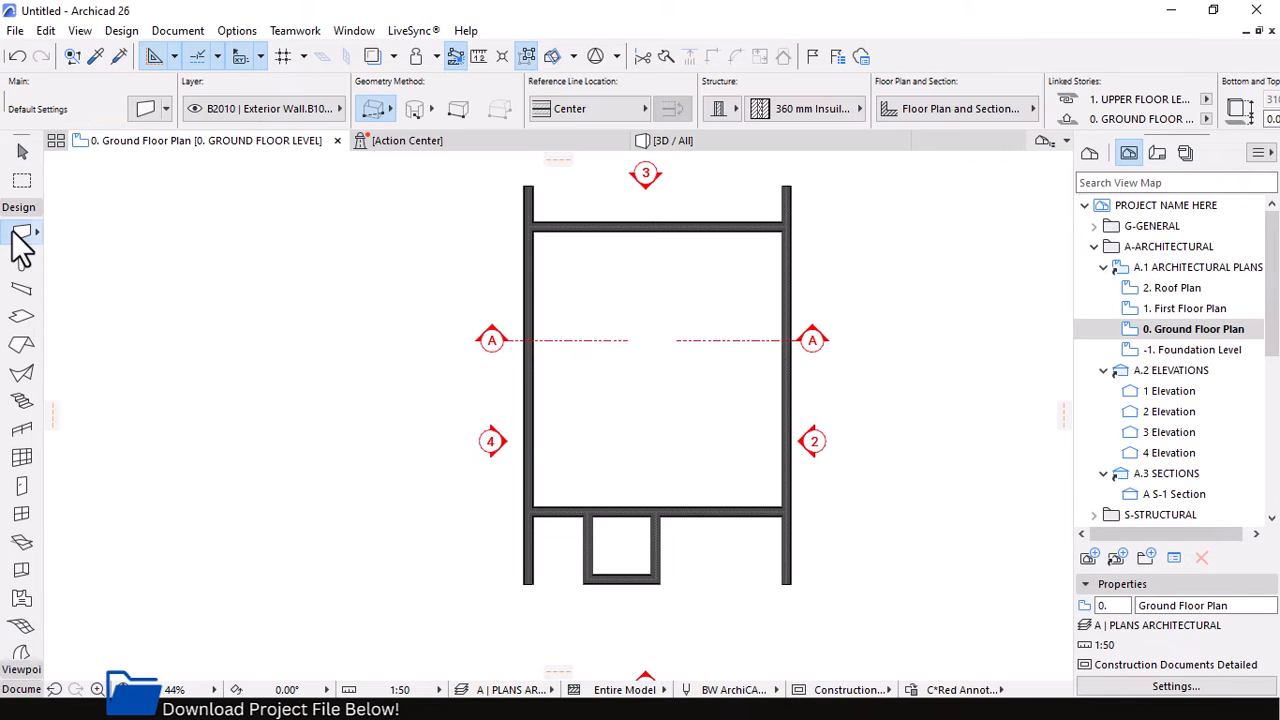
left_click(170, 114)
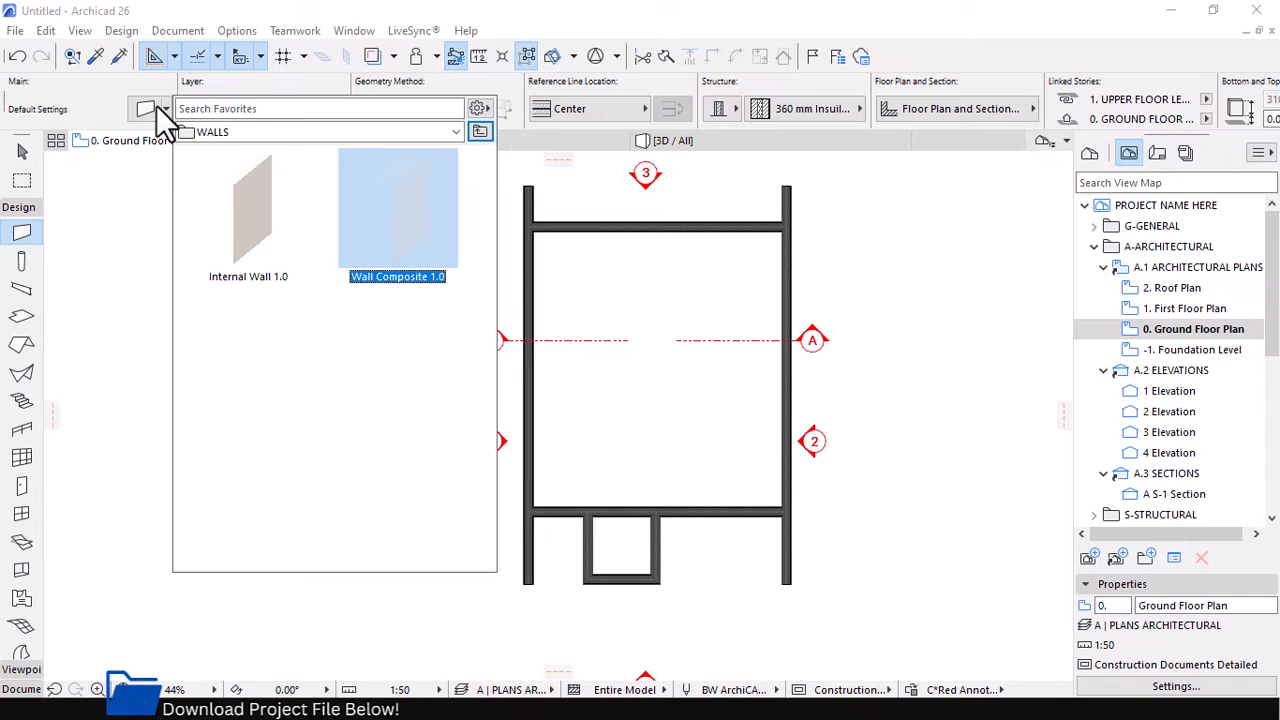
mouse_move(255, 211)
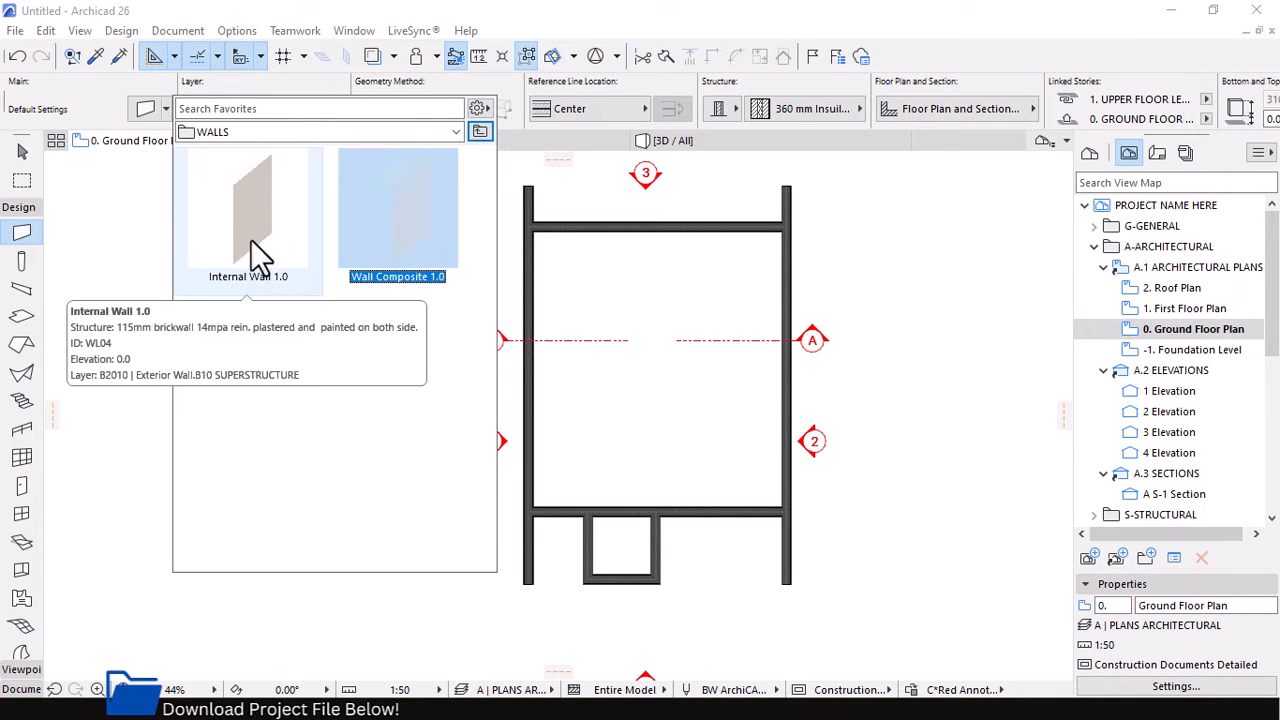
double_click(245, 208)
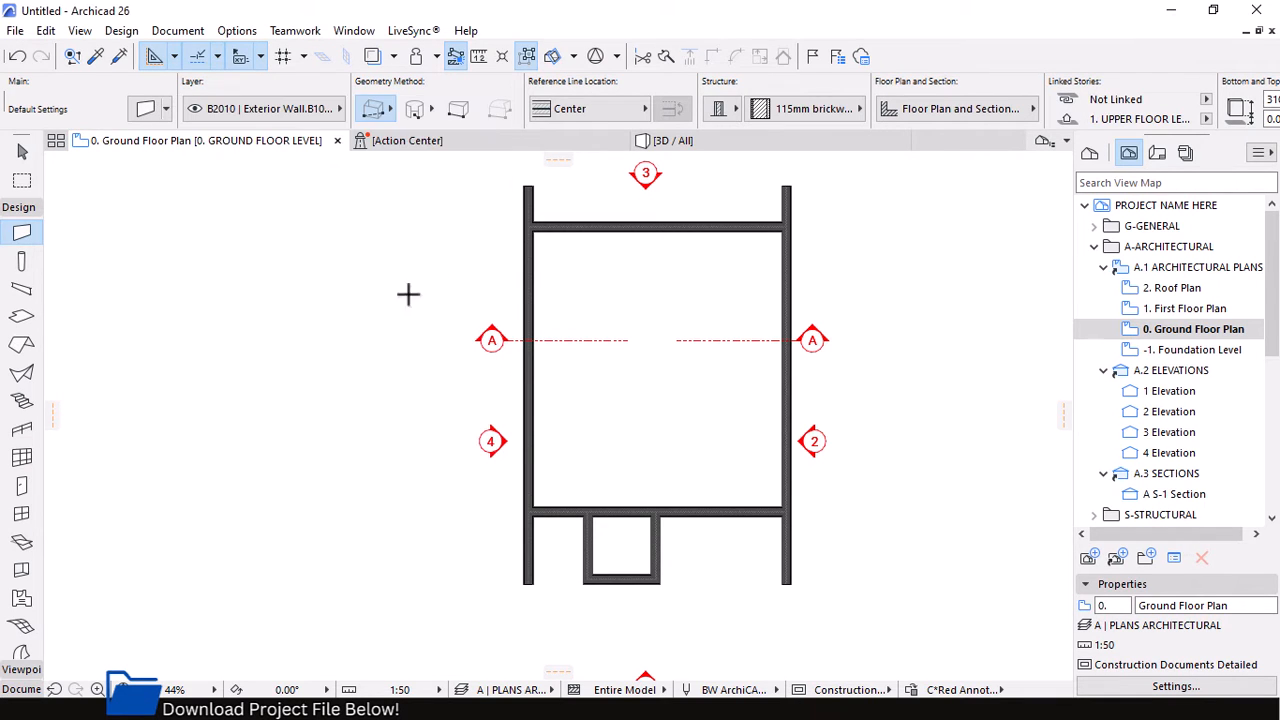
Set the wall geometry to single straight and try to draw an internal wall from the bottom wall, above the bay's right wall, to the top wall
scroll(588, 498, "up", 2)
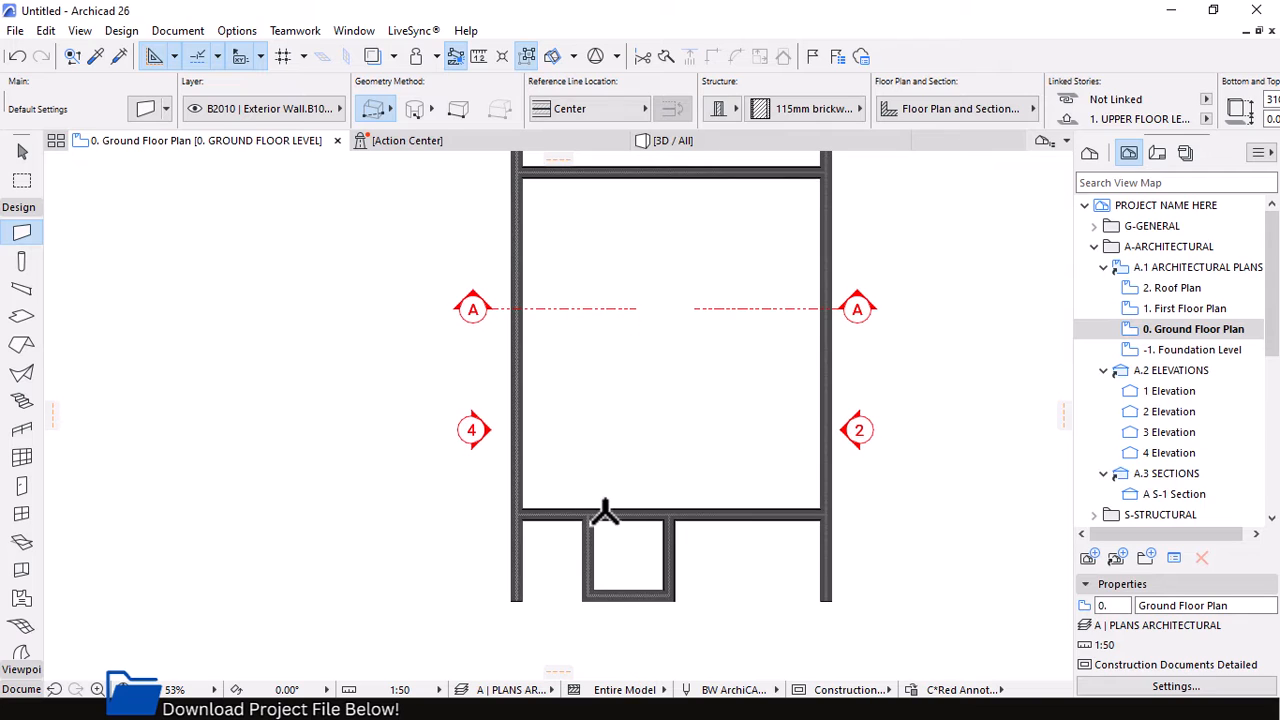
left_click(670, 512)
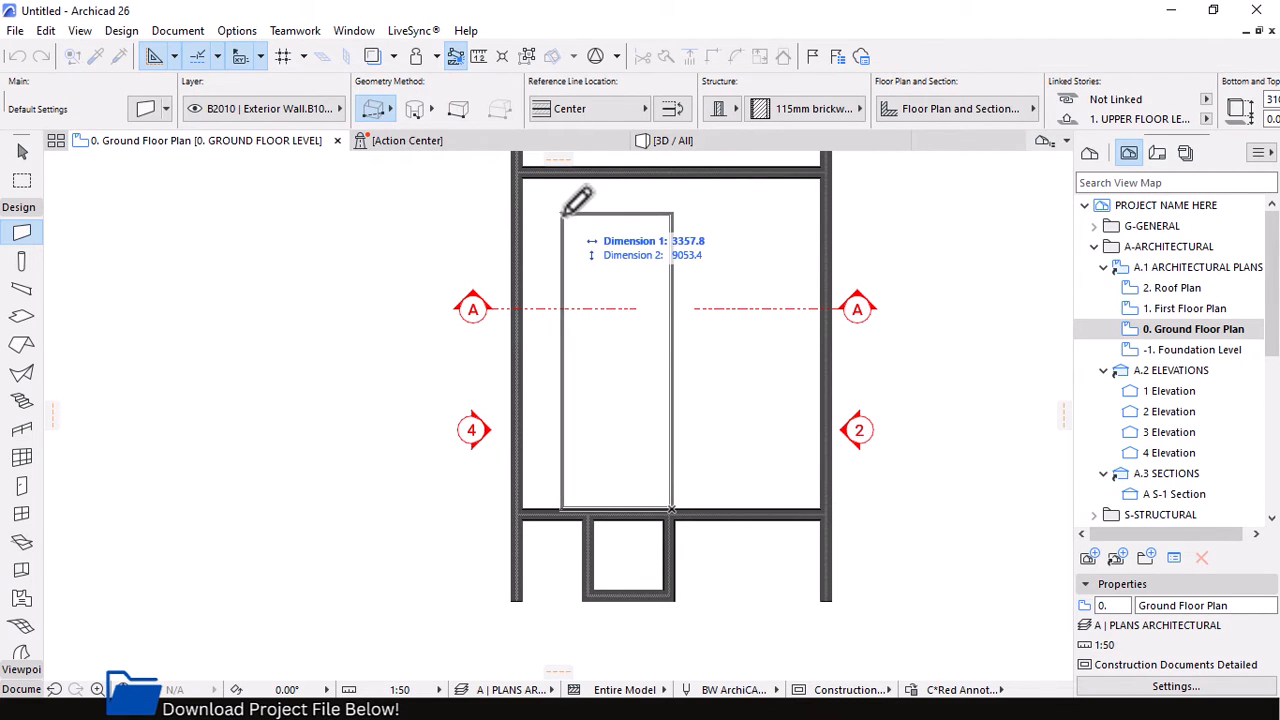
left_click(376, 110)
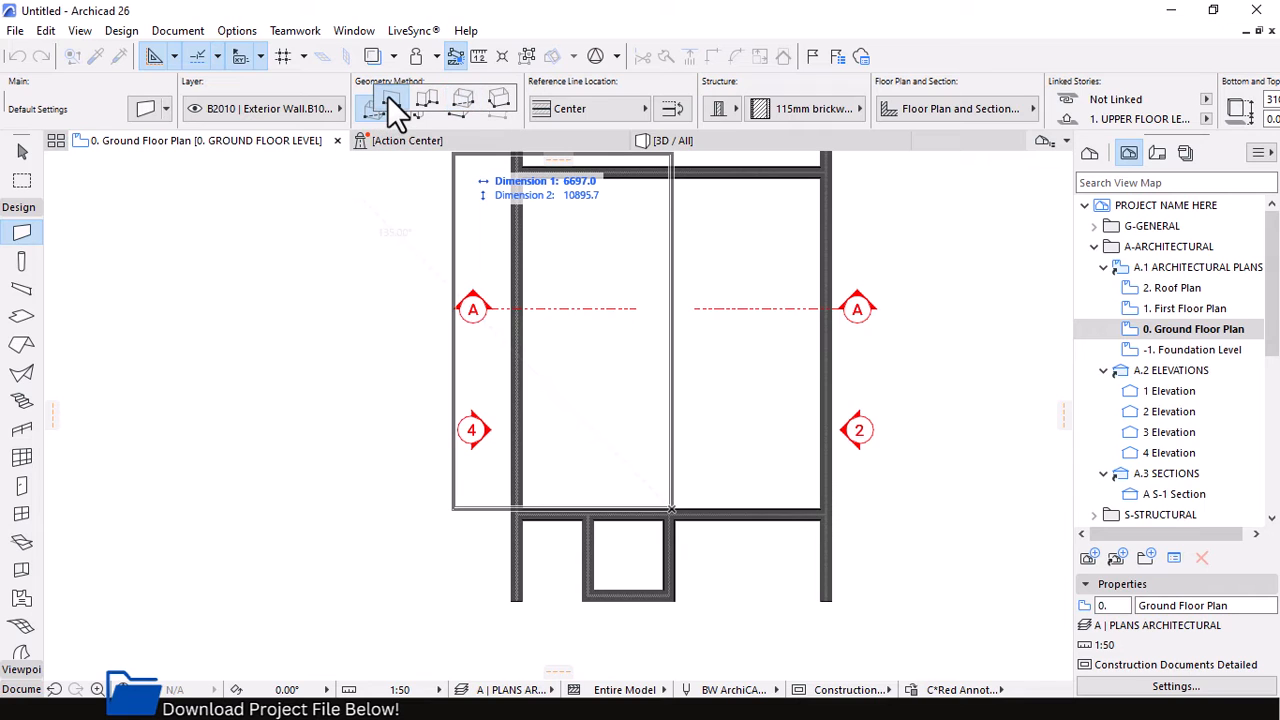
left_click(387, 95)
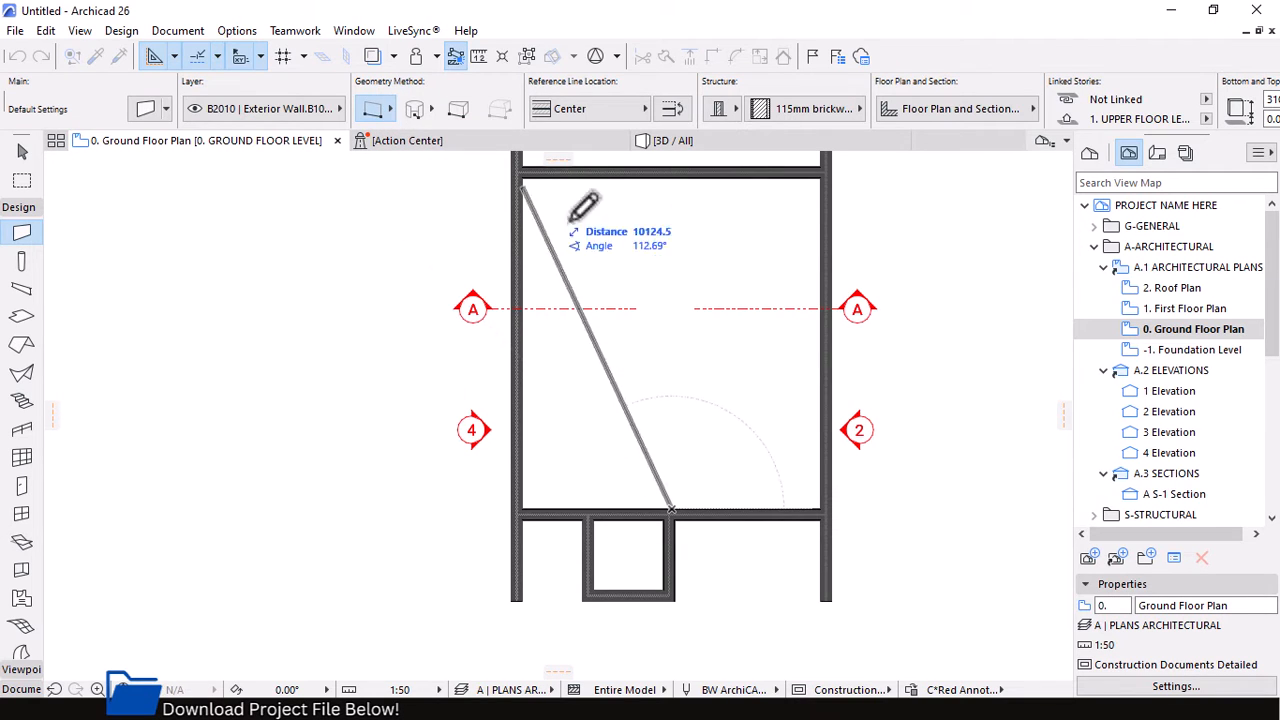
left_click(671, 180)
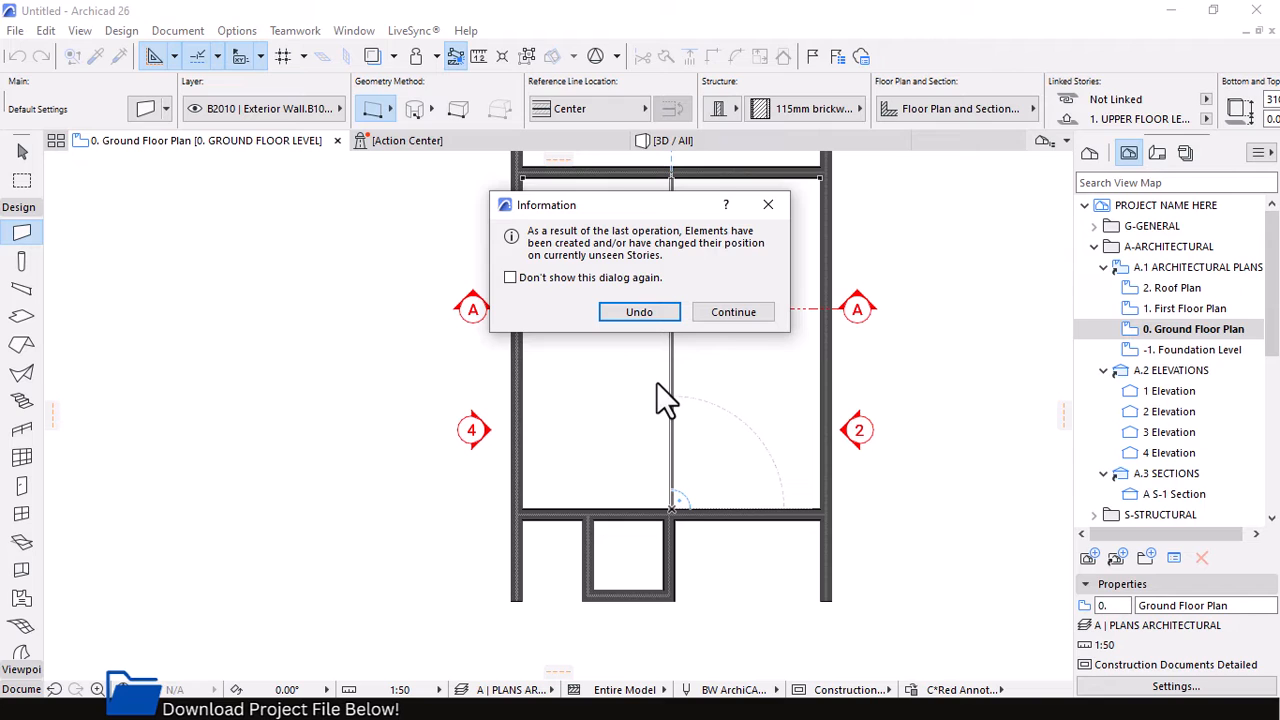
left_click(768, 206)
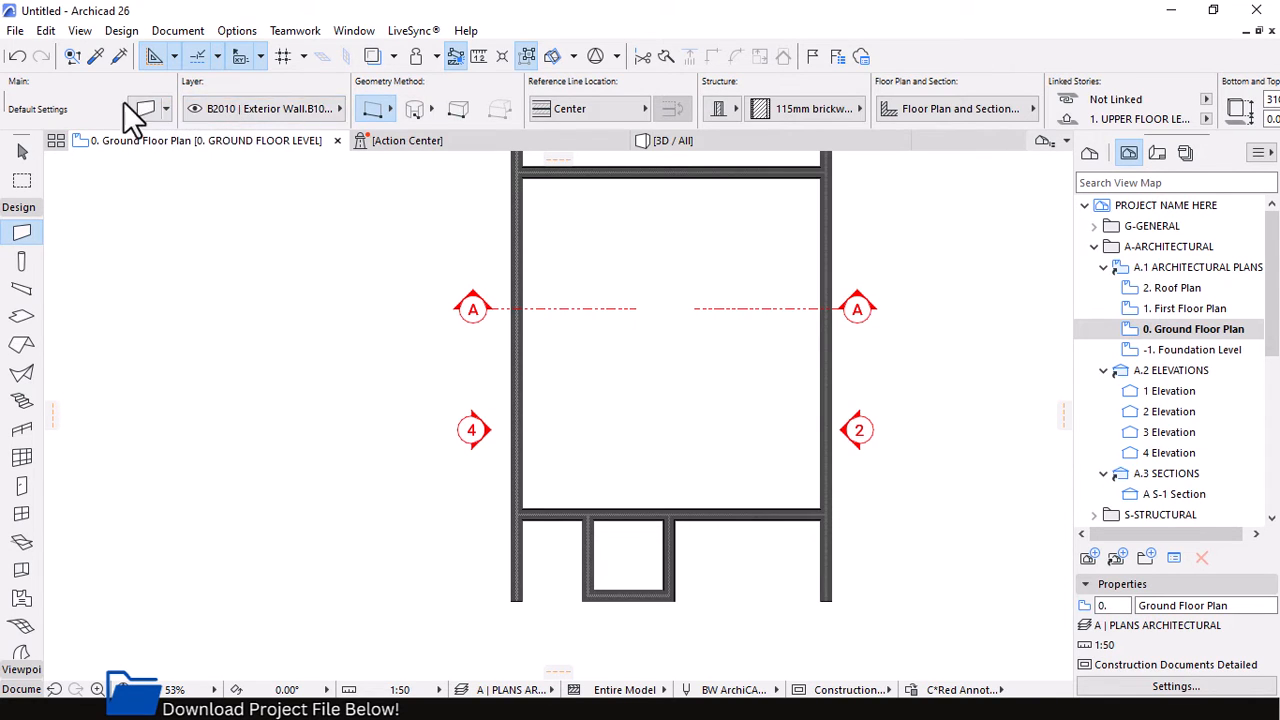
Look through the default settings of the Wall and Column tools for the linked story options
scroll(191, 101, "down", 4)
scroll(191, 101, "up", 3)
scroll(191, 101, "down", 3)
scroll(191, 101, "up", 1)
scroll(191, 101, "up", 3)
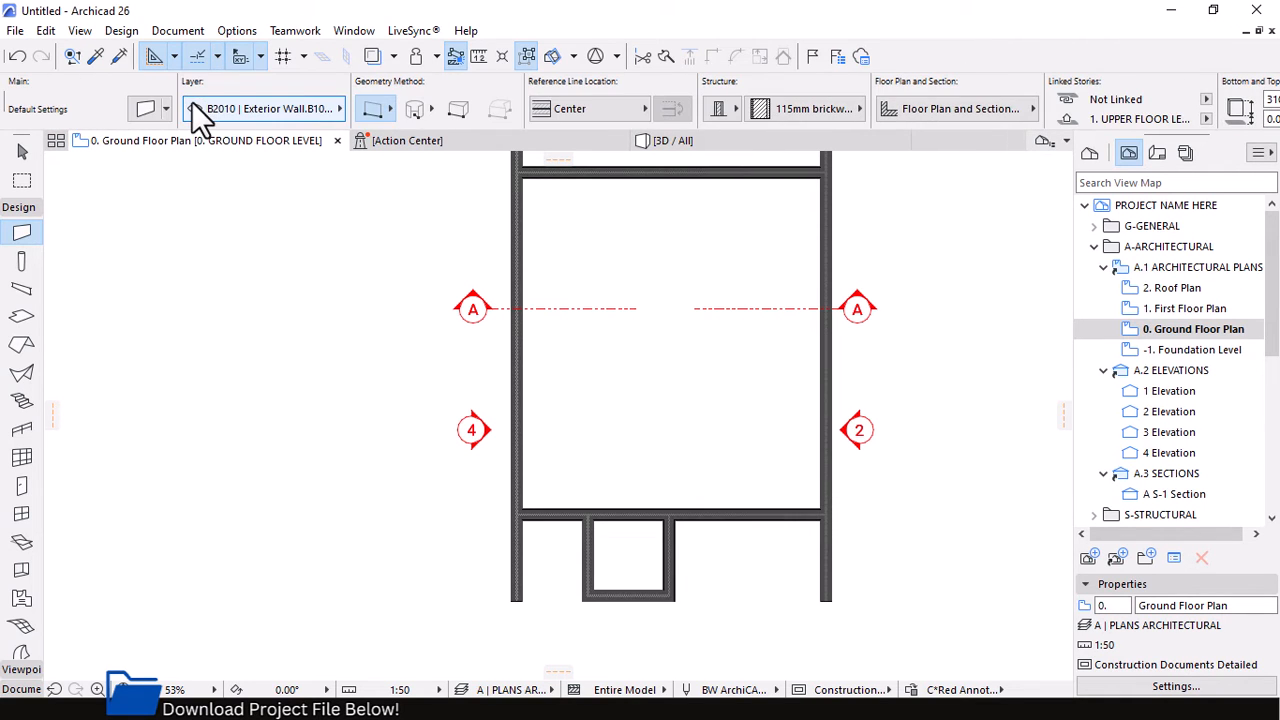
scroll(385, 102, "down", 8)
scroll(385, 102, "down", 4)
scroll(385, 102, "up", 14)
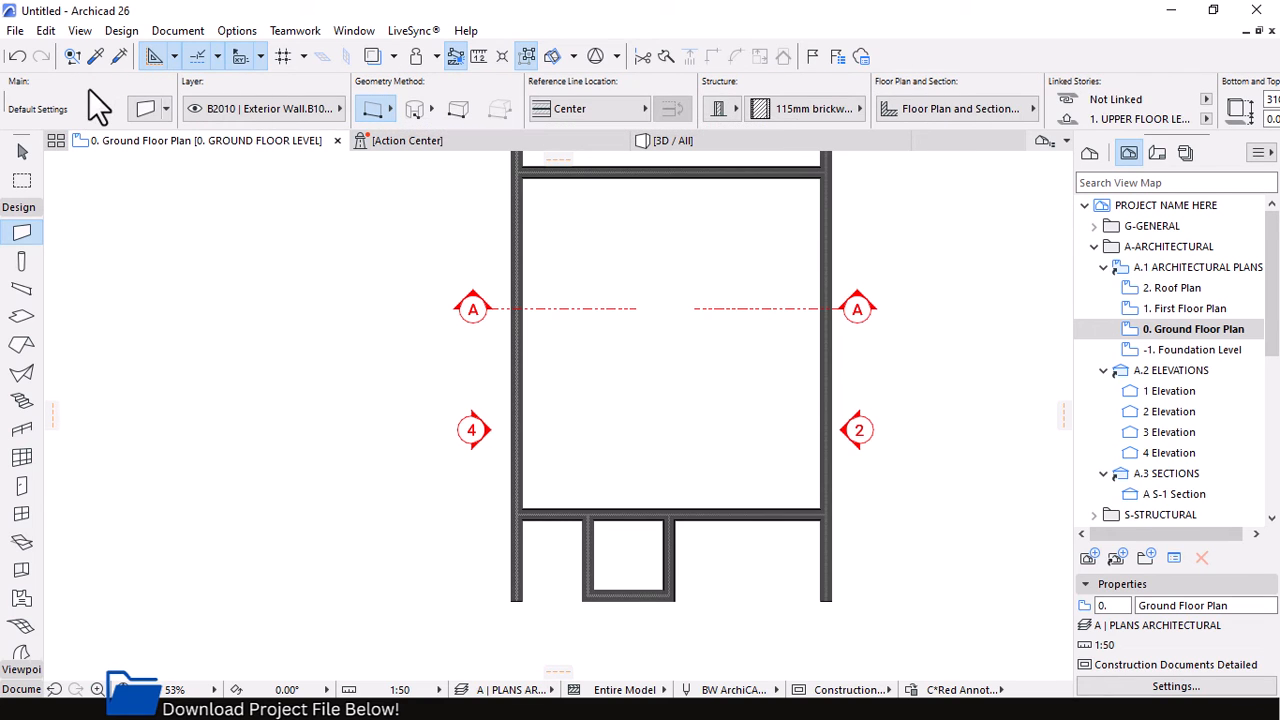
left_click(15, 265)
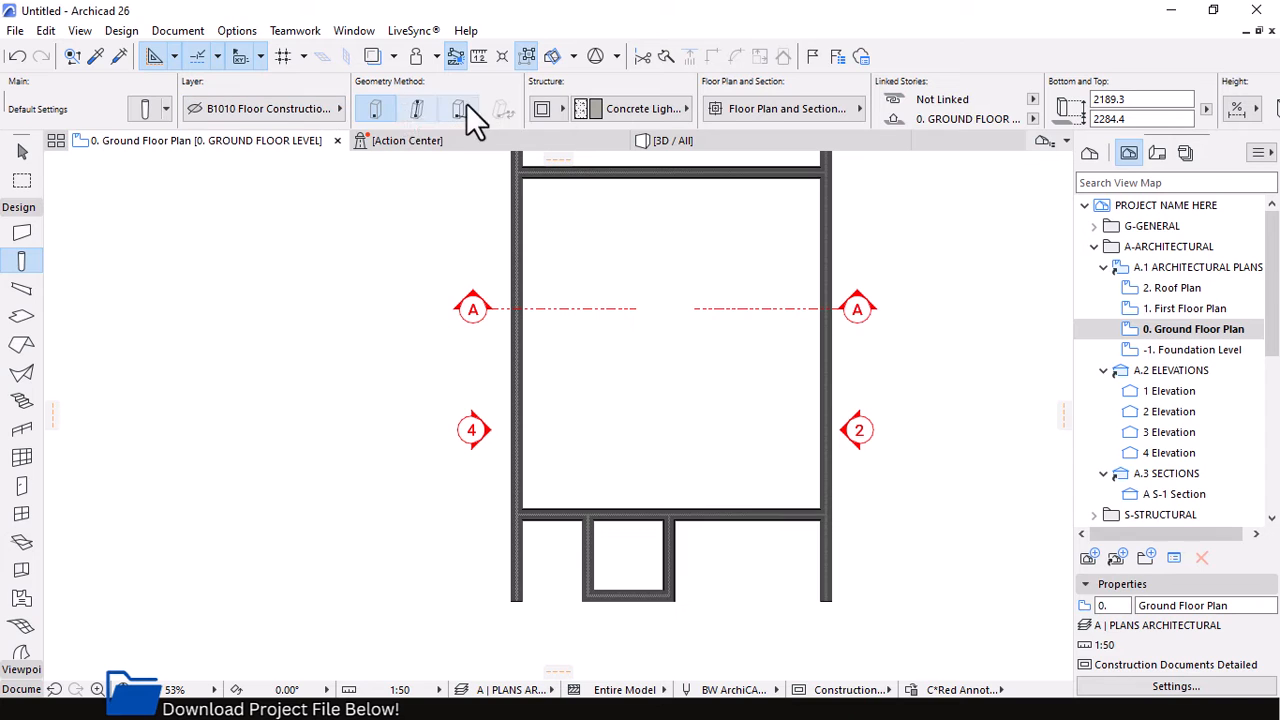
left_click(19, 234)
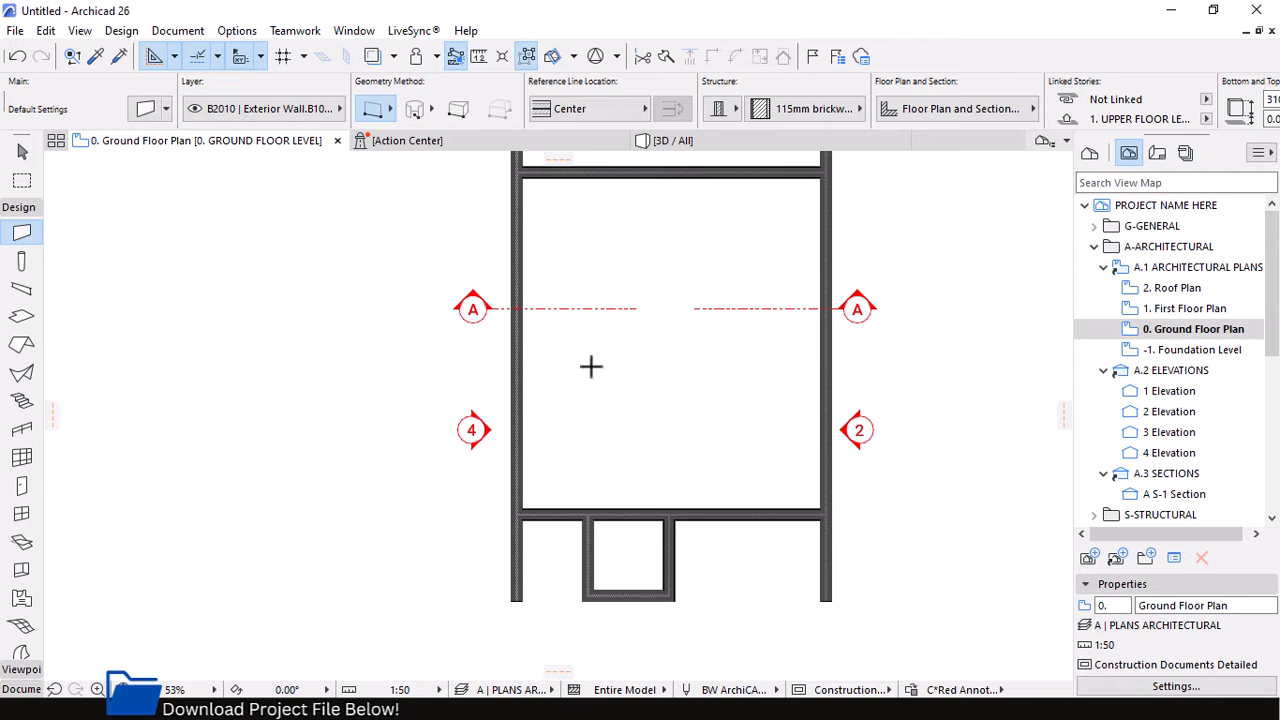
Set the internal wall's home story to 0. Ground Floor Level
scroll(590, 366, "down", 1)
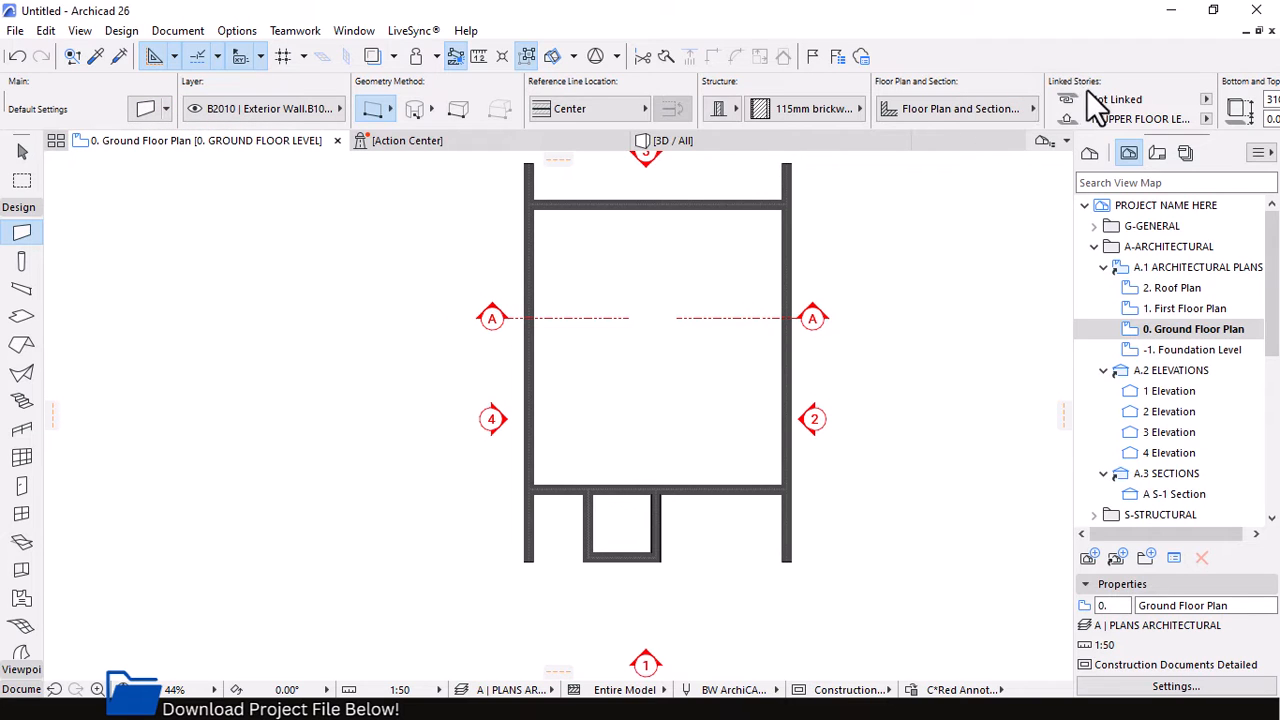
scroll(1074, 114, "down", 2)
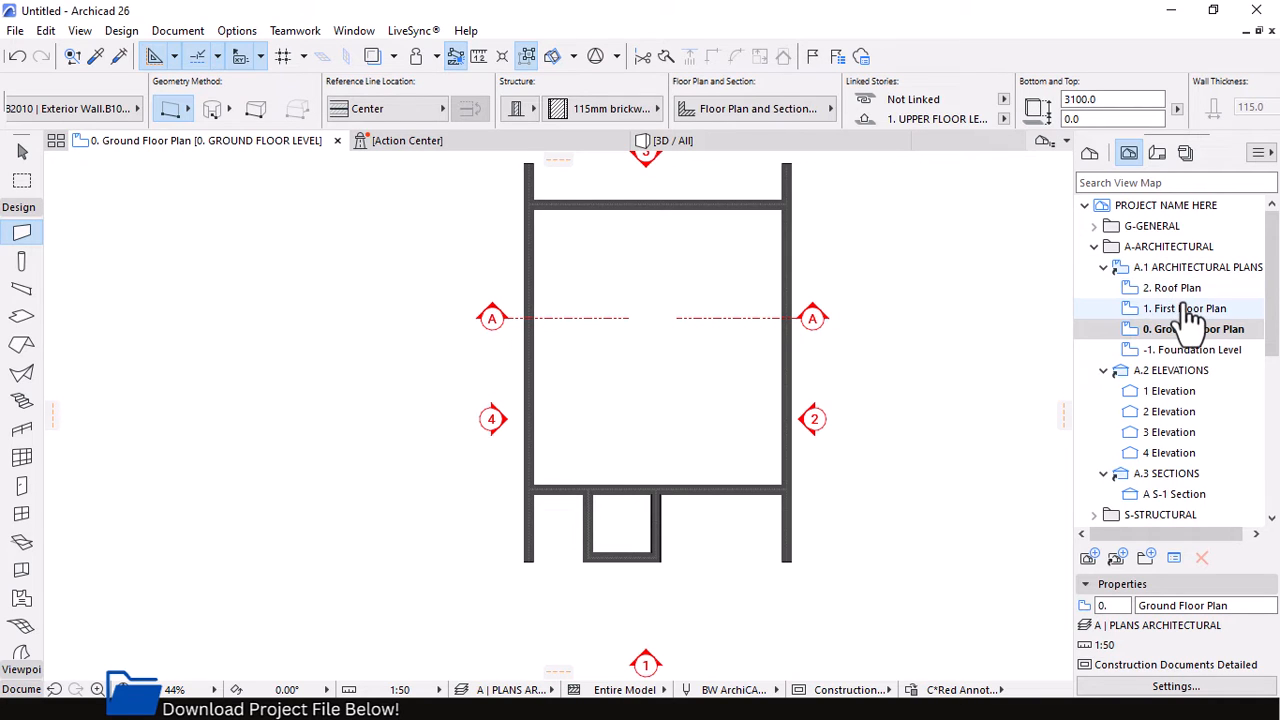
left_click(1003, 119)
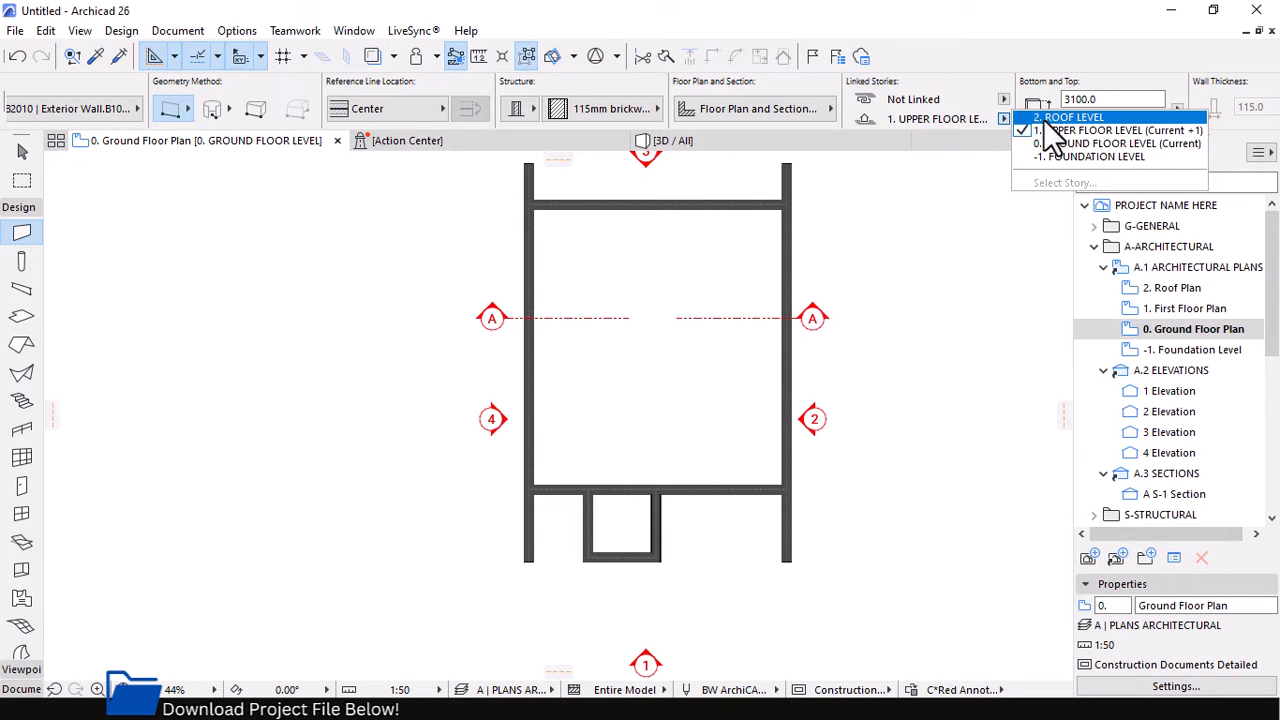
left_click(1105, 145)
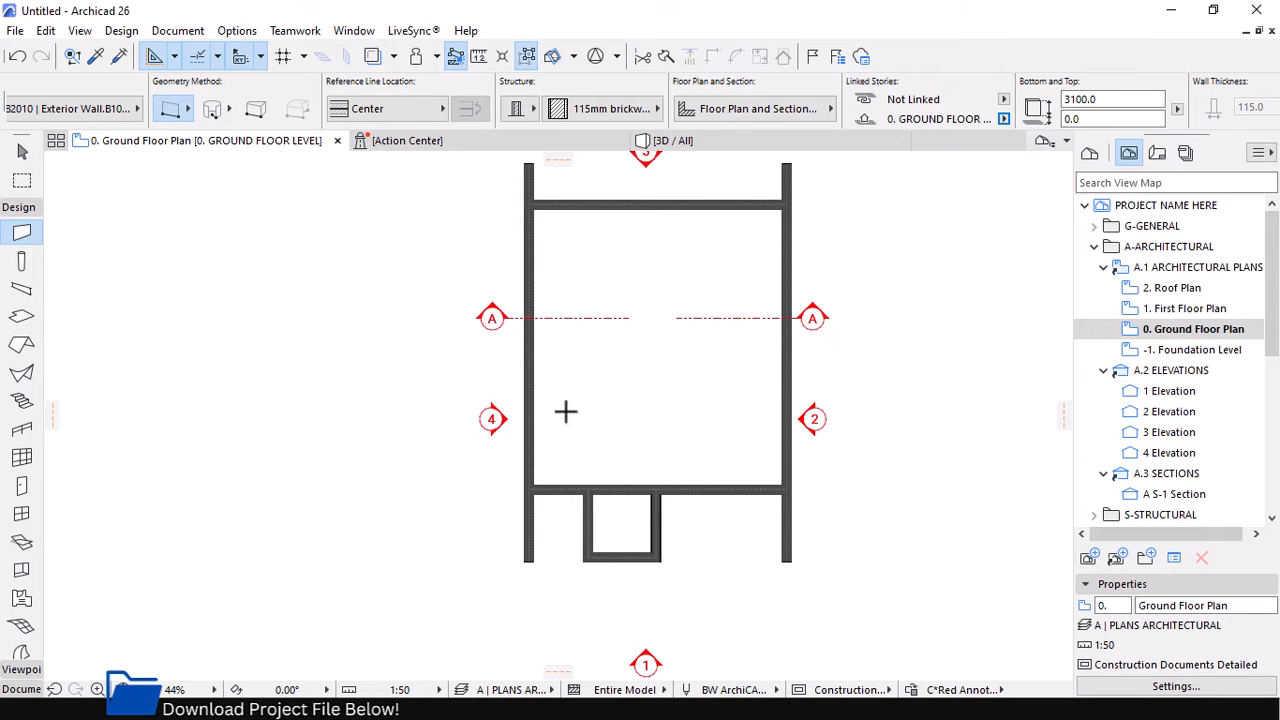
Draw a straight vertical internal wall from the horizontal bottom wall, near the bay's right wall, up to the horizontal top wall
scroll(565, 411, "up", 3)
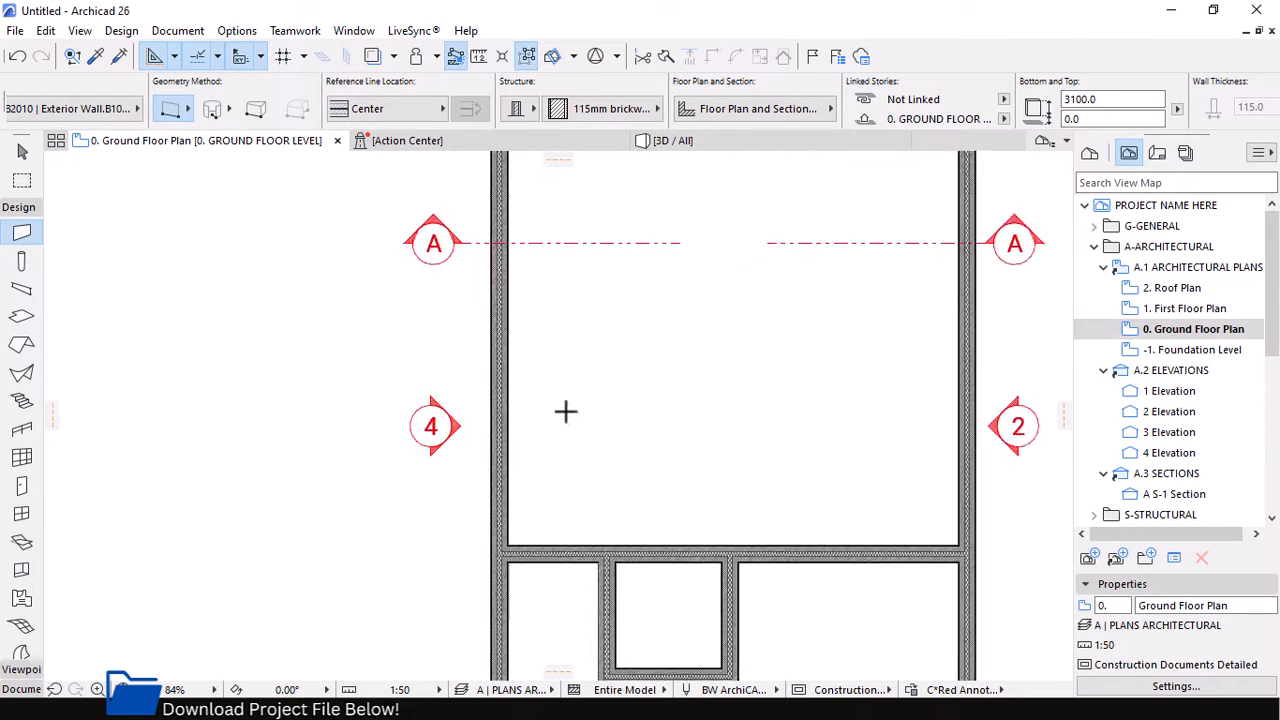
left_click(760, 565)
scroll(752, 540, "down", 3)
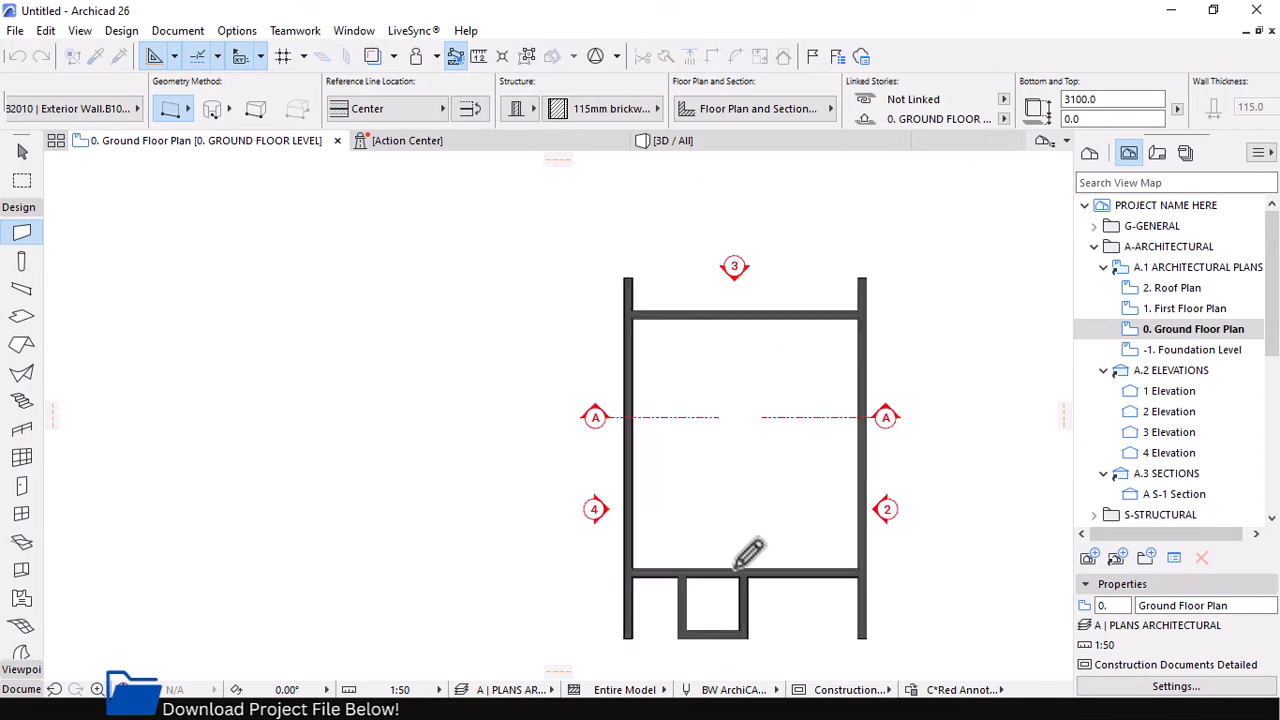
left_click(746, 336)
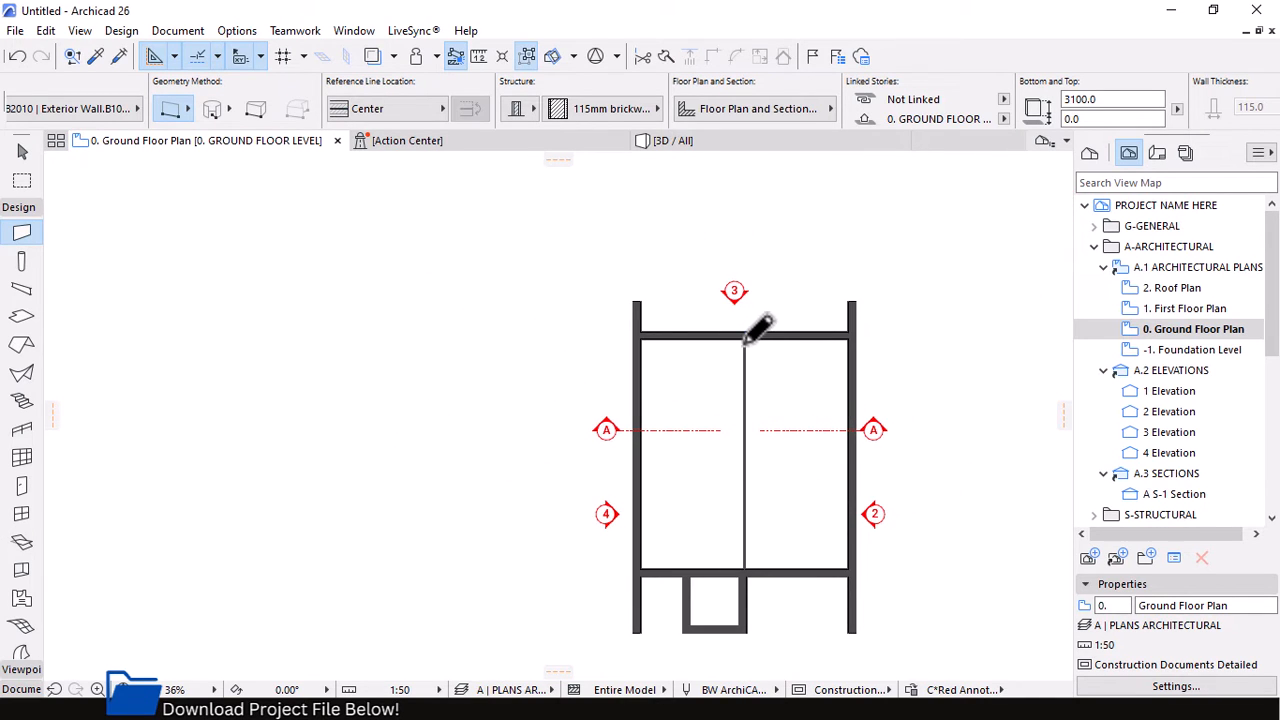
Move the vertical internal wall horizontally so its right face aligns with the outer right face of the bay's right wall
scroll(748, 618, "up", 8)
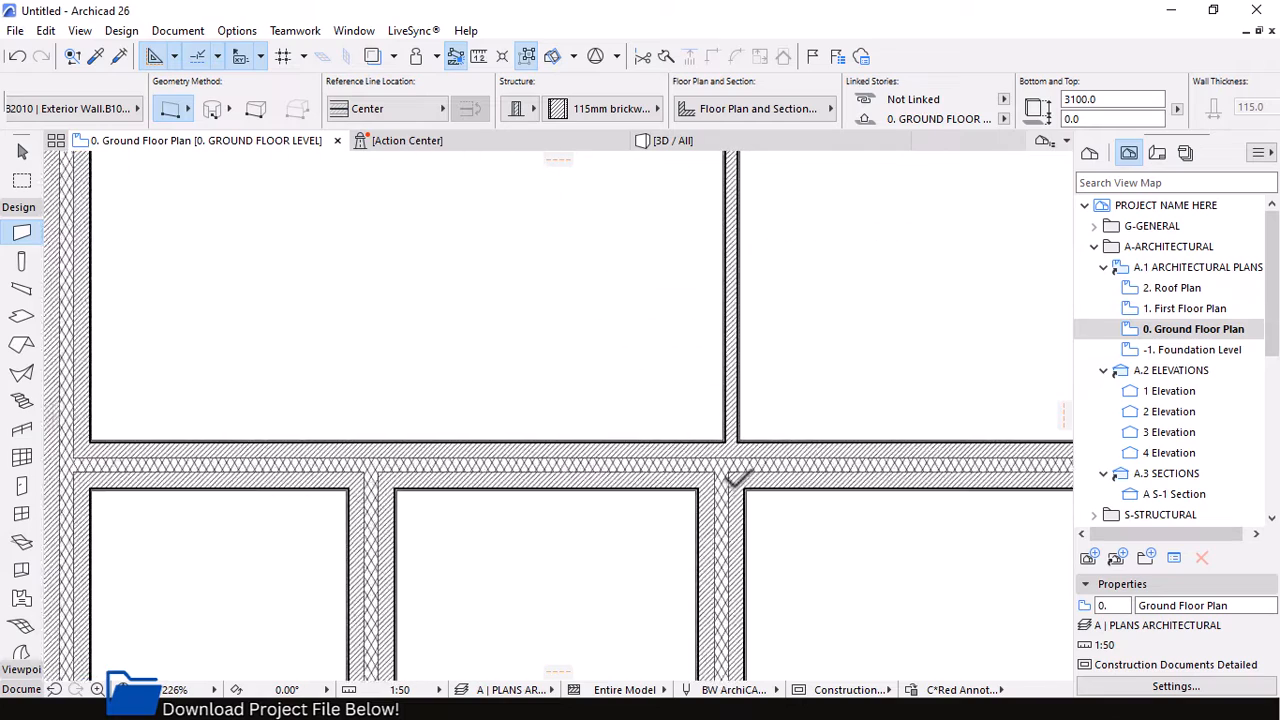
left_click(22, 152)
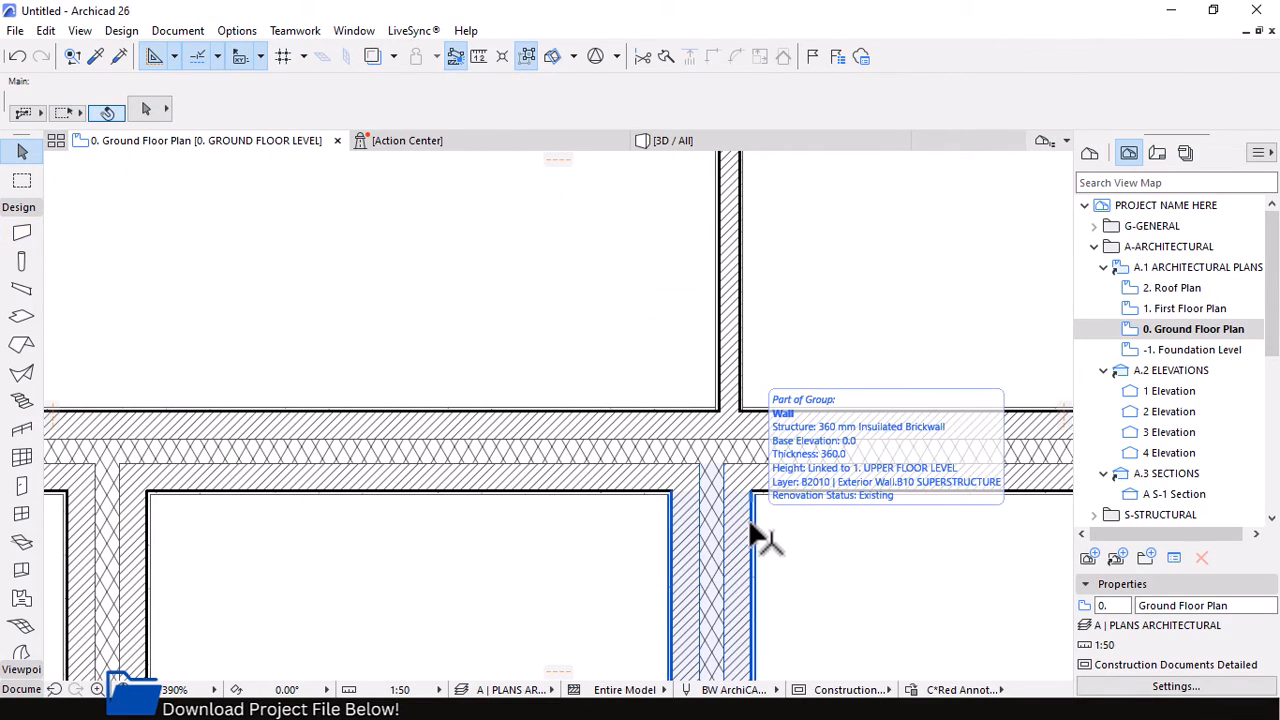
left_click(736, 370)
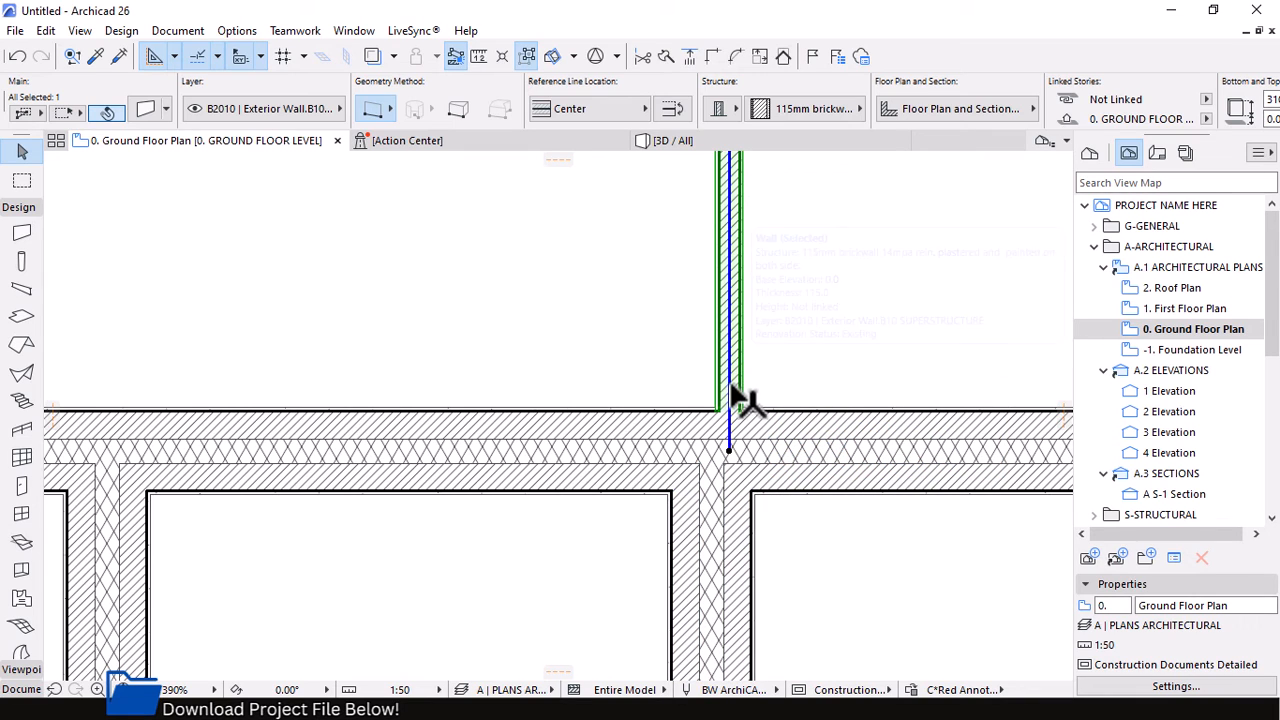
scroll(735, 404, "up", 5)
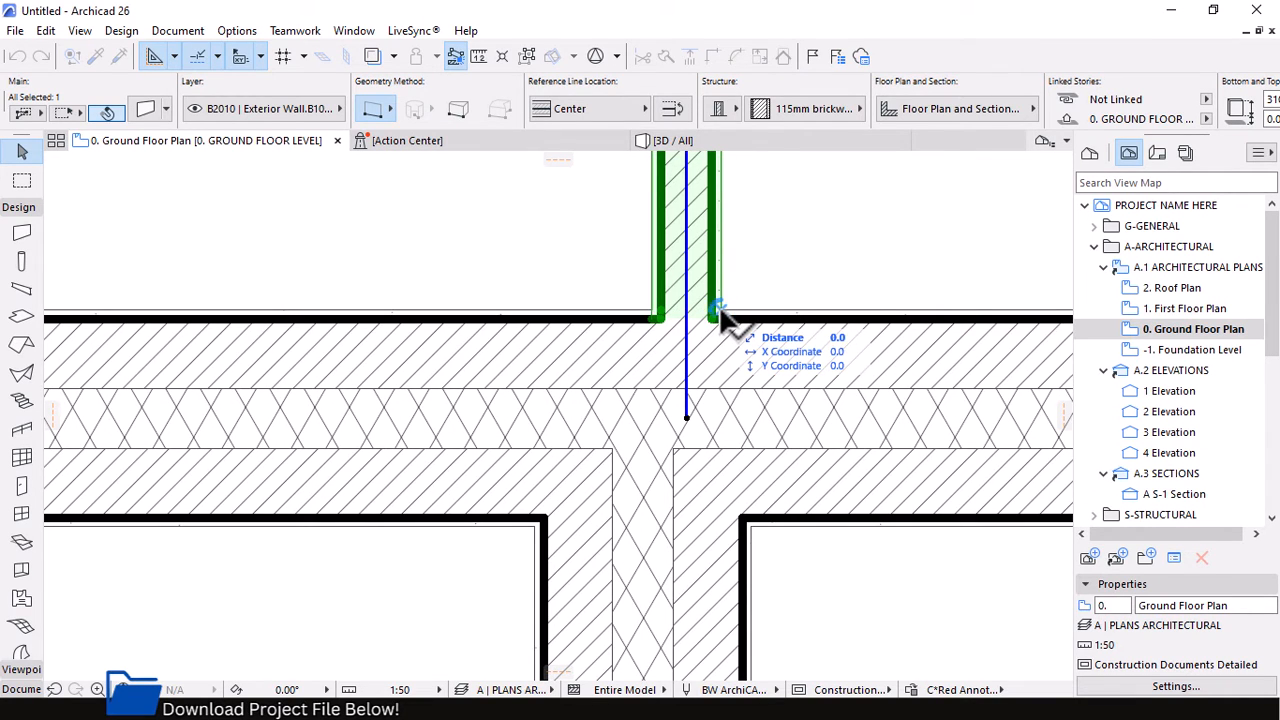
left_click_drag(721, 316, 760, 314)
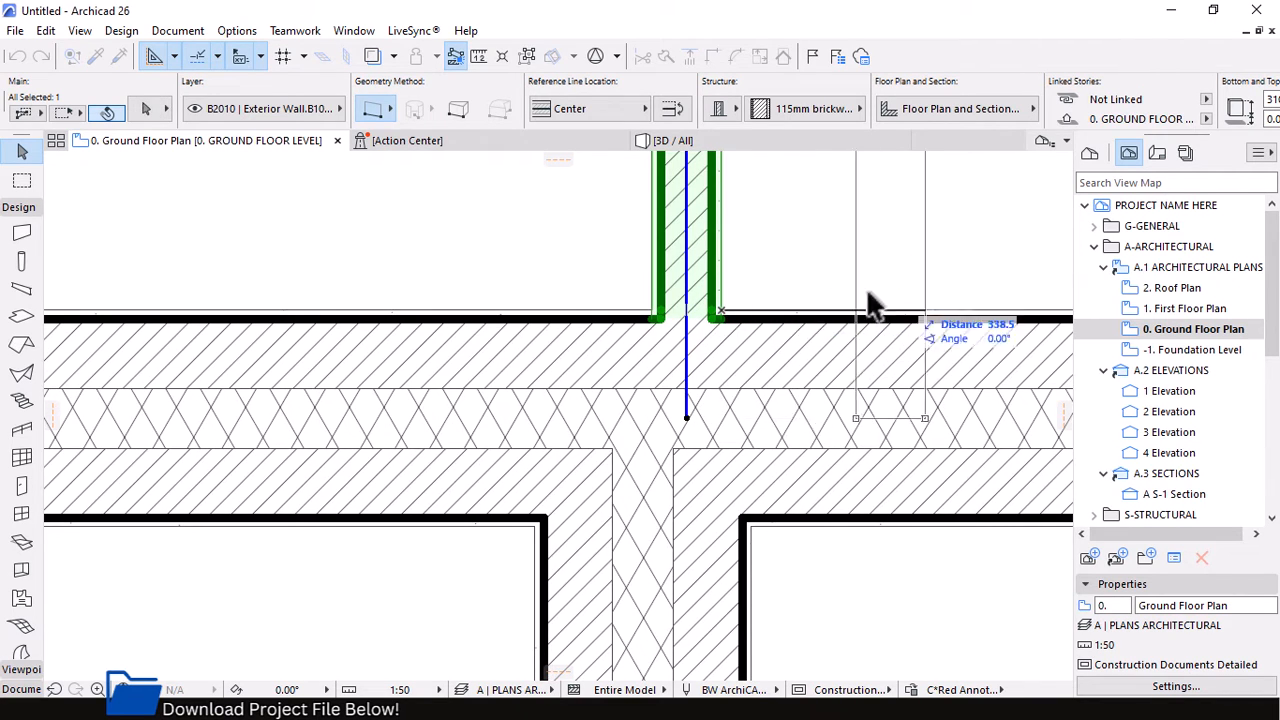
left_click(755, 537)
key("Escape")
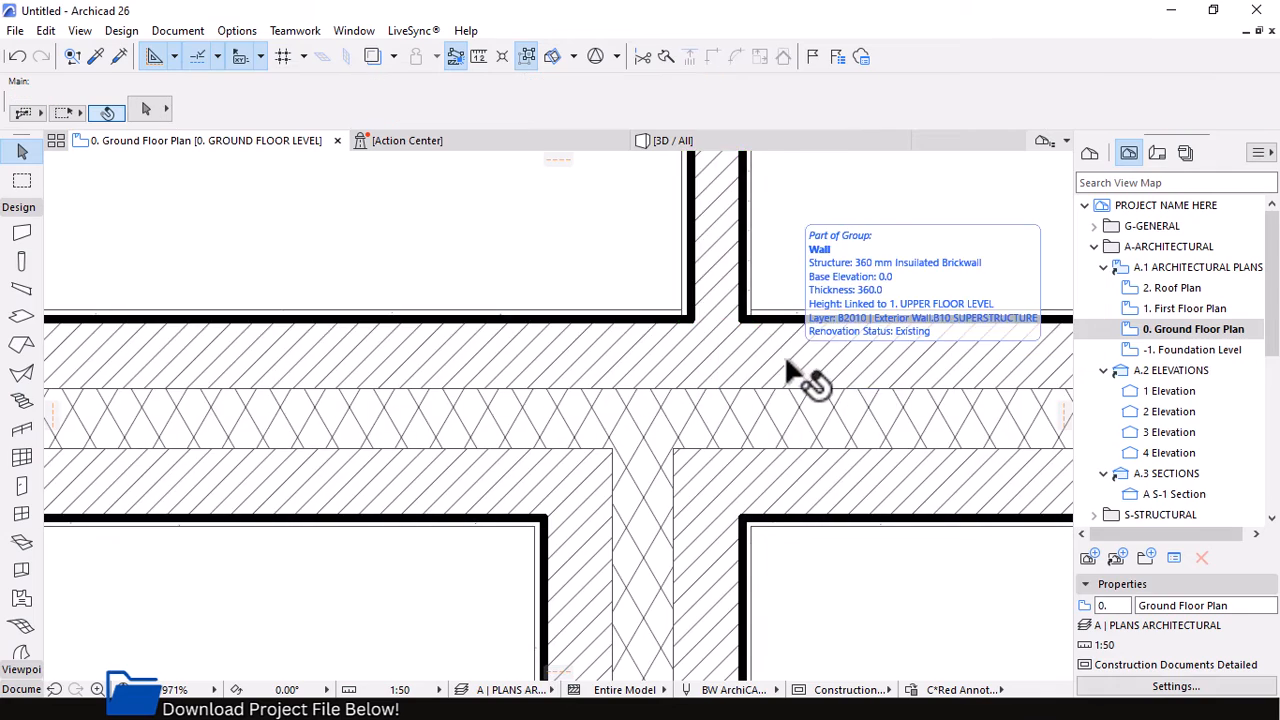
scroll(786, 363, "down", 10)
scroll(755, 490, "down", 4)
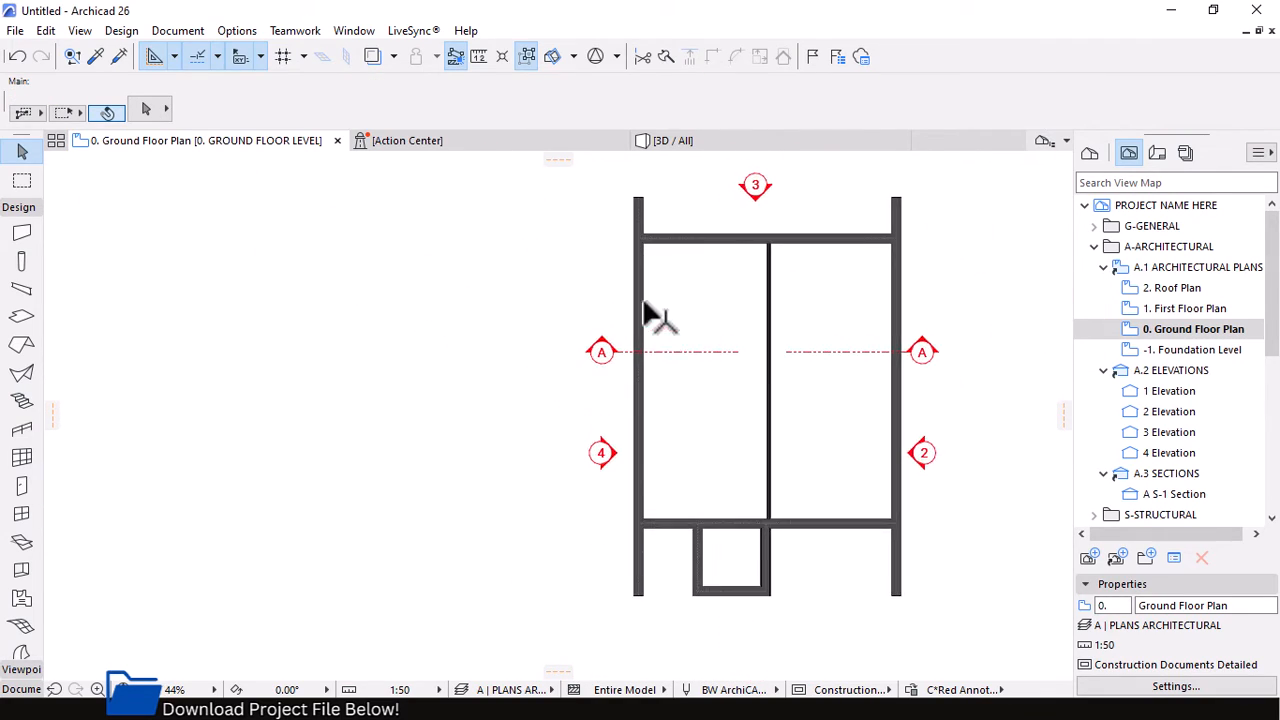
Using the vertical internal wall's settings, draw a straight horizontal 115 mm wall from that wall's midpoint to the left exterior wall's inner face
scroll(690, 417, "up", 2)
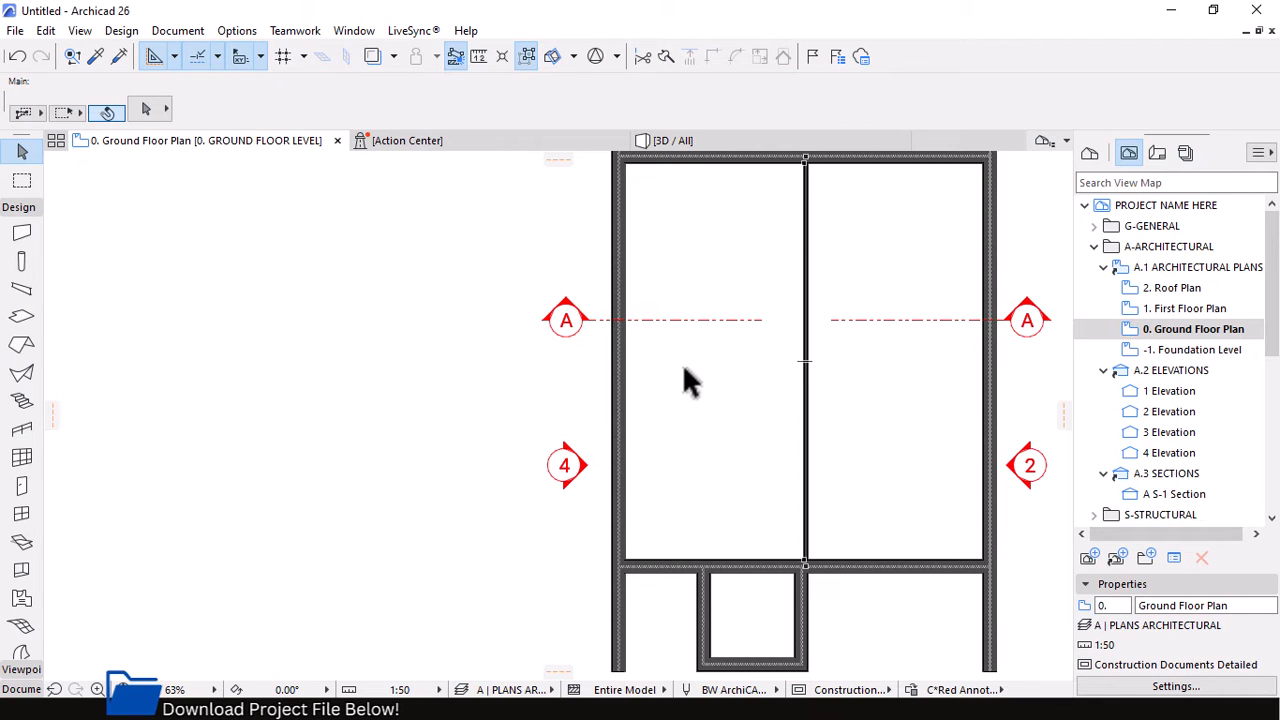
mouse_move(818, 377)
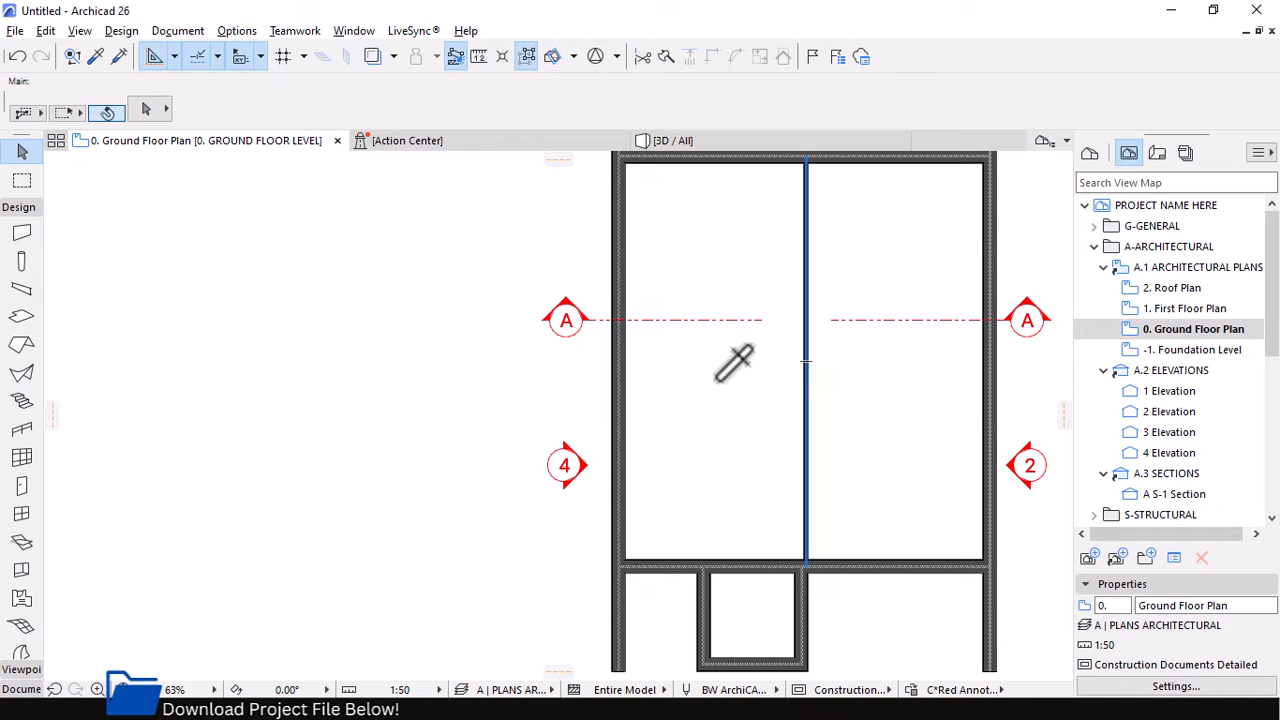
left_click(806, 372, "alt")
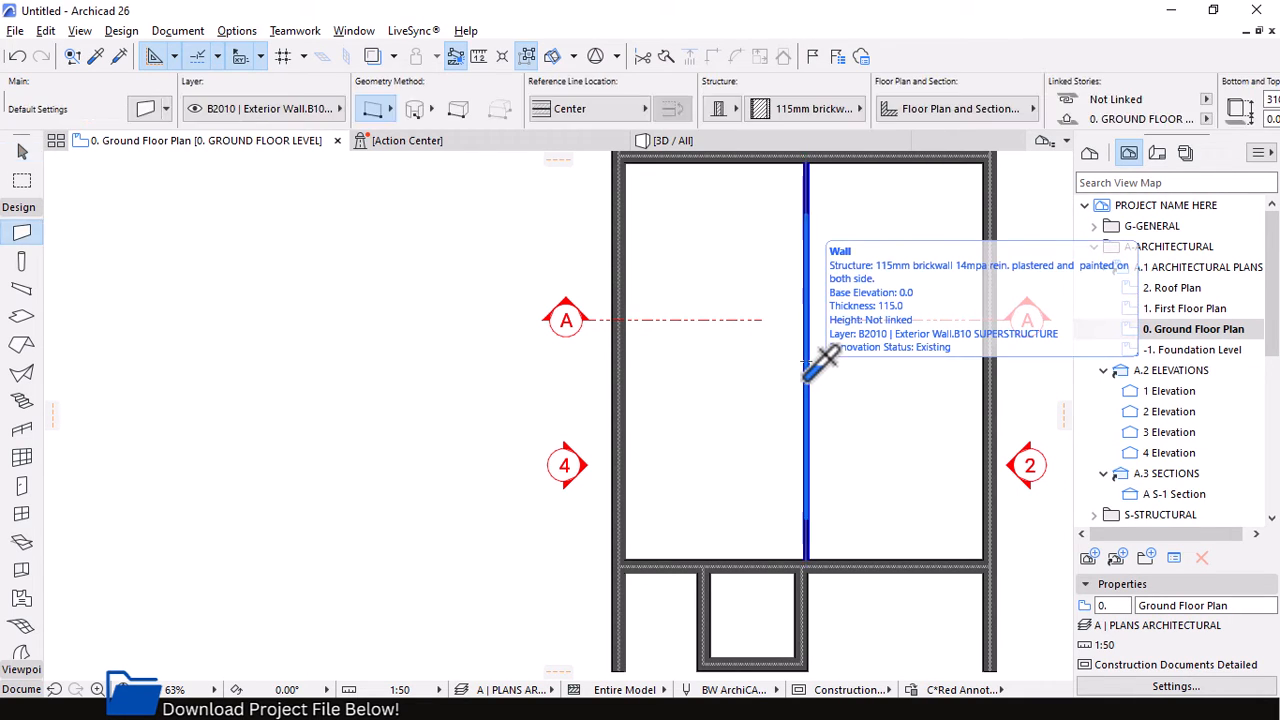
scroll(786, 363, "up", 3)
scroll(786, 363, "up", 3)
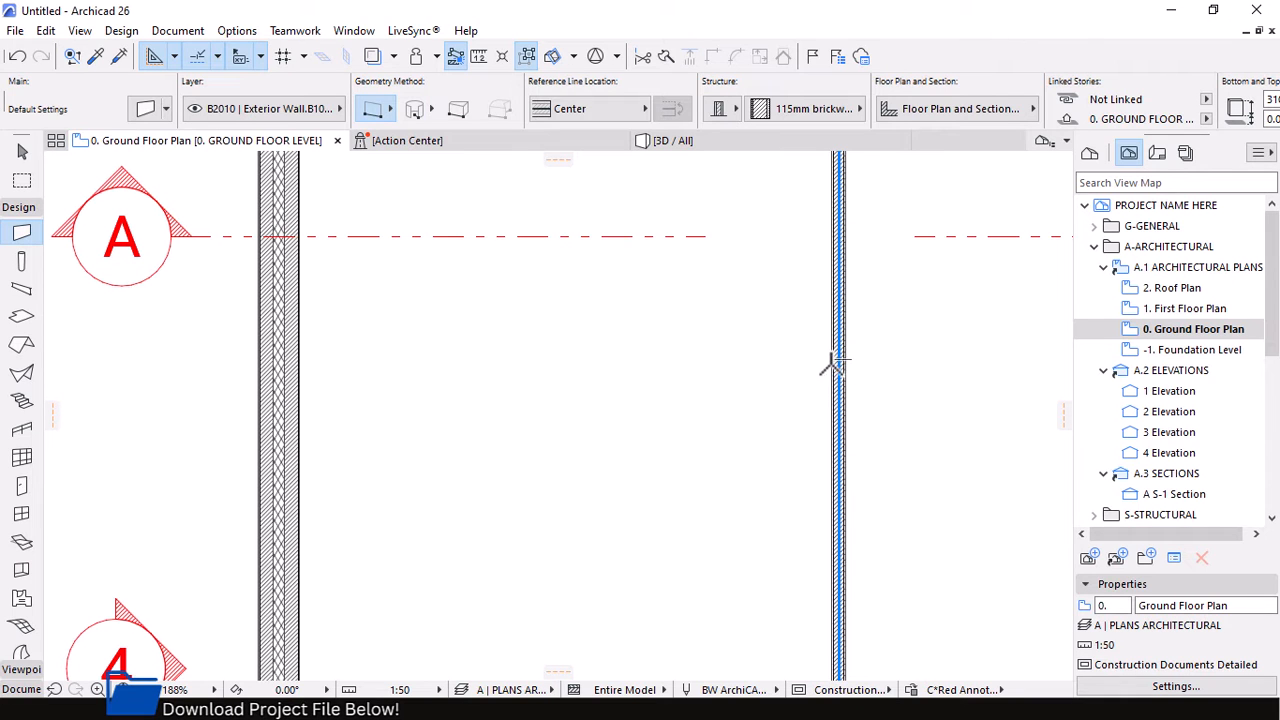
scroll(807, 368, "down", 2)
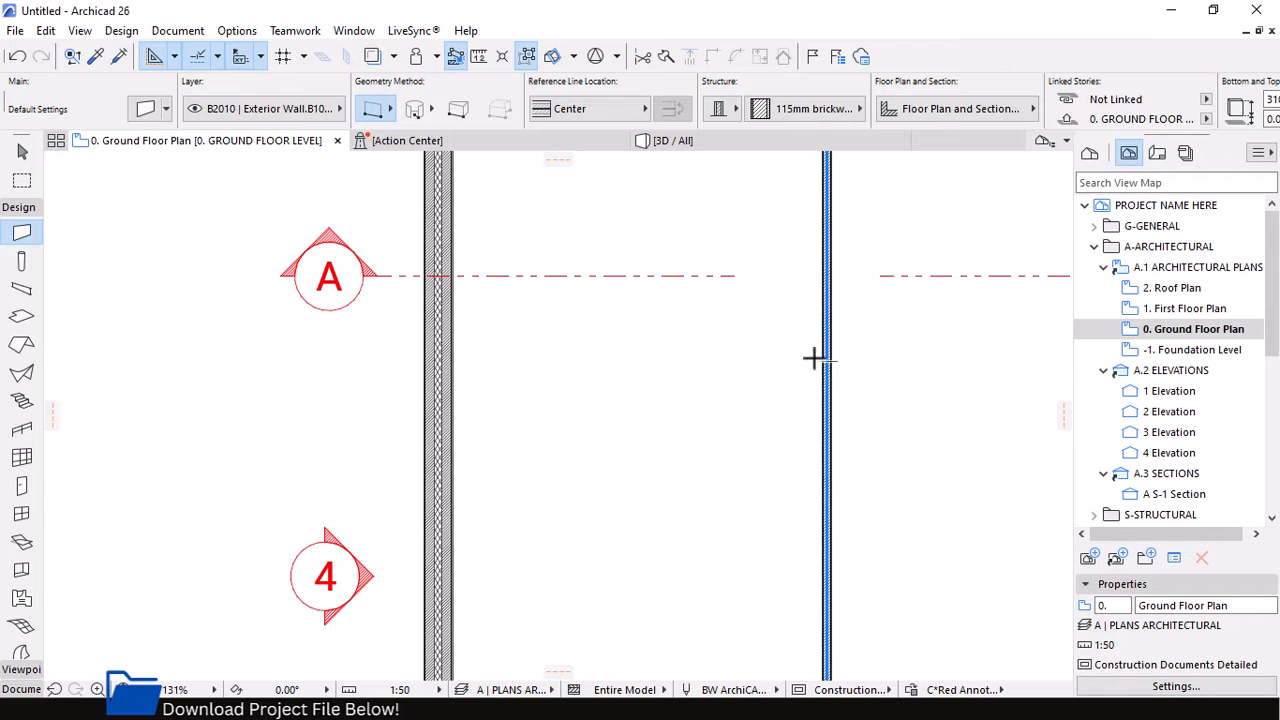
scroll(820, 364, "up", 2)
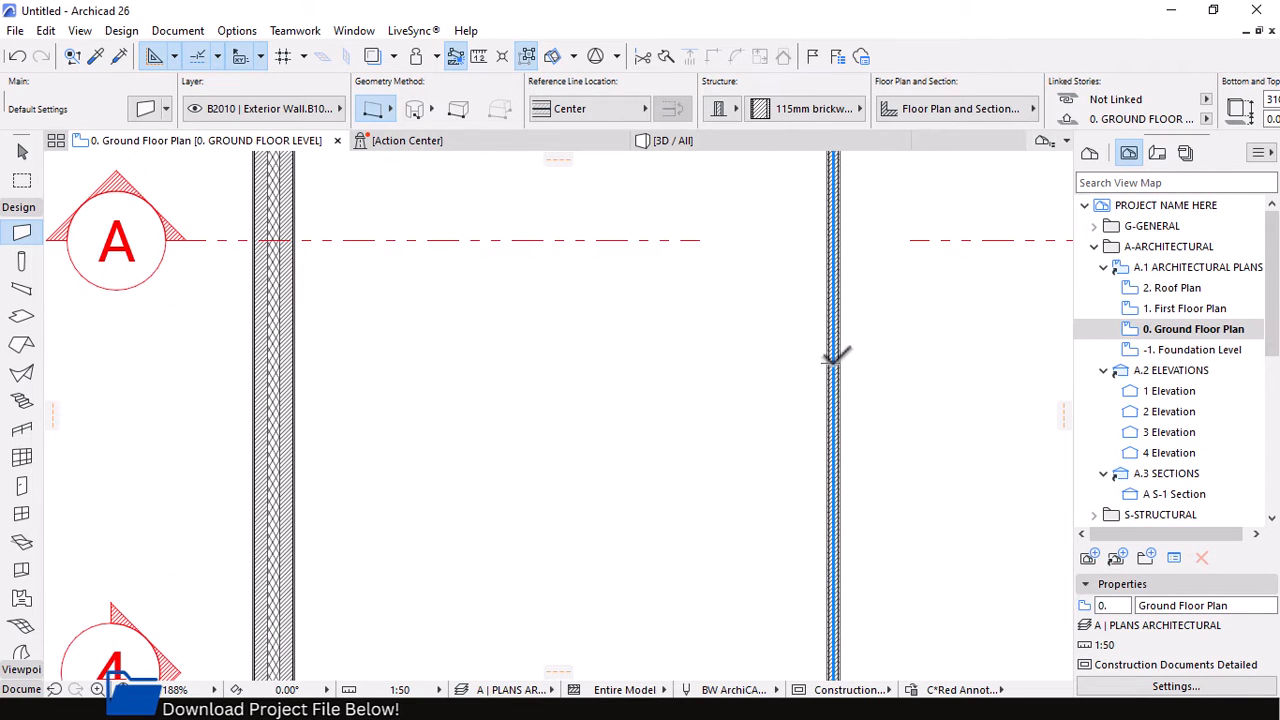
left_click(829, 364)
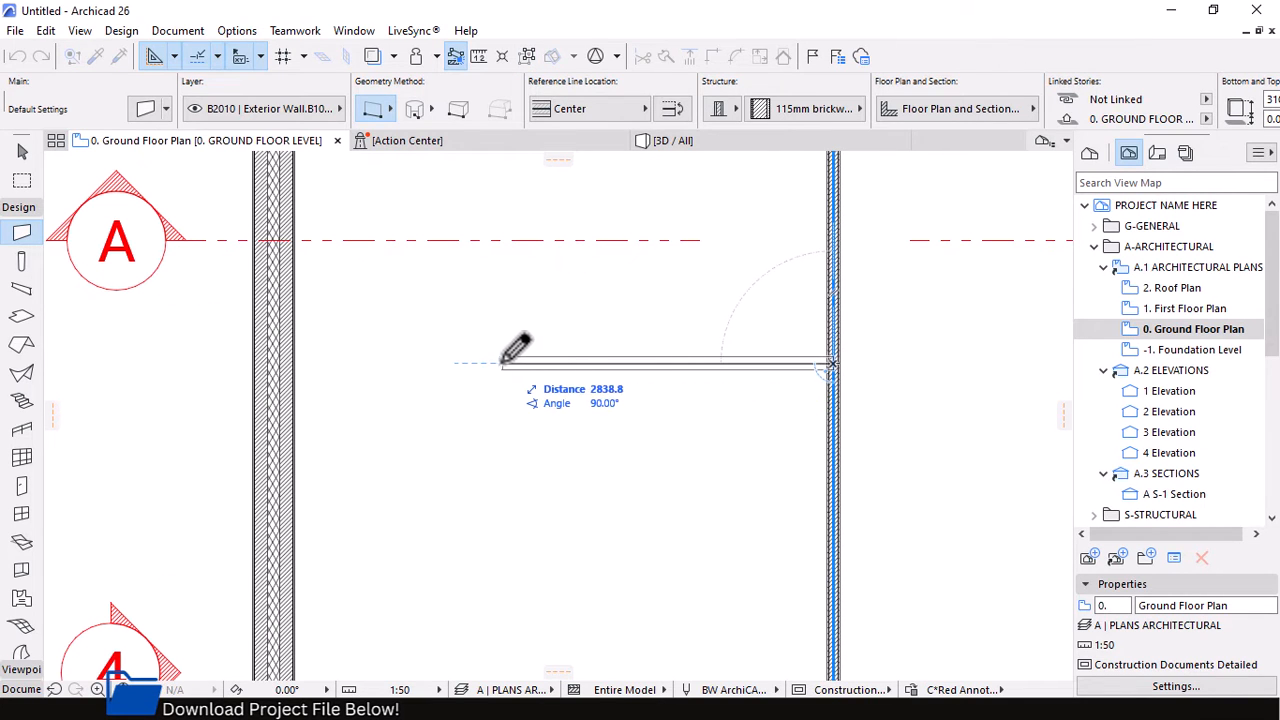
left_click(298, 362)
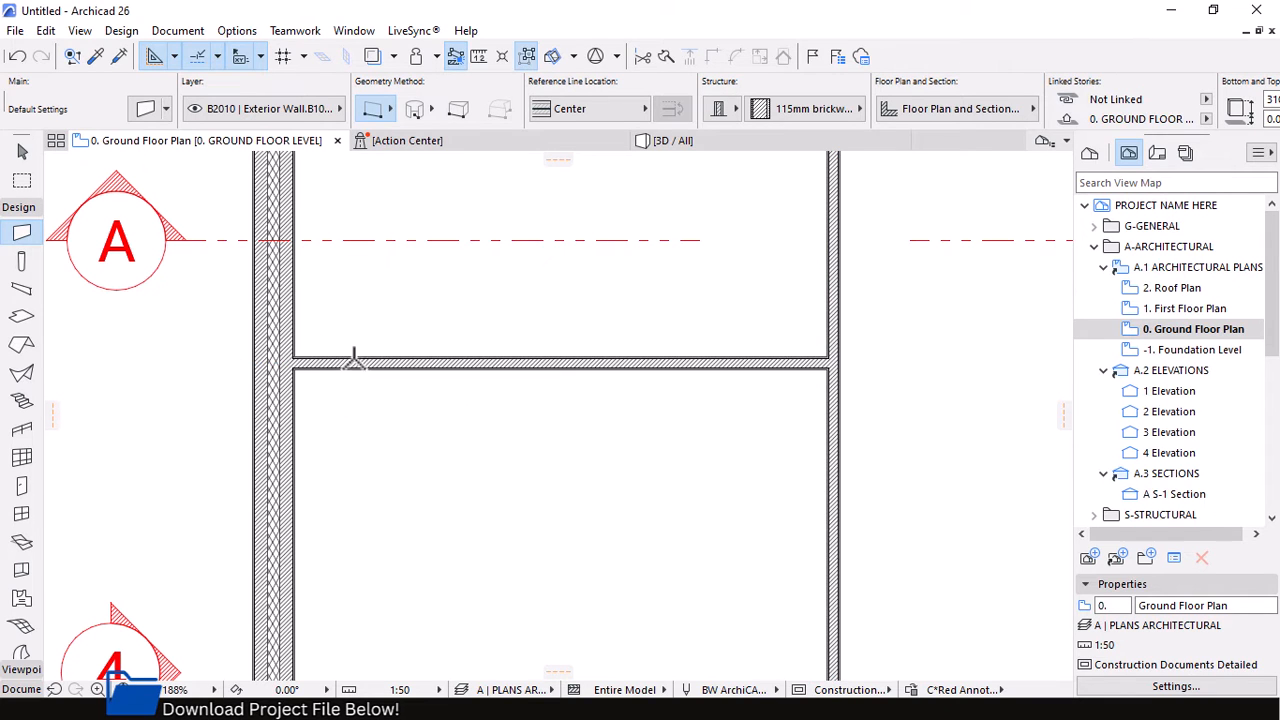
Examine the new room division and the layered composite junction where a horizontal exterior wall meets the right exterior wall
scroll(615, 358, "down", 5)
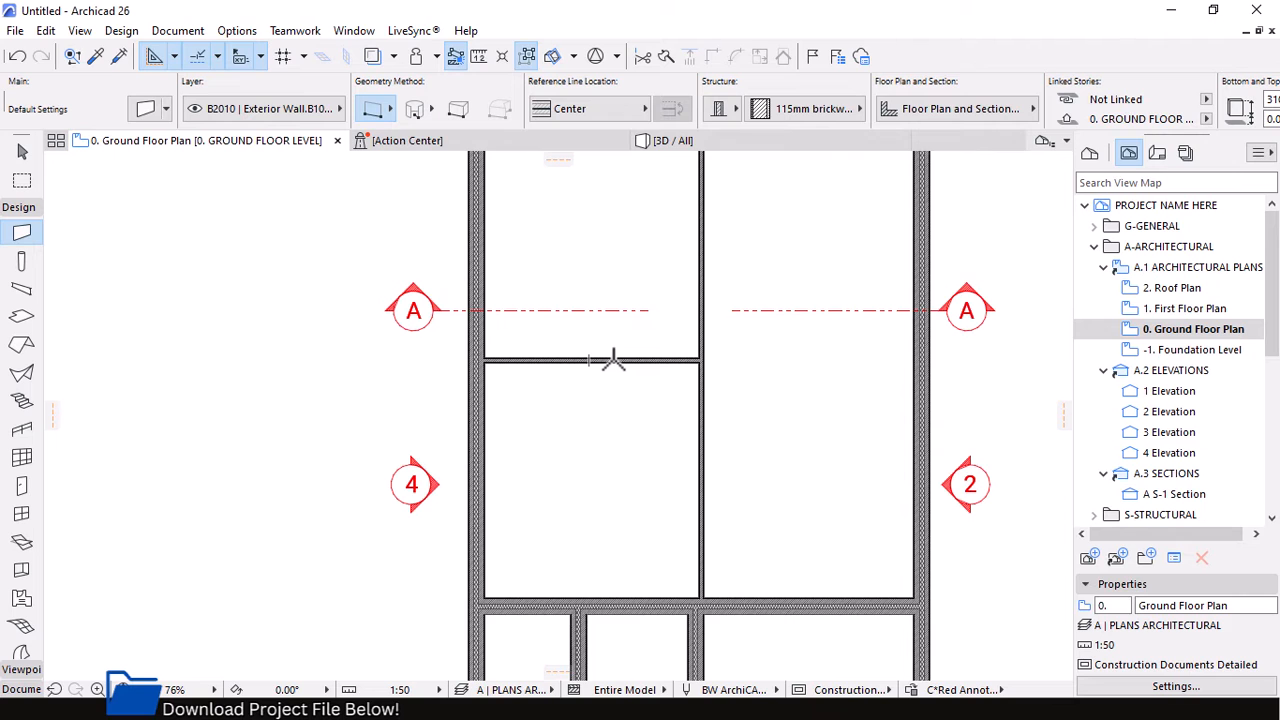
scroll(600, 385, "down", 3)
scroll(644, 407, "up", 1)
scroll(711, 374, "down", 1)
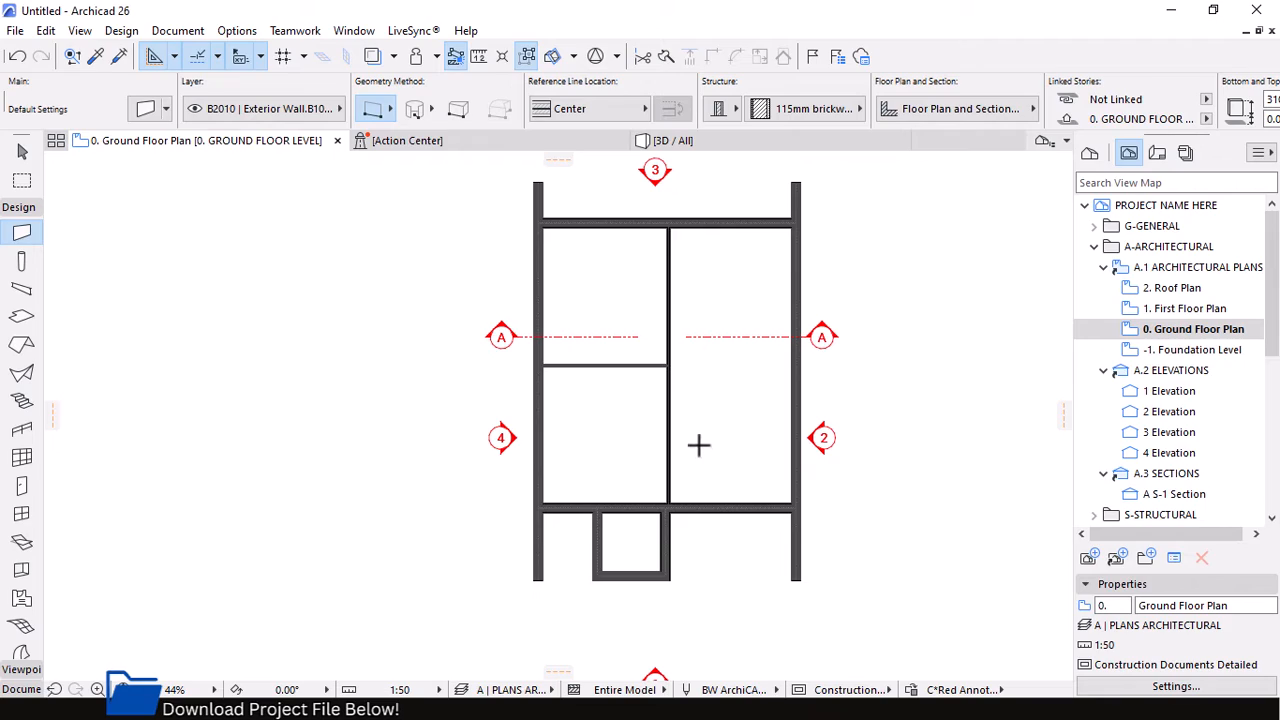
scroll(740, 222, "up", 8)
scroll(880, 235, "up", 4)
scroll(853, 245, "up", 4)
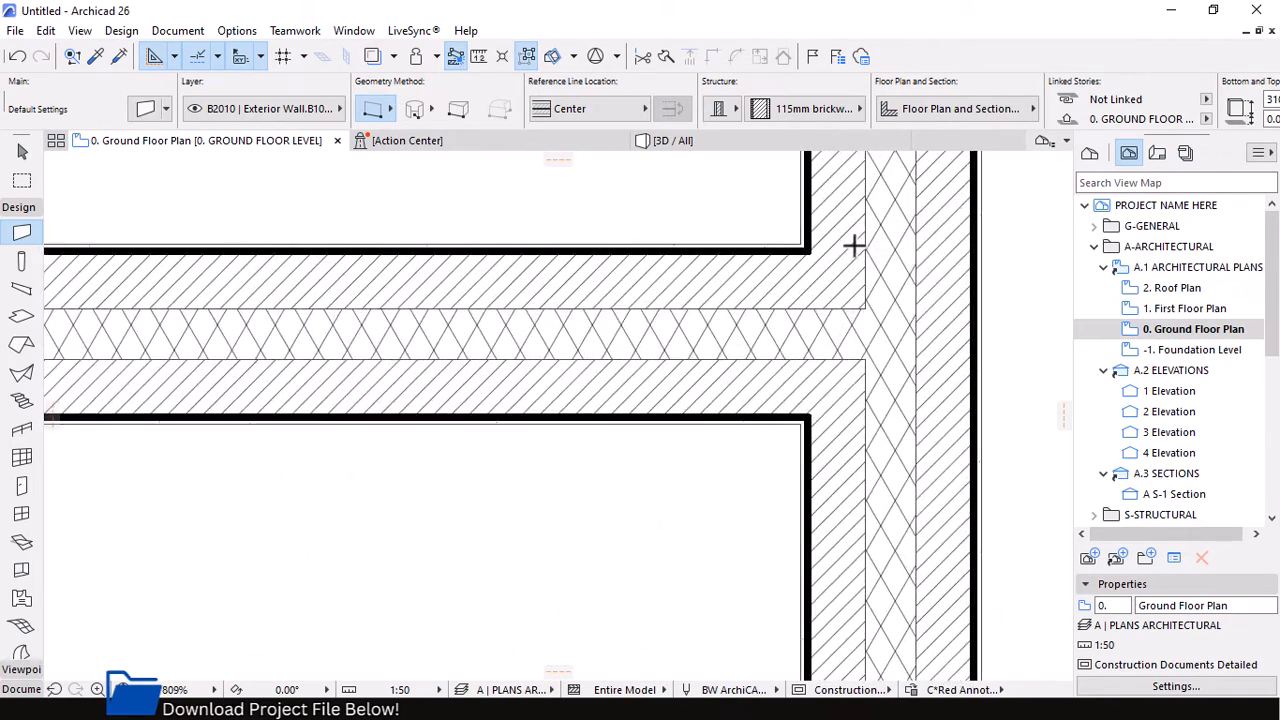
scroll(853, 301, "up", 1)
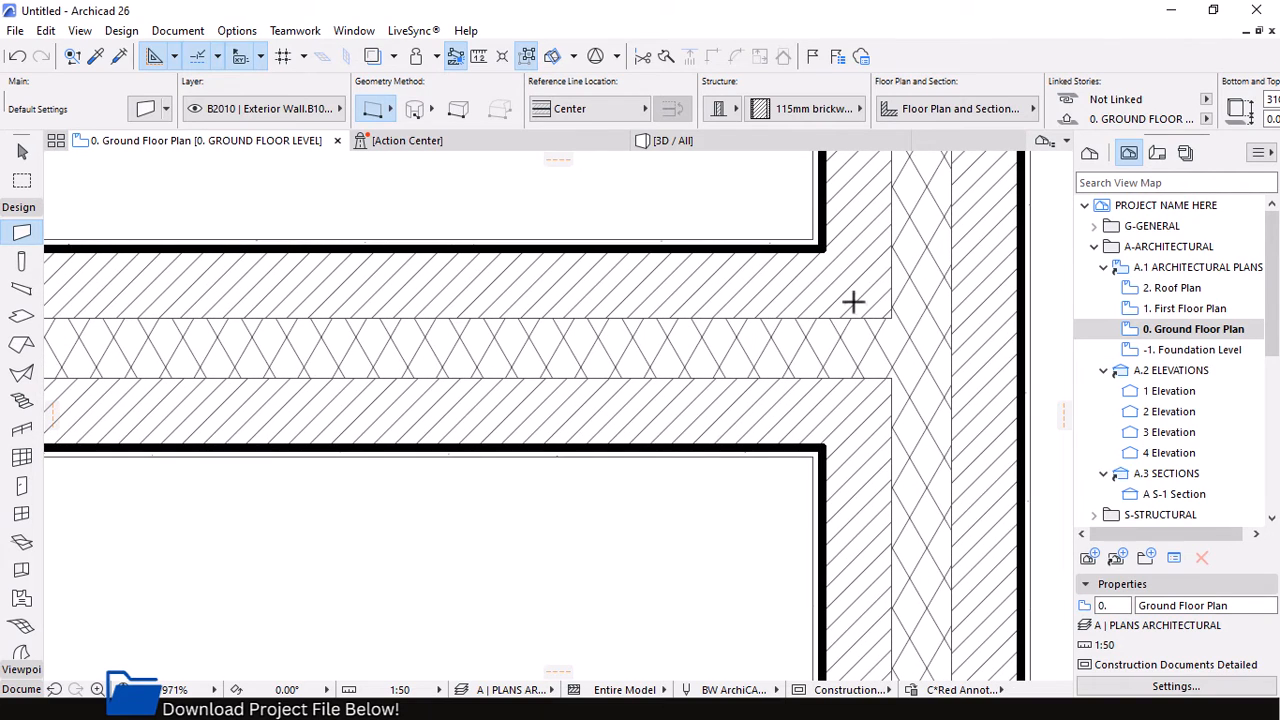
scroll(755, 300, "up", 1)
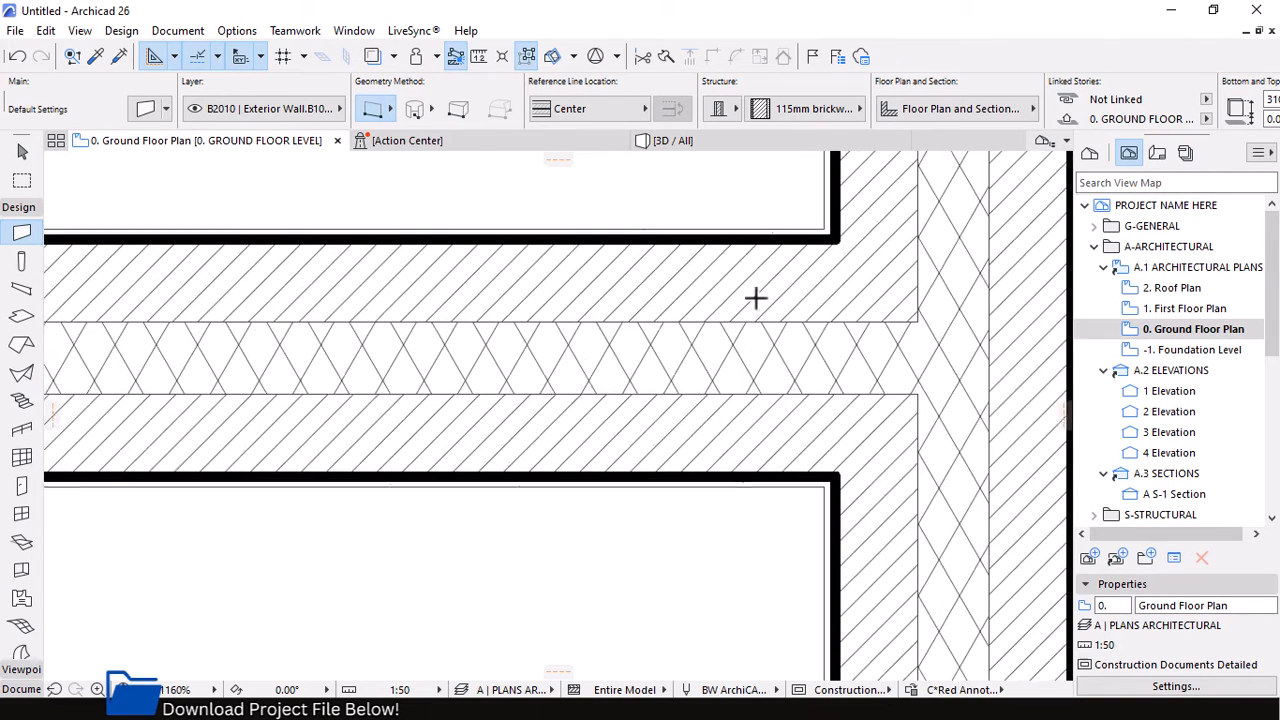
scroll(877, 342, "up", 3)
scroll(746, 332, "down", 2)
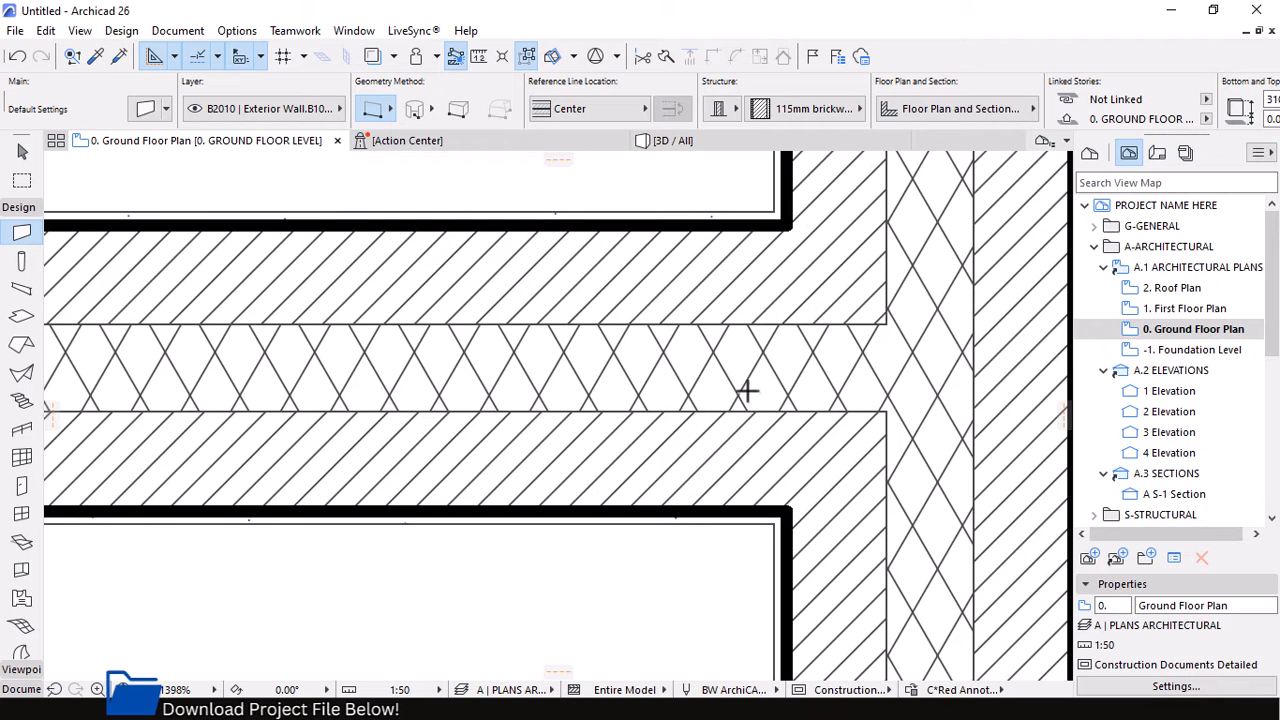
Open the composite definition of the horizontal 360 mm exterior wall at the junction, with its full skin list in view
left_click(20, 153)
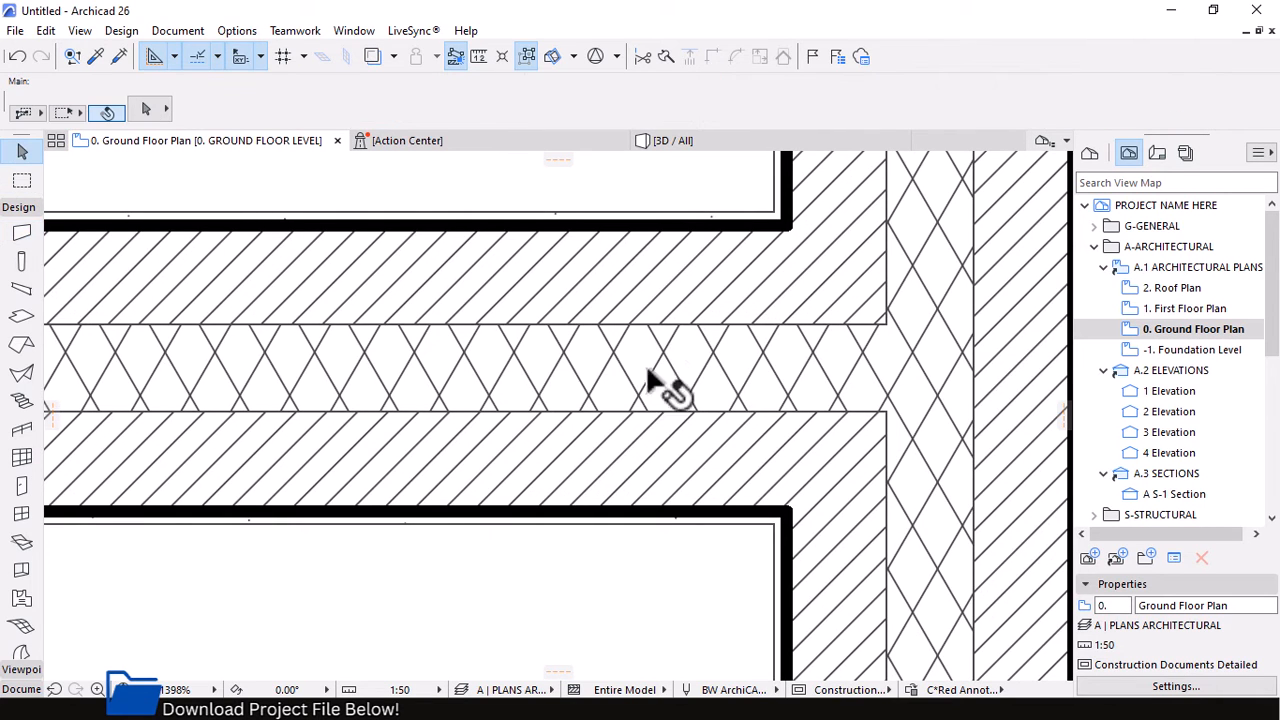
scroll(648, 393, "down", 4)
left_click(599, 364)
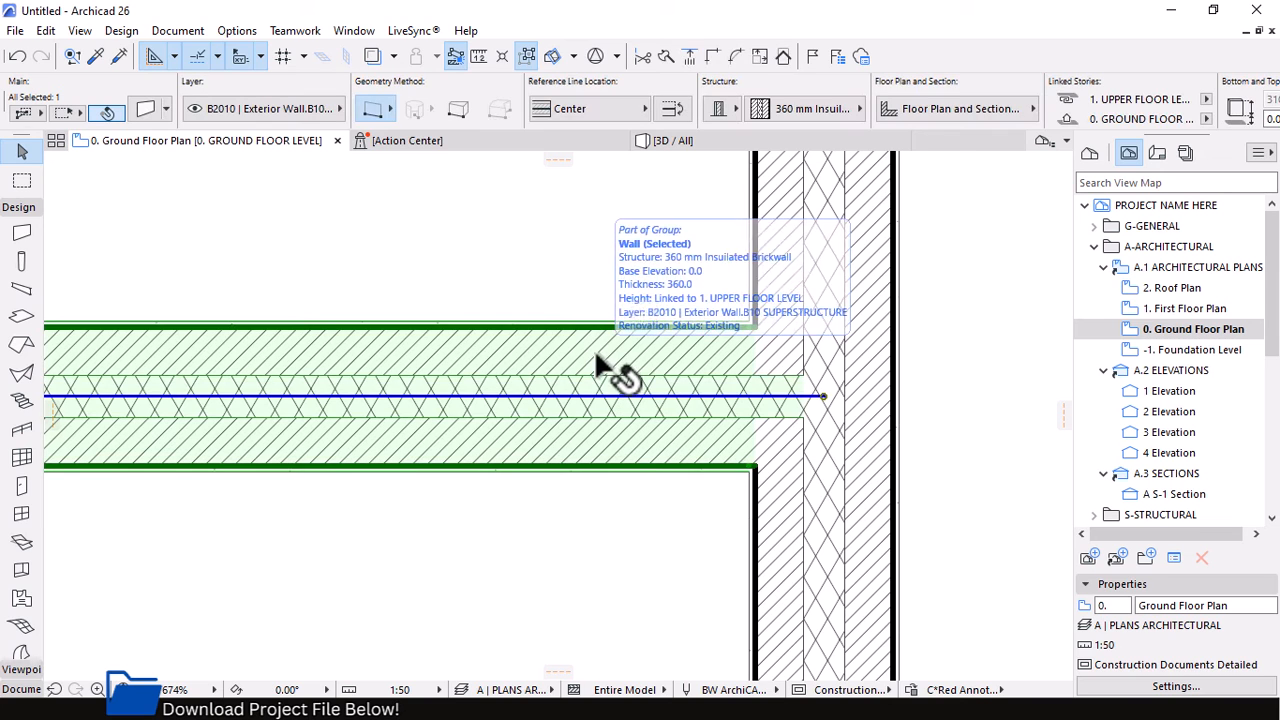
right_click(590, 255)
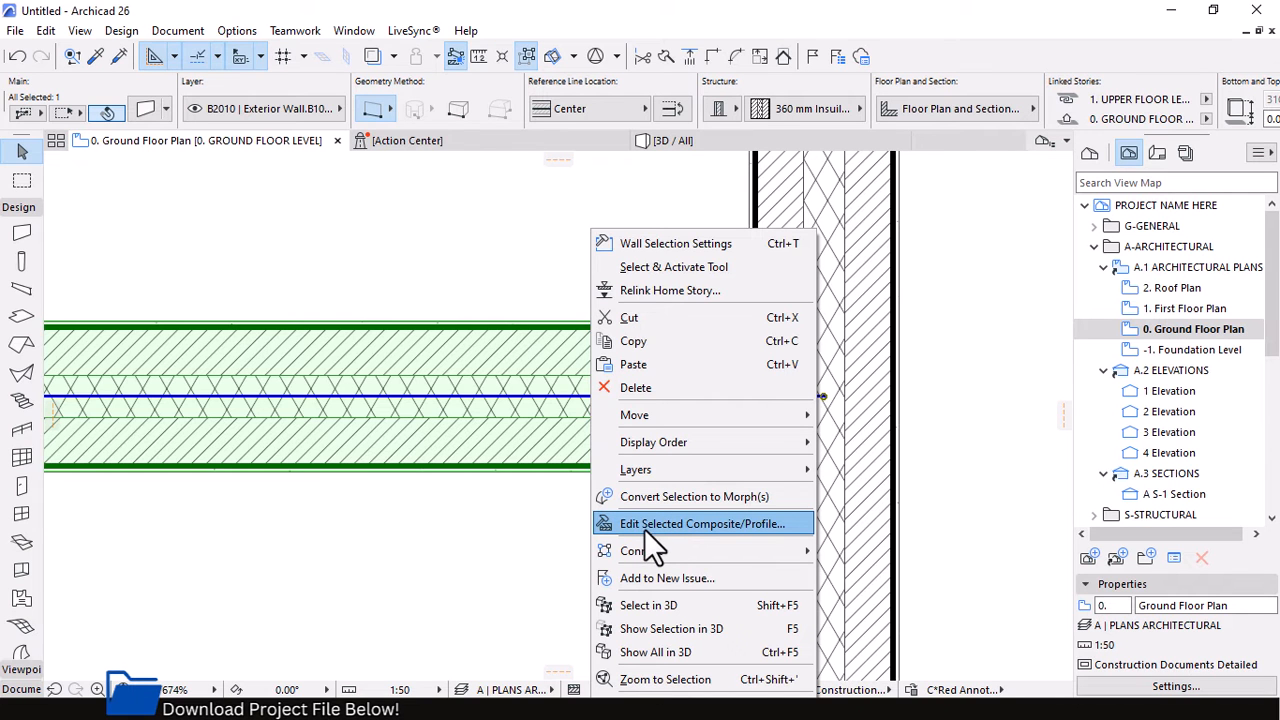
left_click(728, 530)
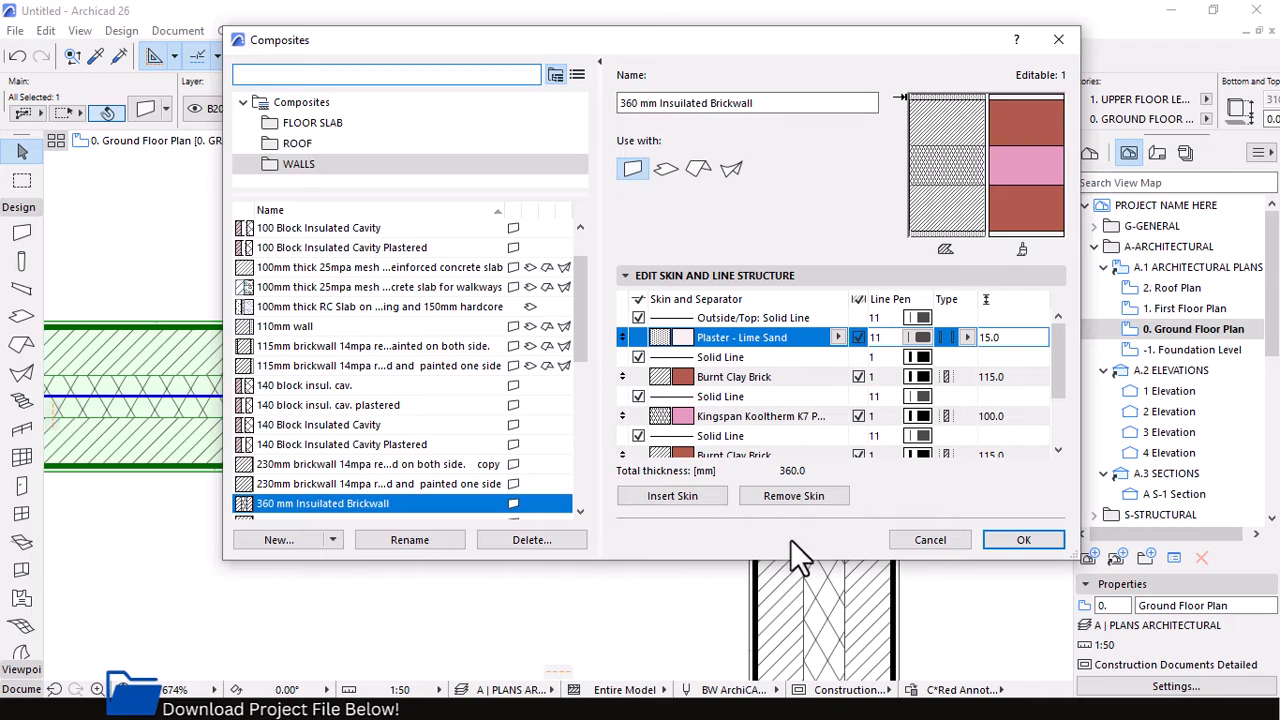
left_click_drag(773, 605, 775, 672)
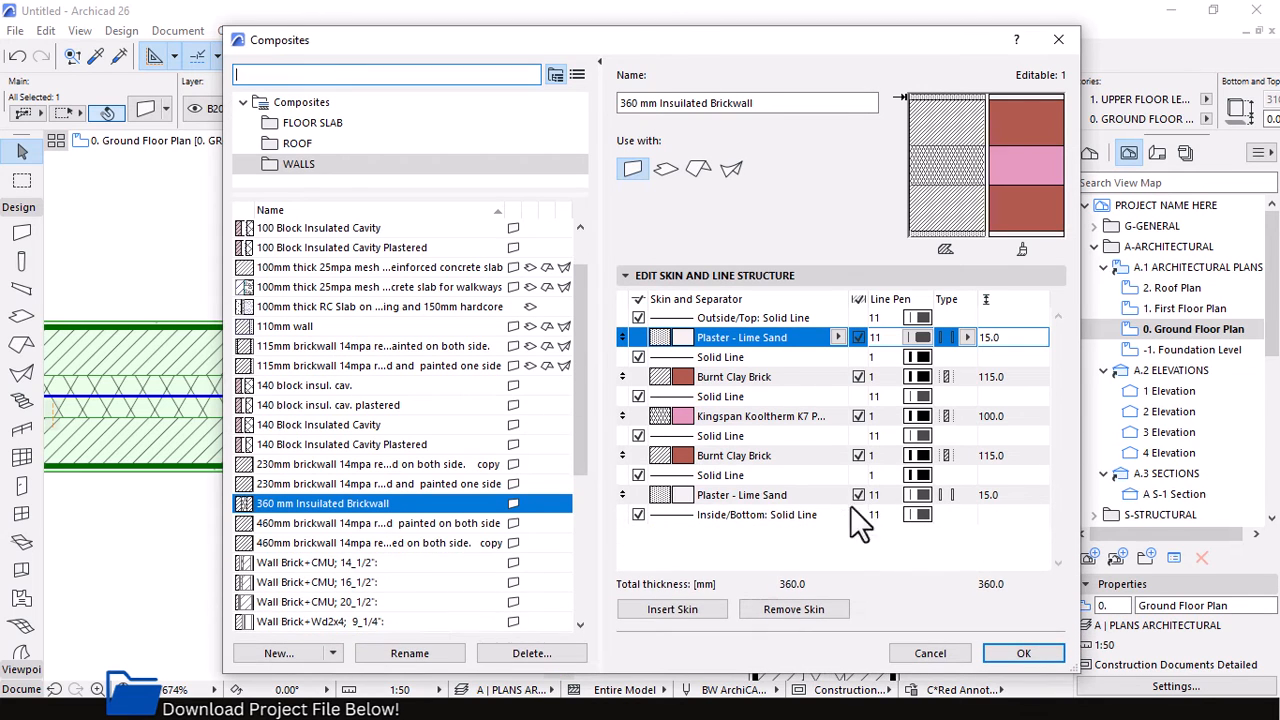
Inspect the inner plaster skin and both Burnt Clay Brick skins of the 360 mm wall composite
left_click(727, 497)
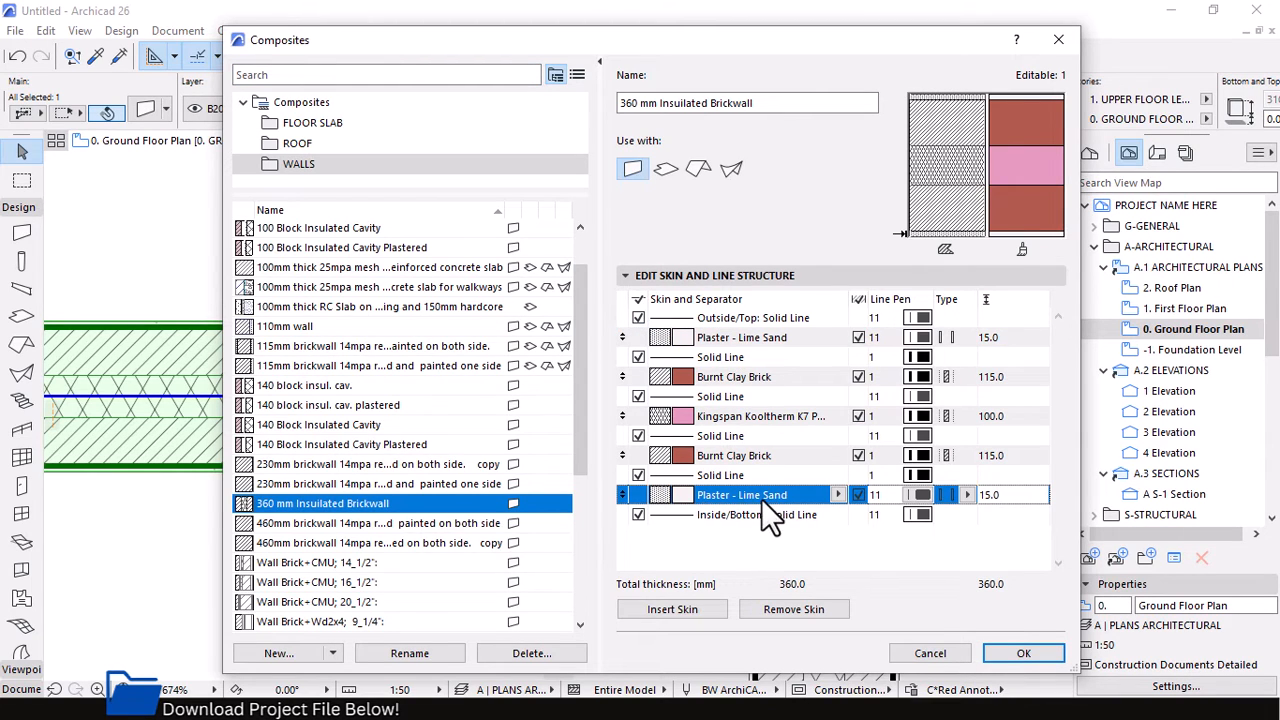
left_click(724, 378)
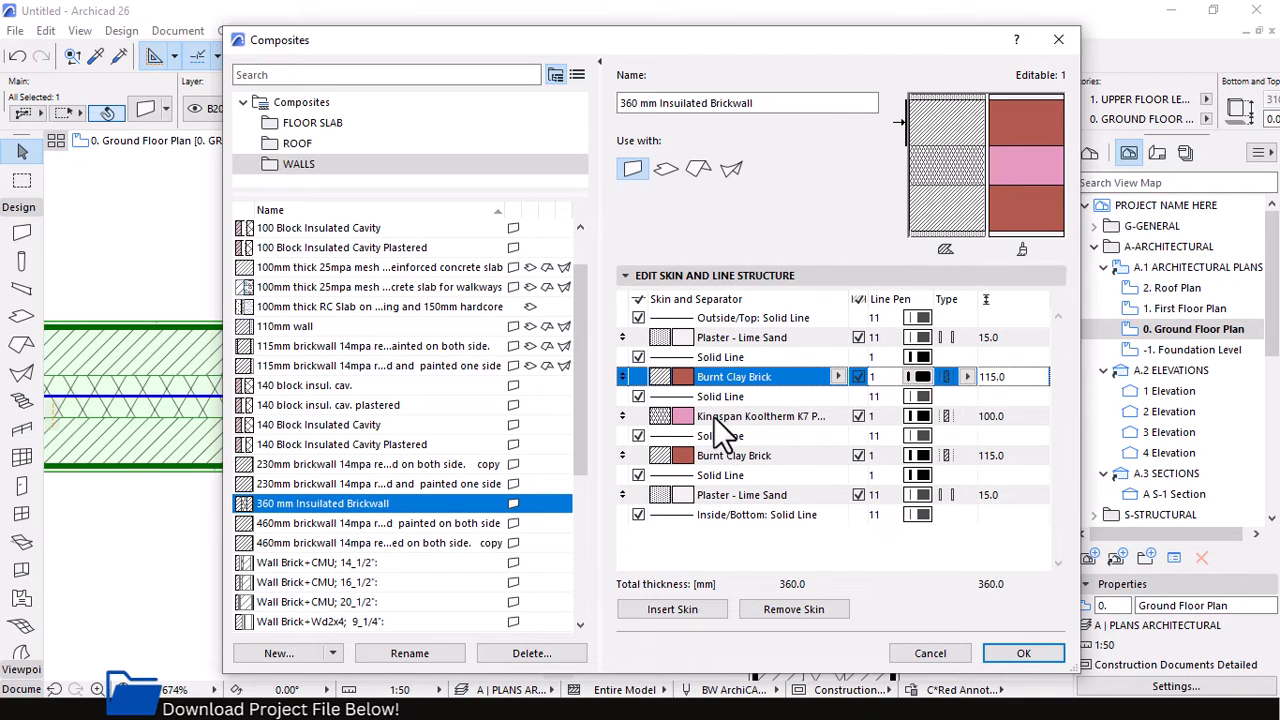
left_click(728, 457)
left_click(724, 378)
left_click(712, 458)
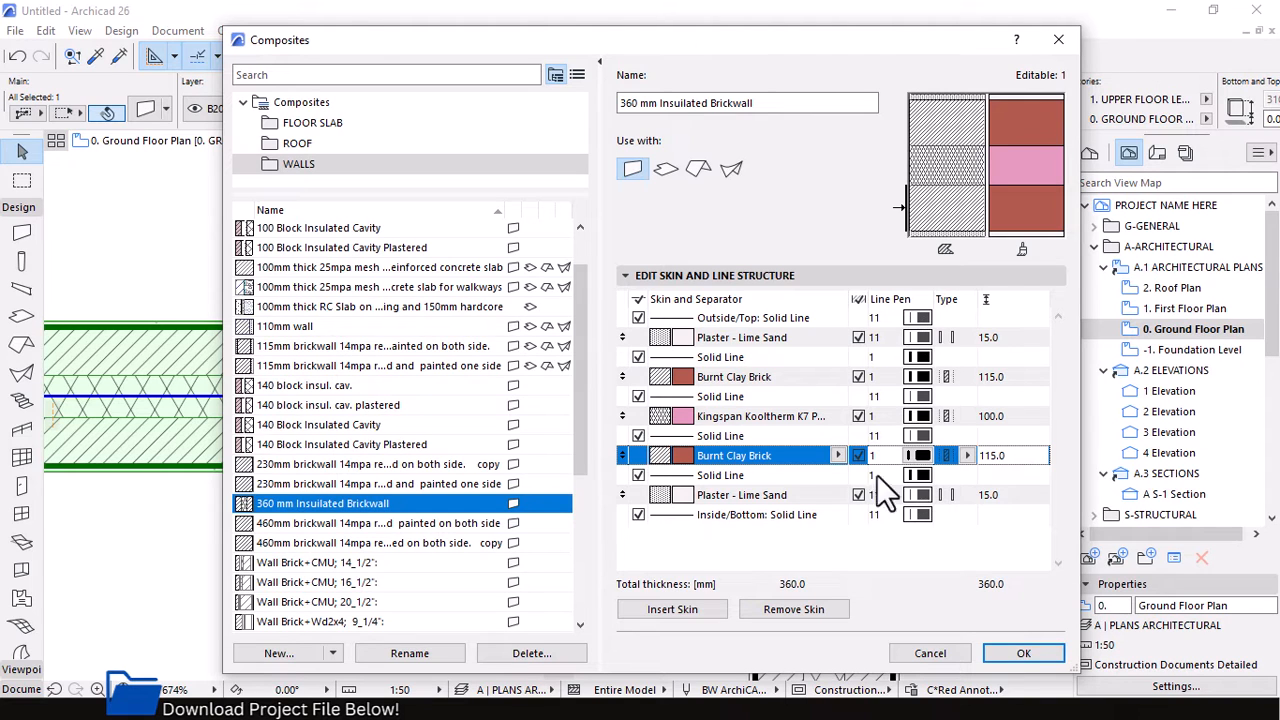
Inspect the line pen choices of the composite's outside contour line and compare them with the wall in plan
left_click(878, 320)
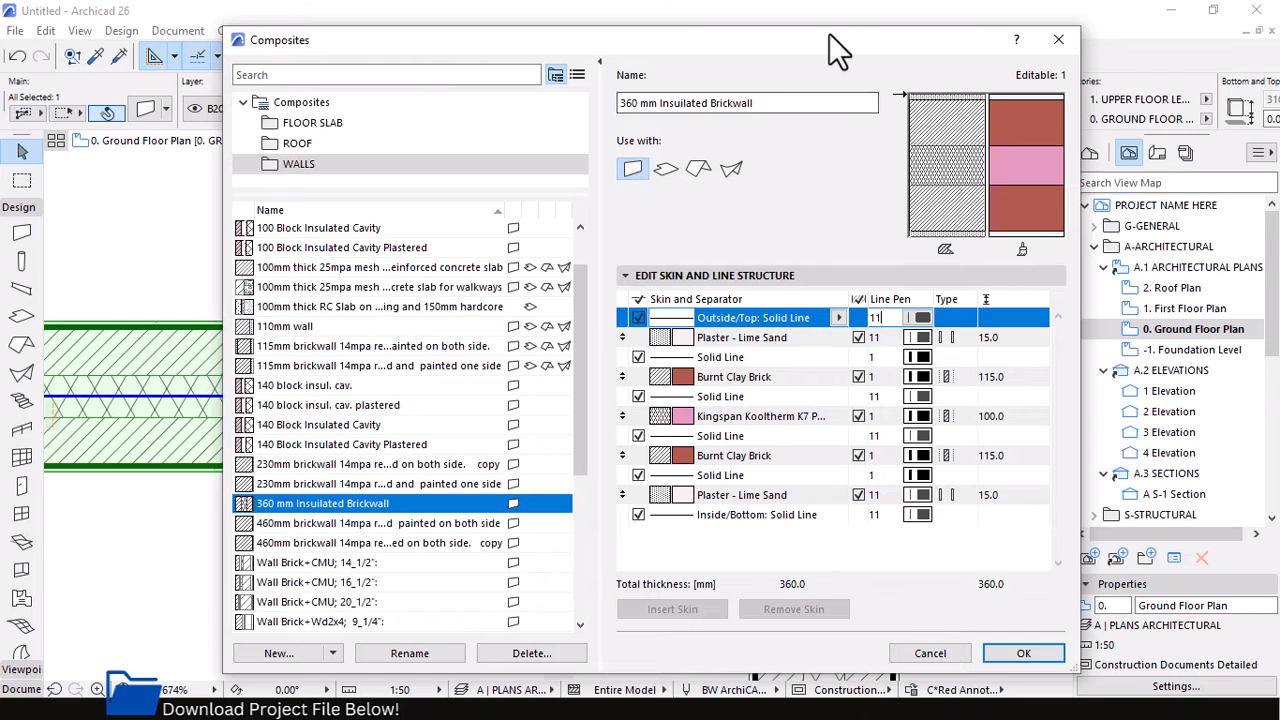
left_click_drag(826, 37, 829, 382)
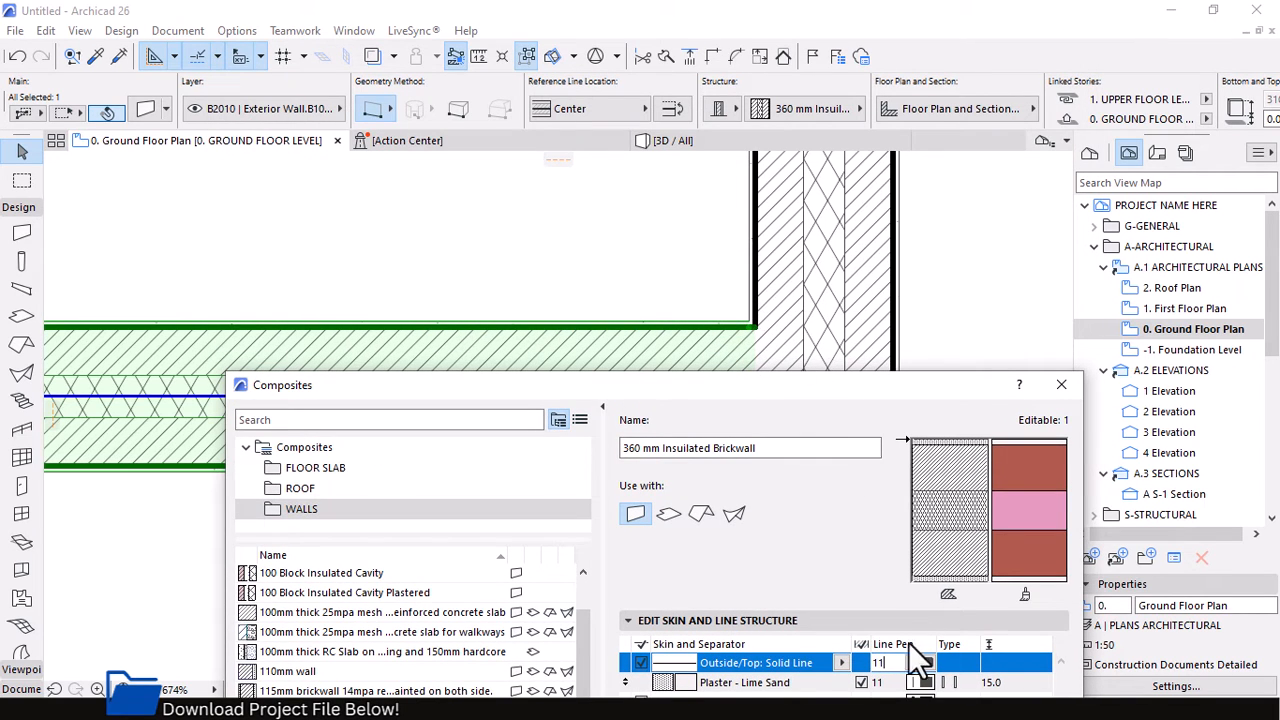
left_click_drag(919, 394, 921, 213)
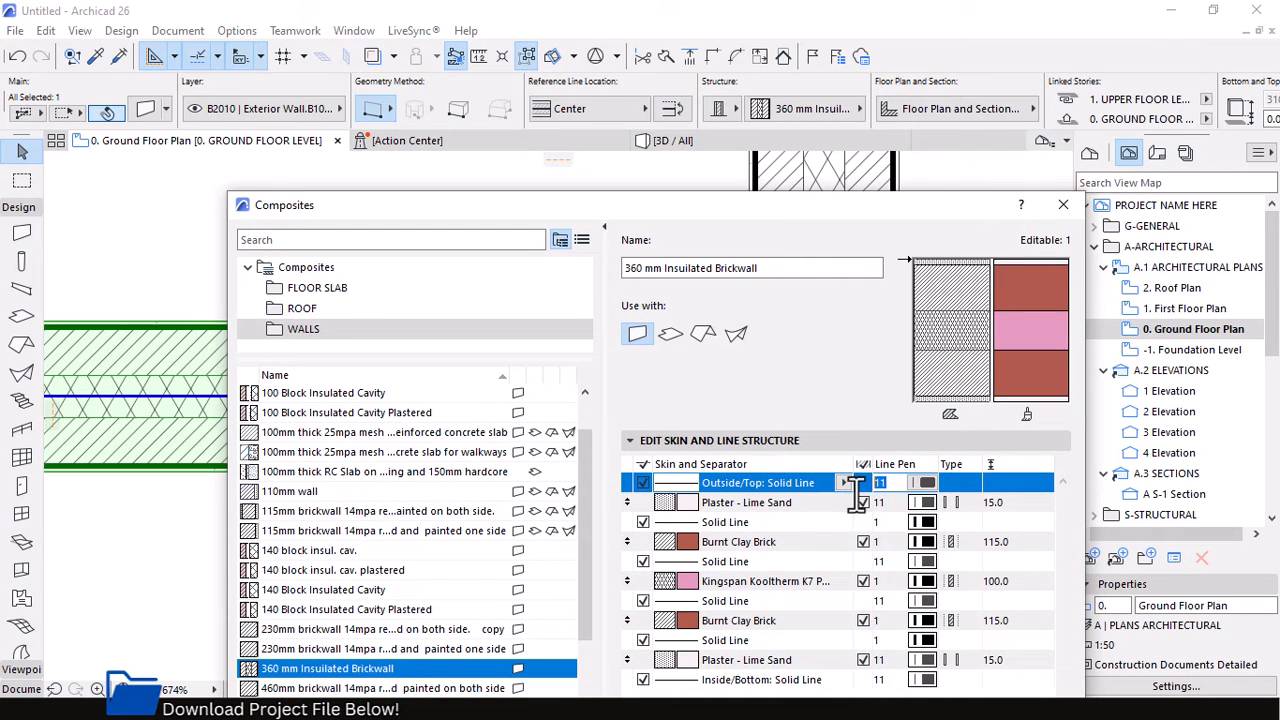
left_click(922, 484)
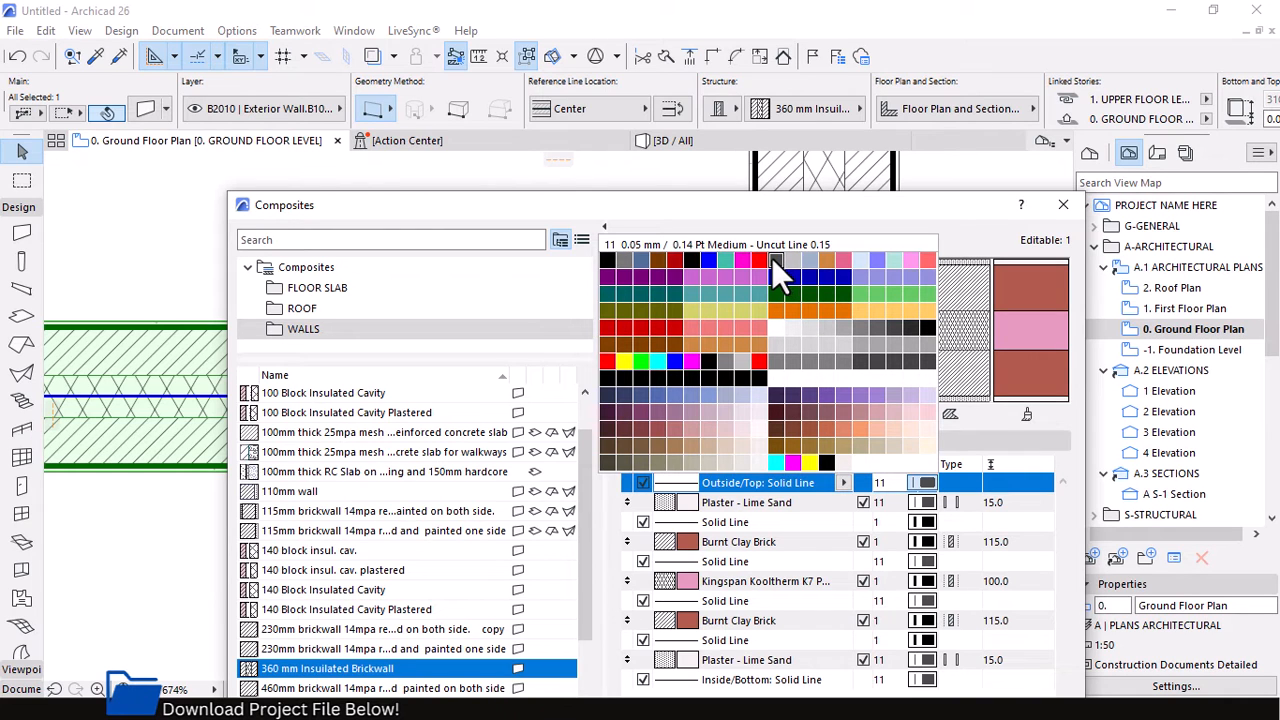
left_click(907, 205)
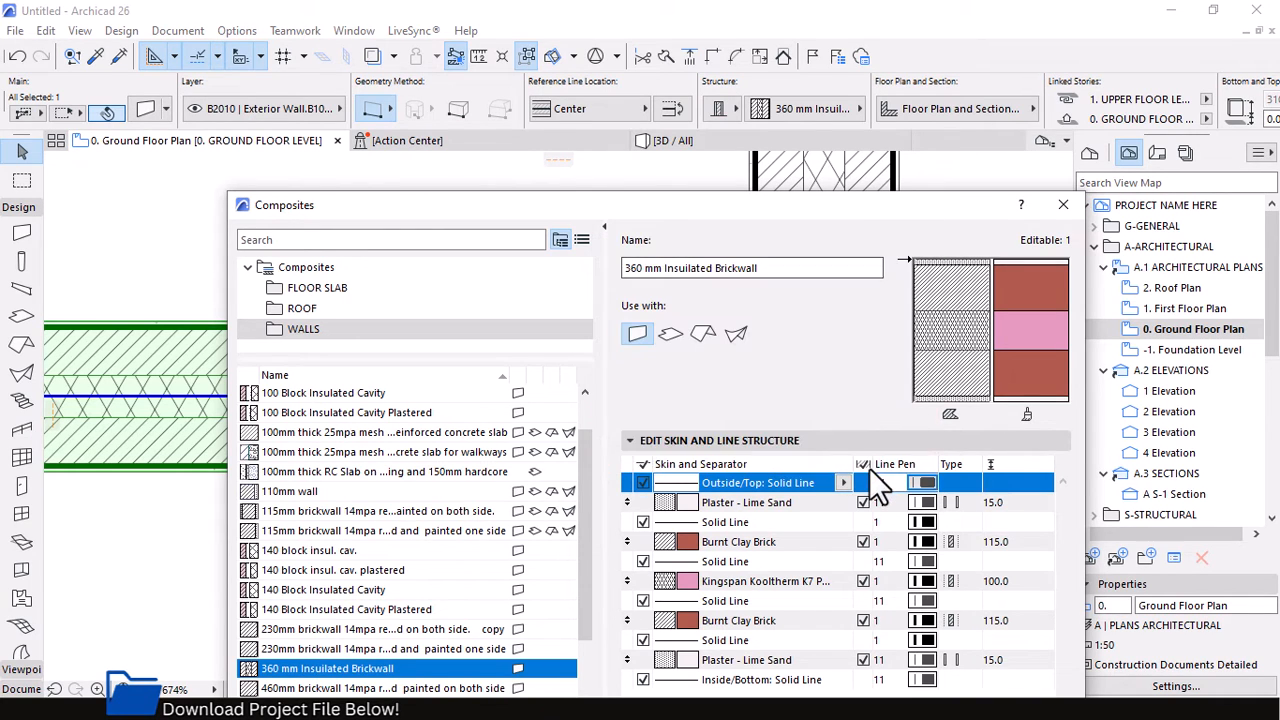
left_click_drag(858, 202, 837, 65)
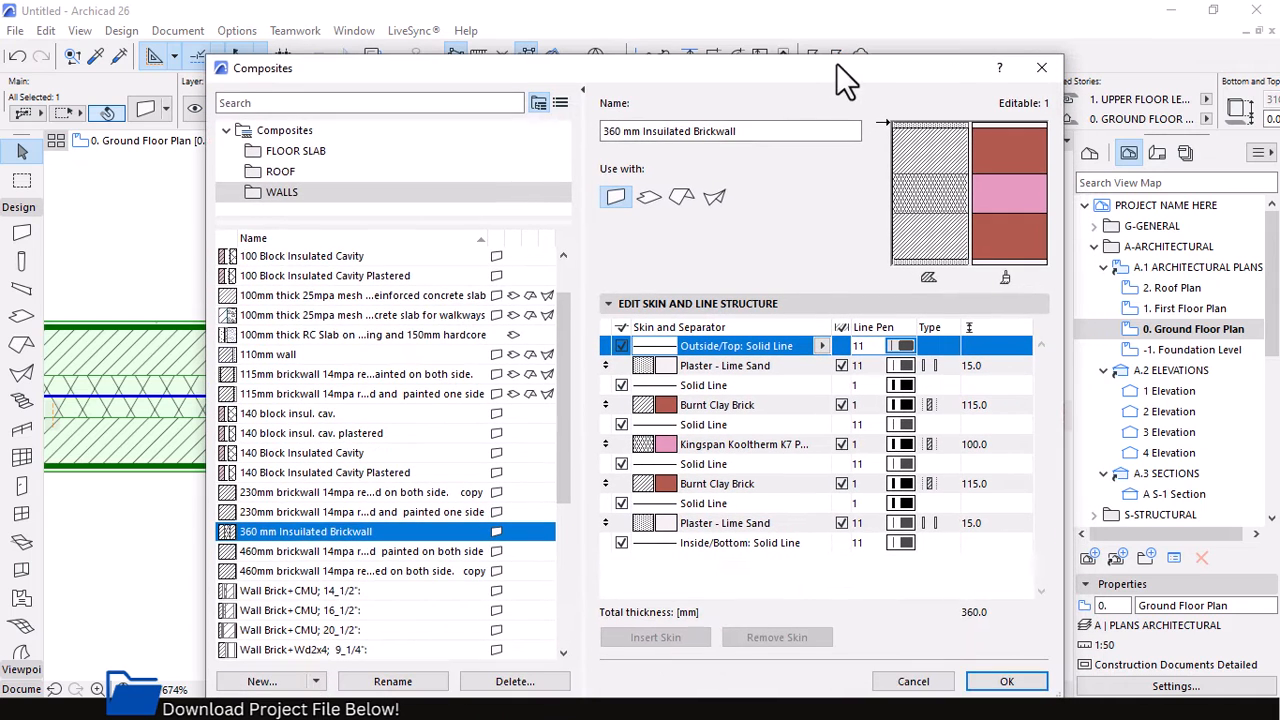
Review the composite's inside and outside contour lines, the inner brick skin's pen choices and the Kingspan Kooltherm insulation skin
left_click(712, 544)
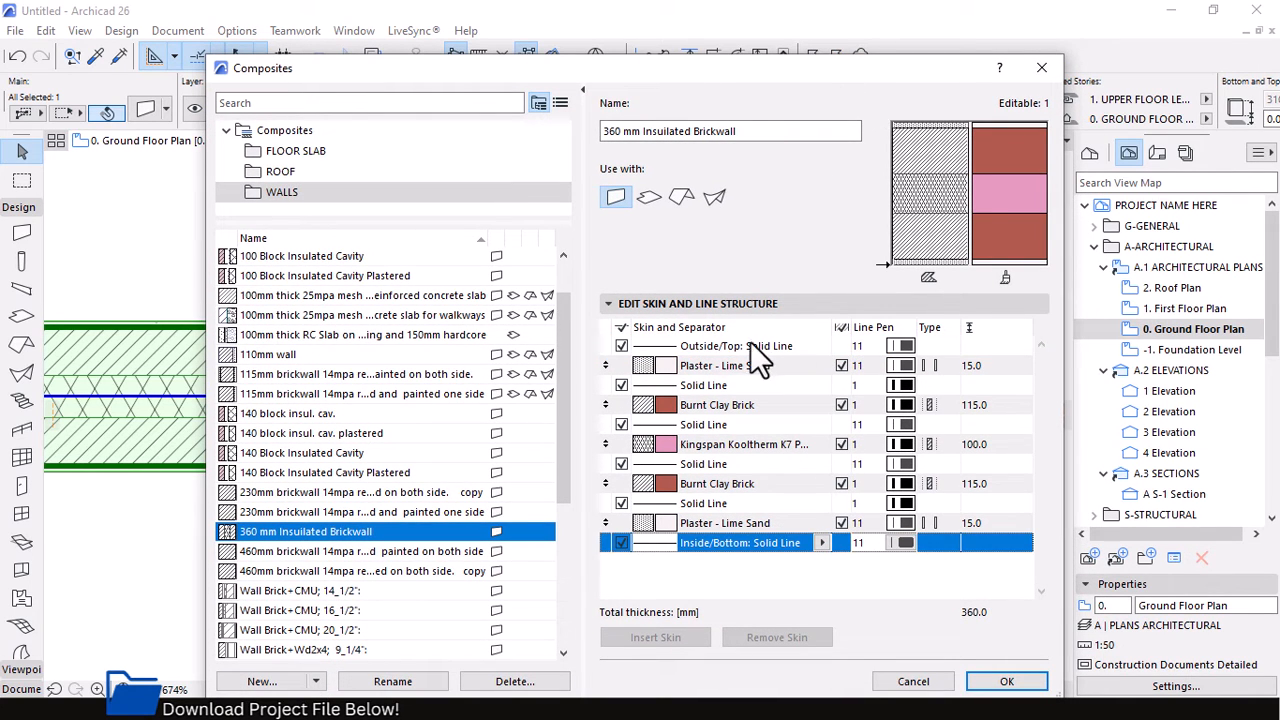
left_click(752, 346)
left_click(728, 483)
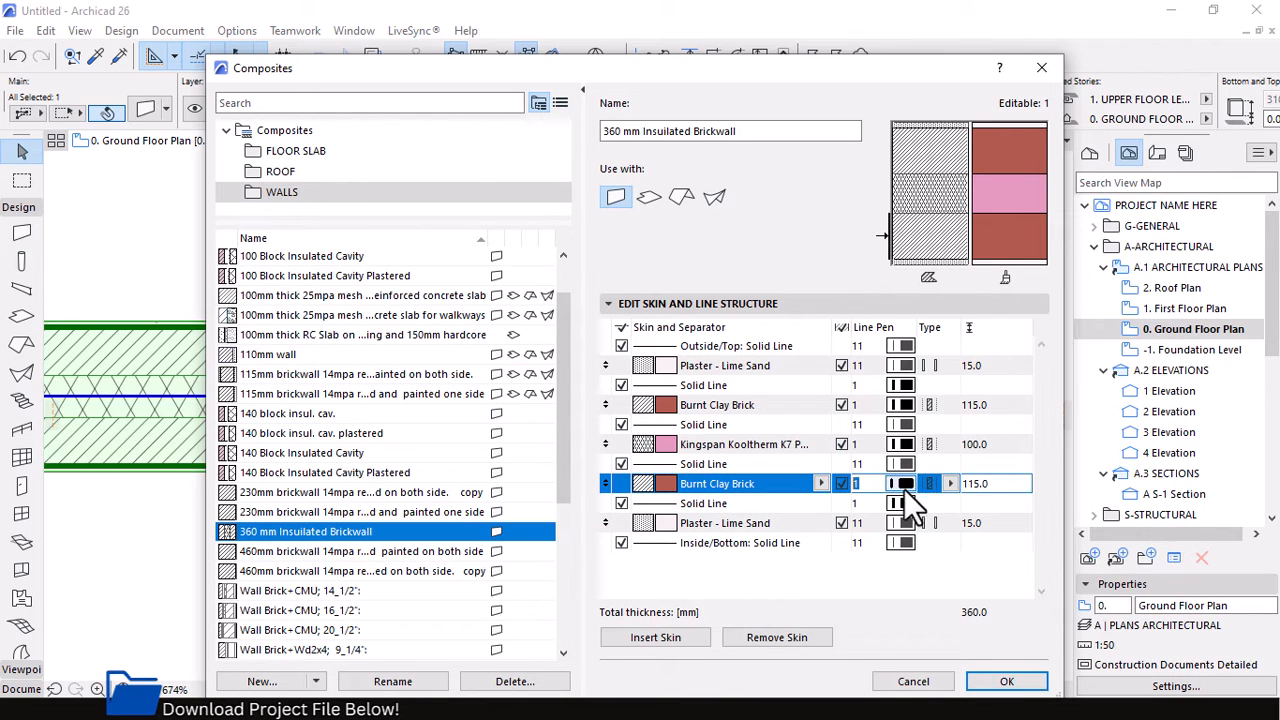
left_click(903, 485)
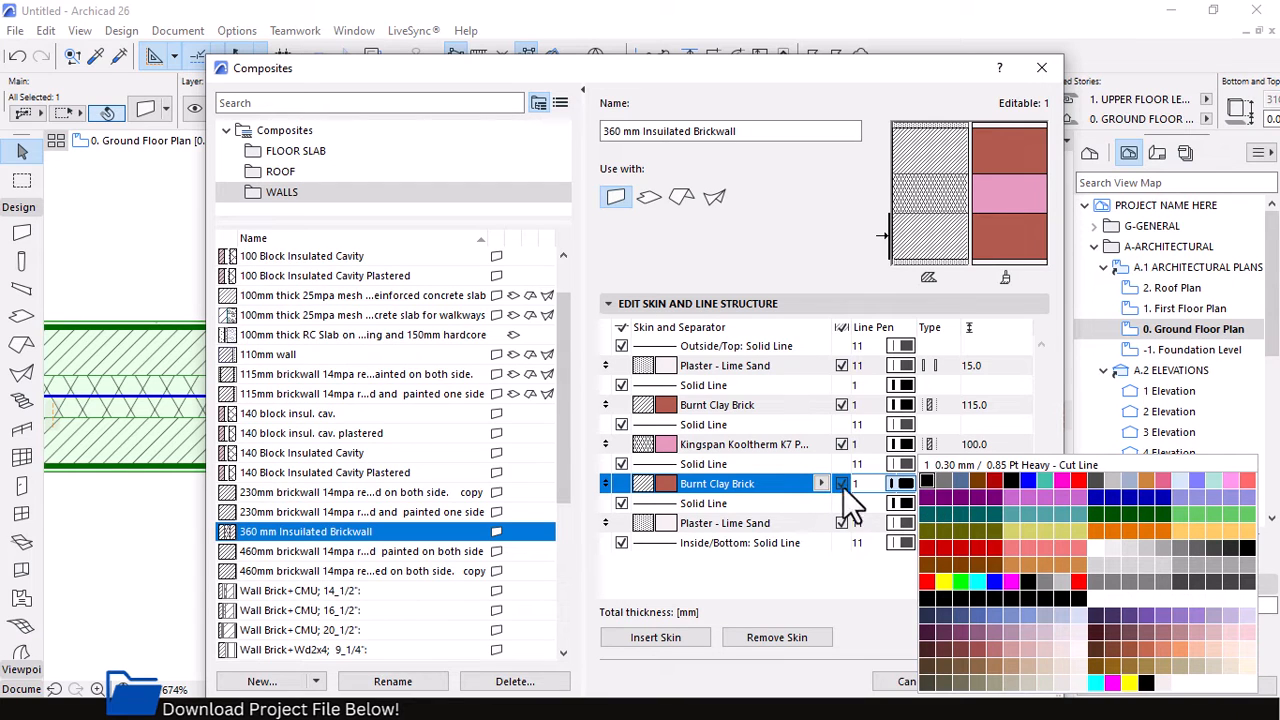
left_click(794, 487)
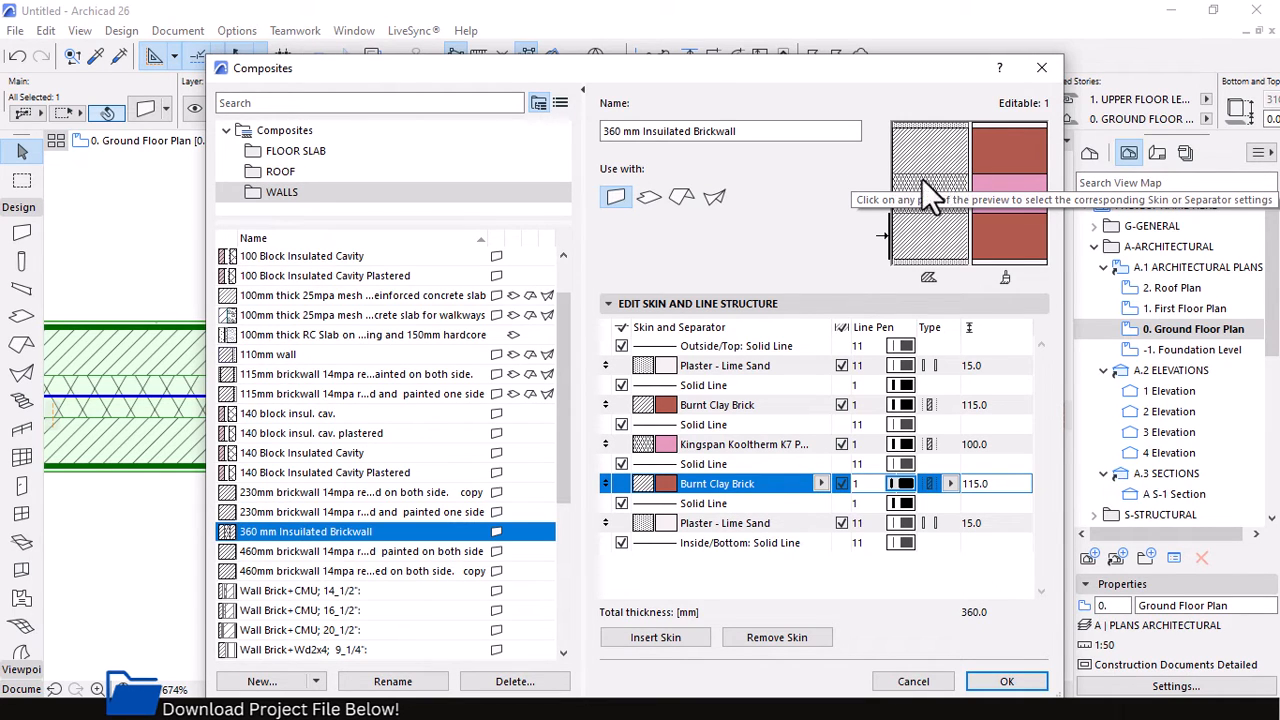
left_click(717, 443)
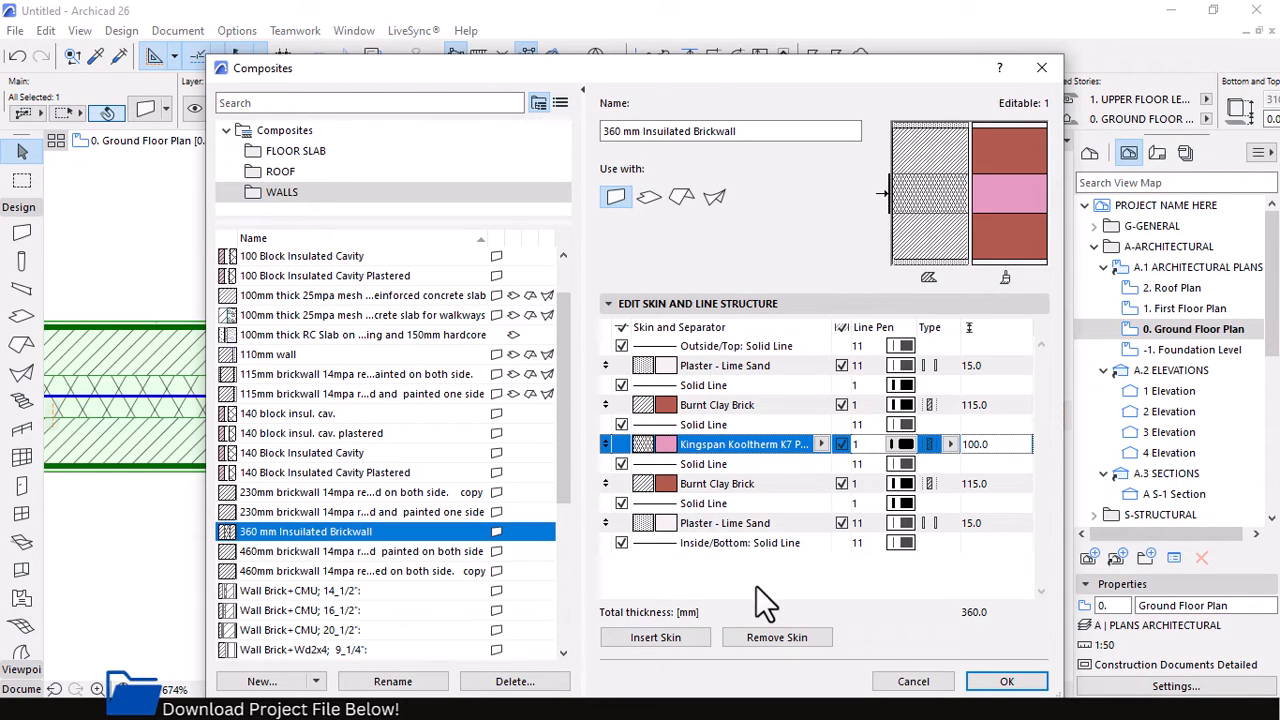
Change the outer Burnt Clay Brick skin of the 360 mm Insuilated Brickwall composite to Concrete - Structural
left_click_drag(804, 75, 659, 610)
left_click_drag(645, 589, 908, 72)
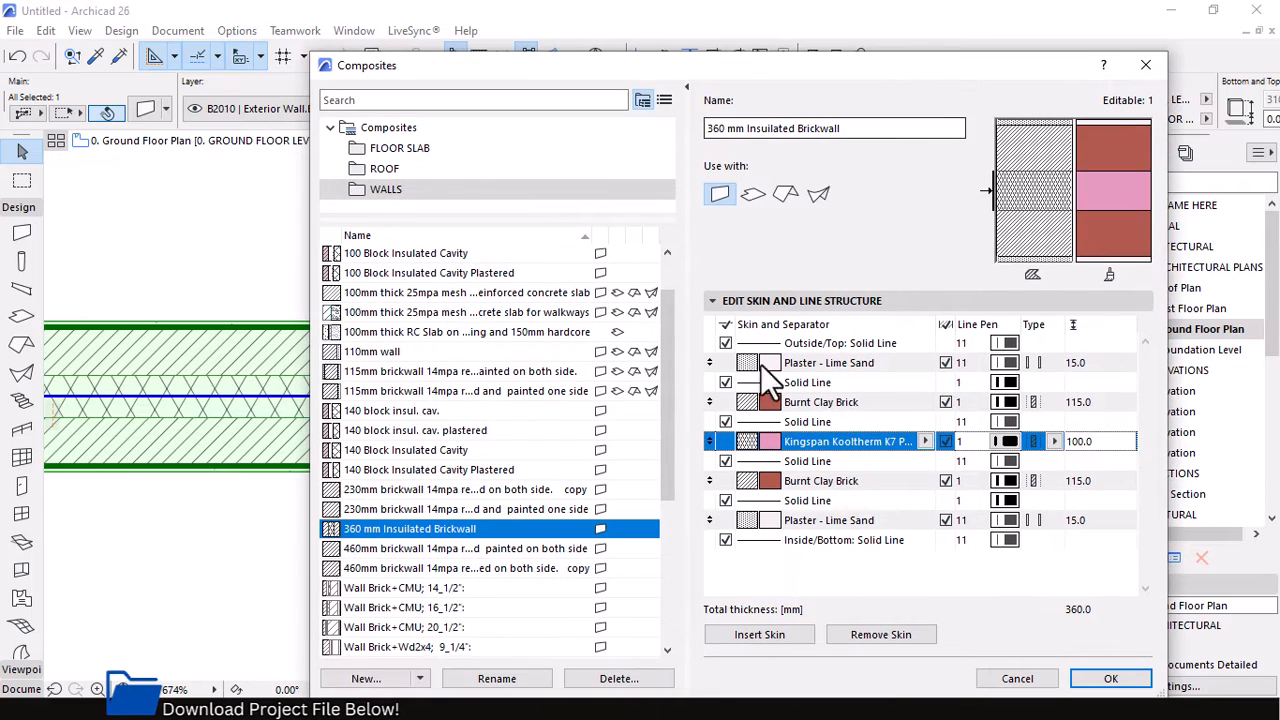
left_click(856, 403)
left_click(924, 402)
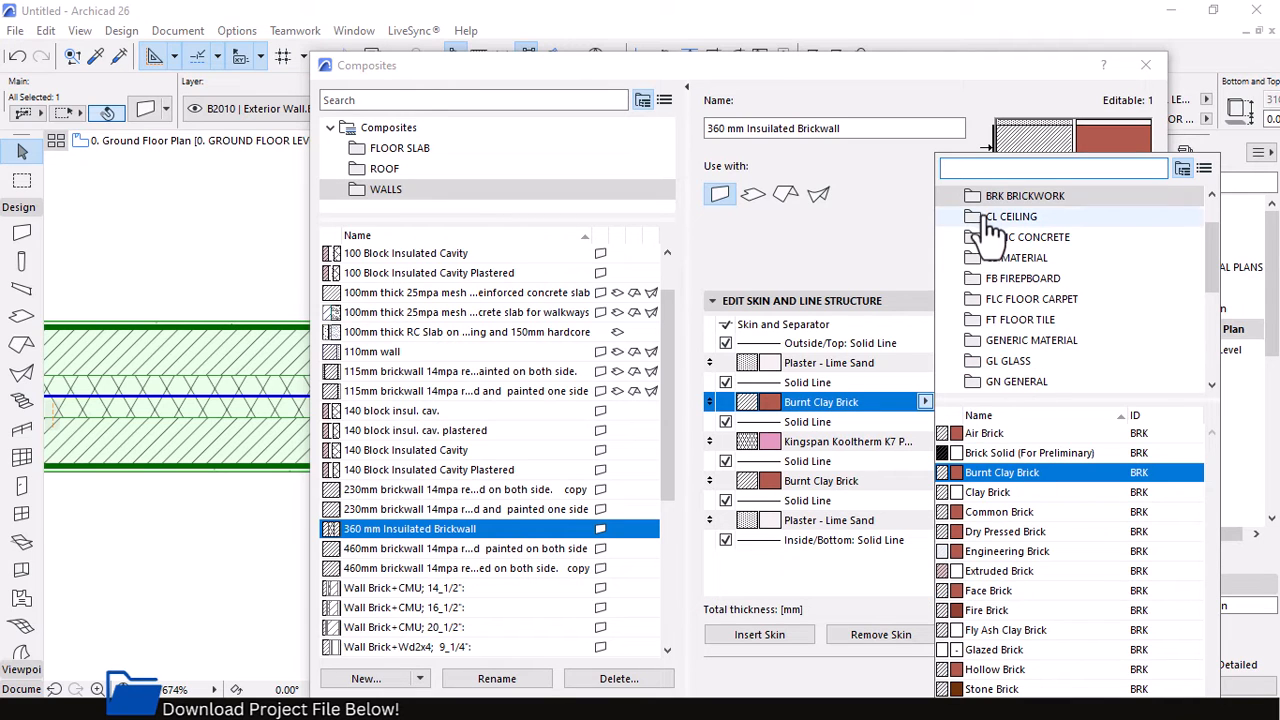
scroll(1025, 262, "up", 1)
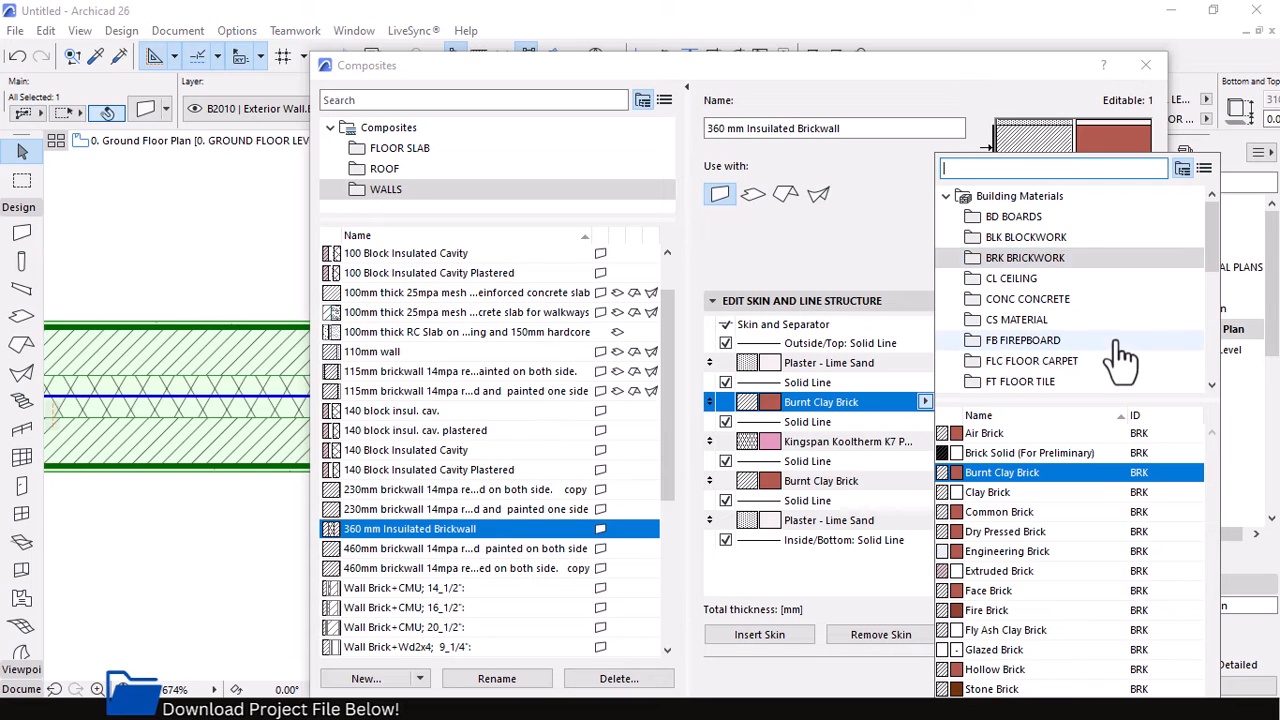
left_click(1025, 299)
left_click(1016, 472)
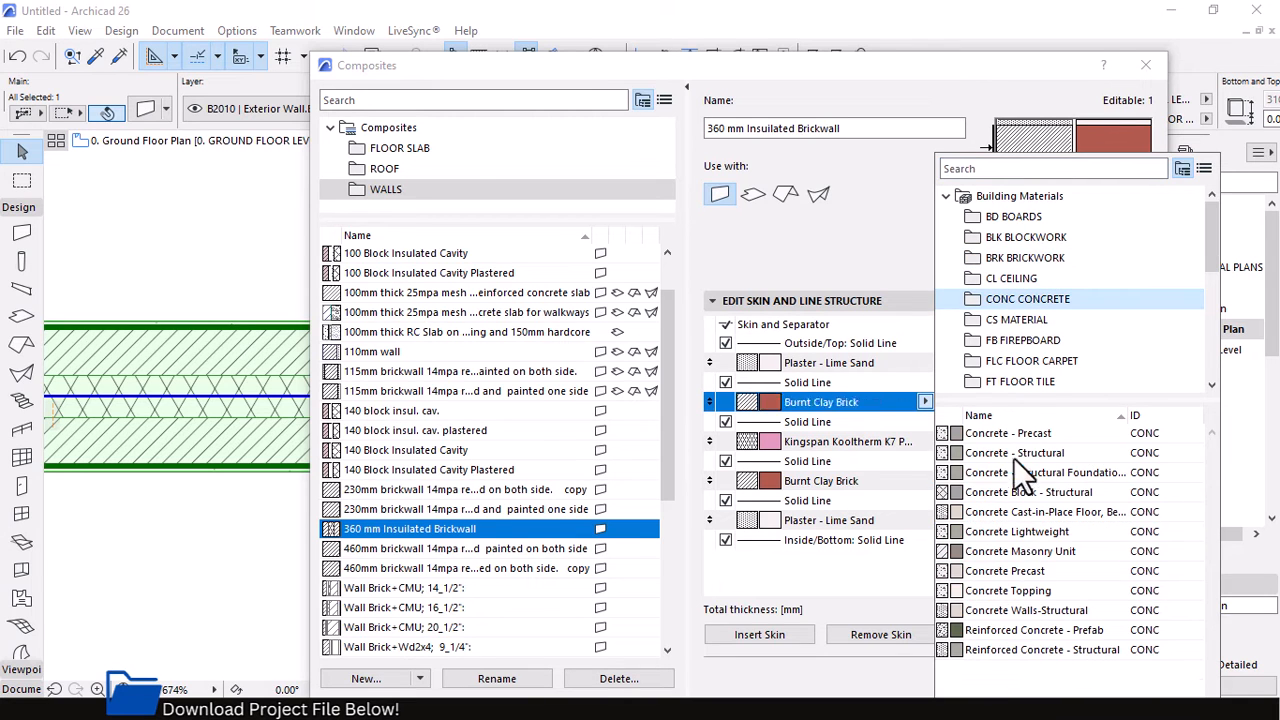
left_click(1014, 453)
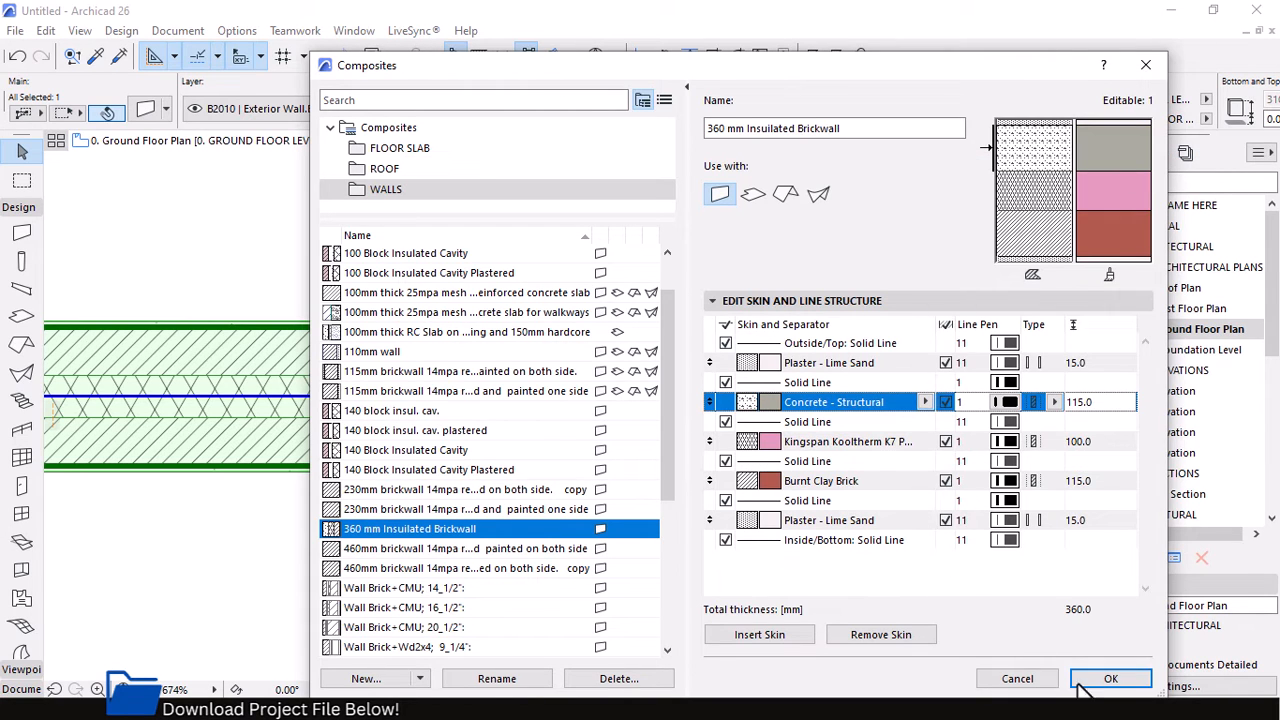
Set the composite's structural concrete skin to 150 mm thick and apply the definition to the walls
left_click(1085, 401)
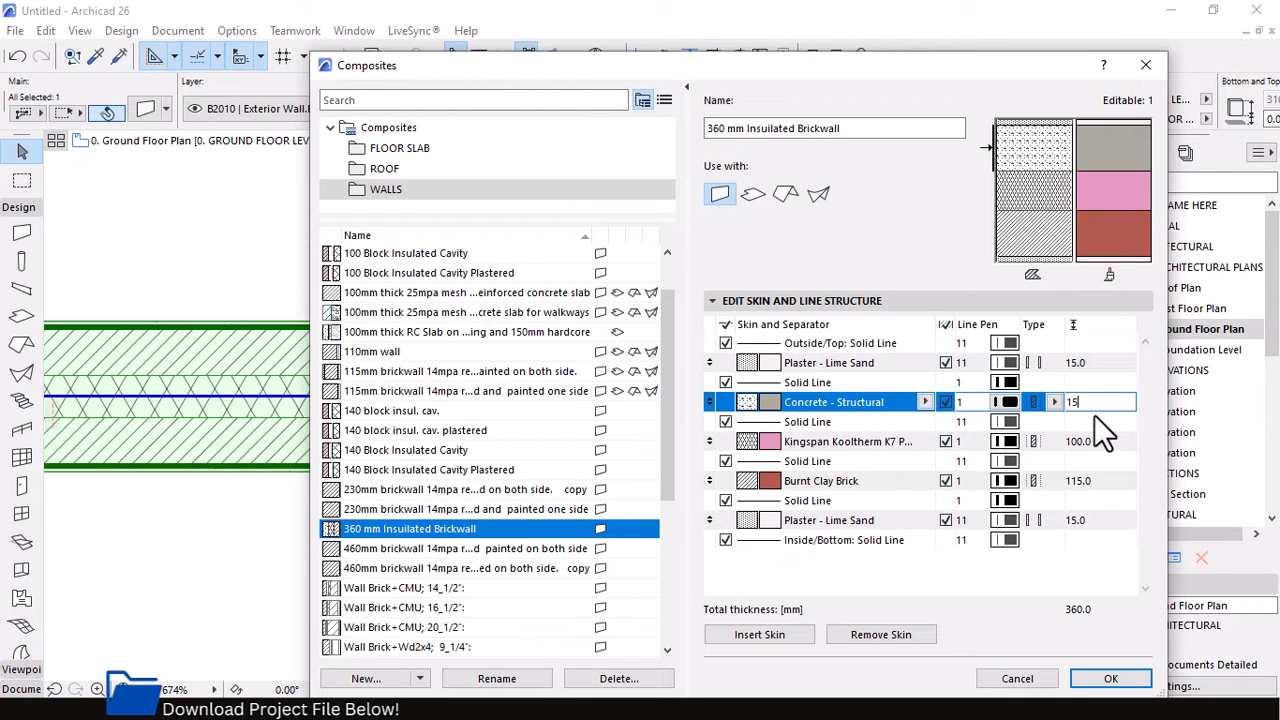
left_click(990, 577)
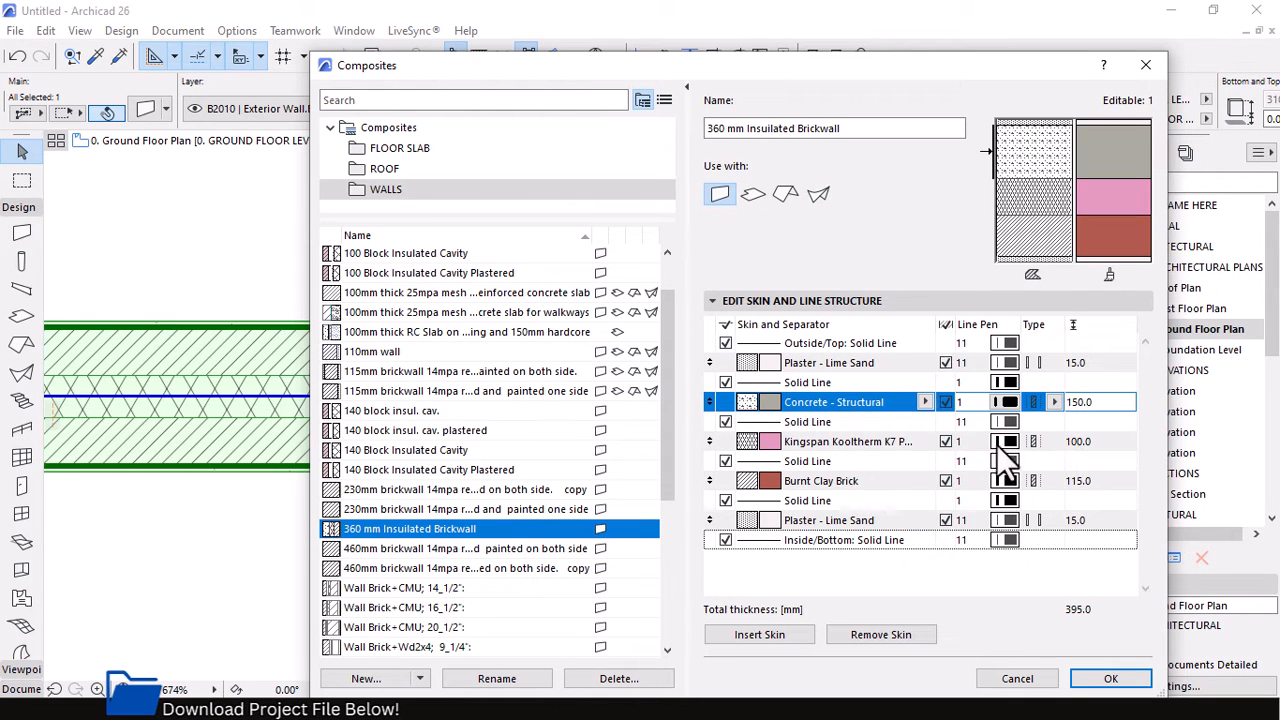
left_click(1112, 678)
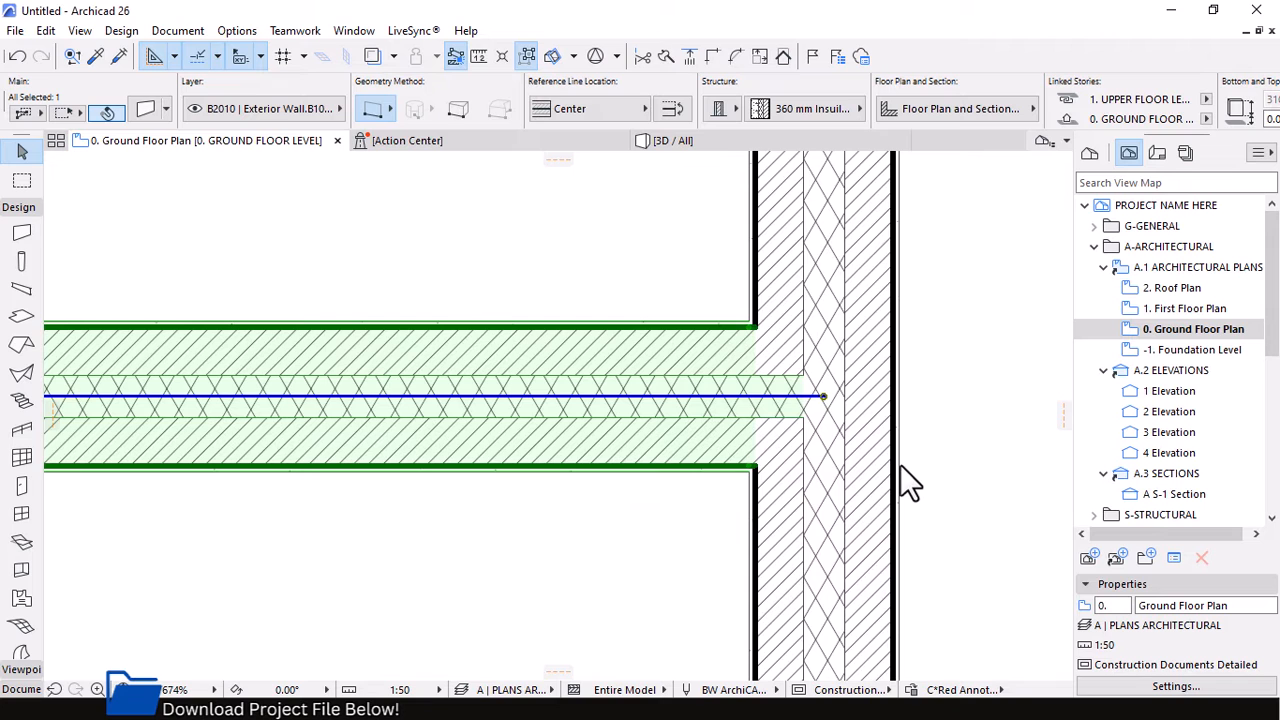
left_click(960, 432)
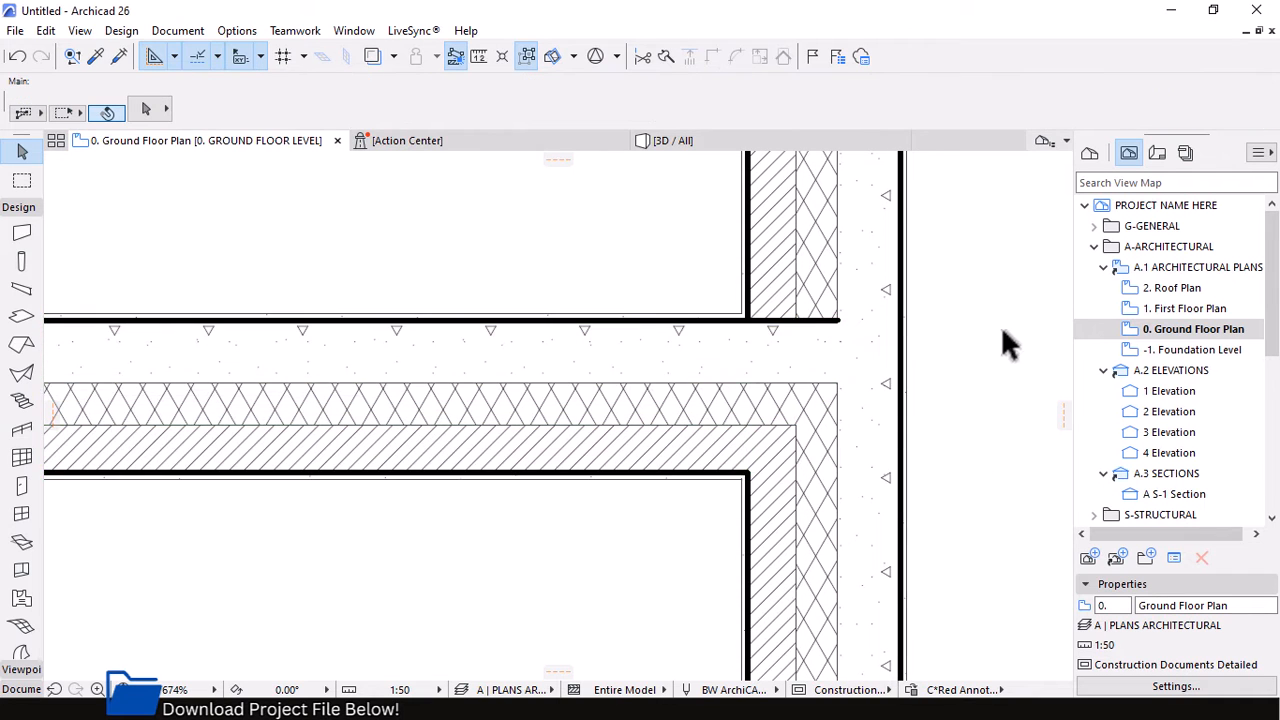
Examine the concrete skin and the wall junctions across the ground floor plan and up close
scroll(1003, 330, "down", 3)
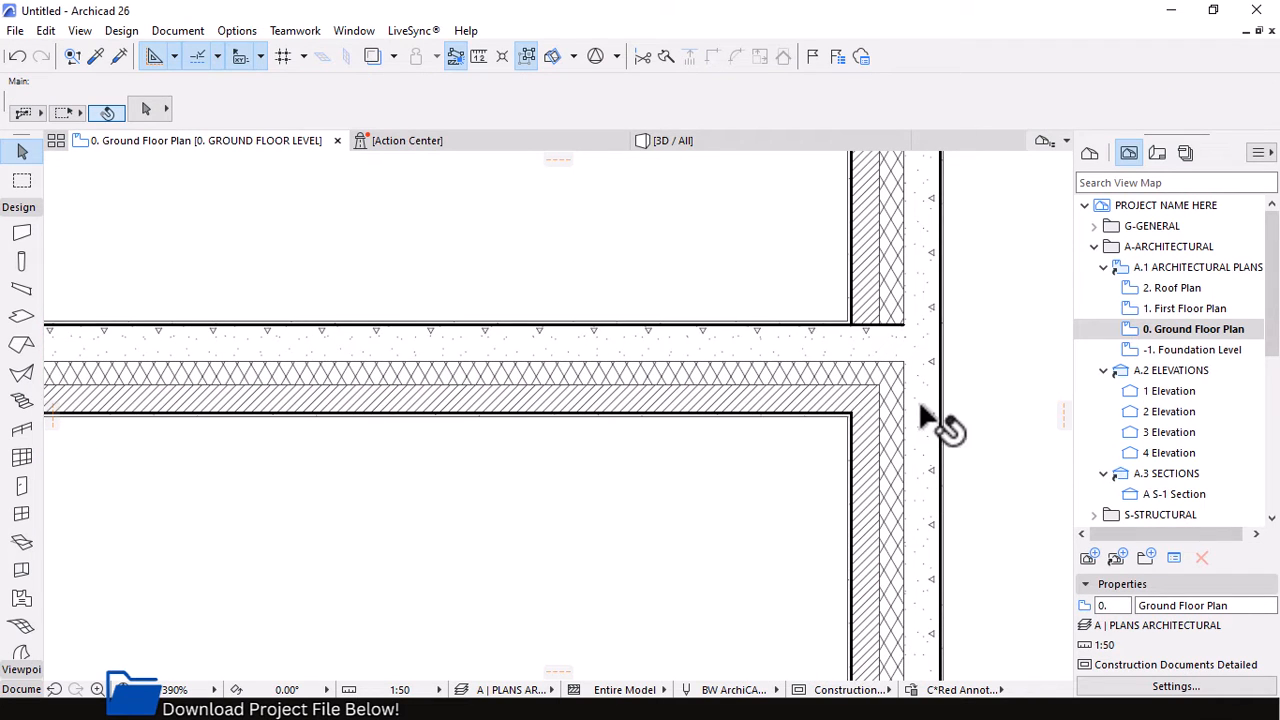
scroll(917, 322, "down", 1)
scroll(920, 322, "down", 5)
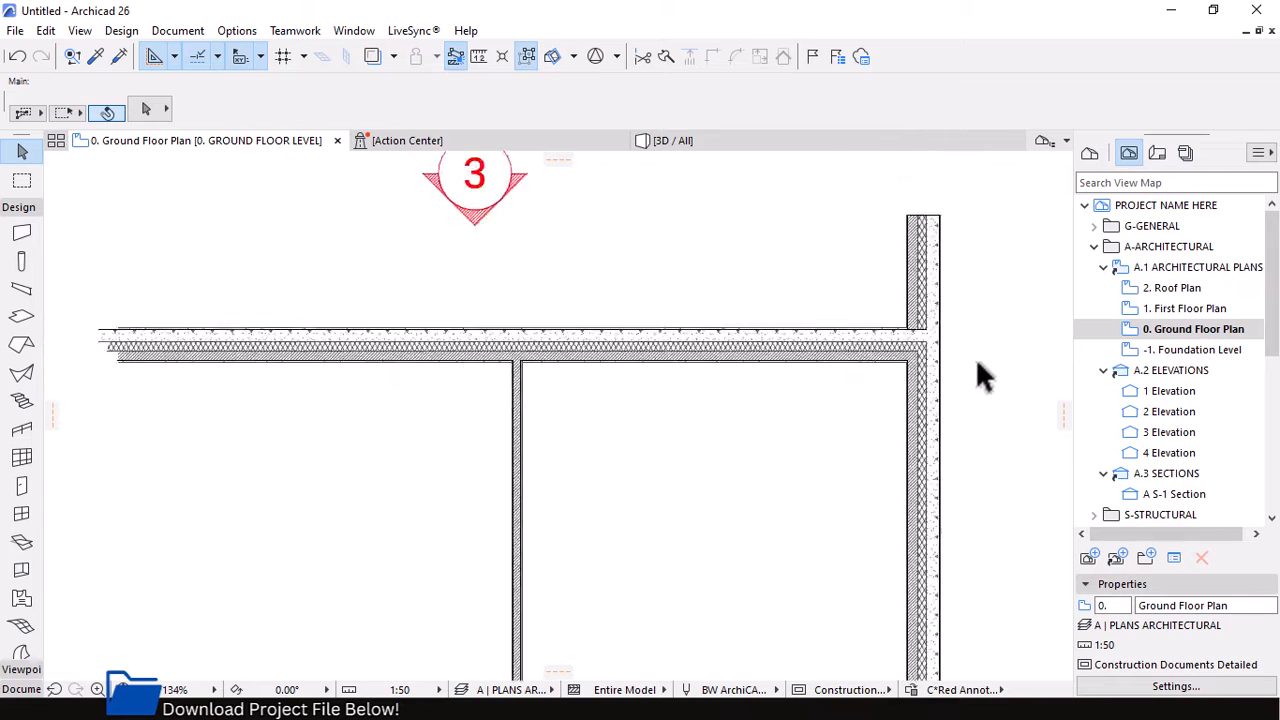
scroll(886, 290, "down", 2)
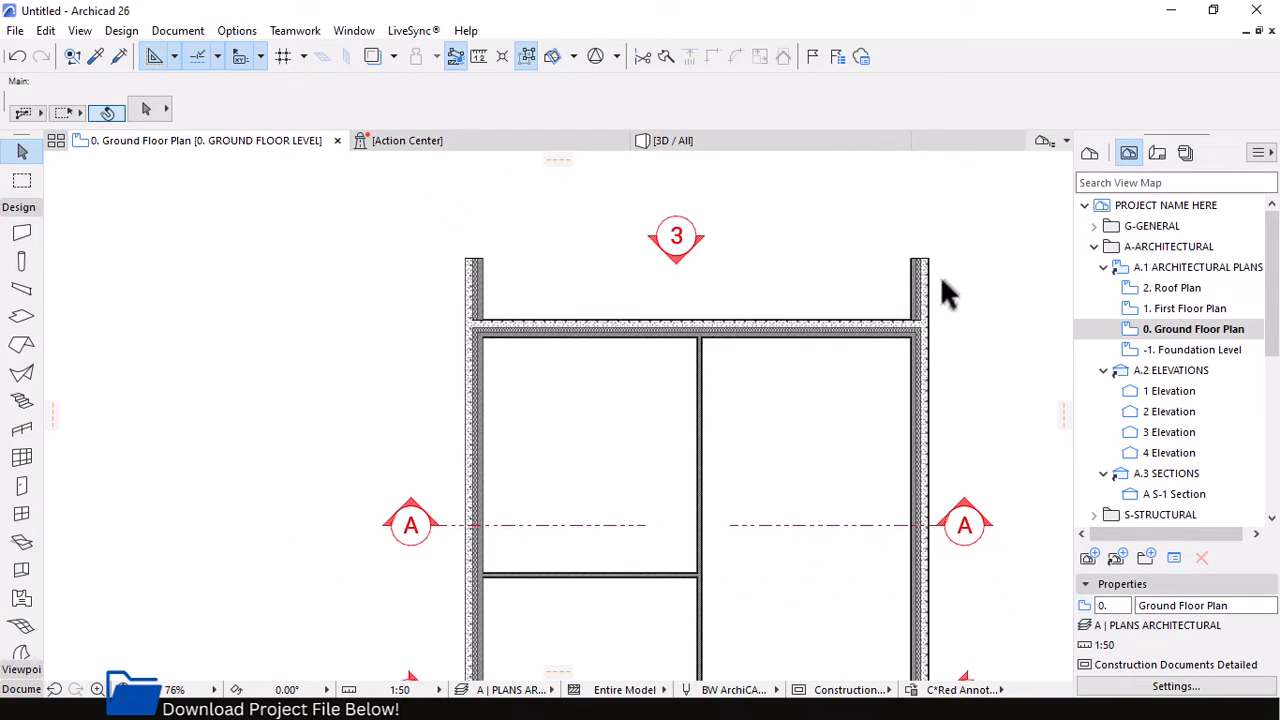
scroll(945, 286, "down", 3)
scroll(654, 543, "up", 12)
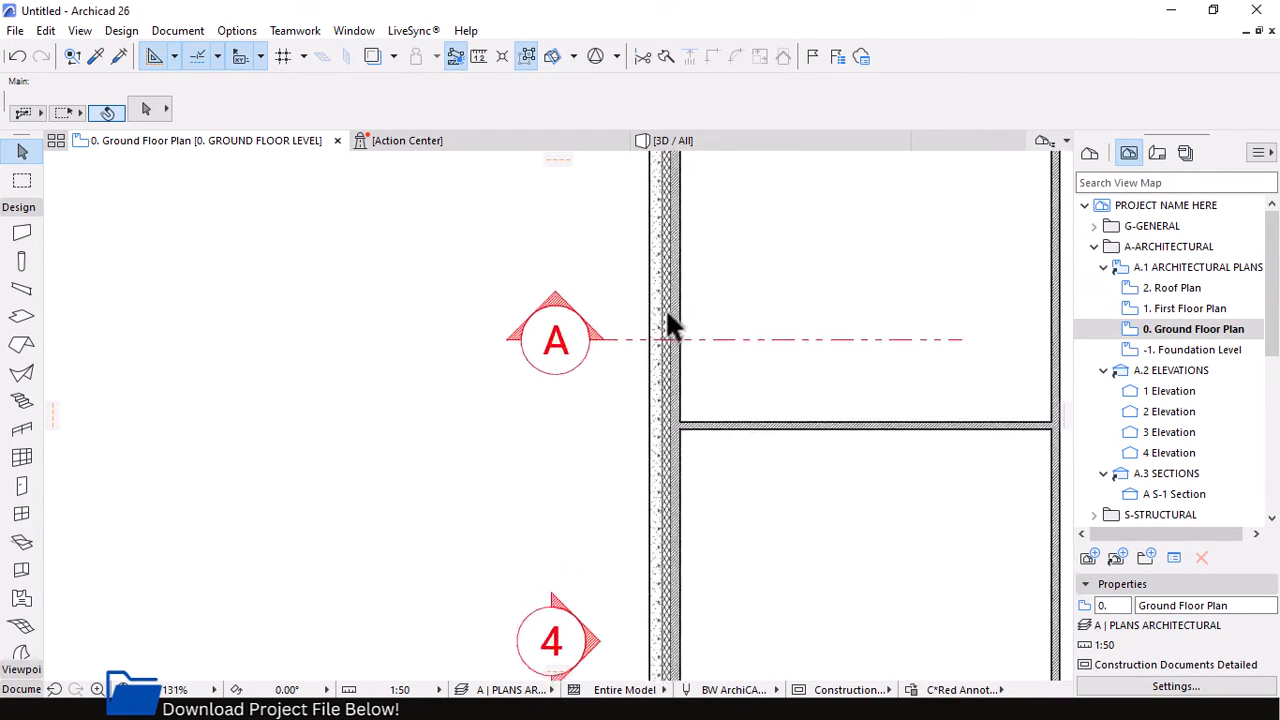
scroll(606, 466, "down", 6)
scroll(590, 490, "down", 4)
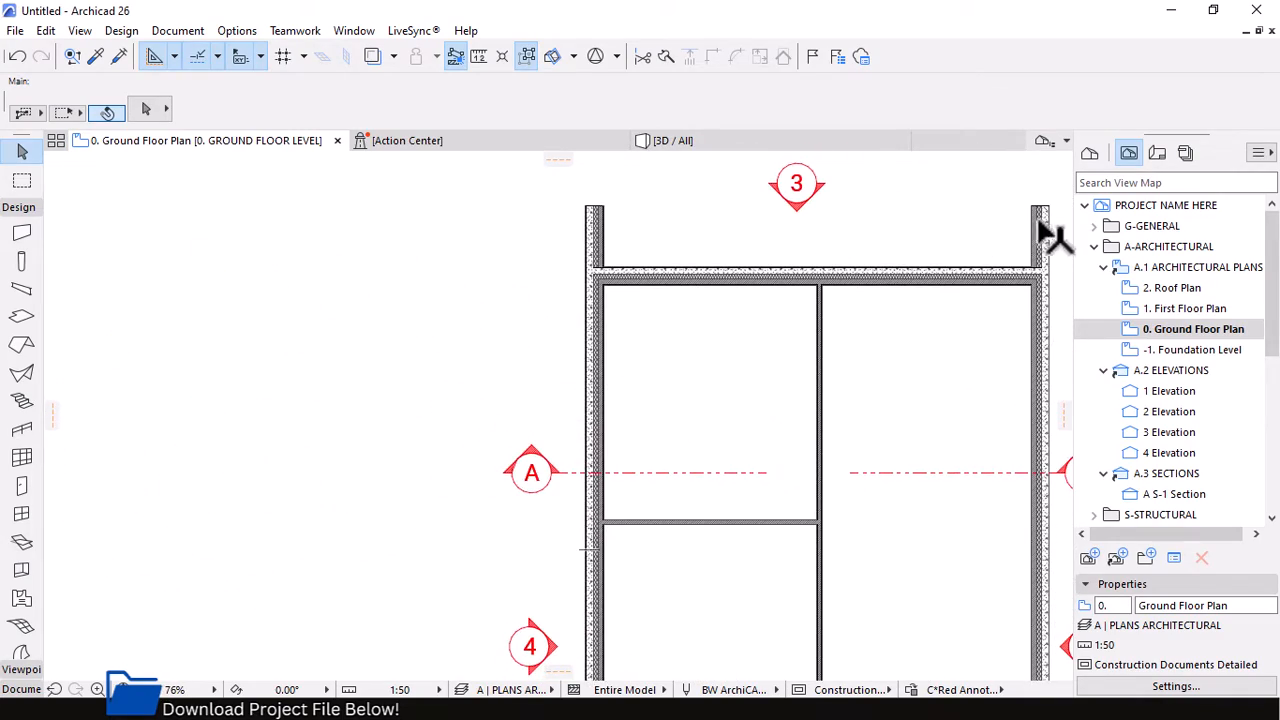
scroll(1052, 229, "up", 6)
scroll(1020, 325, "up", 2)
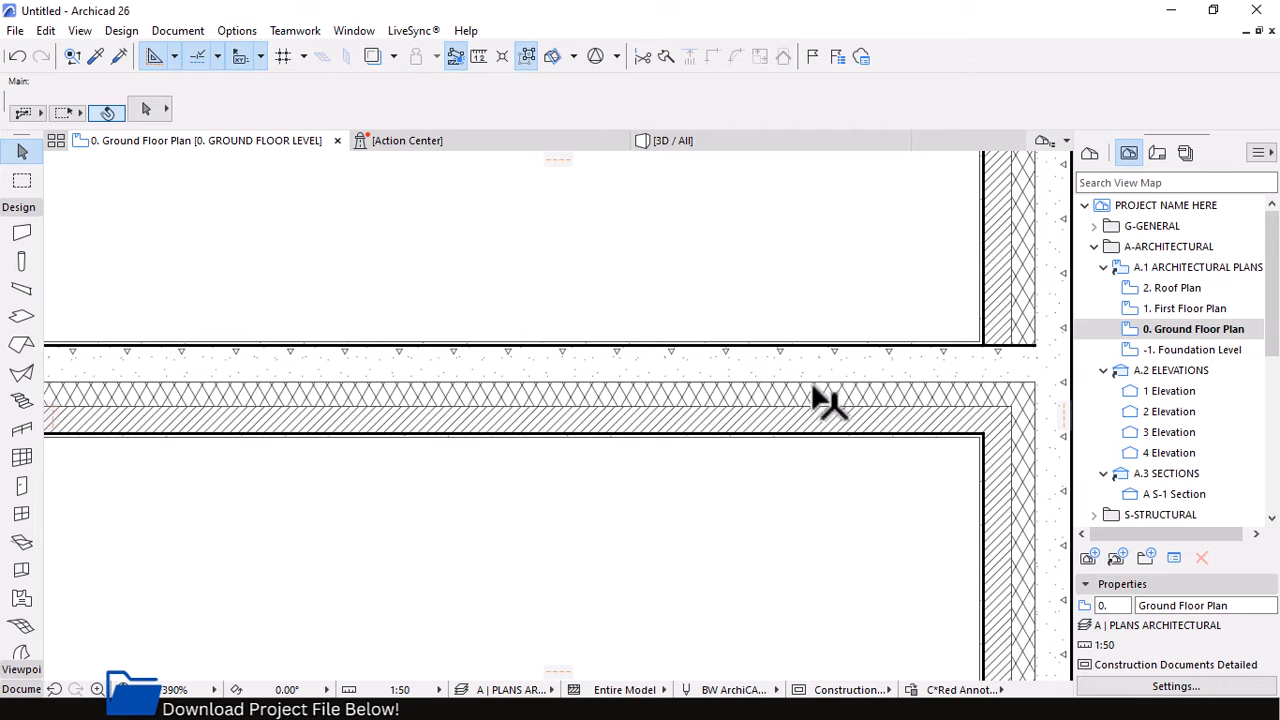
scroll(728, 368, "down", 2)
scroll(943, 355, "up", 1)
scroll(943, 355, "up", 4)
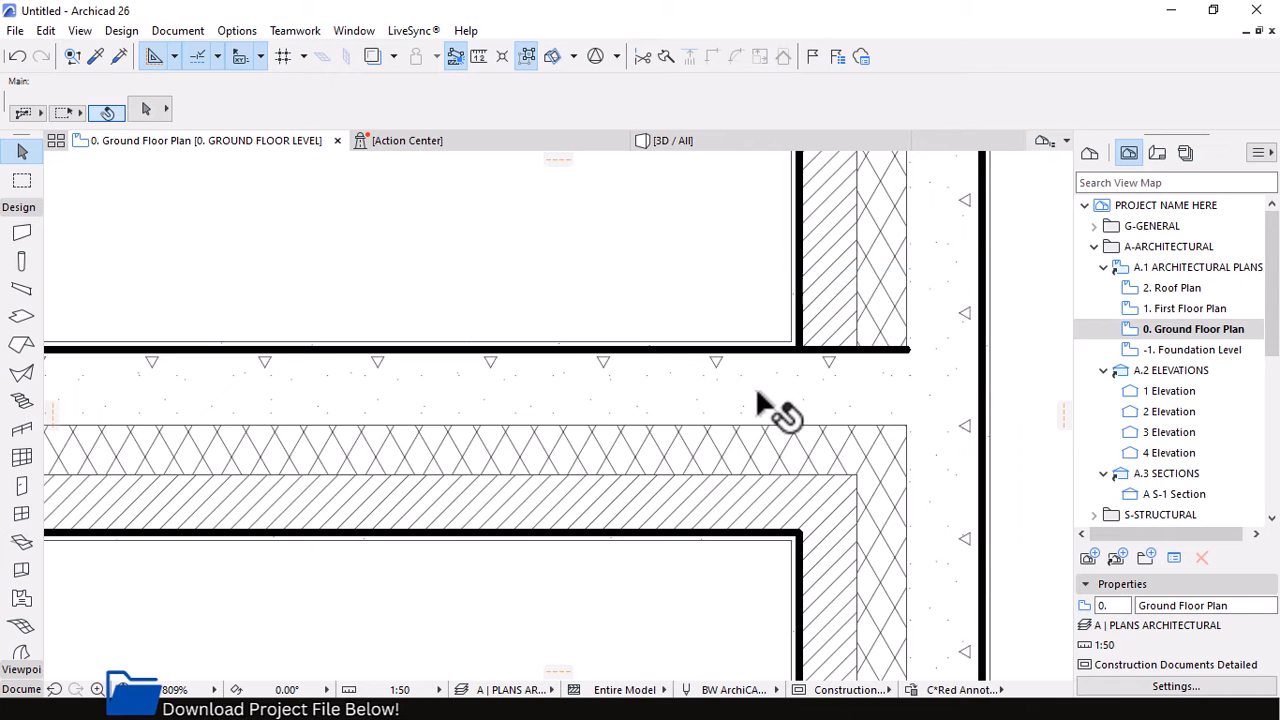
Edit the horizontal wall's composite so its outer concrete skin is Burnt Clay Brick again, 115 mm thick
left_click(672, 402)
right_click(677, 378)
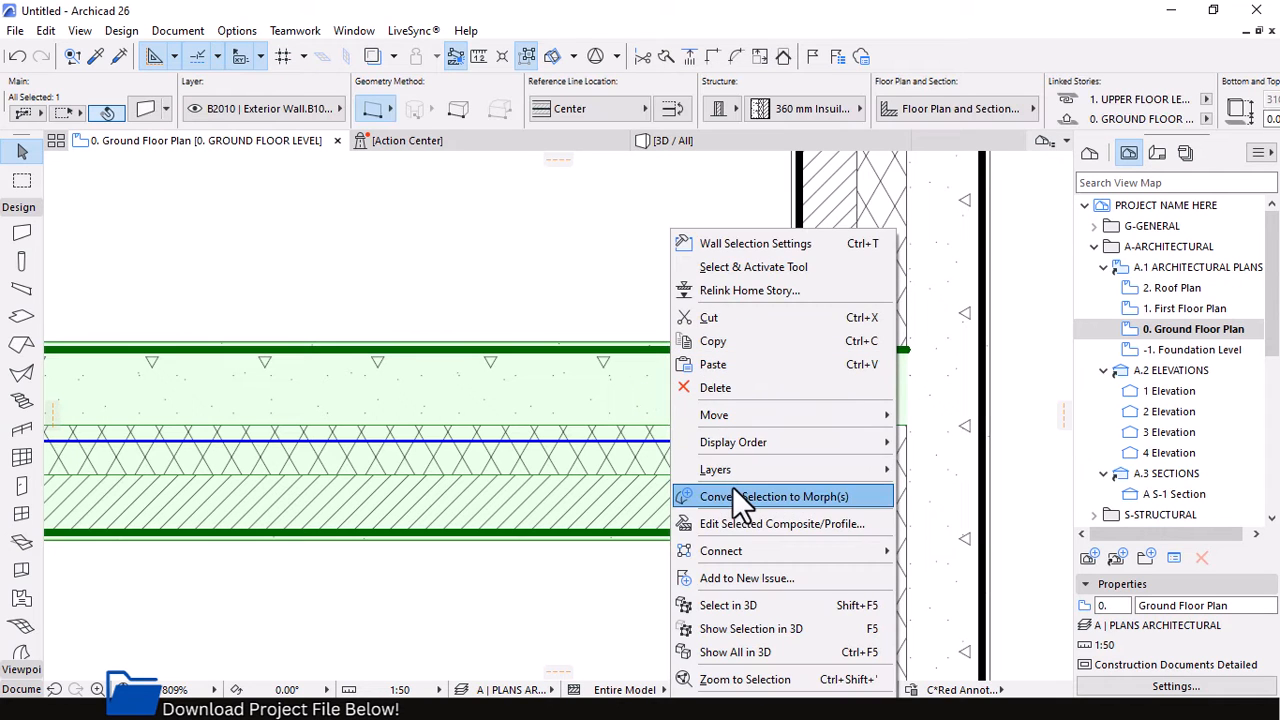
left_click(718, 521)
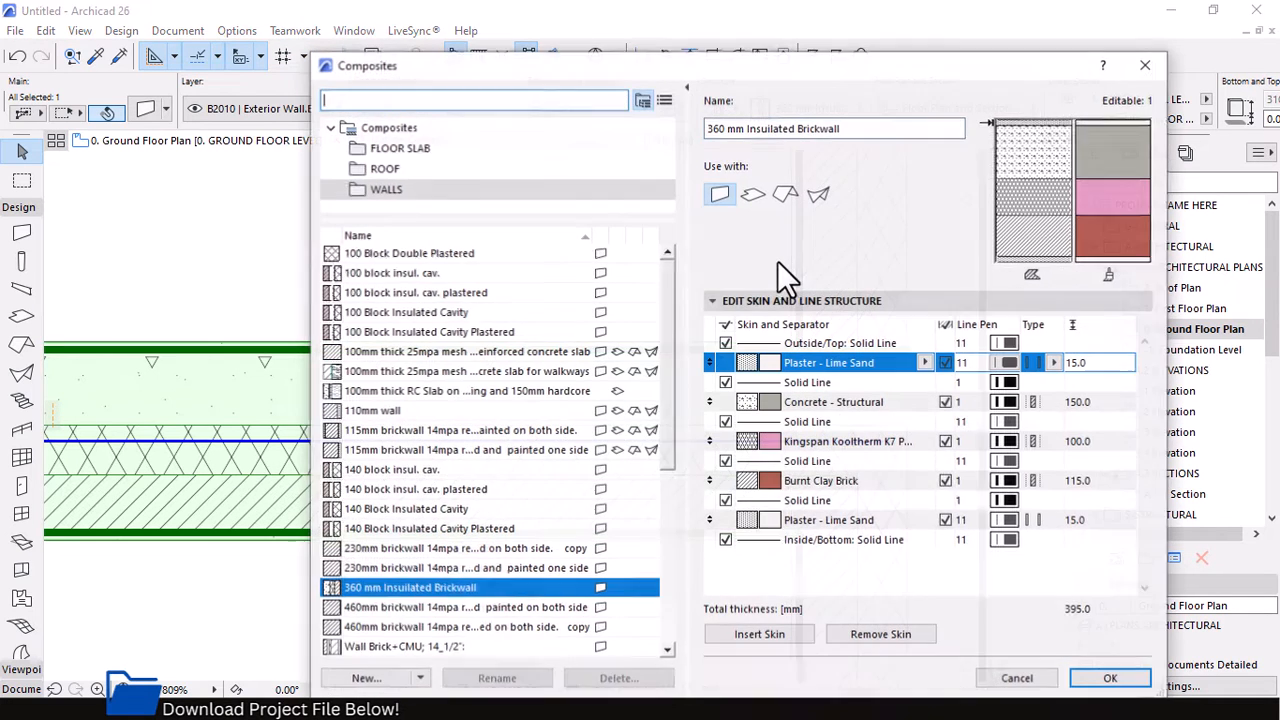
left_click(858, 404)
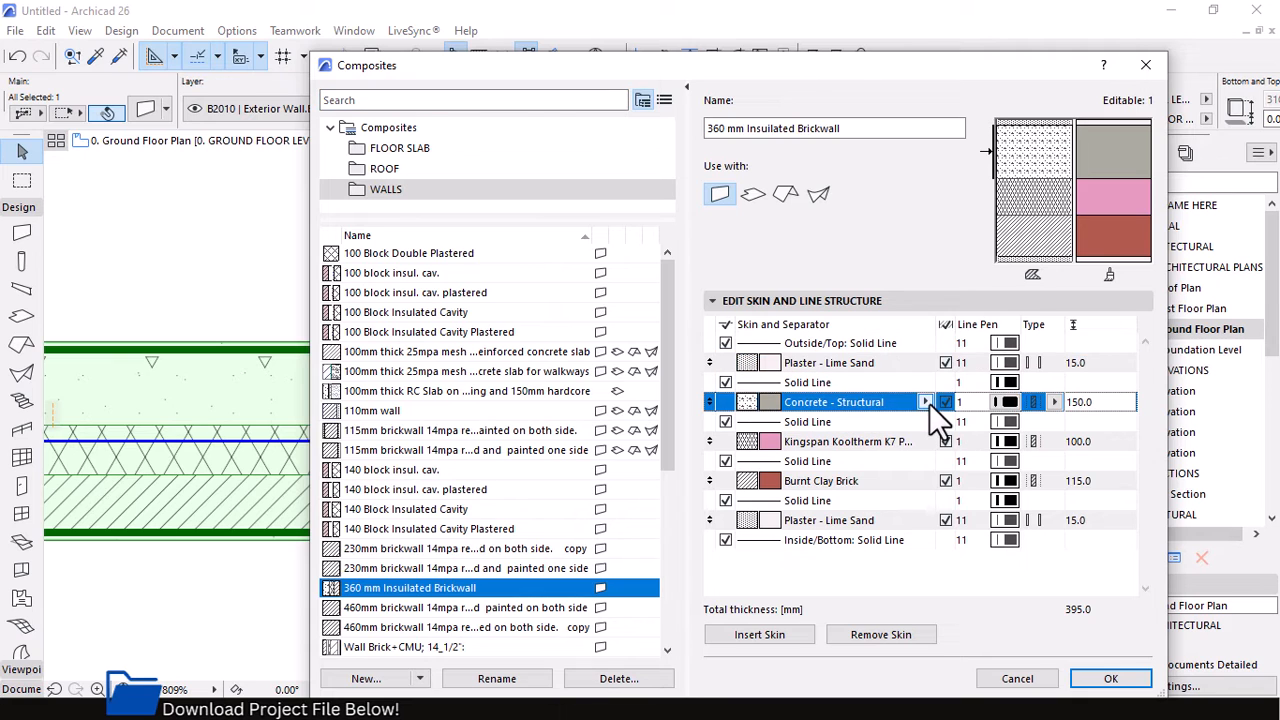
left_click(929, 403)
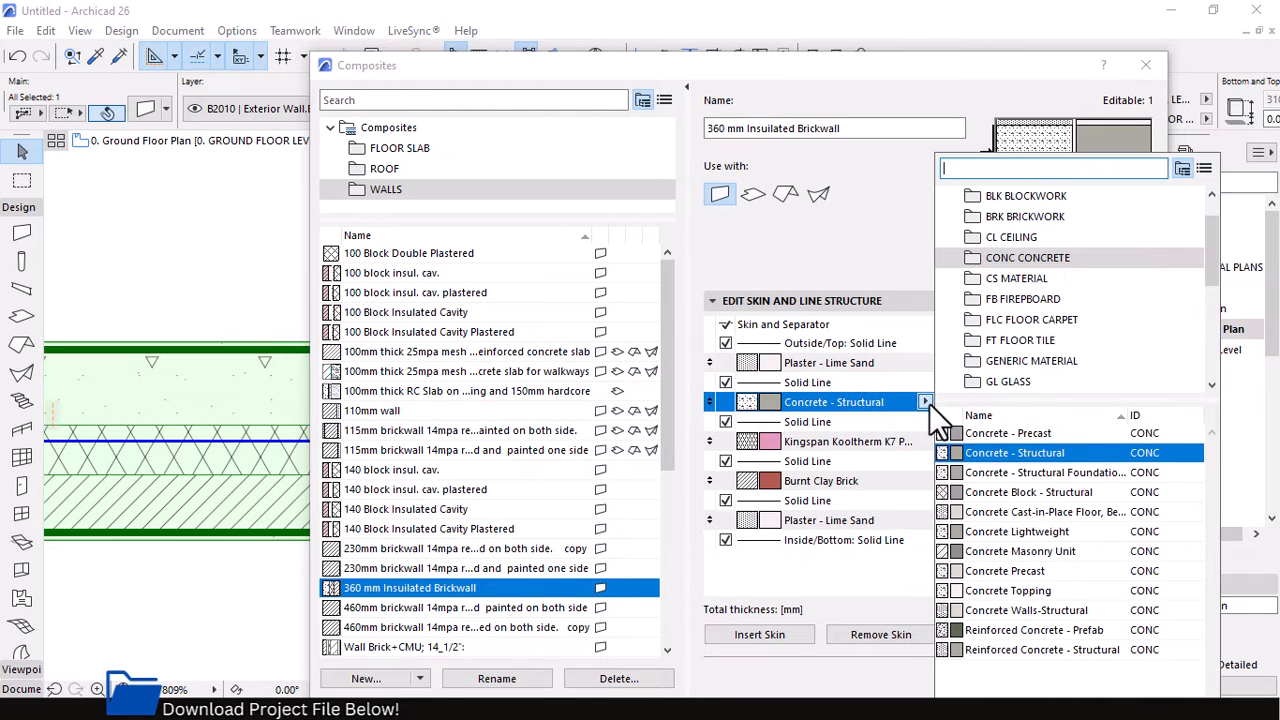
left_click(1020, 222)
left_click(992, 551)
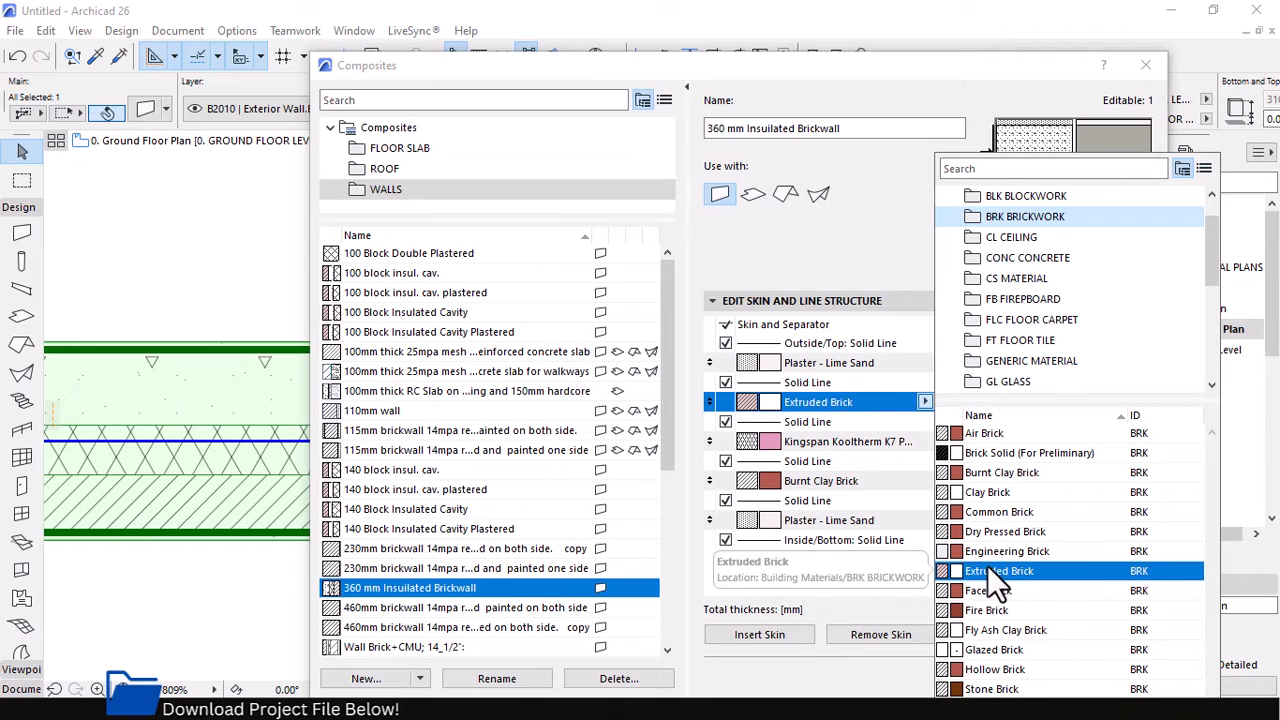
left_click(993, 472)
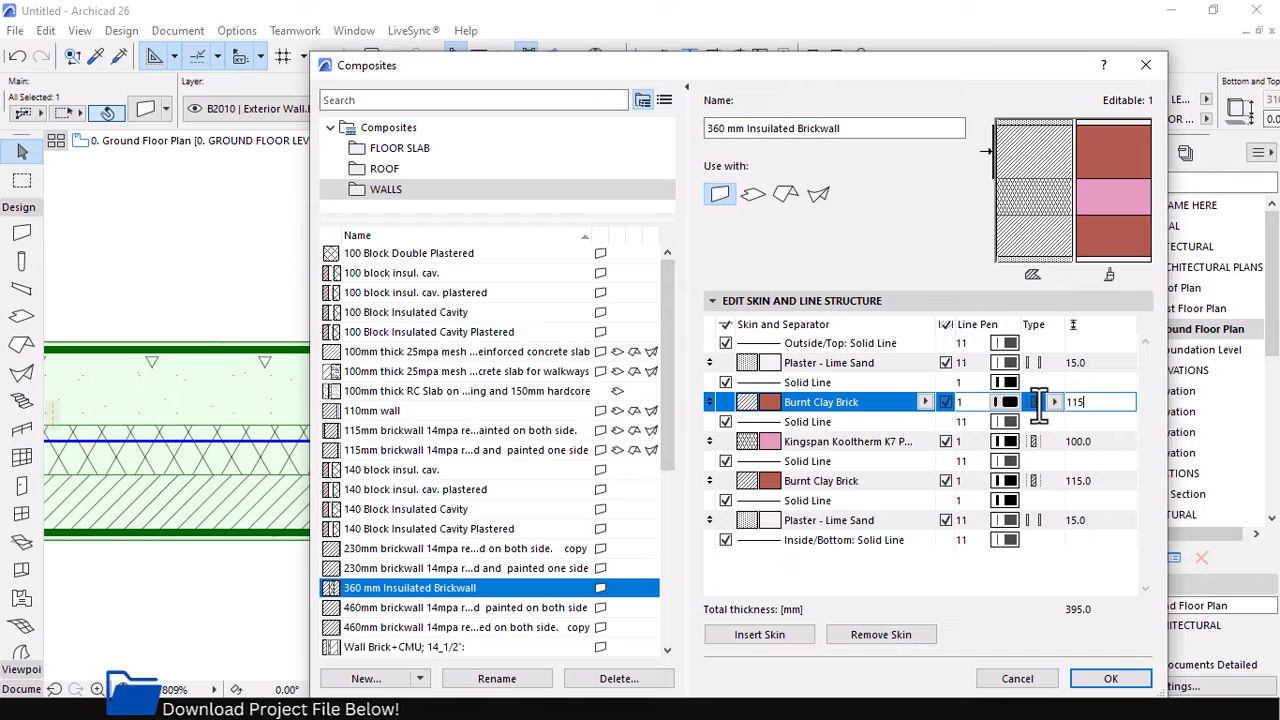
left_click(1110, 678)
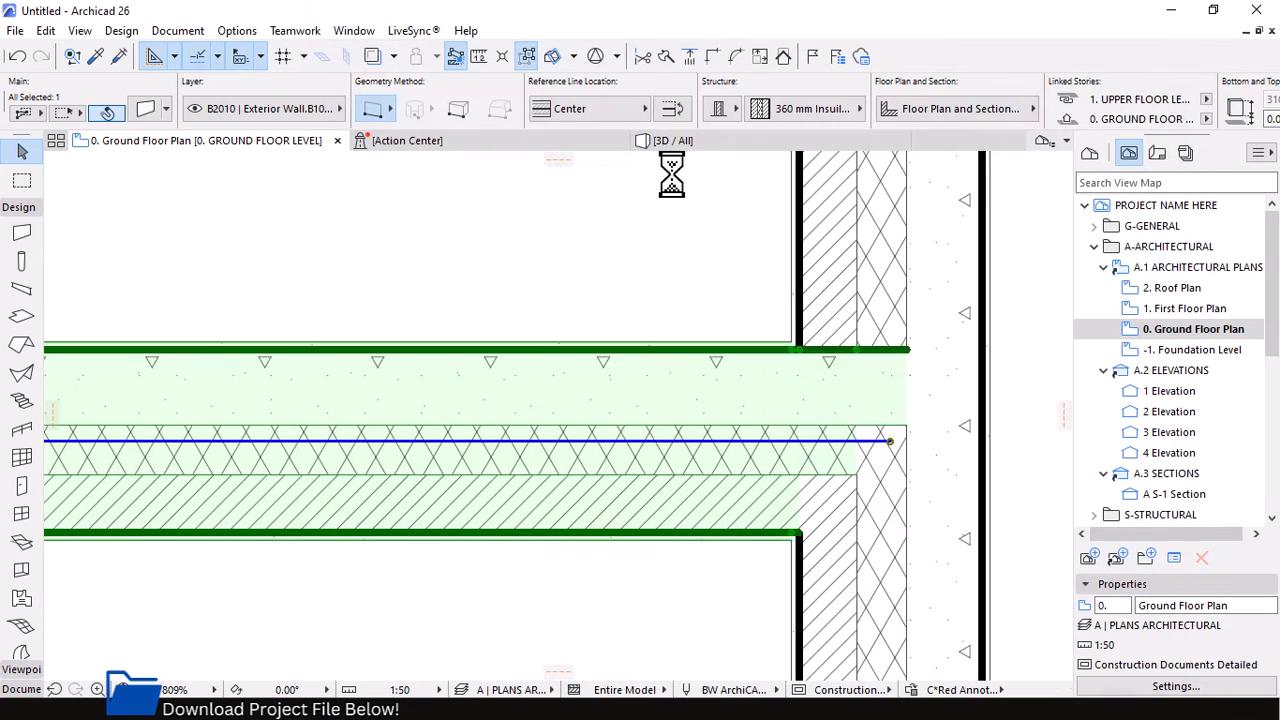
Deselect the wall and review the brick walls at the junction and over the whole ground floor plan
key("Escape")
scroll(836, 307, "down", 10)
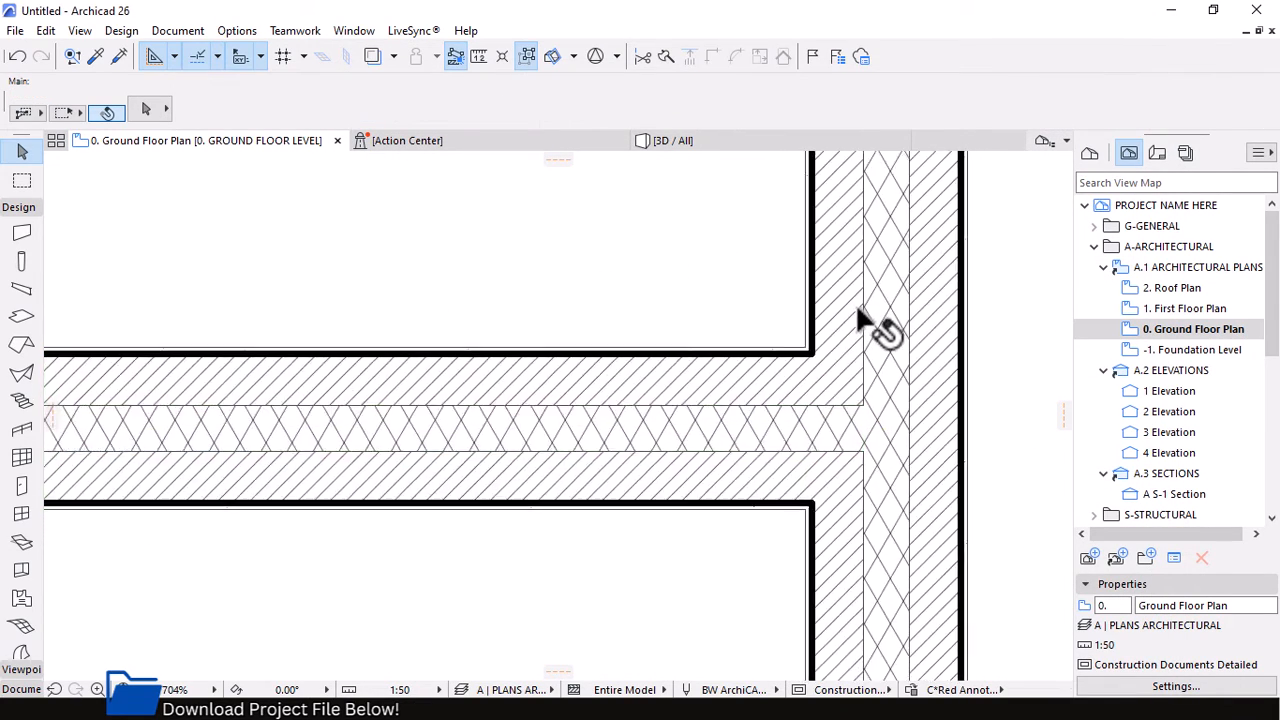
scroll(785, 278, "down", 5)
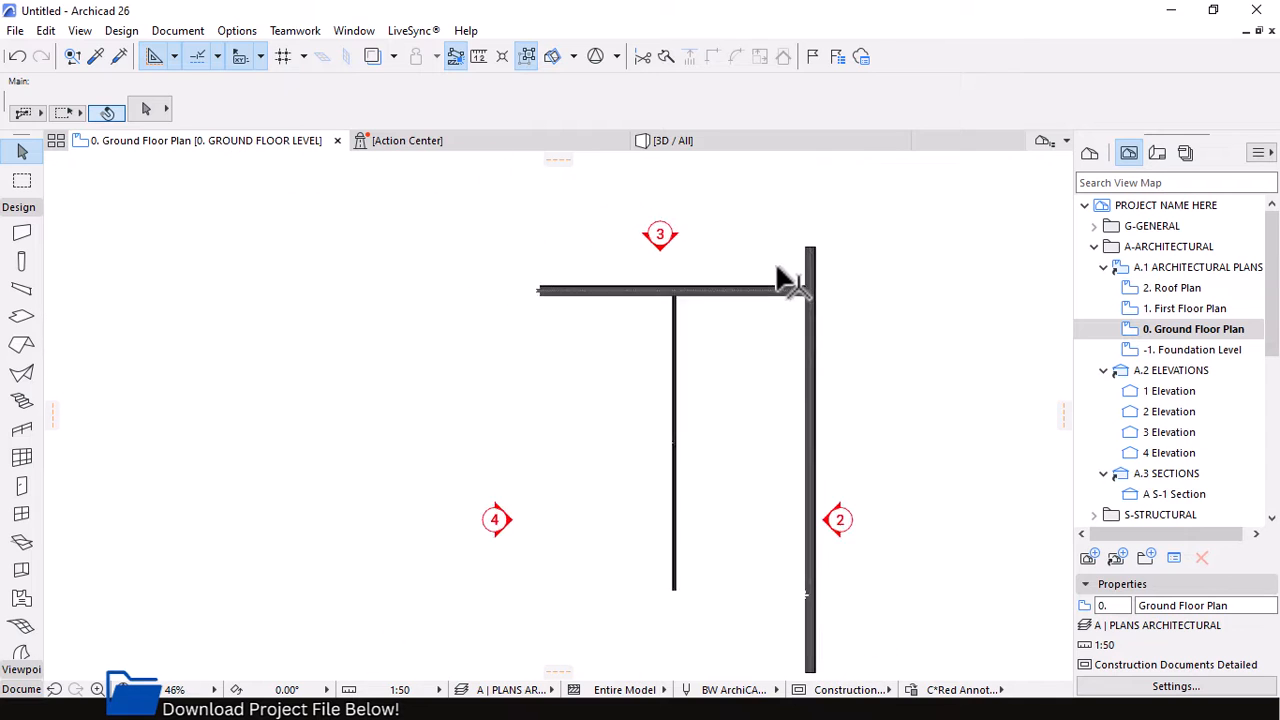
scroll(749, 523, "down", 2)
scroll(749, 523, "up", 1)
scroll(792, 480, "up", 2)
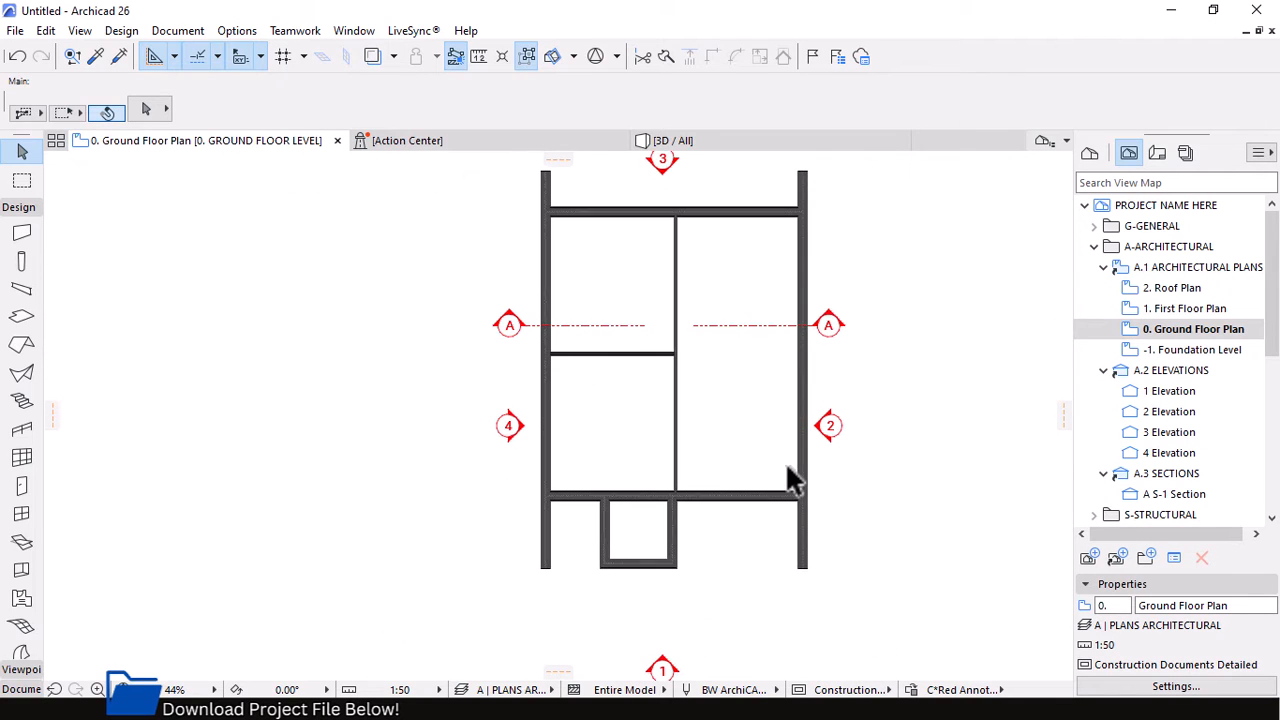
scroll(697, 268, "up", 2)
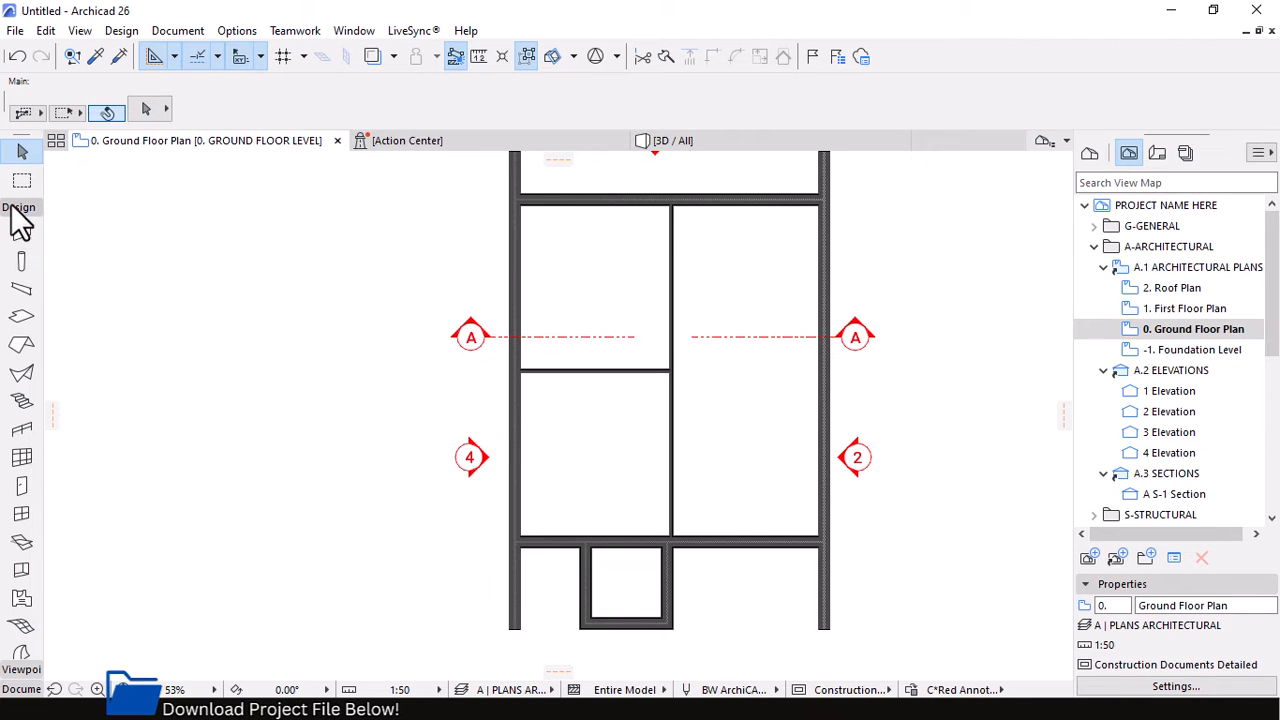
Start the Door tool and open the DOOR & WINDOWS folder within the PROJECT STARTER 1.0 door favorites
scroll(18, 270, "down", 2)
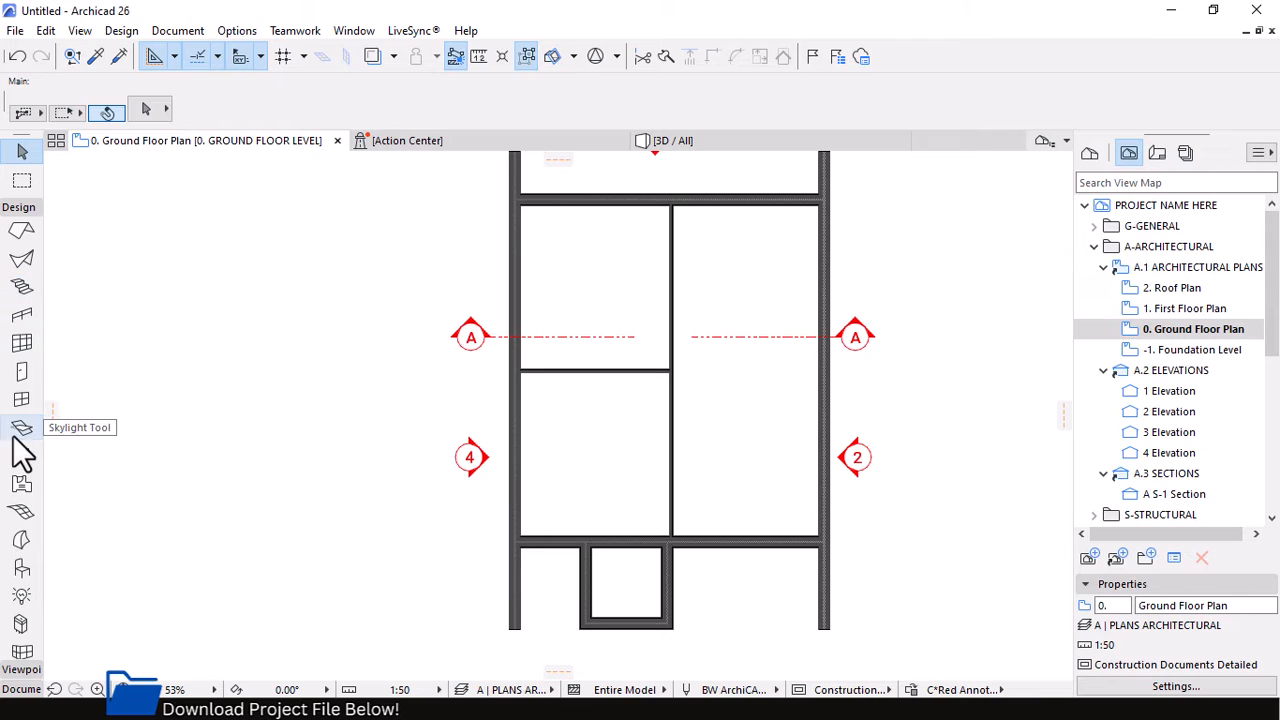
left_click(18, 375)
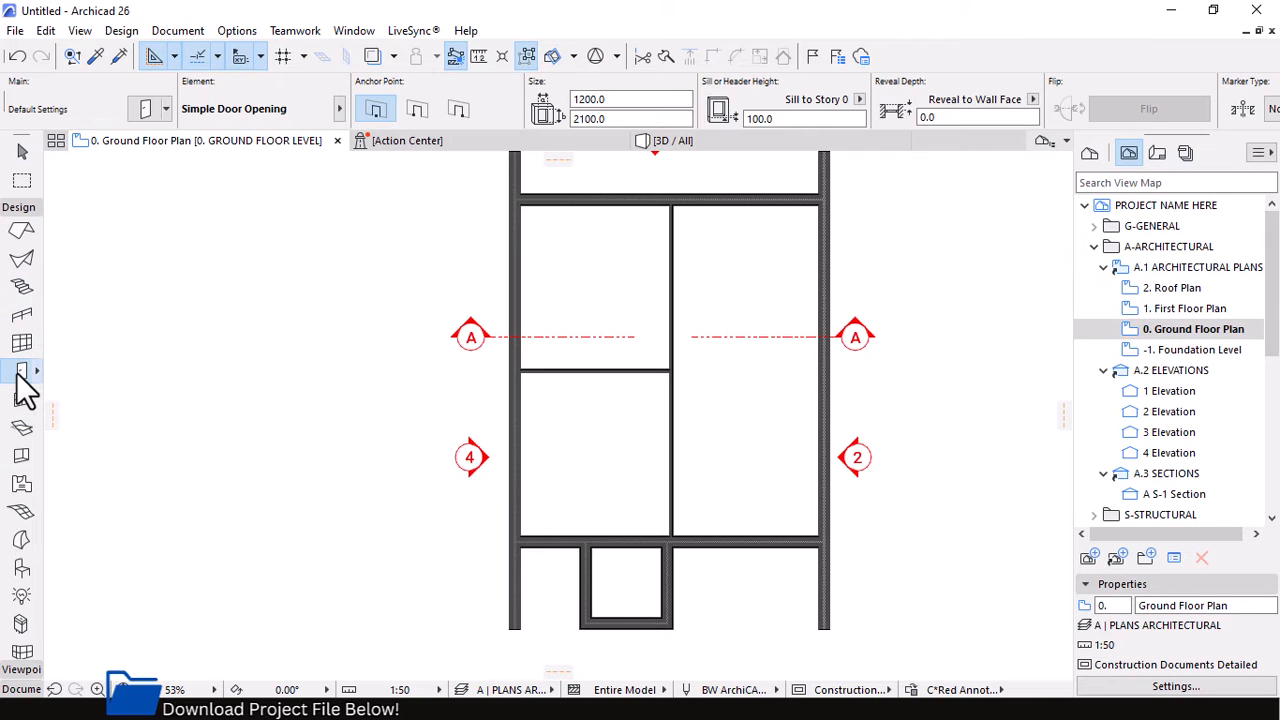
left_click(166, 110)
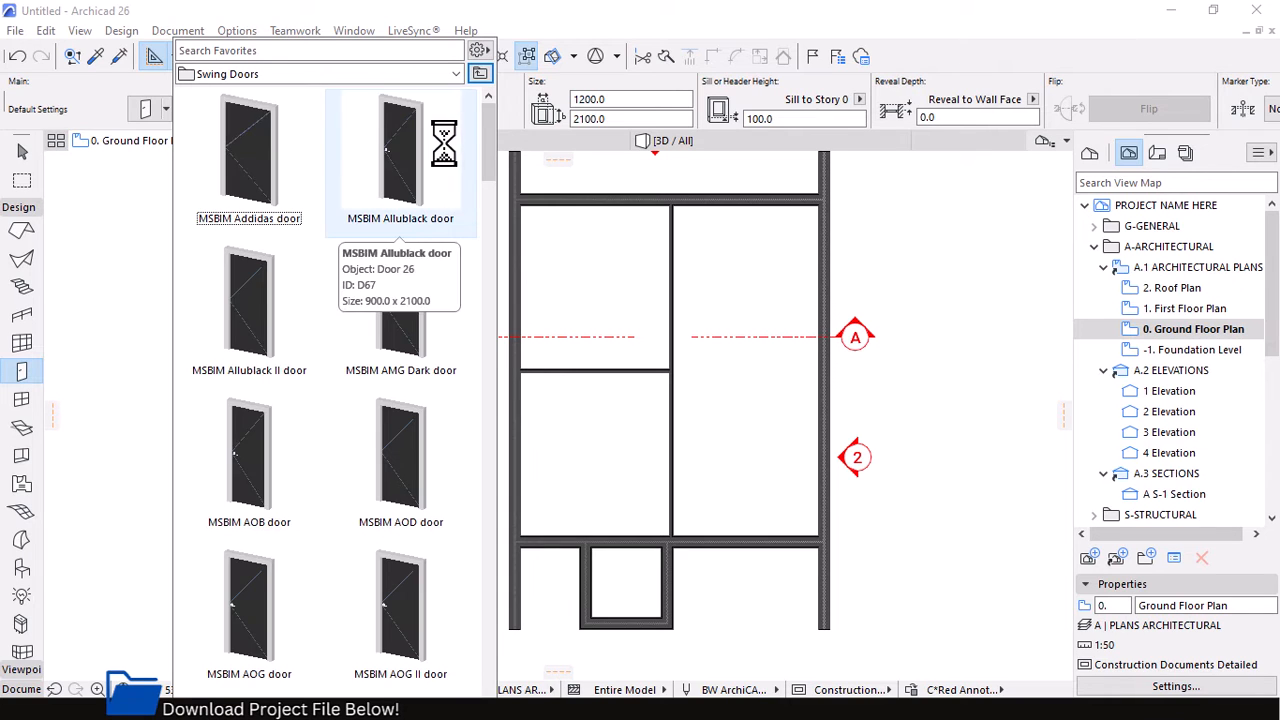
left_click(480, 74)
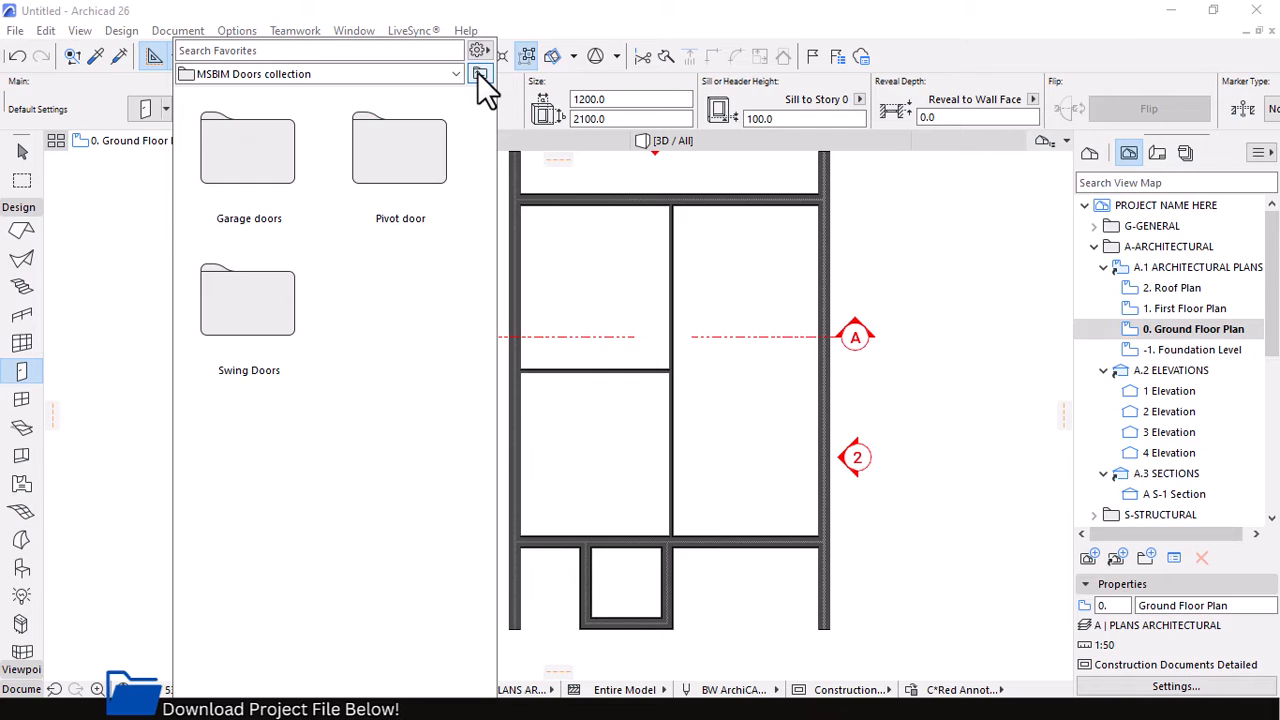
left_click(480, 74)
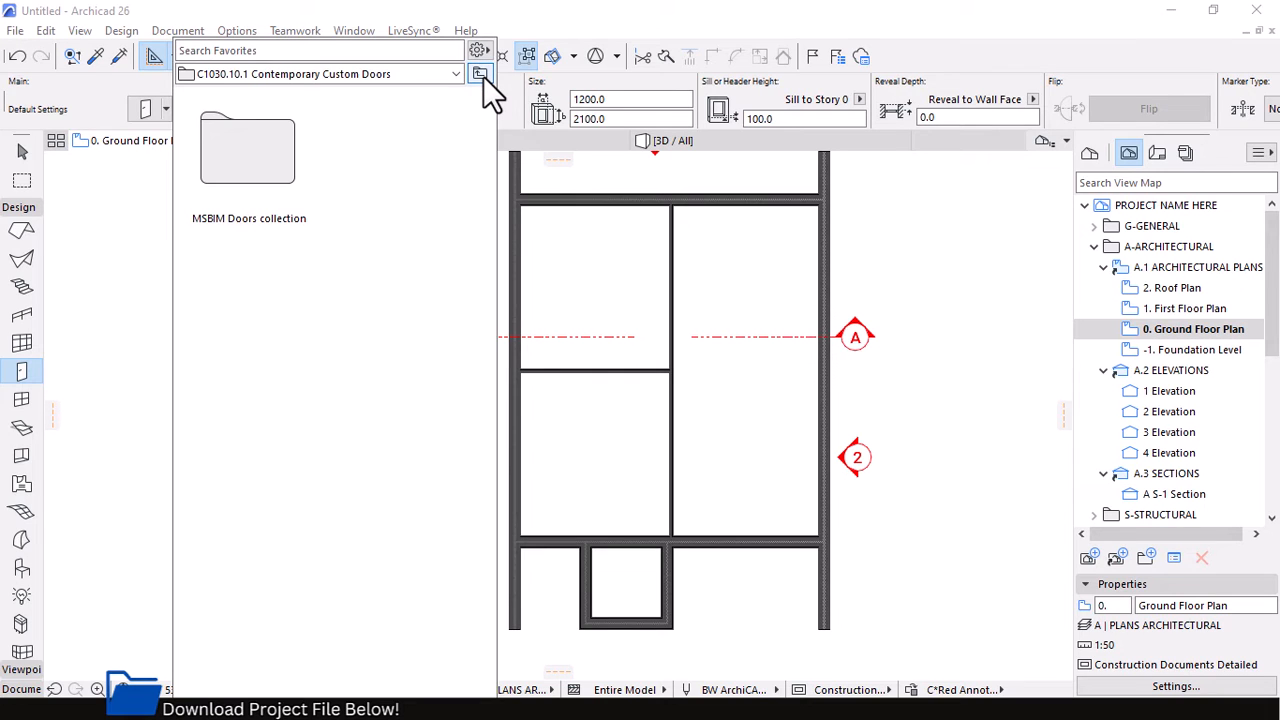
left_click(480, 74)
left_click(480, 74)
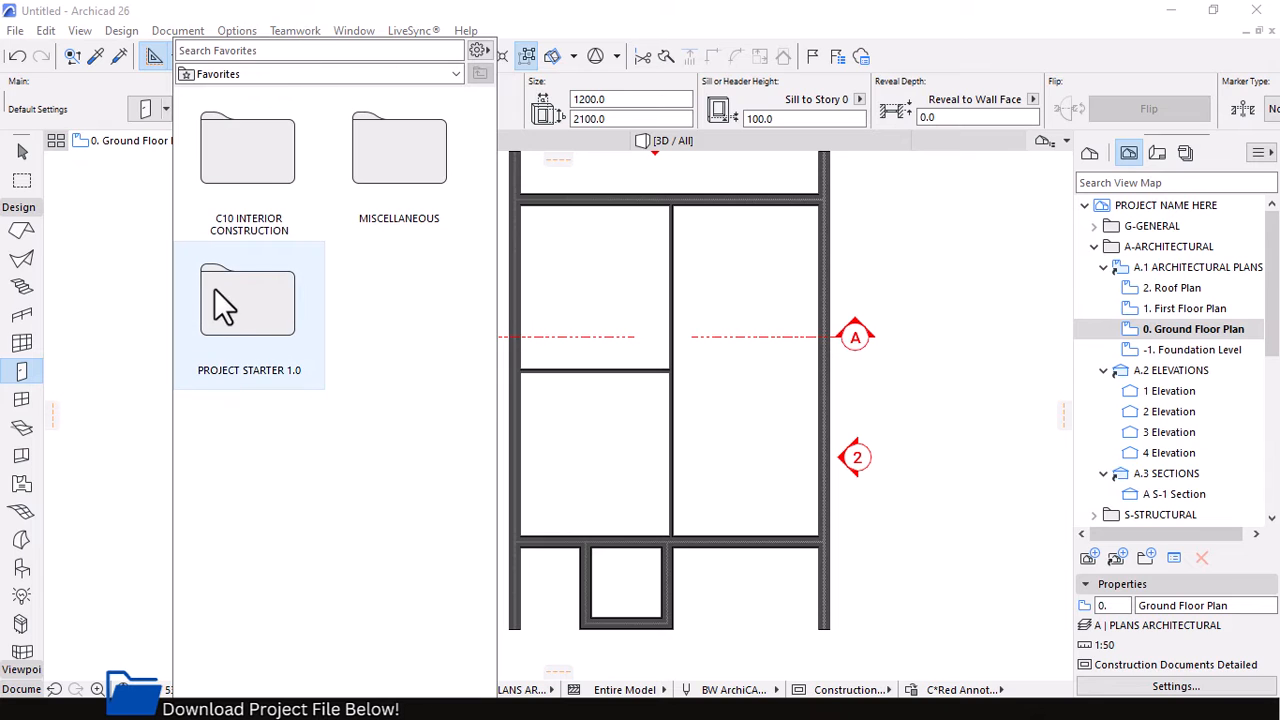
double_click(254, 318)
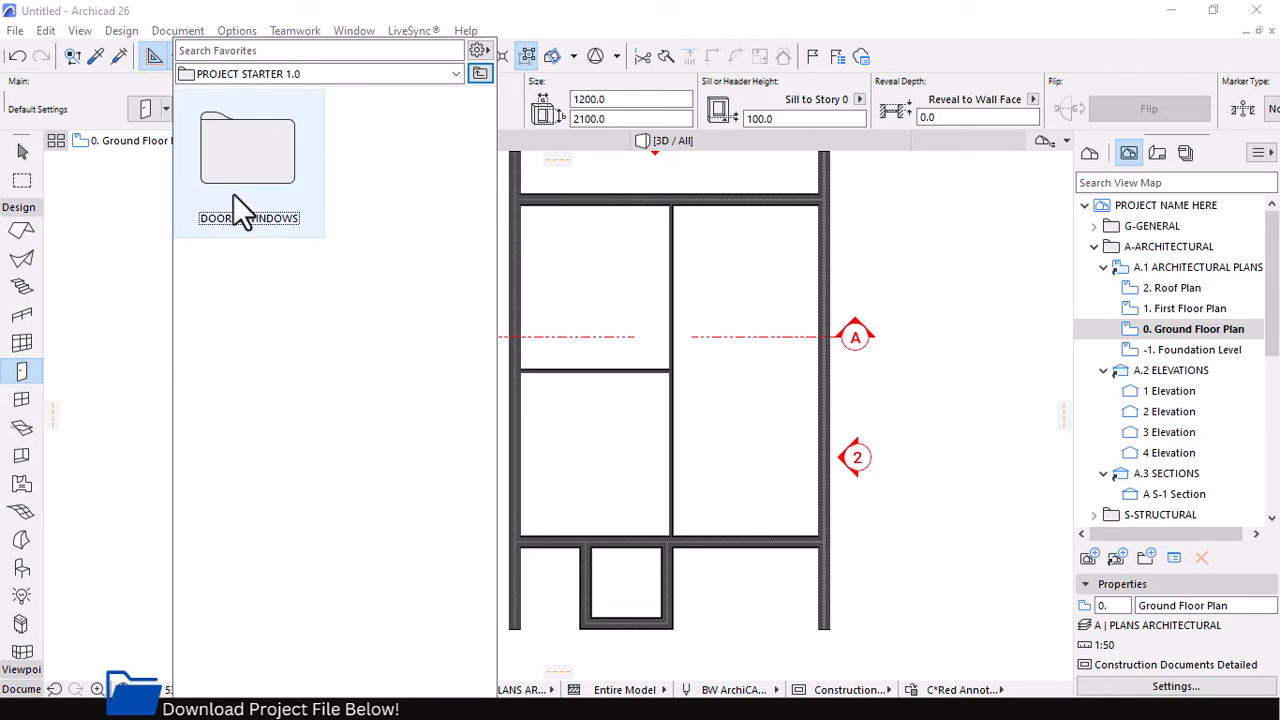
double_click(243, 157)
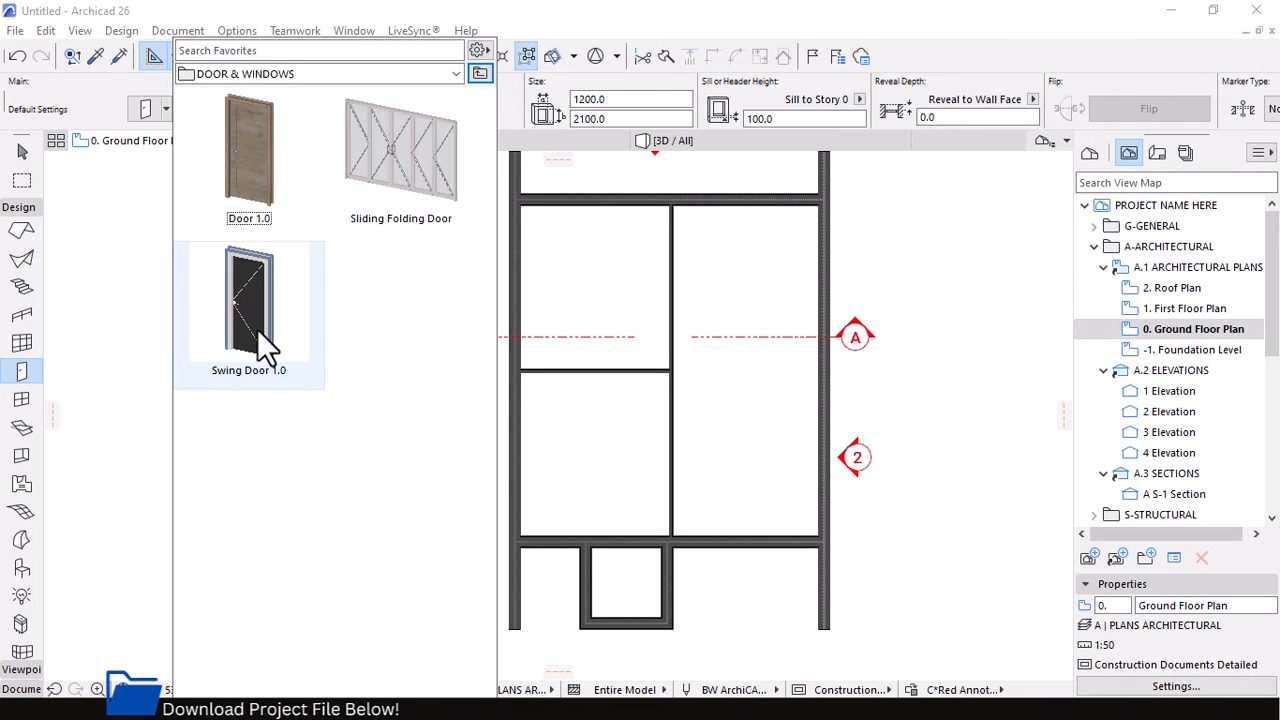
Load the Door 1.0 favorite, 900 by 2100, for the Door tool and look over its hinged door default settings
double_click(246, 190)
scroll(669, 371, "down", 3)
scroll(743, 503, "up", 5)
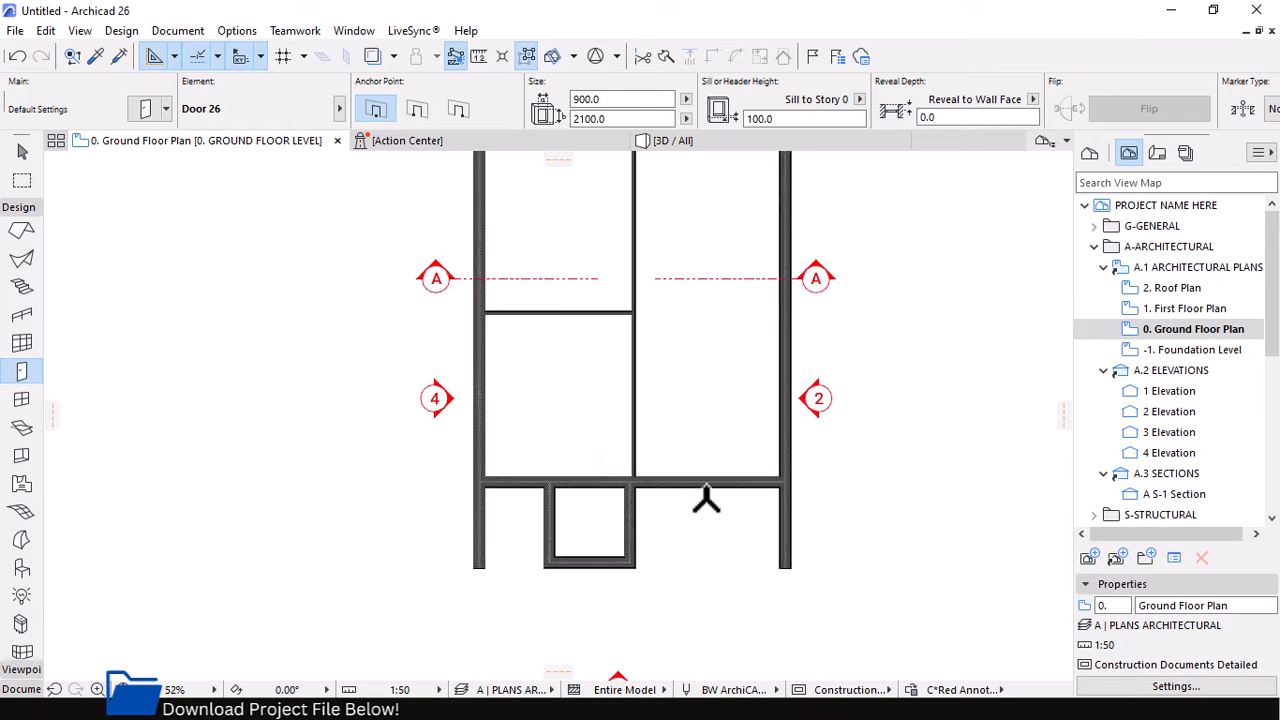
scroll(657, 371, "up", 4)
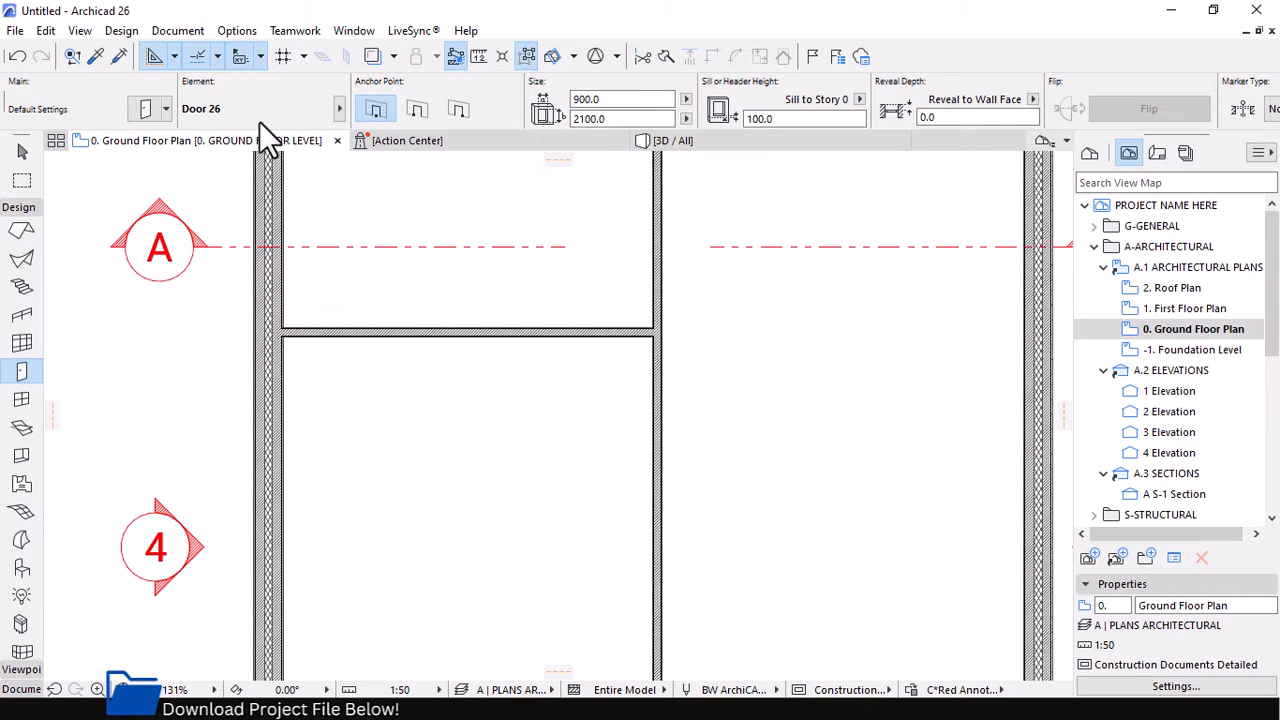
key("ctrl+t")
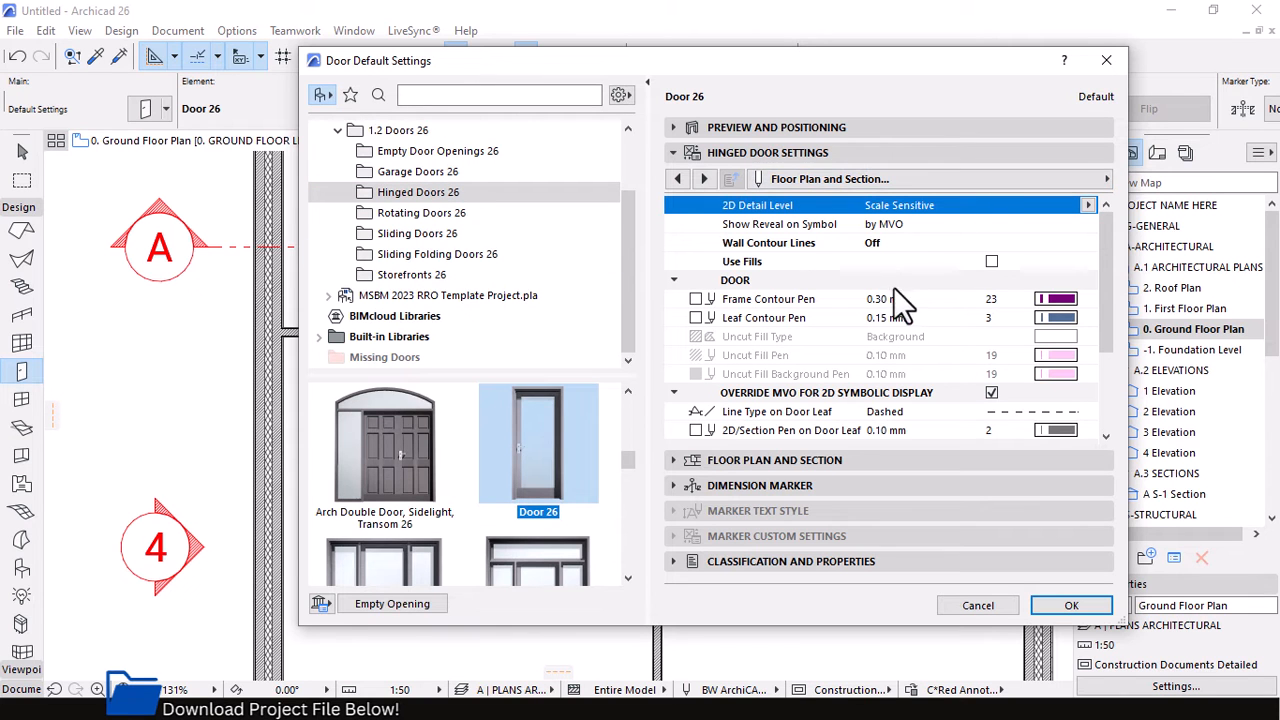
key("Escape")
Place a 900 by 2100 door in the vertical internal wall just below the horizontal partition, swinging into the lower-left room
scroll(715, 326, "down", 2)
scroll(610, 371, "up", 3)
left_click(712, 362)
left_click(610, 338)
scroll(717, 360, "up", 4)
scroll(800, 300, "down", 3)
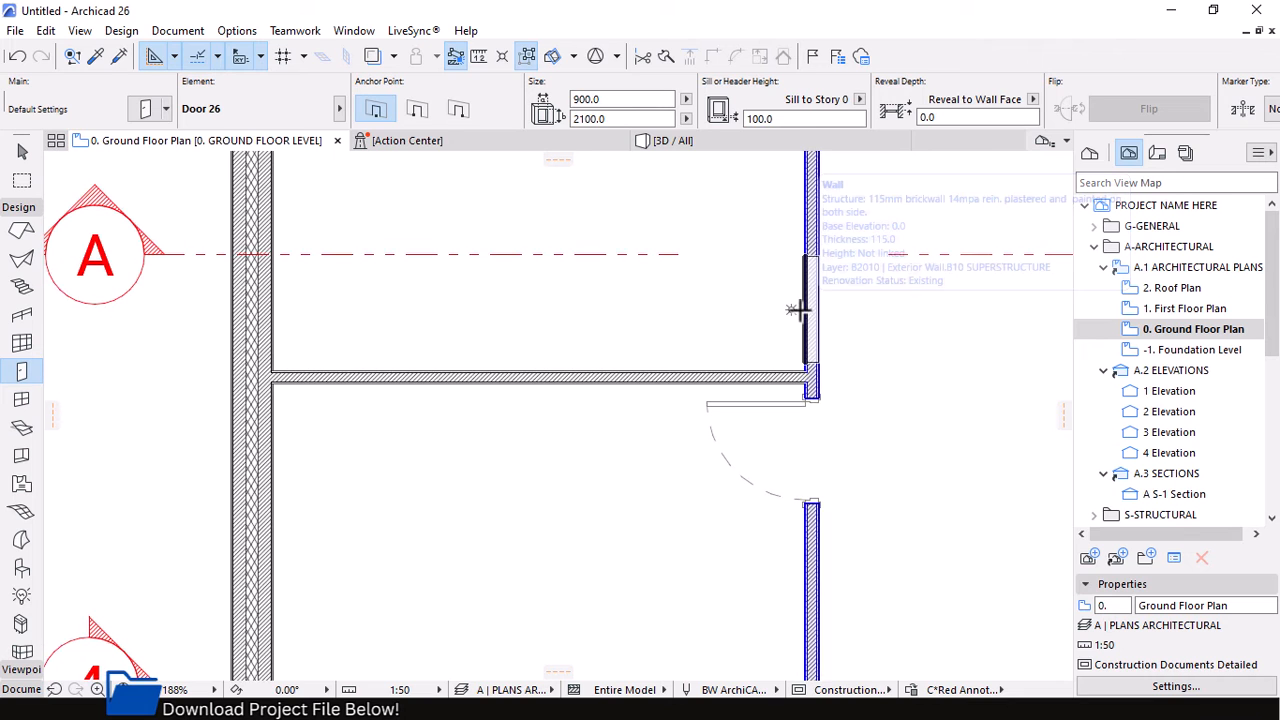
Place a second 900 by 2100 door just above the horizontal partition, mirroring the first and swinging into the upper-left room
left_click(797, 310)
scroll(663, 366, "down", 4)
scroll(660, 346, "up", 5)
scroll(750, 388, "up", 1)
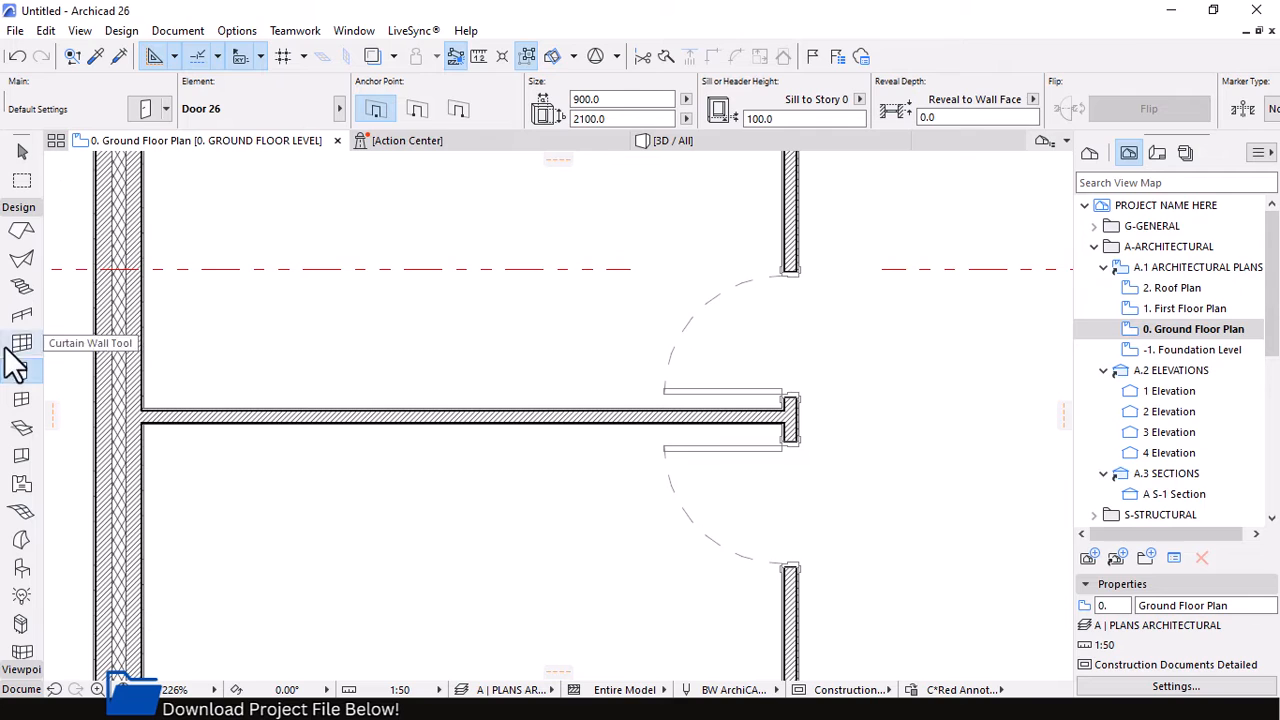
Start the Label tool with the Door Tag favorite from the ANNOTATION, TEXT LABELS folder of PROJECT STARTER 1.0
left_click(18, 208)
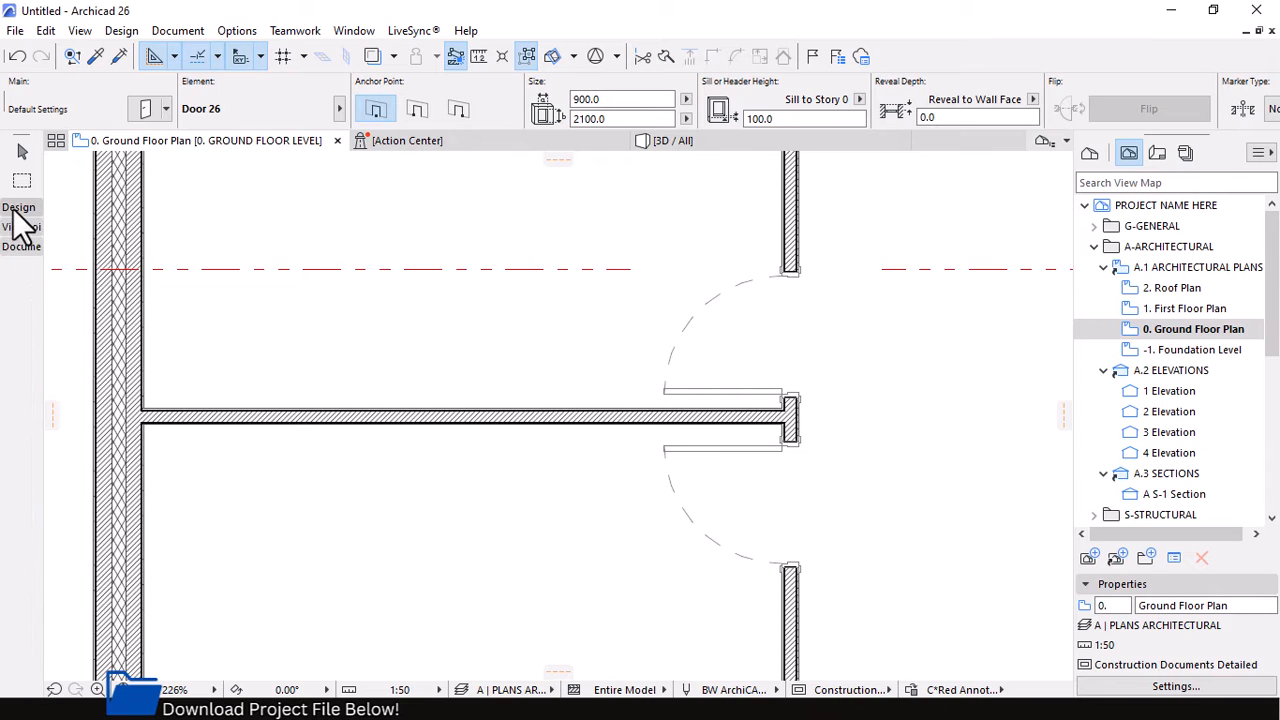
left_click(22, 248)
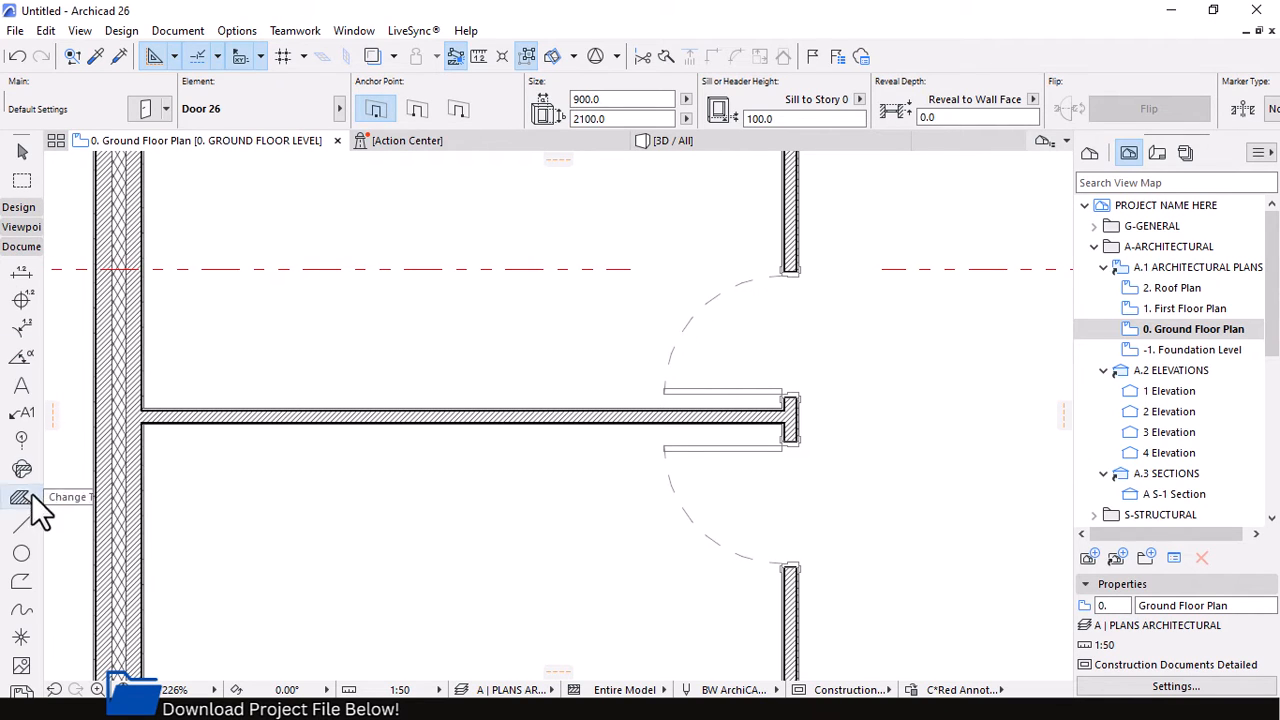
left_click(22, 413)
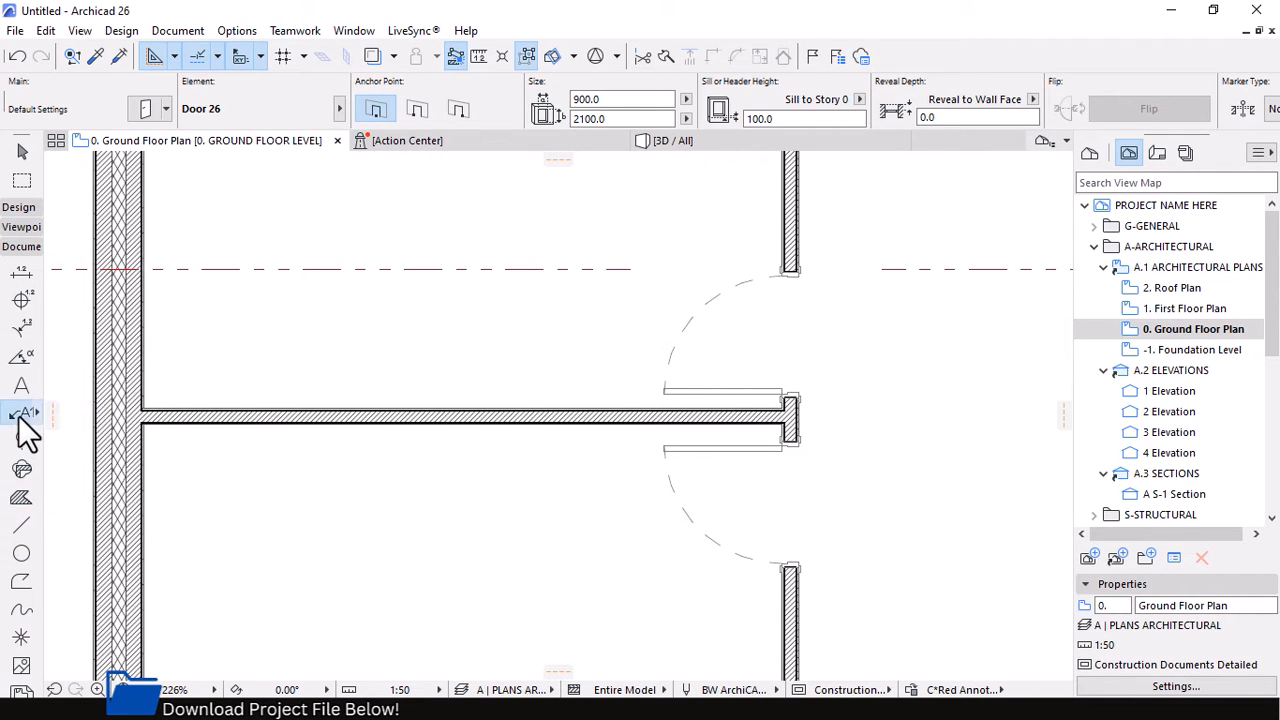
left_click(163, 108)
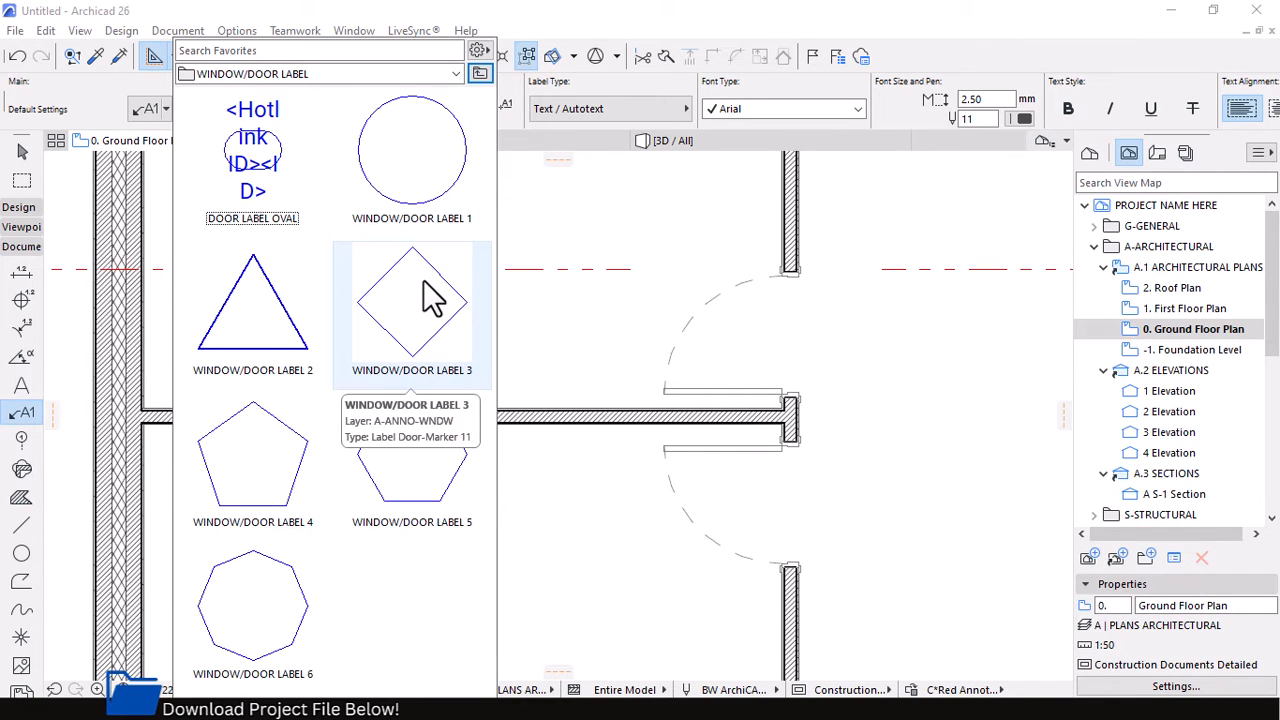
left_click(482, 73)
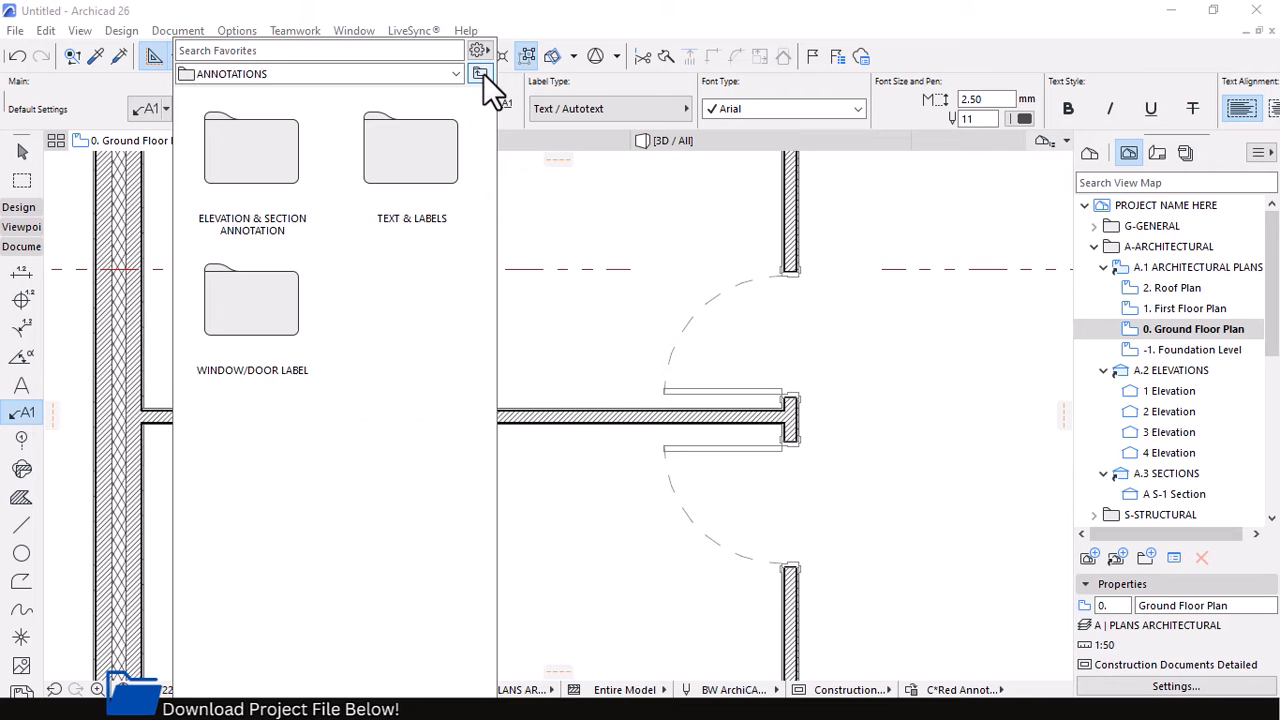
left_click(482, 73)
double_click(237, 300)
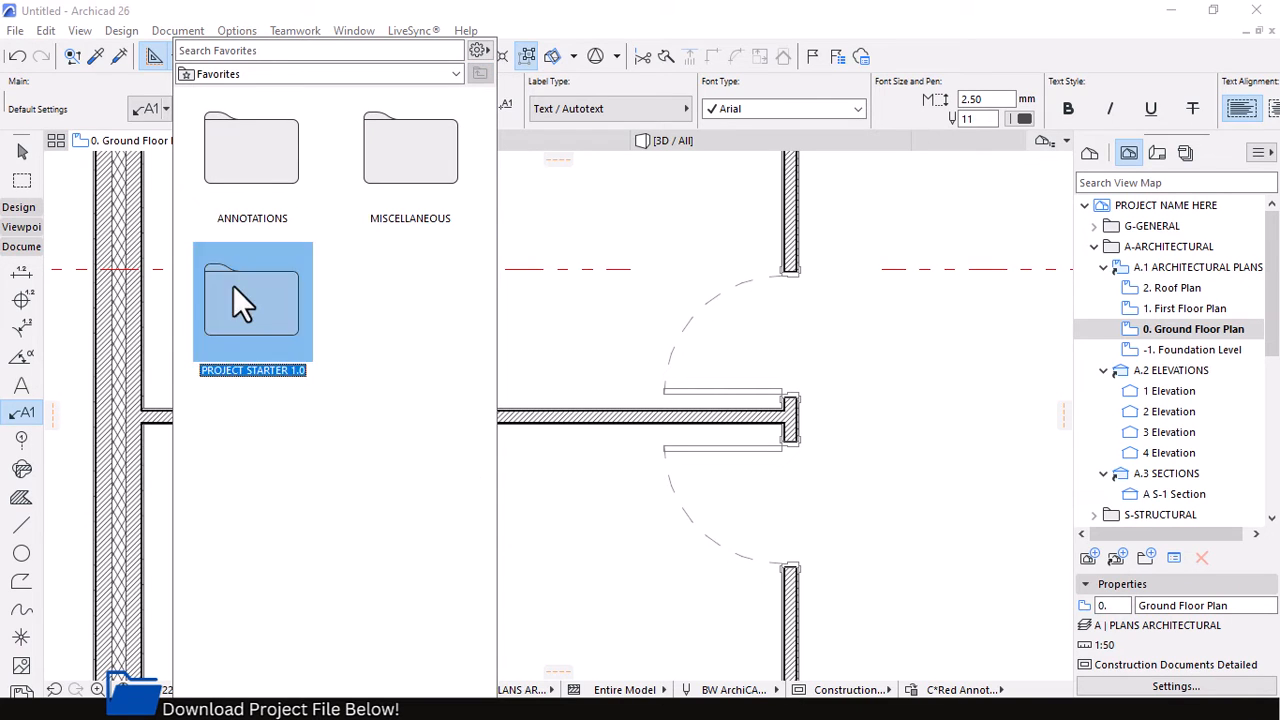
double_click(235, 130)
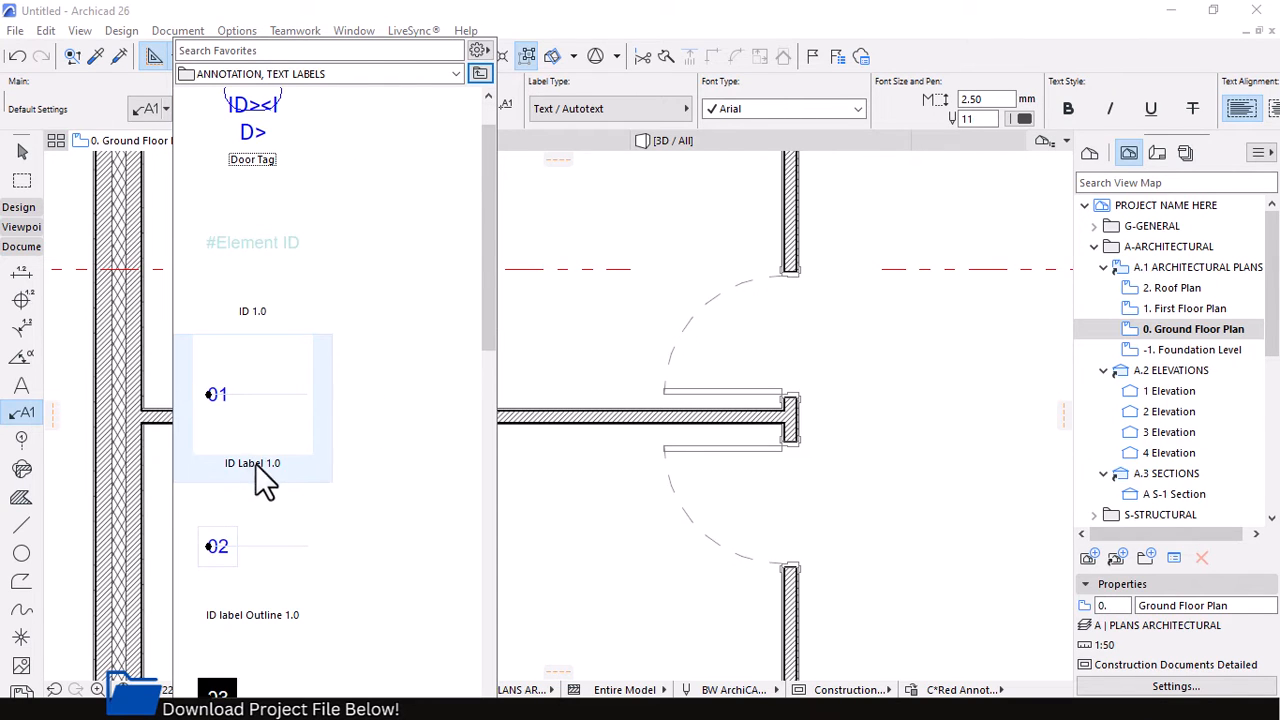
scroll(270, 520, "down", 5)
scroll(251, 551, "down", 10)
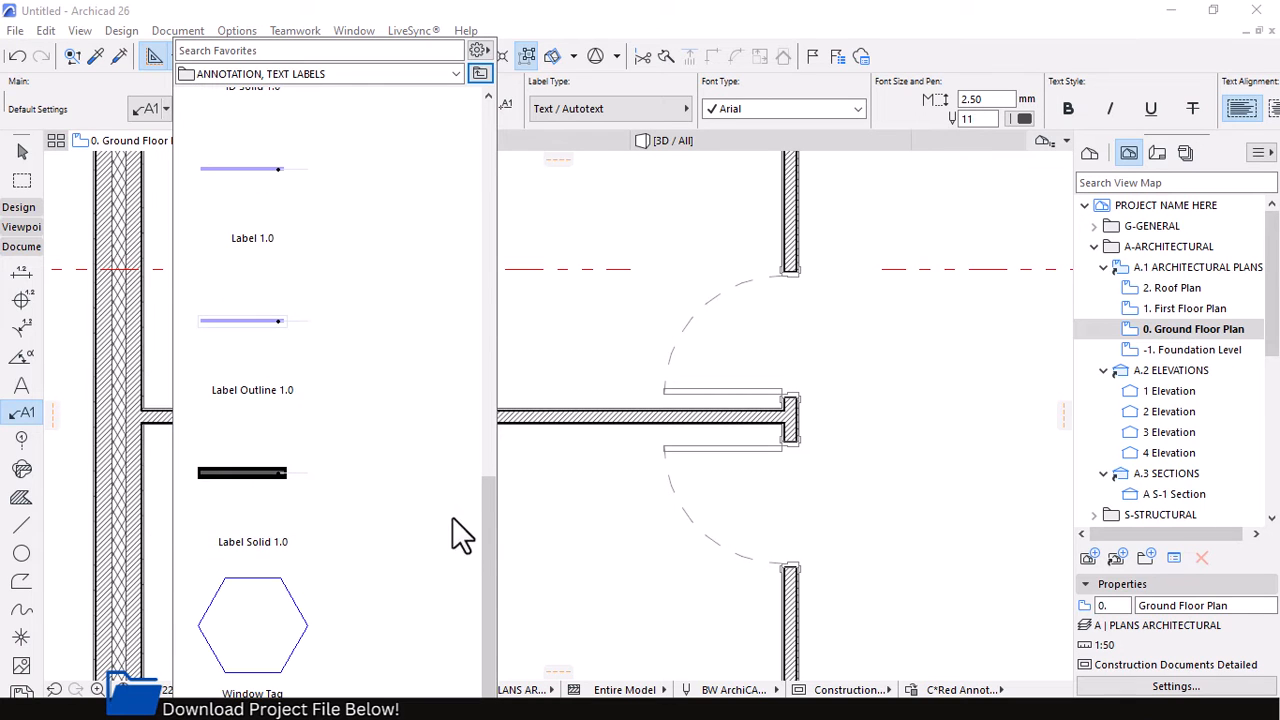
left_click_drag(494, 530, 480, 166)
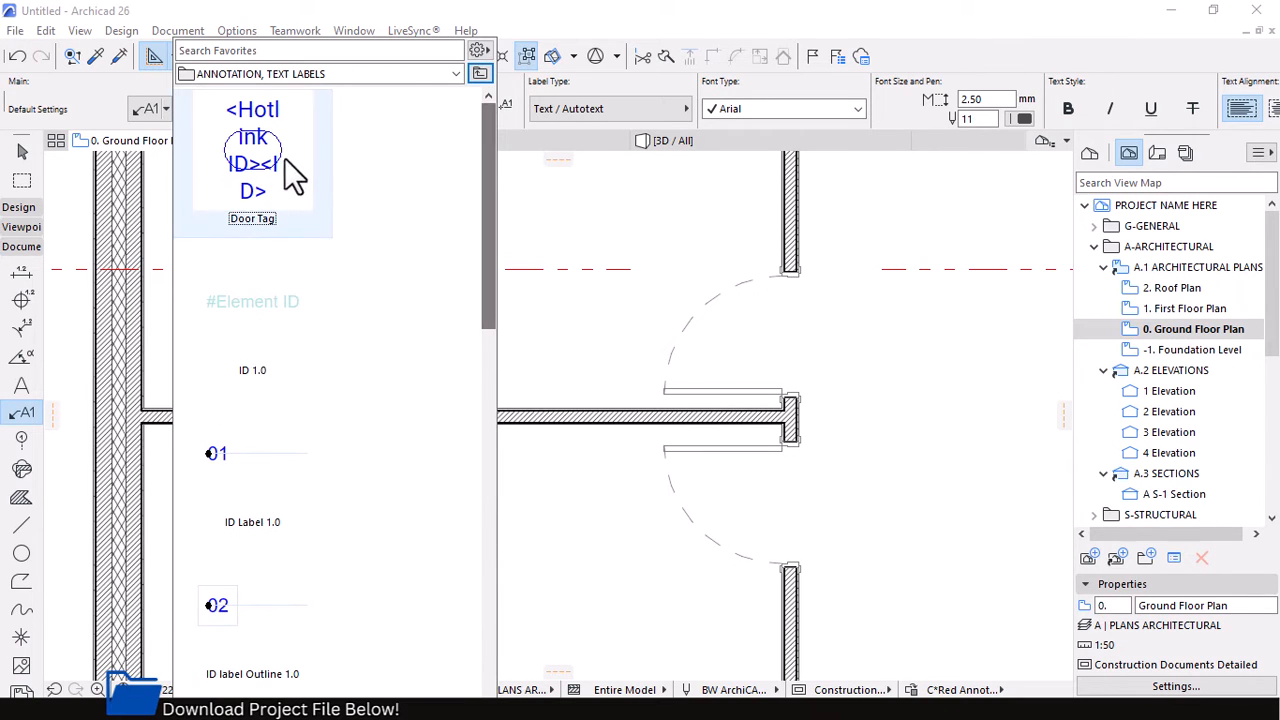
left_click(240, 160)
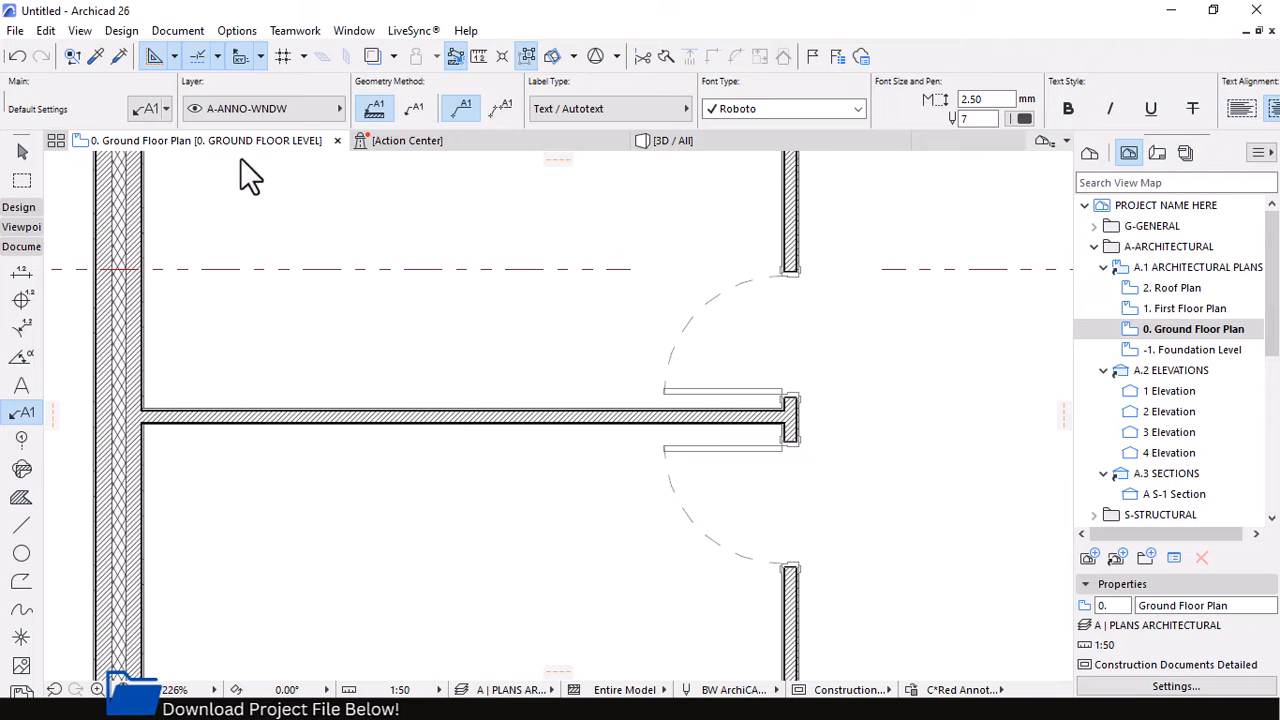
Attach a door tag to each of the two new internal doors
left_click(663, 447)
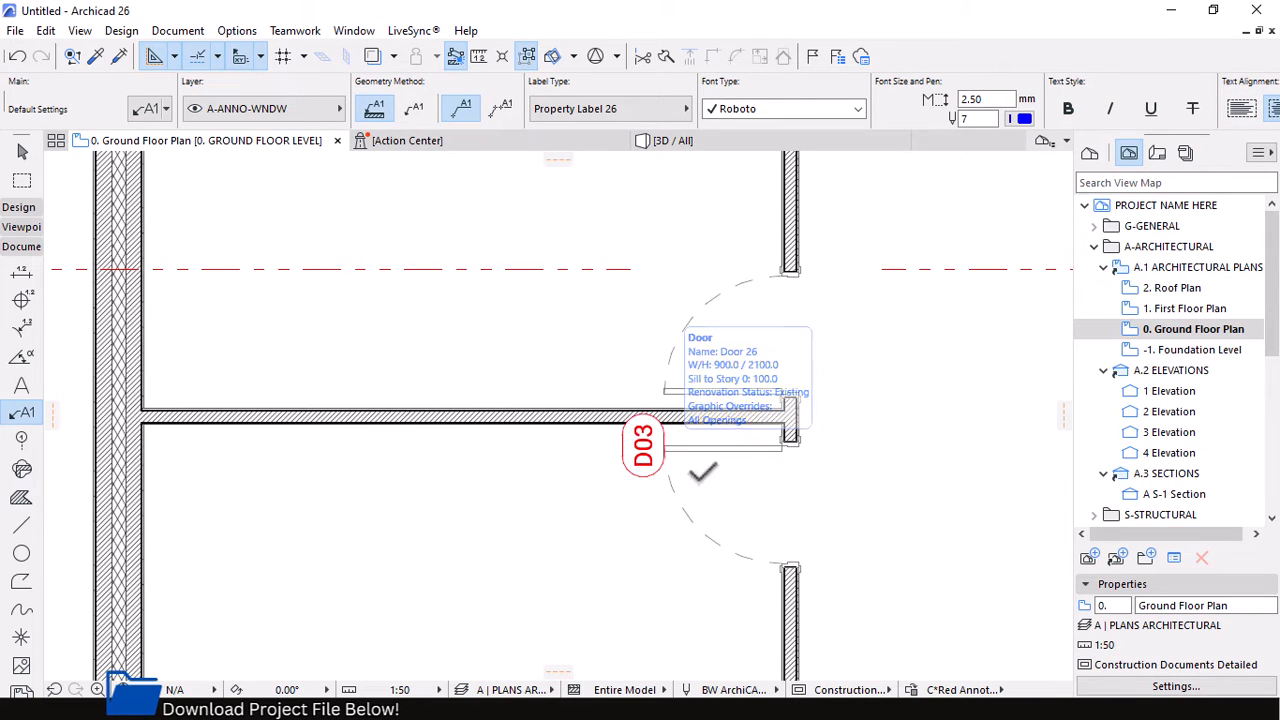
left_click(660, 389)
scroll(835, 589, "up", 2)
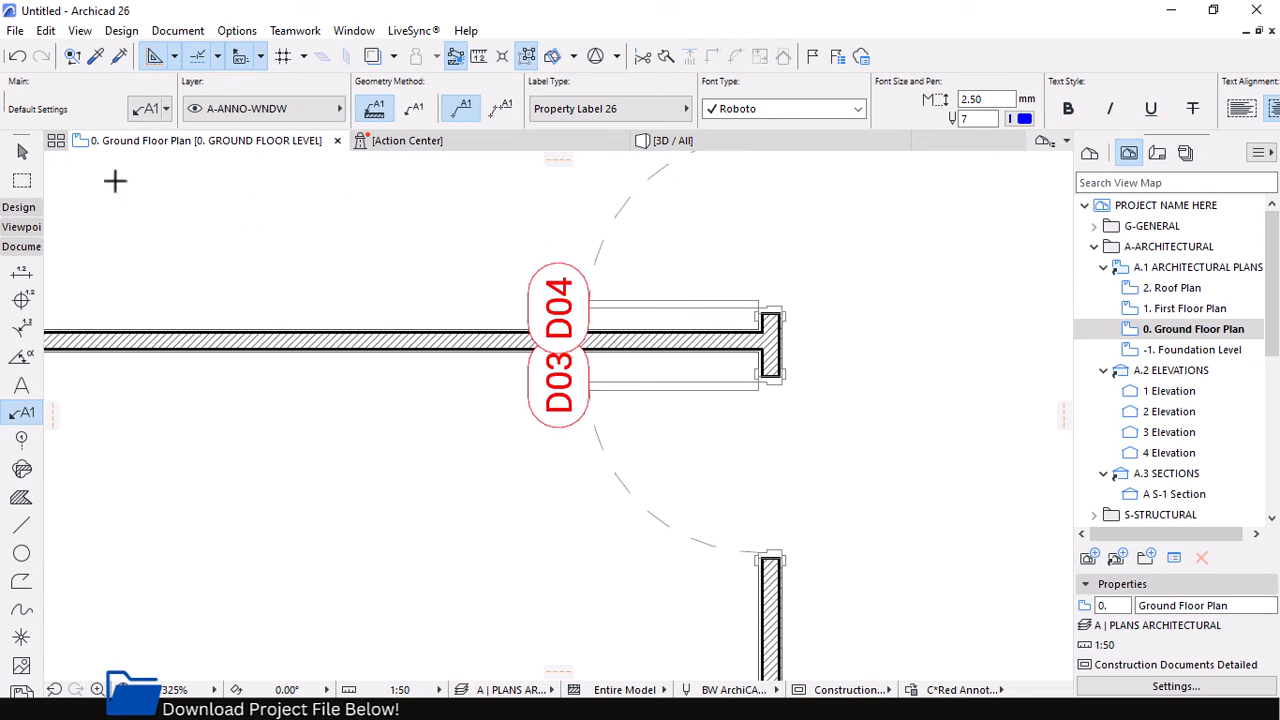
Move the D04 and D03 tags off the horizontal partition, each about 1000 mm into its own door opening
left_click(22, 150)
left_click(582, 318)
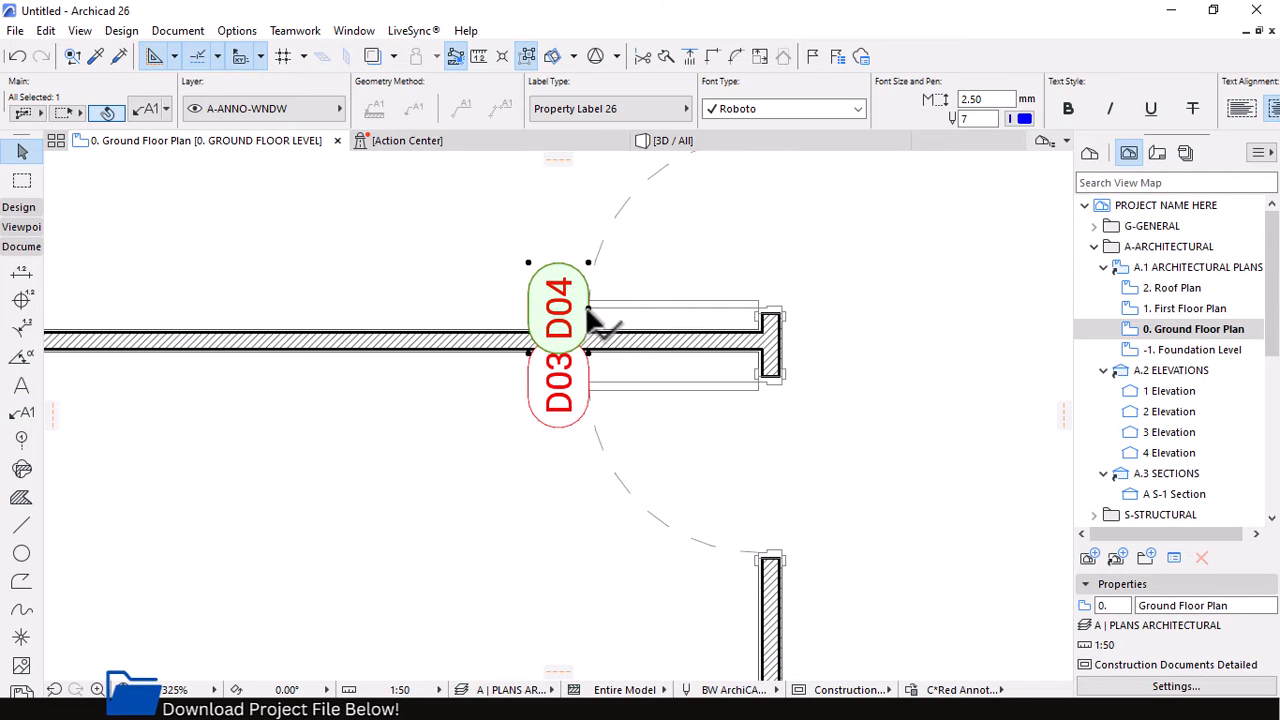
left_click(590, 312)
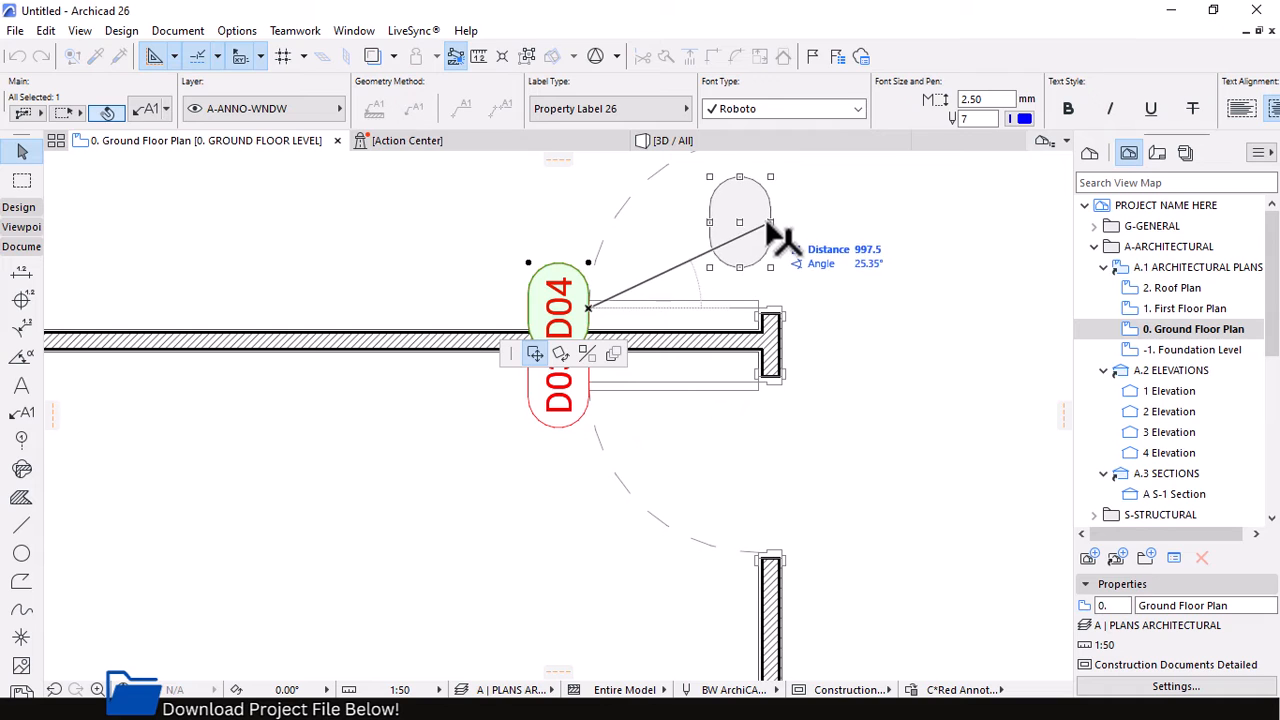
left_click(775, 245)
left_click(590, 382)
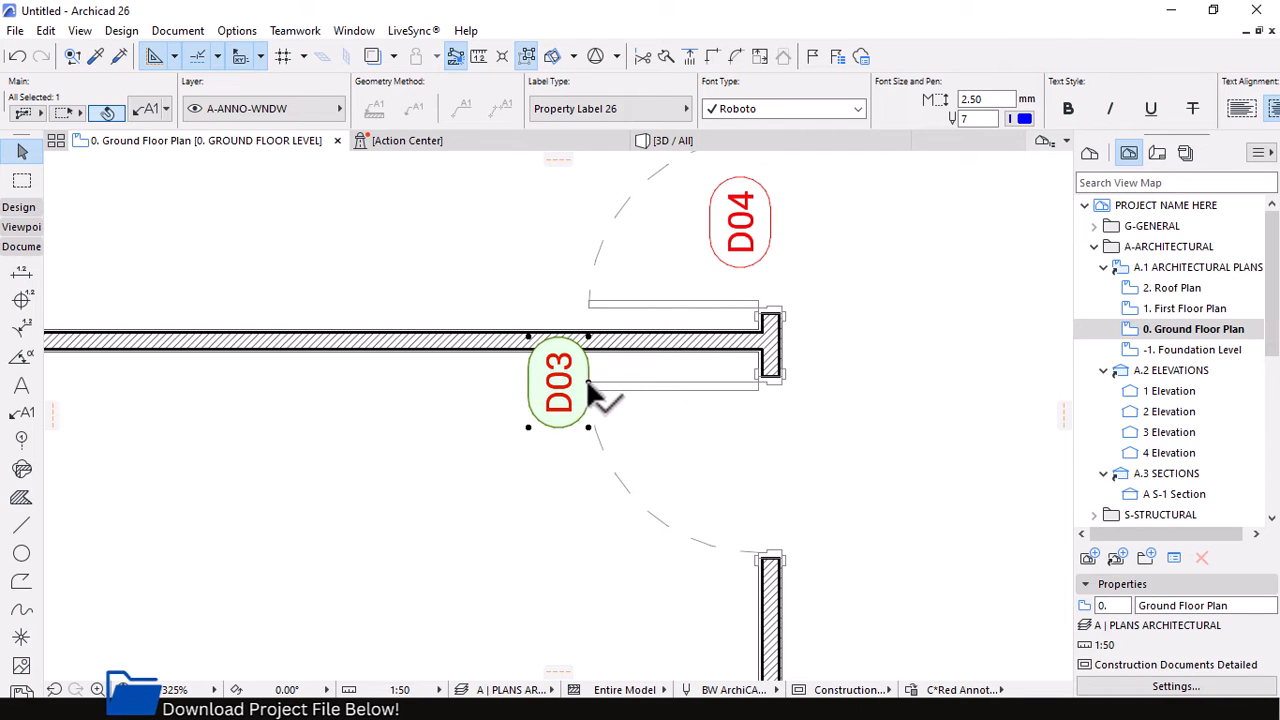
left_click(588, 383)
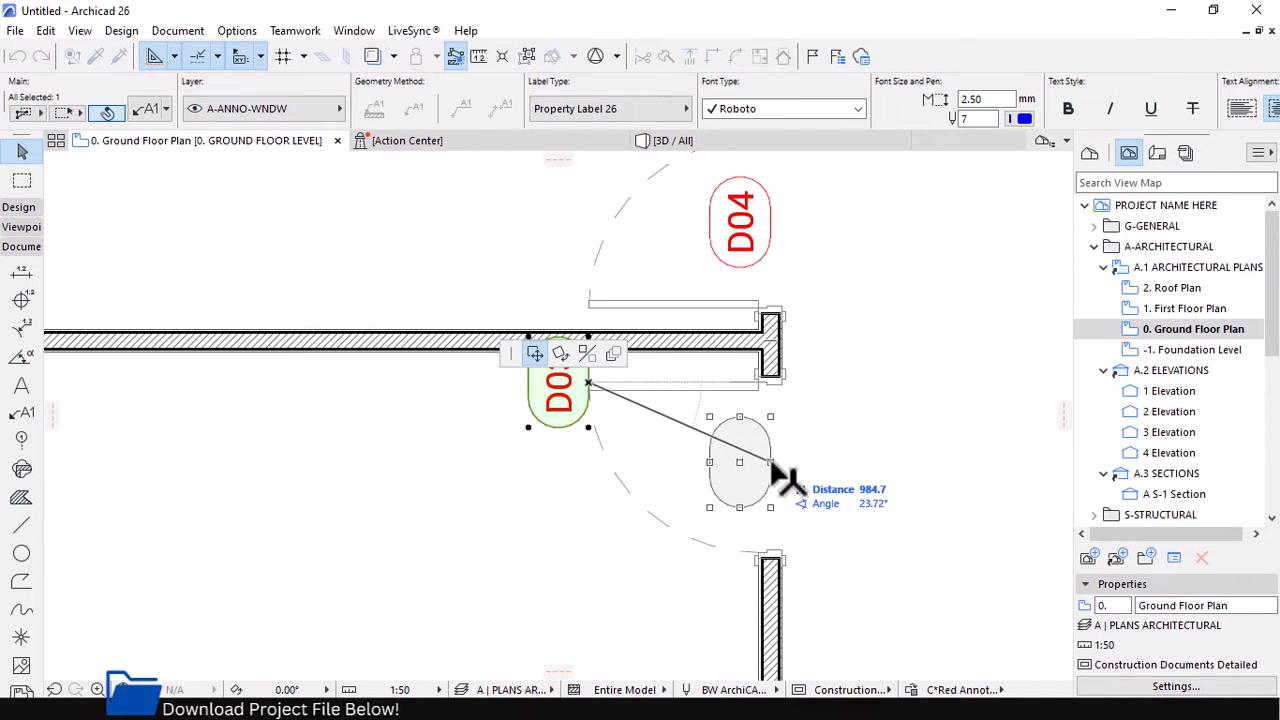
left_click(780, 460)
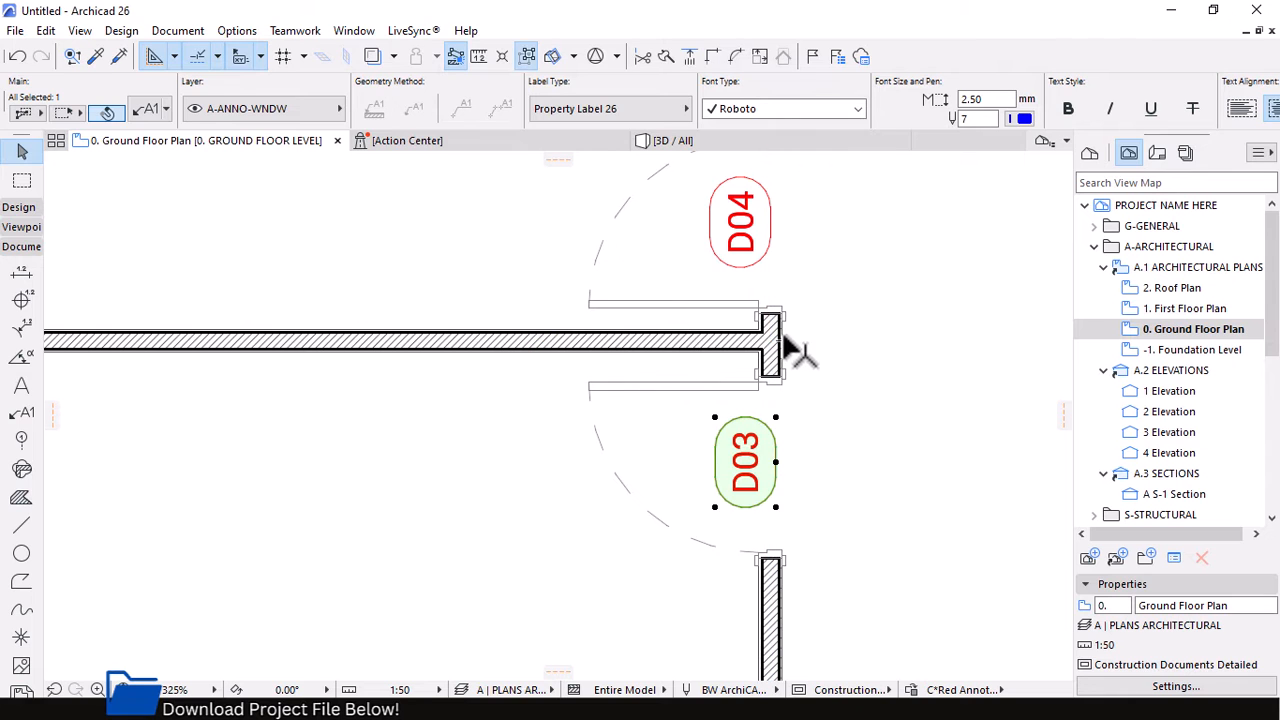
scroll(795, 355, "up", 1)
scroll(795, 358, "down", 2)
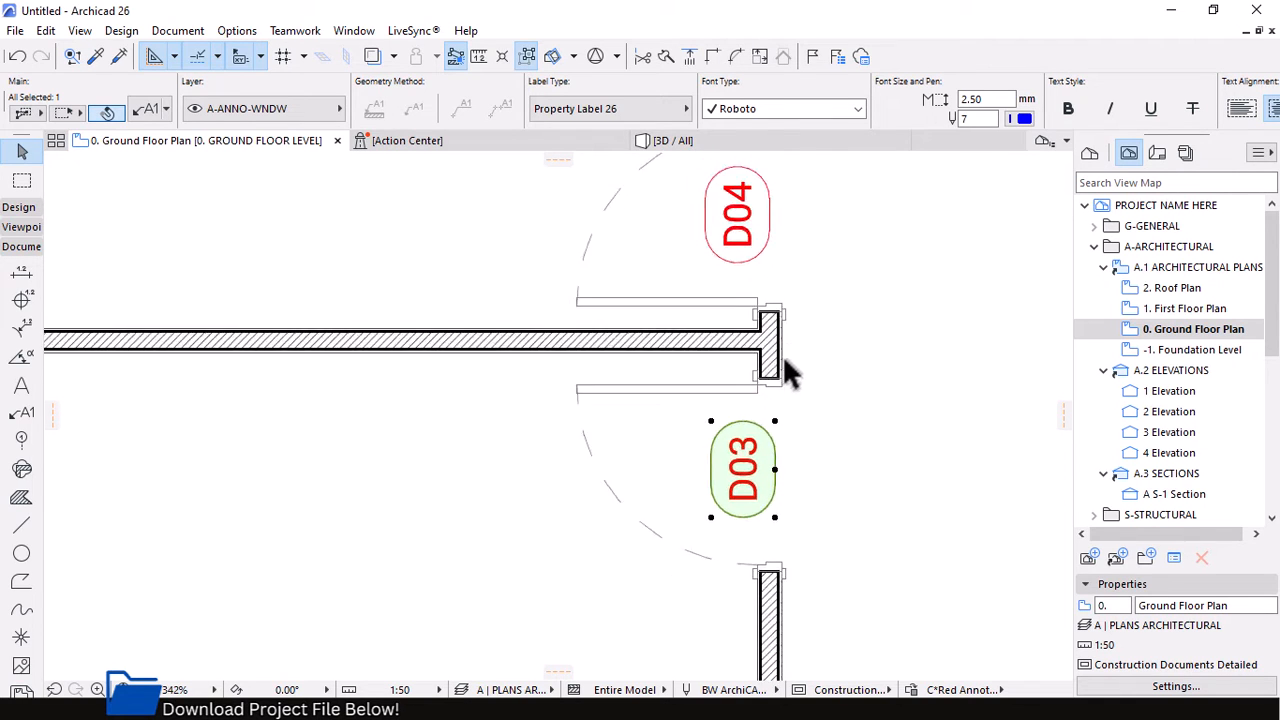
Shift the D04 tag slightly so it lines up vertically with the D03 tag, and deselect it
left_click(766, 275)
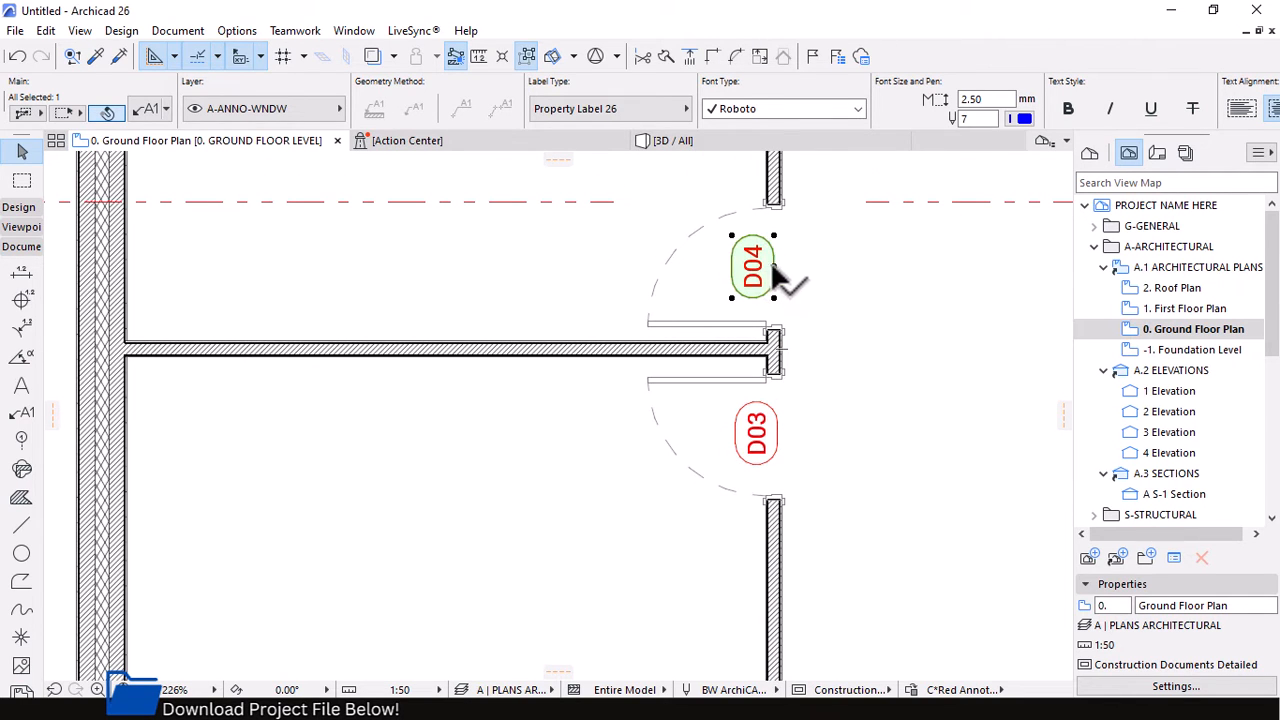
left_click(775, 275)
scroll(777, 280, "up", 3)
scroll(790, 278, "down", 5)
key("Escape")
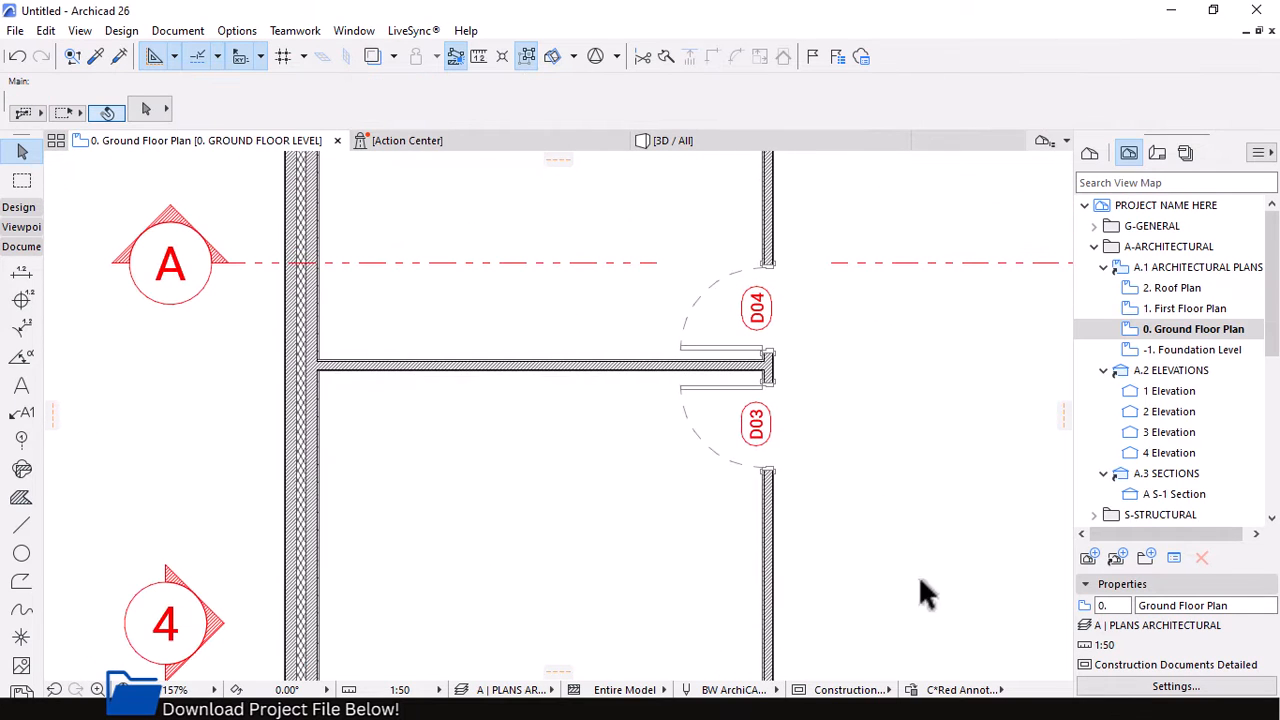
Try the graphic overrides C*Cyan Annotation - Black Cut + Cover and Black/White - Fill Cut + No Cover, Furniture Grey on the plan
left_click(962, 689)
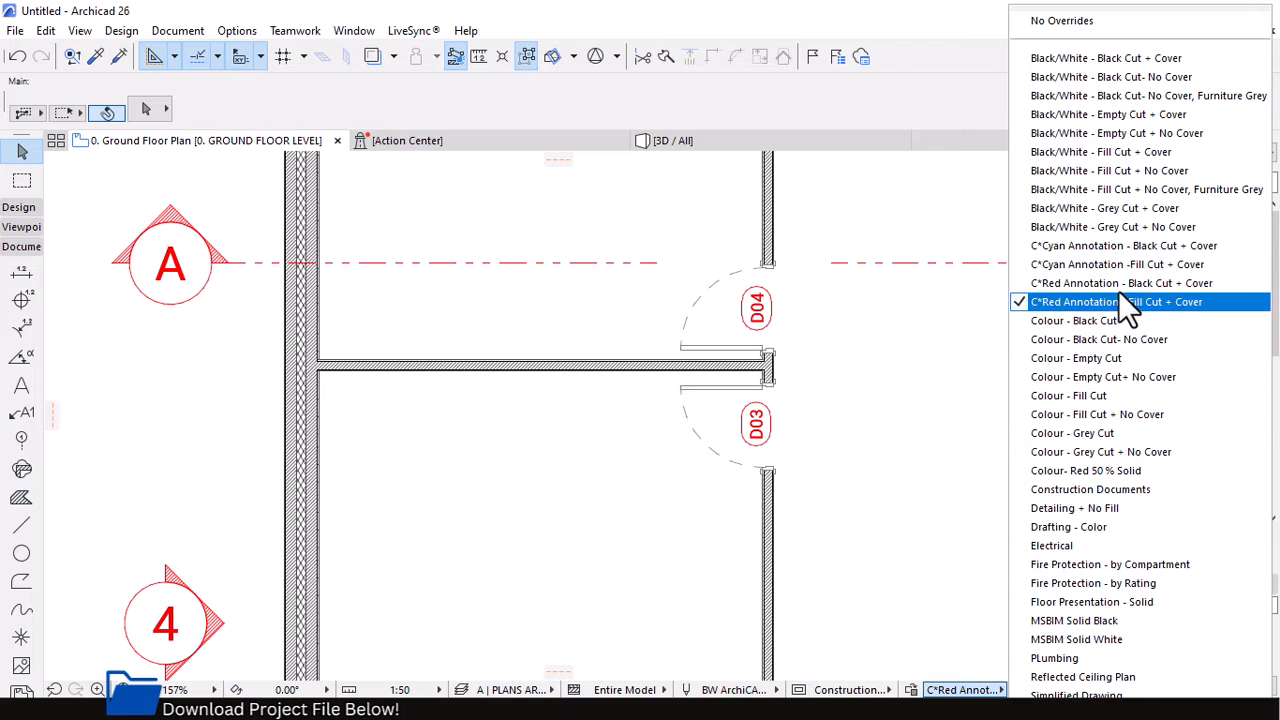
left_click(1074, 250)
scroll(714, 349, "up", 3)
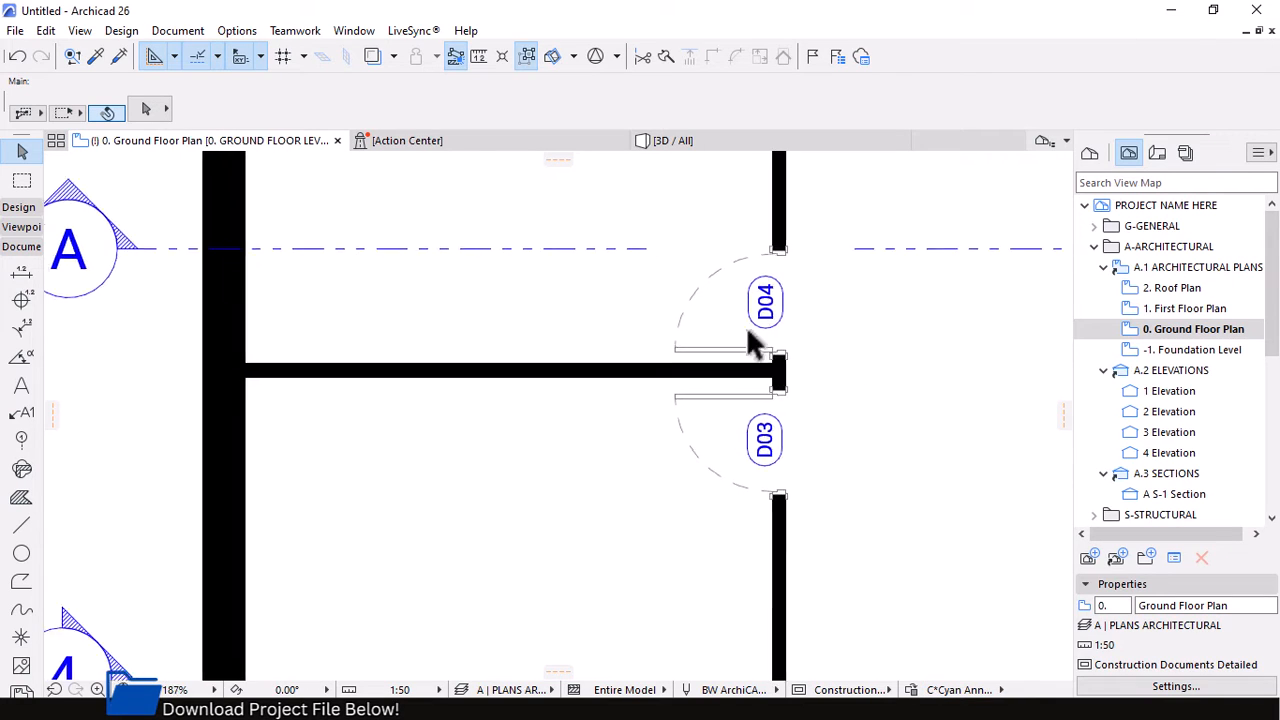
left_click(962, 689)
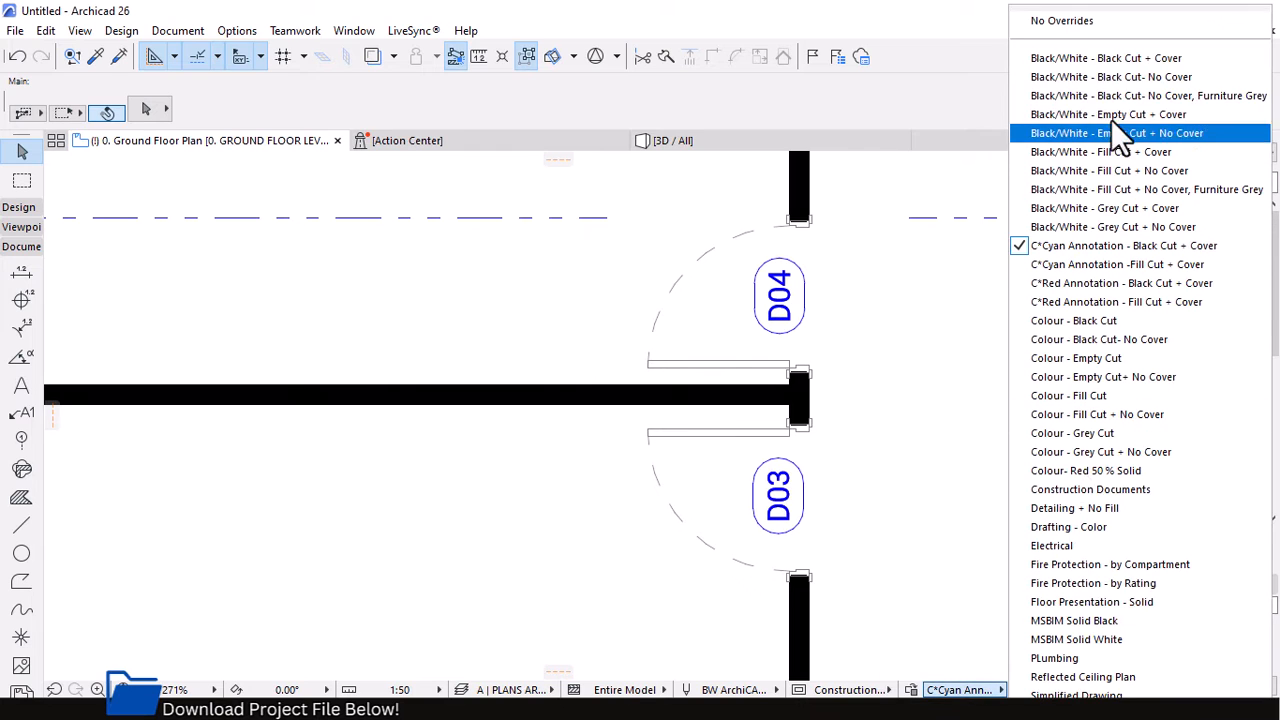
left_click(1113, 189)
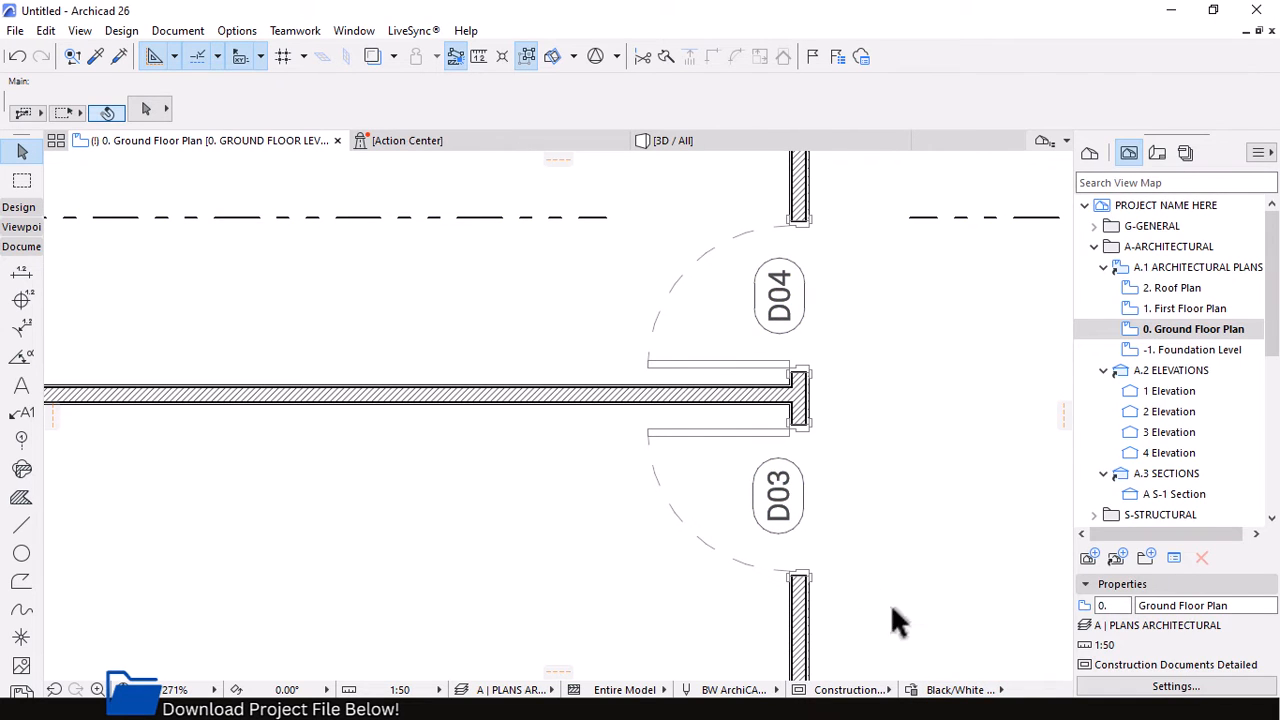
Set the plan's graphic override back to C*Red Annotation - Fill Cut + Cover
left_click(958, 689)
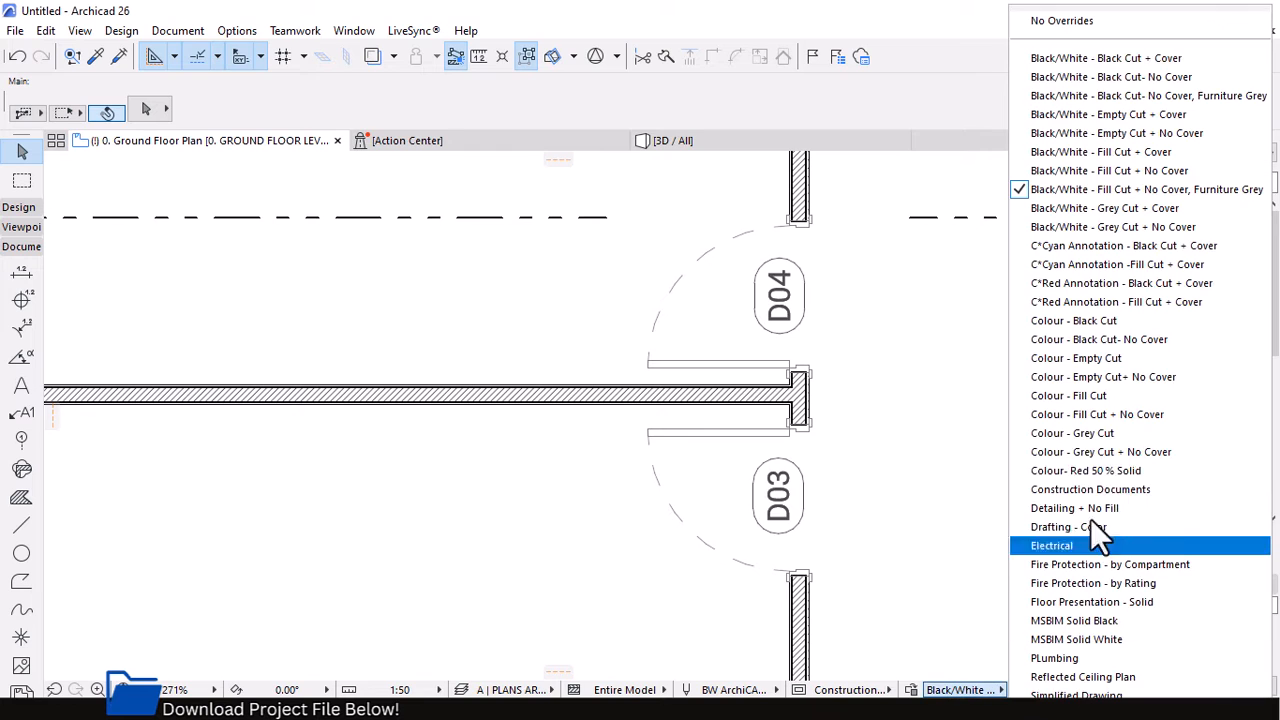
left_click(1083, 300)
scroll(743, 314, "down", 6)
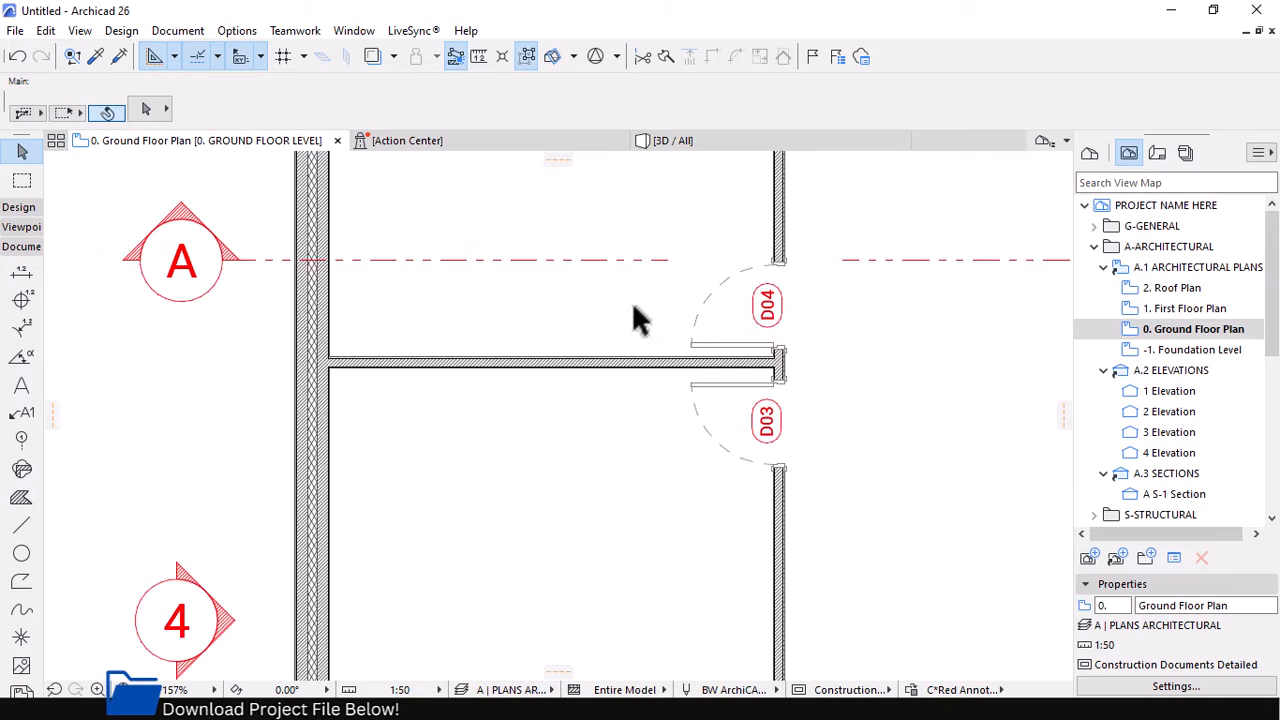
Place a Sliding Folding Door favourite in the lower exterior wall of the right-hand room, opening outwards
scroll(612, 306, "down", 4)
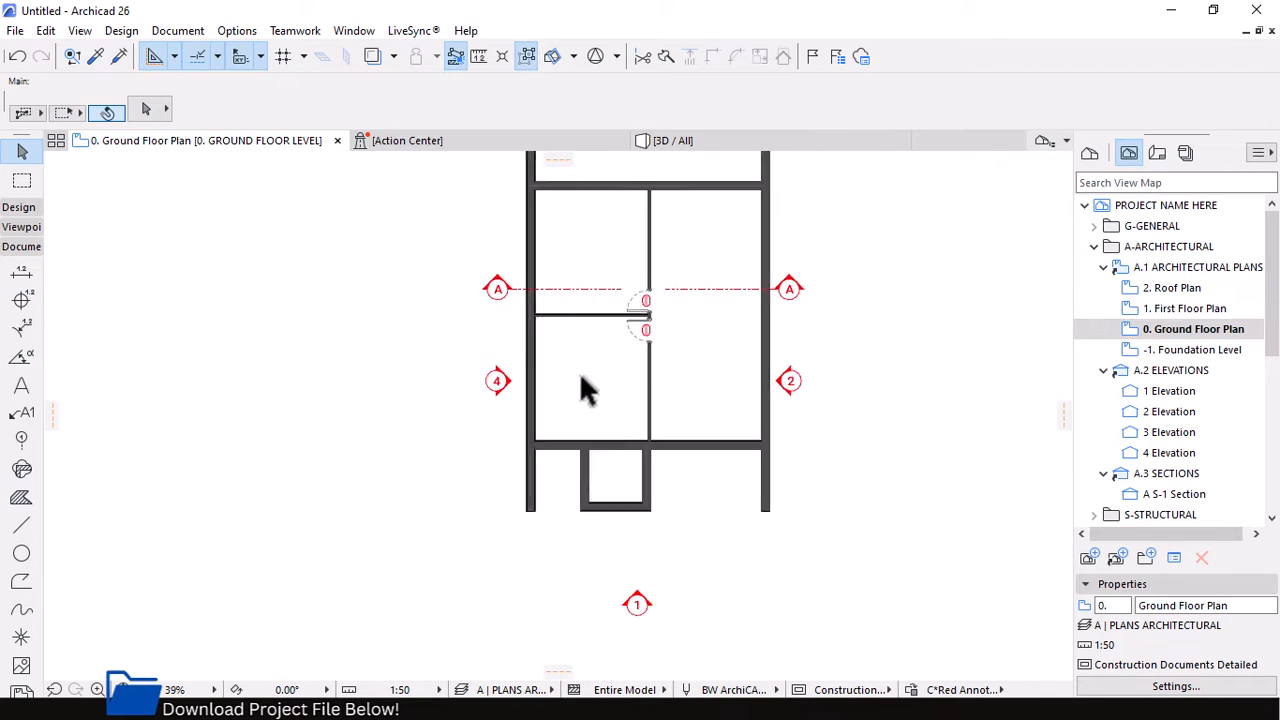
scroll(743, 386, "up", 6)
scroll(609, 314, "down", 5)
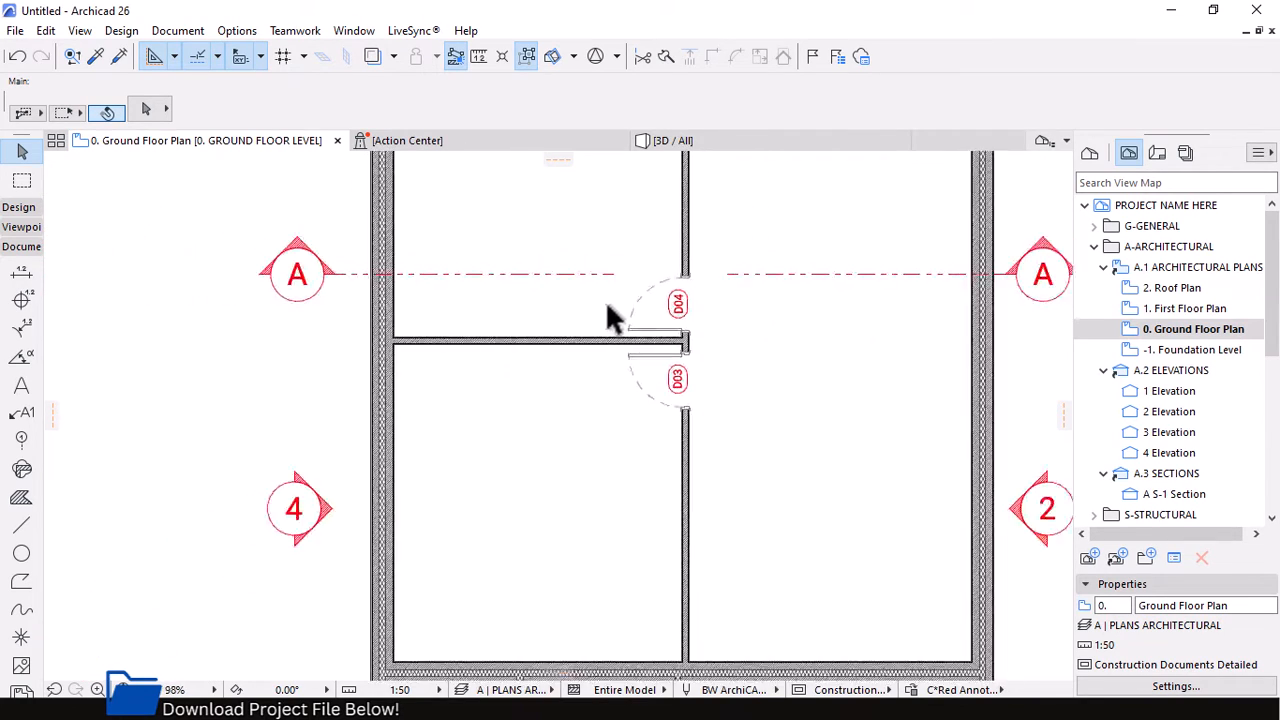
scroll(750, 530, "up", 2)
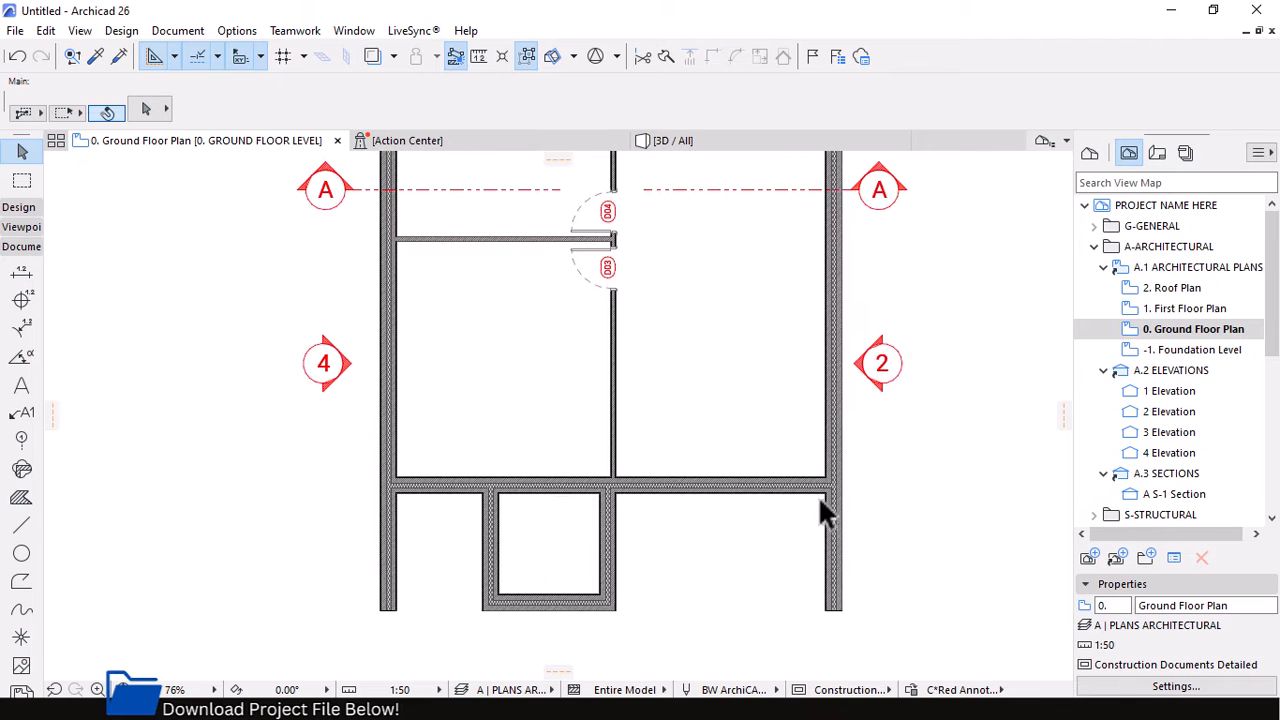
left_click(16, 209)
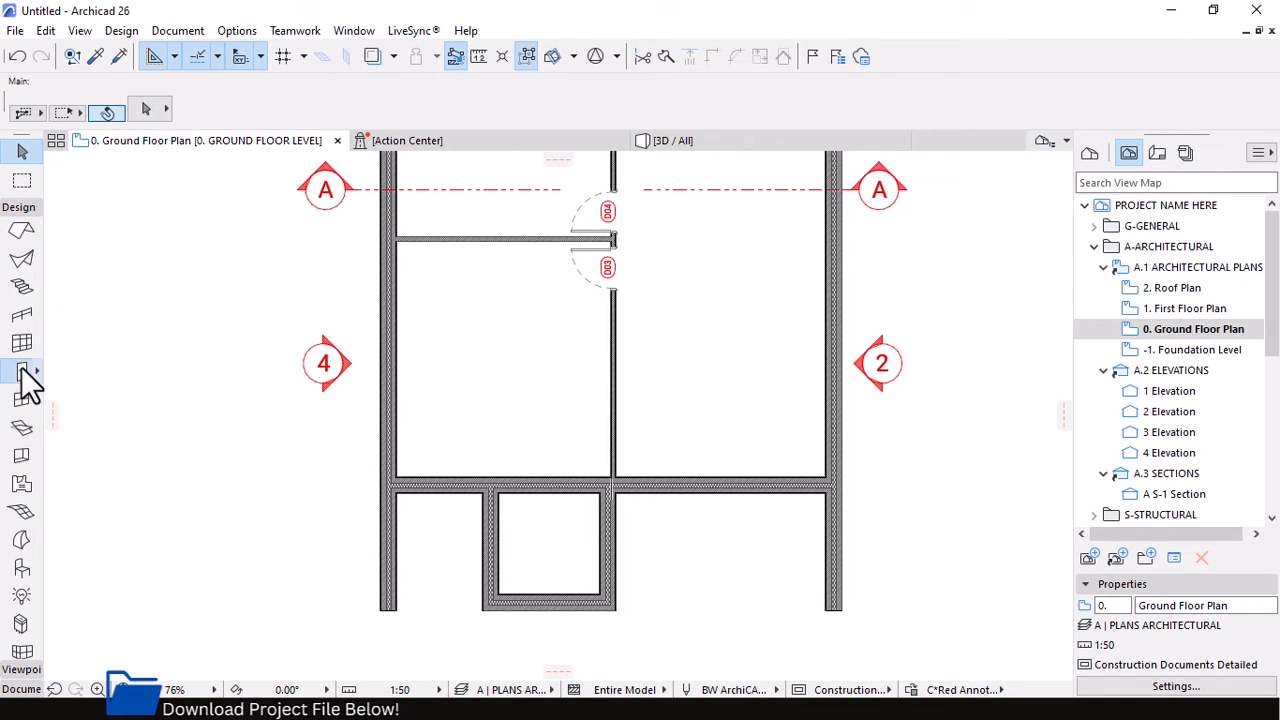
left_click(22, 371)
left_click(166, 109)
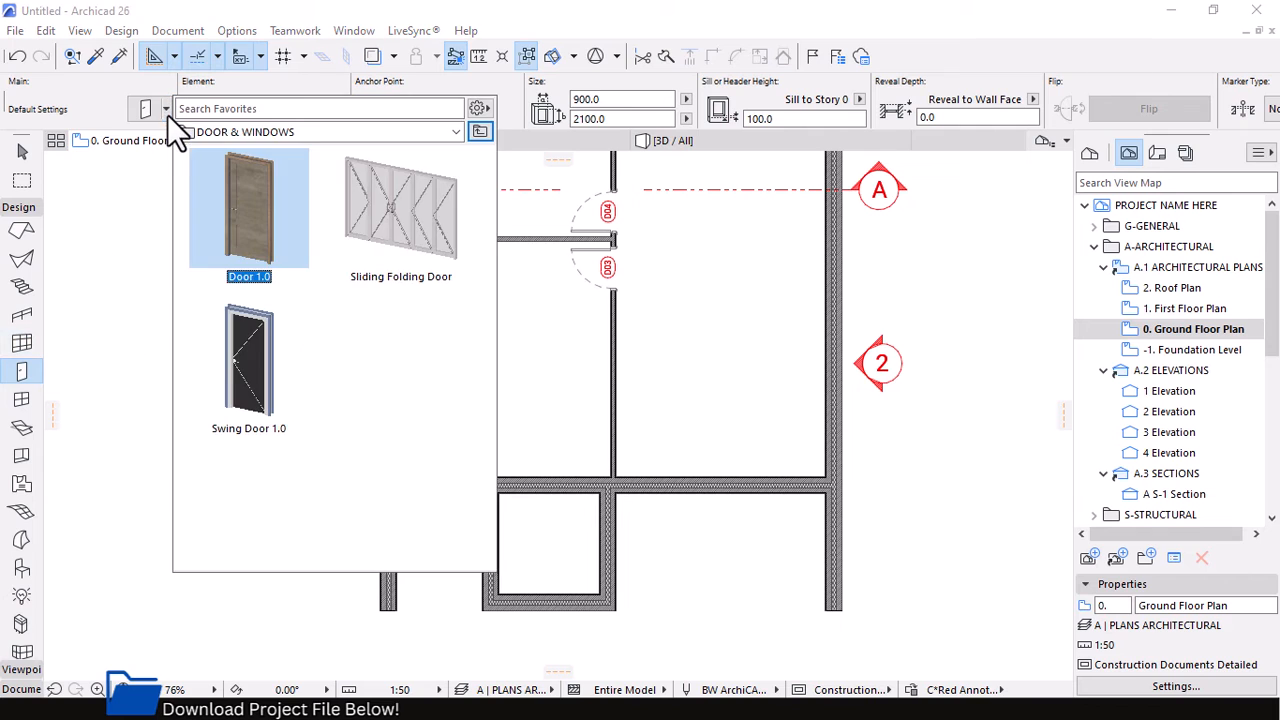
left_click(380, 240)
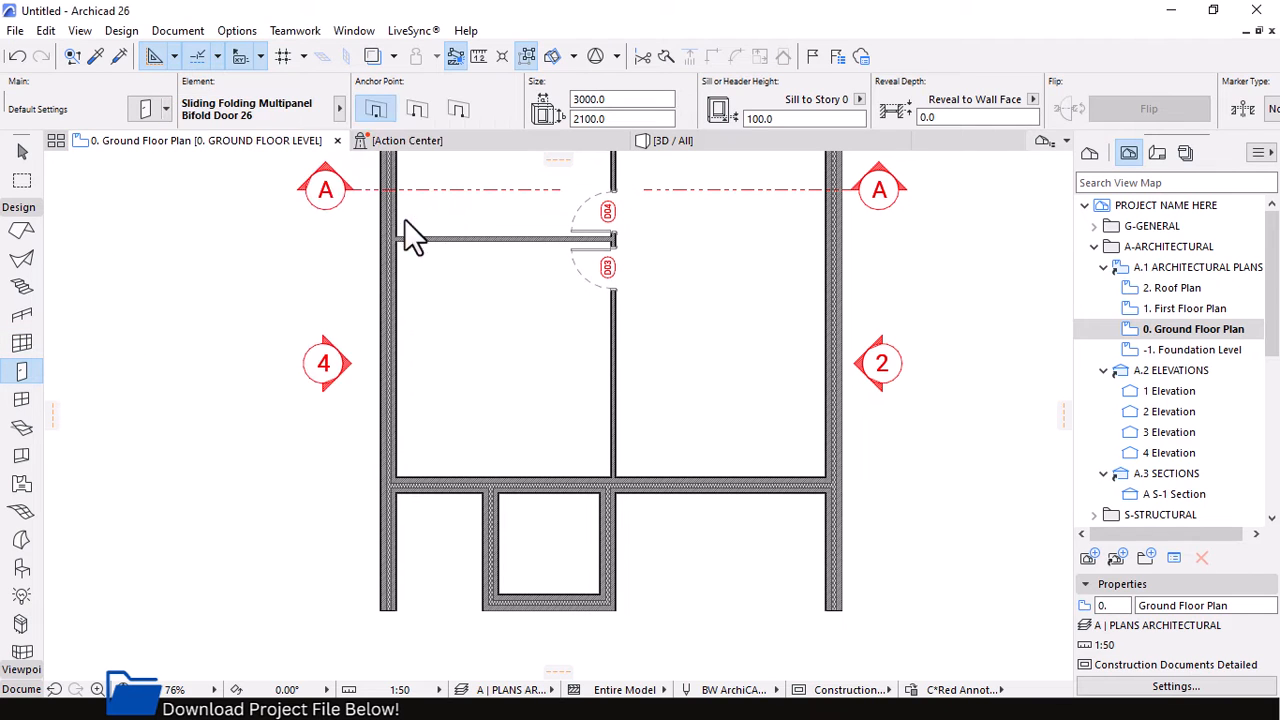
left_click(710, 515)
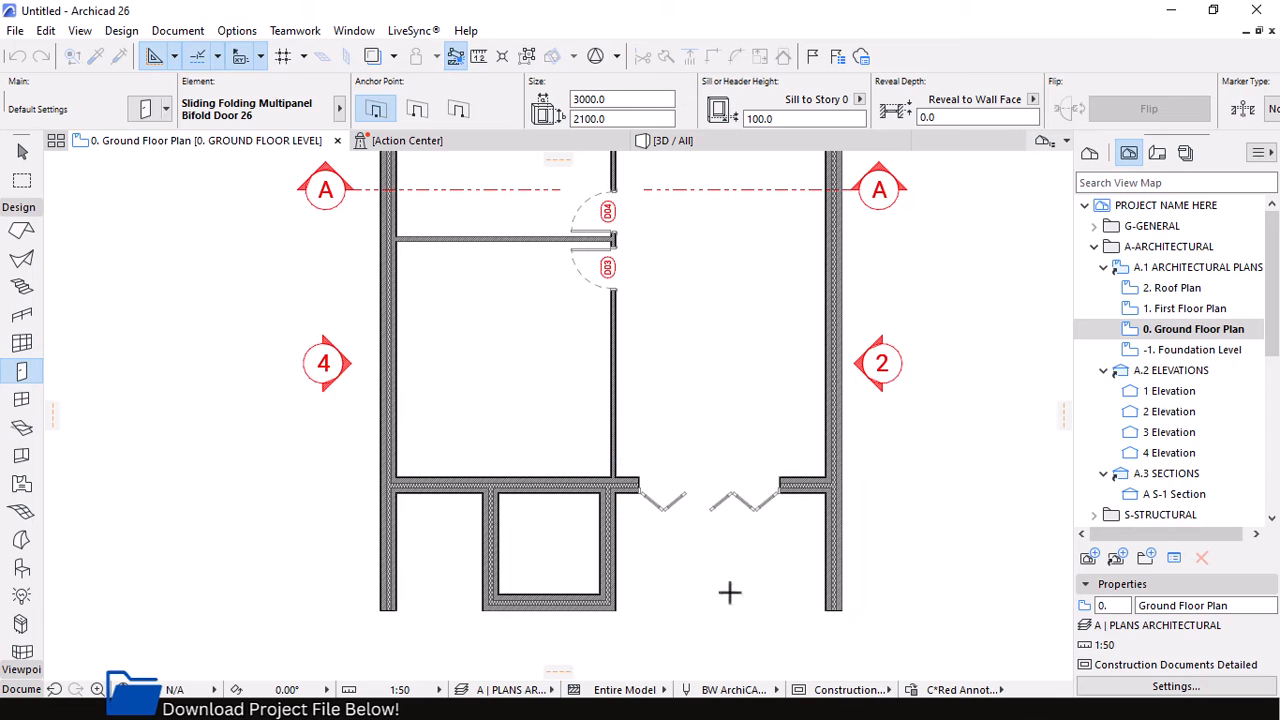
Set the width of the newly placed sliding folding door to 4000 mm
scroll(727, 582, "up", 5)
scroll(789, 390, "down", 3)
left_click(840, 340)
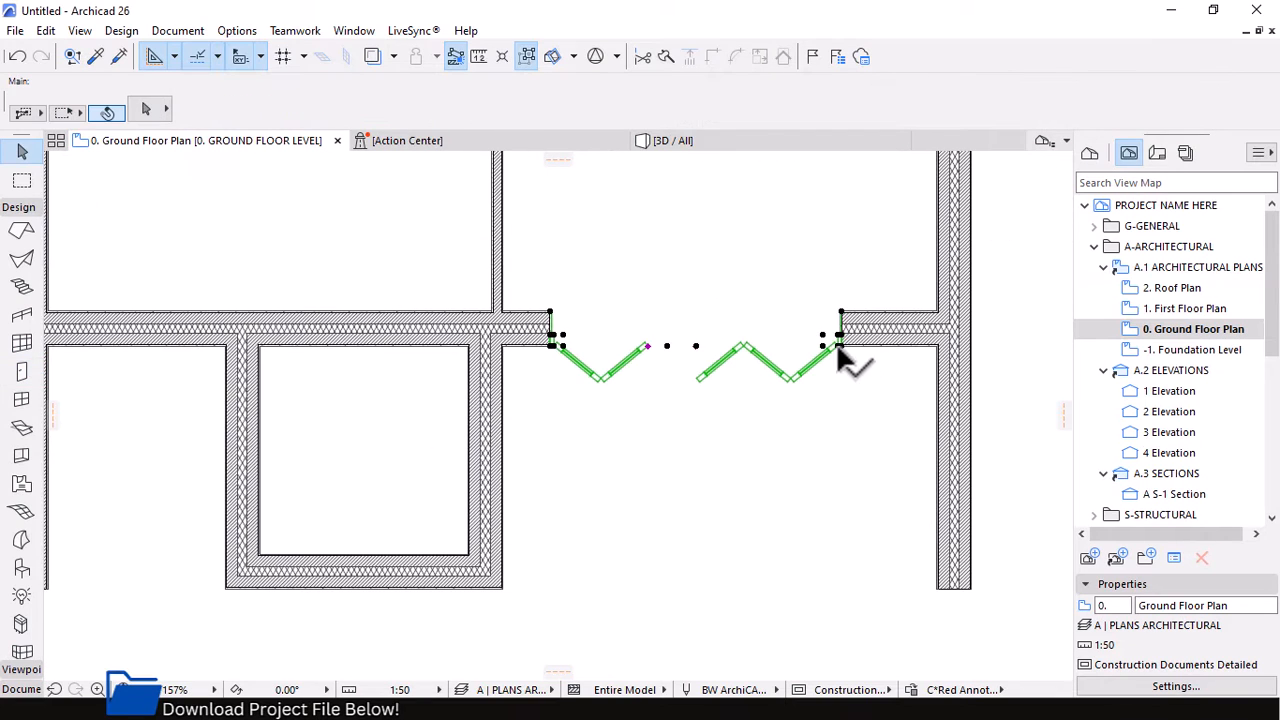
left_click(590, 99)
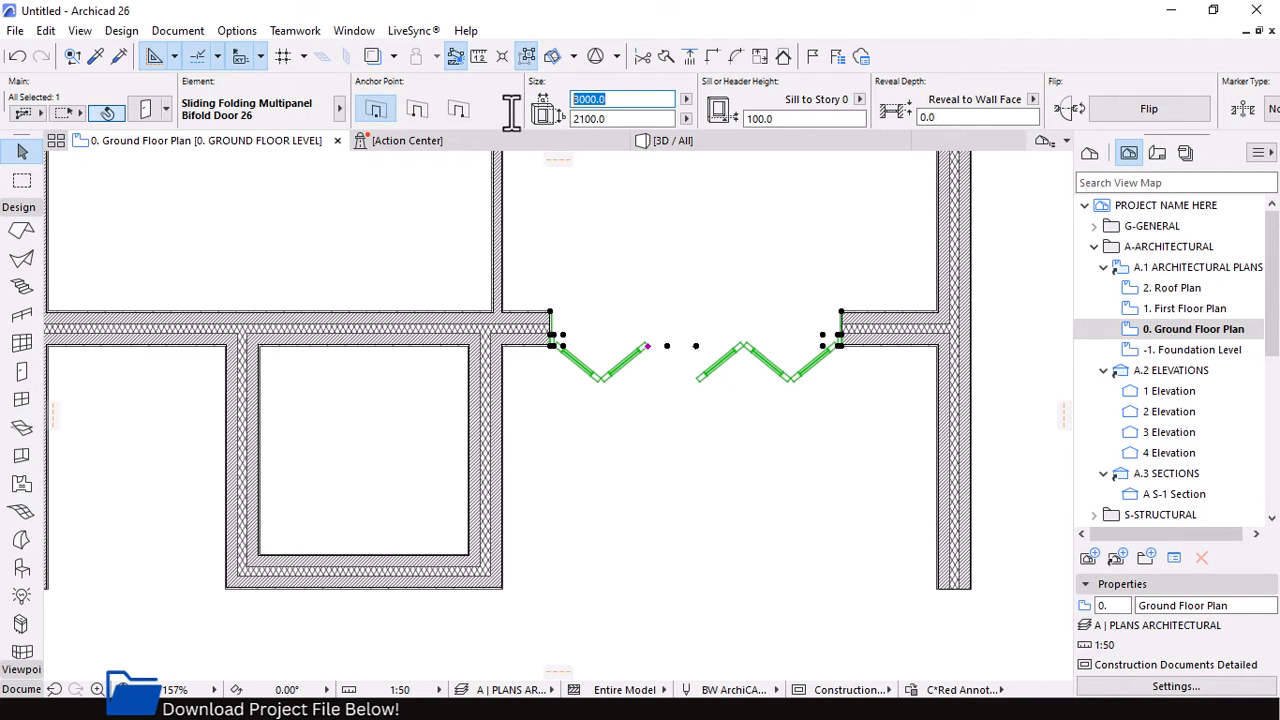
type("4000.0")
key("Return")
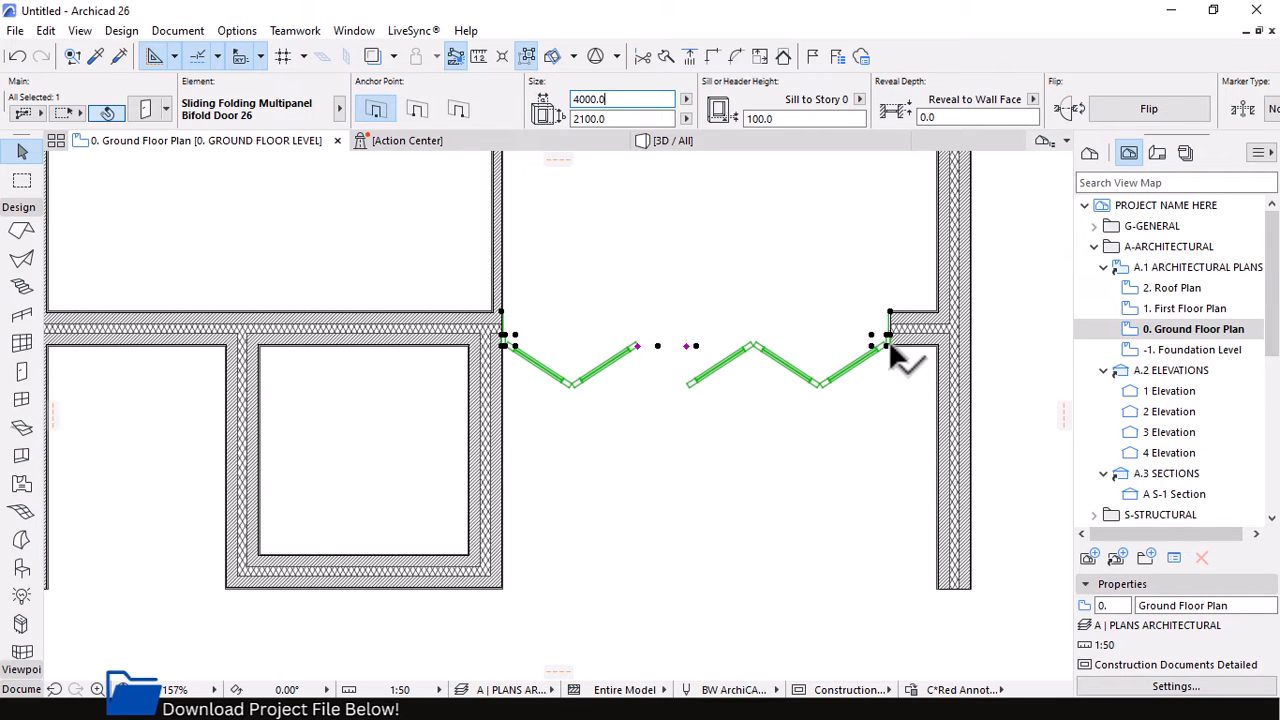
Move the sliding folding door along its wall so its right end meets the inner face of the right exterior wall
key("m")
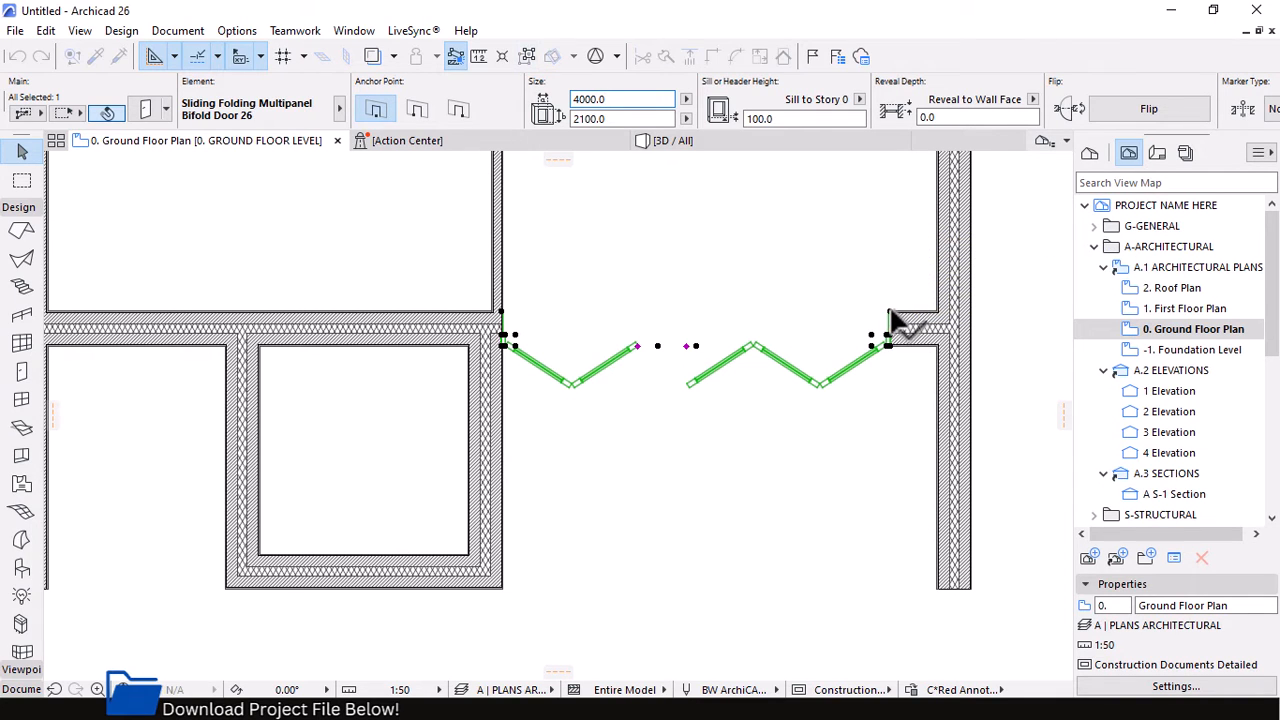
left_click(889, 312)
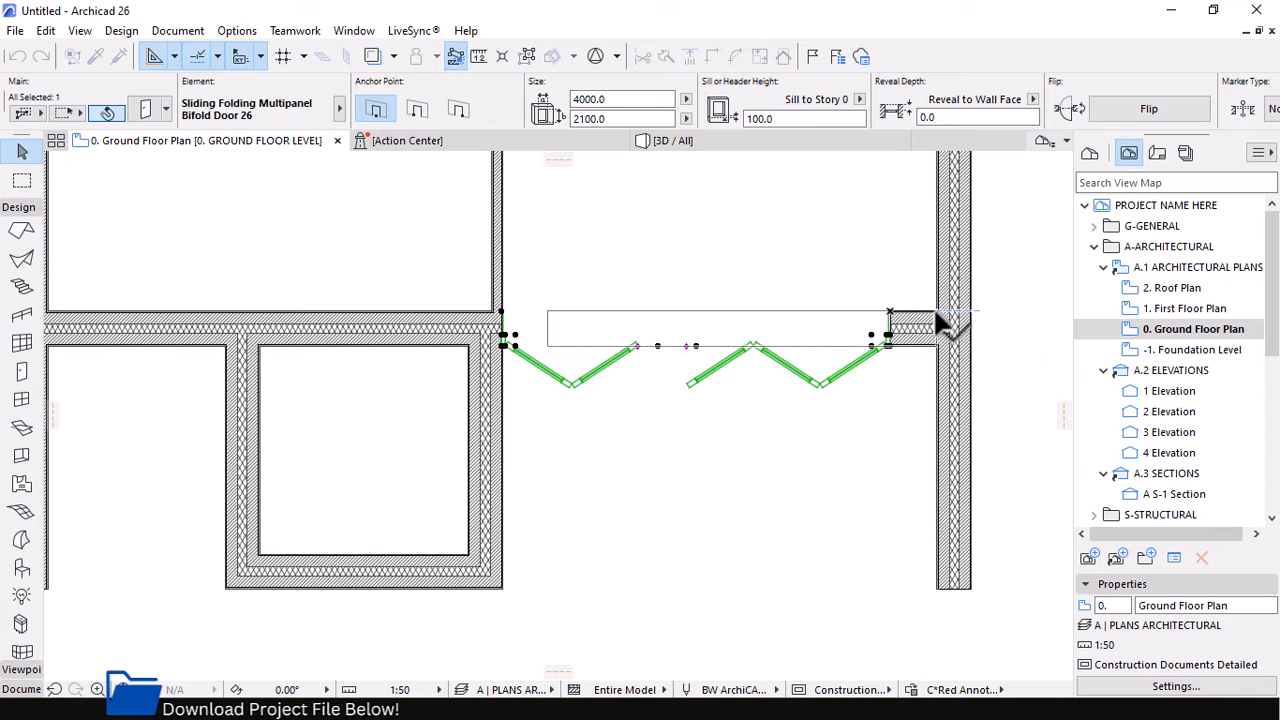
left_click(937, 312)
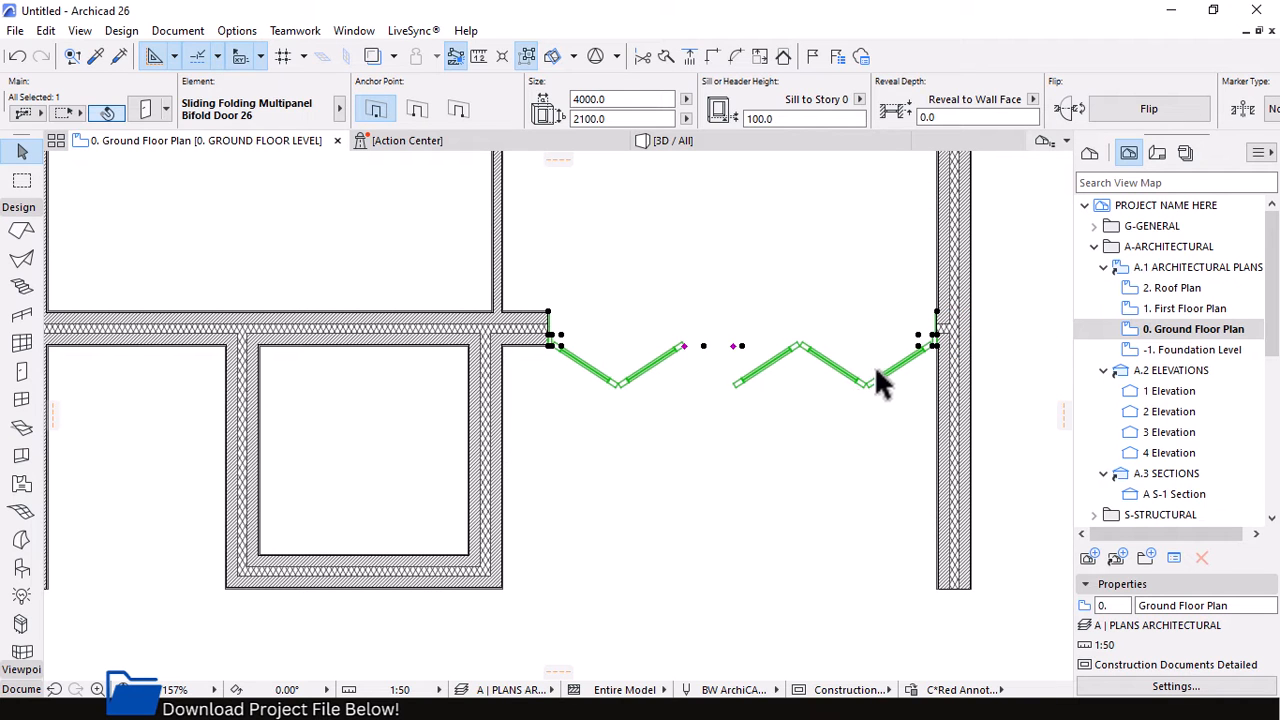
scroll(757, 346, "down", 3)
scroll(737, 394, "up", 2)
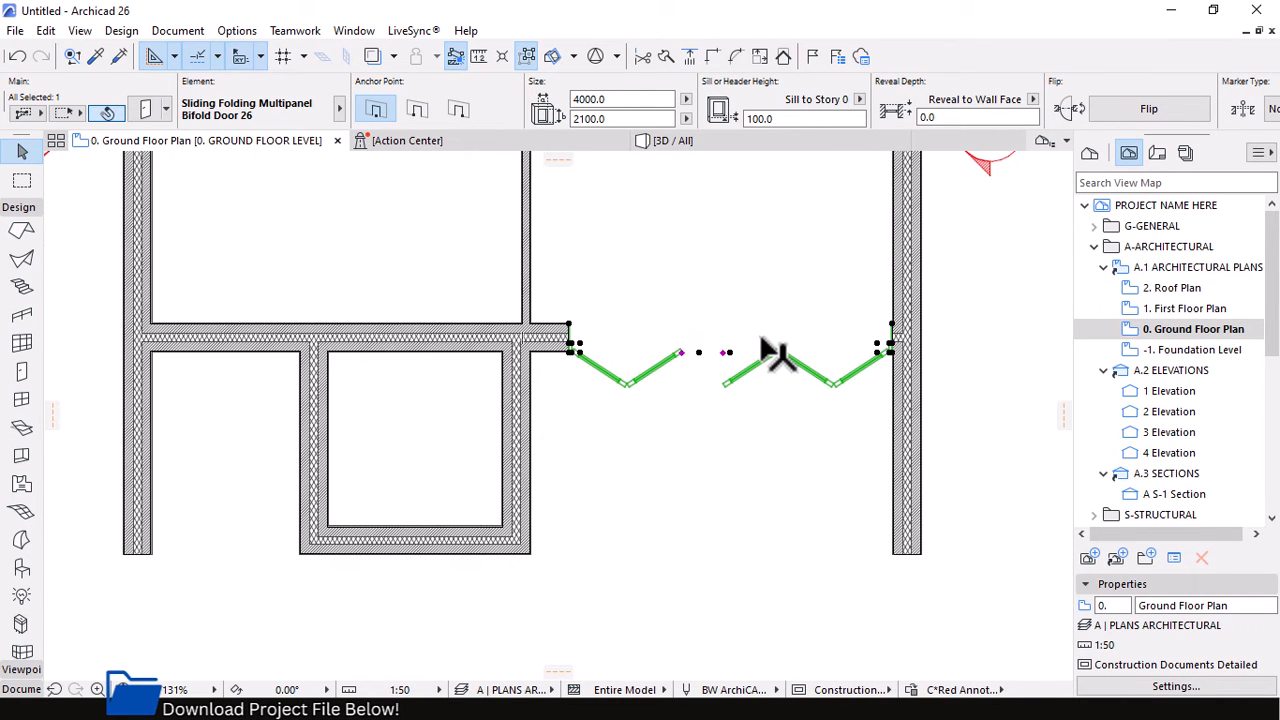
Shift the sliding folding door 100 mm left, away from the right exterior wall, and deselect it
scroll(745, 328, "up", 1)
scroll(740, 325, "up", 1)
key("ctrl+d")
left_click(858, 240)
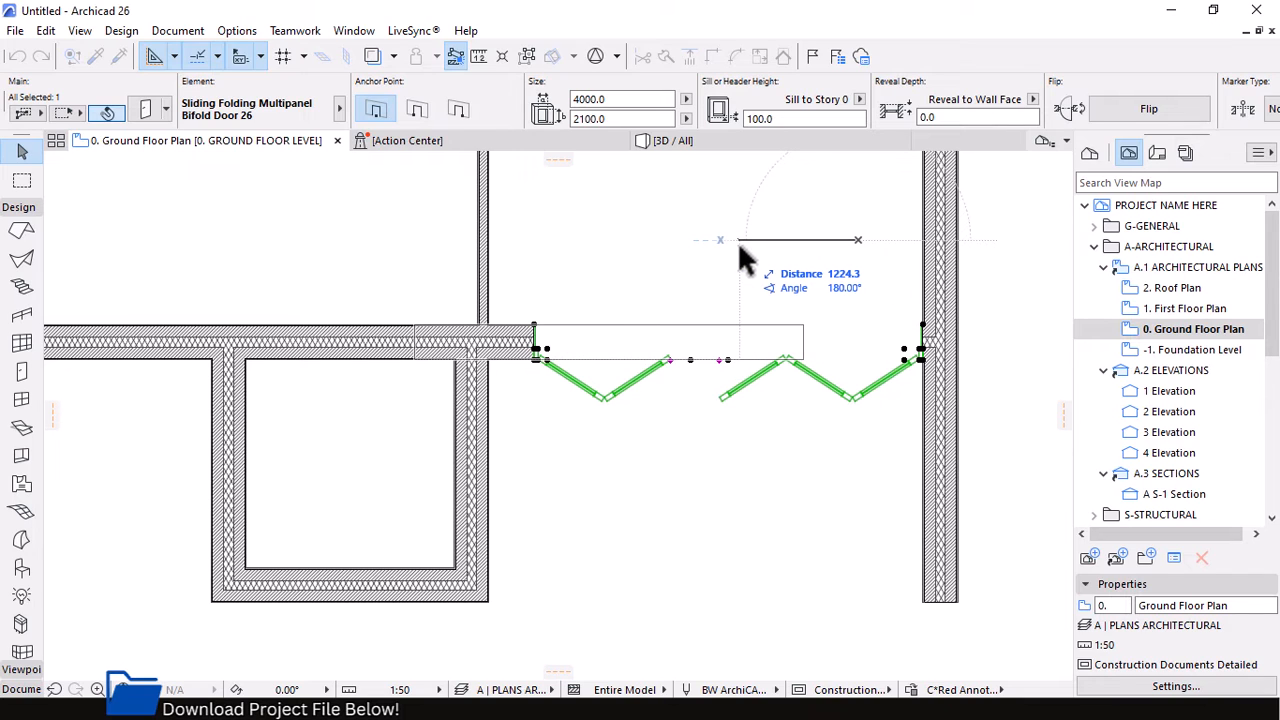
type("100")
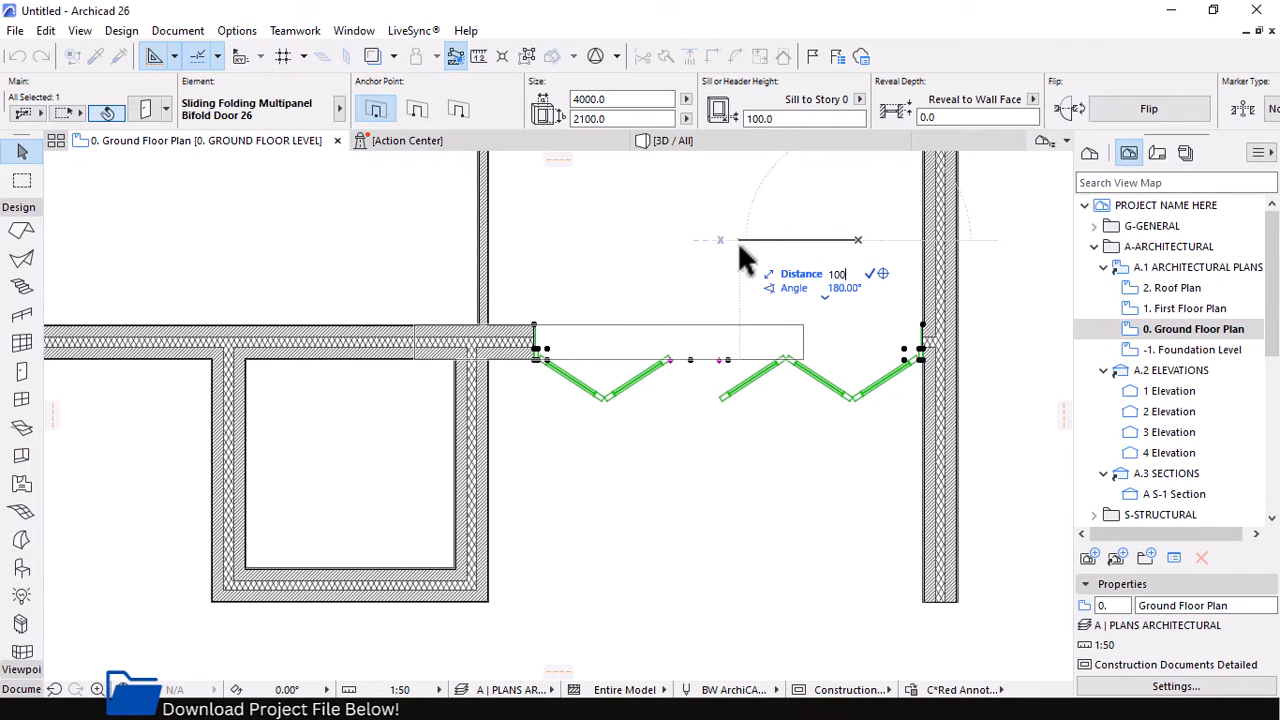
key("Return")
left_click(843, 329)
scroll(829, 443, "down", 5)
scroll(776, 206, "up", 3)
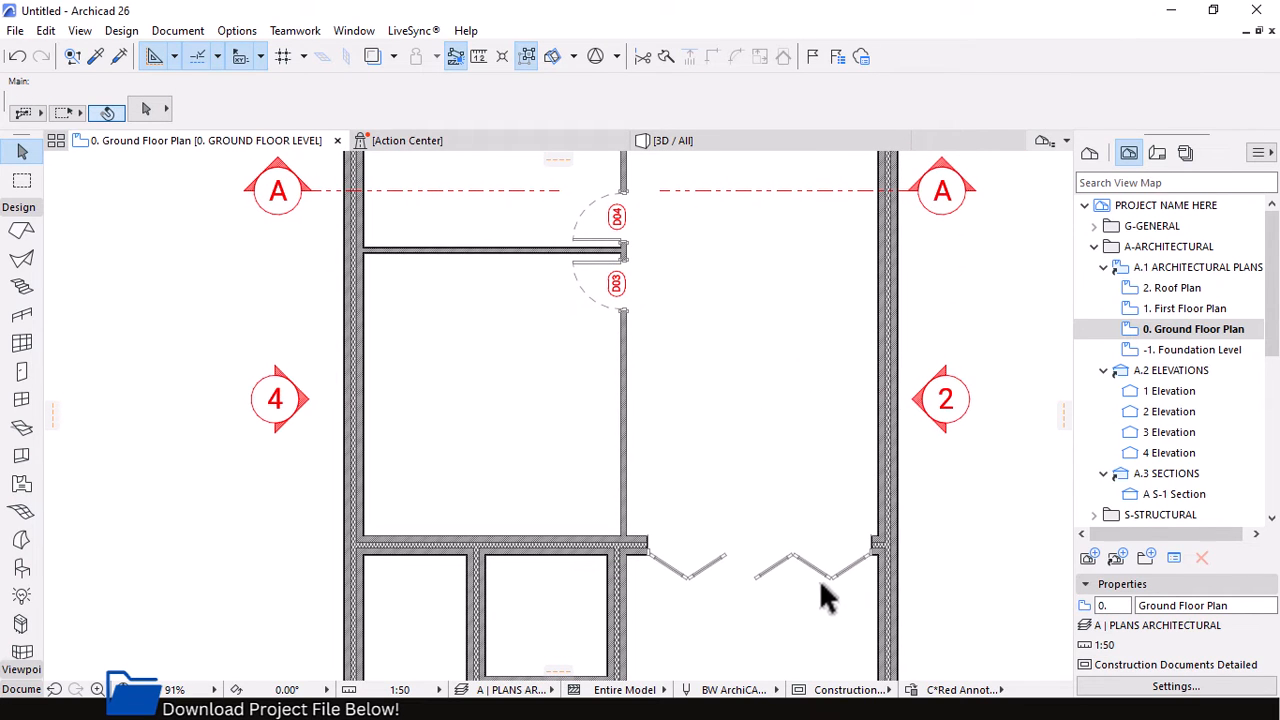
Pick up the D03 tag's label settings and attach a matching tag to the sliding folding door
left_click(94, 56)
left_click(622, 298)
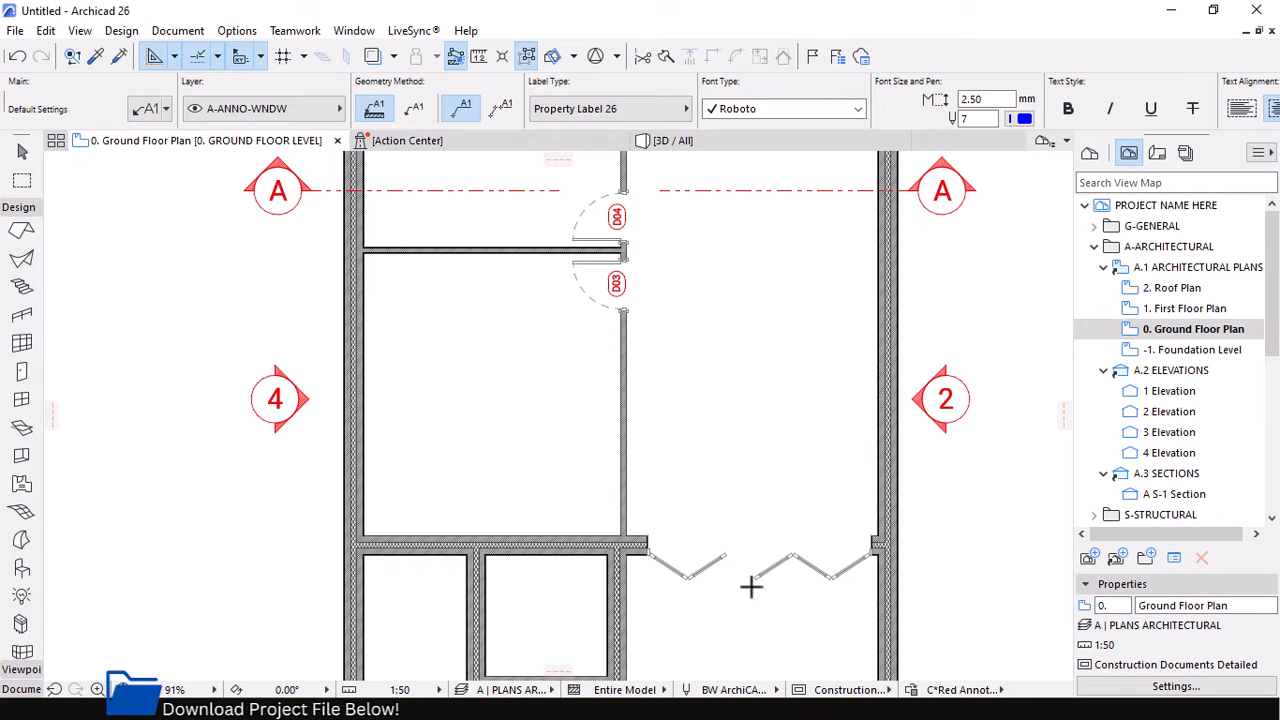
left_click(720, 565)
scroll(860, 606, "up", 3)
left_click(22, 151)
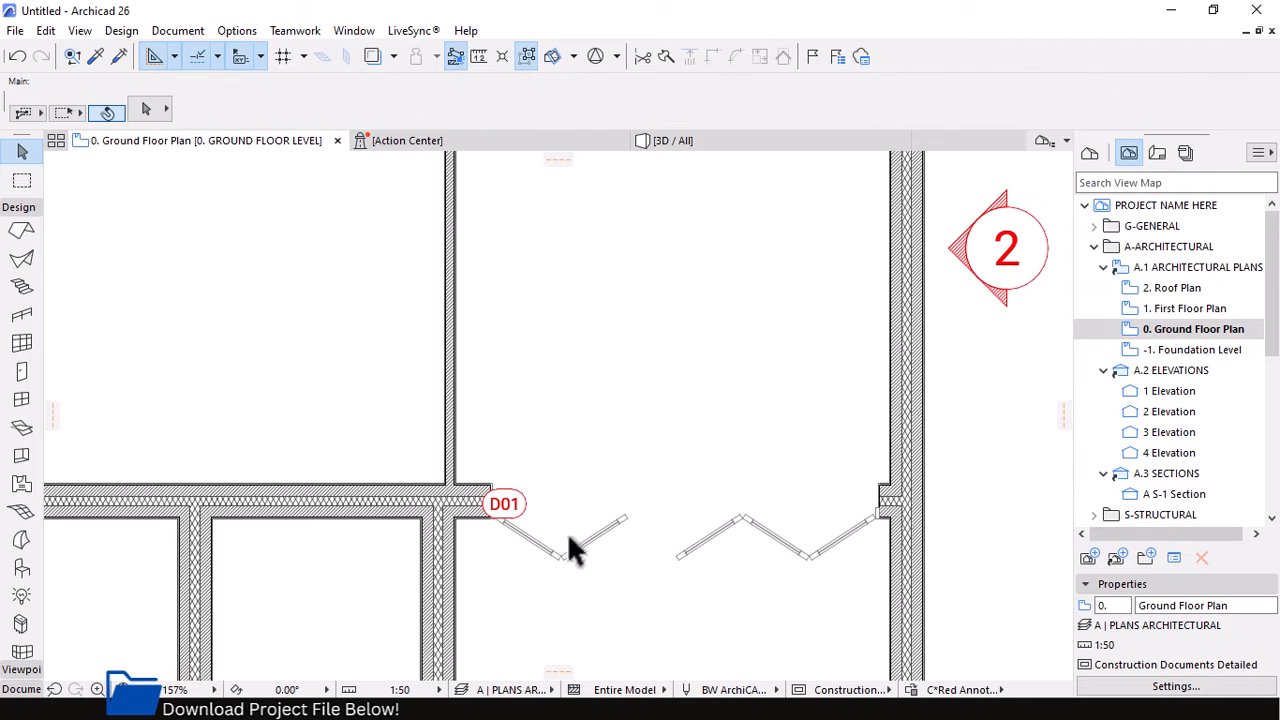
Move the sliding folding door's tag horizontally from the wall to the middle of its opening, and deselect it
left_click(505, 516)
left_click(504, 518)
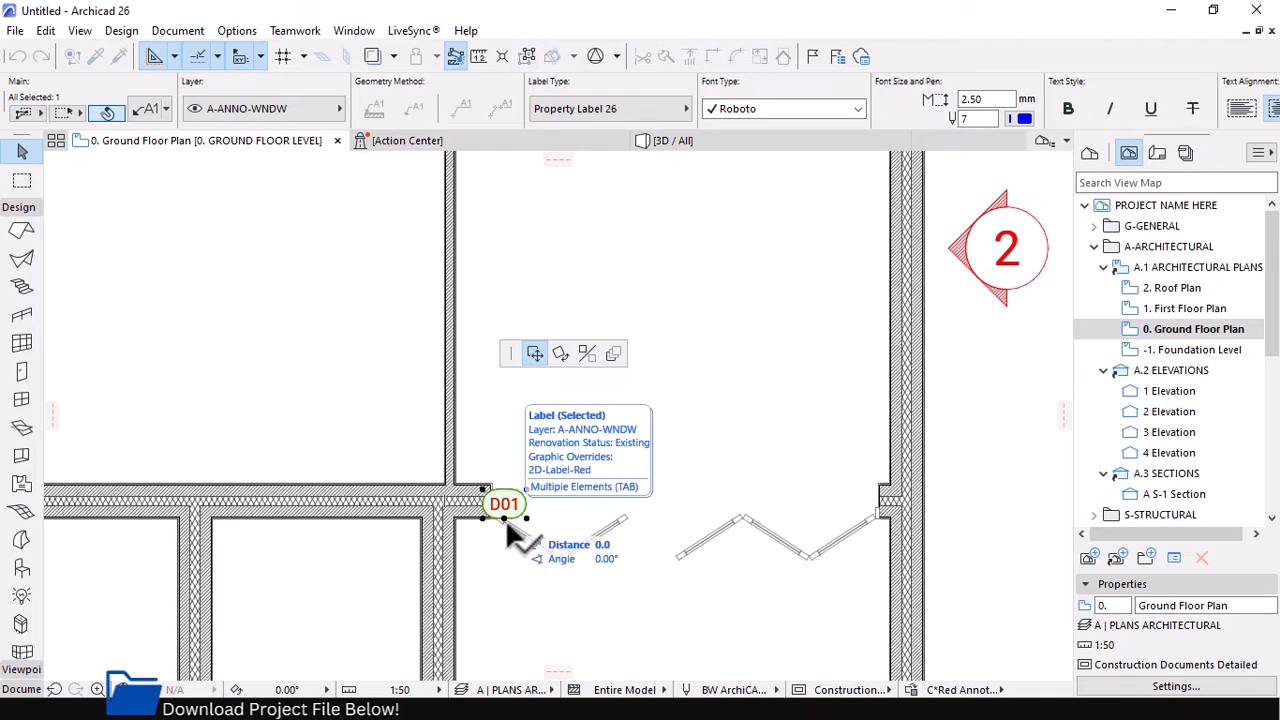
left_click(675, 512)
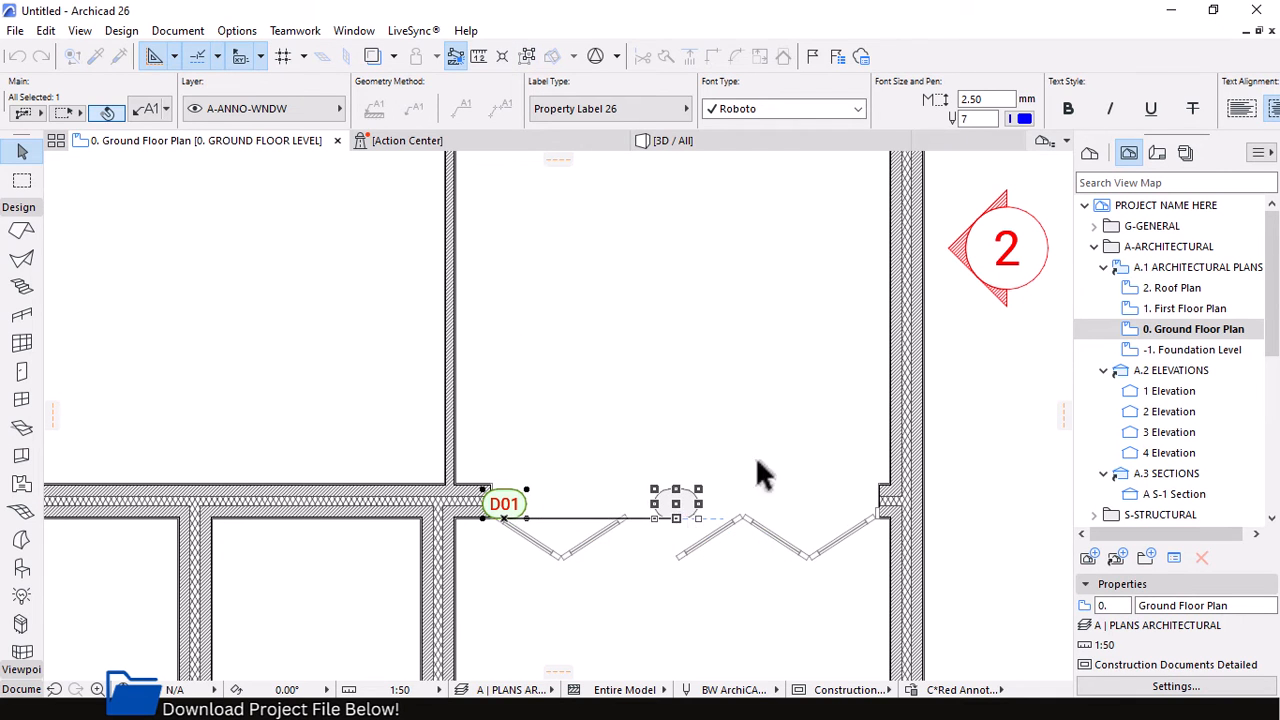
scroll(752, 530, "down", 2)
scroll(757, 568, "down", 2)
key("Escape")
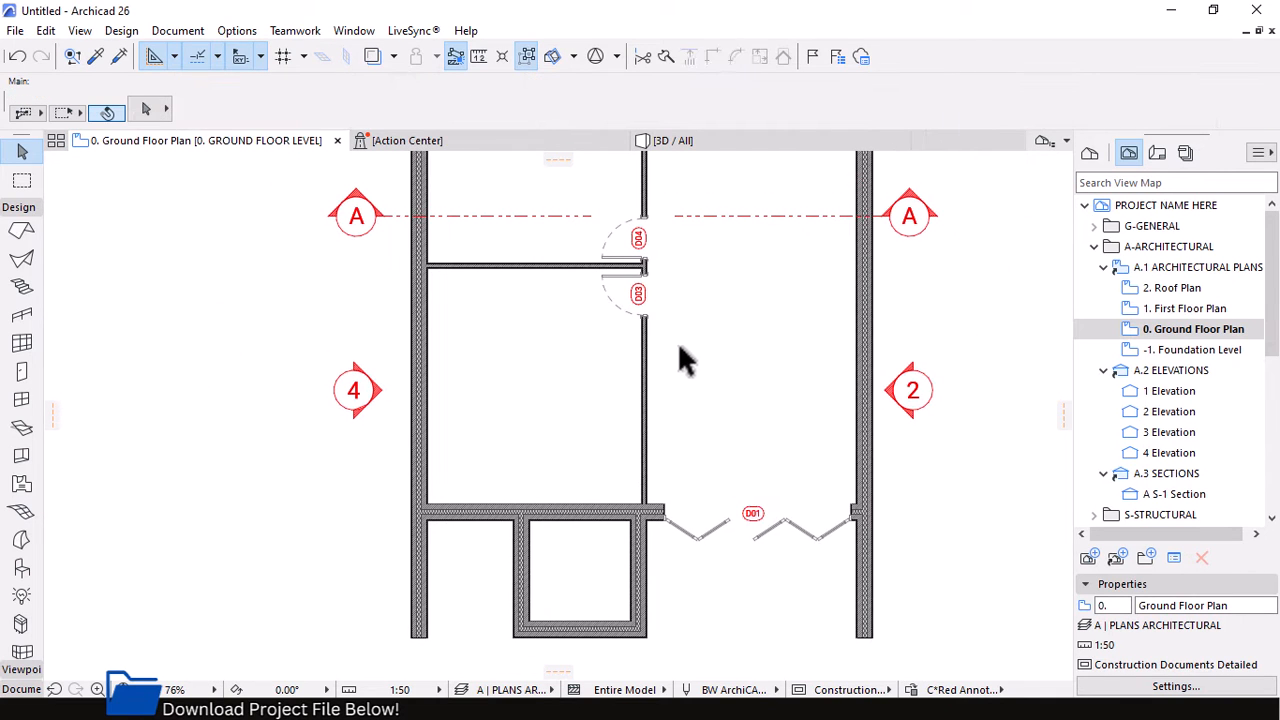
Copy the settings of the 900 x 2100 internal door and place such a door between the lower-left room and the bay, swinging into the bay
scroll(677, 341, "down", 1)
scroll(690, 465, "down", 2)
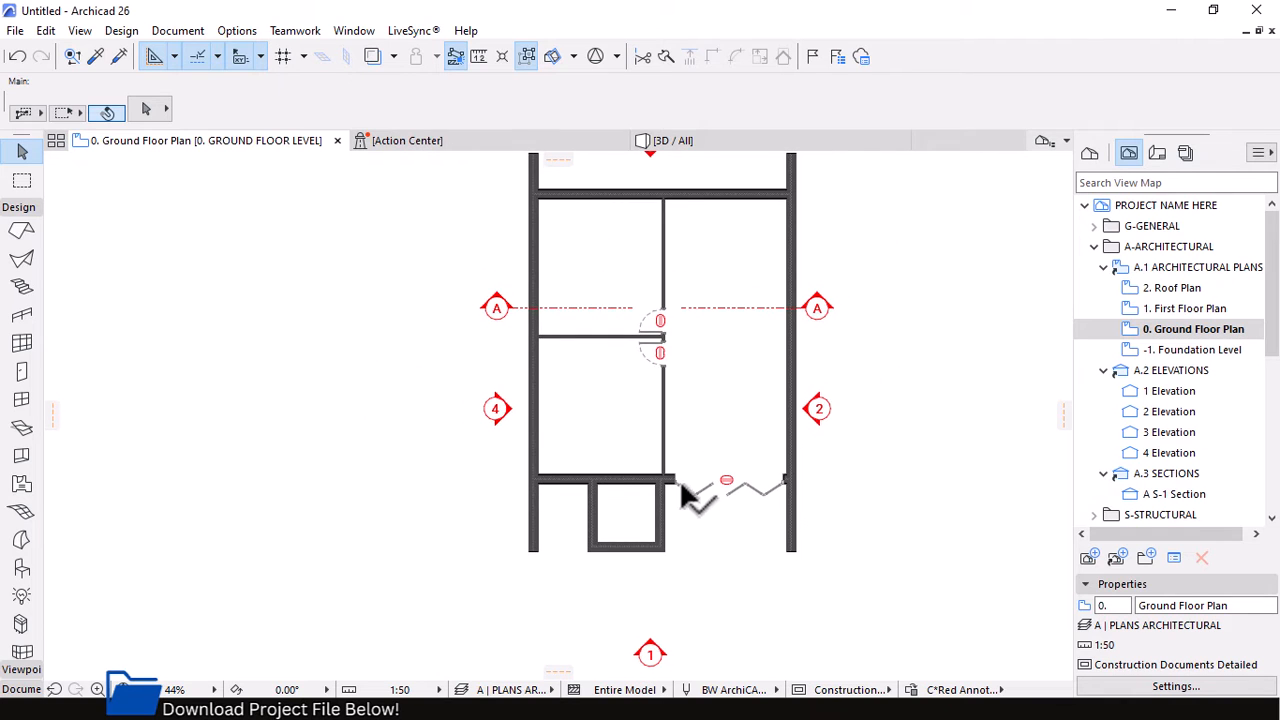
scroll(694, 471, "up", 1)
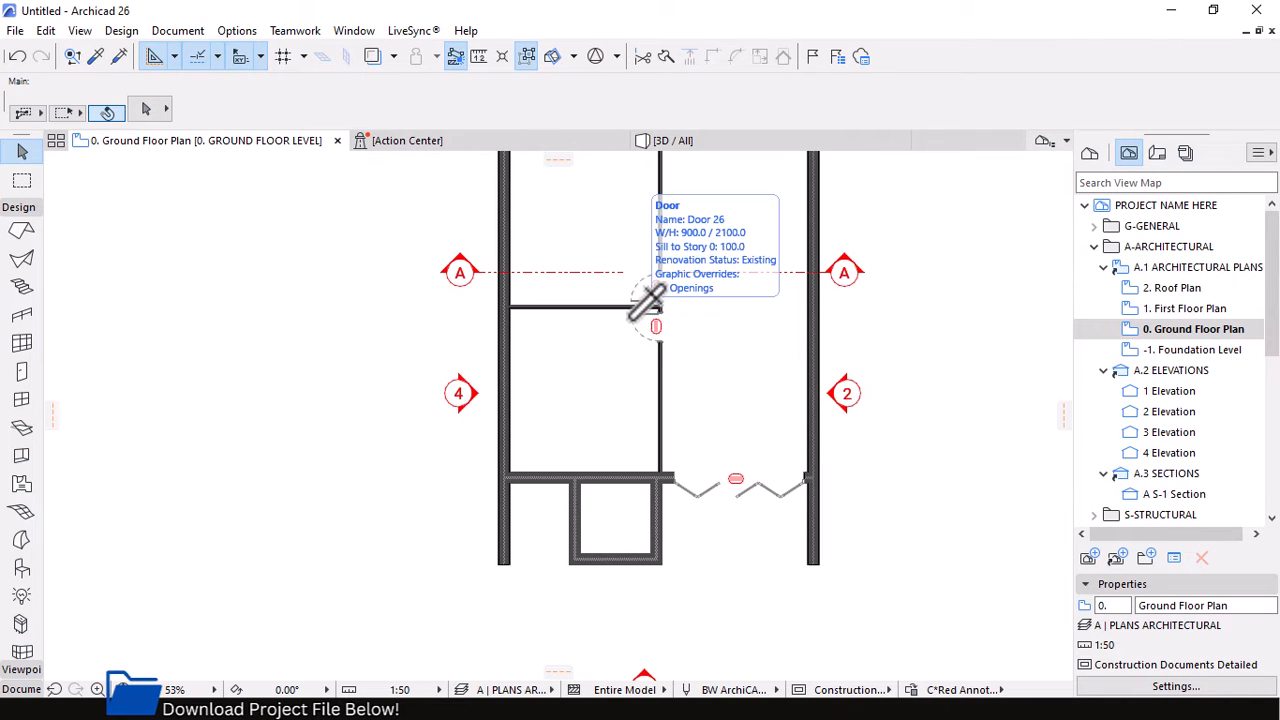
left_click(640, 325)
scroll(628, 508, "up", 3)
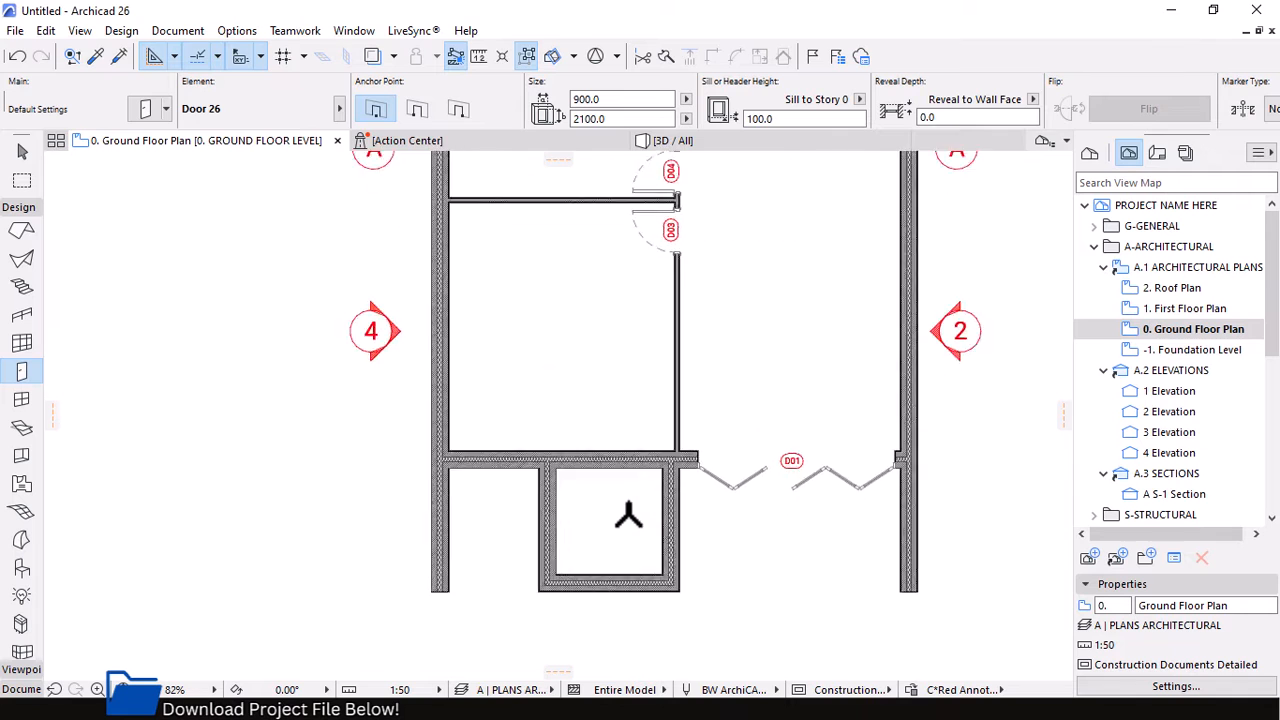
left_click(562, 445)
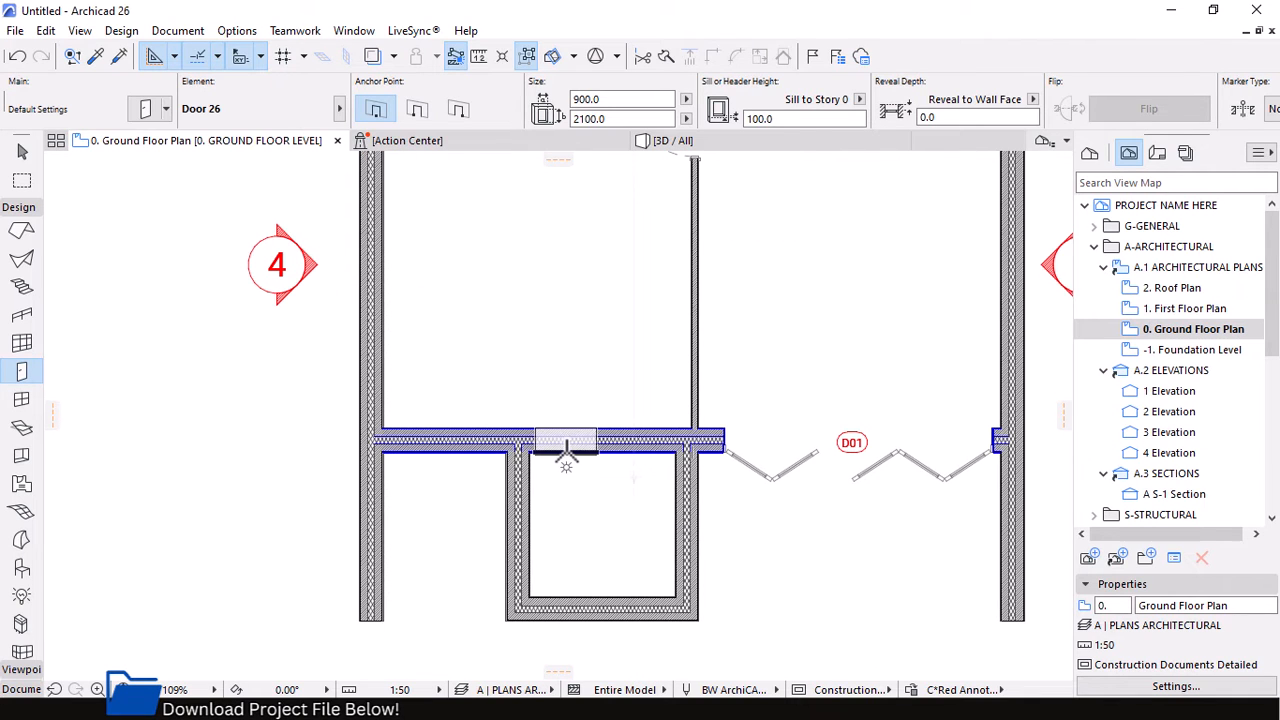
left_click(566, 463)
scroll(680, 540, "down", 5)
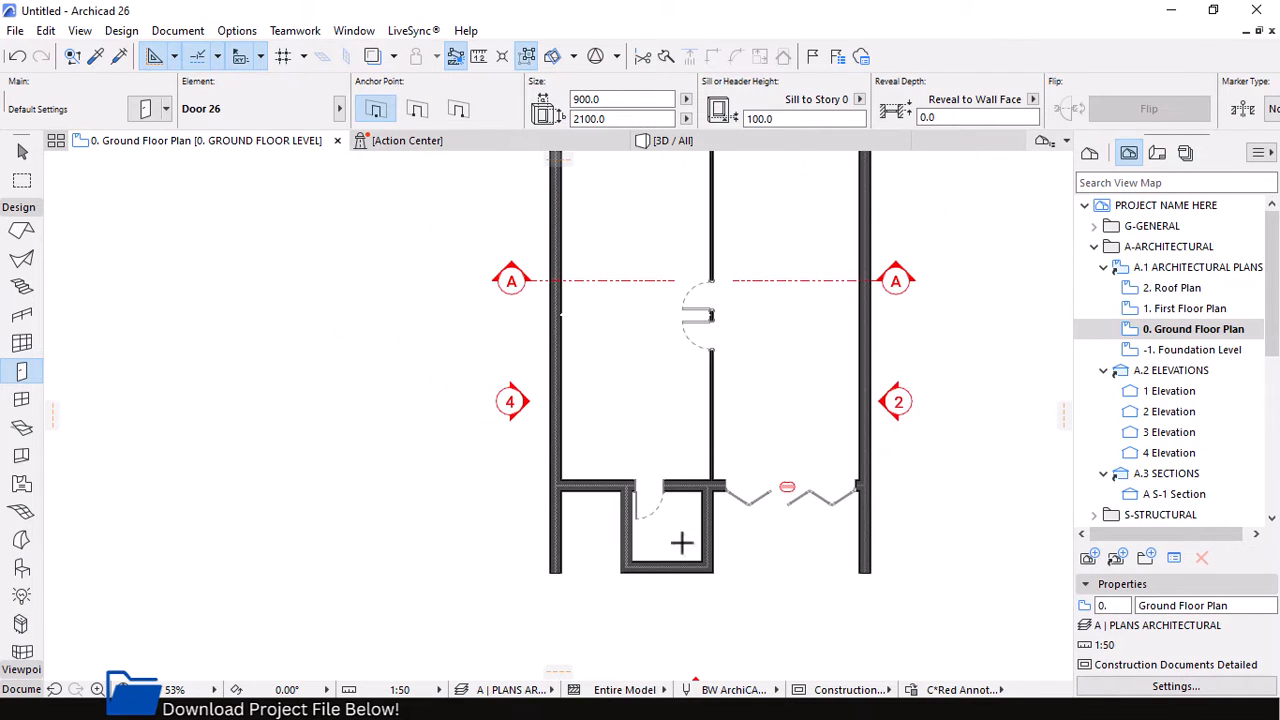
Look over the whole ground floor plan, including the upper exterior wall, for where further openings are needed
scroll(715, 472, "down", 1)
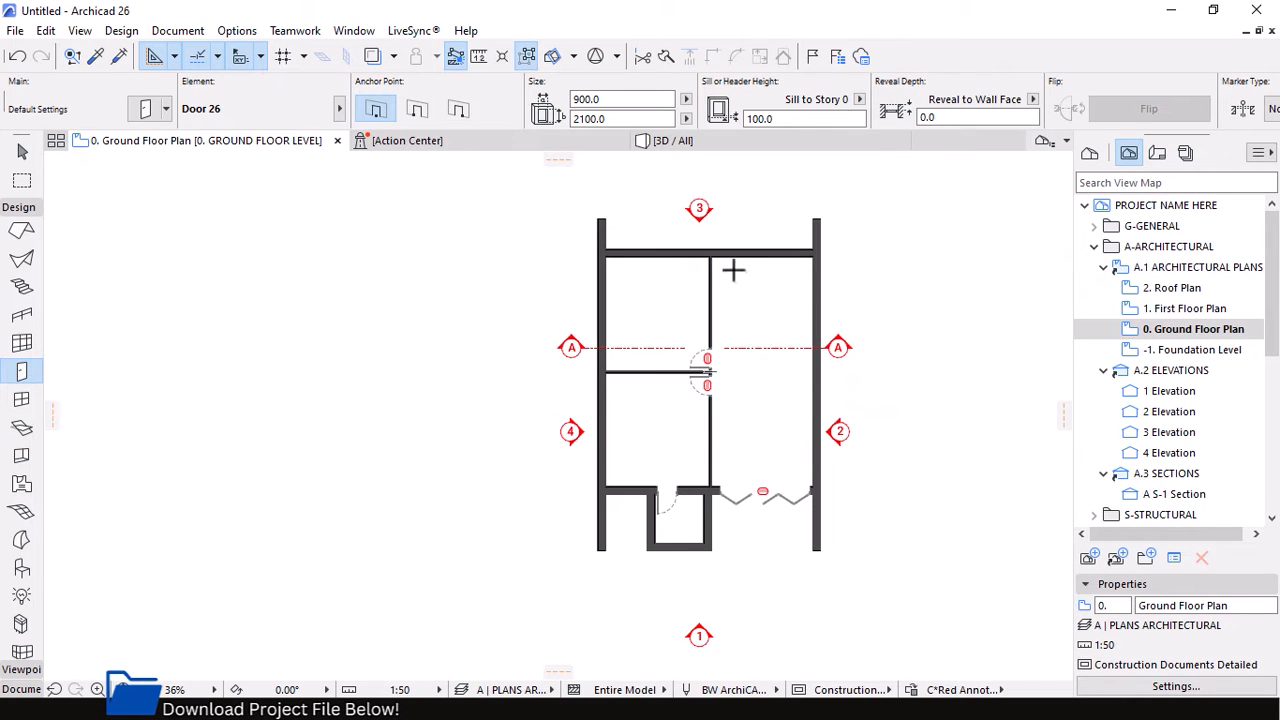
scroll(737, 274, "up", 1)
scroll(760, 240, "up", 1)
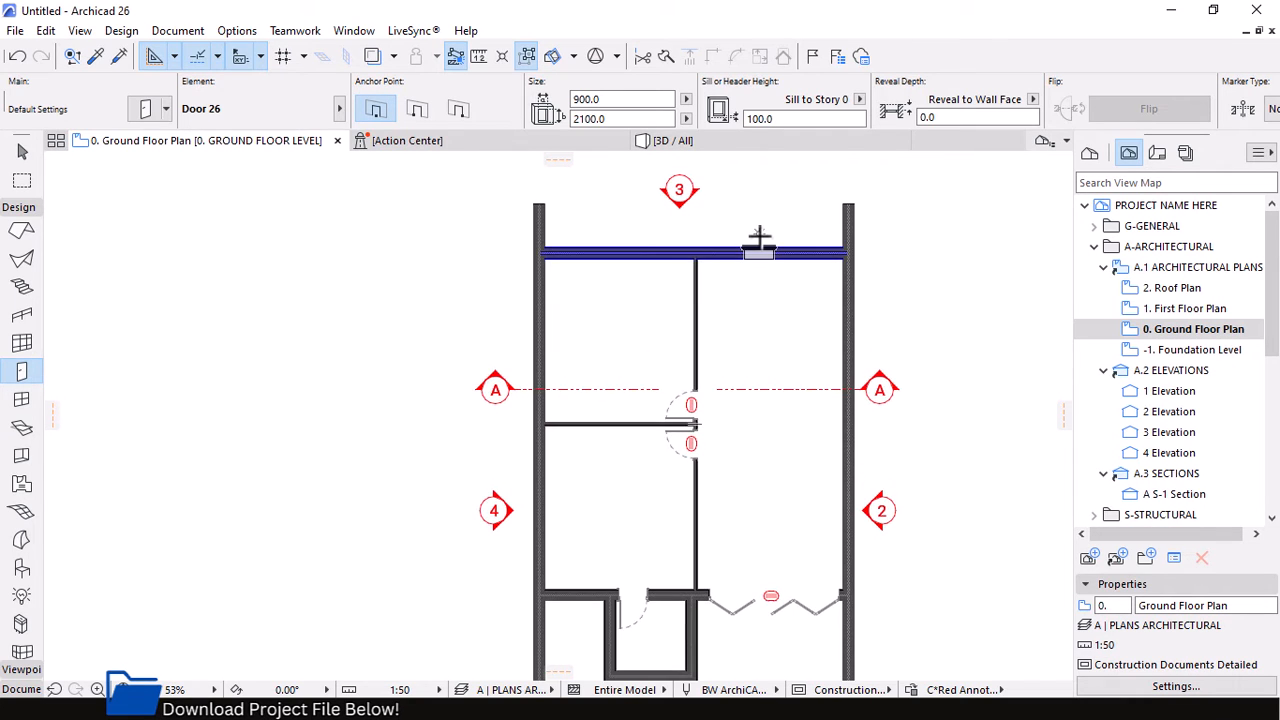
scroll(758, 238, "up", 1)
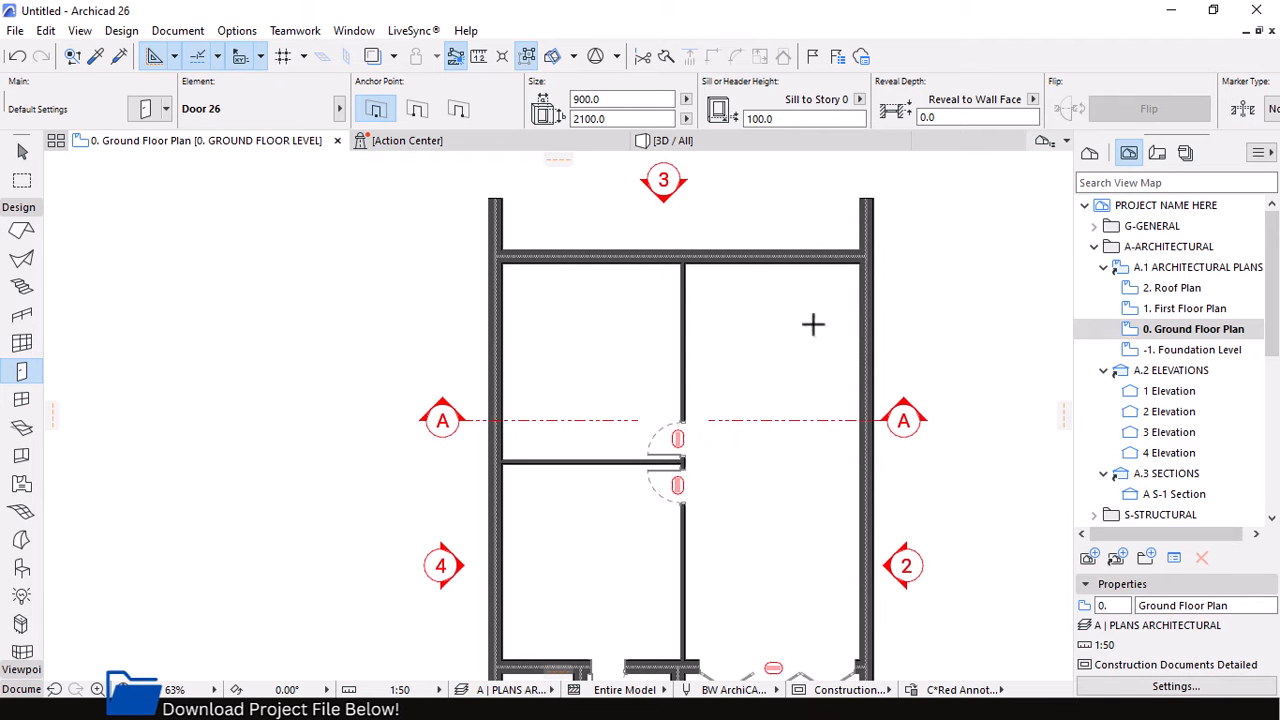
scroll(797, 324, "down", 3)
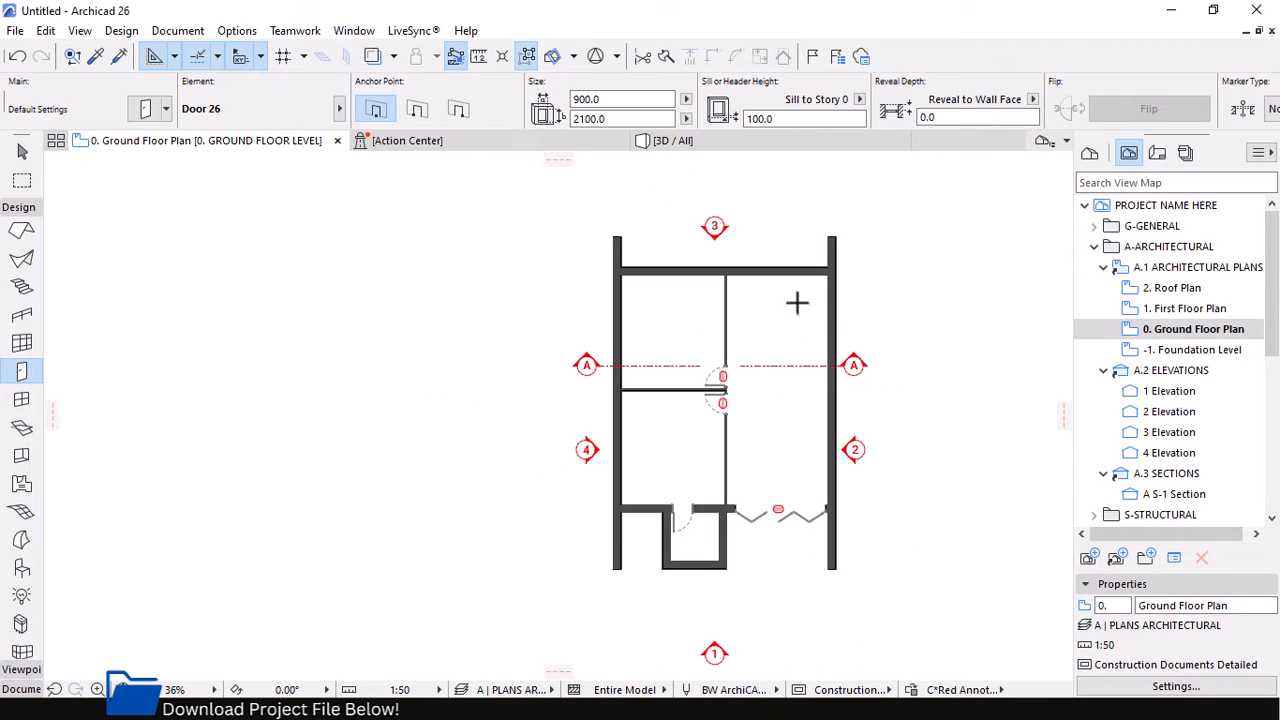
scroll(846, 491, "up", 2)
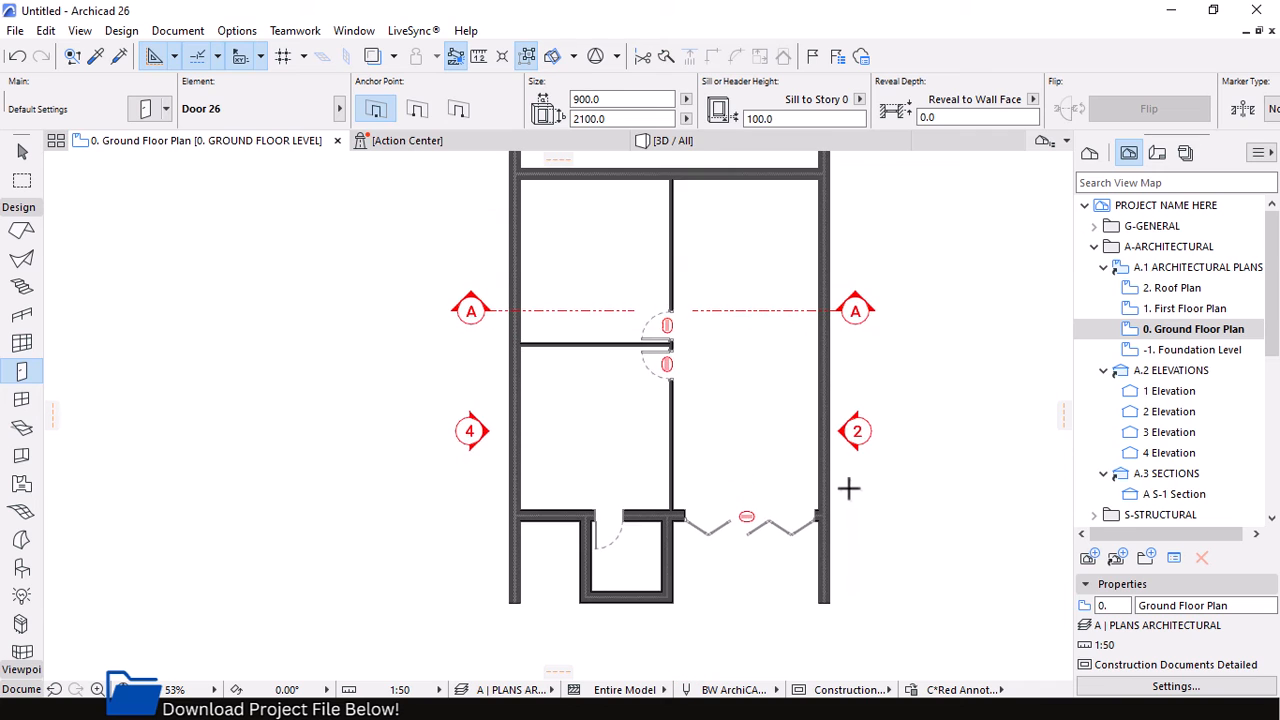
scroll(740, 450, "up", 2)
scroll(660, 437, "down", 3)
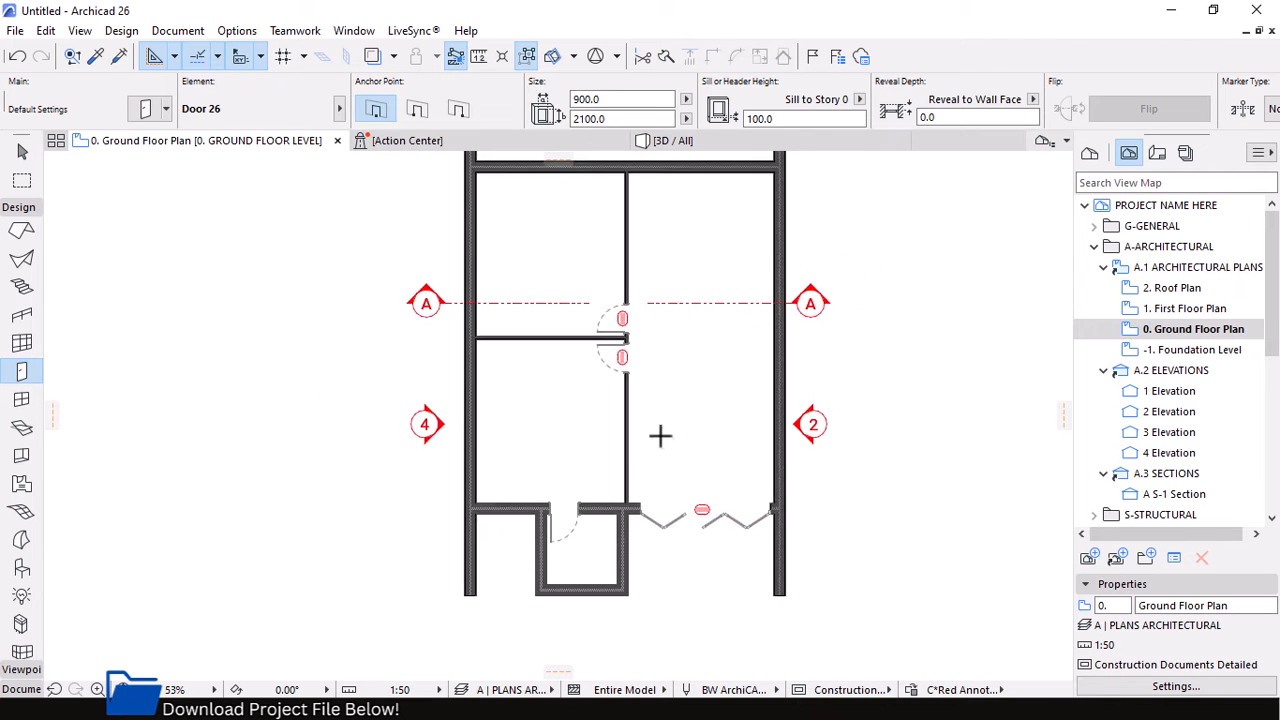
scroll(623, 420, "up", 2)
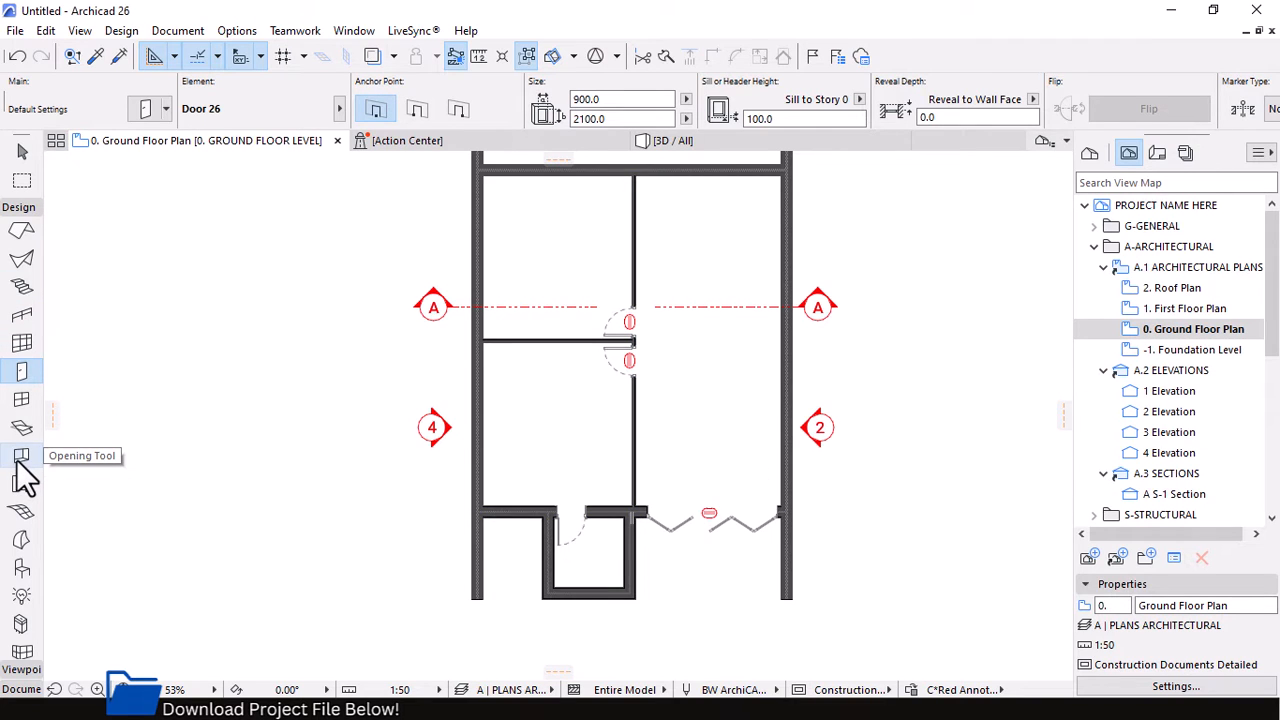
Browse the horizontal sliding, side hung and top hung aluminium window favourites for a window that suits the bay
left_click(21, 400)
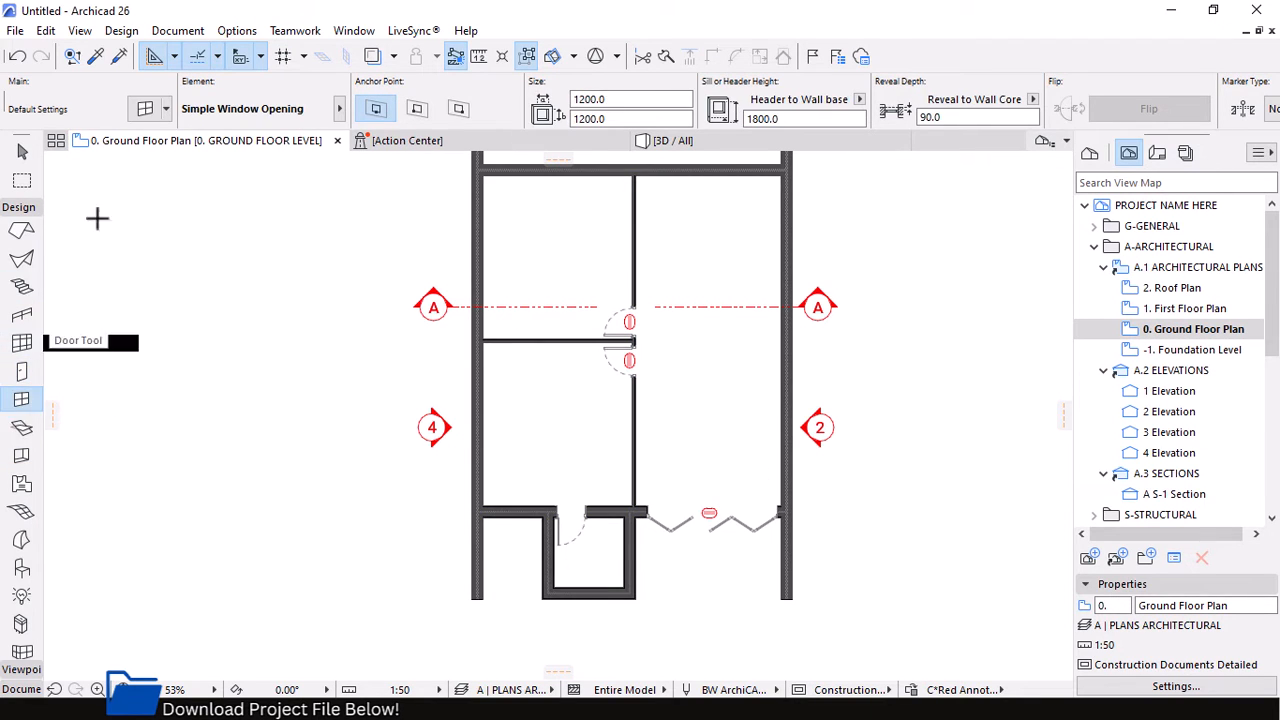
left_click(166, 109)
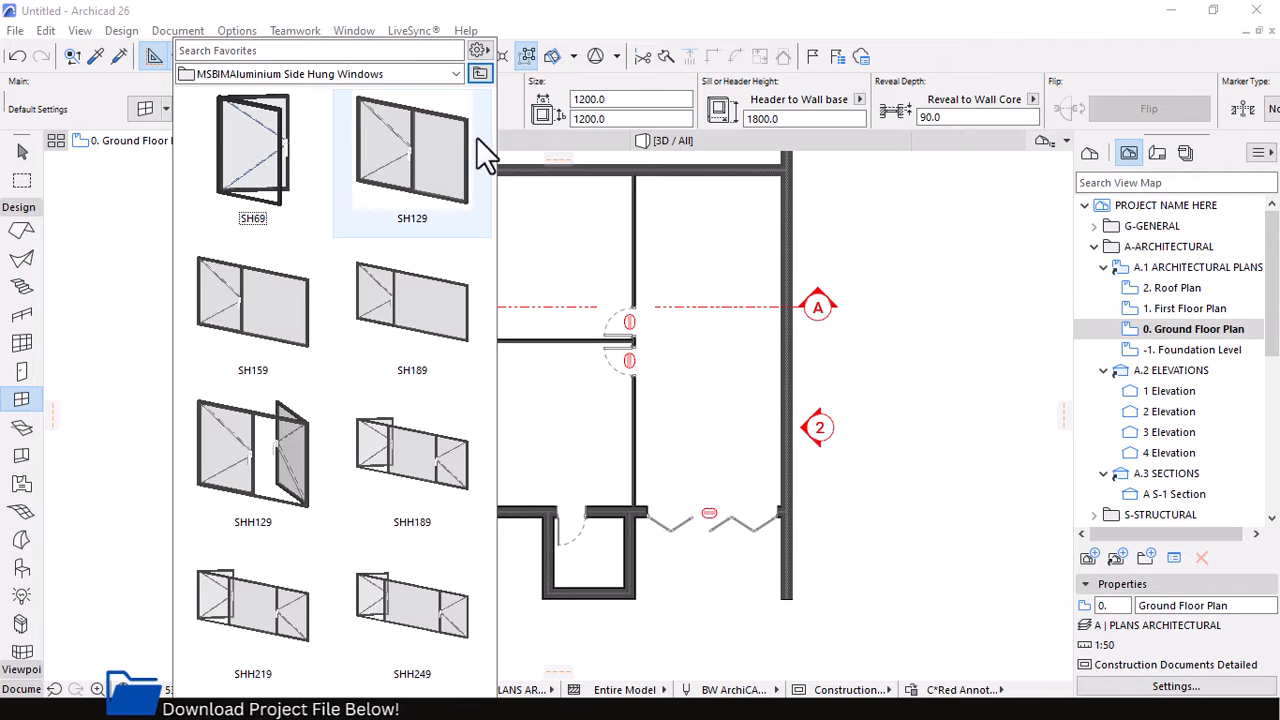
left_click(480, 76)
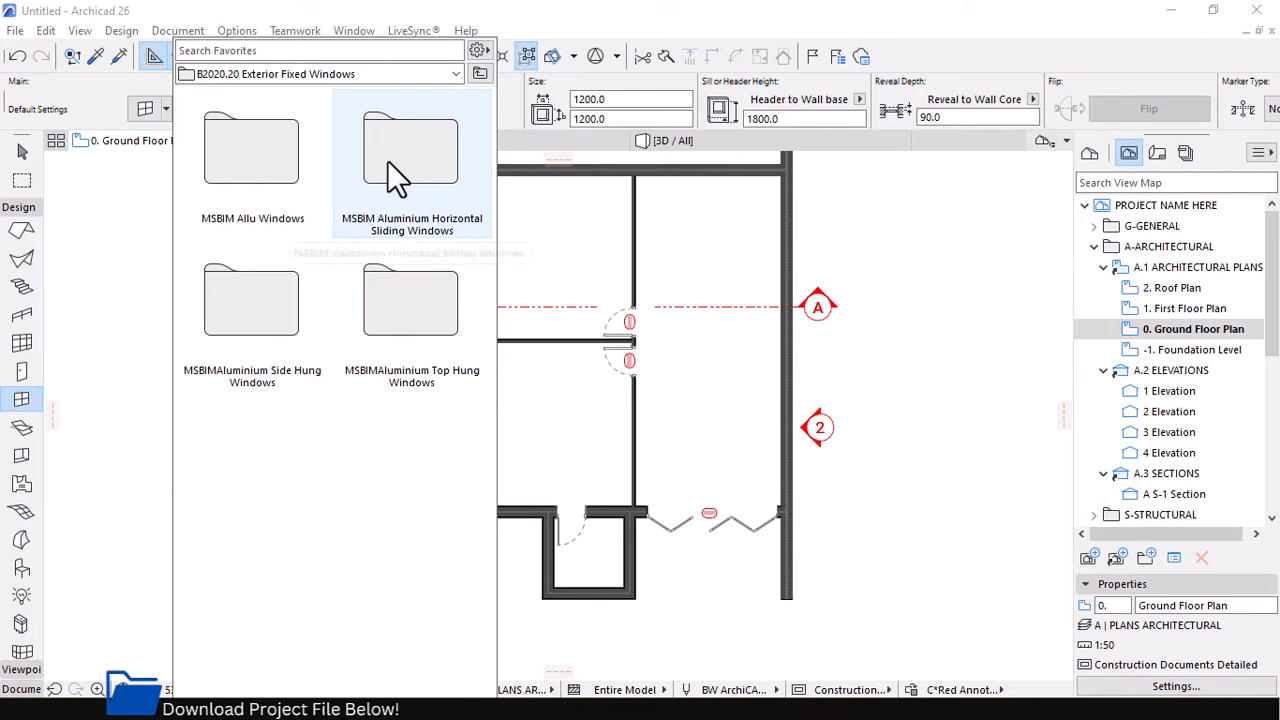
double_click(412, 163)
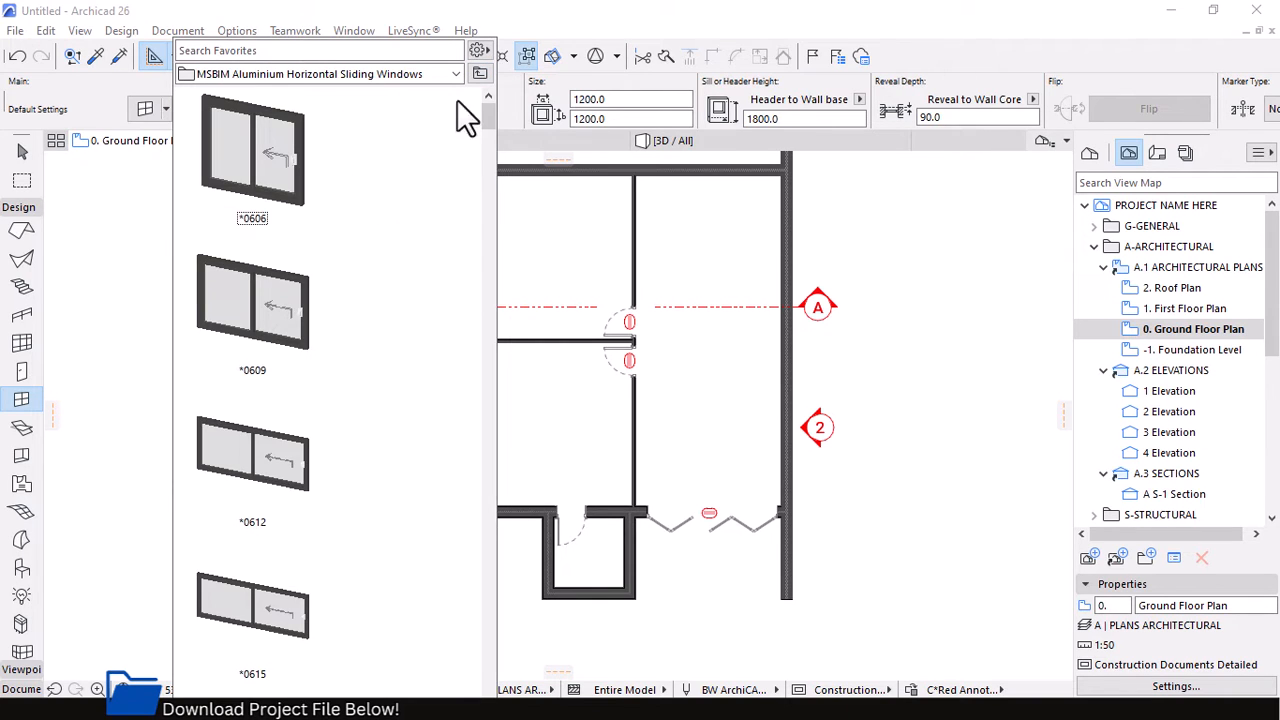
left_click(479, 74)
double_click(238, 300)
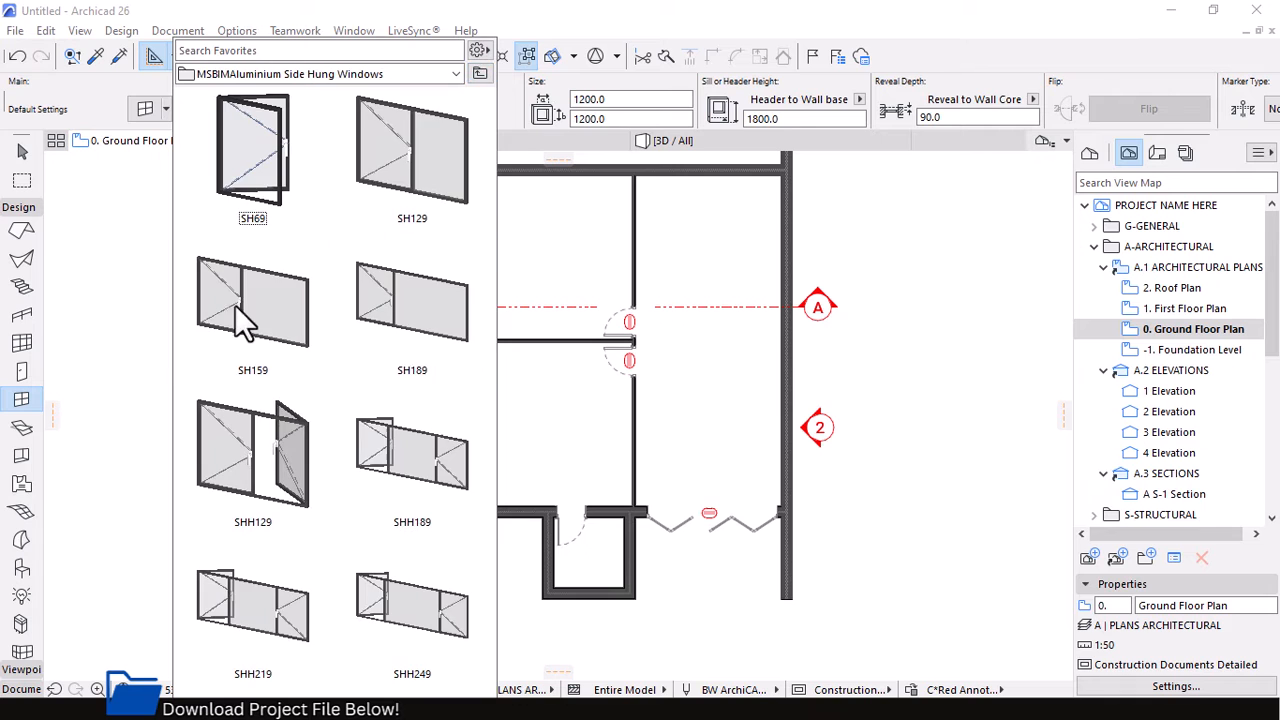
left_click(480, 75)
double_click(414, 311)
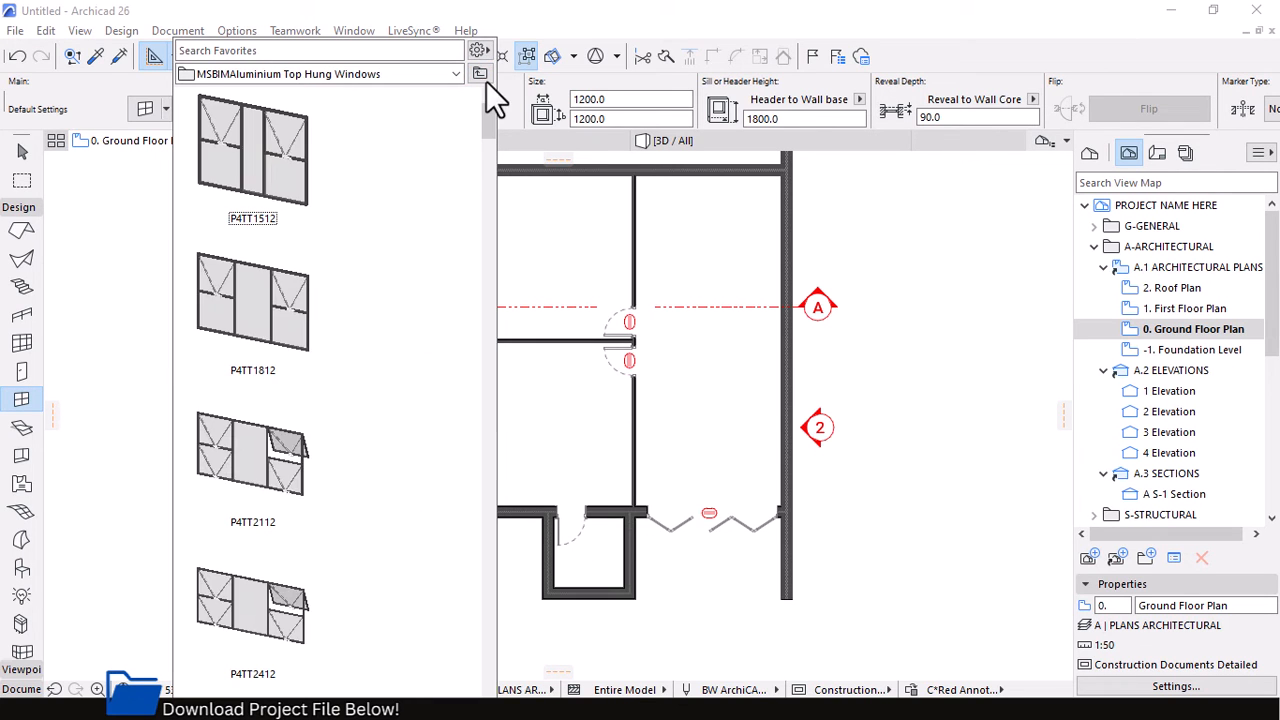
left_click(480, 74)
left_click(480, 74)
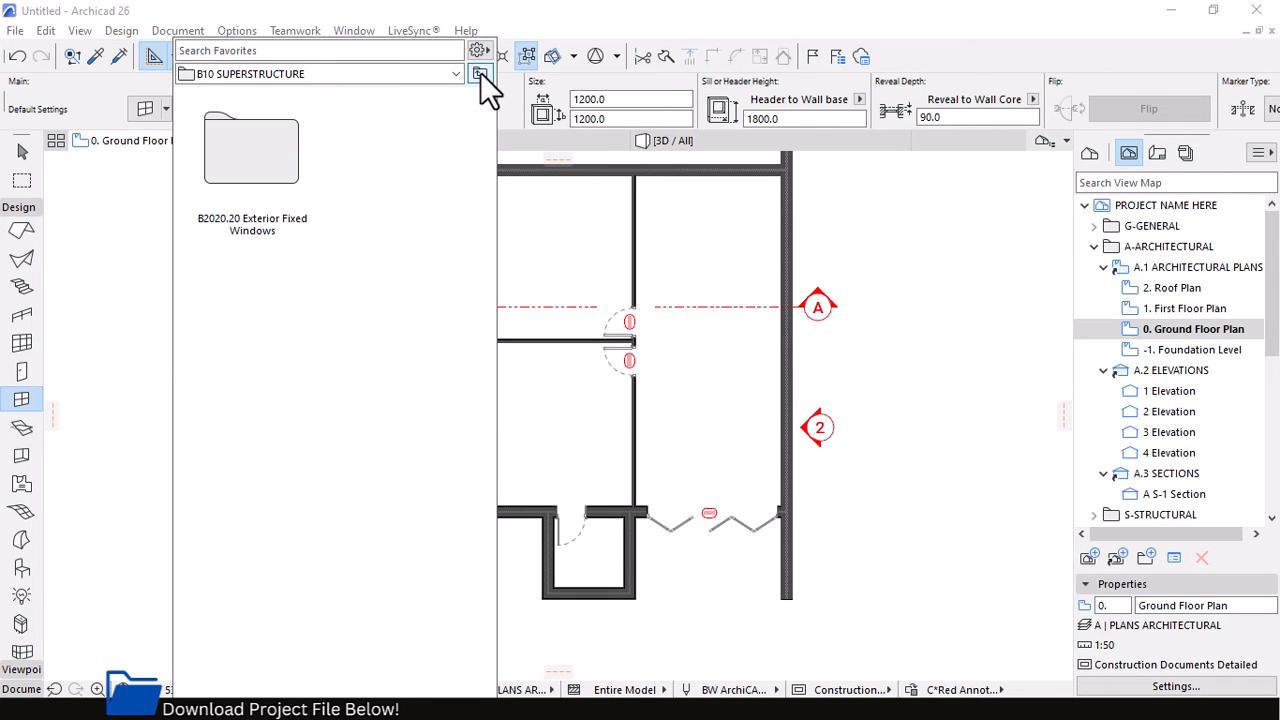
Load the Window 1.0 favourite from the DOOR & WINDOWS folder of PROJECT STARTER 1.0 as the window settings
left_click(480, 74)
left_click(251, 312)
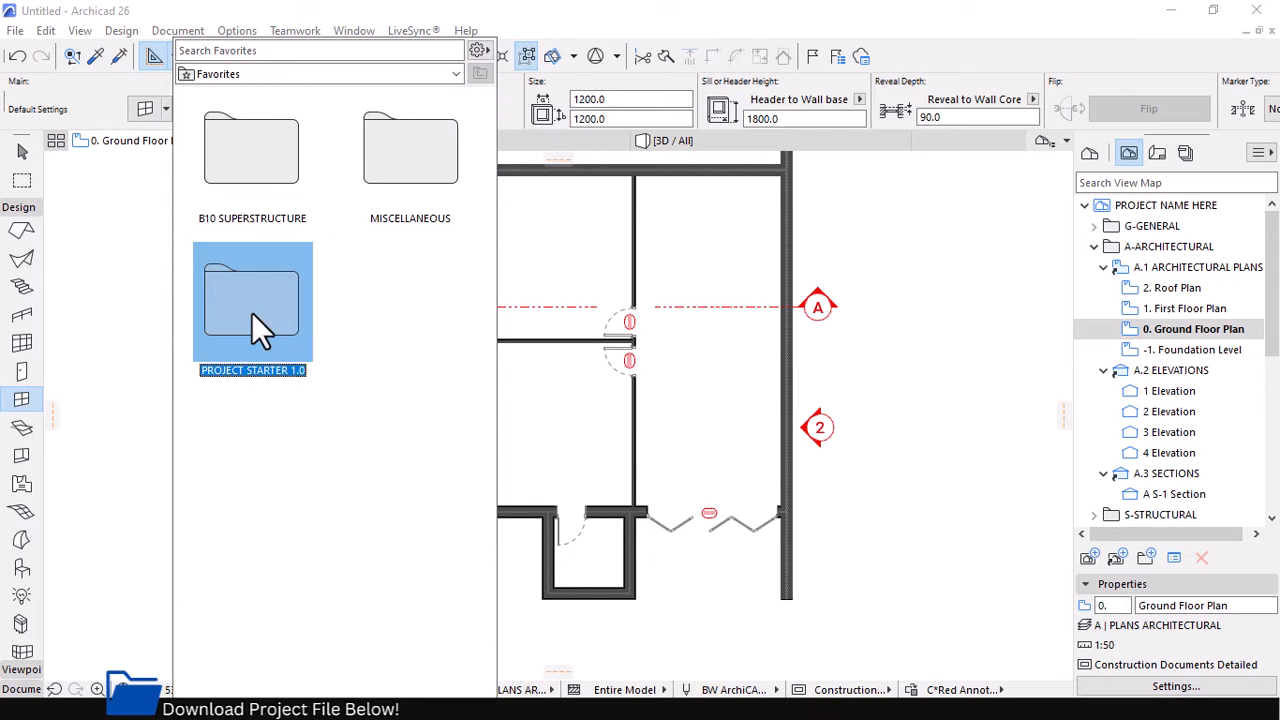
double_click(251, 312)
double_click(252, 160)
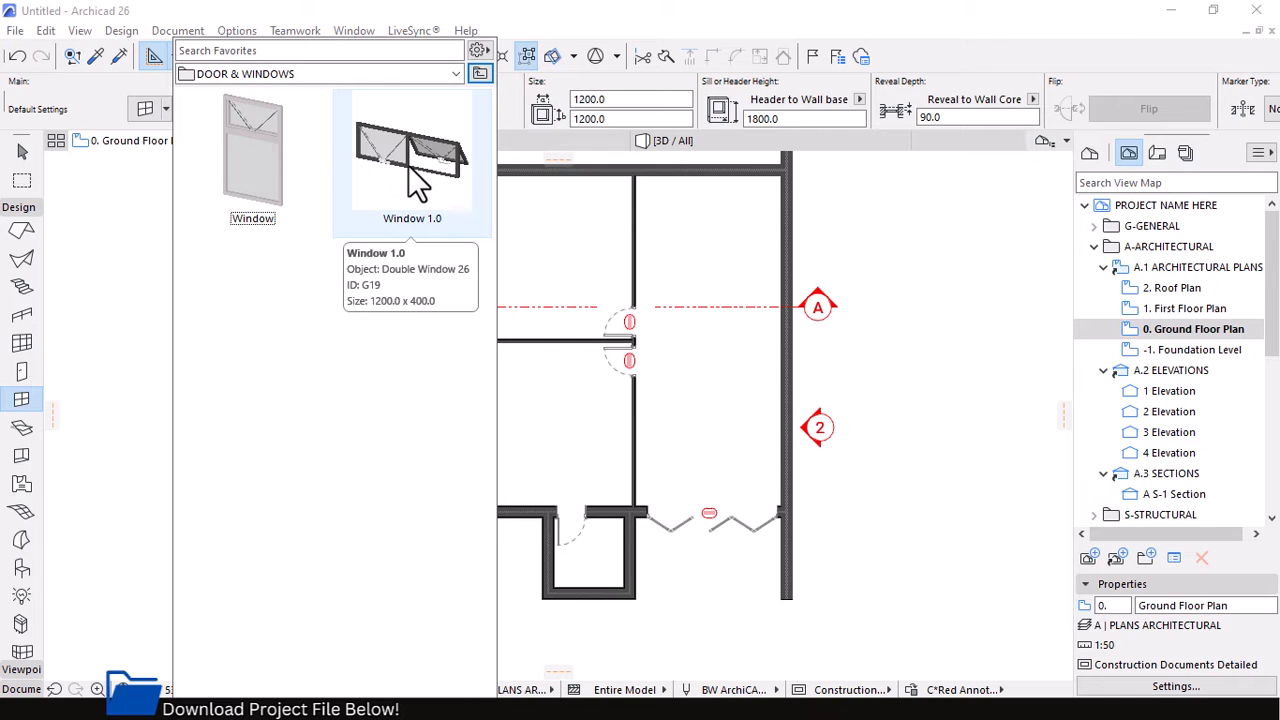
double_click(375, 190)
Place the 1200 x 400 double window in the middle of the bay's lower exterior wall, facing outward
scroll(608, 543, "up", 5)
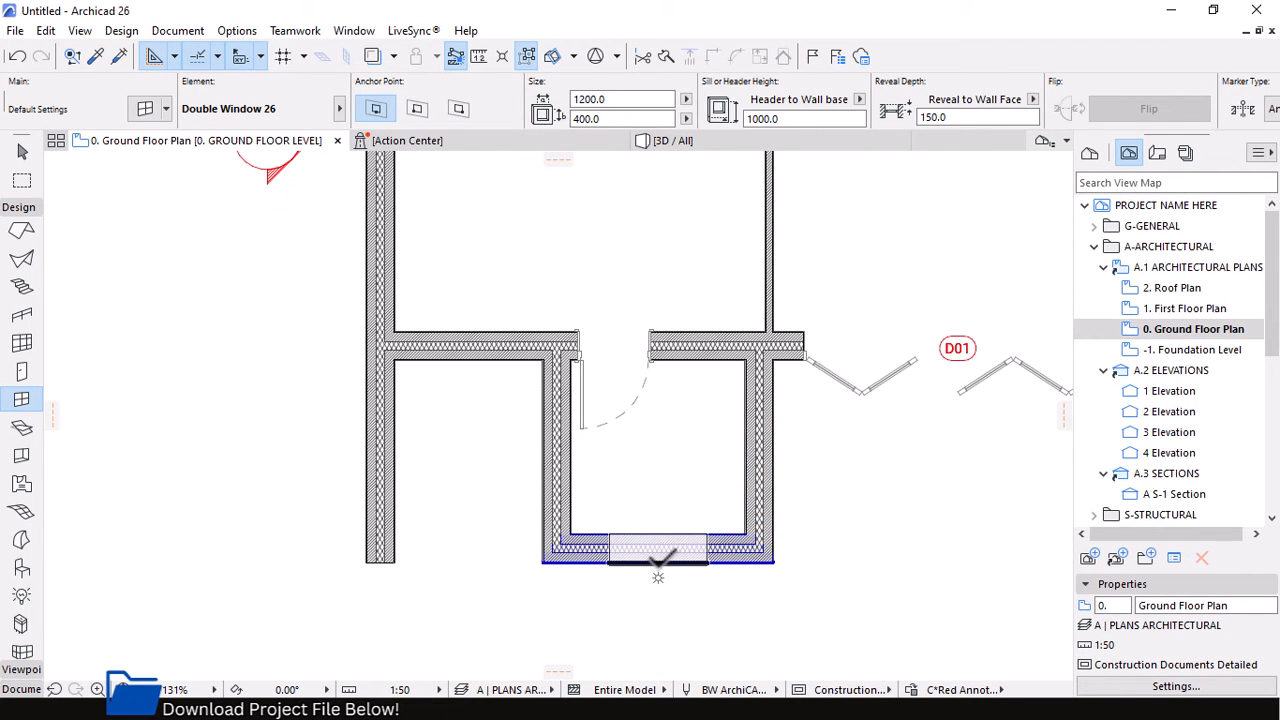
left_click(658, 578)
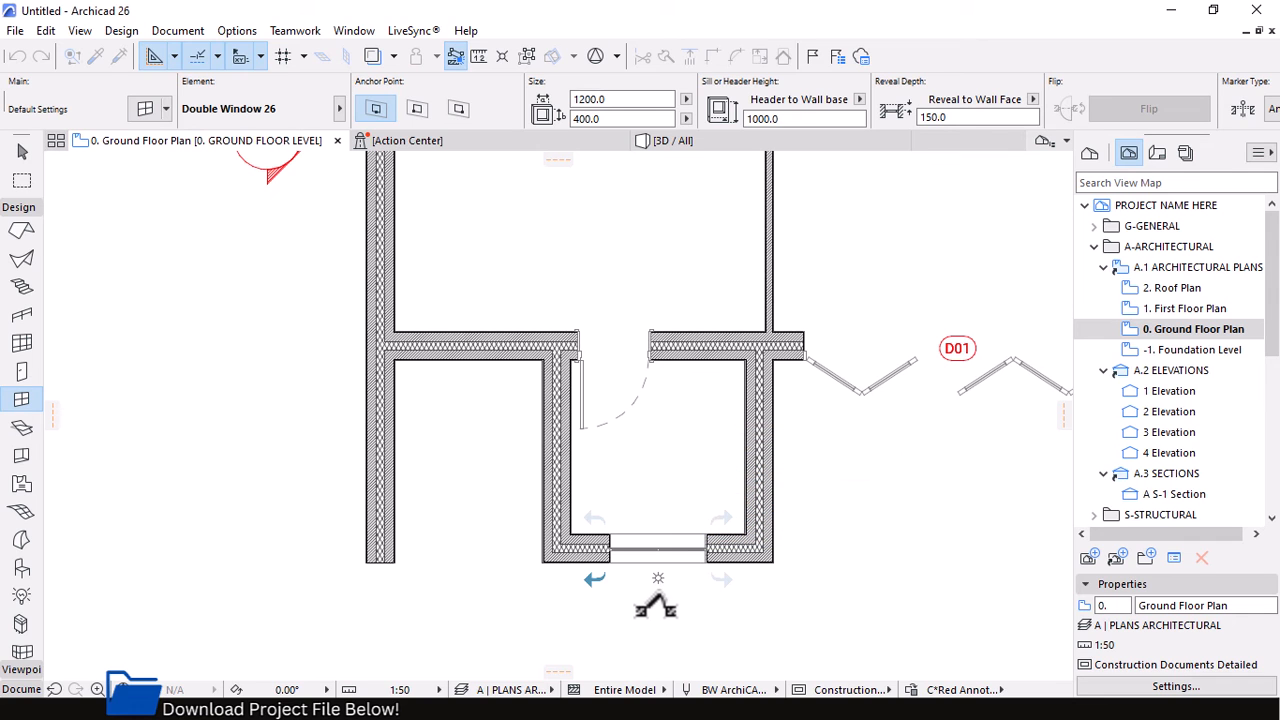
left_click(650, 568)
scroll(561, 493, "down", 2)
scroll(654, 563, "up", 4)
key("Escape")
Set the bay window's marker type to No Marker to remove its built-in label, and deselect the window
left_click(686, 531)
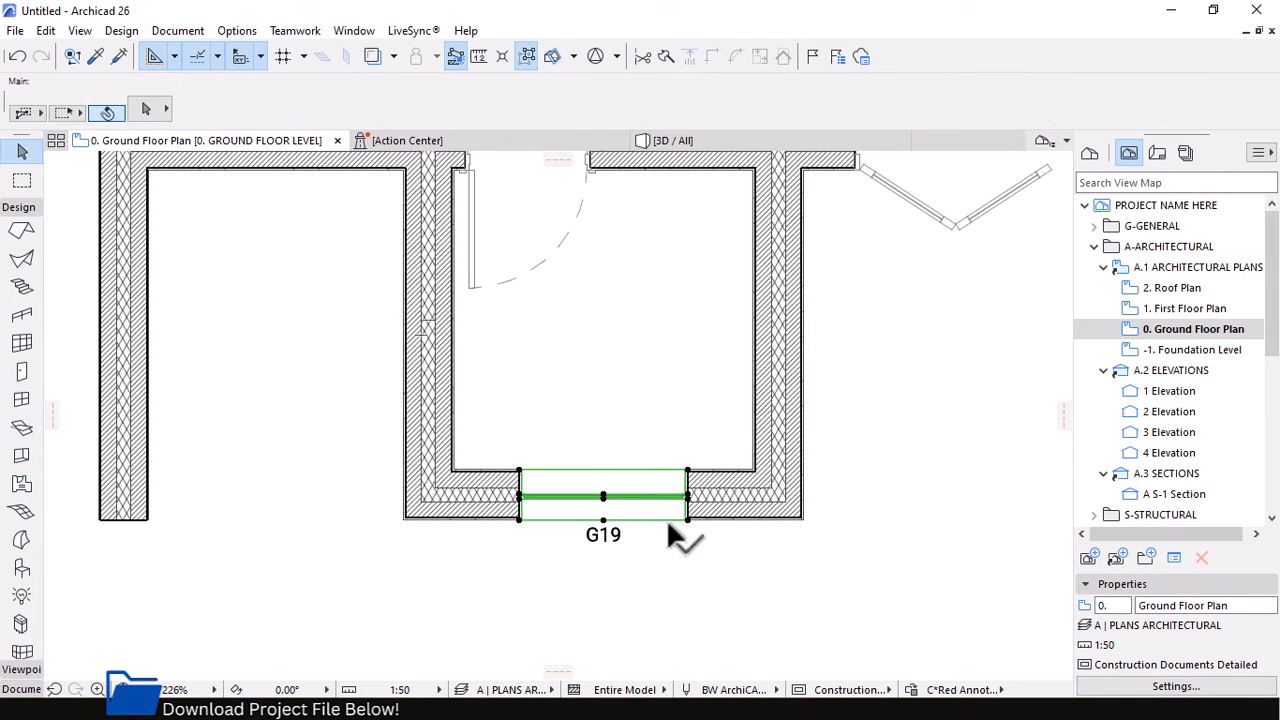
scroll(826, 88, "down", 2)
scroll(696, 85, "down", 2)
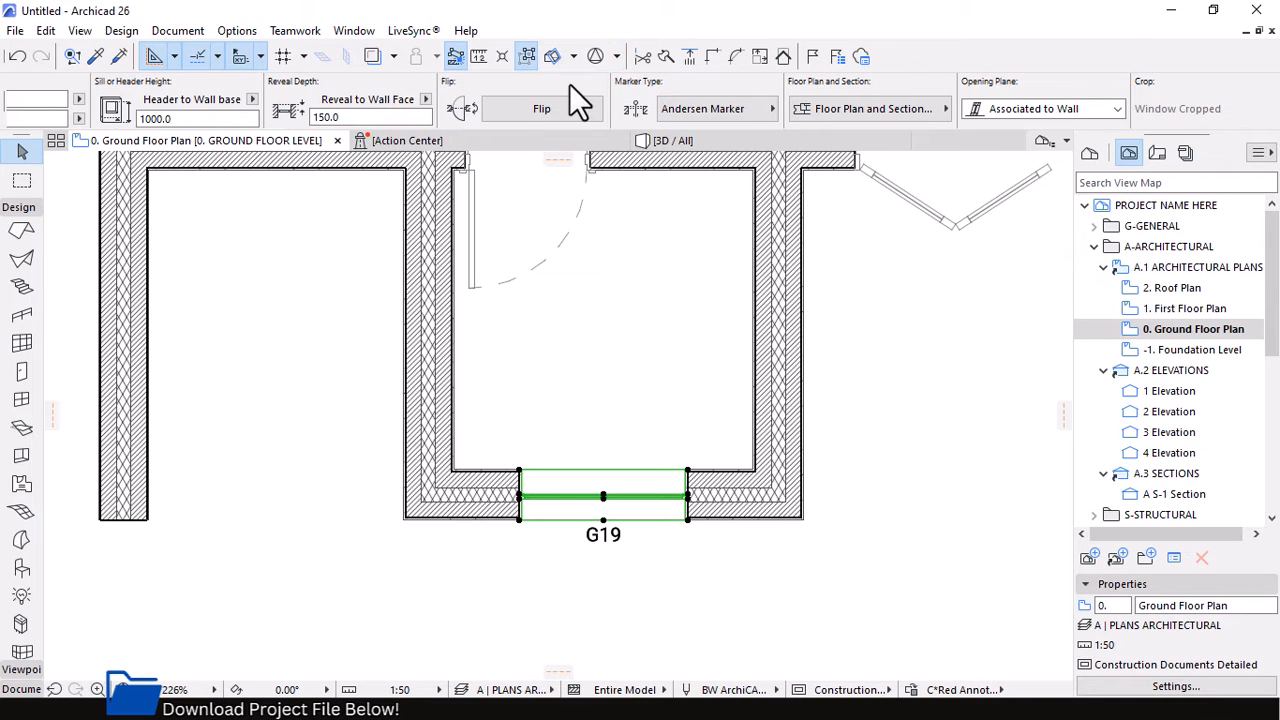
scroll(569, 83, "up", 2)
scroll(569, 83, "down", 2)
left_click(718, 108)
left_click(844, 105)
scroll(651, 470, "down", 5)
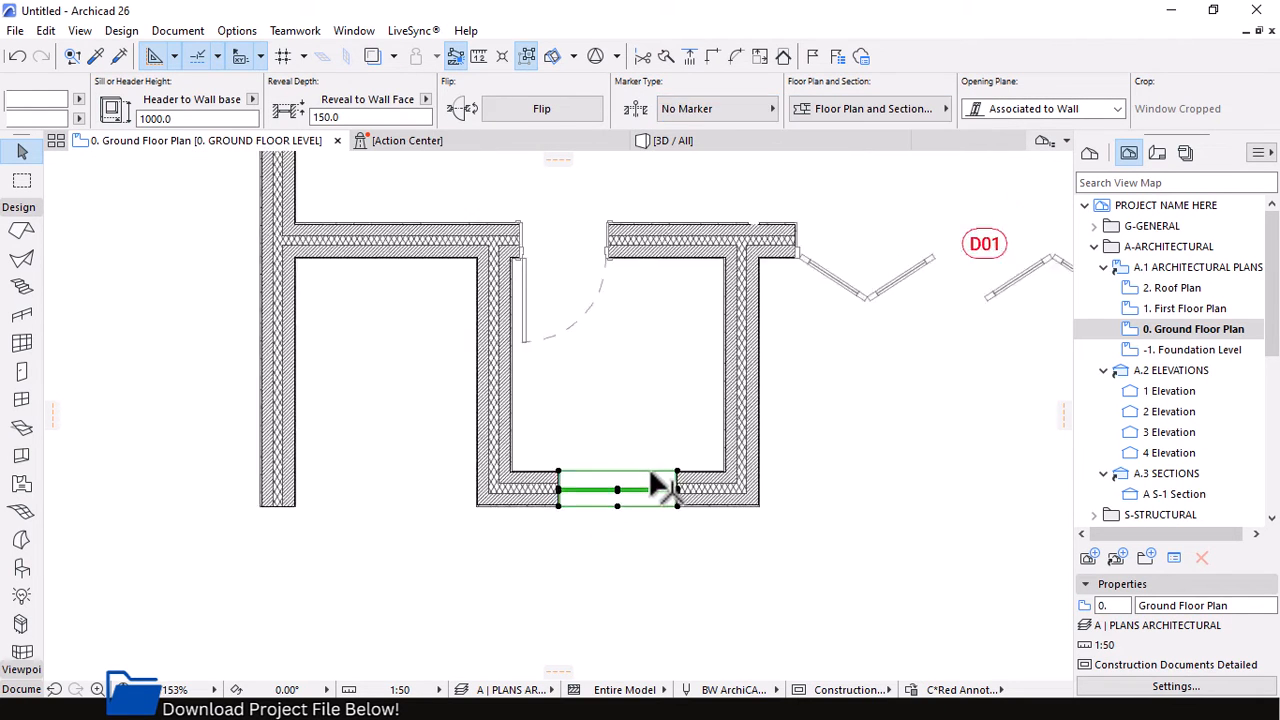
left_click(790, 480)
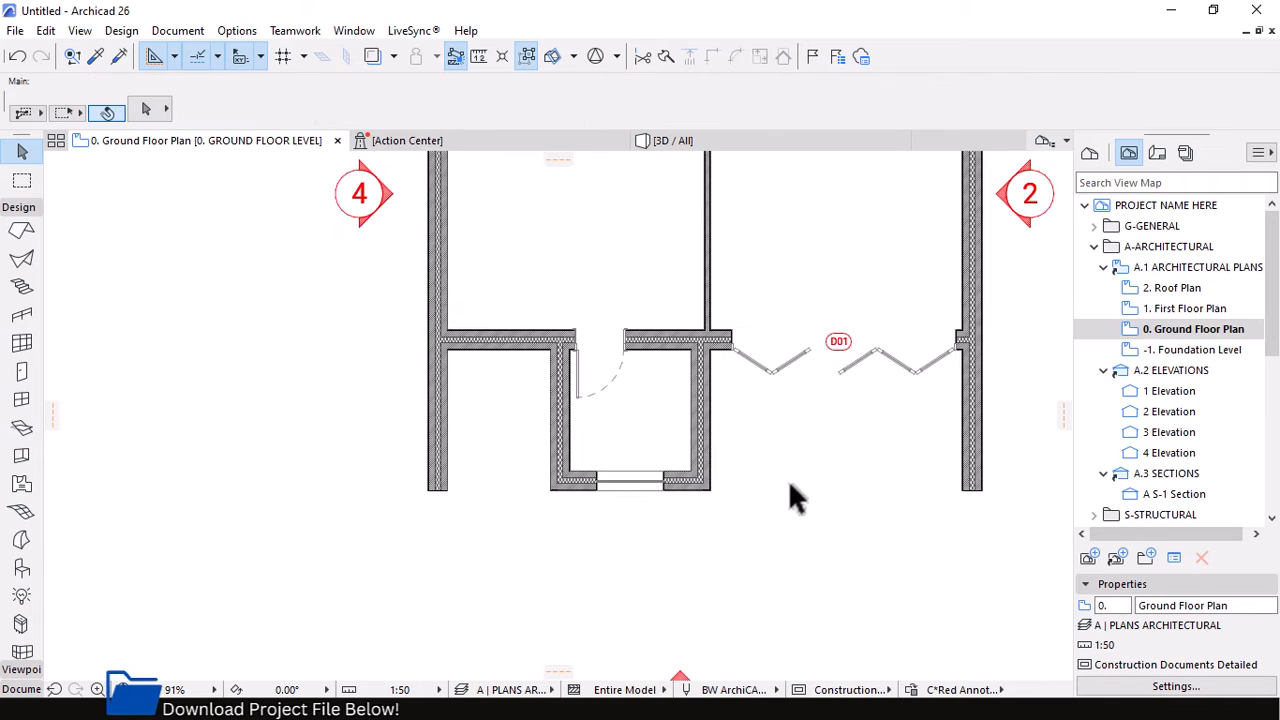
Pick up the sliding folding door tag's label settings, apply the Window Tag favourite and attach such a tag to the bay window
left_click(843, 341)
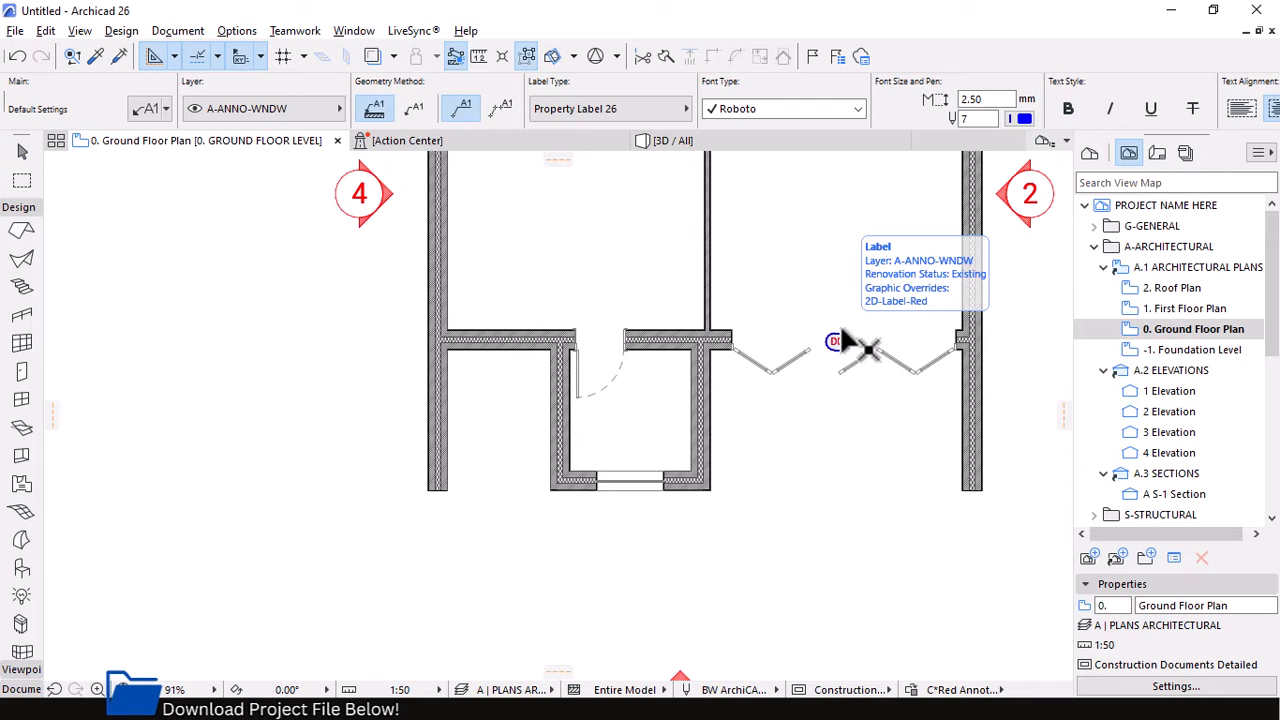
left_click(166, 108)
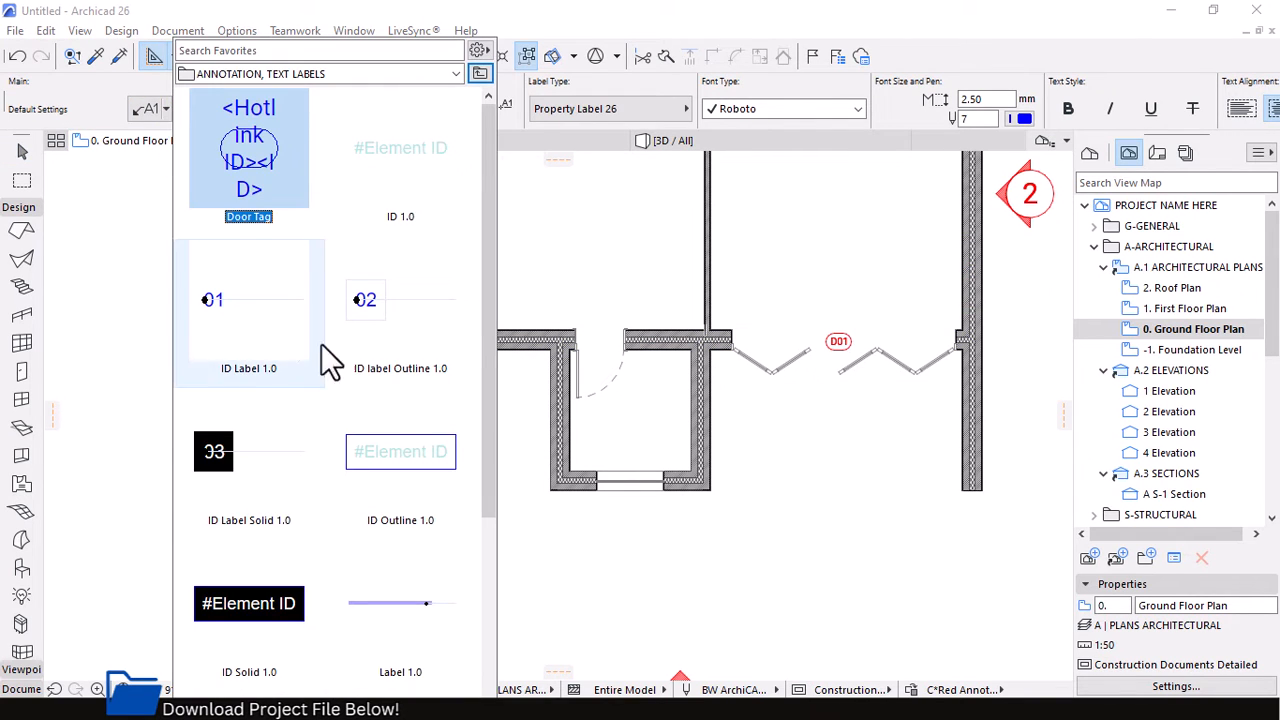
scroll(413, 329, "down", 3)
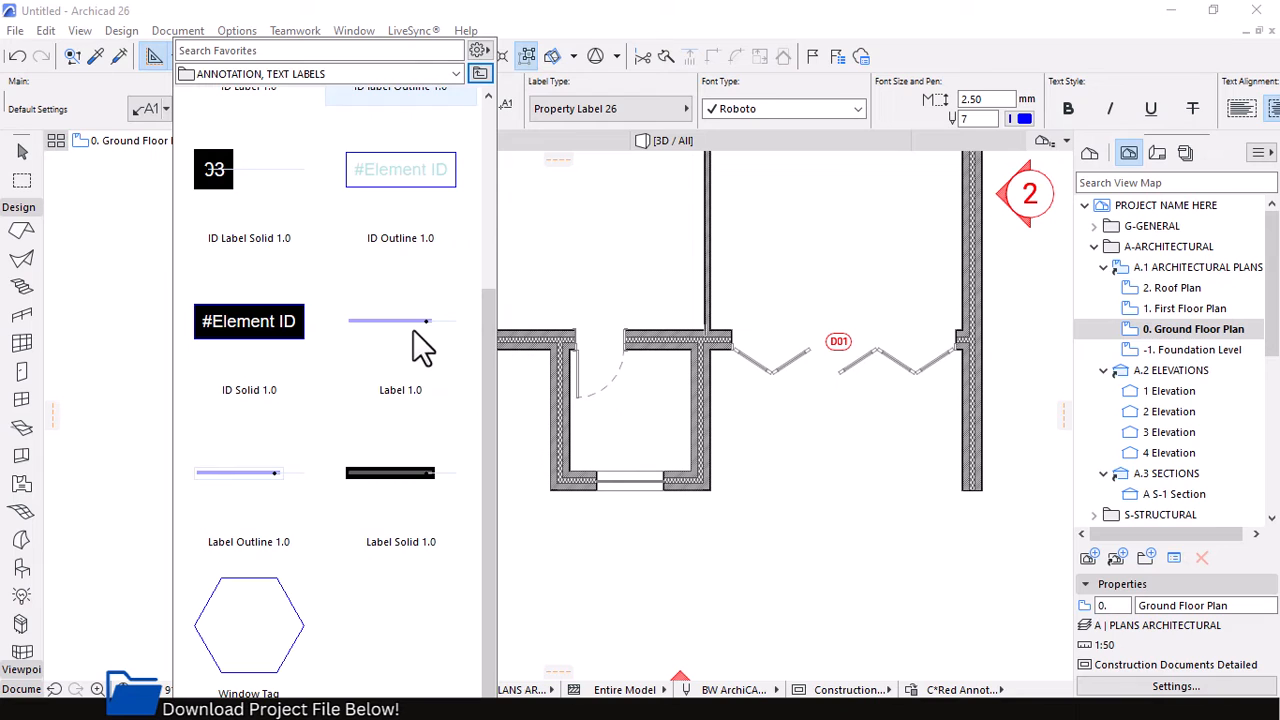
left_click(243, 592)
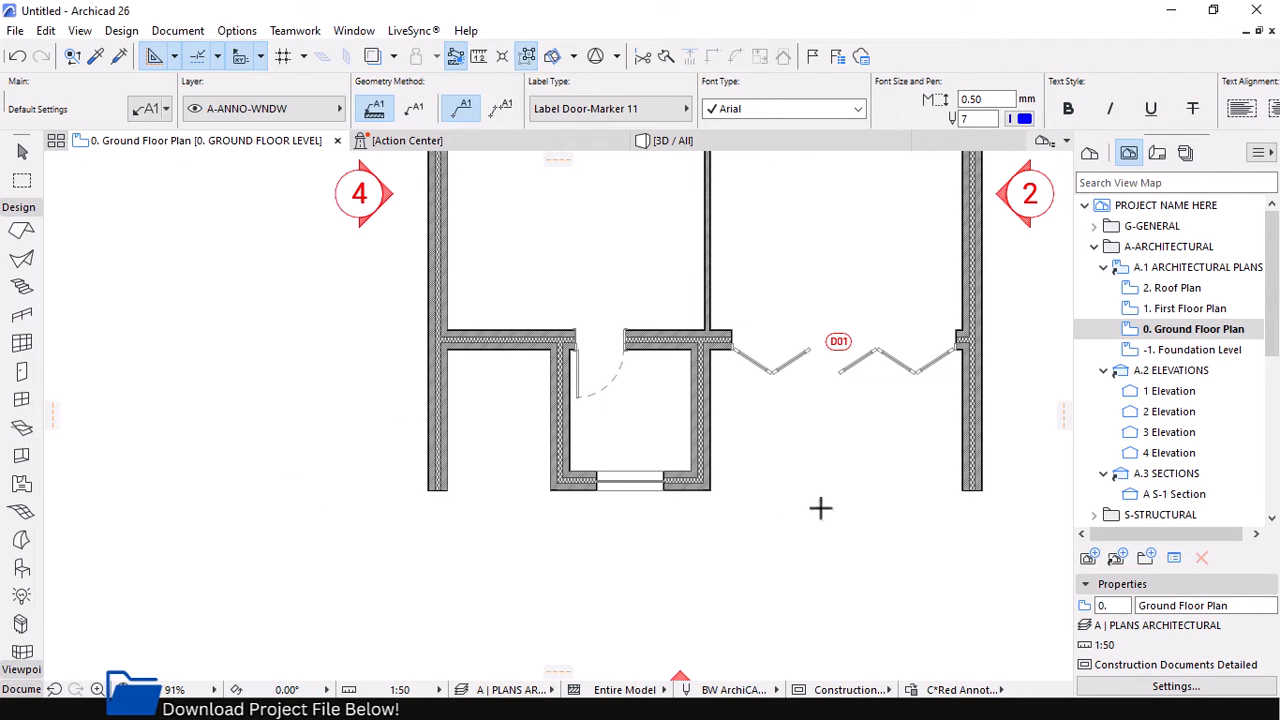
left_click(630, 483)
scroll(800, 516, "down", 3)
scroll(690, 483, "down", 2)
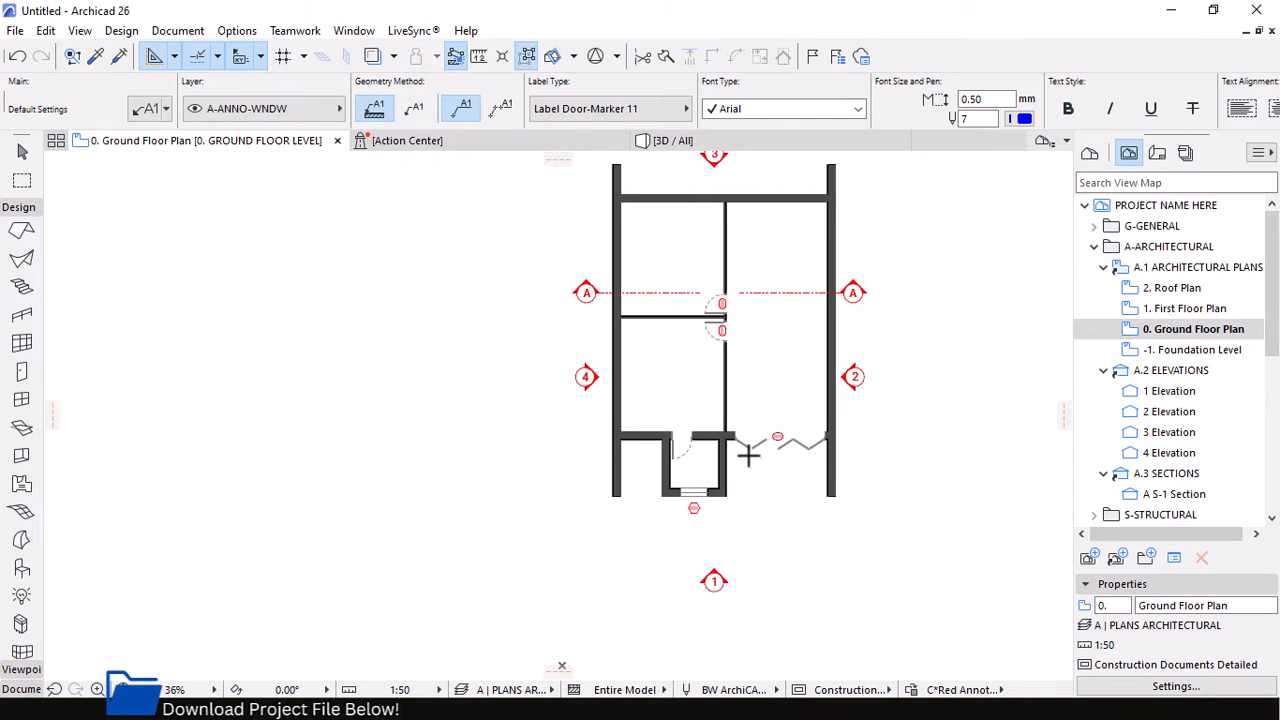
Activate the Window tool with the PT189 favorite from the MSBIMAluminium Top Hung Windows folder under B2020.20 Exterior Fixed Windows
scroll(770, 342, "up", 1)
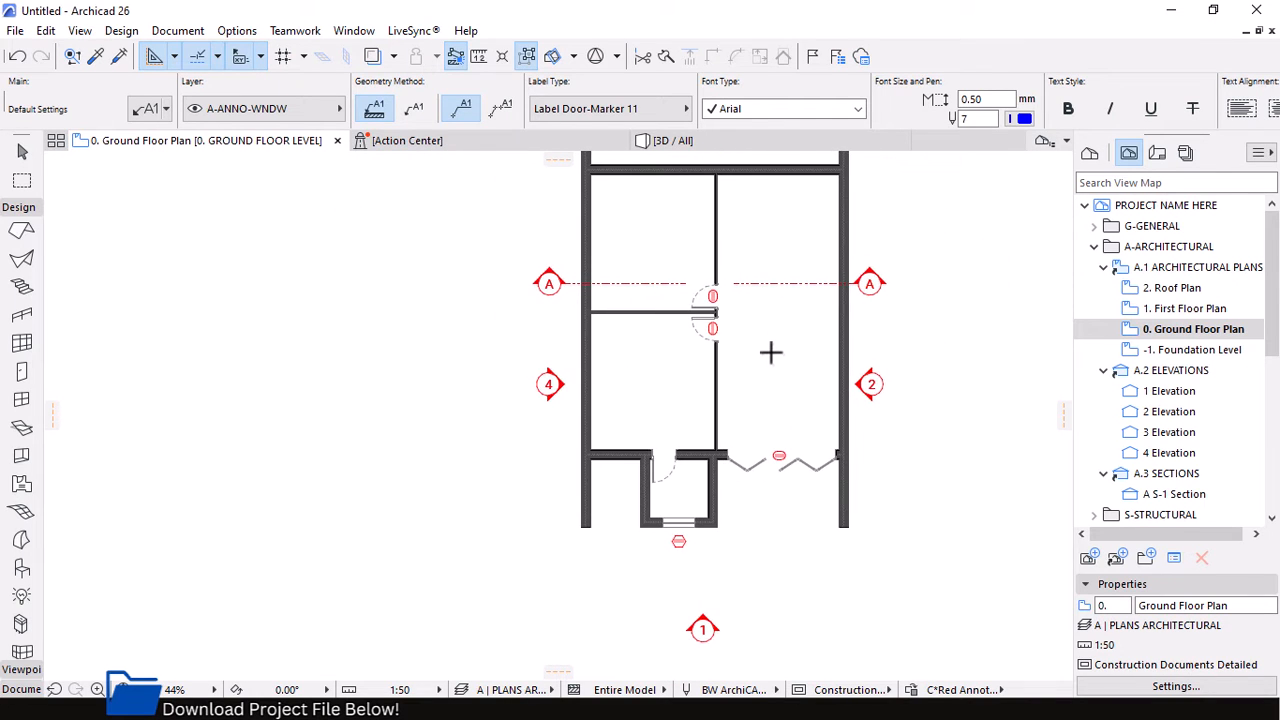
scroll(770, 384, "down", 2)
left_click(715, 480, "alt")
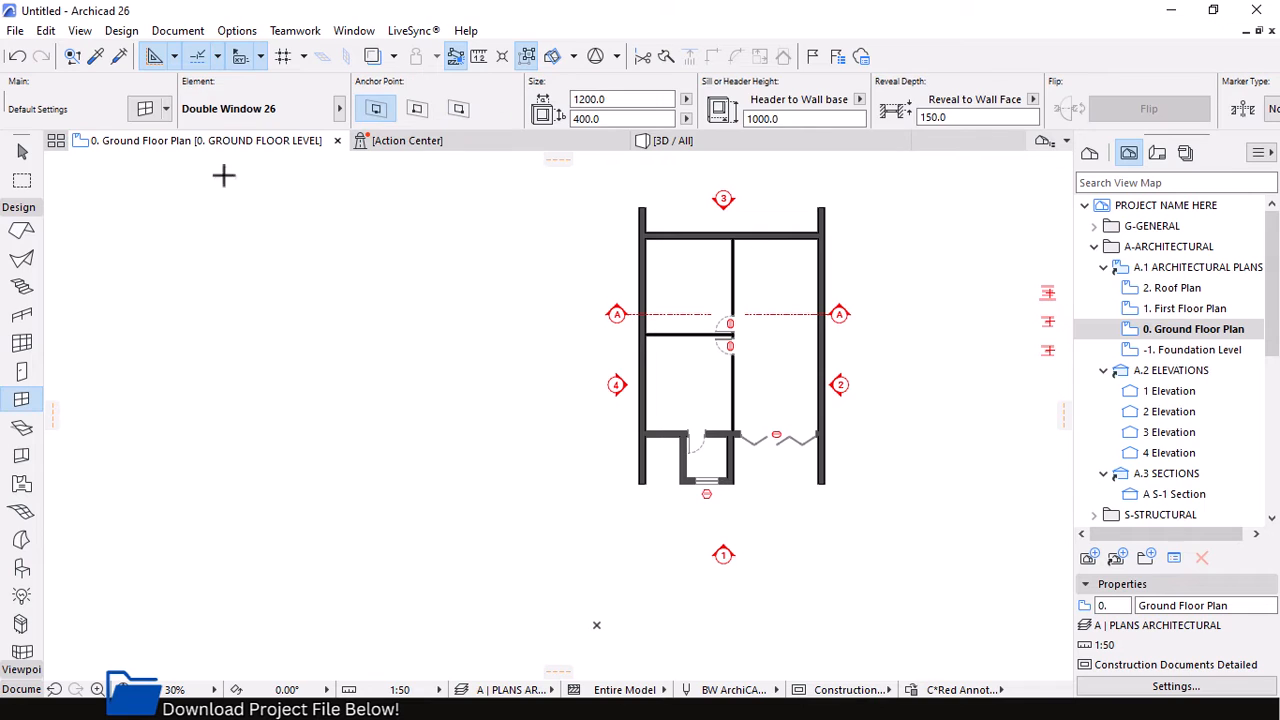
left_click(165, 107)
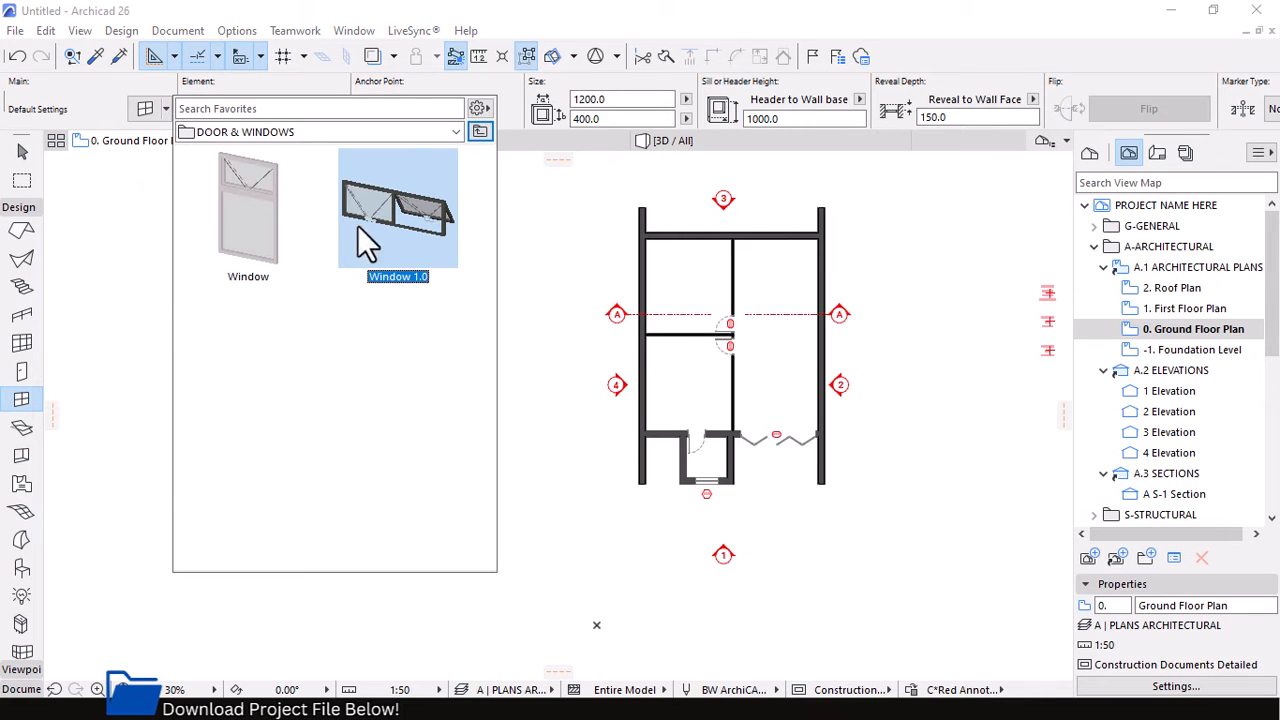
left_click(485, 133)
left_click(485, 133)
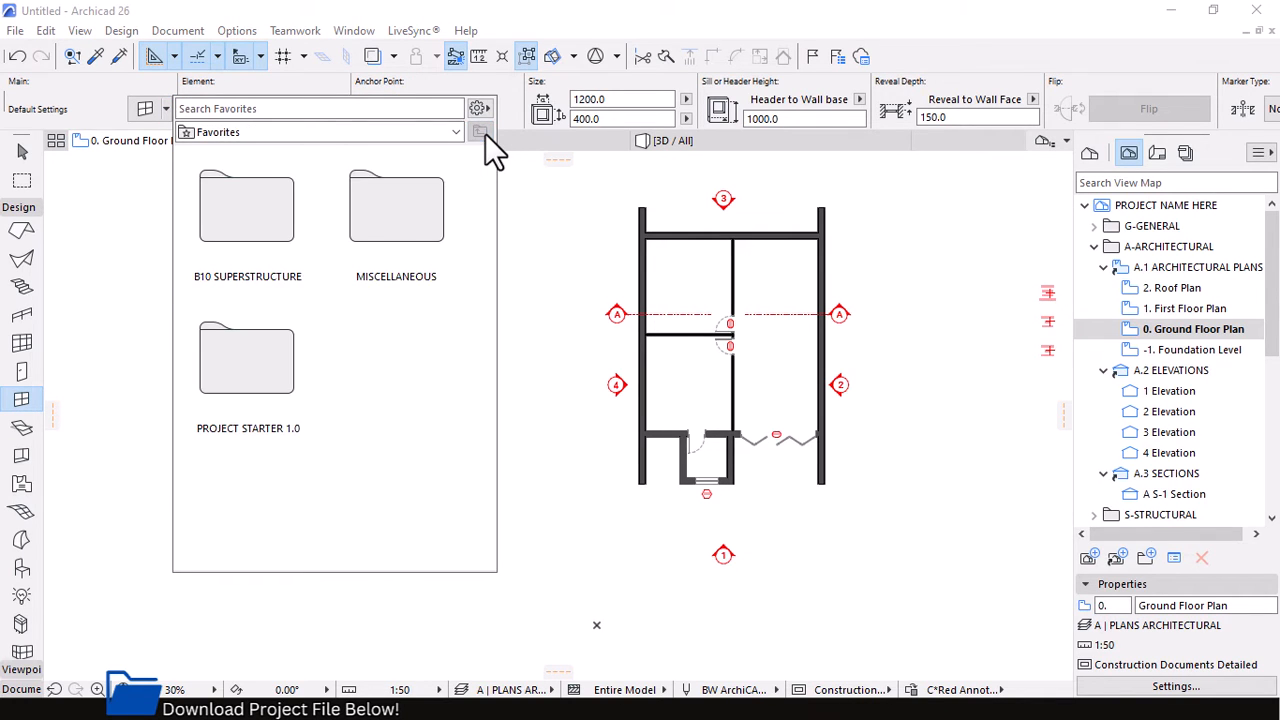
double_click(263, 249)
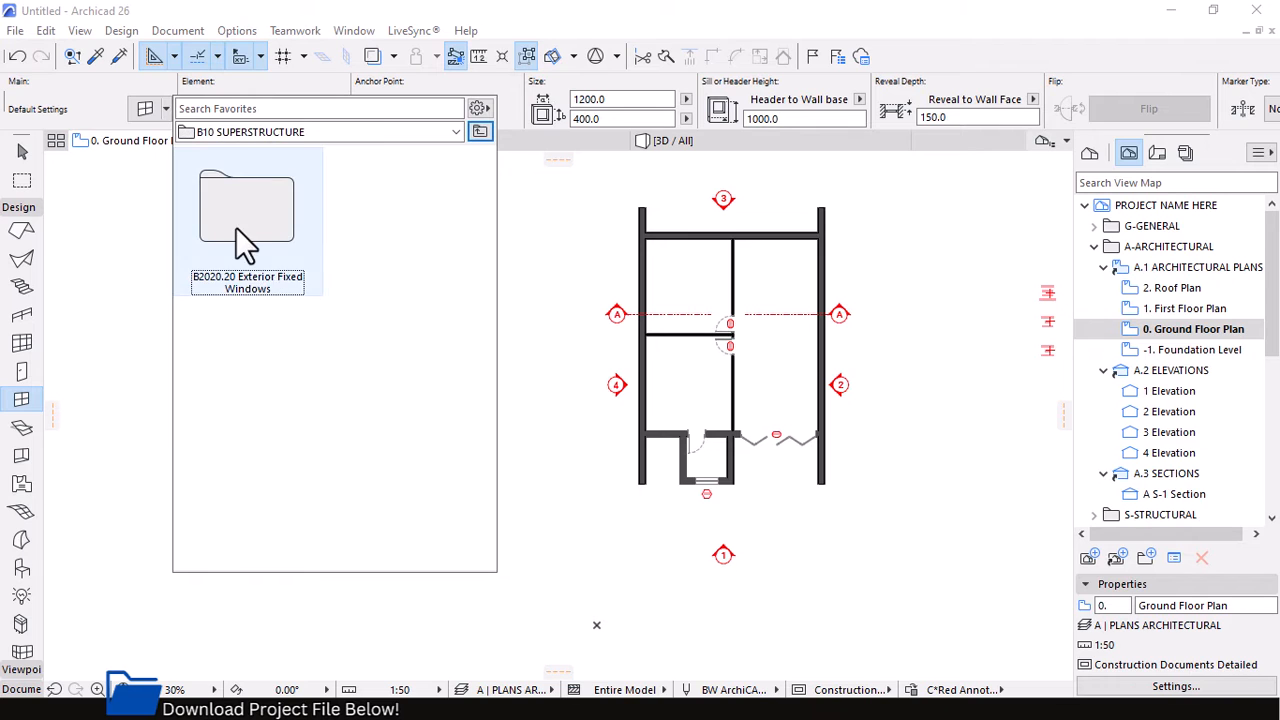
double_click(263, 249)
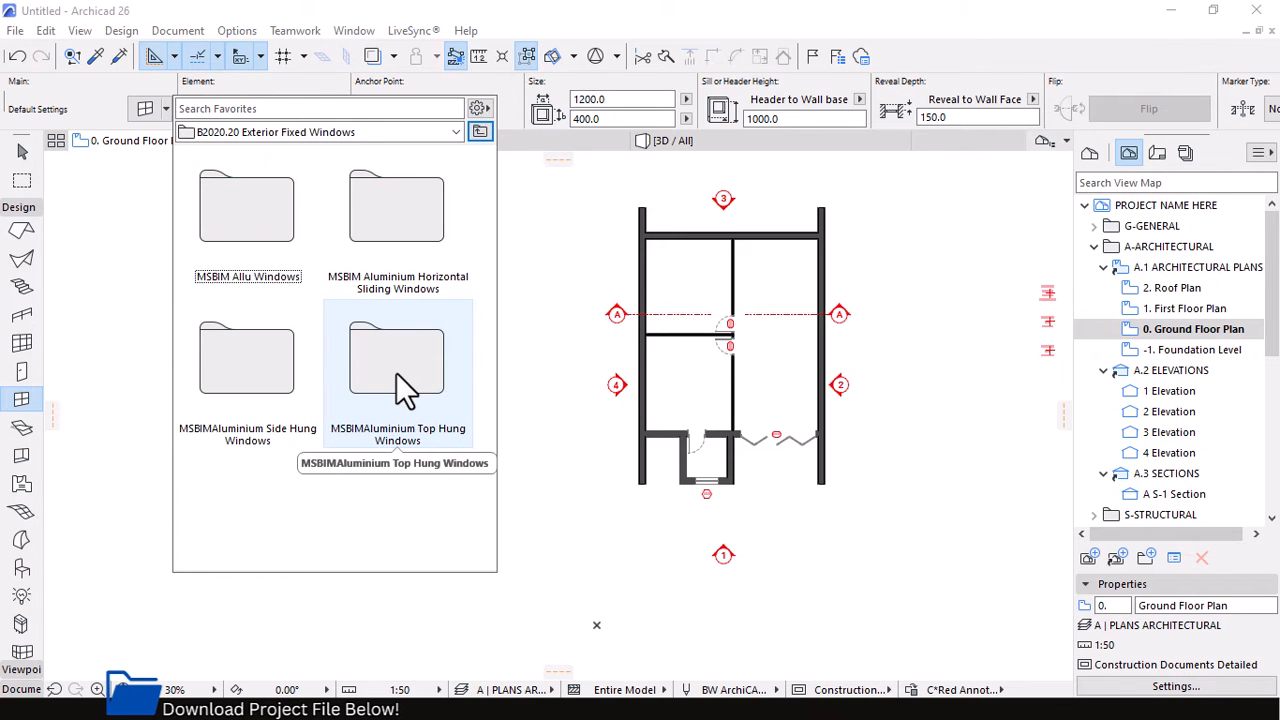
double_click(396, 372)
scroll(415, 256, "down", 2)
scroll(430, 290, "down", 3)
scroll(445, 320, "down", 5)
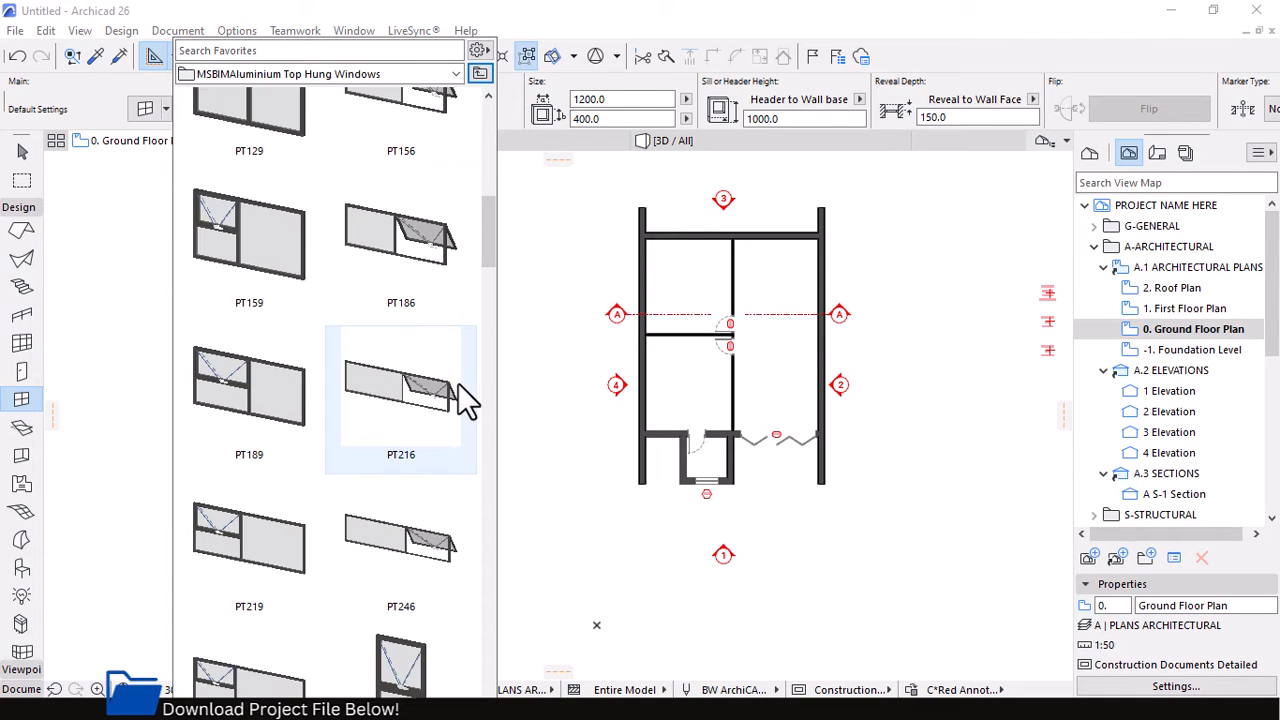
double_click(206, 390)
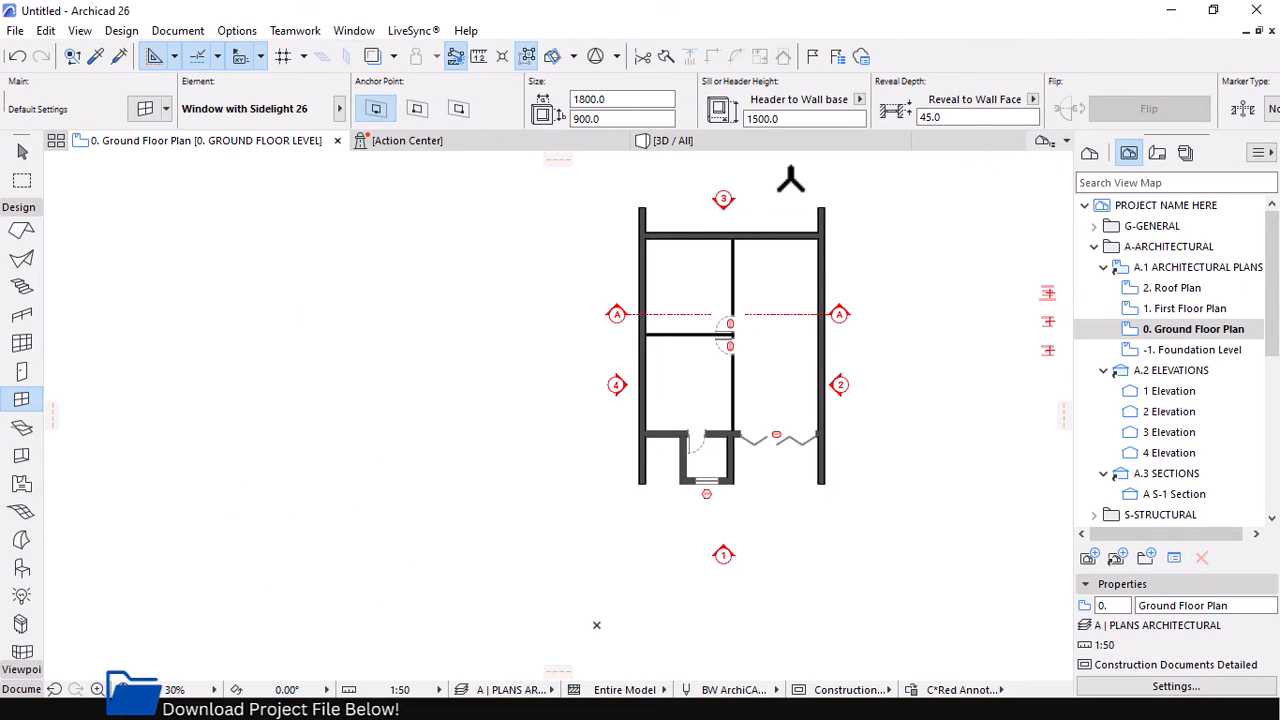
Place the PT189 window in the horizontal exterior wall near elevation marker 3, beside the vertical partition in the larger room
scroll(790, 180, "up", 3)
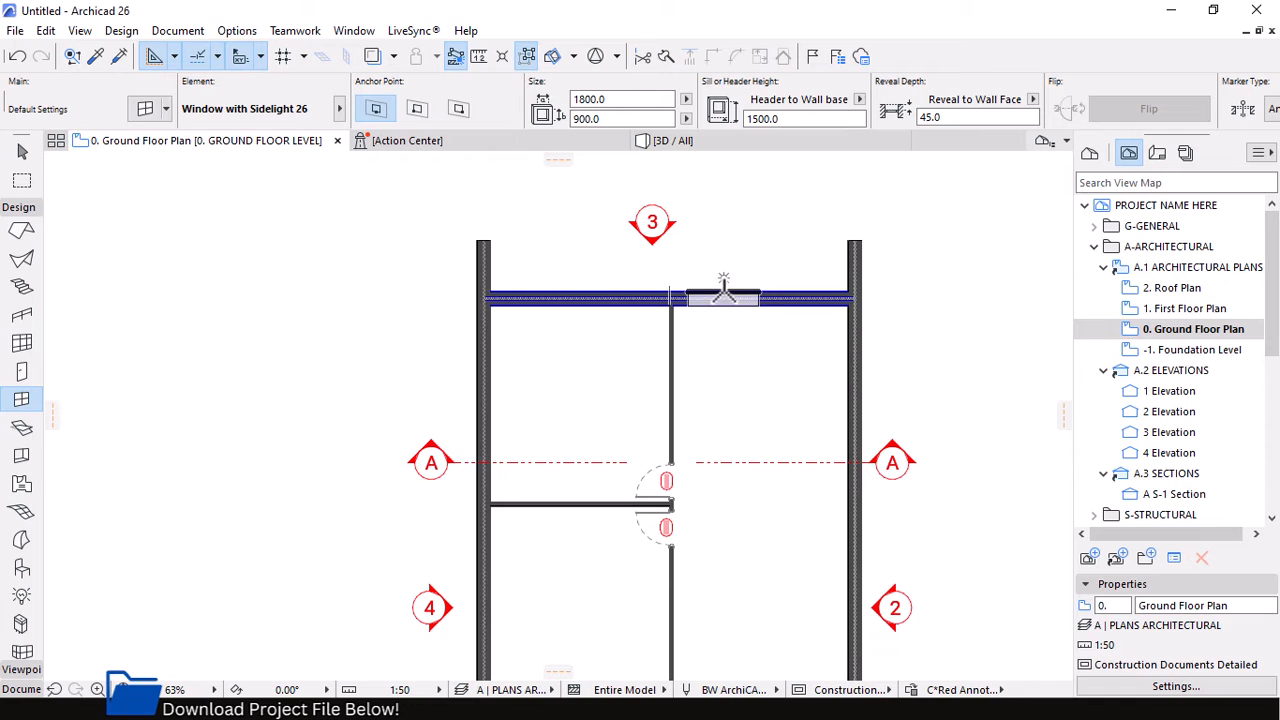
left_click(723, 290)
left_click(729, 214)
Set the width of the newly placed PT189 window to 2500 mm
scroll(737, 290, "up", 4)
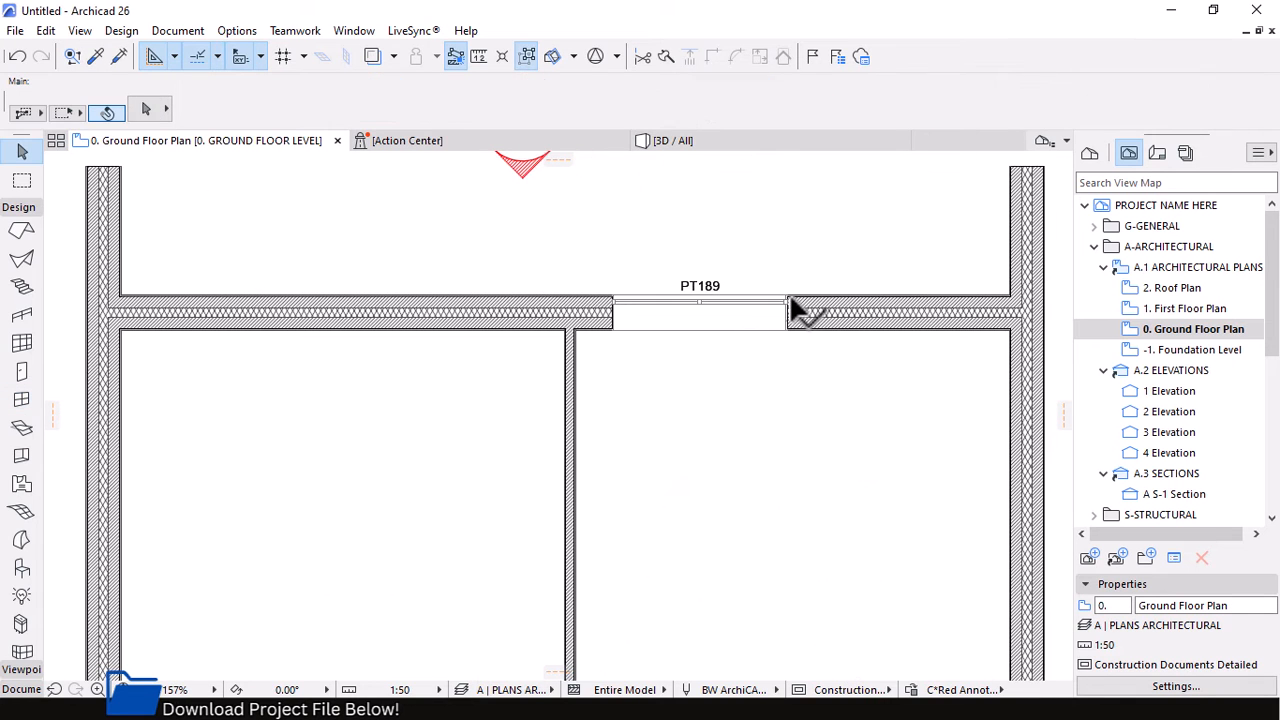
left_click(790, 304)
left_click(620, 99)
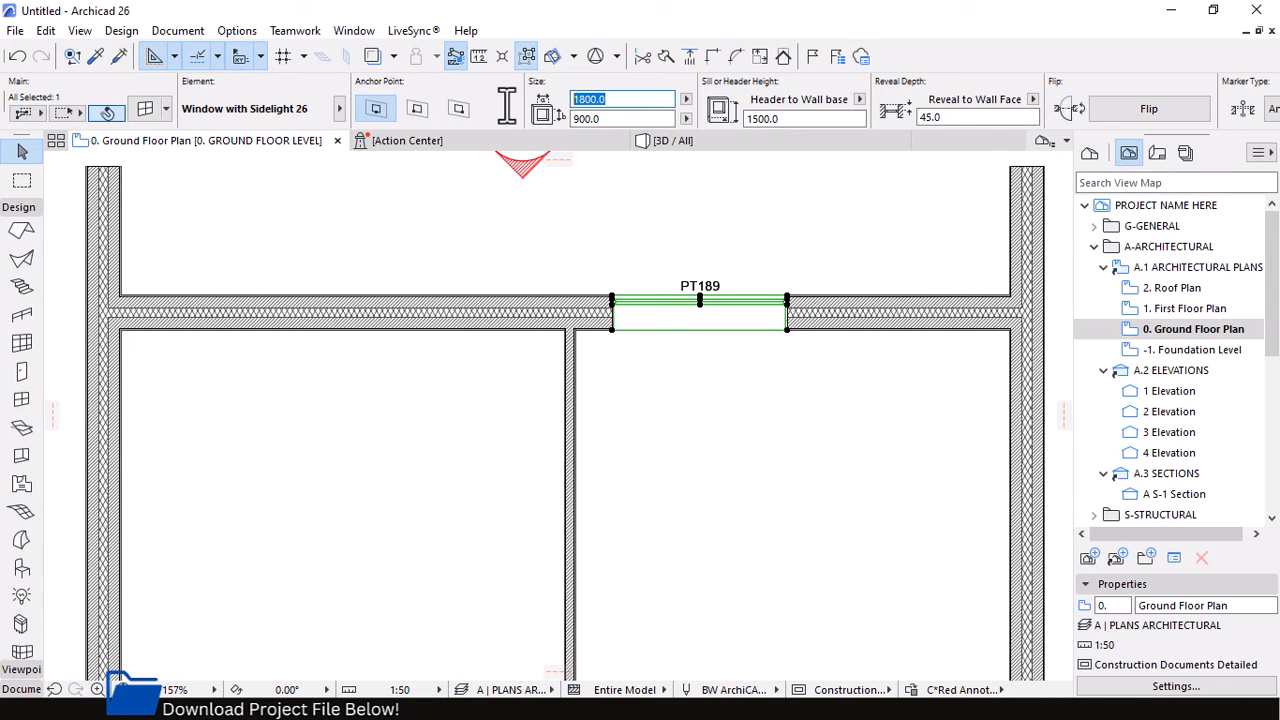
type("2500")
key("Return")
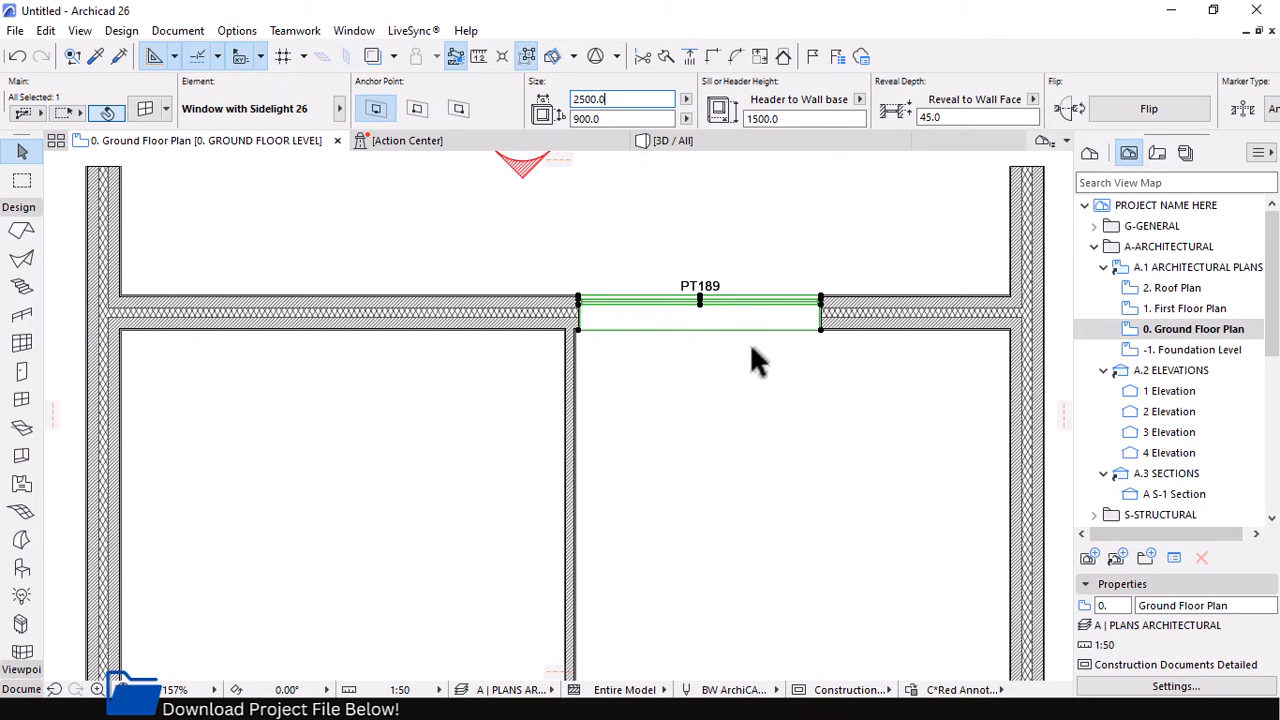
Move the PT189 window 300 mm along its wall at 0°, away from the partition, and deselect it
key("ctrl+d")
left_click(630, 368)
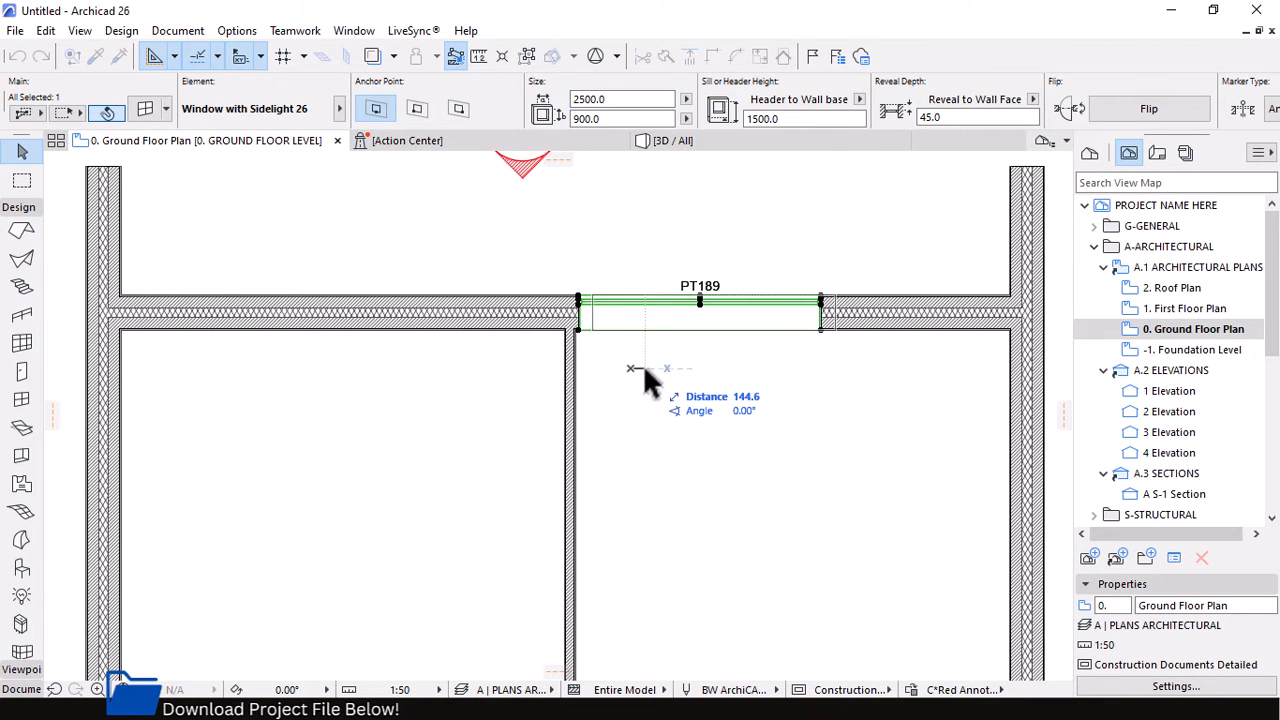
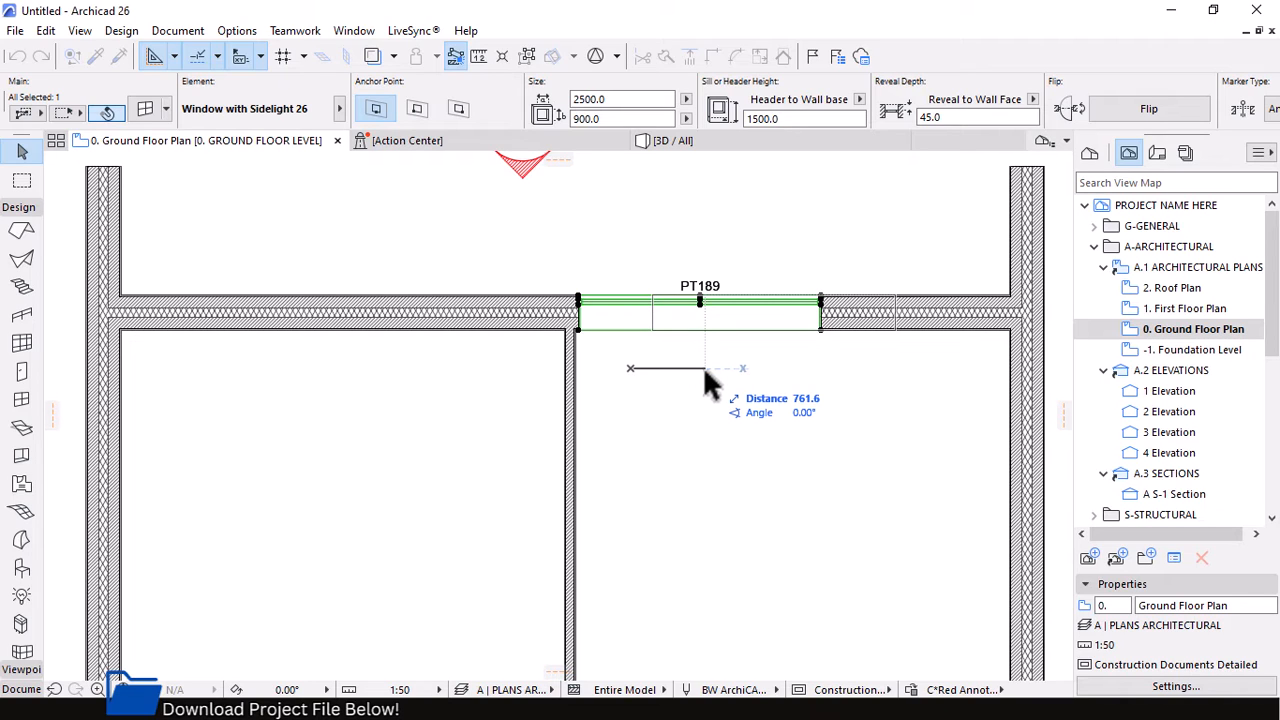
type("300")
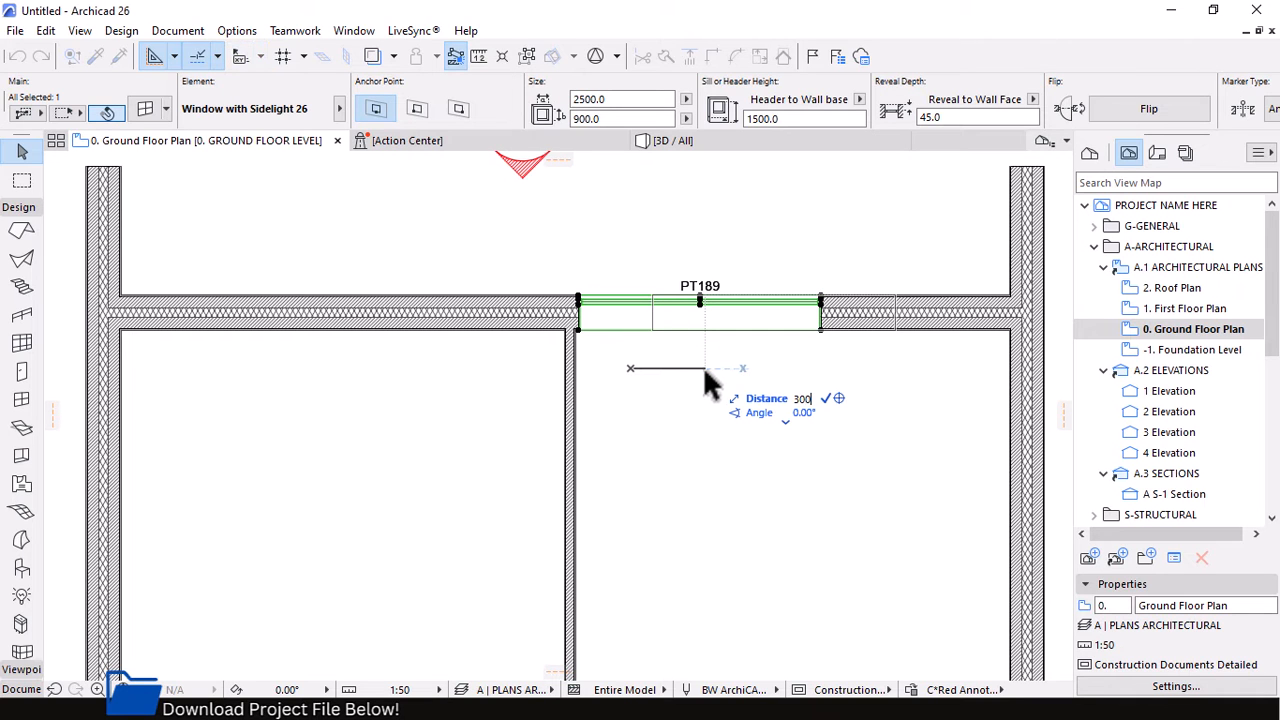
key("Return")
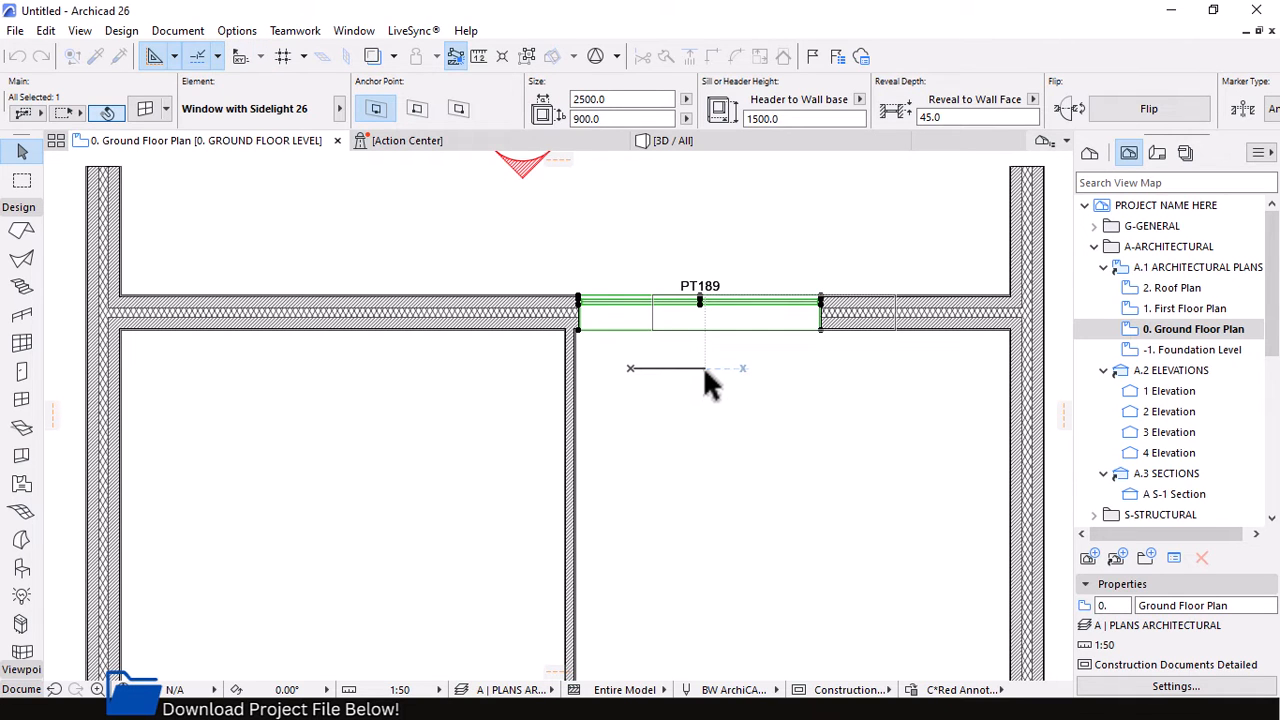
scroll(755, 245, "down", 4)
left_click(946, 275)
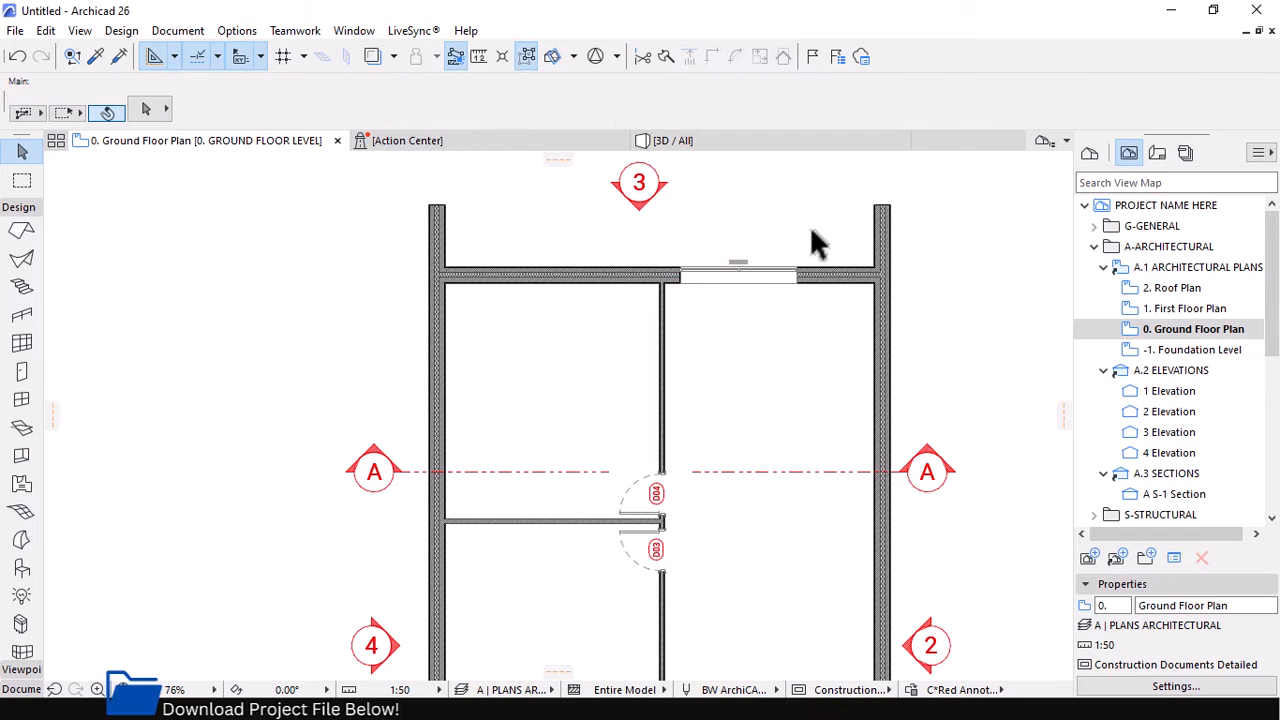
Set the marker type of the PT189 window to No Marker
left_click(792, 272)
scroll(795, 280, "up", 4)
left_click(815, 305)
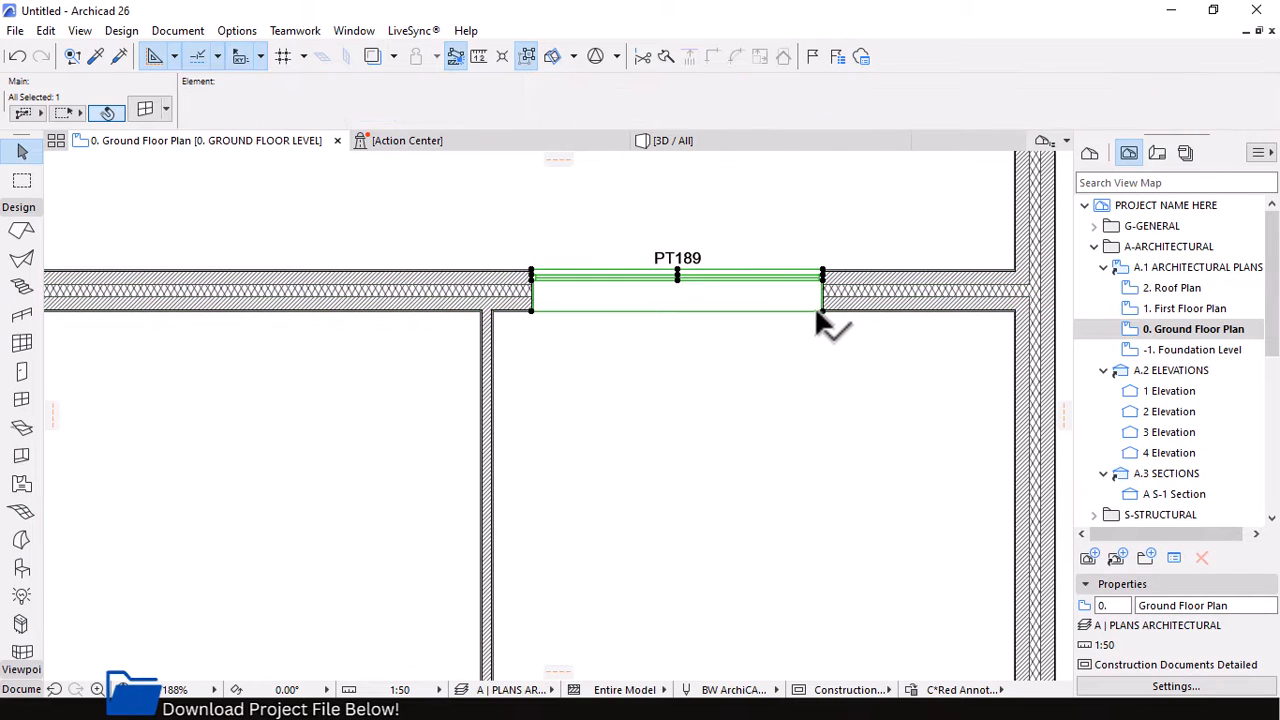
mouse_move(640, 140)
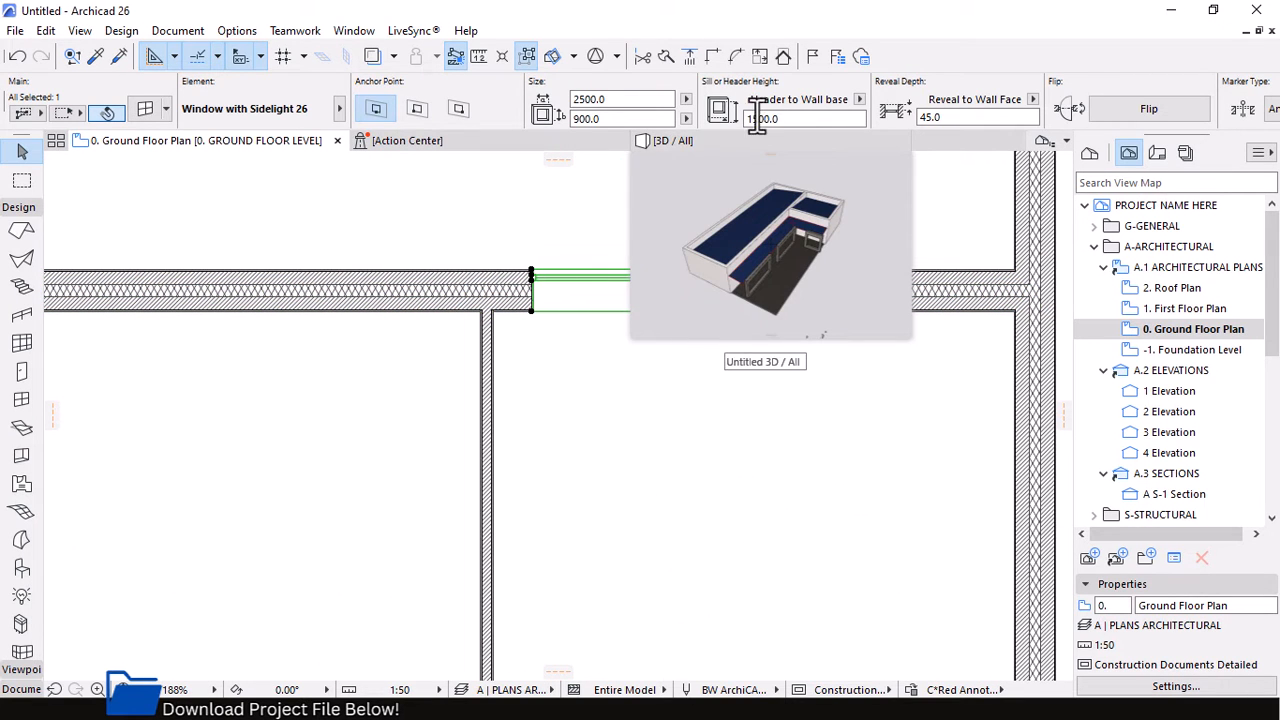
scroll(773, 87, "down", 5)
scroll(773, 87, "up", 6)
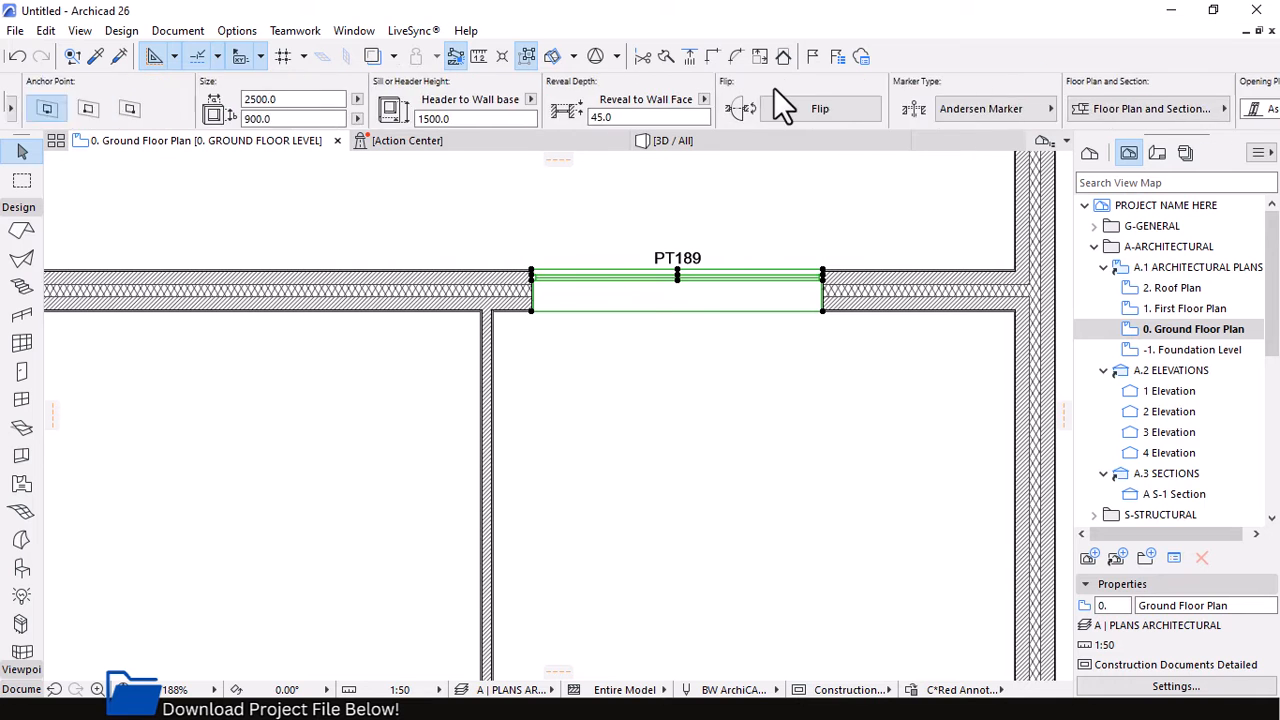
scroll(773, 87, "down", 5)
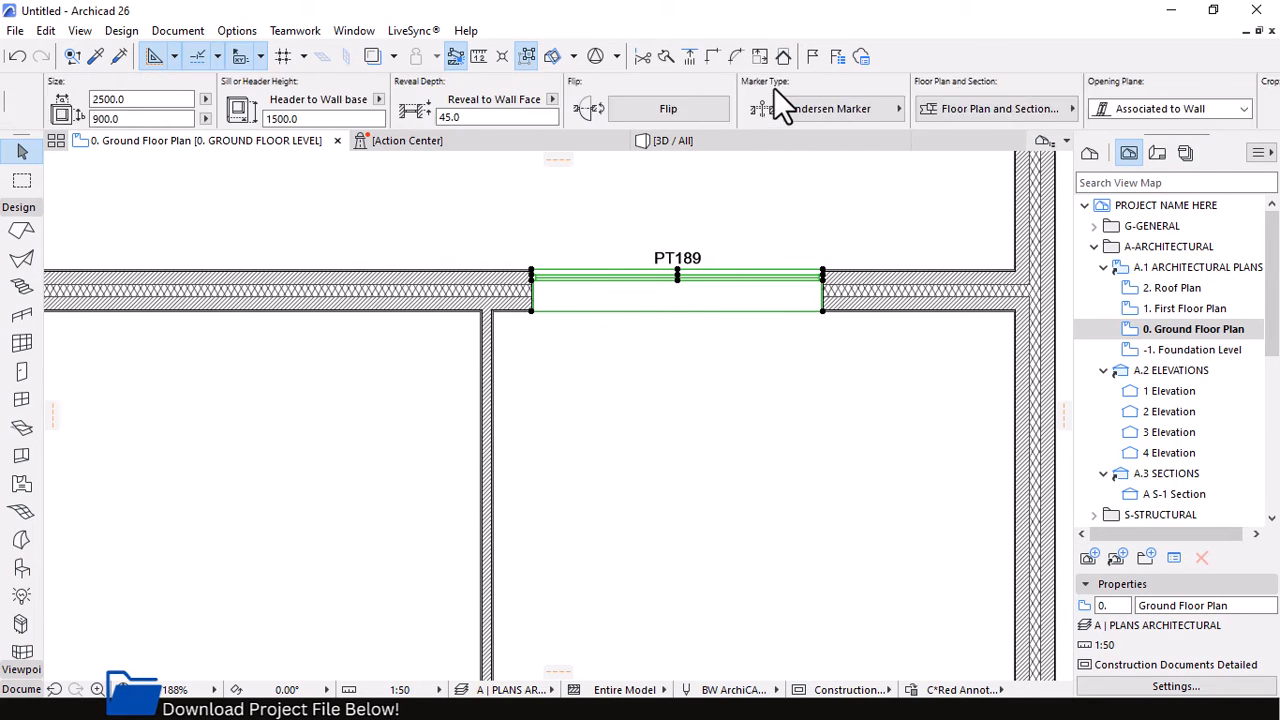
scroll(773, 87, "up", 5)
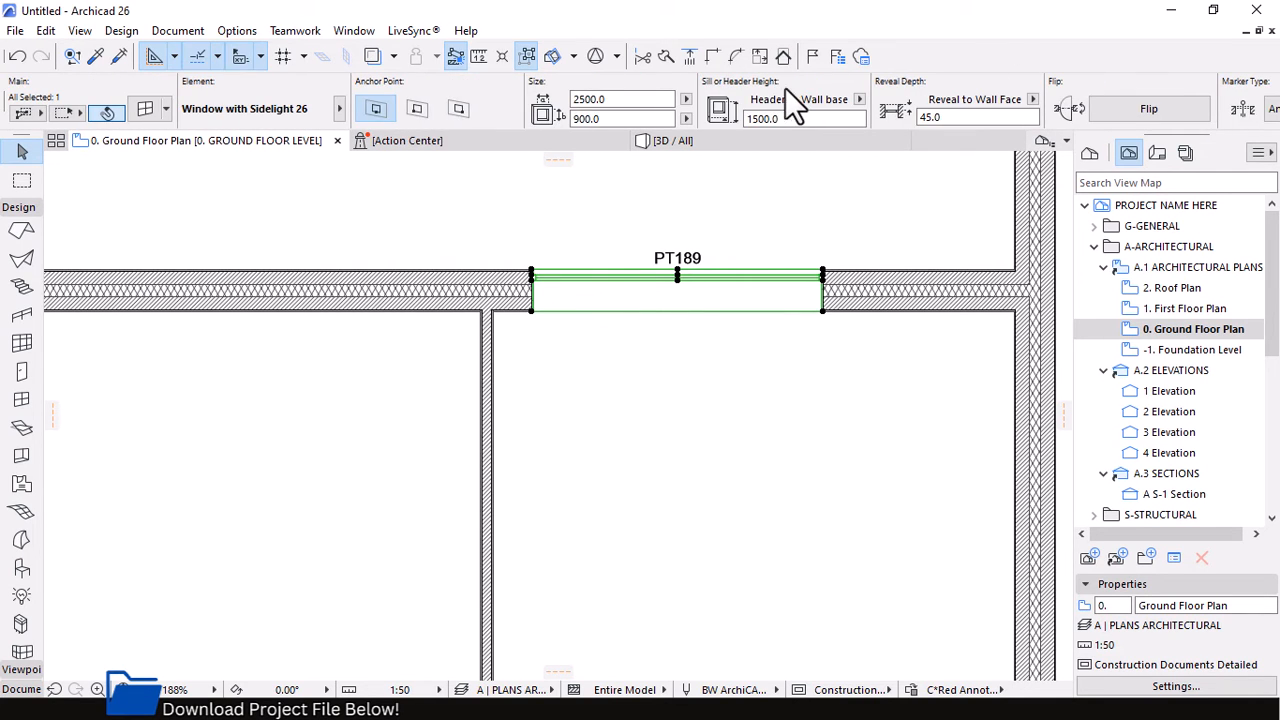
scroll(773, 87, "down", 5)
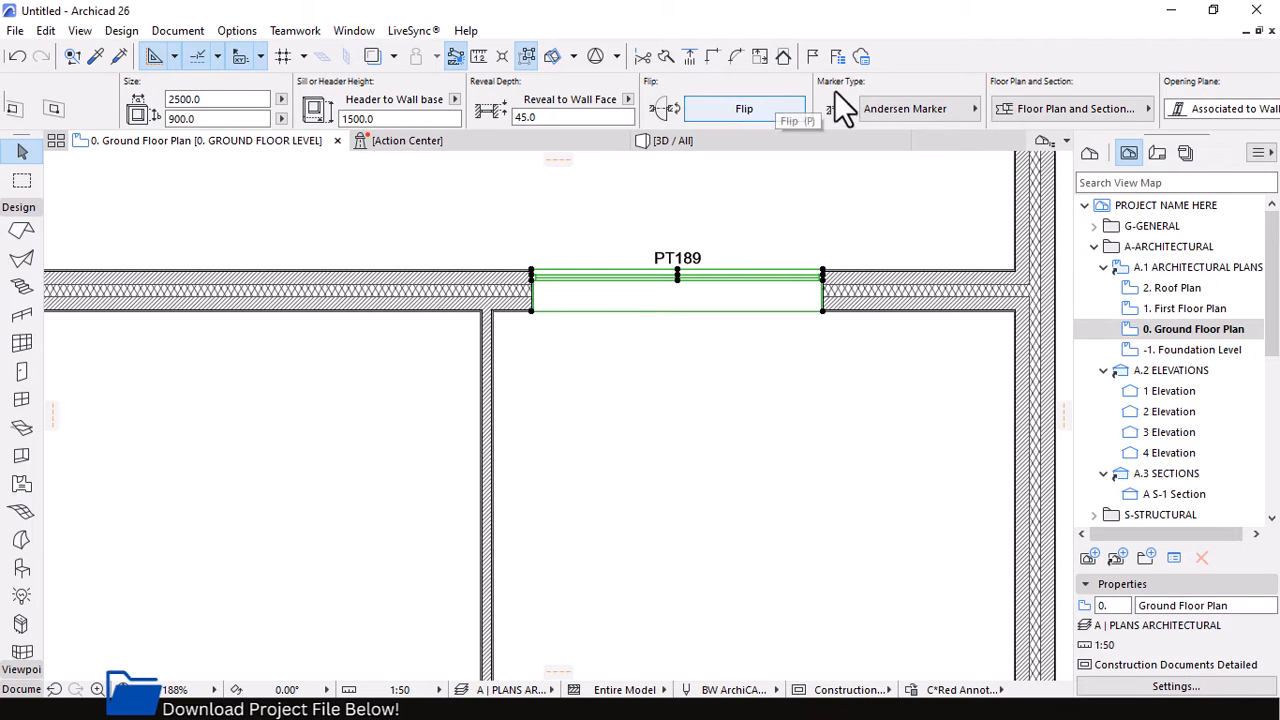
left_click(950, 108)
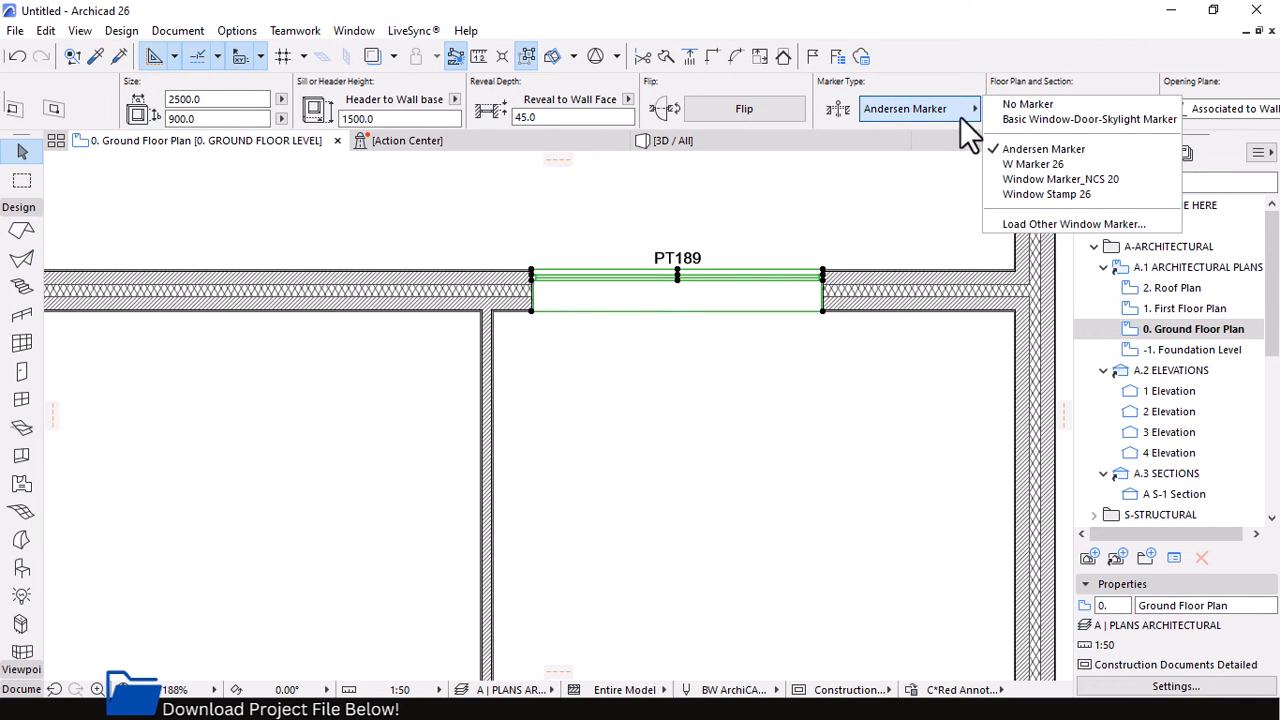
left_click(1030, 104)
Pick up the settings of the existing G19 window label and attach a matching label to the 2500 mm window
scroll(790, 282, "down", 4)
scroll(746, 272, "down", 2)
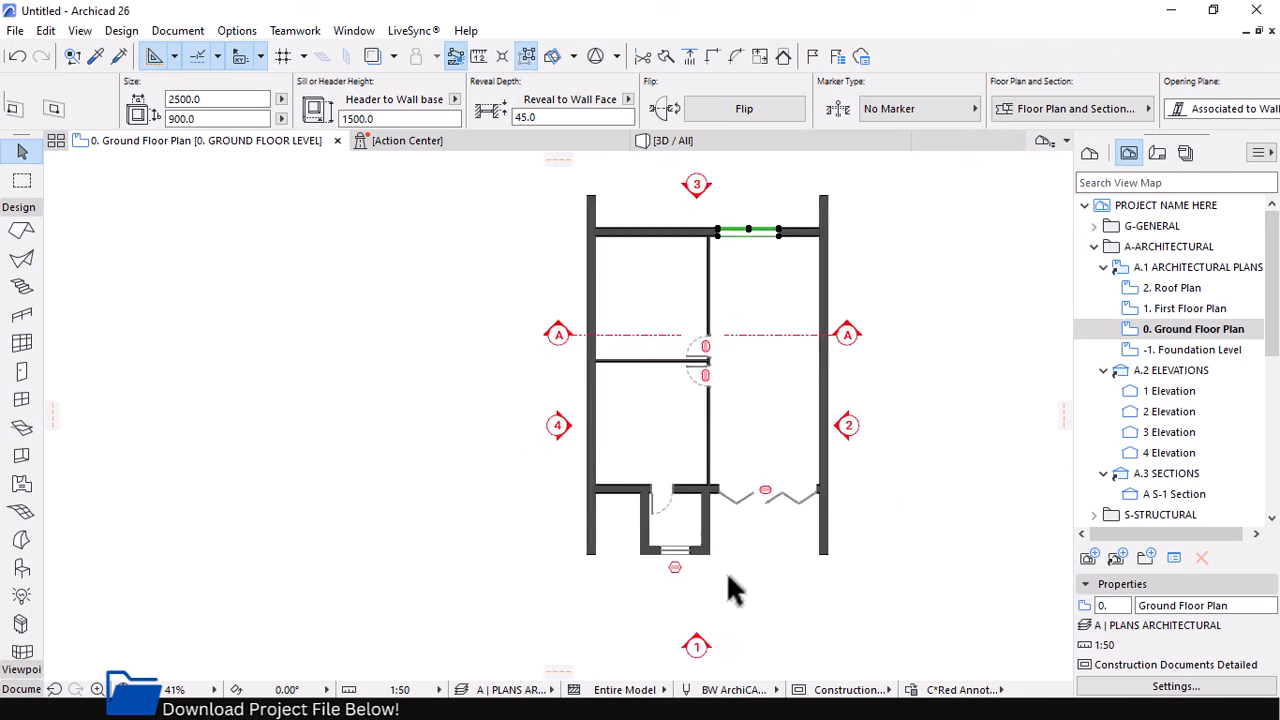
scroll(726, 571, "up", 5)
left_click(854, 388)
left_click(96, 56)
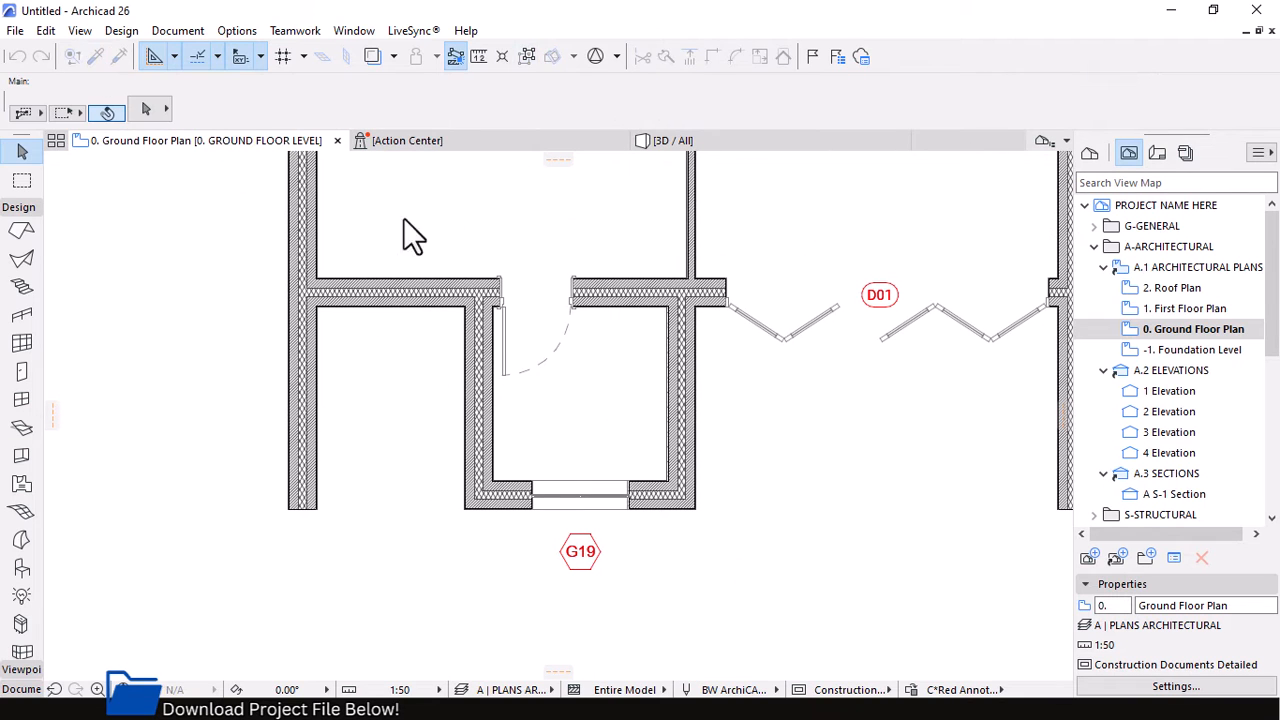
left_click(570, 563)
scroll(598, 645, "down", 2)
scroll(623, 471, "down", 2)
scroll(677, 289, "up", 6)
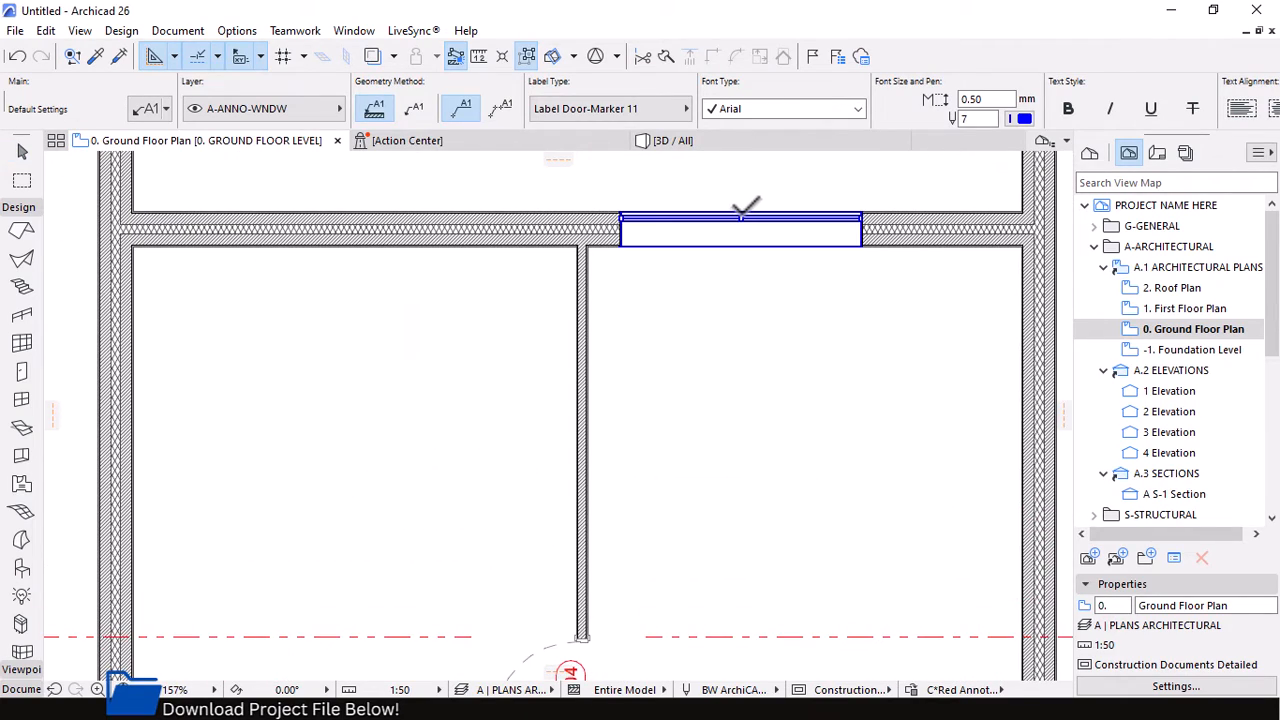
left_click(746, 206)
scroll(748, 240, "down", 2)
scroll(734, 235, "down", 2)
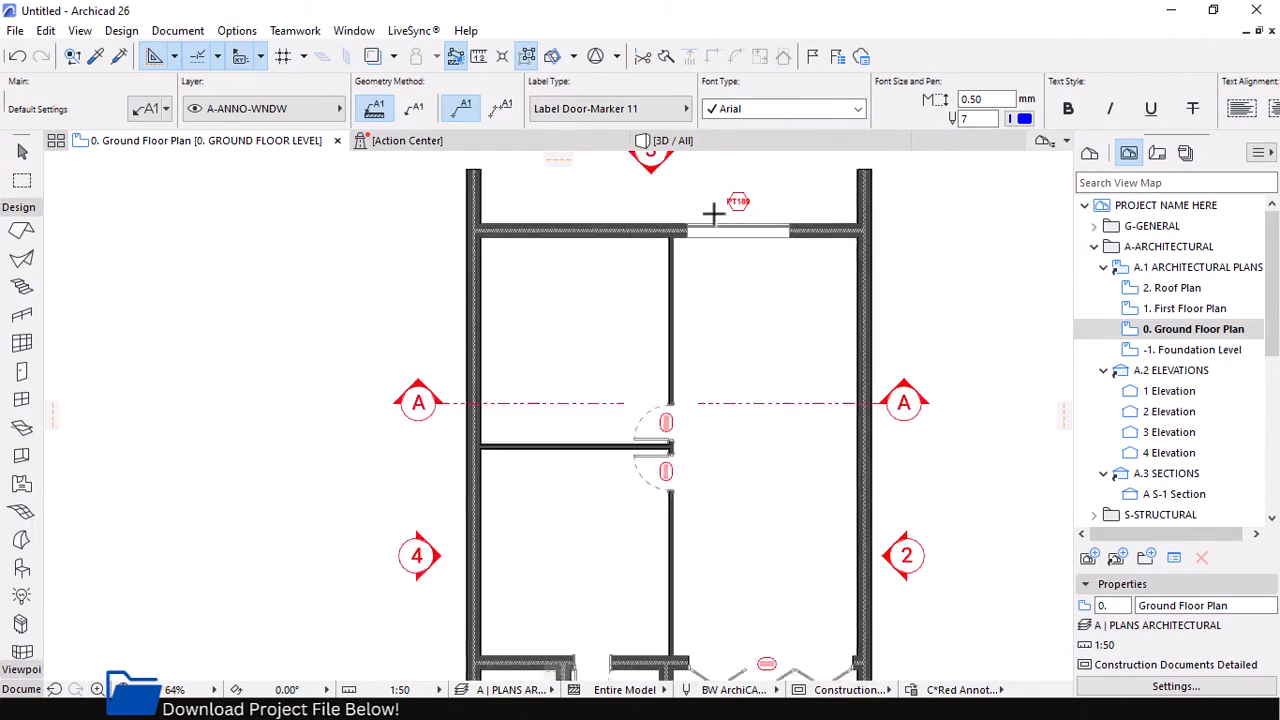
Select the 2500 mm window in the upper exterior wall and change its ID to W01
scroll(731, 200, "up", 5)
scroll(760, 242, "up", 1)
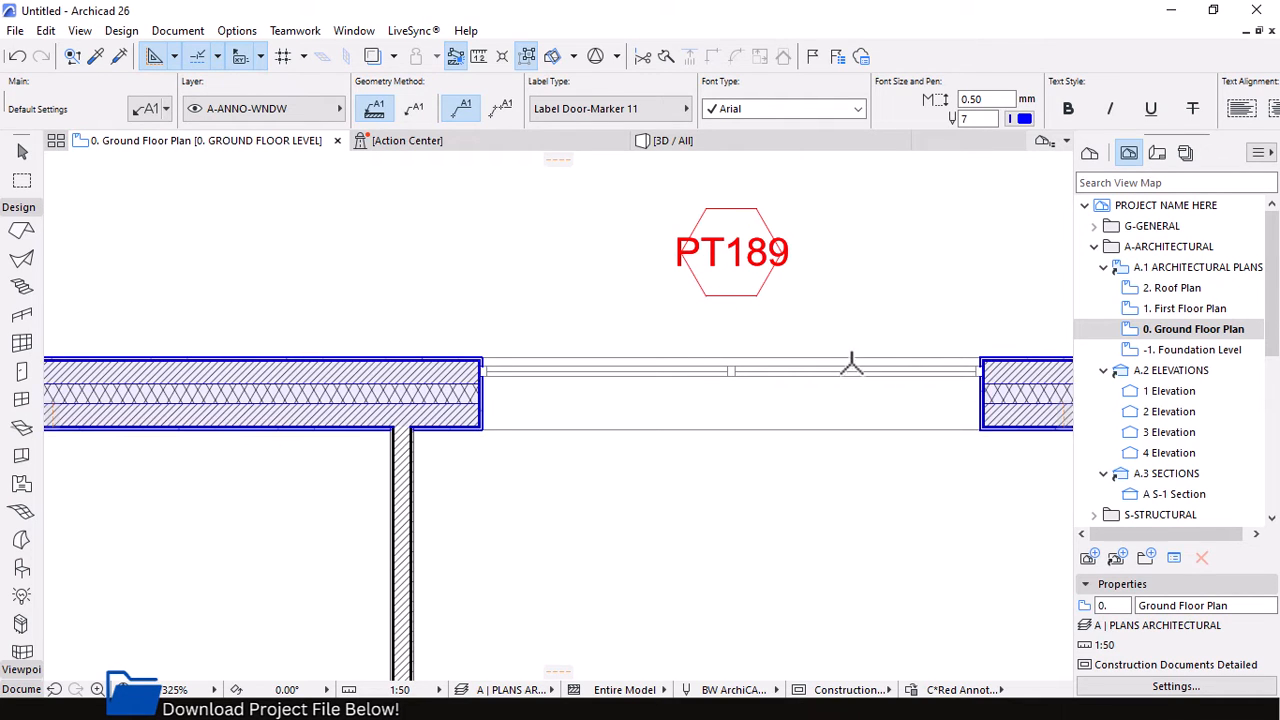
key("Escape")
left_click(980, 356)
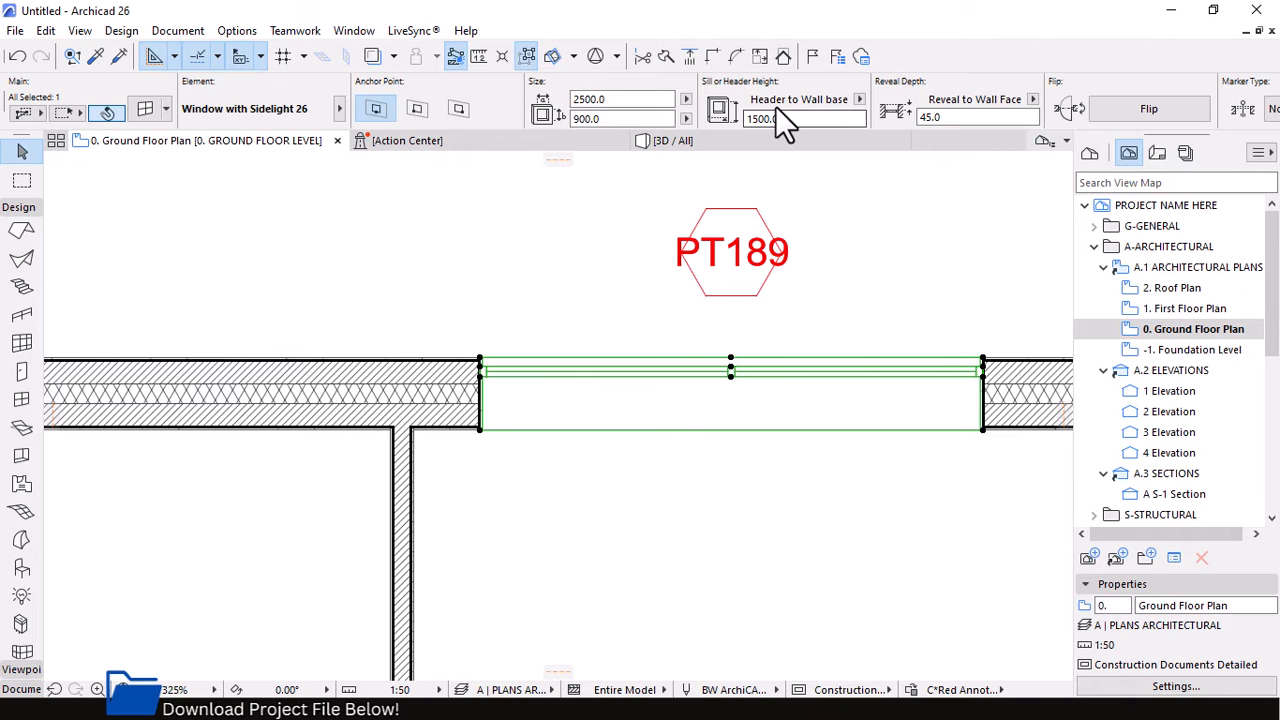
scroll(740, 220, "down", 5)
scroll(658, 330, "down", 1)
scroll(600, 640, "up", 4)
scroll(658, 625, "down", 3)
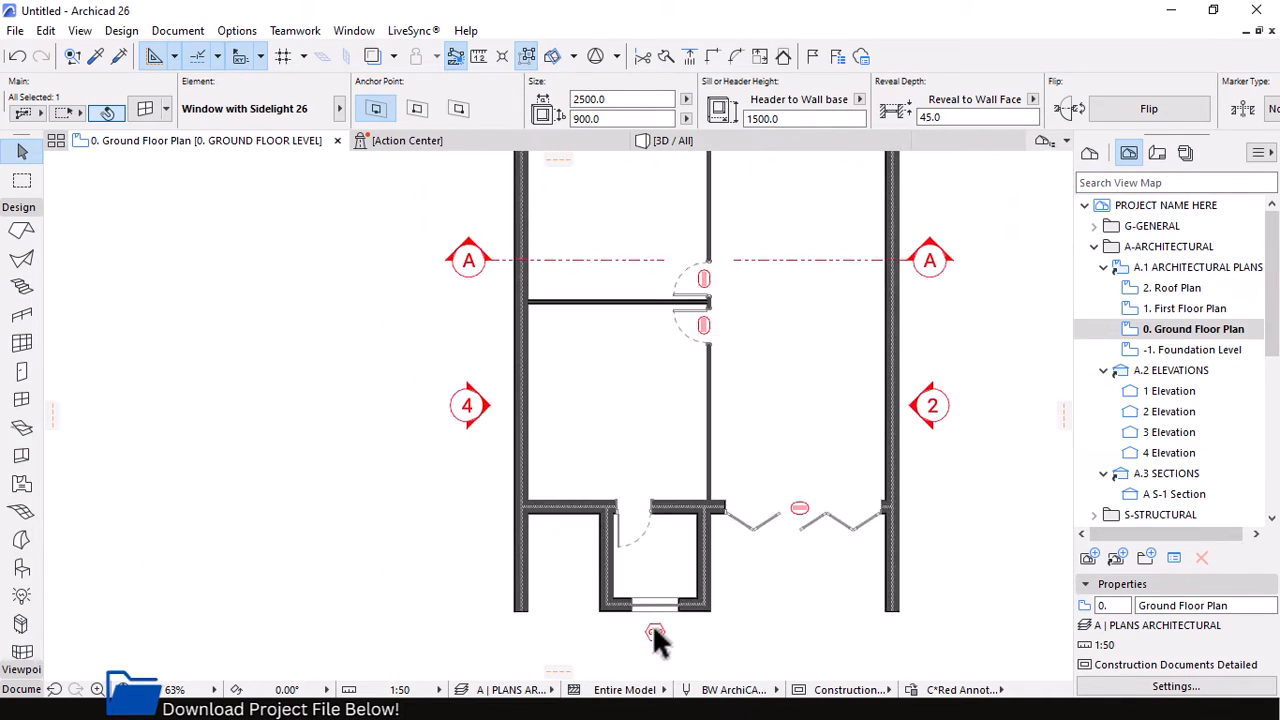
scroll(818, 95, "down", 2)
scroll(818, 95, "down", 2)
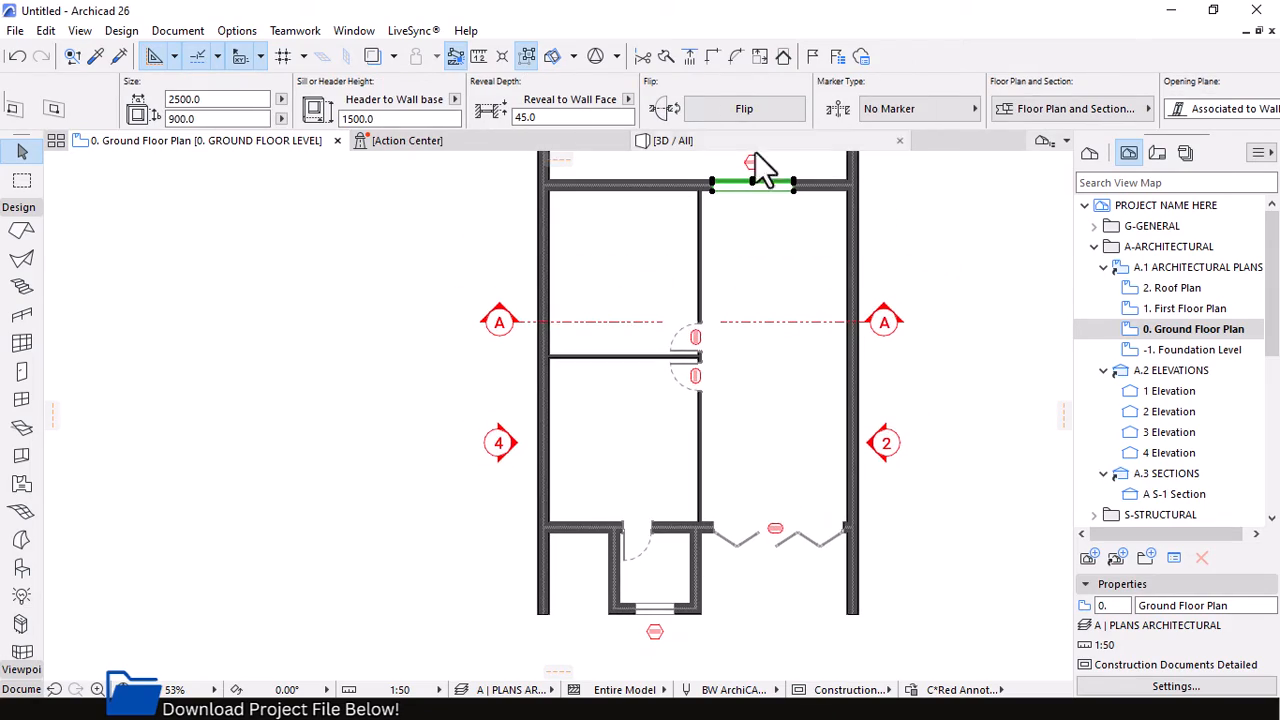
scroll(756, 145, "up", 5)
scroll(830, 160, "down", 2)
scroll(791, 166, "up", 5)
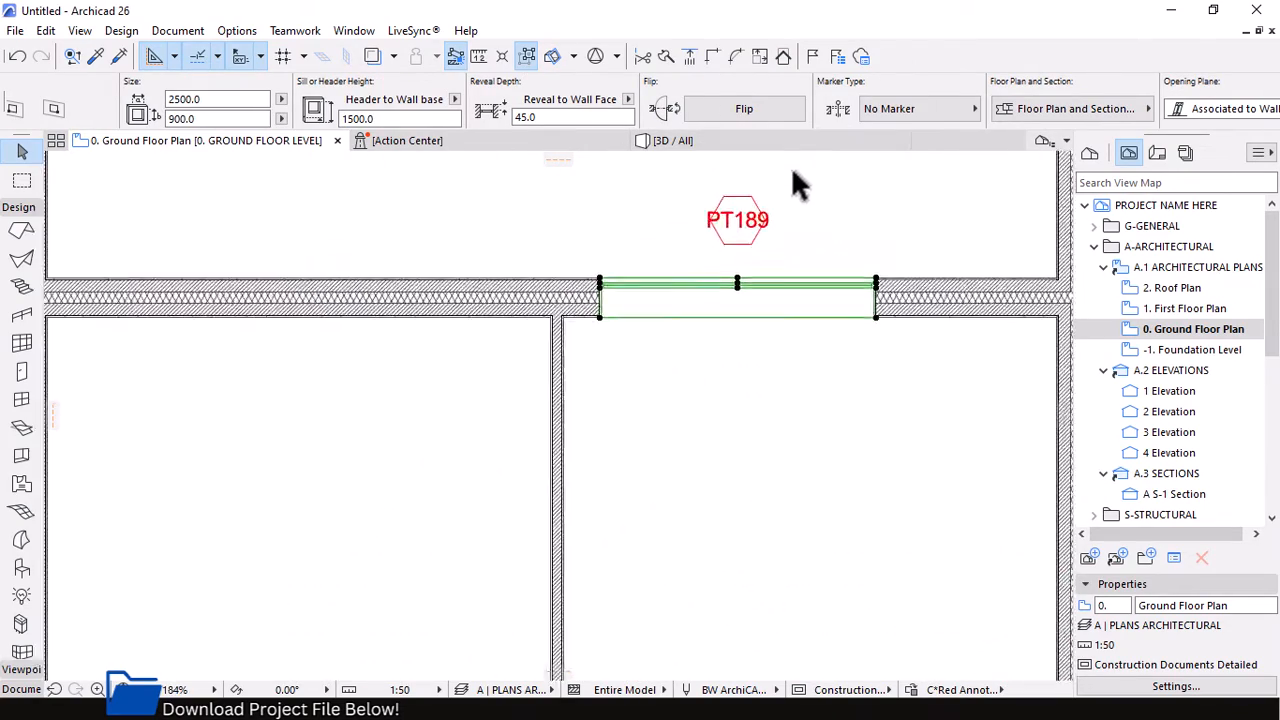
scroll(862, 80, "up", 2)
scroll(862, 74, "up", 1)
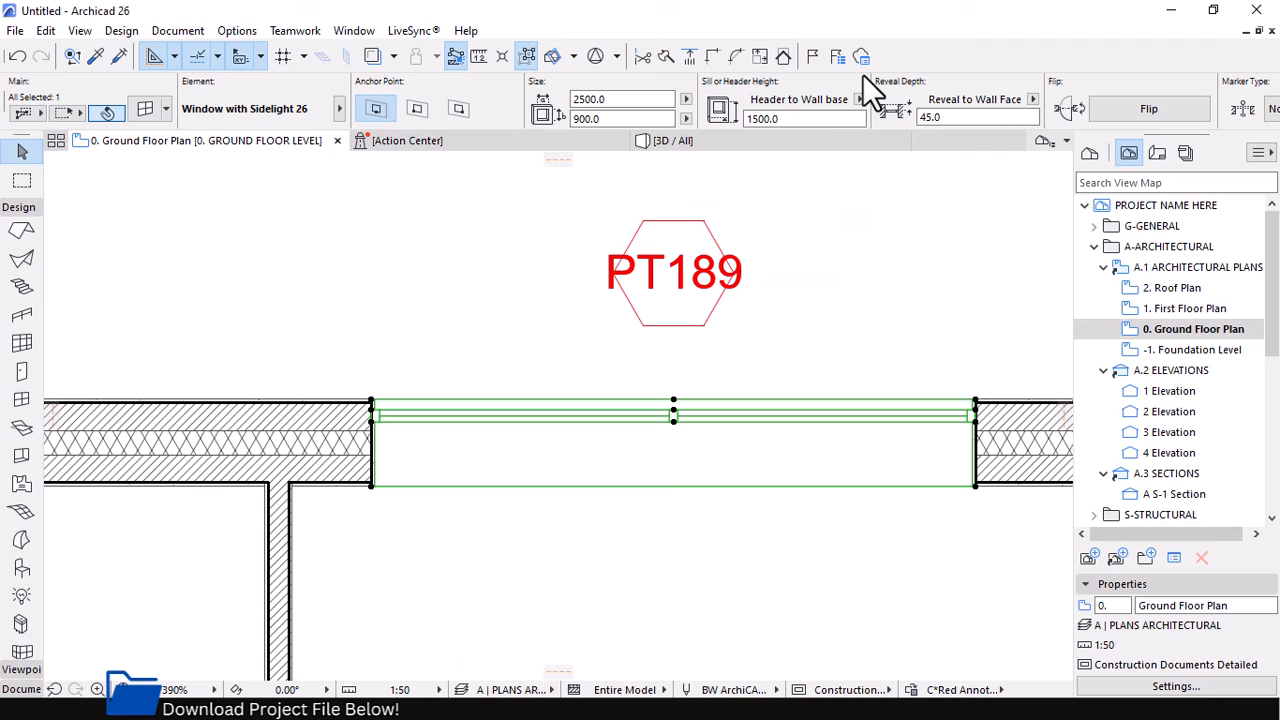
scroll(862, 75, "down", 5)
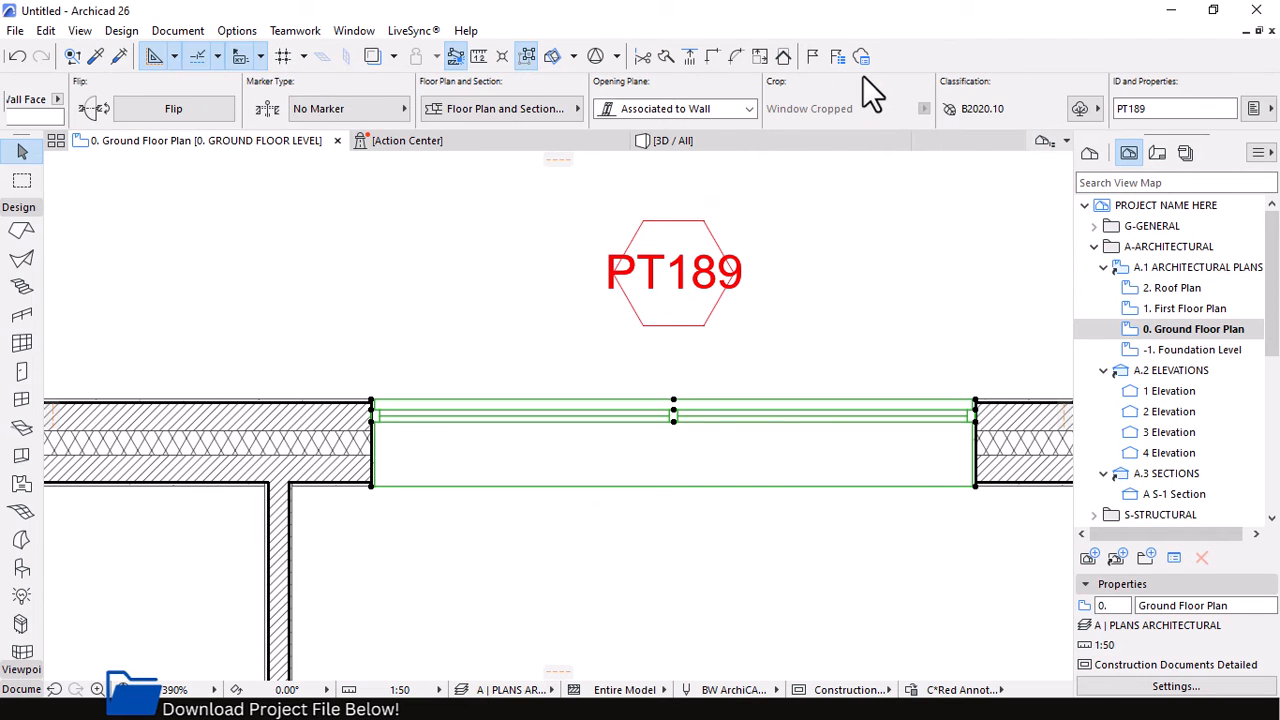
scroll(832, 85, "up", 3)
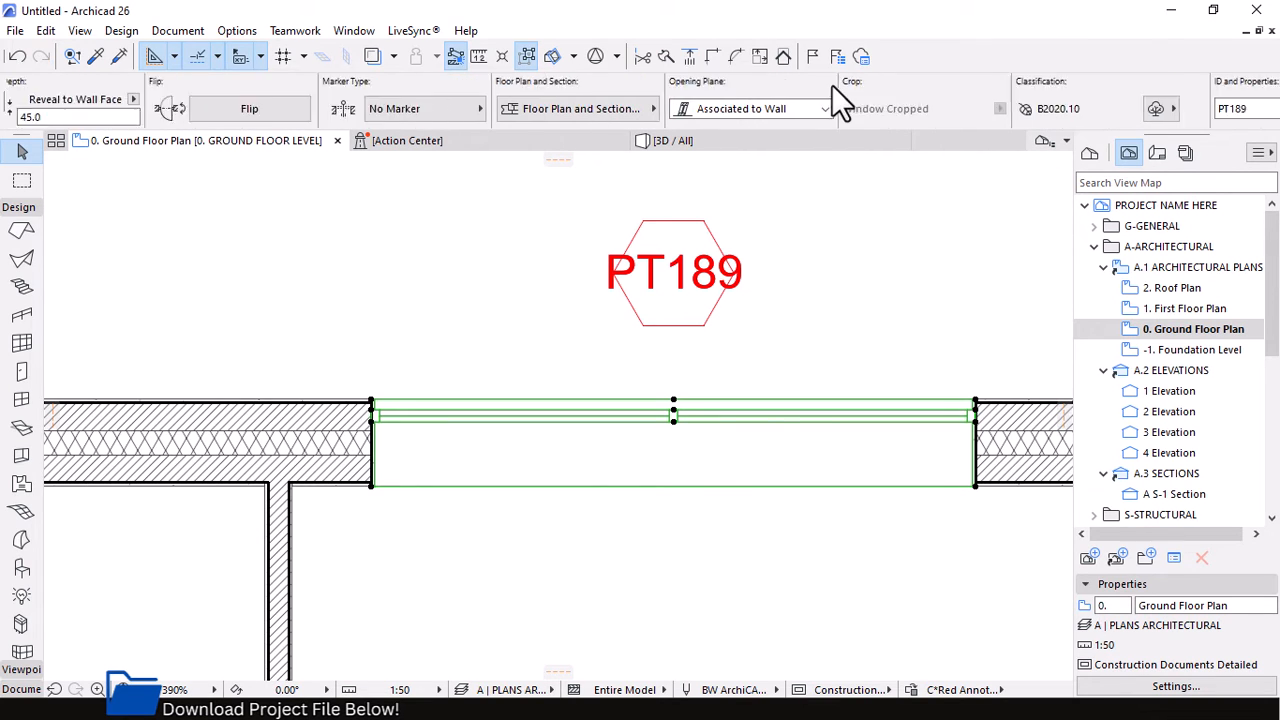
scroll(832, 85, "down", 3)
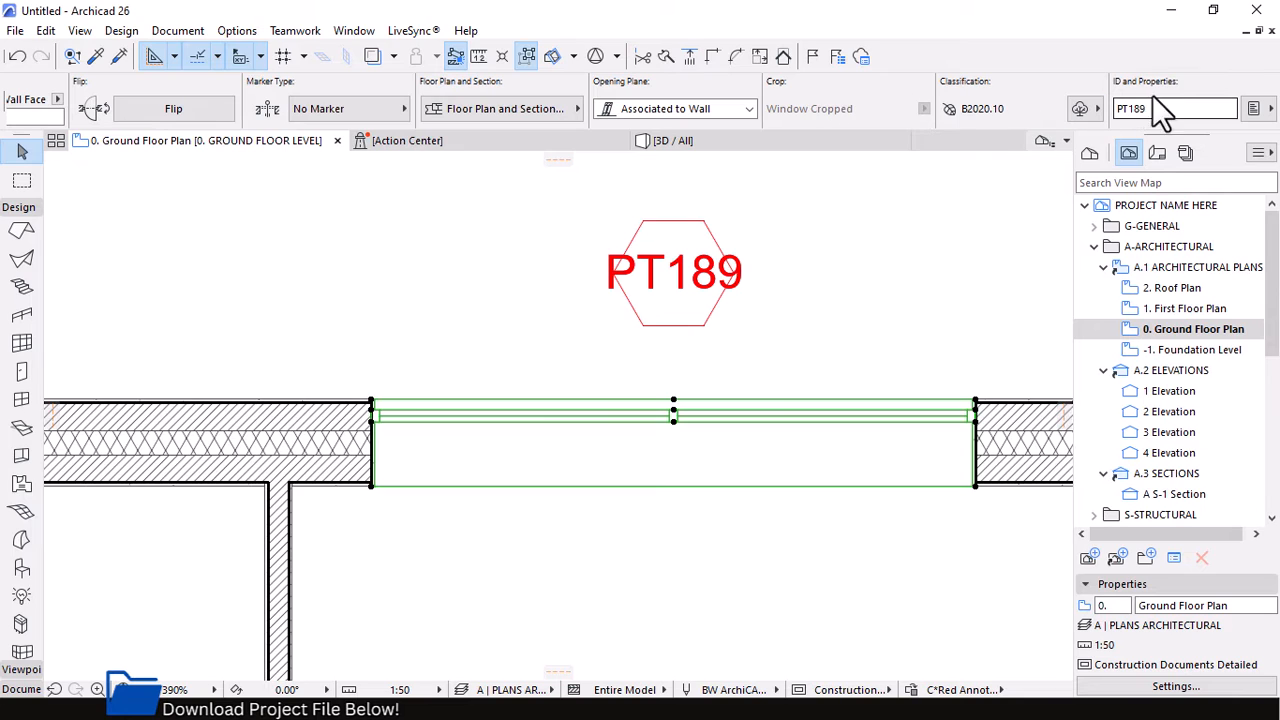
left_click_drag(1150, 108, 1113, 112)
type("W01")
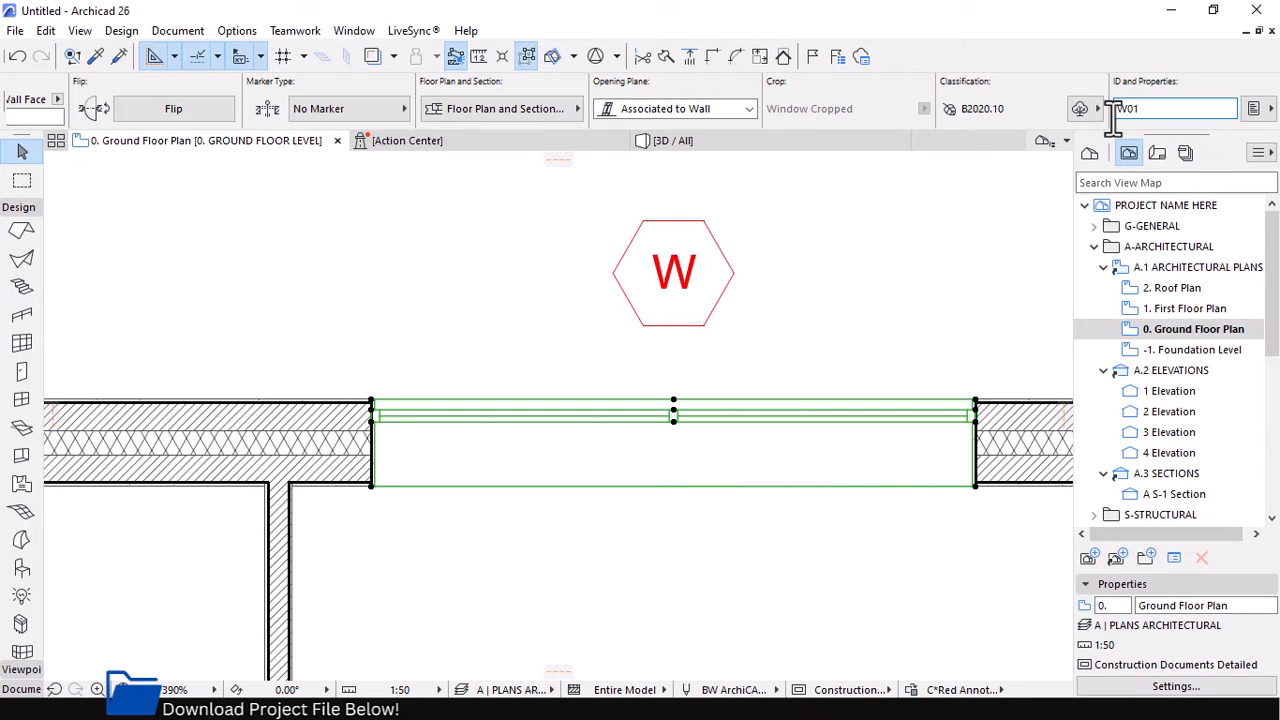
scroll(853, 235, "down", 2)
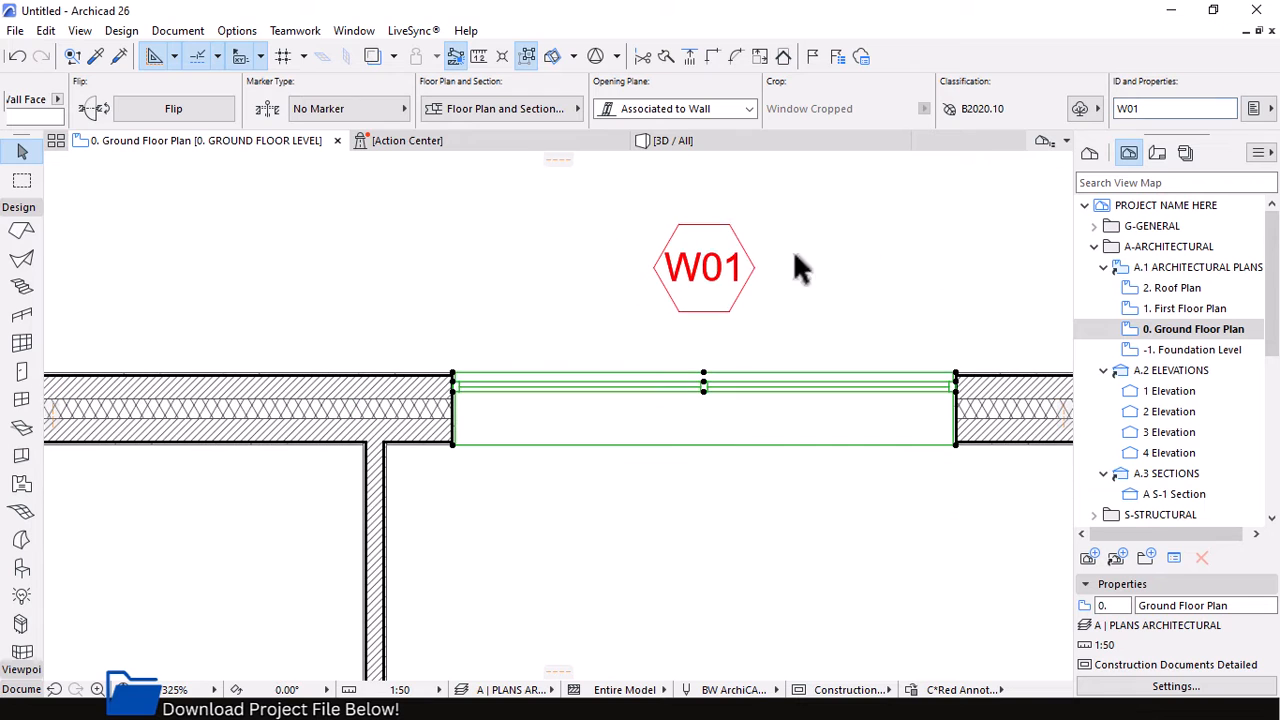
Change the ID of the G19 window in the small entrance room to W02 and deselect it
scroll(823, 206, "down", 10)
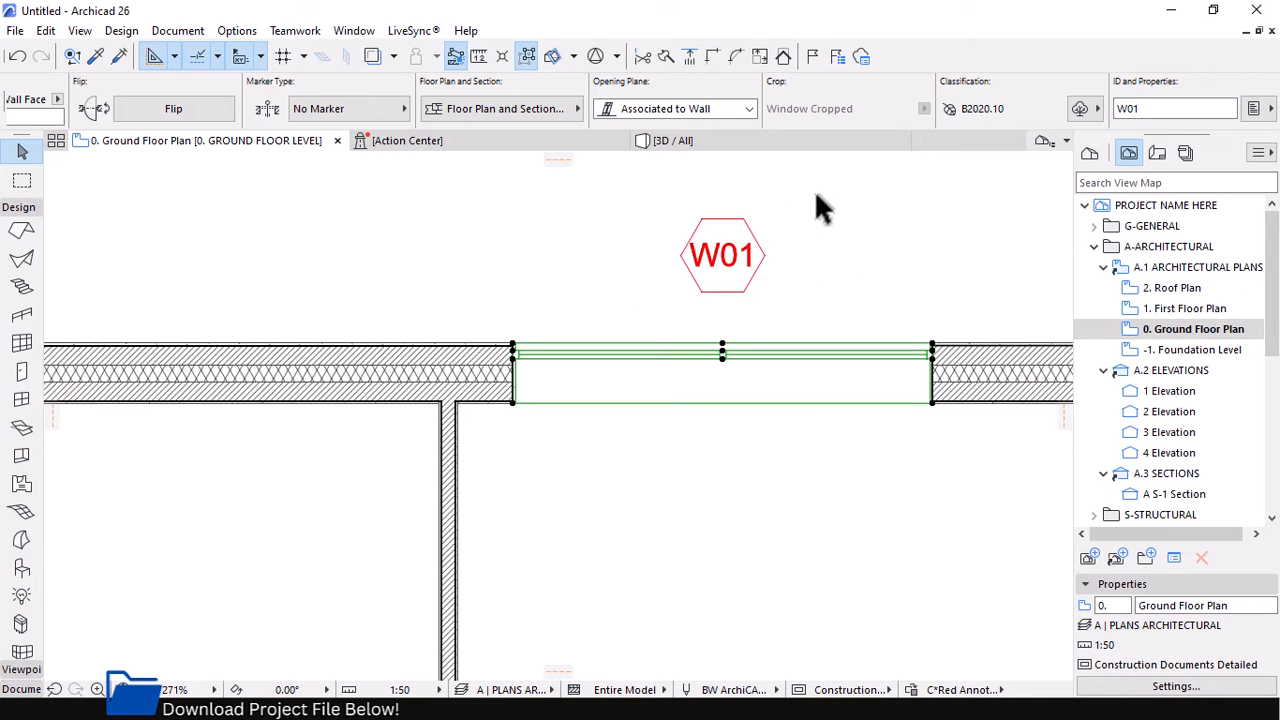
scroll(735, 437, "up", 8)
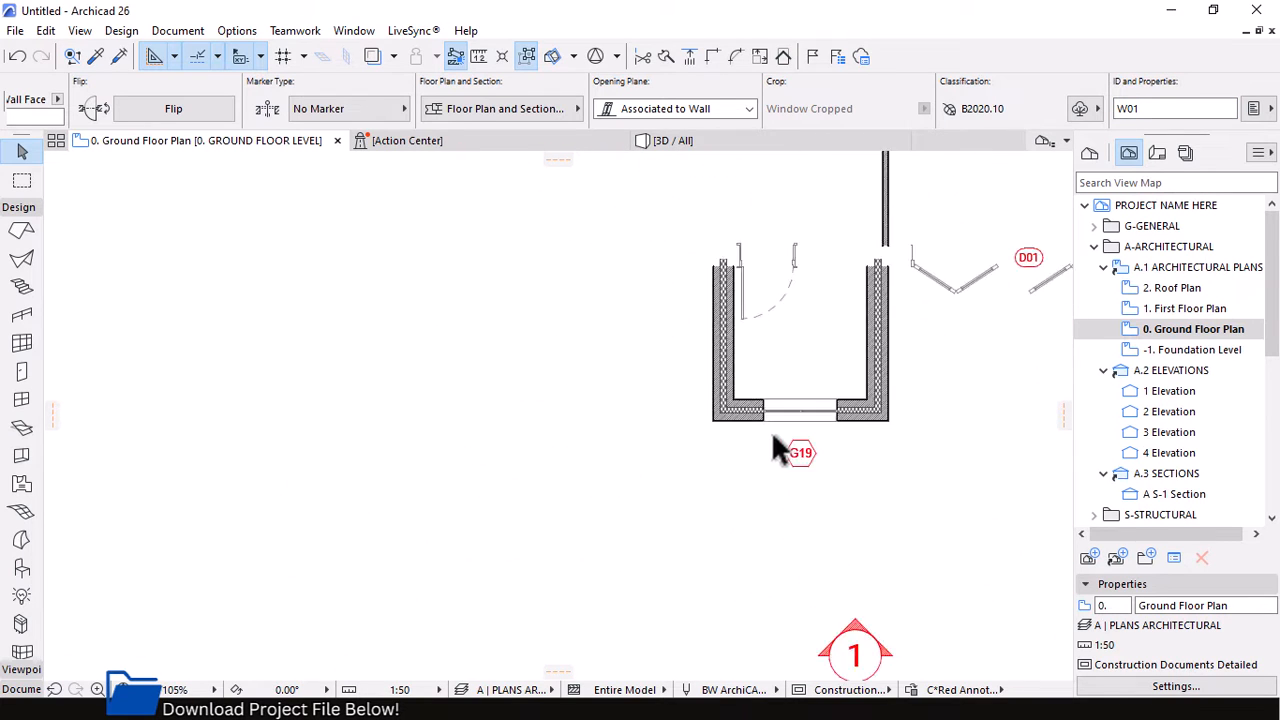
left_click(870, 421)
left_click(1180, 112)
type("W02")
key("Return")
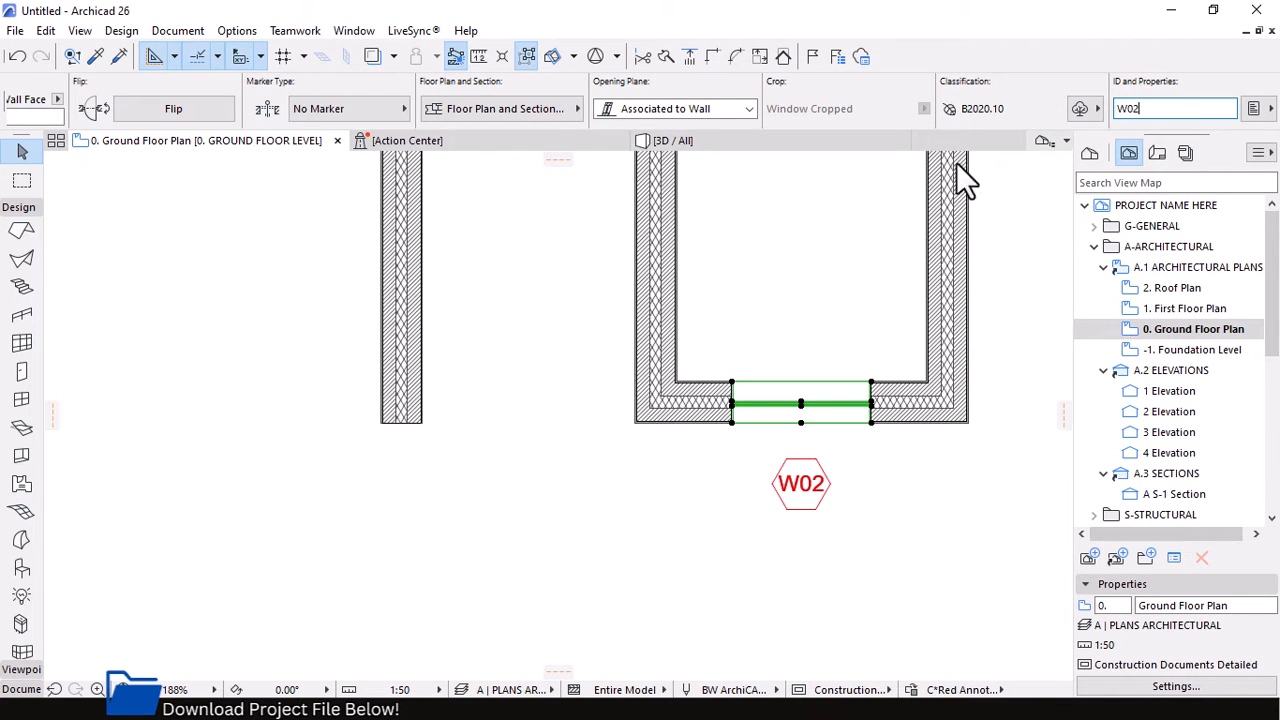
scroll(528, 586, "down", 5)
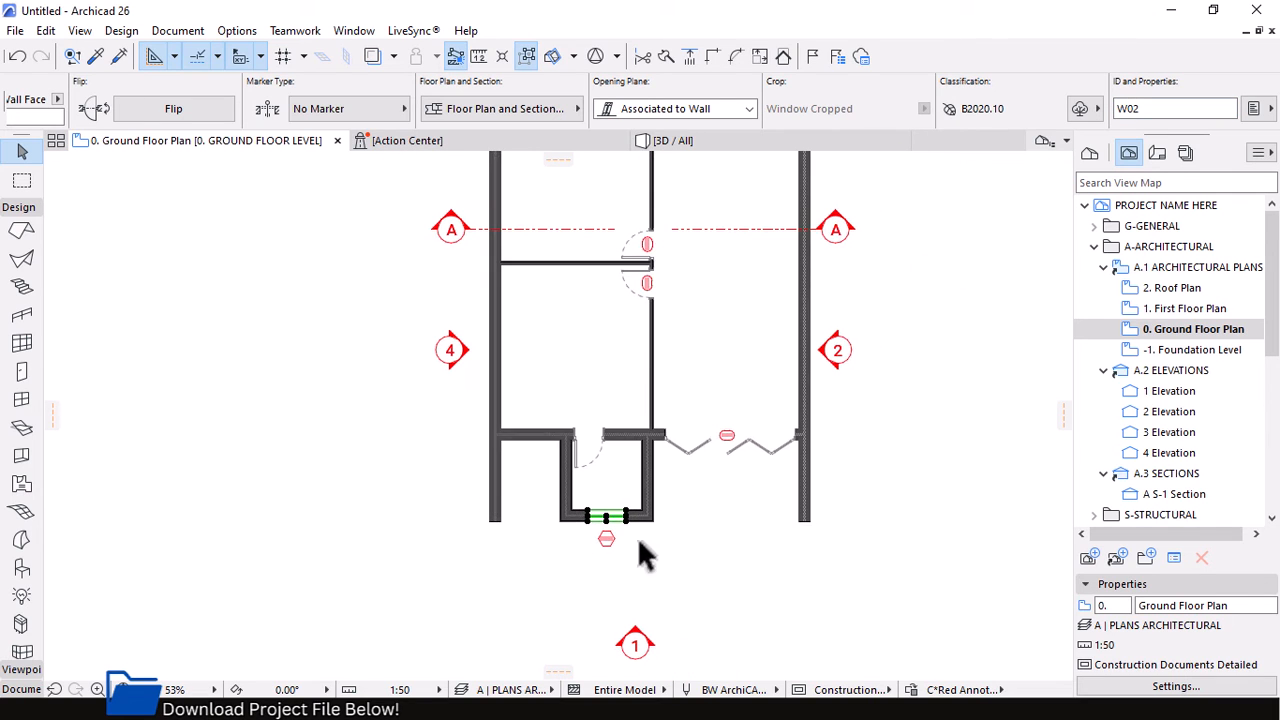
left_click(822, 562)
scroll(738, 535, "down", 3)
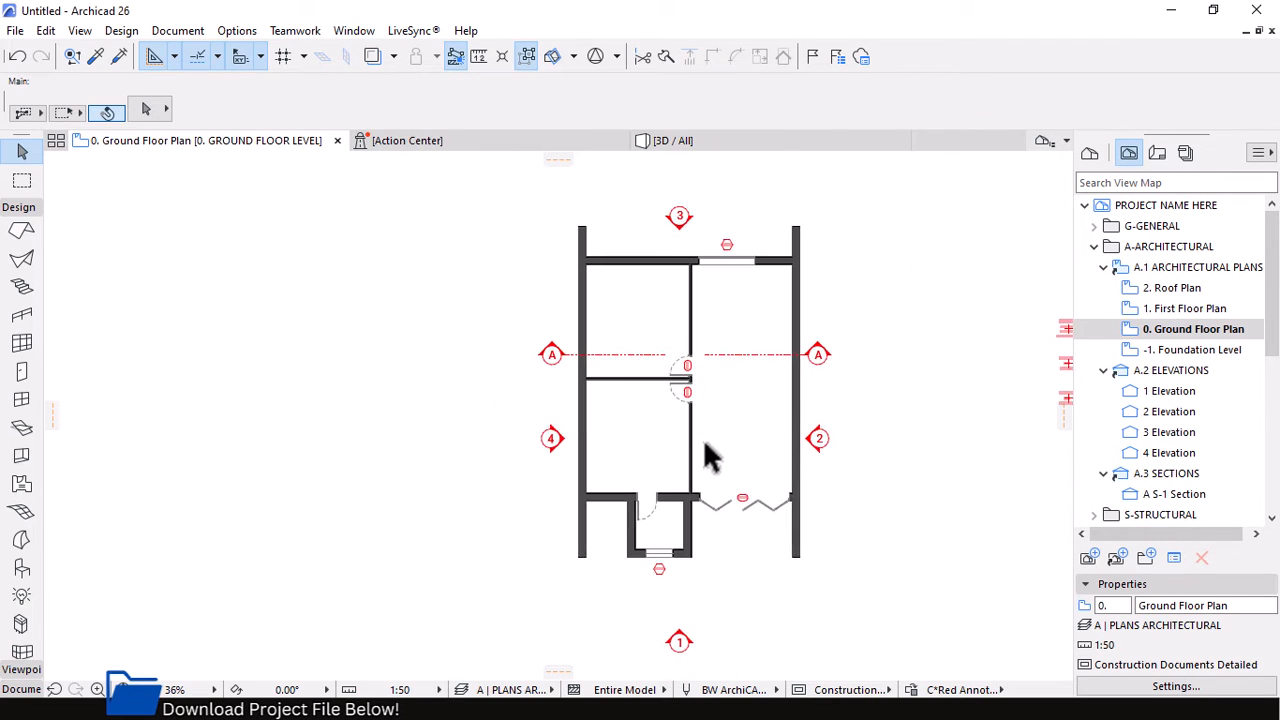
Activate the Slab tool and browse its favorites in the B10 SUPERSTRUCTURE and PROJECT STARTER 1.0 folders
scroll(738, 444, "up", 2)
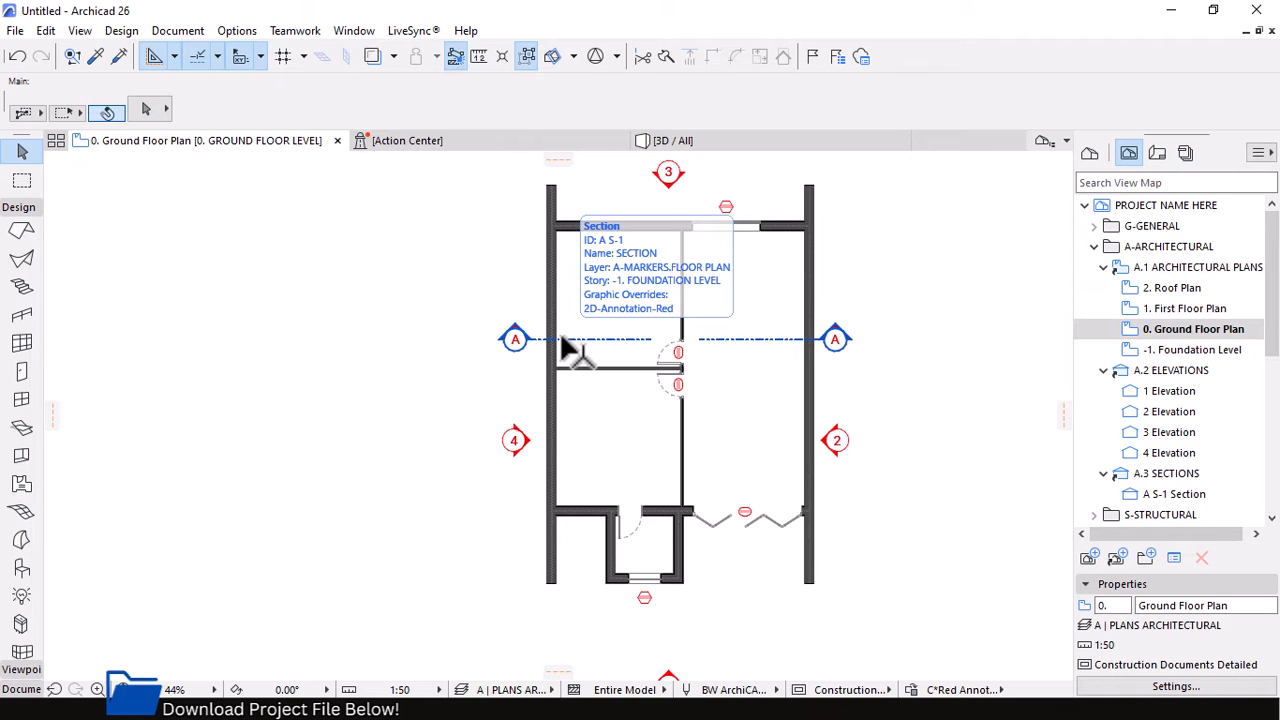
scroll(22, 228, "up", 3)
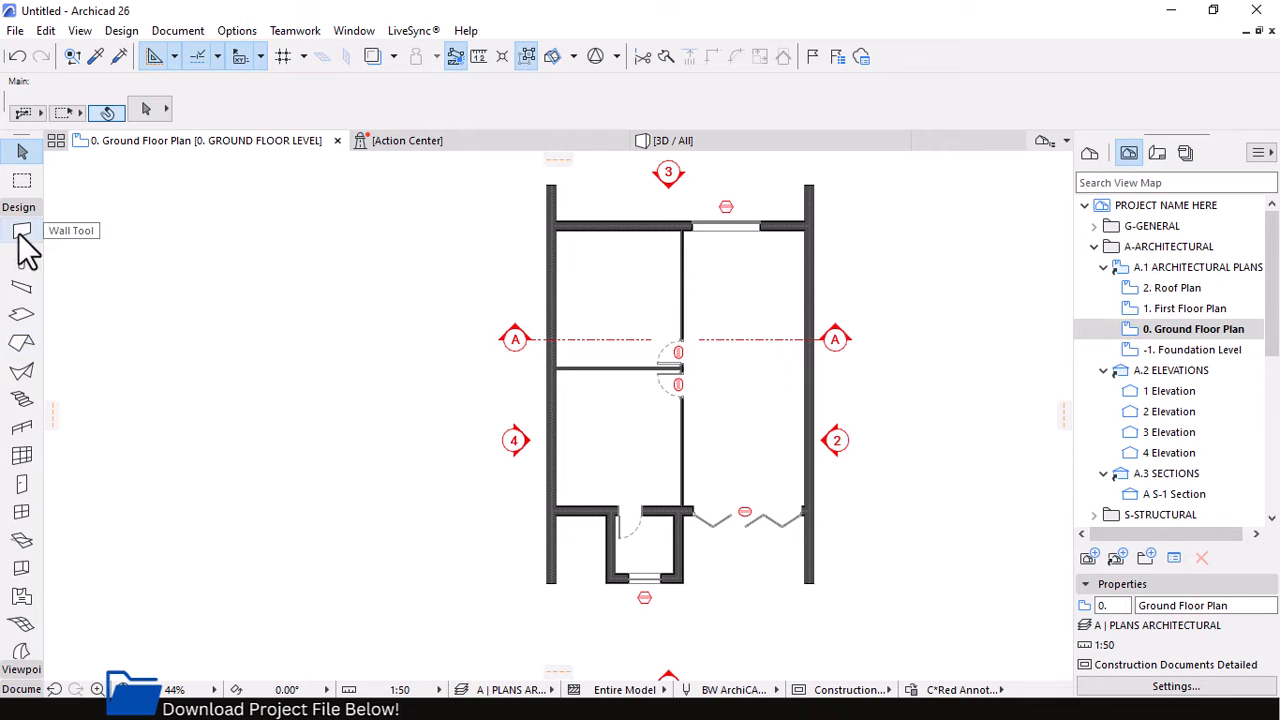
left_click(17, 315)
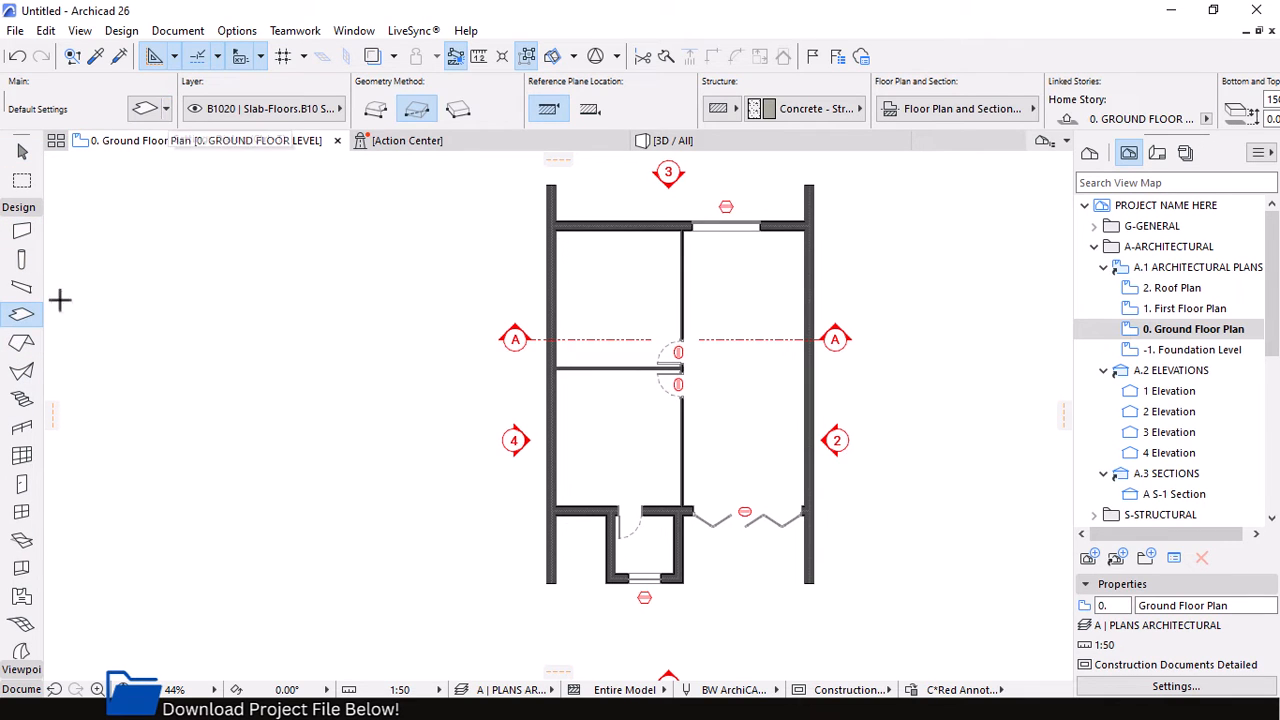
left_click(167, 110)
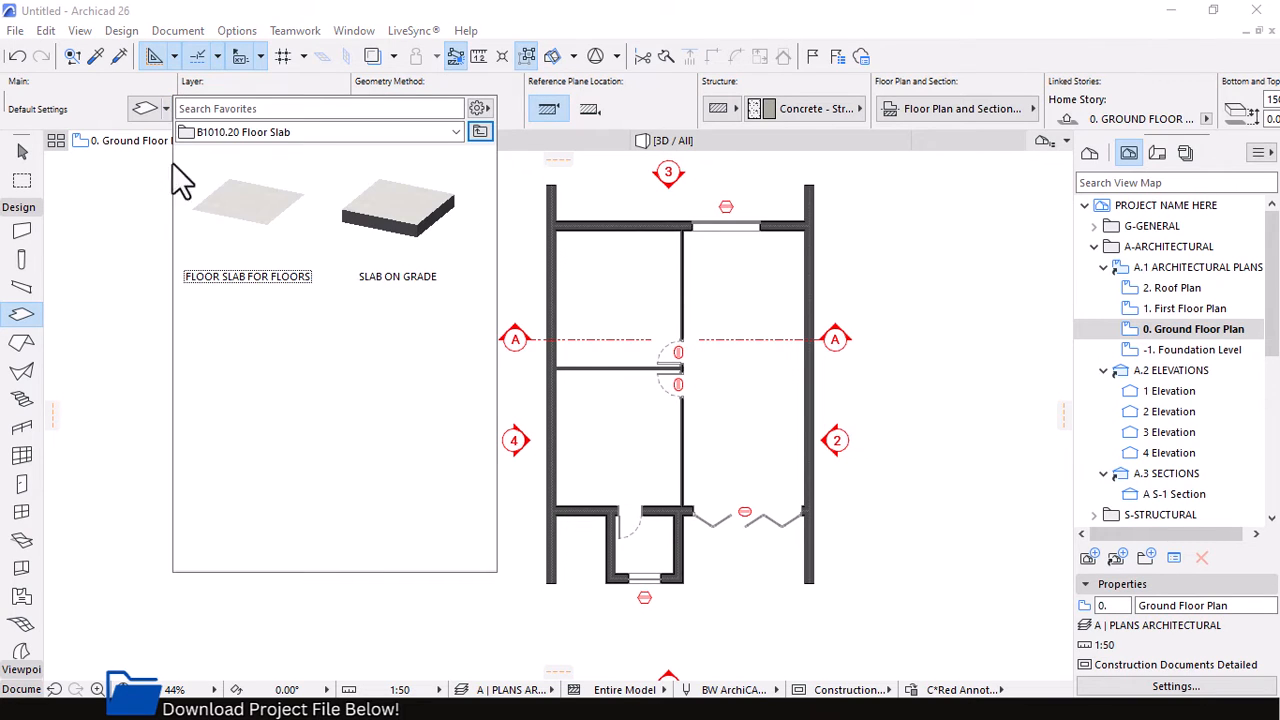
left_click(489, 133)
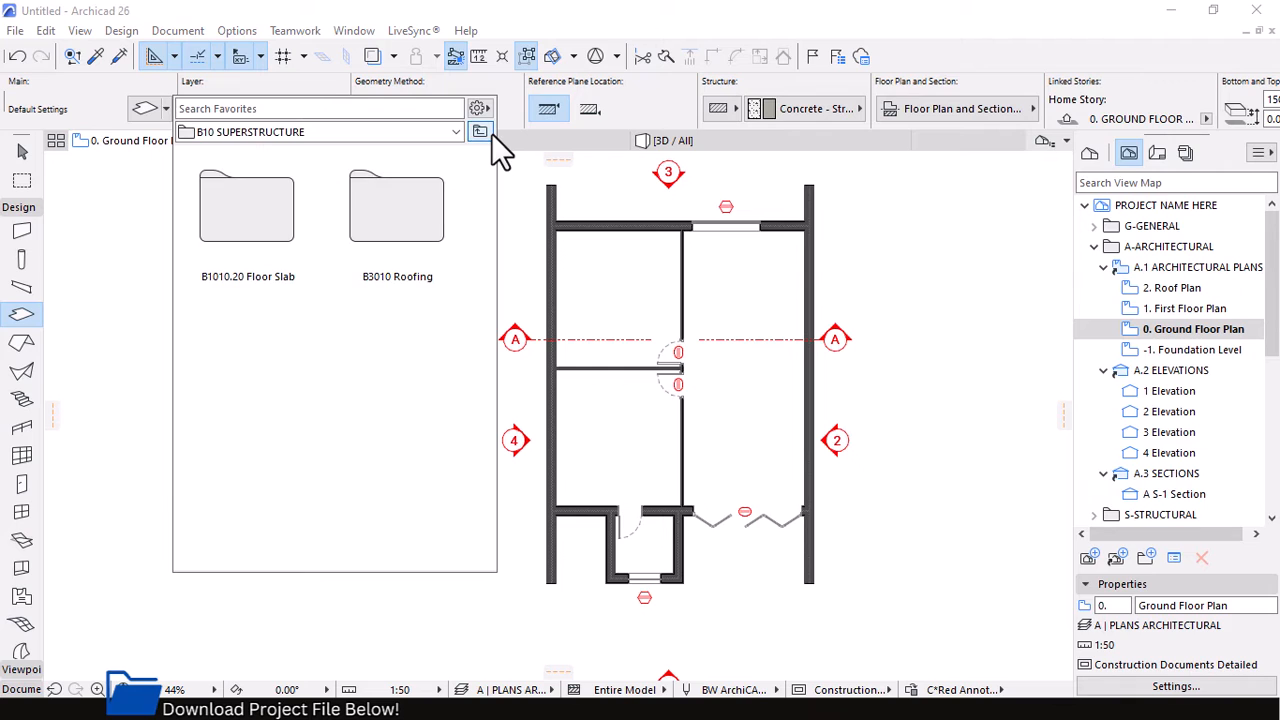
left_click(489, 134)
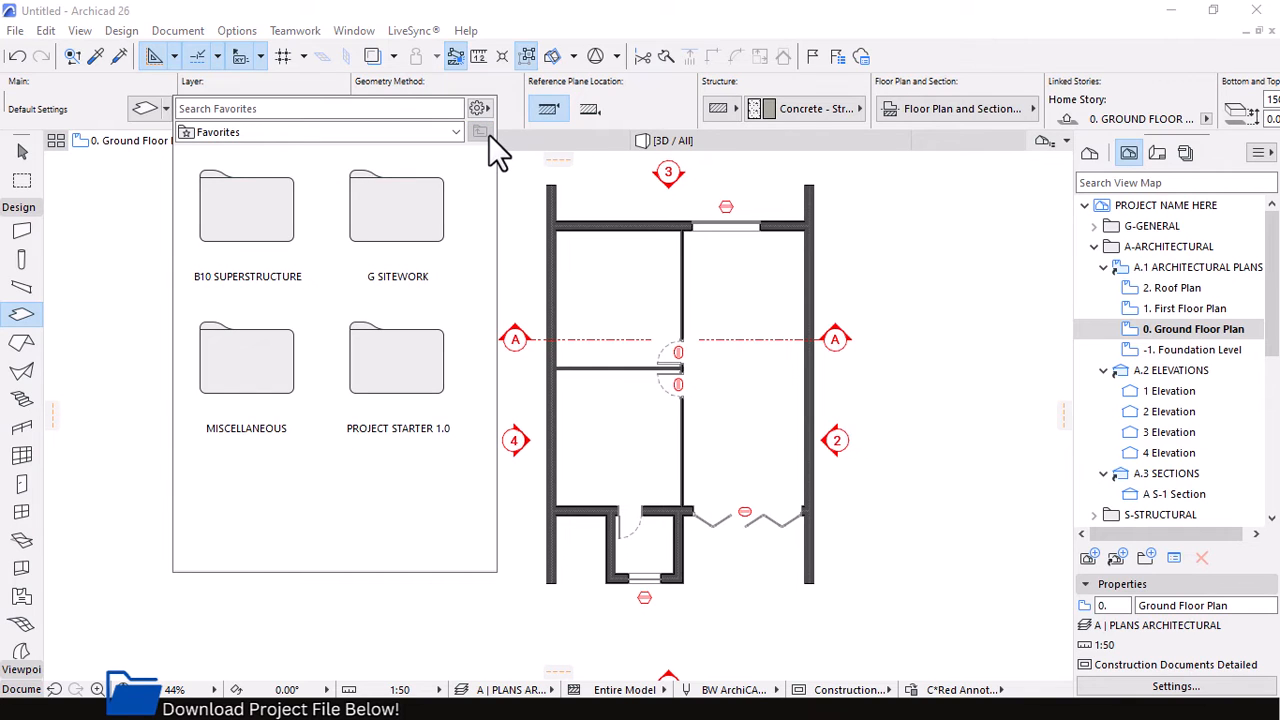
double_click(400, 385)
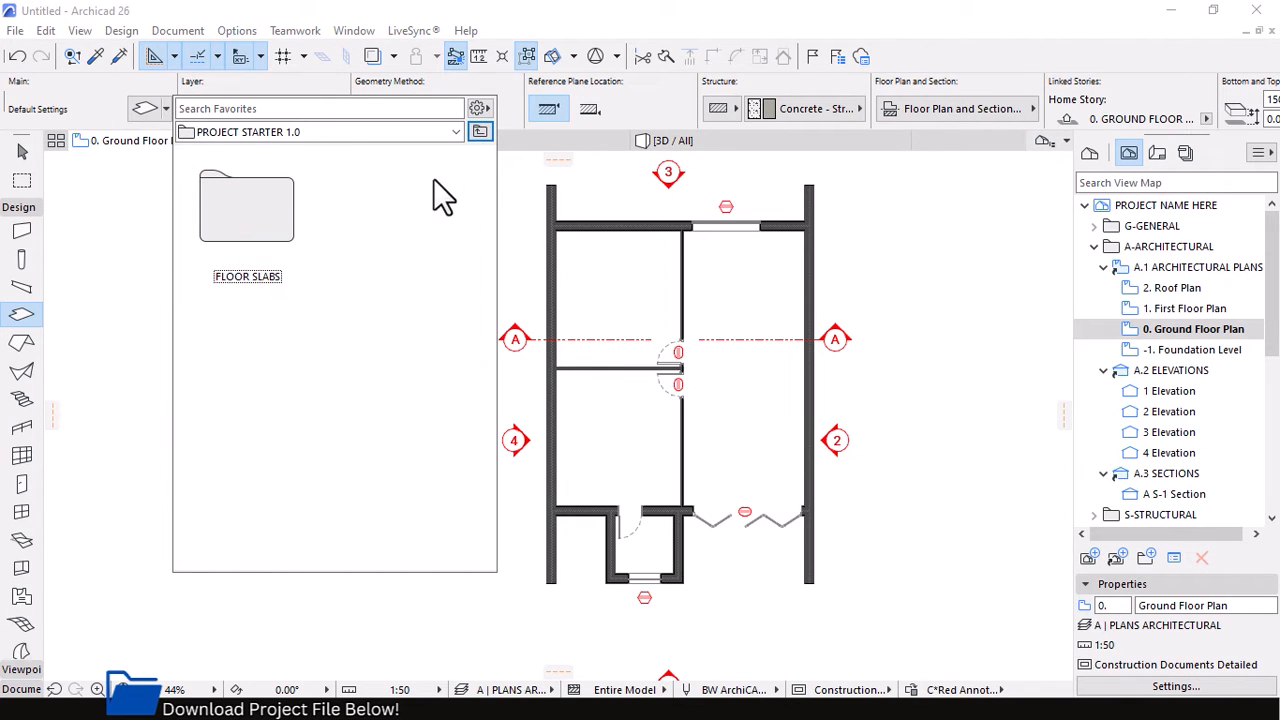
left_click(489, 133)
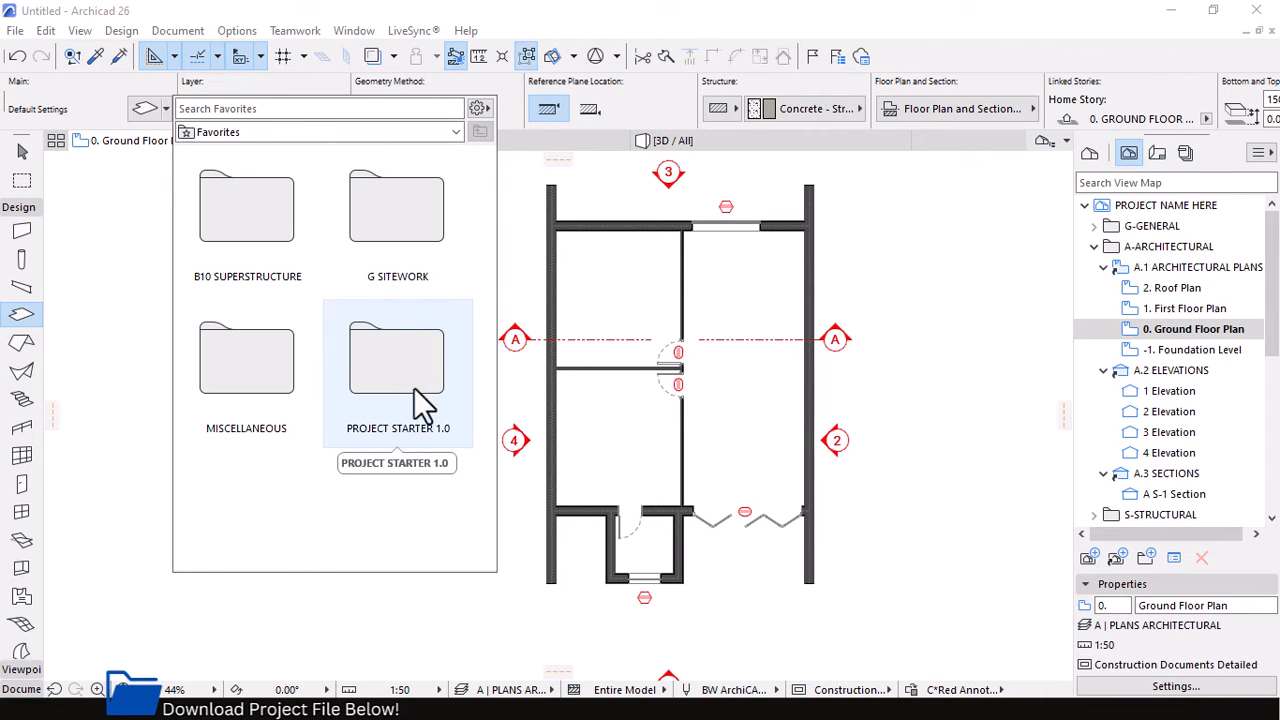
double_click(239, 236)
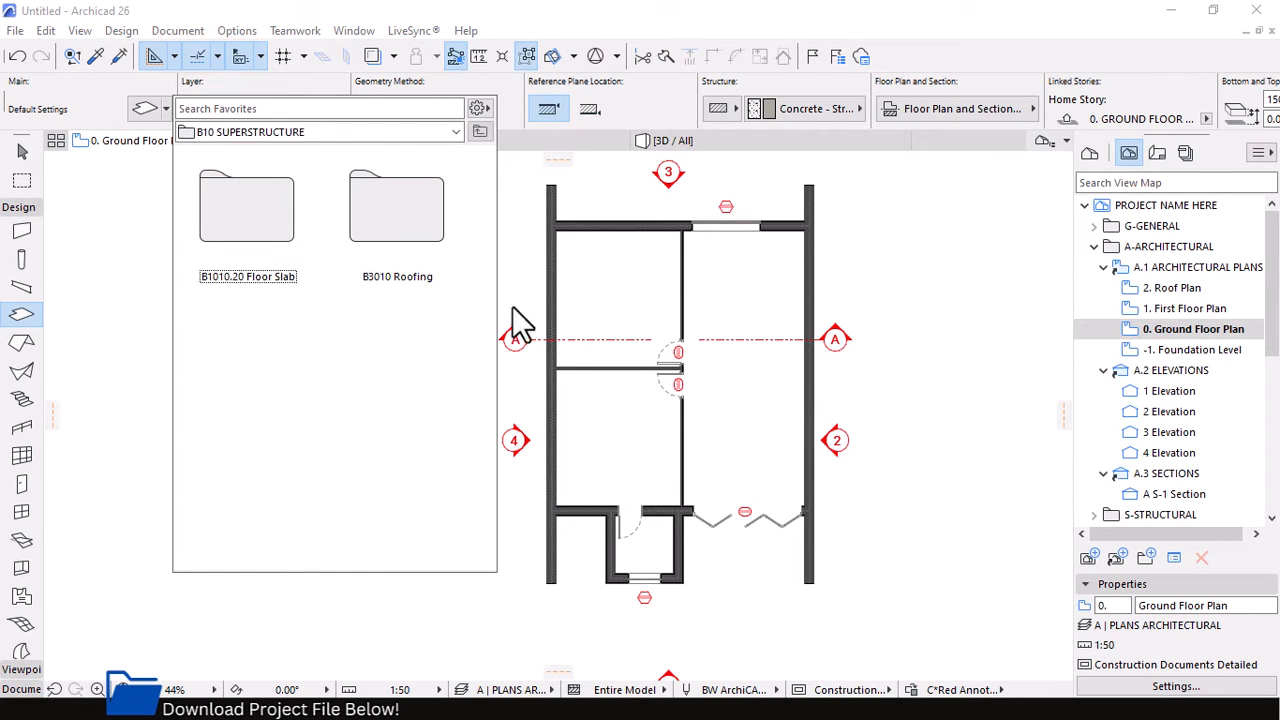
double_click(275, 206)
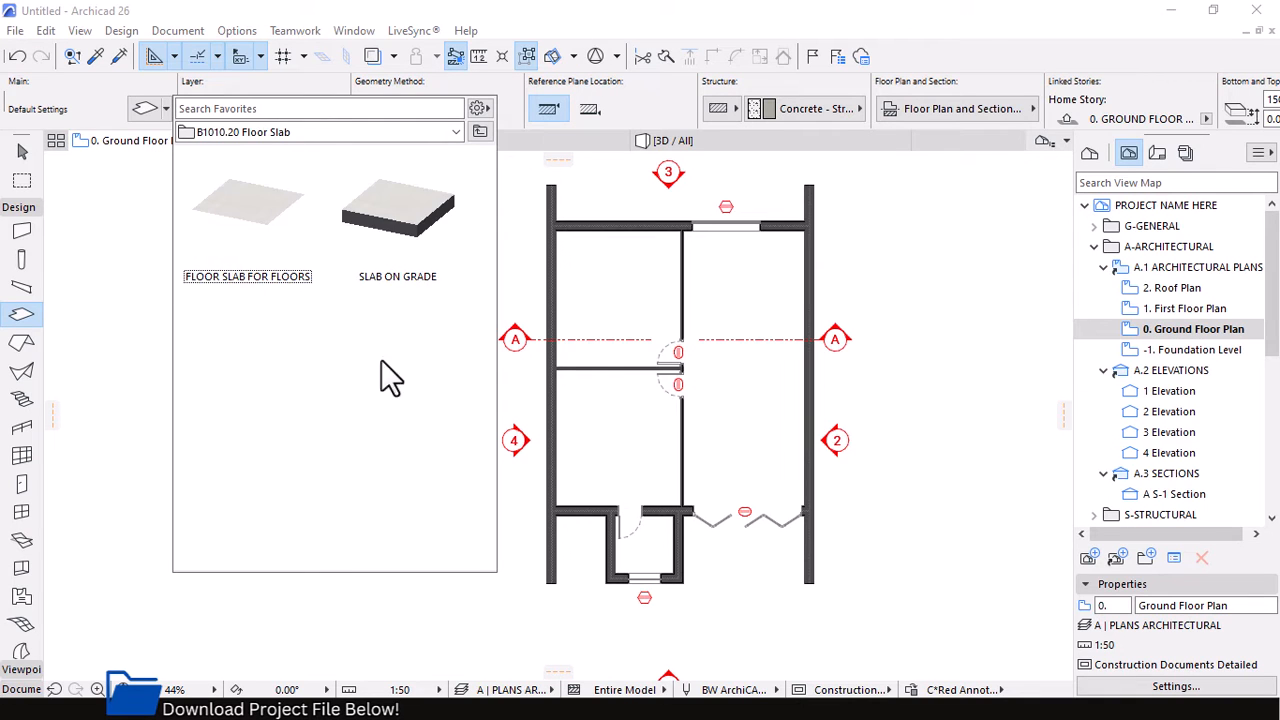
left_click(480, 133)
left_click(480, 133)
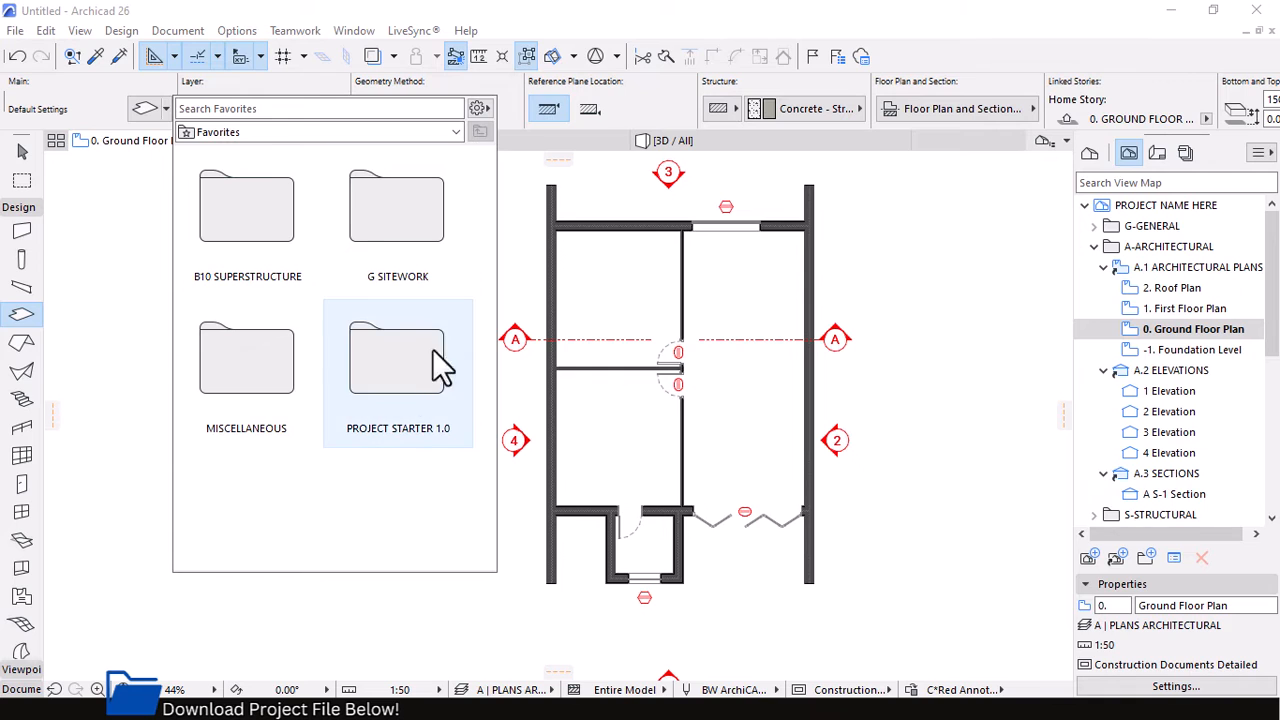
Apply the Floor Slab + Wood favorite from the FLOOR SLABS folder of PROJECT STARTER 1.0
double_click(415, 390)
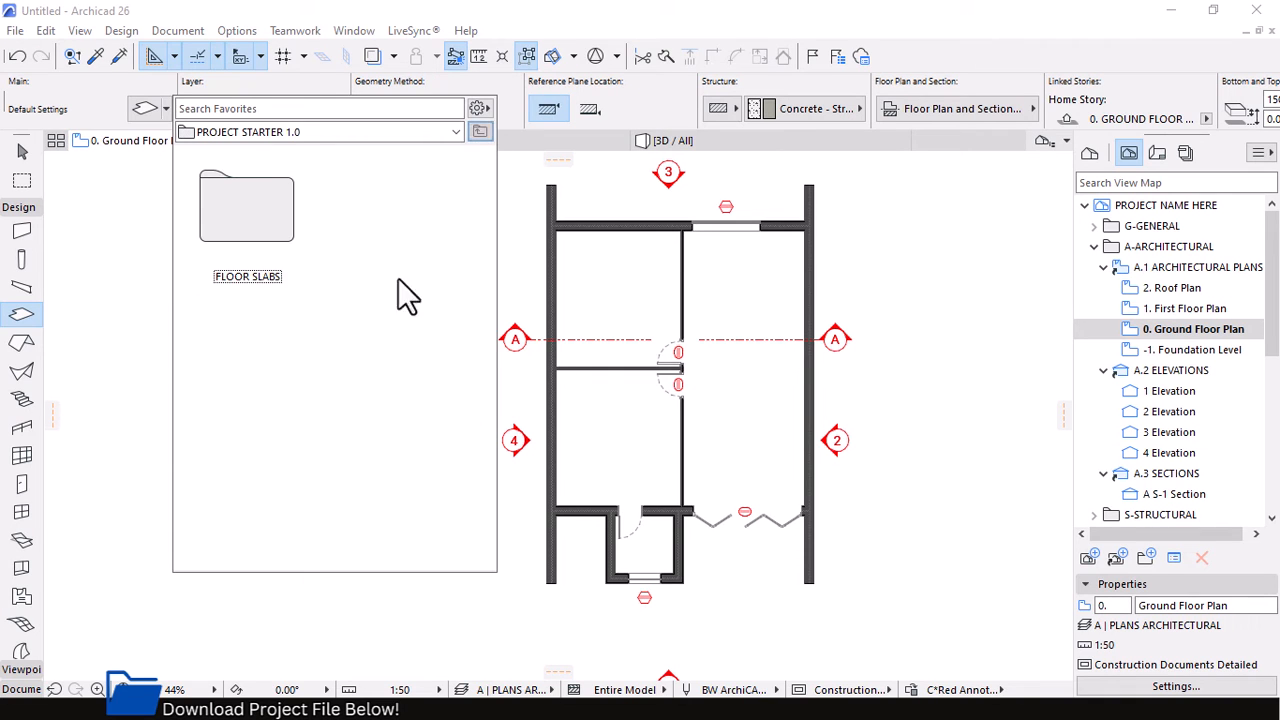
double_click(250, 215)
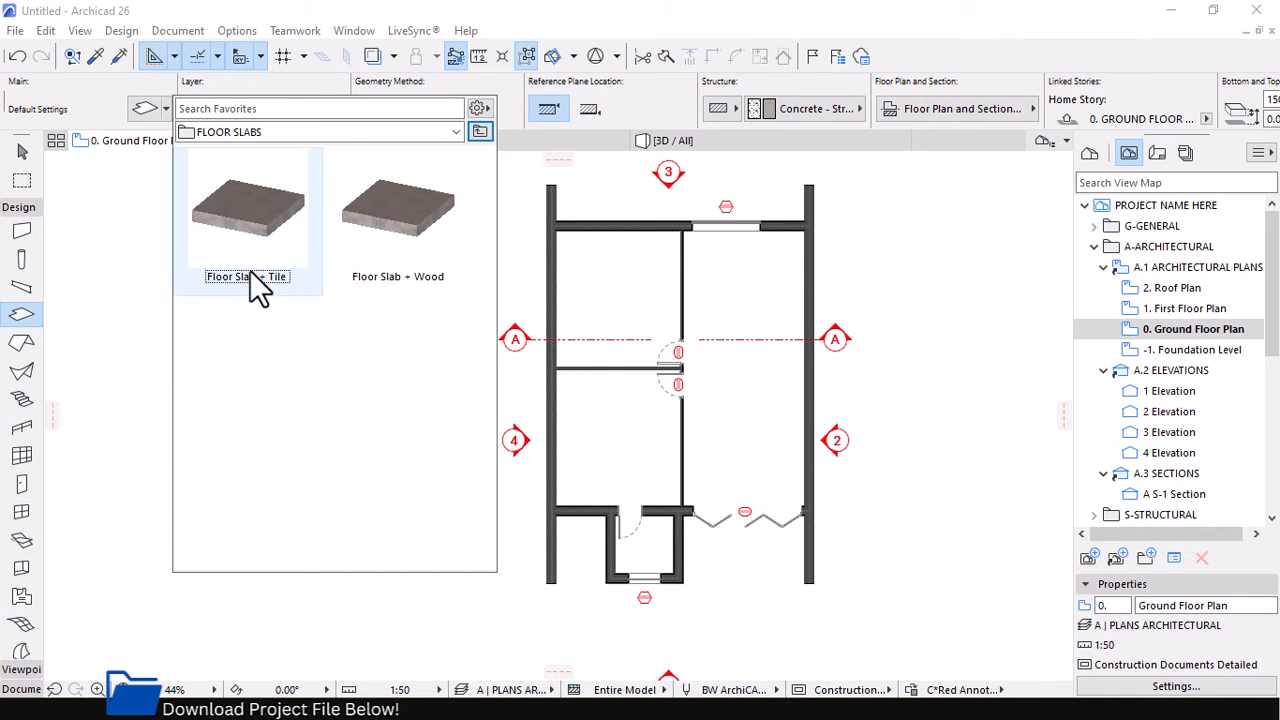
mouse_move(260, 279)
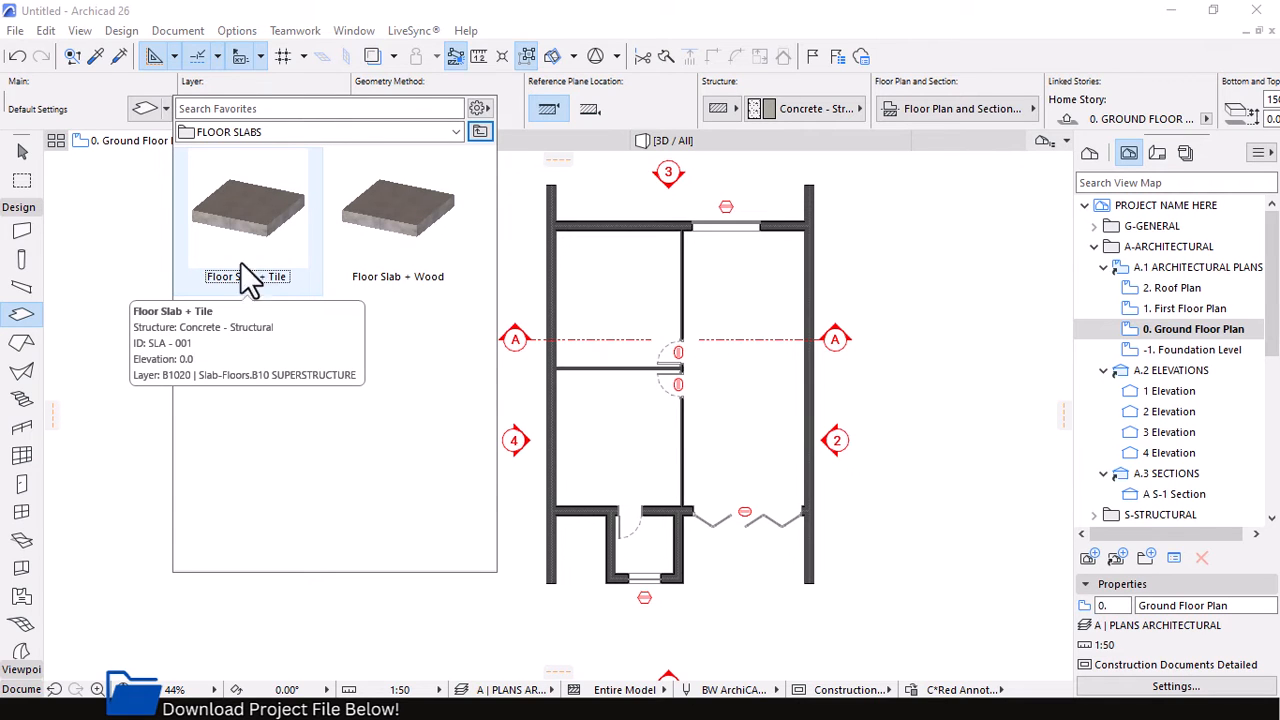
mouse_move(398, 252)
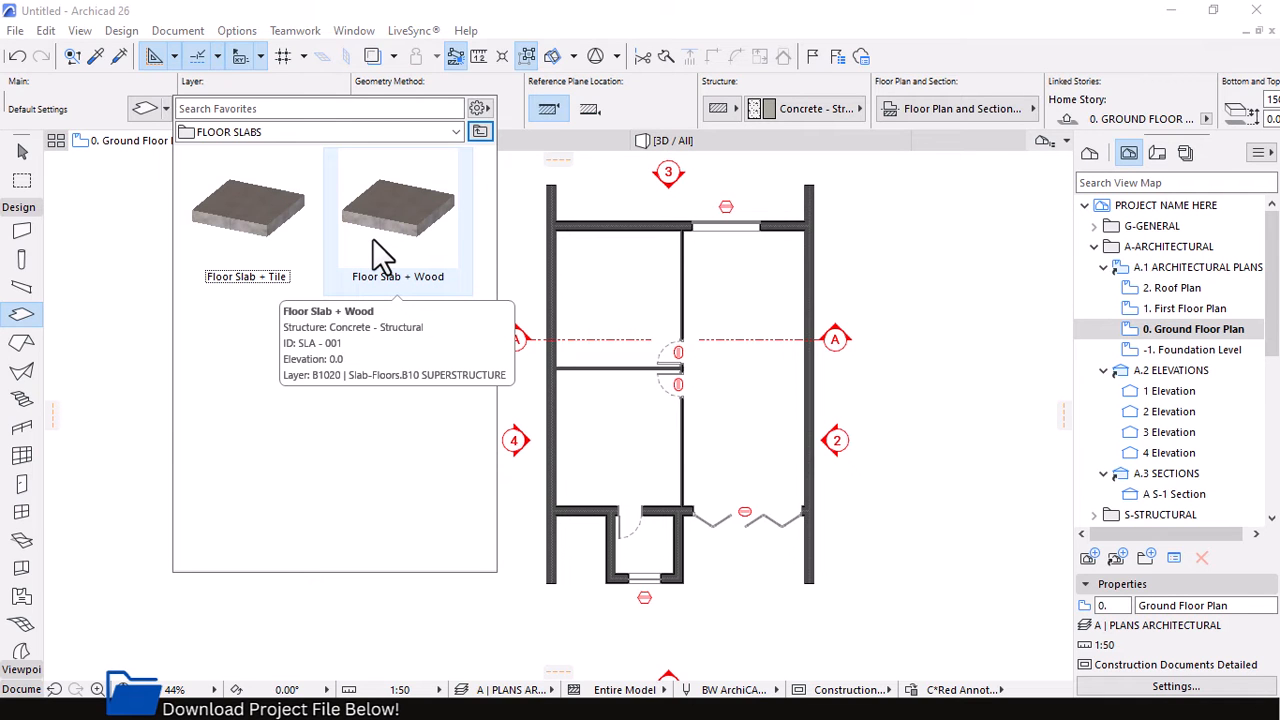
double_click(385, 226)
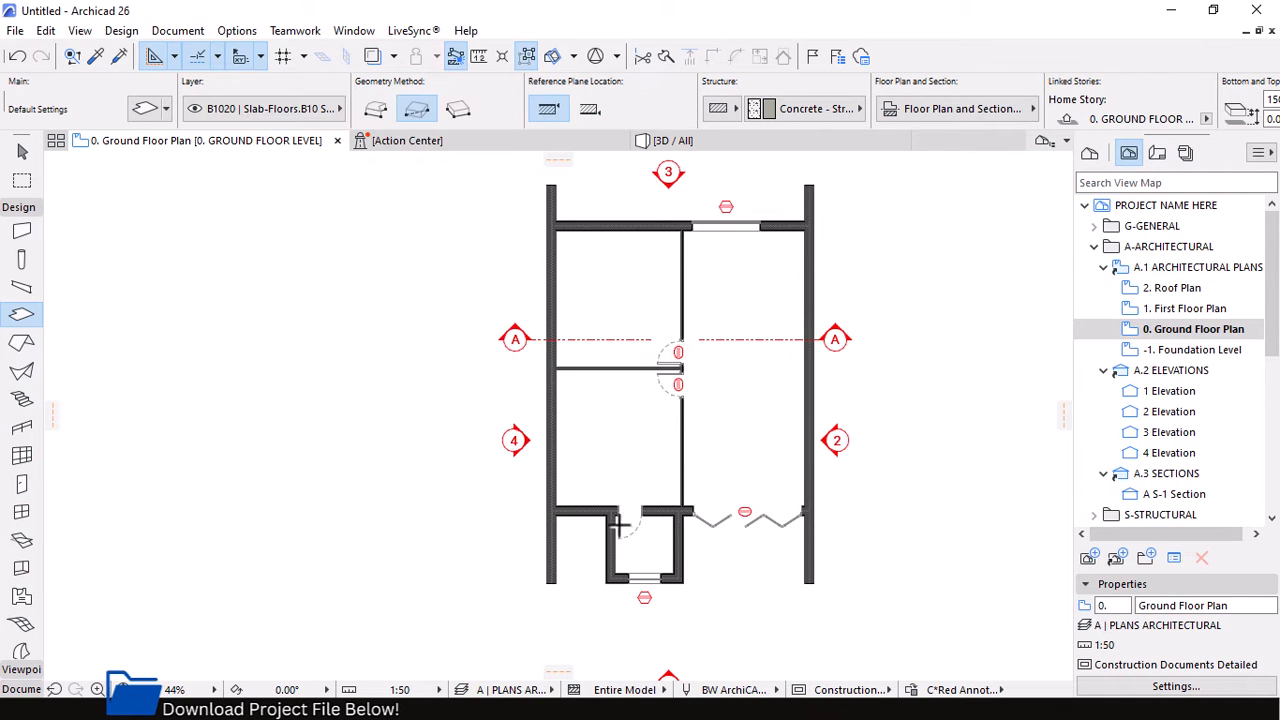
Draw a wood floor slab over the lower-left room, from its lower-left inner wall corner to the opposite corner at the partition
scroll(577, 485, "up", 10)
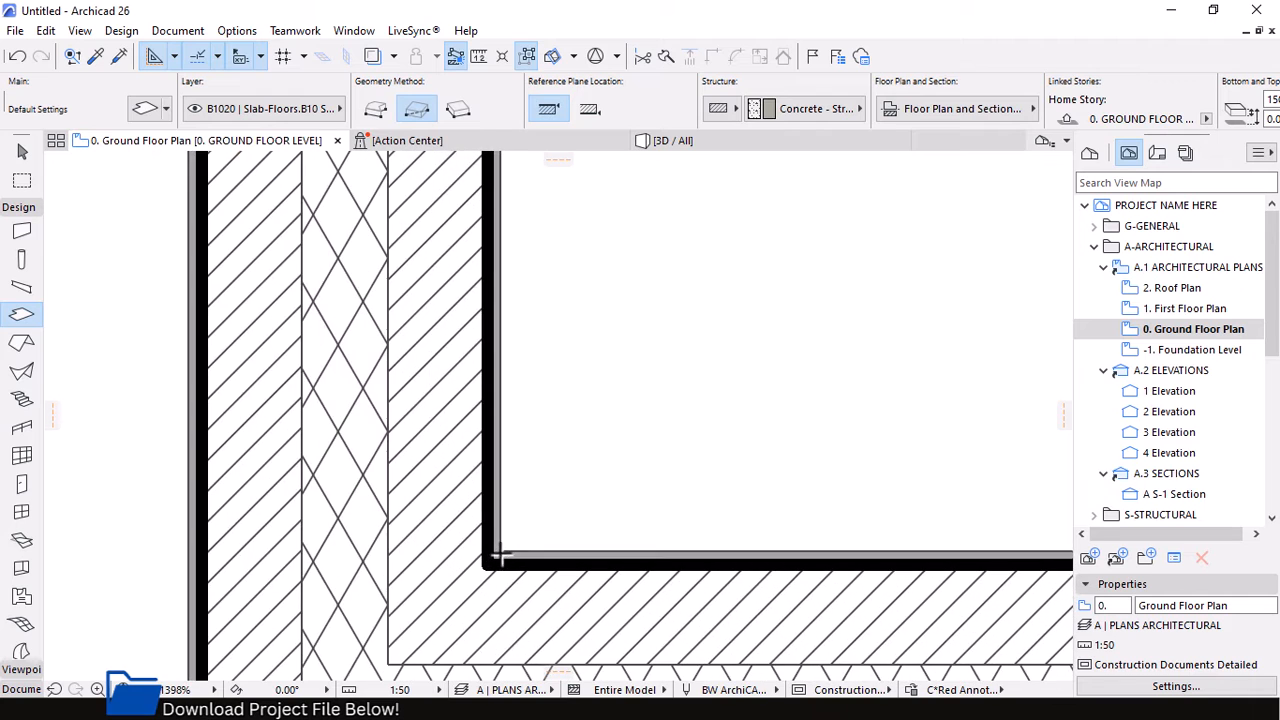
scroll(491, 565, "up", 1)
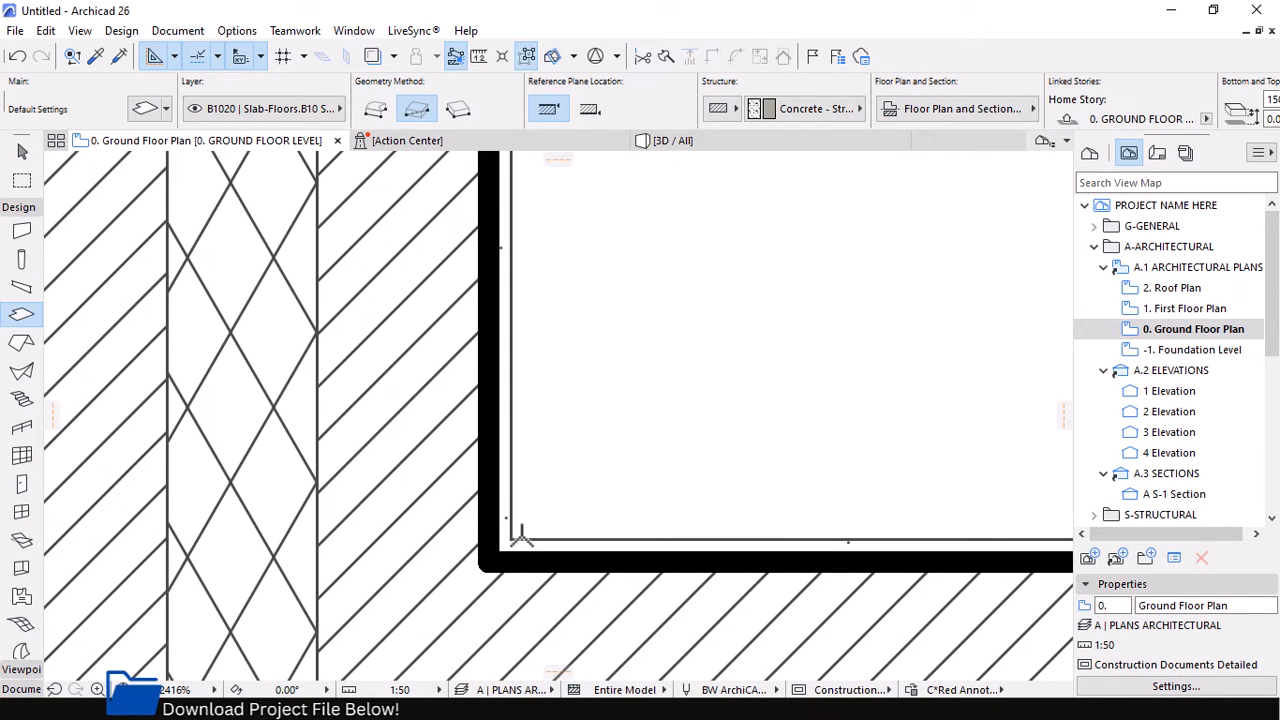
scroll(497, 512, "up", 2)
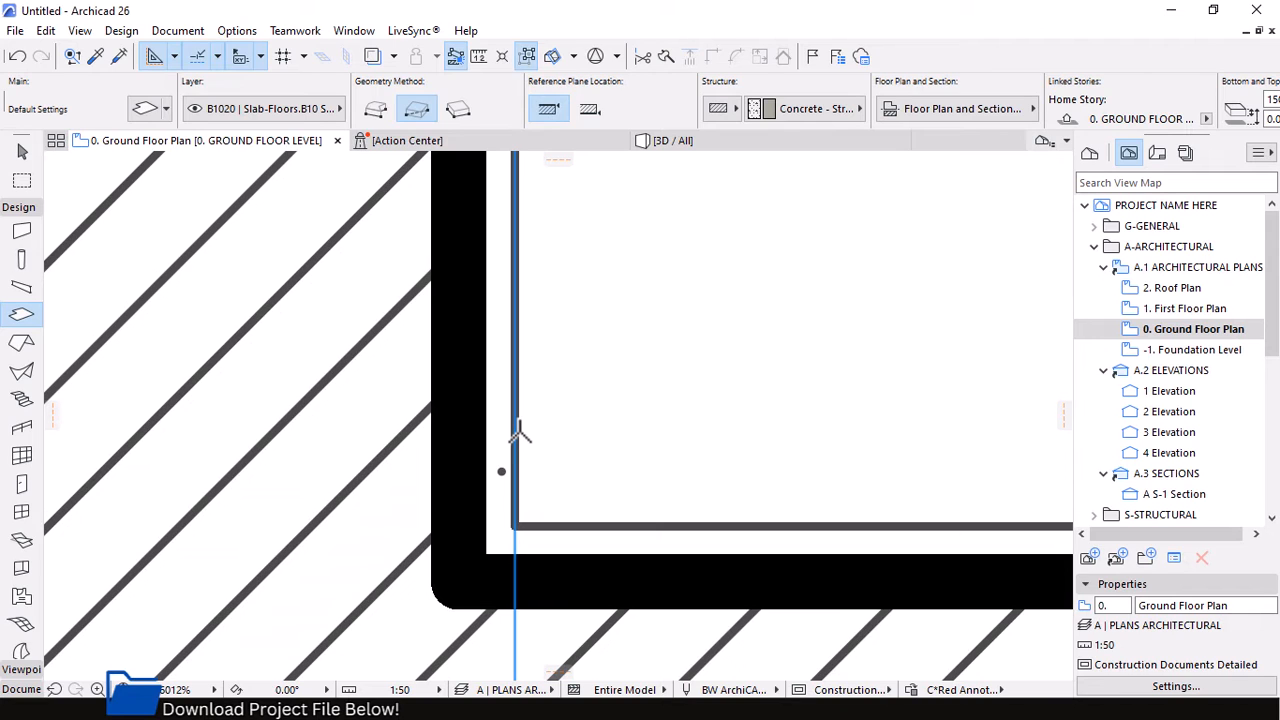
scroll(561, 360, "down", 1)
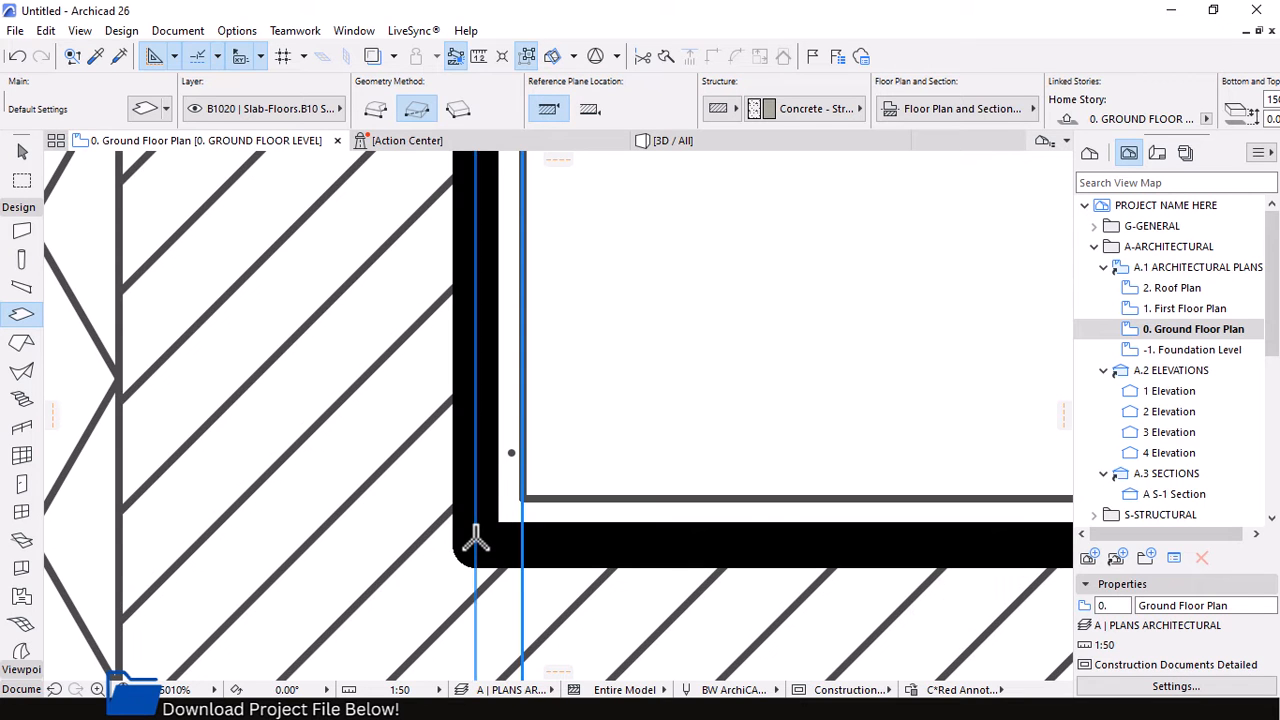
left_click(476, 536)
scroll(530, 430, "down", 2)
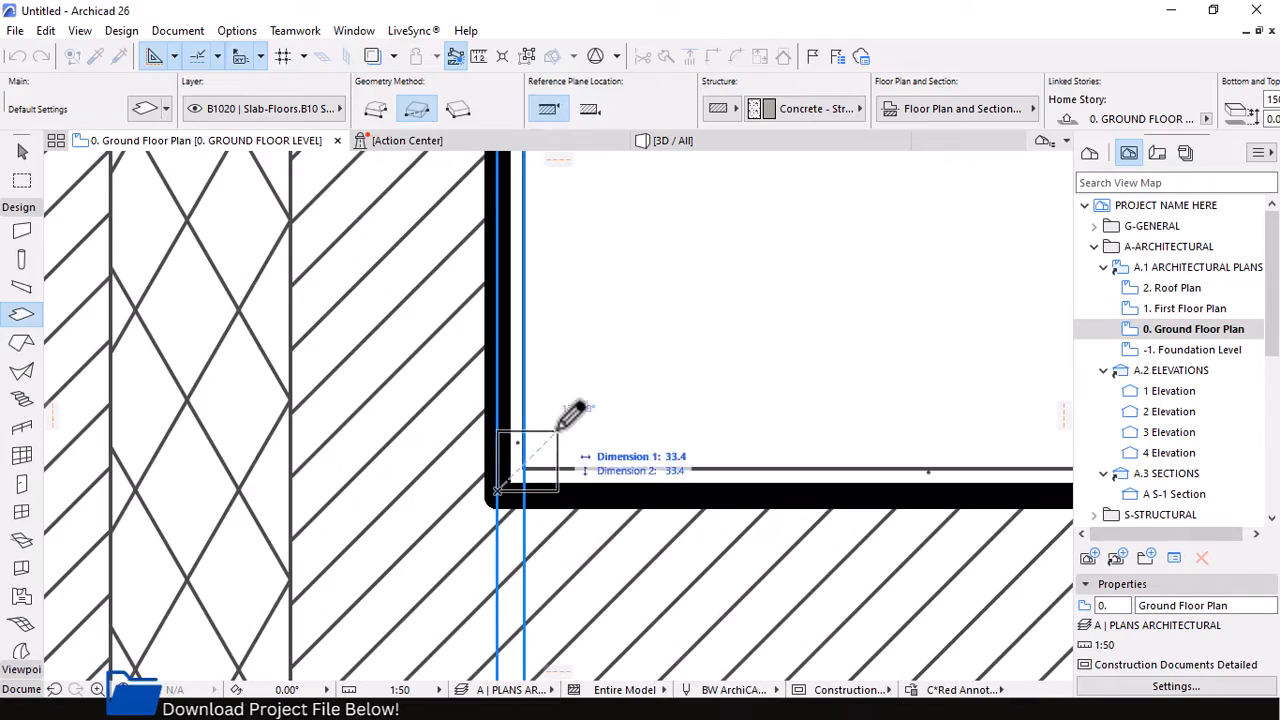
scroll(500, 488, "down", 4)
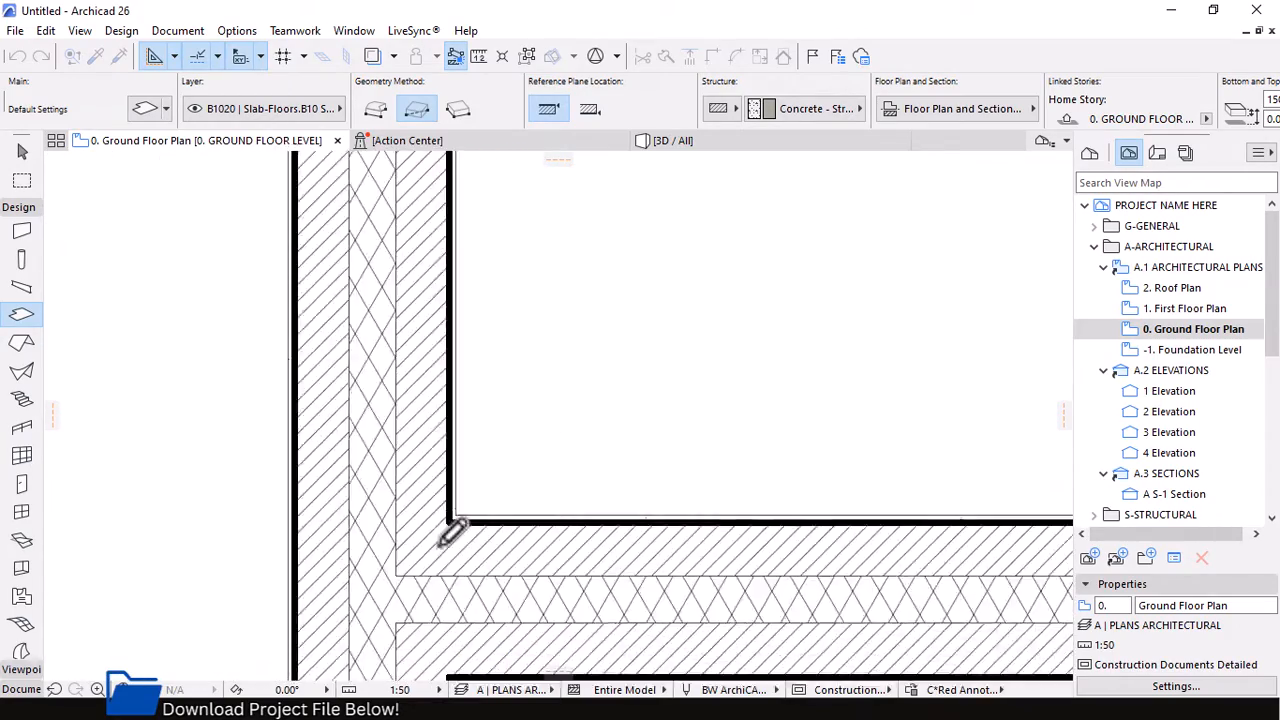
scroll(686, 357, "down", 2)
scroll(706, 260, "up", 6)
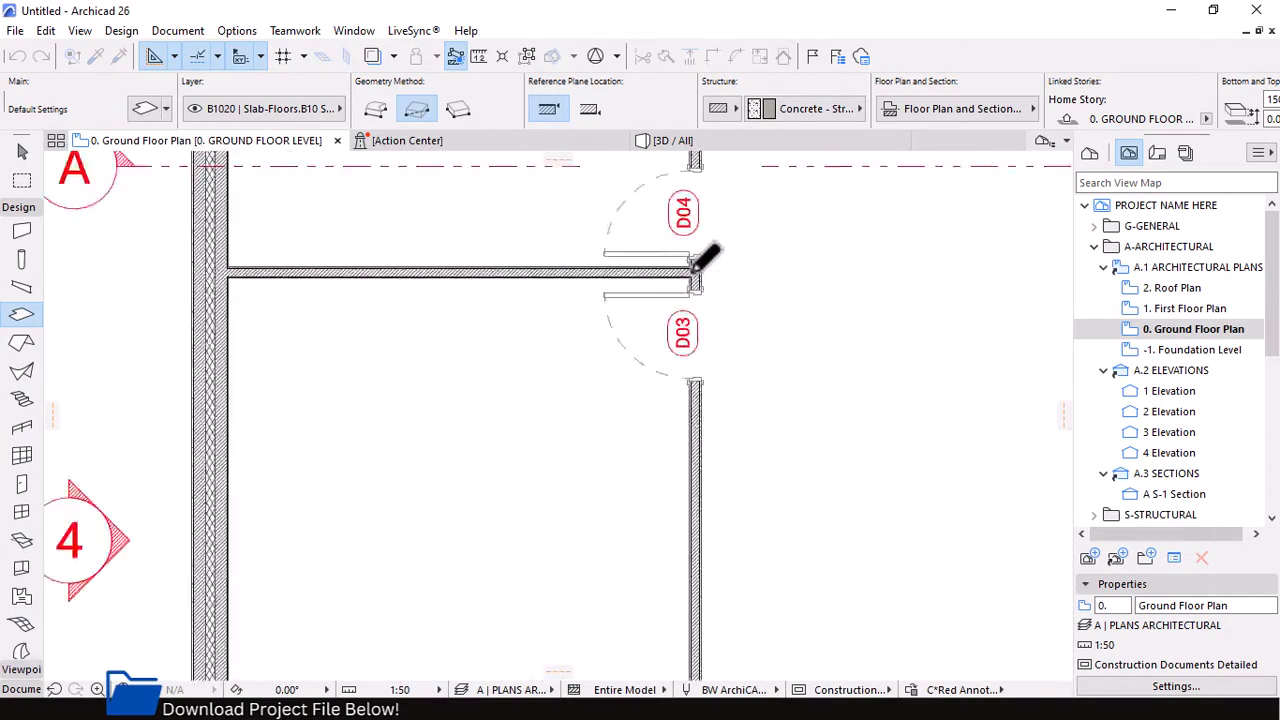
Draw a wood floor slab over the upper-left room, ending at its upper-right inner wall corner
scroll(680, 371, "down", 5)
scroll(686, 271, "up", 4)
scroll(737, 362, "up", 5)
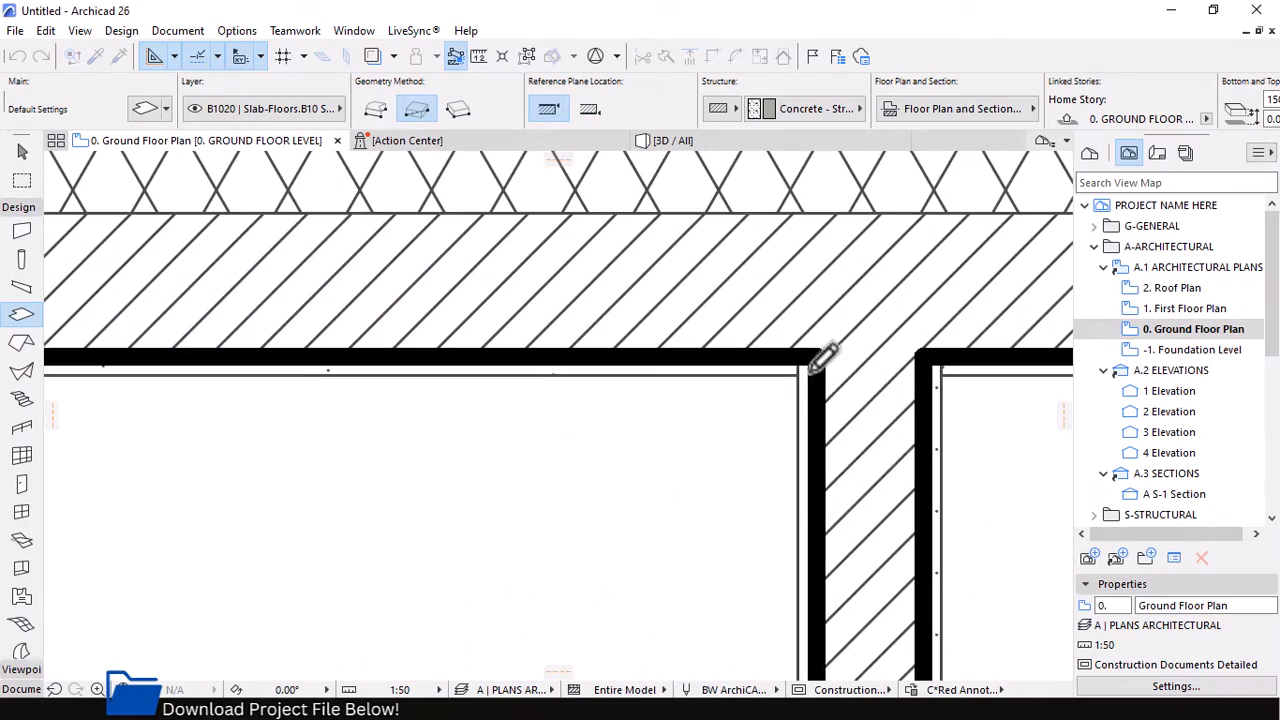
scroll(686, 246, "down", 8)
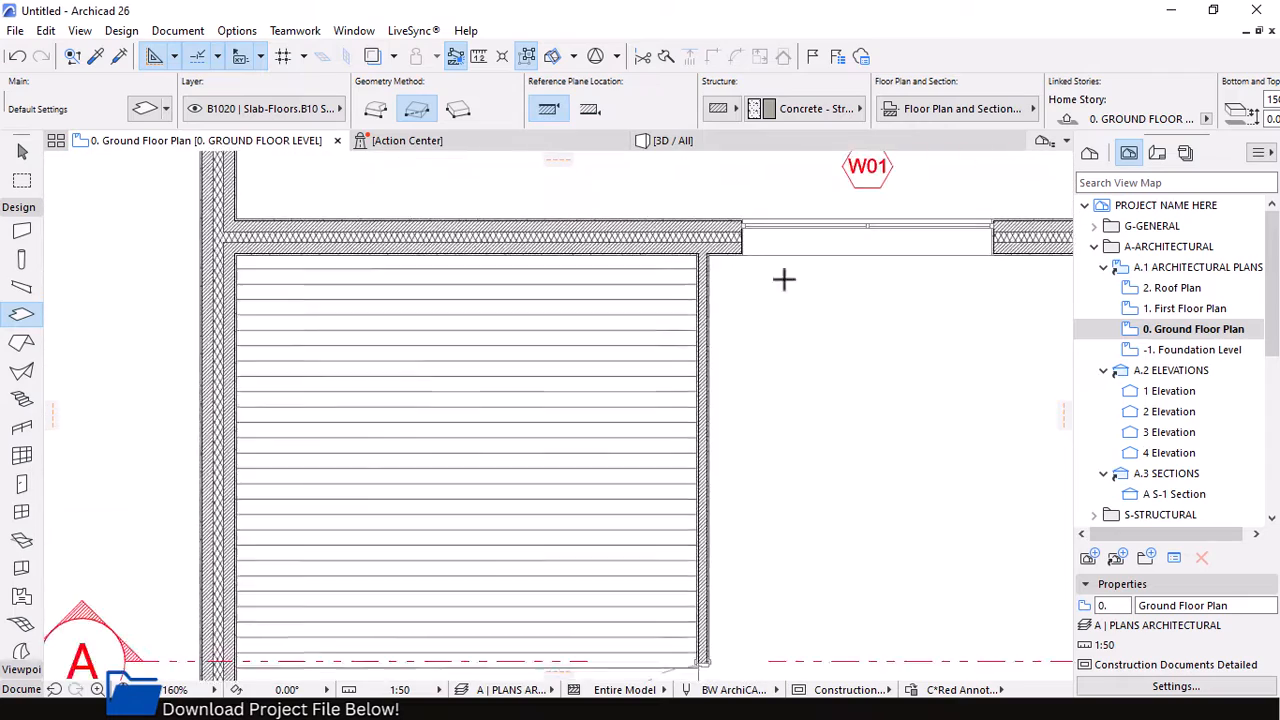
Apply the Floor Slab + Tile favorite from the FLOOR SLABS folder
scroll(754, 500, "down", 1)
scroll(754, 500, "up", 5)
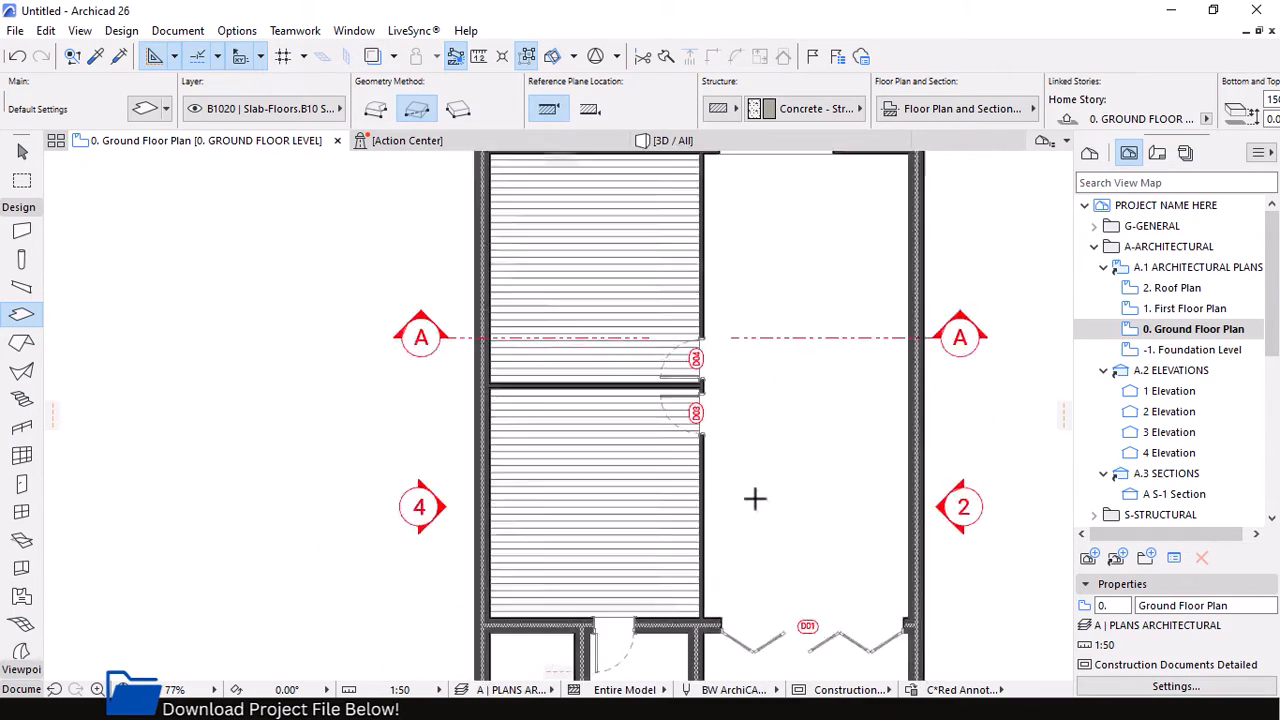
left_click(166, 108)
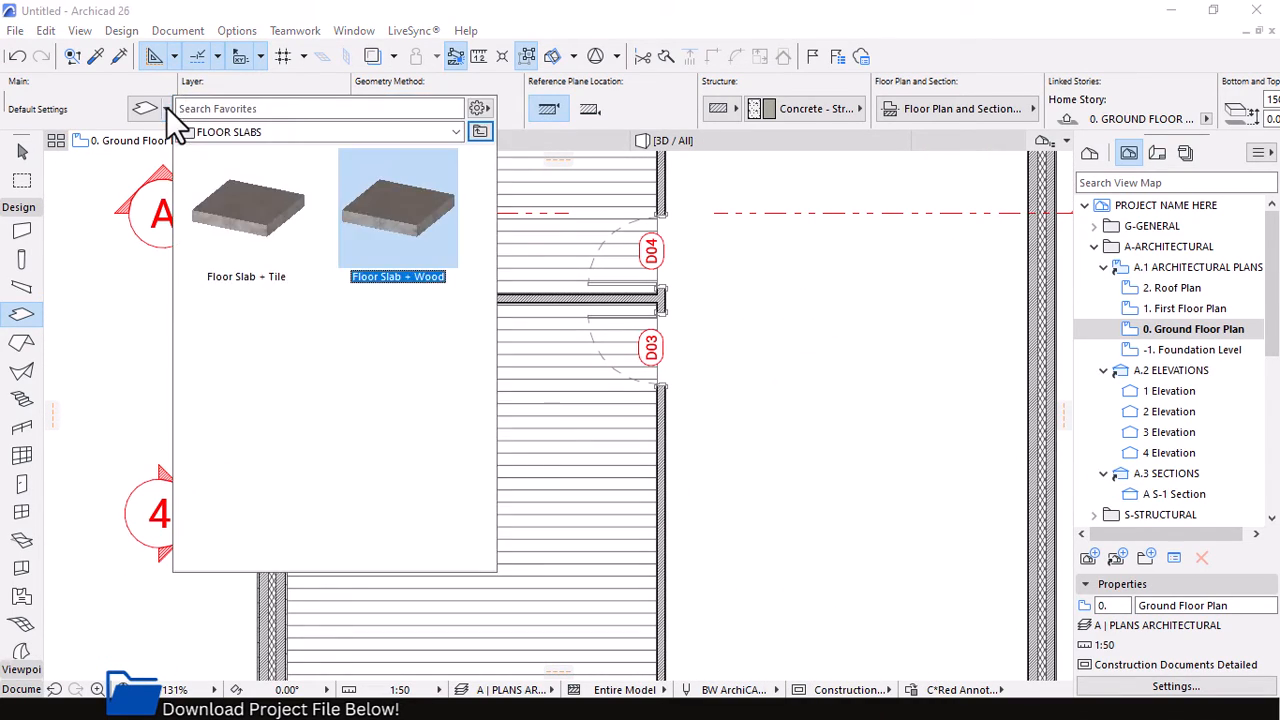
double_click(253, 214)
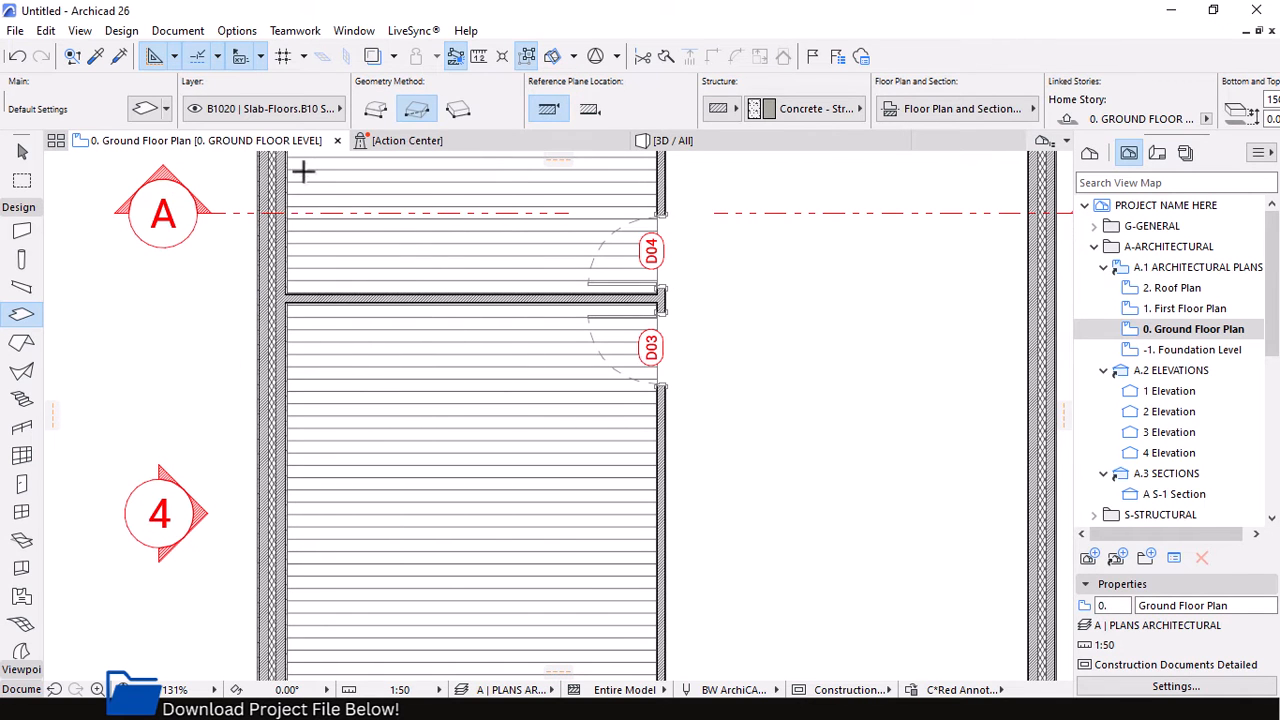
Draw a tile slab about 4493 by 10170 mm over the long right-hand room, between opposite inner wall corners
scroll(737, 431, "down", 3)
scroll(883, 243, "up", 8)
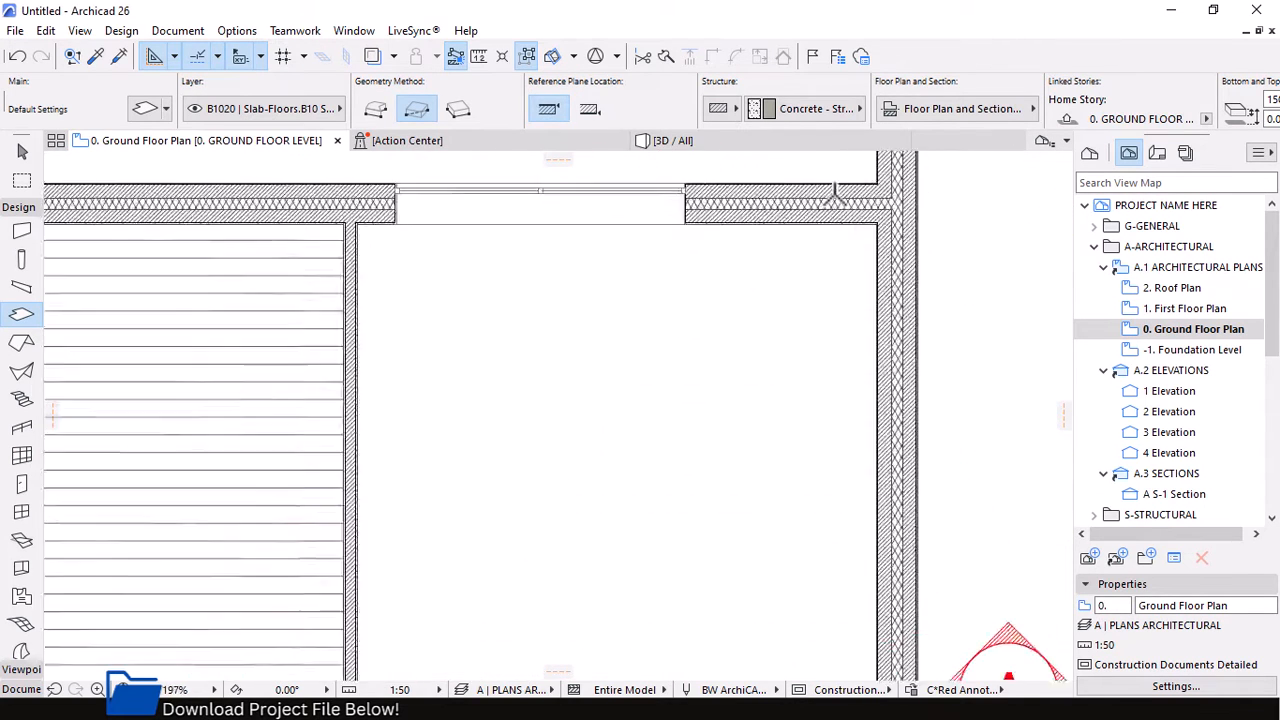
scroll(883, 243, "up", 6)
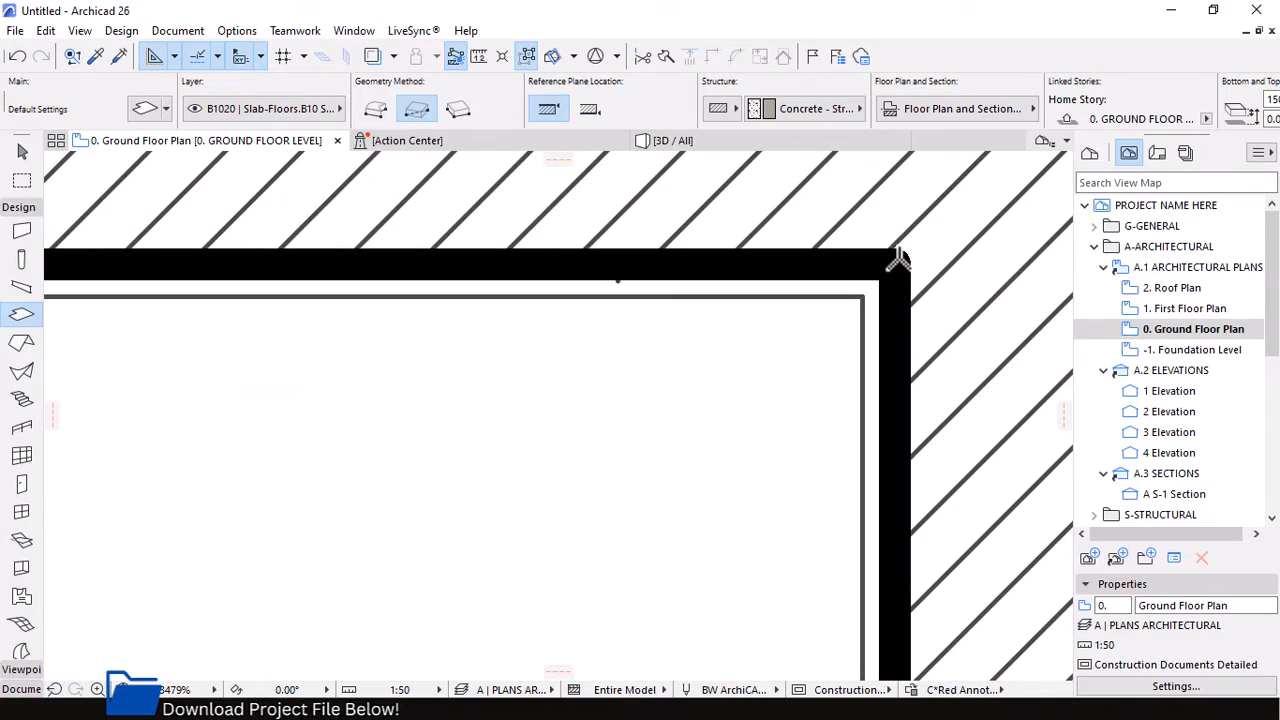
scroll(866, 205, "down", 10)
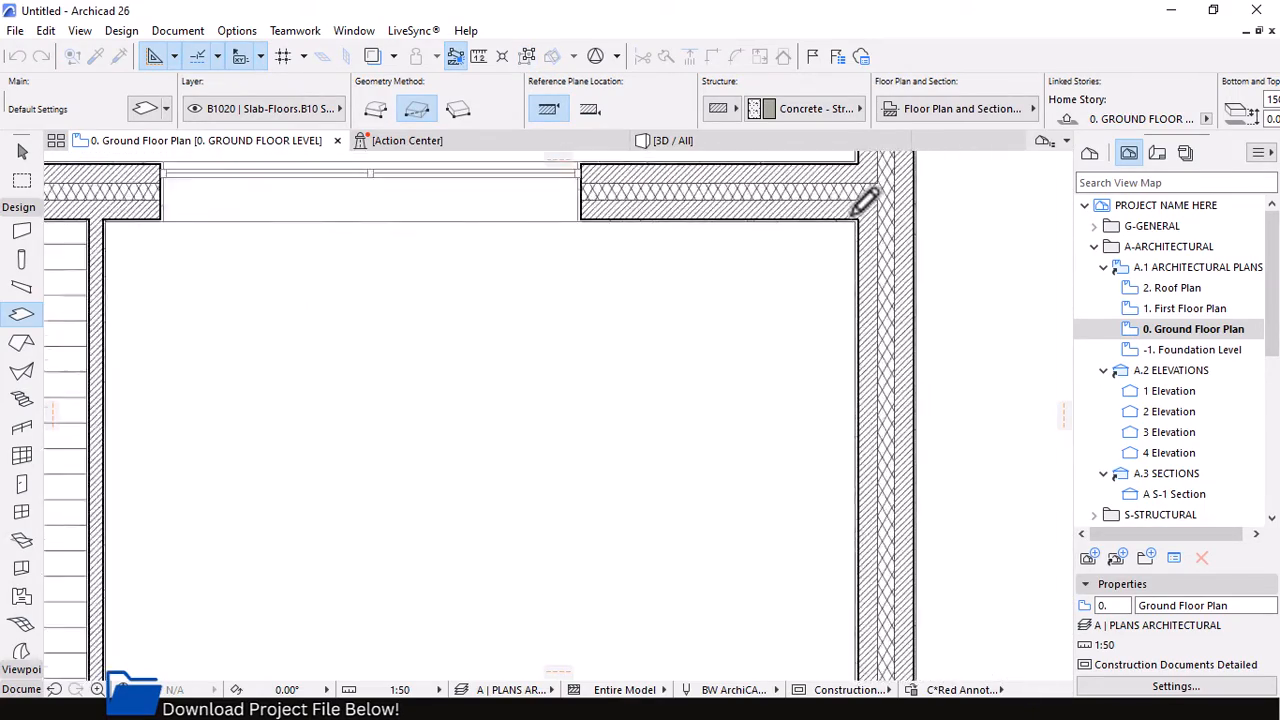
scroll(757, 543, "up", 10)
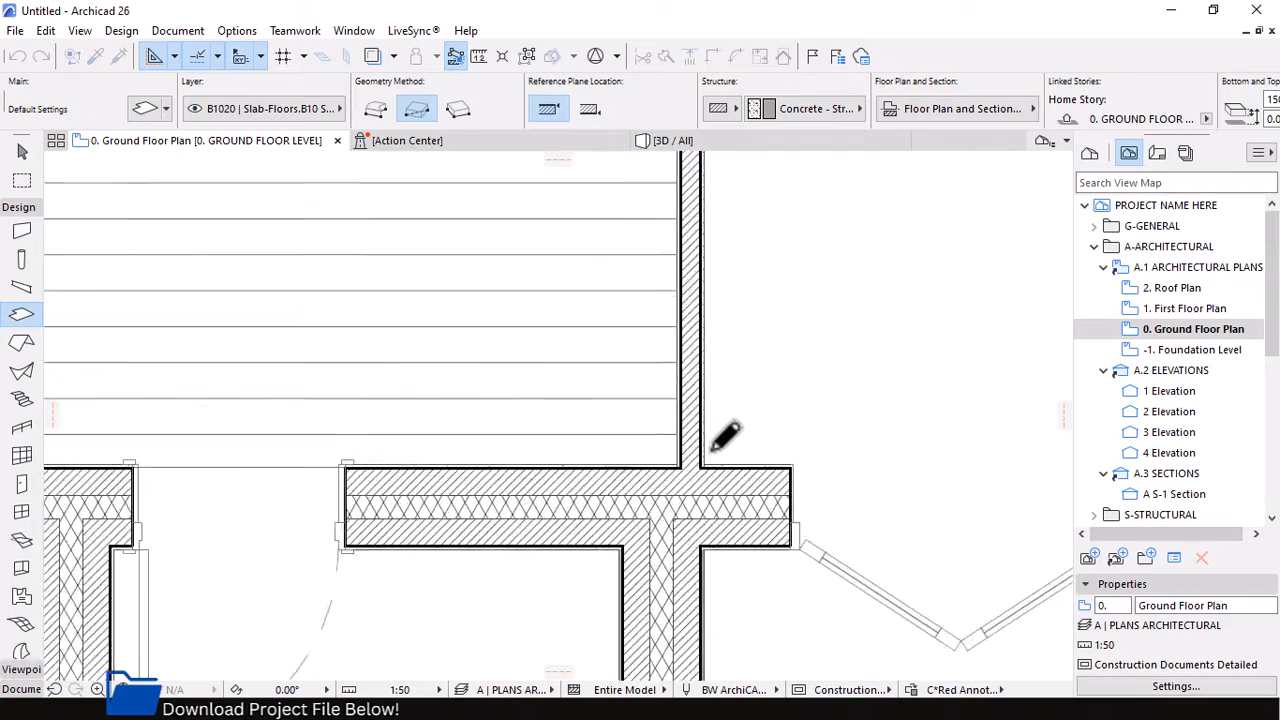
scroll(697, 490, "up", 3)
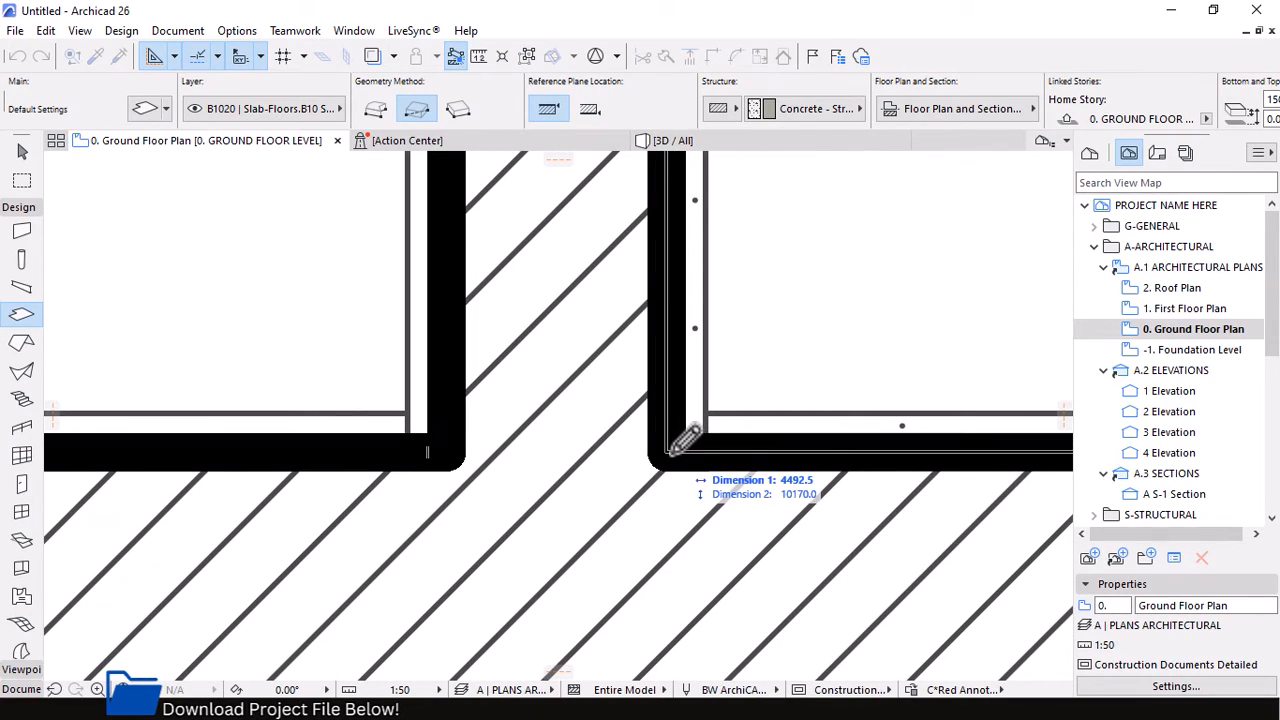
scroll(688, 445, "down", 12)
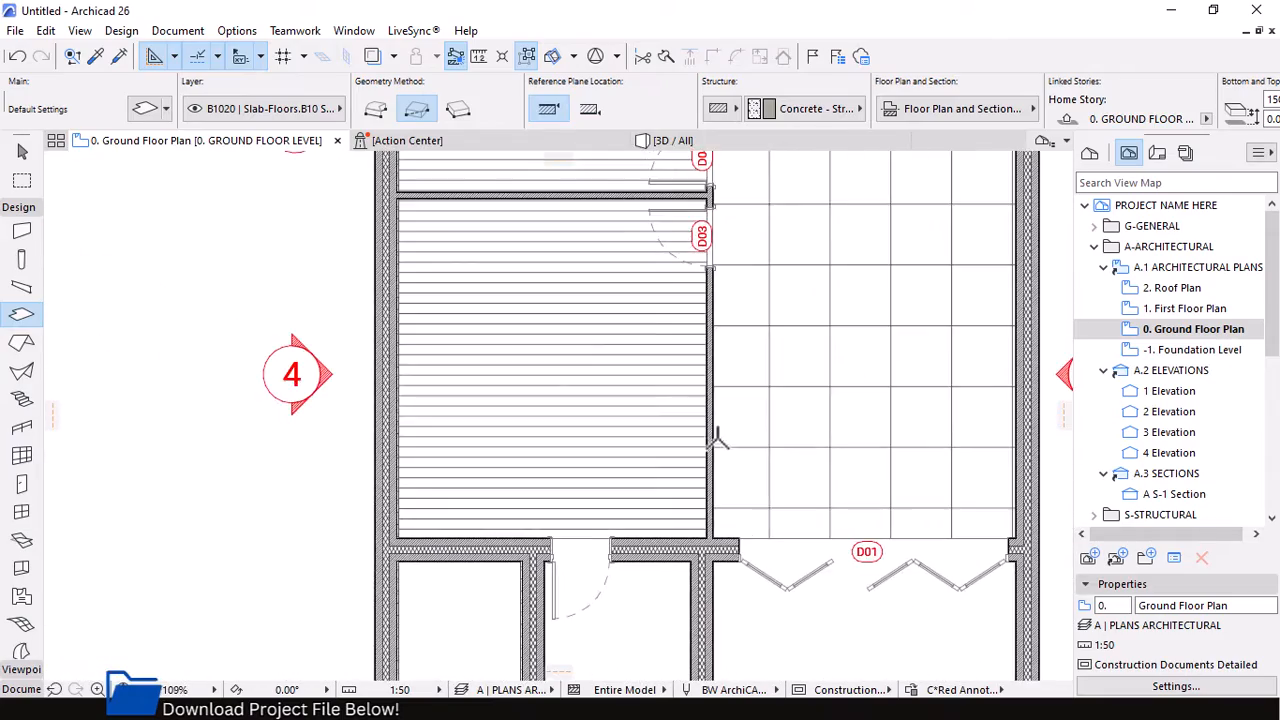
Draw a tile slab about 4478 by 2500 mm outside folding door D01, between the entrance room and the right exterior wall
scroll(712, 462, "down", 2)
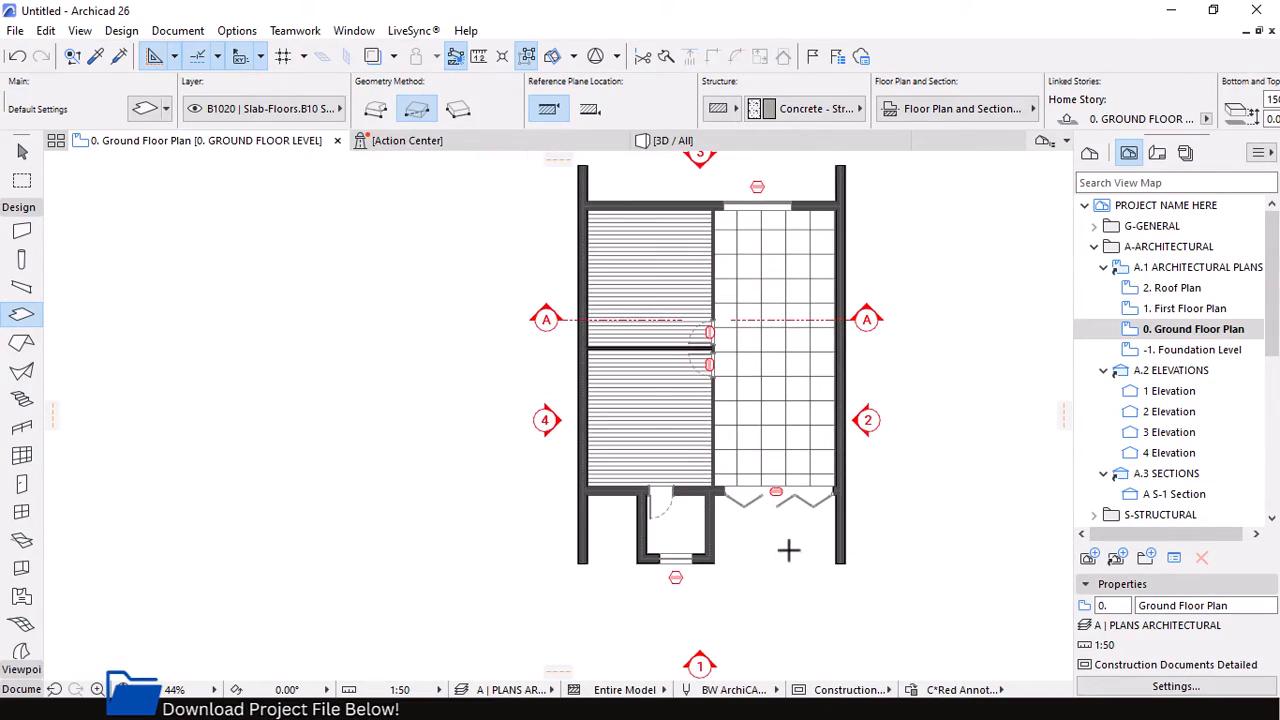
scroll(786, 560, "up", 8)
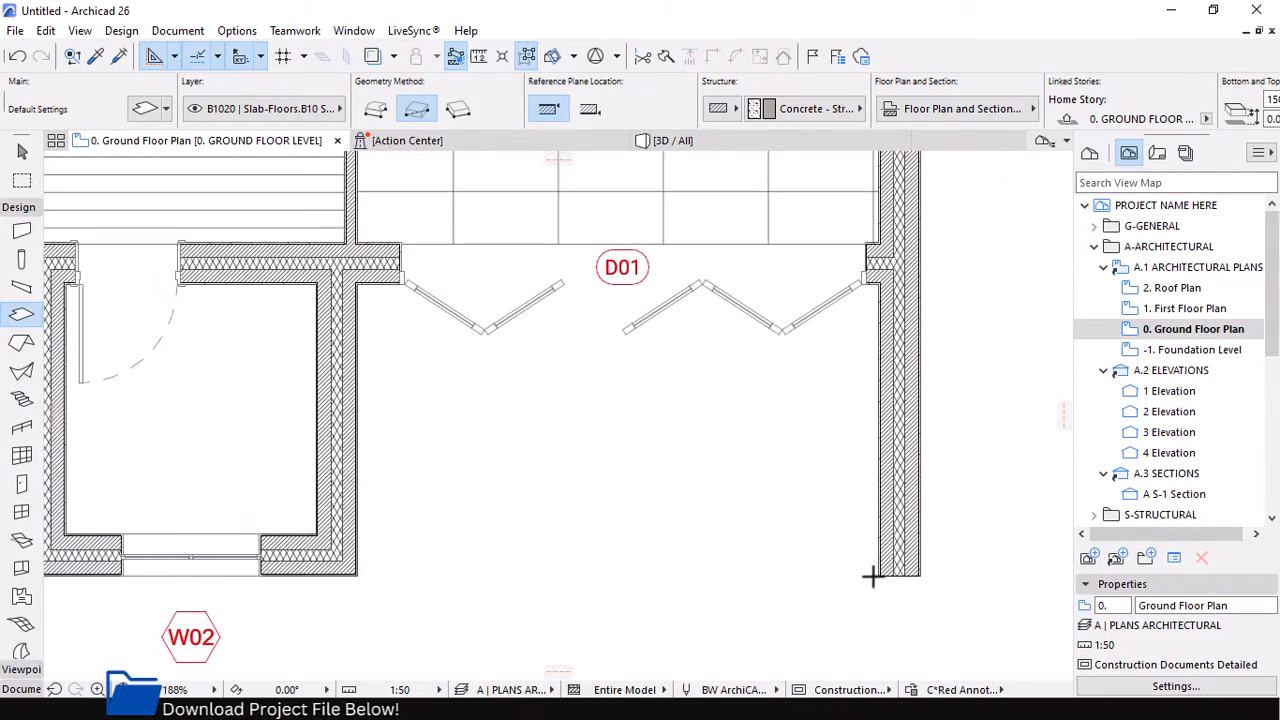
scroll(872, 576, "up", 9)
scroll(943, 563, "down", 8)
scroll(634, 400, "up", 5)
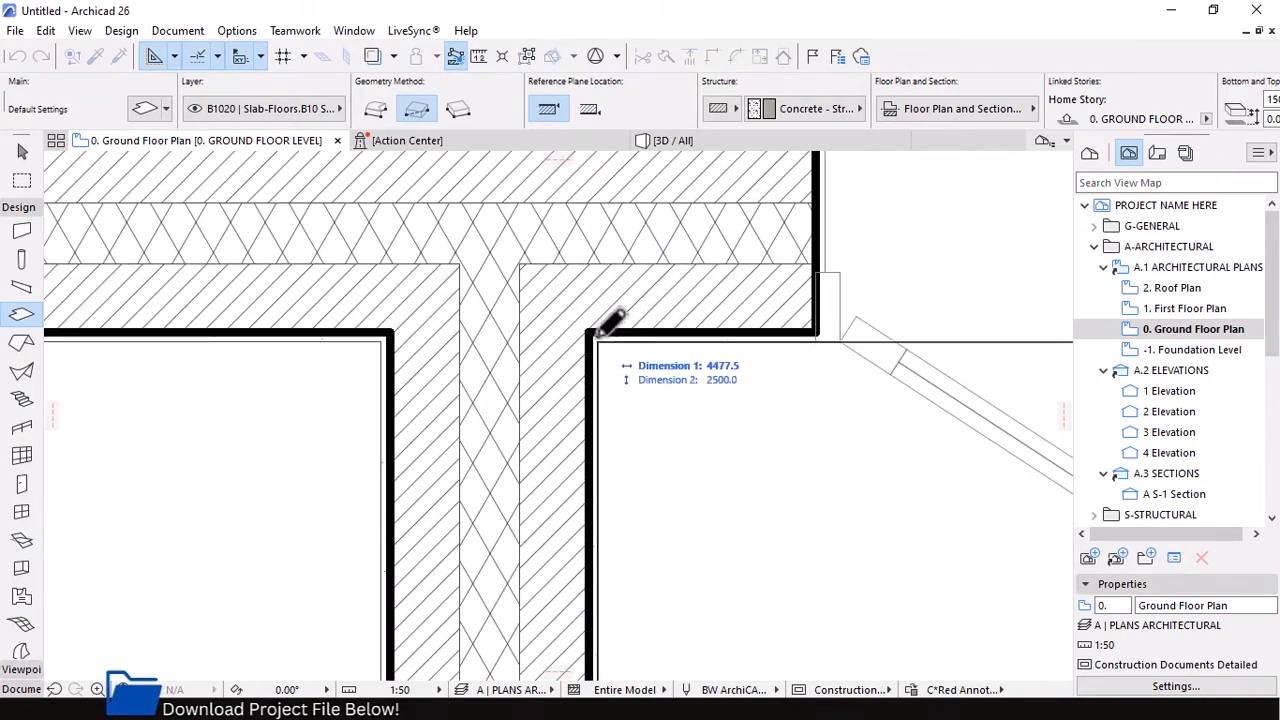
scroll(800, 310, "down", 6)
Draw a tile slab about 2170 by 2170 mm inside the small entrance room
scroll(761, 388, "down", 3)
scroll(545, 492, "up", 8)
scroll(545, 492, "down", 5)
scroll(757, 257, "up", 5)
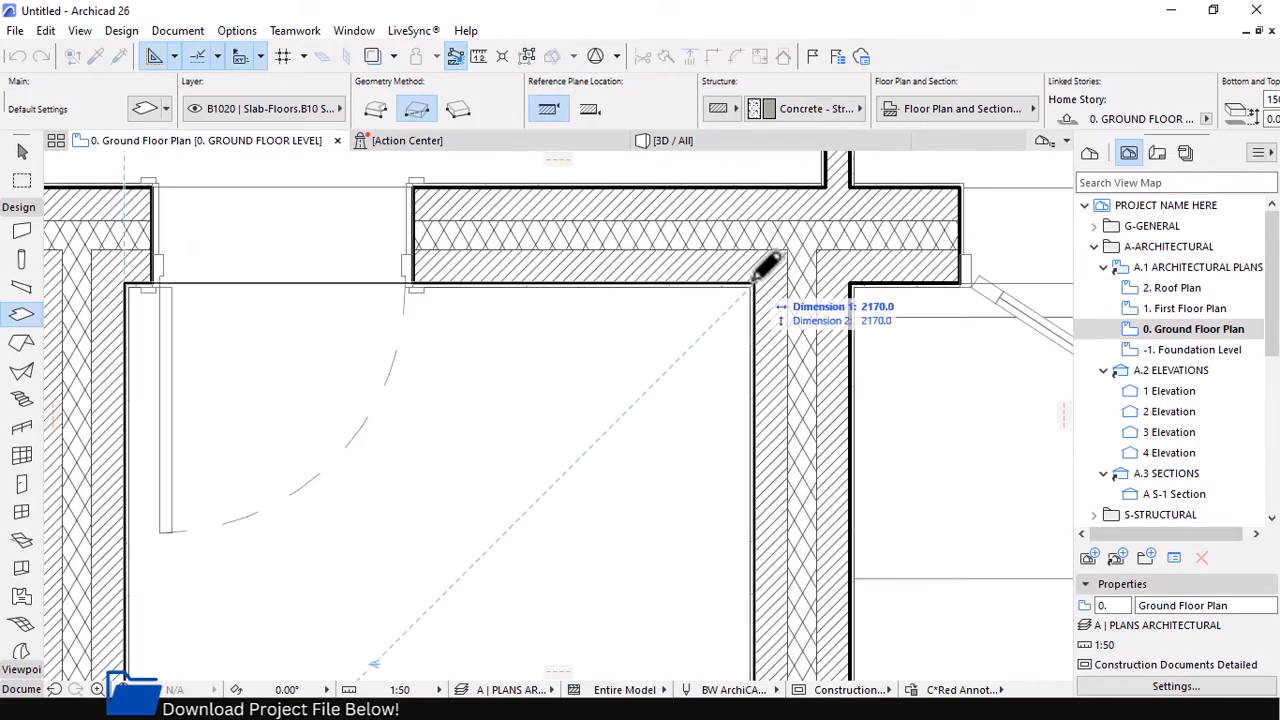
scroll(760, 260, "down", 10)
Draw a tile slab outside the upper exterior wall, spanning between the two projecting side walls up to their ends
scroll(648, 553, "down", 2)
scroll(463, 410, "up", 8)
scroll(463, 410, "up", 4)
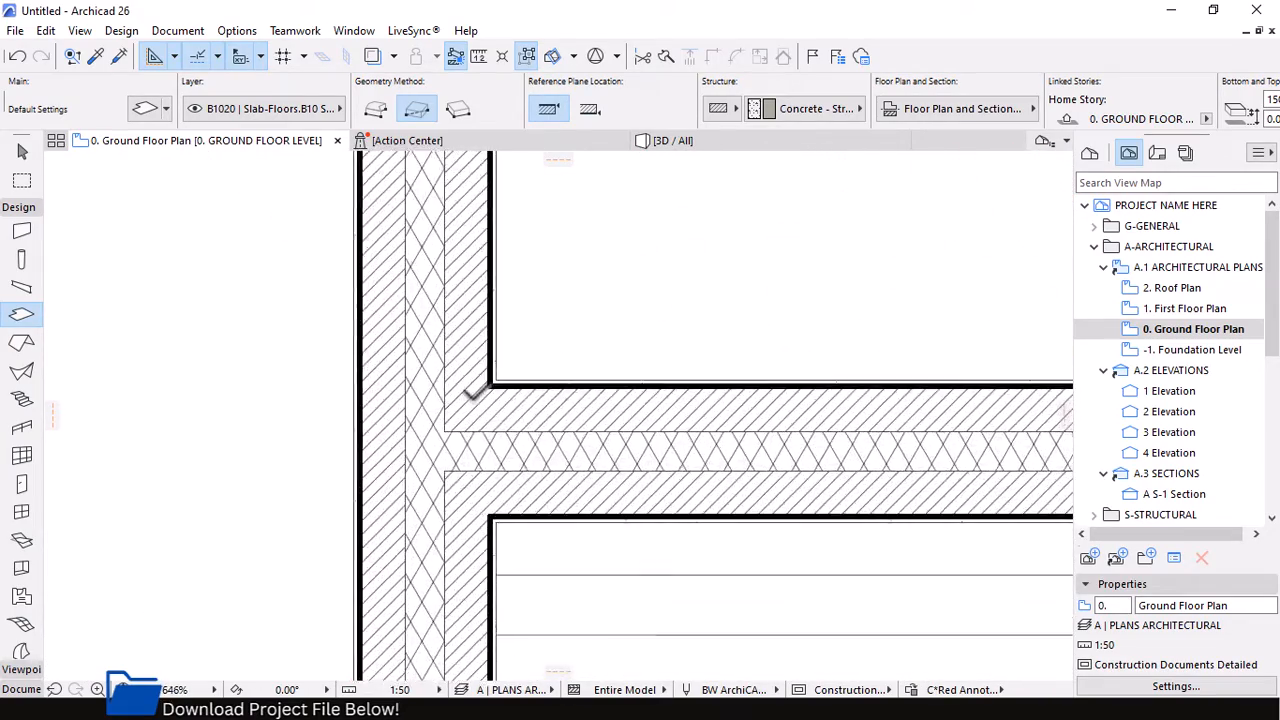
left_click(505, 380)
scroll(363, 414, "down", 15)
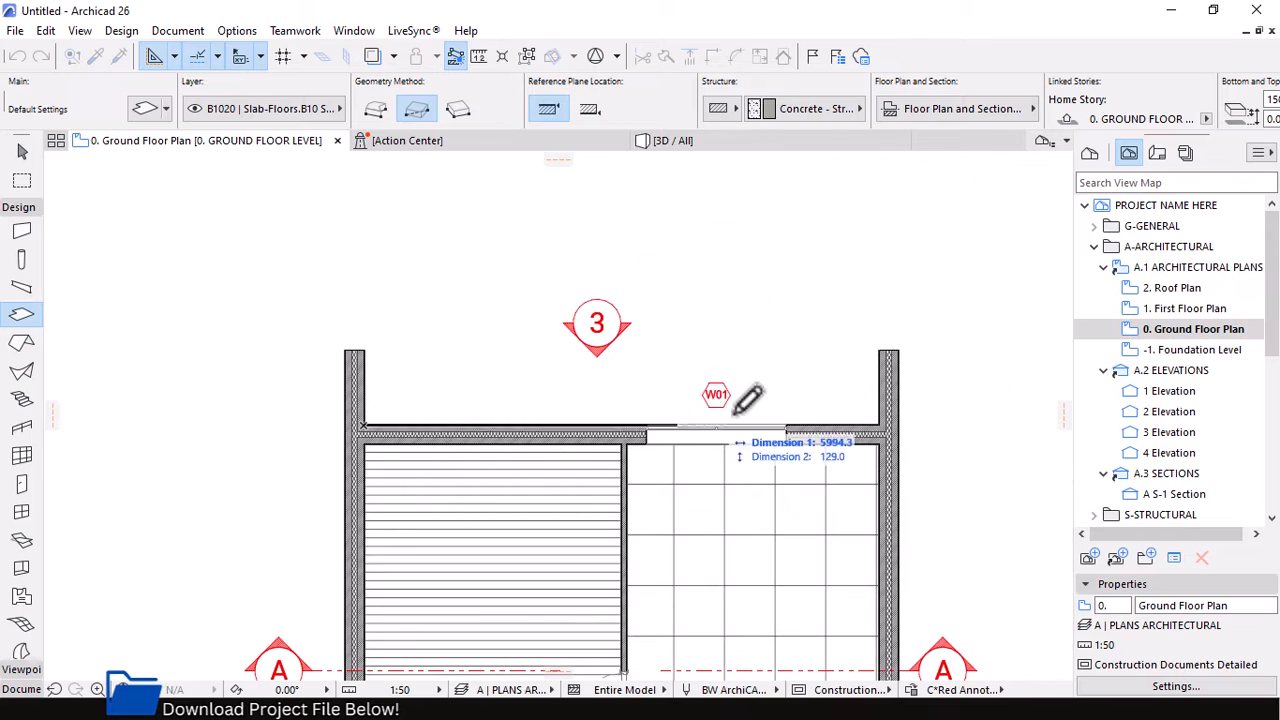
left_click(879, 350)
scroll(803, 354, "up", 3)
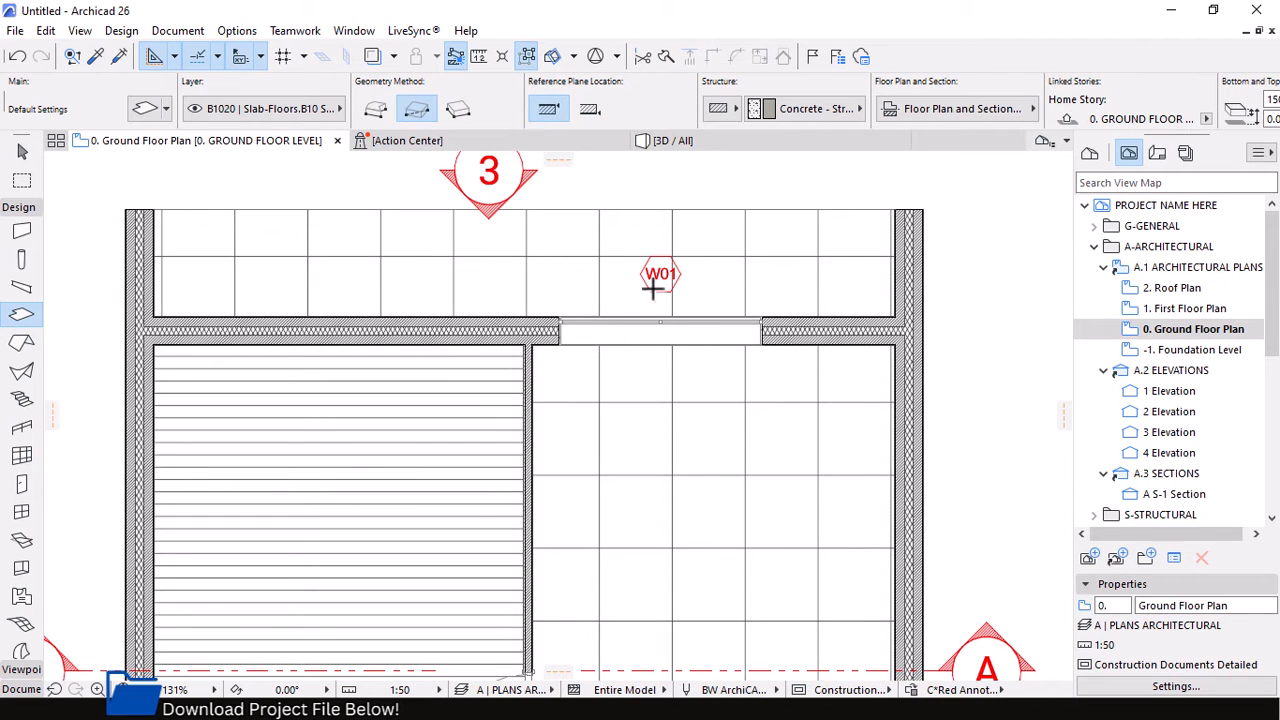
Pick up the settings of door D04 and place a matching inward-opening door in the upper exterior wall, right of window W01
scroll(653, 288, "down", 5)
scroll(648, 362, "up", 3)
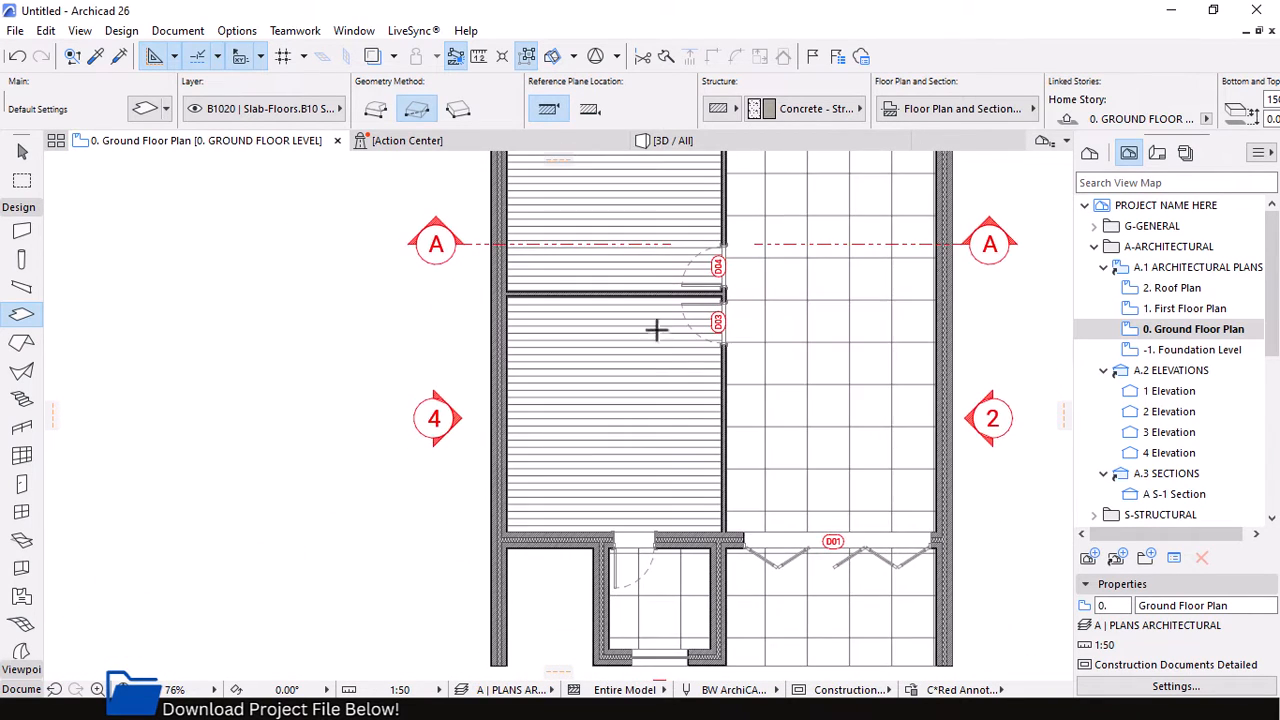
scroll(668, 292, "up", 2)
left_click(692, 283, "alt")
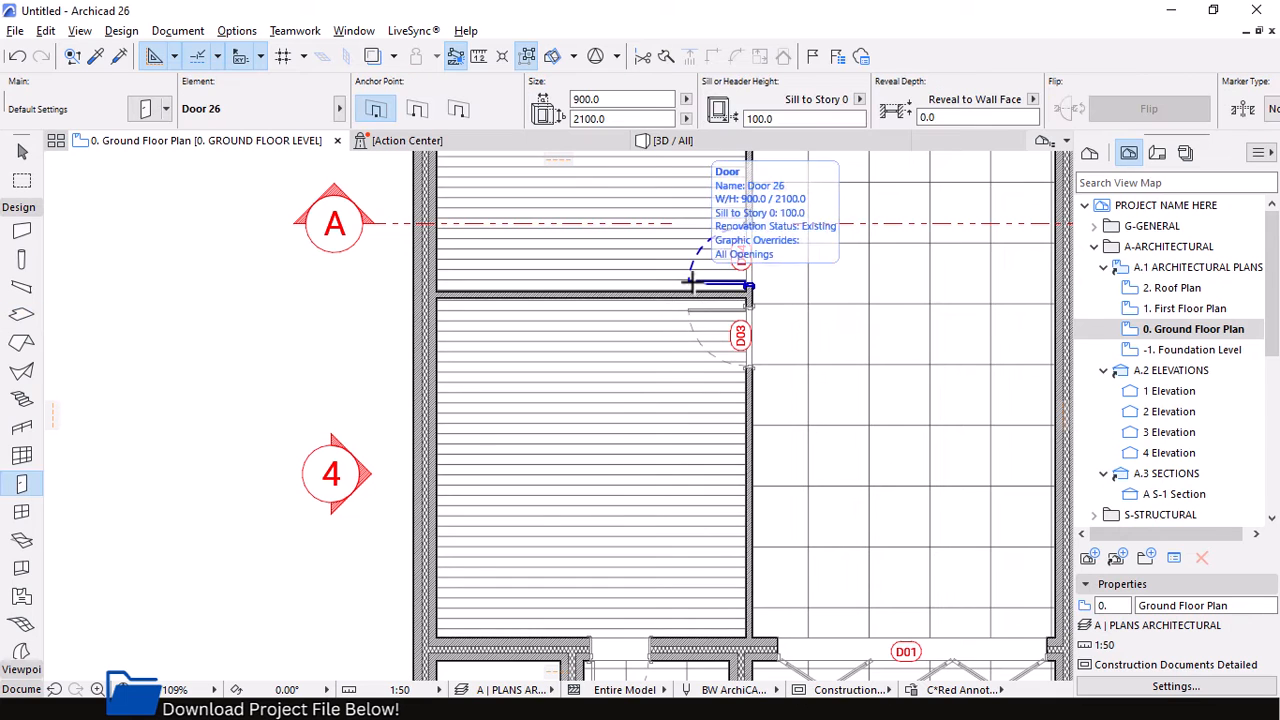
scroll(650, 380, "down", 4)
scroll(740, 300, "up", 5)
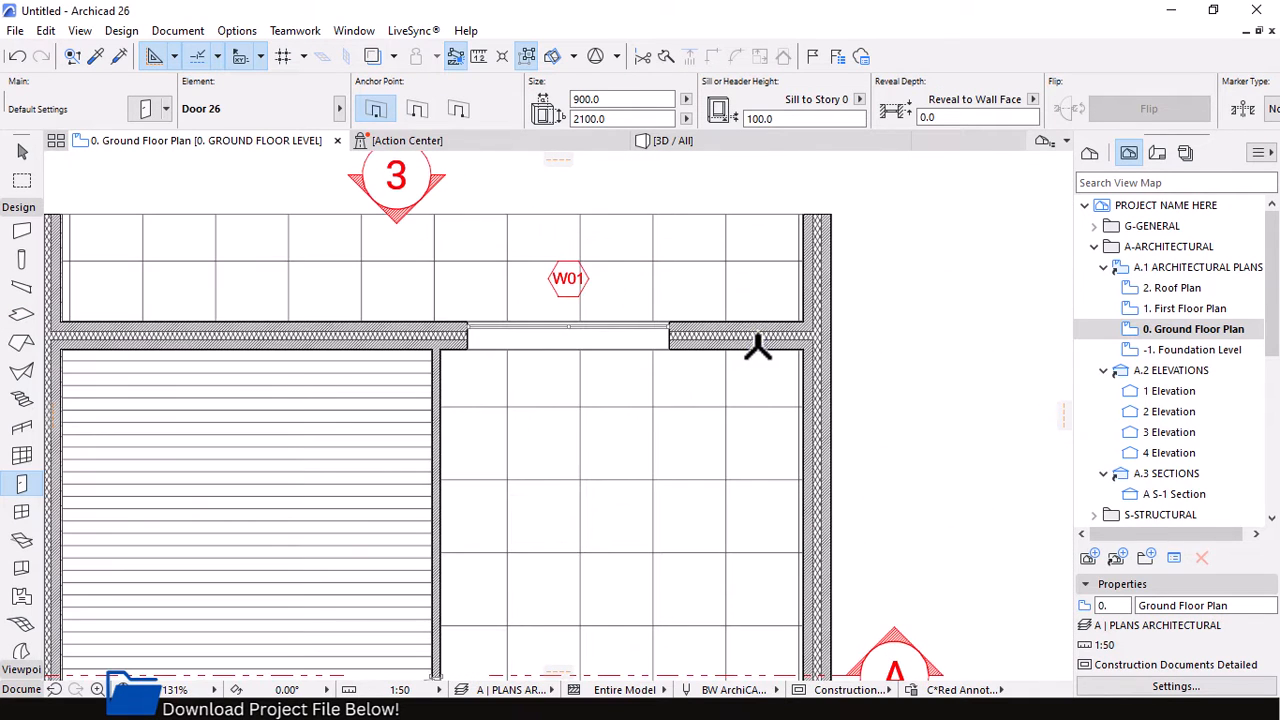
left_click(757, 345)
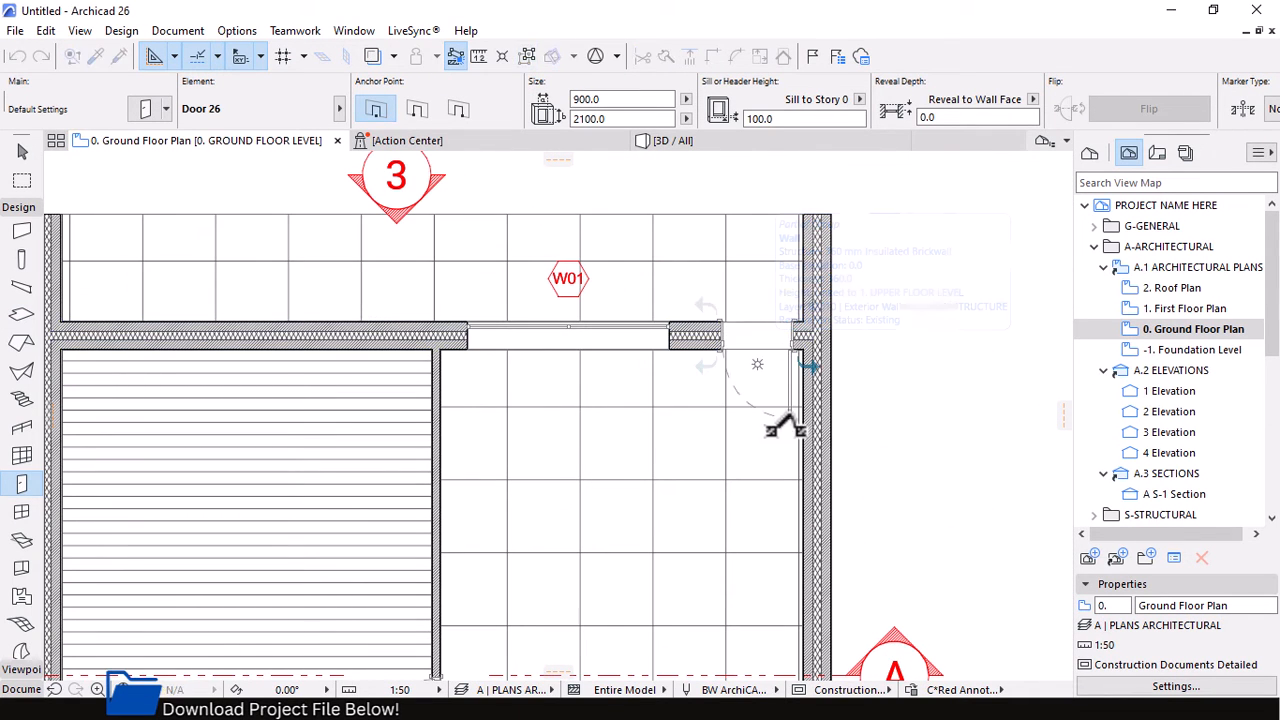
left_click(778, 421)
Pick up the settings of the D01 label and attach a matching label to the new door in the upper wall
scroll(657, 463, "down", 6)
scroll(686, 600, "up", 5)
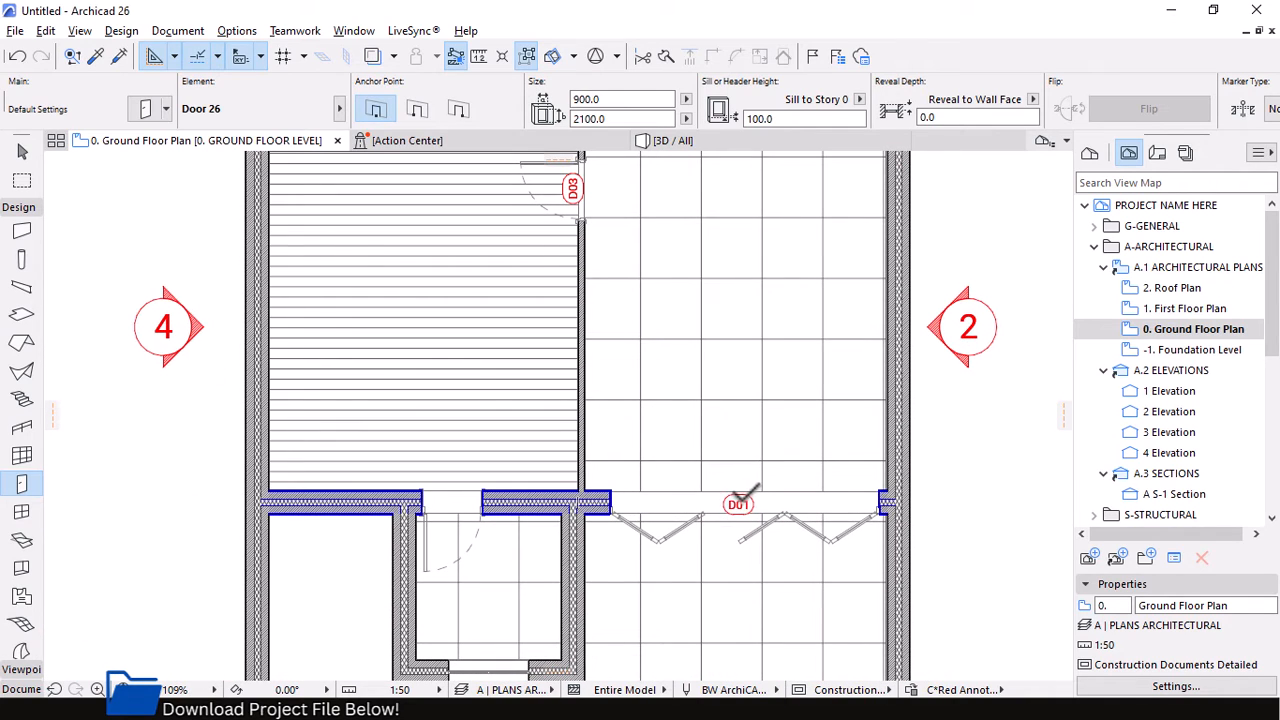
left_click(740, 497, "alt")
scroll(700, 596, "down", 6)
scroll(754, 282, "up", 3)
scroll(754, 284, "up", 5)
left_click(781, 545)
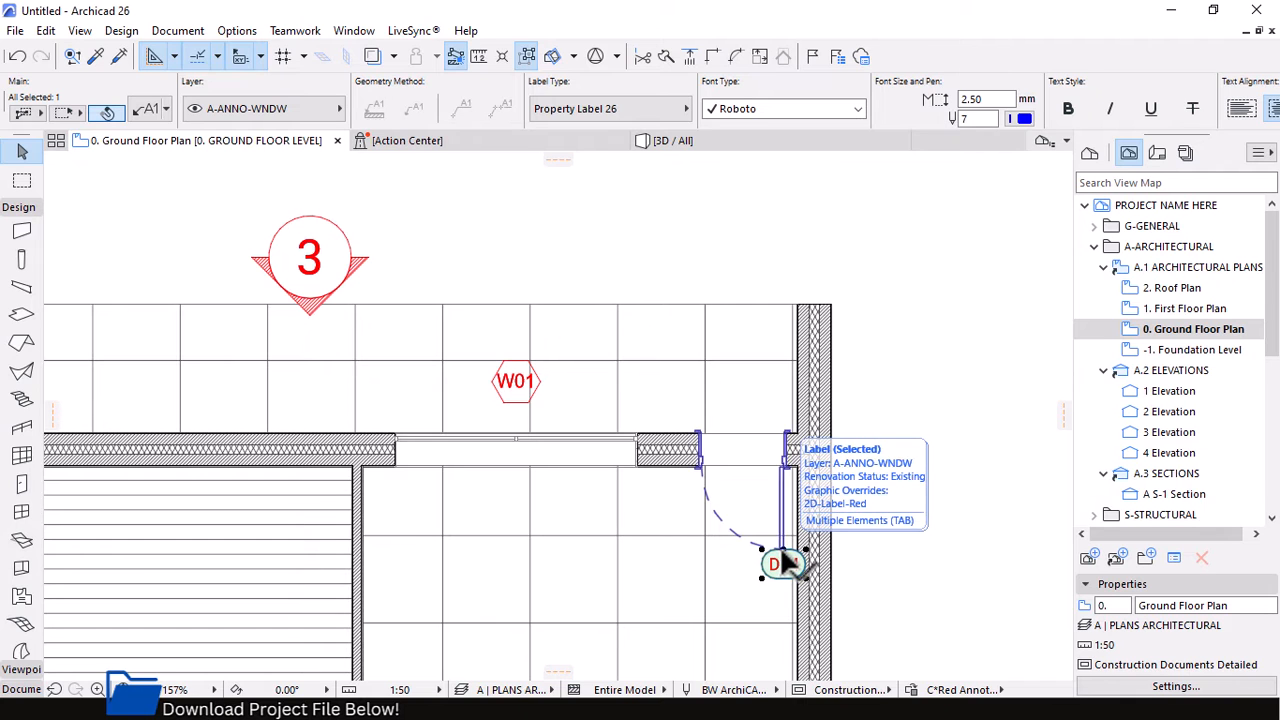
Move the new door's label into its swing area, just inside the upper wall opening
left_click(781, 562)
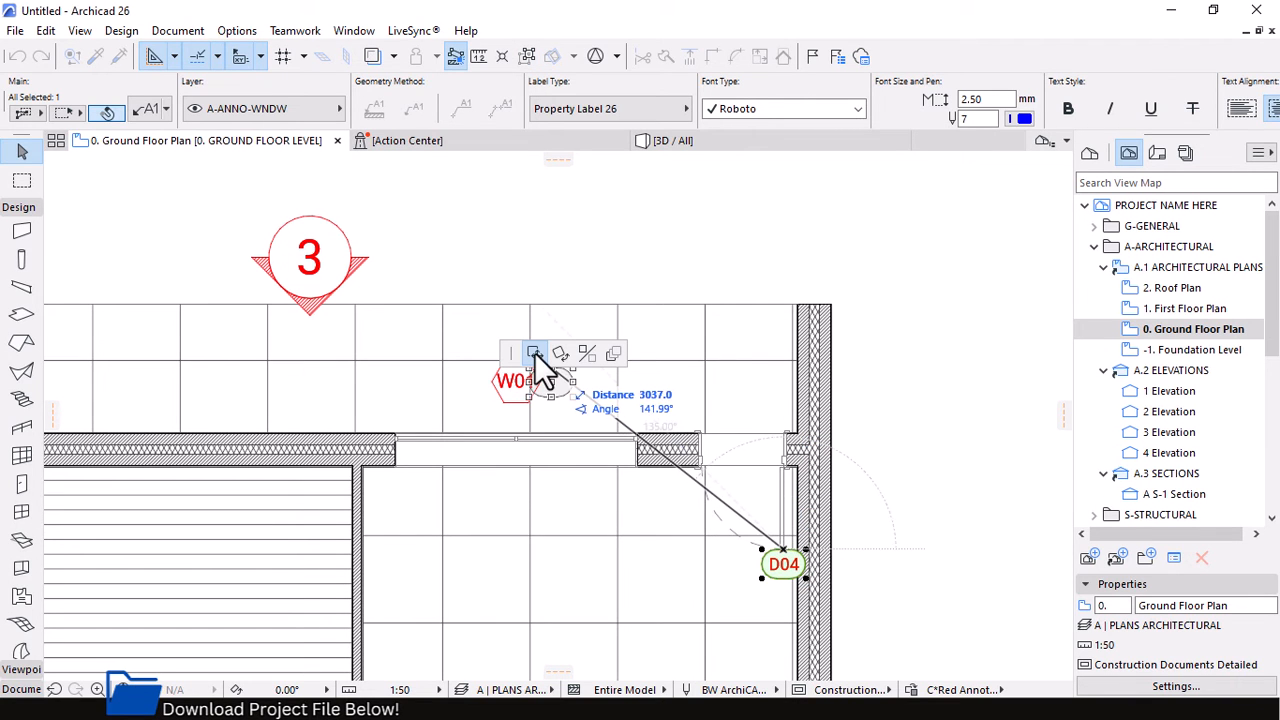
scroll(734, 443, "up", 5)
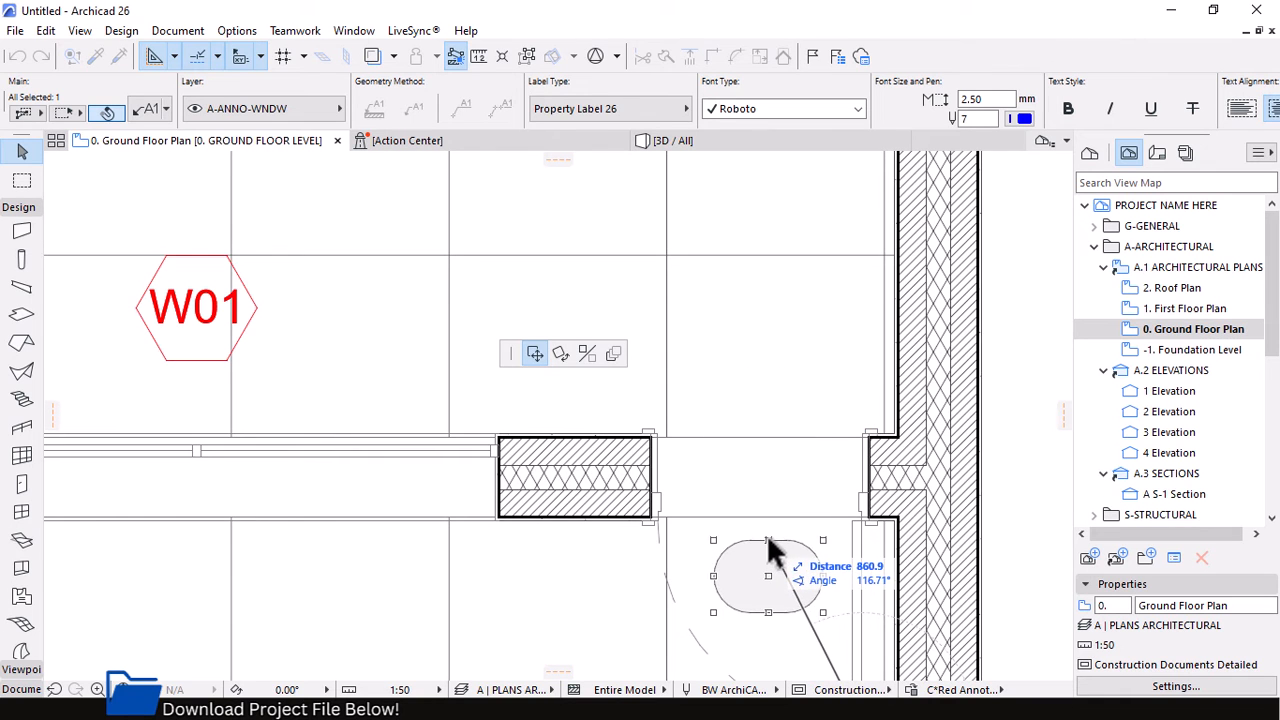
left_click(768, 540)
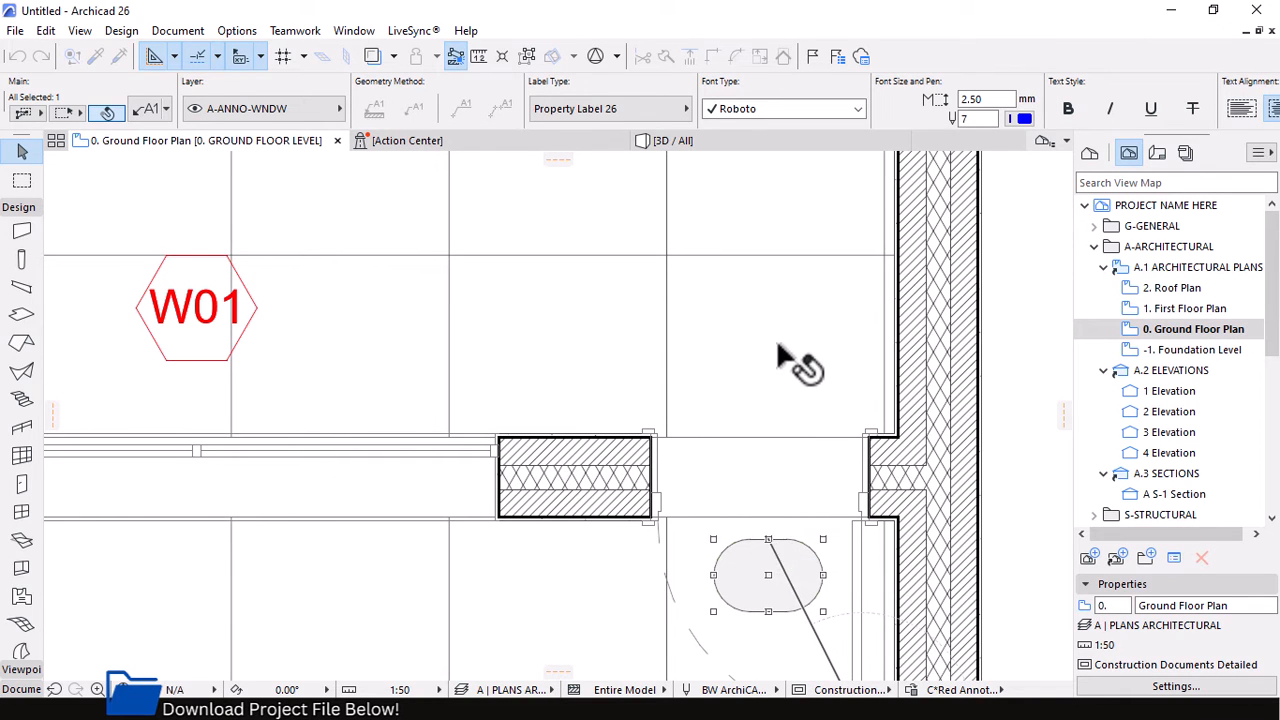
scroll(776, 350, "down", 4)
scroll(957, 302, "down", 6)
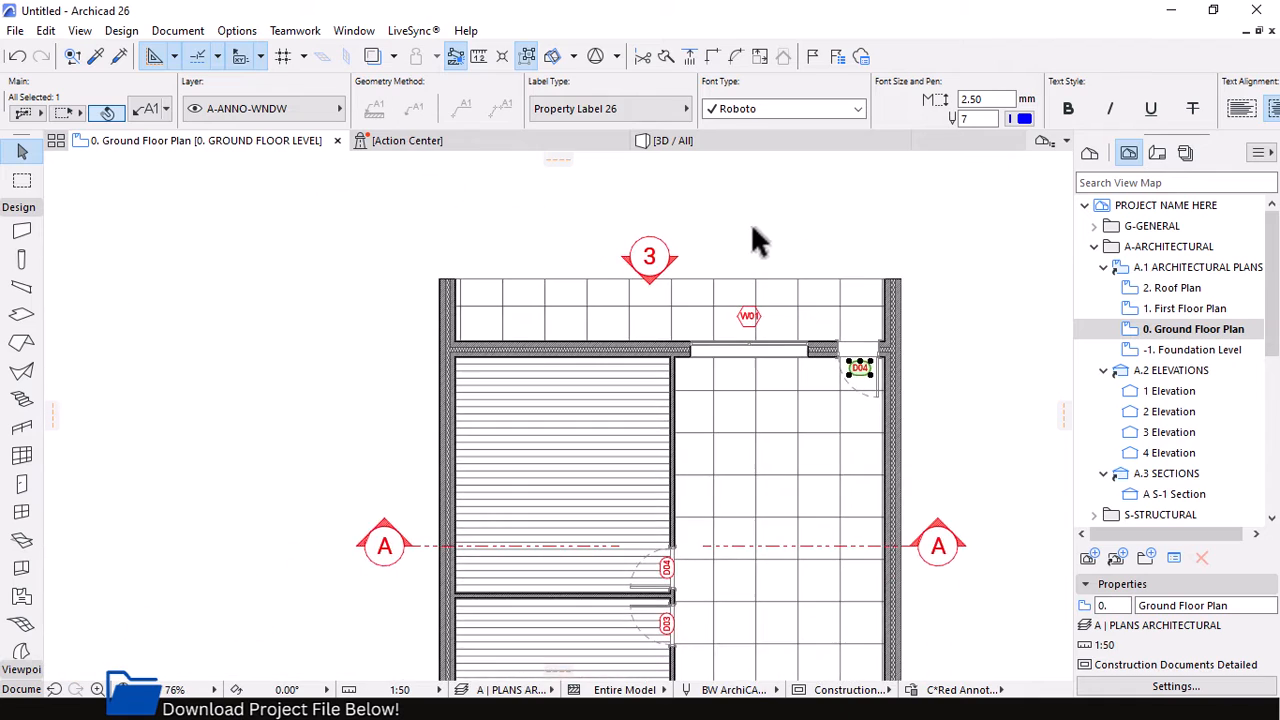
Start the Object tool and go up to the top level of its favorites folders
key("Escape")
scroll(826, 286, "down", 3)
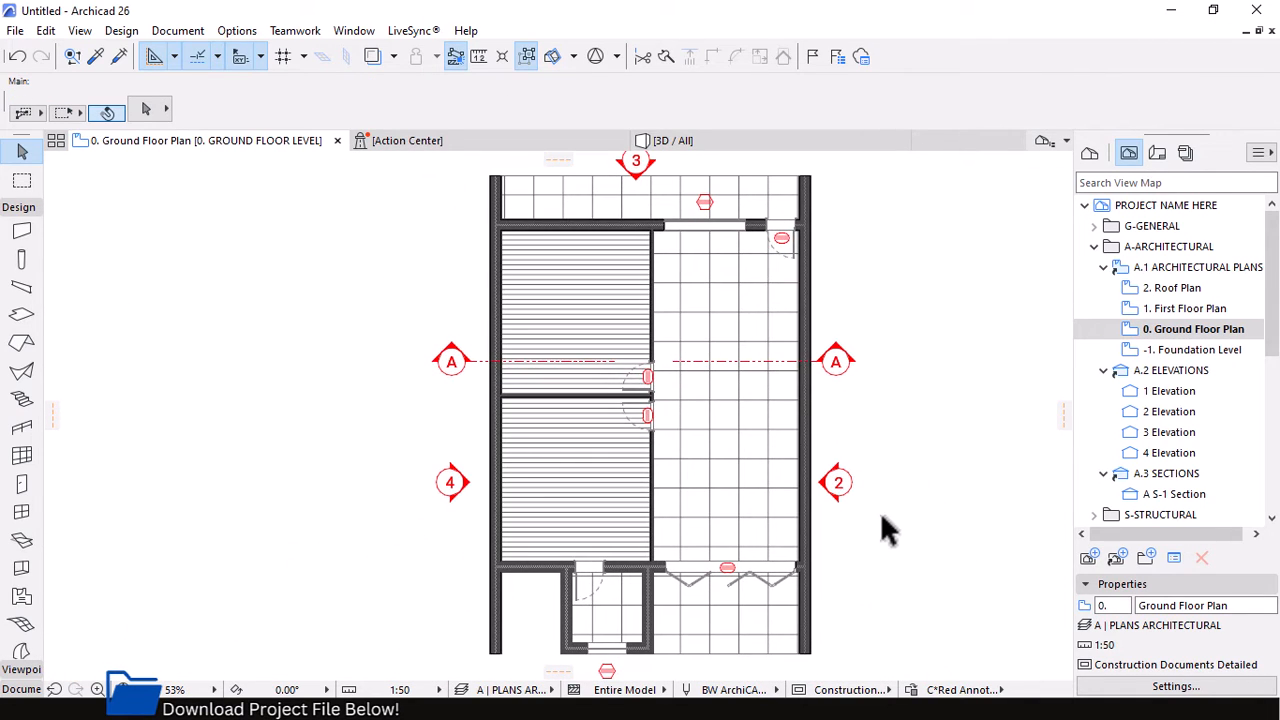
scroll(852, 482, "up", 1)
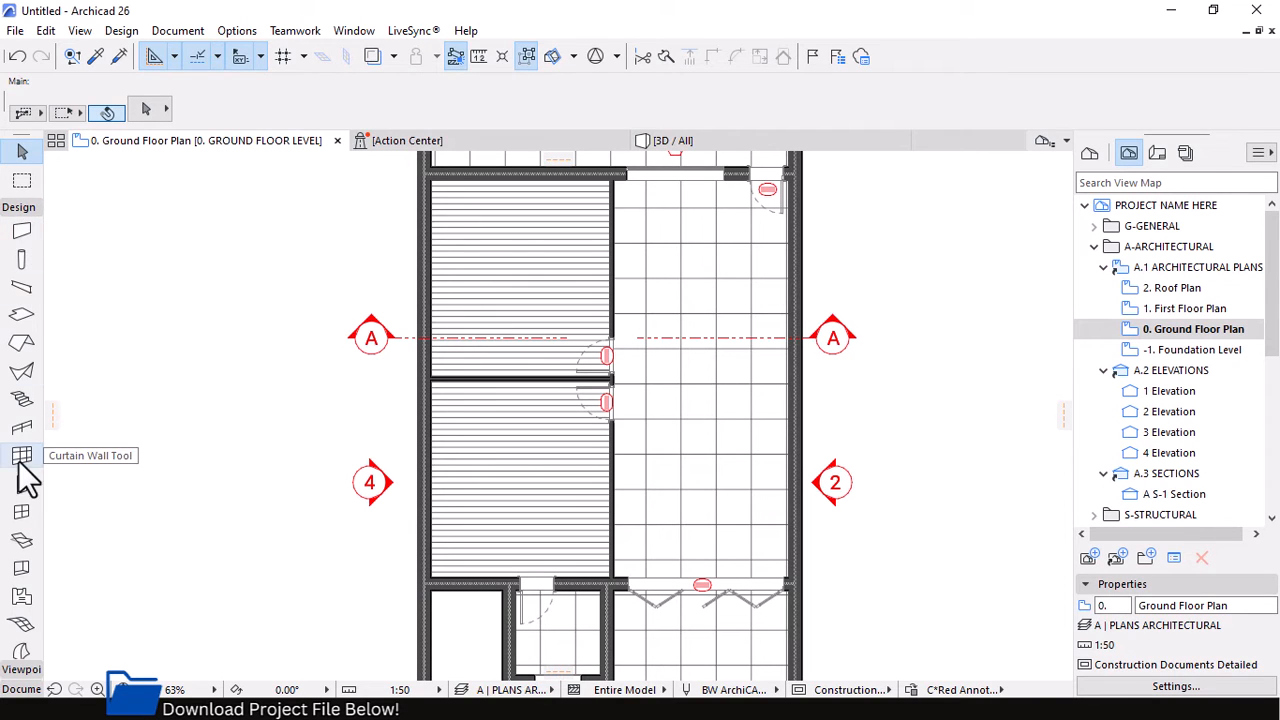
scroll(18, 560, "down", 3)
left_click(21, 569)
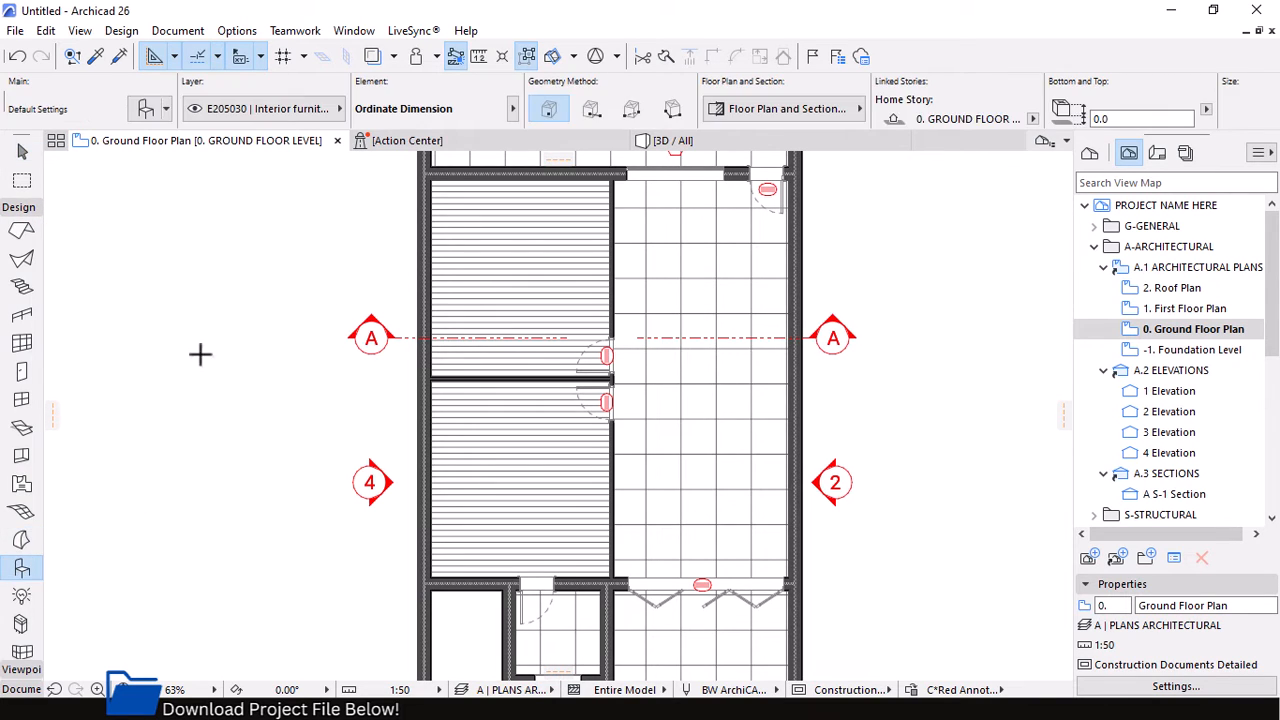
left_click(164, 109)
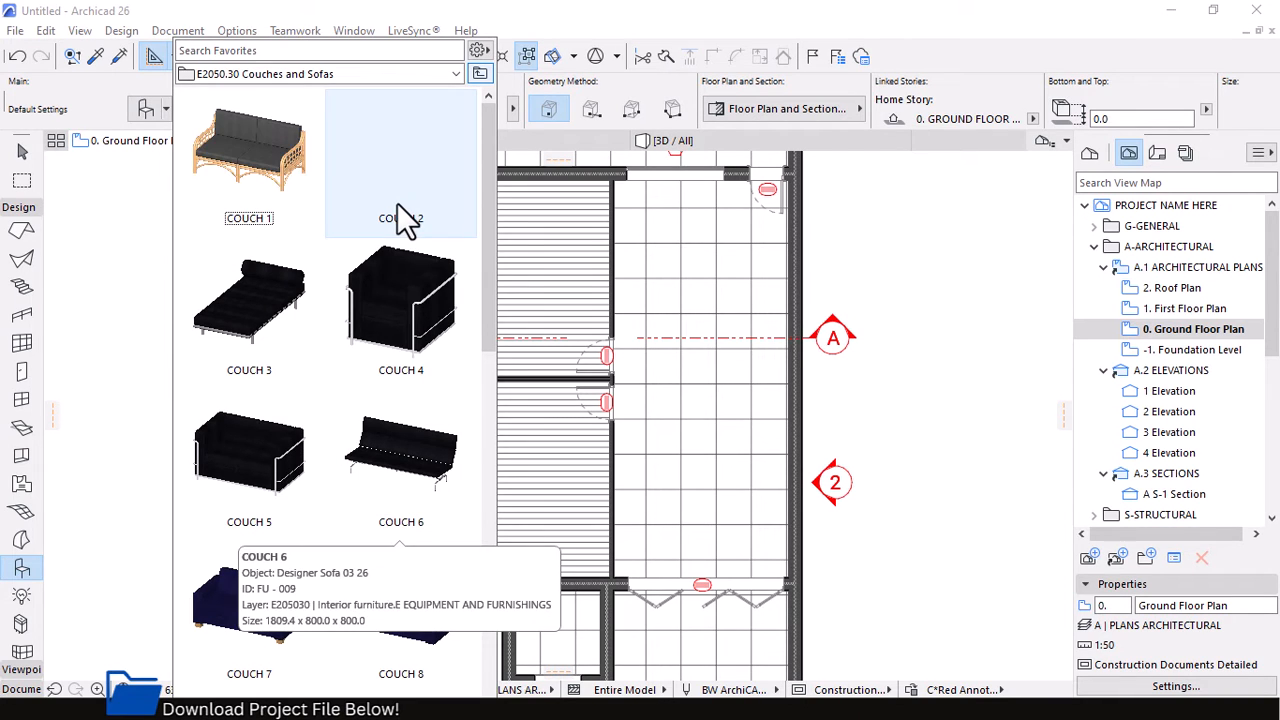
left_click(479, 75)
left_click(479, 75)
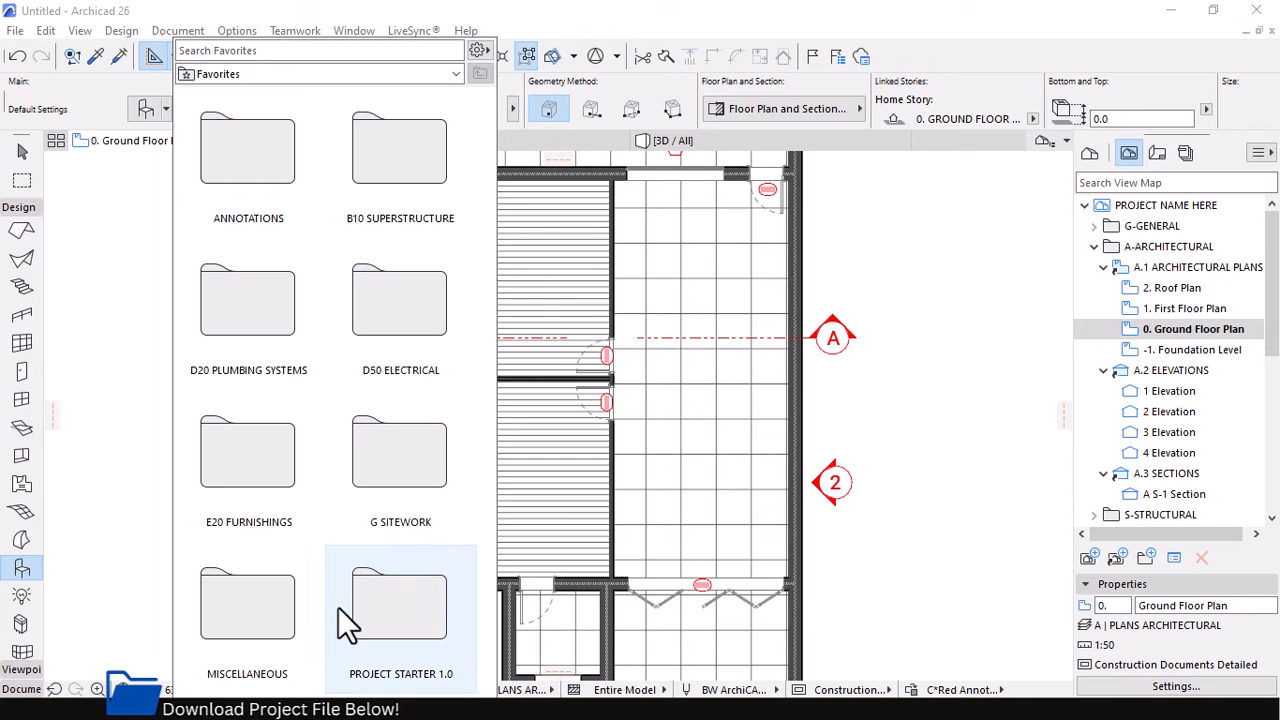
left_click(93, 656)
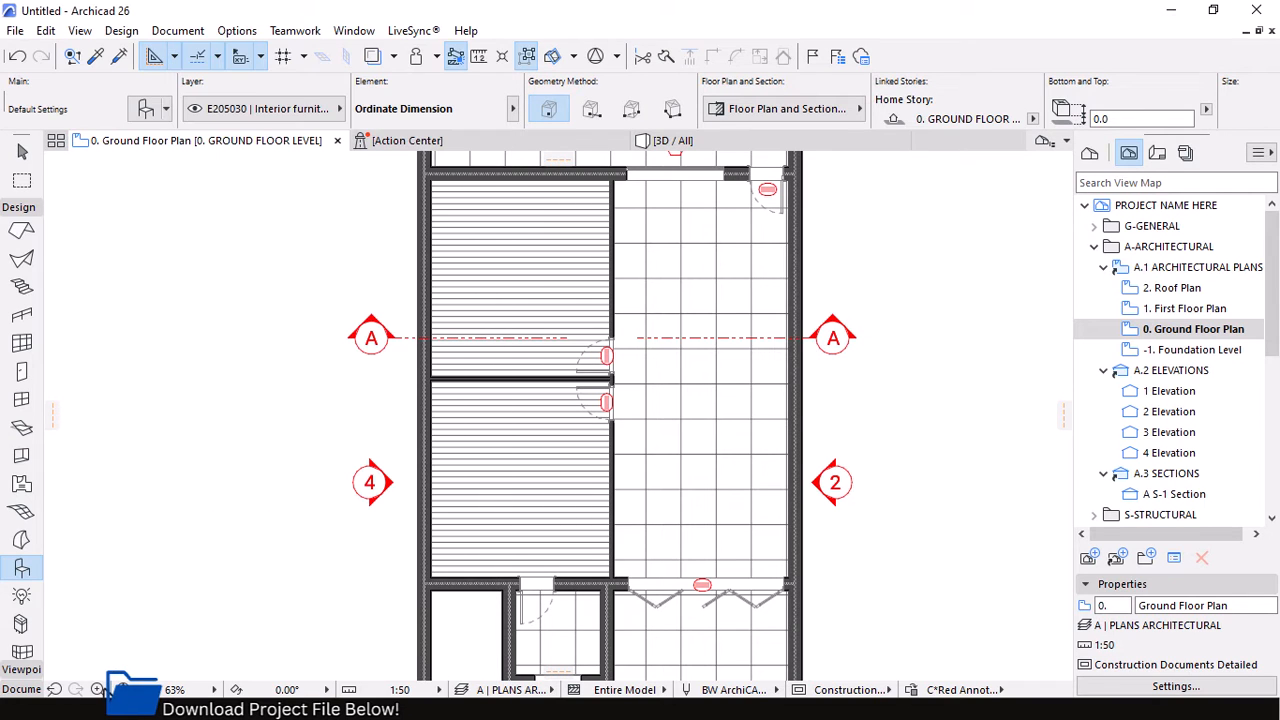
Load the Bed 1.0 favorite from the Bedroom folder in PROJECT STARTER 1.0 > SPACES OBJECTS
left_click(160, 108)
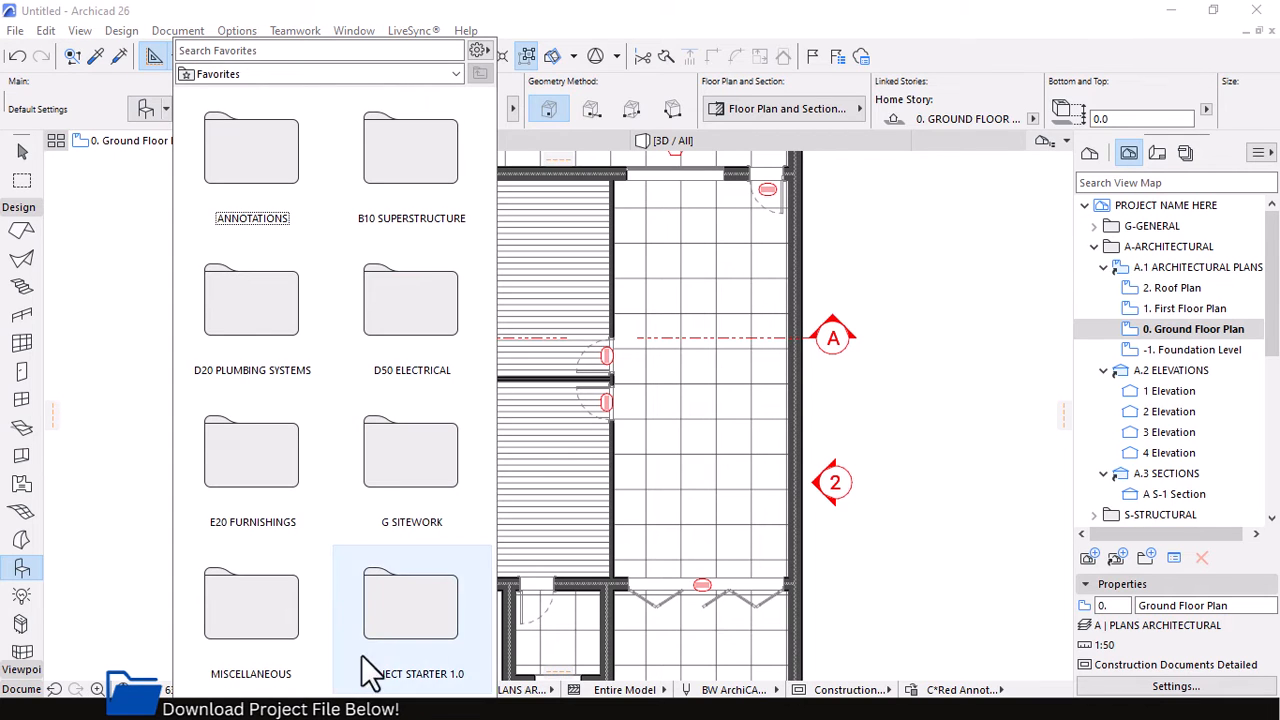
double_click(388, 605)
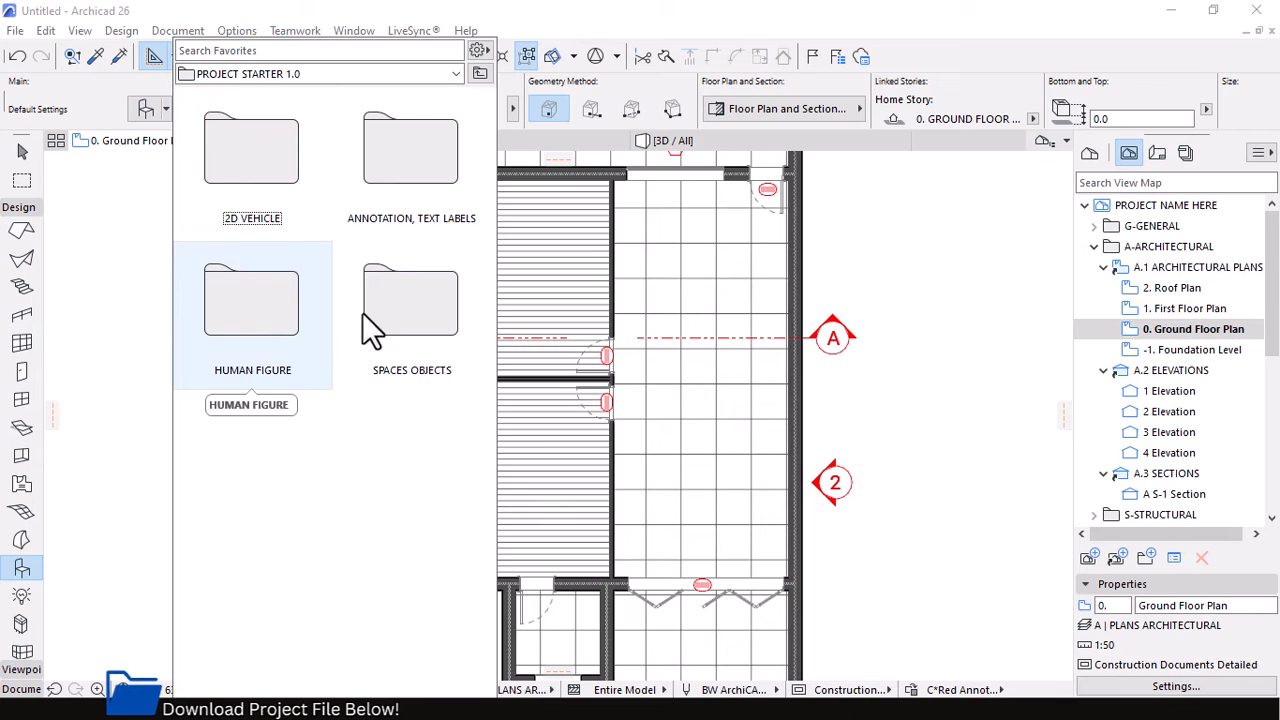
left_click(426, 315)
double_click(426, 312)
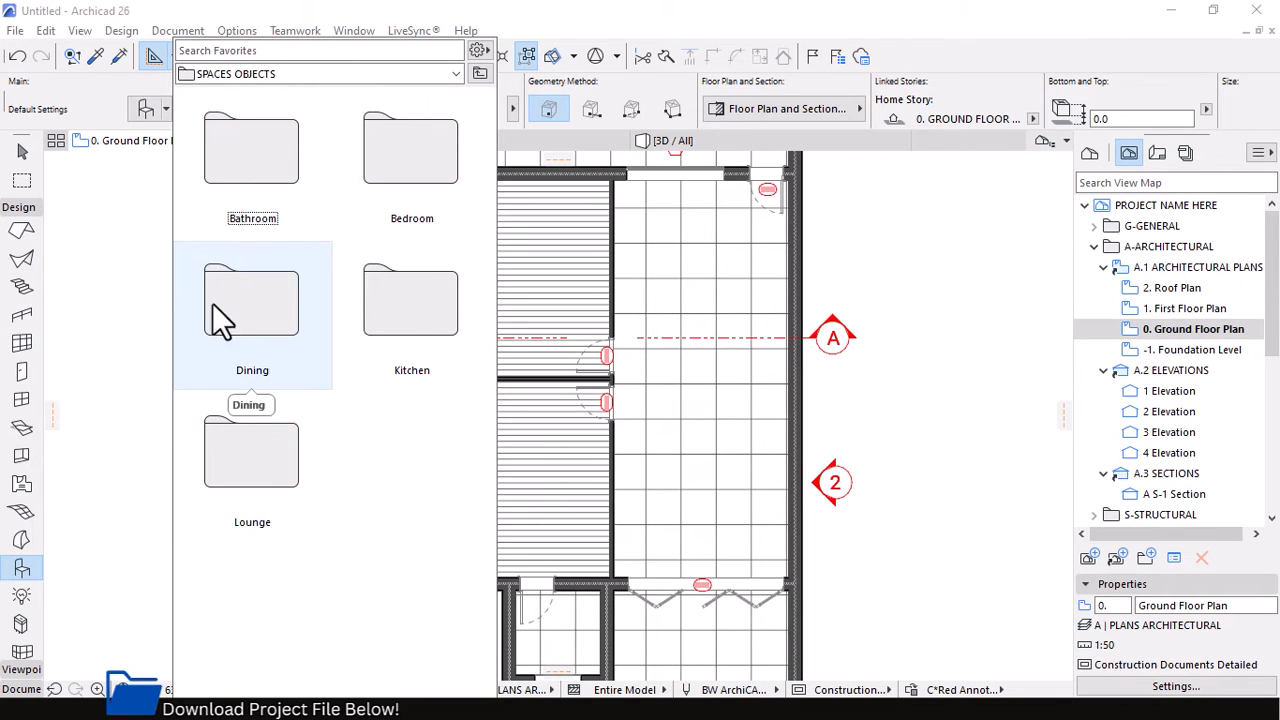
double_click(415, 181)
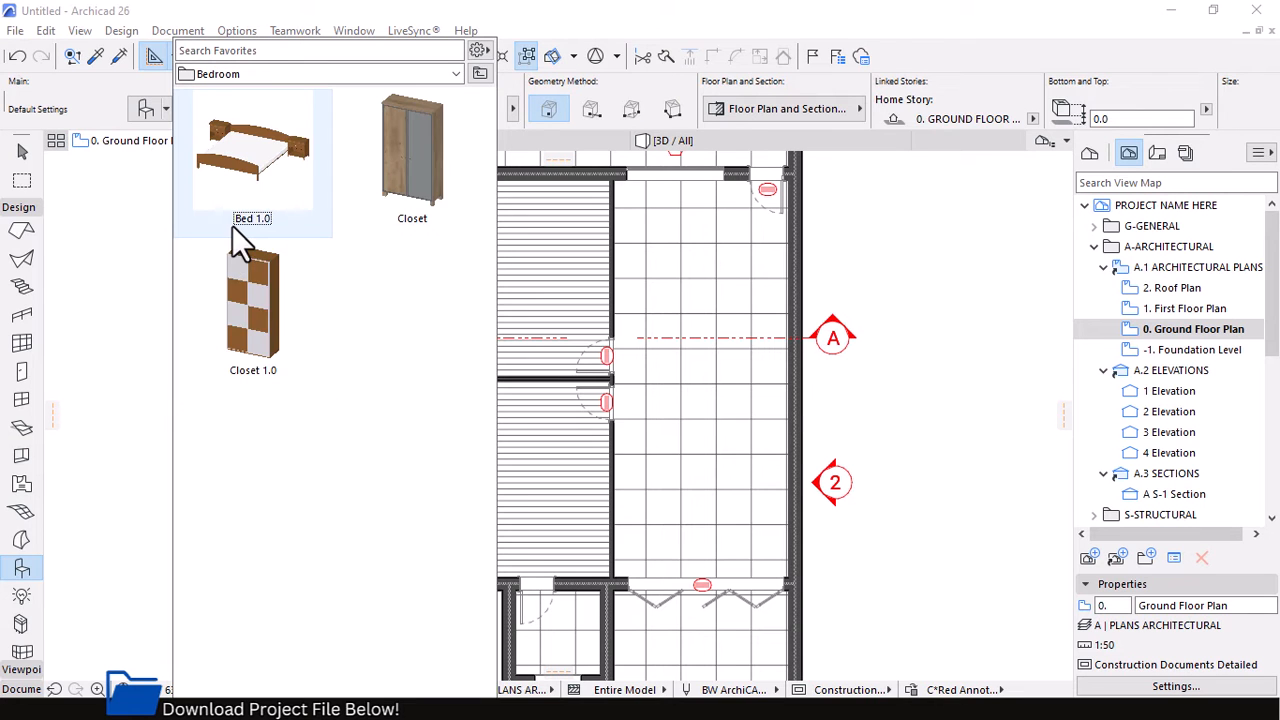
double_click(262, 182)
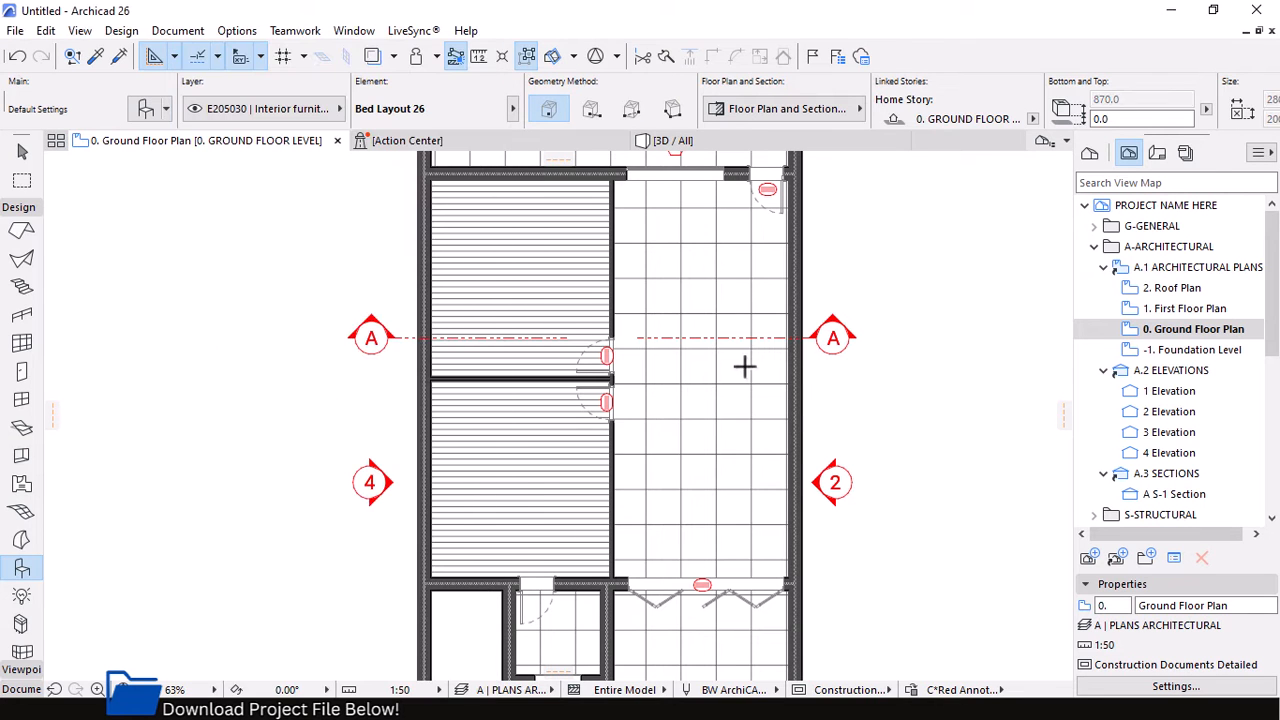
Place the bed in the upper bedroom and move it so its headboard sits just inside the left exterior wall
scroll(748, 367, "down", 2)
scroll(560, 283, "up", 3)
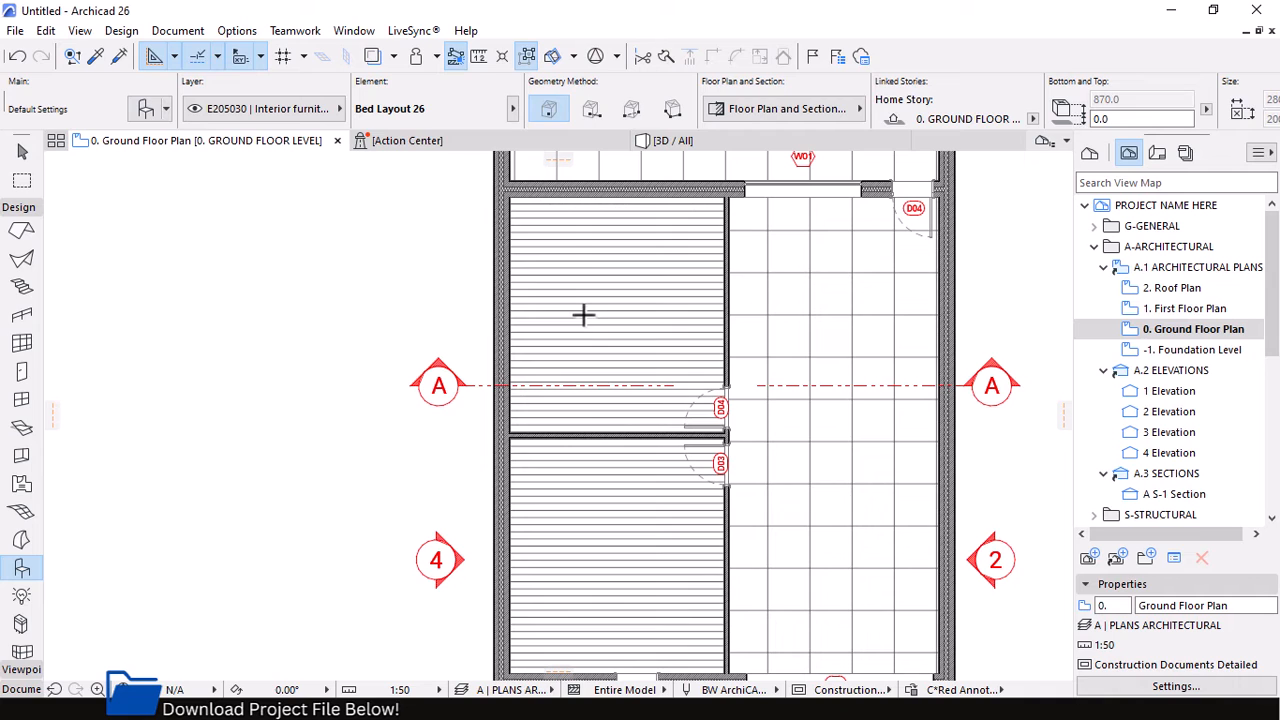
left_click(582, 308)
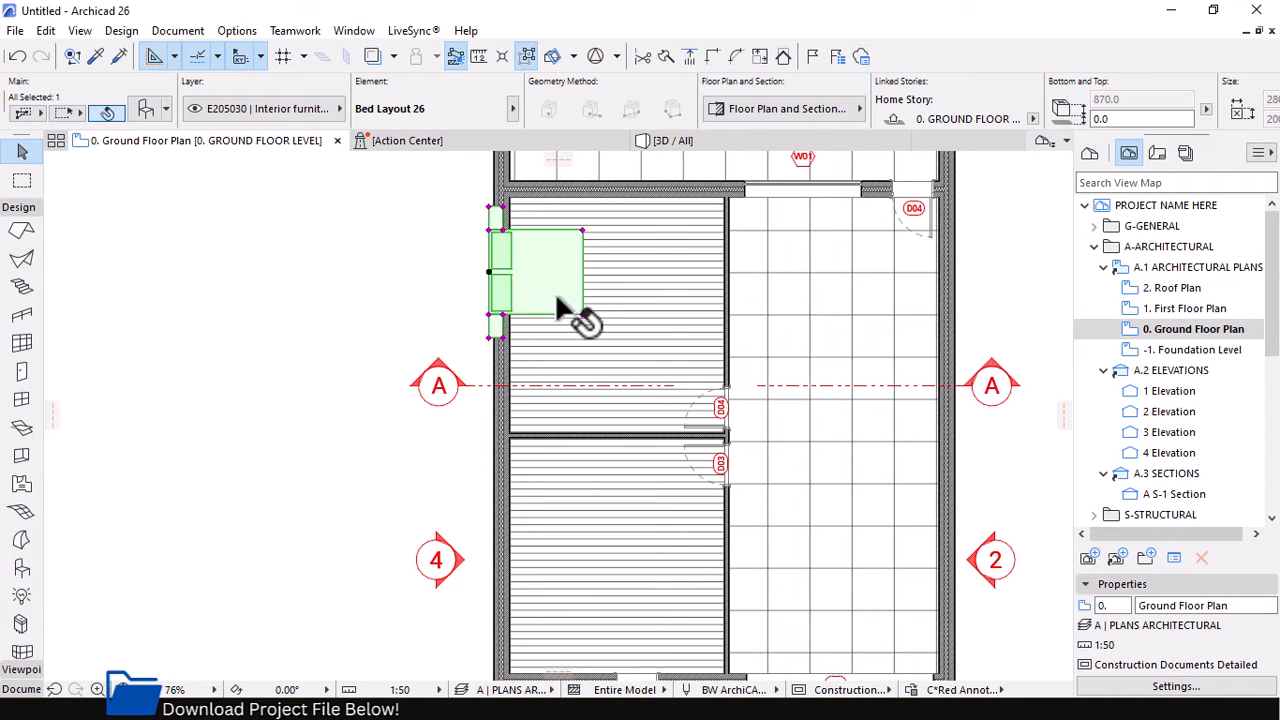
key("ctrl+d")
left_click(489, 272)
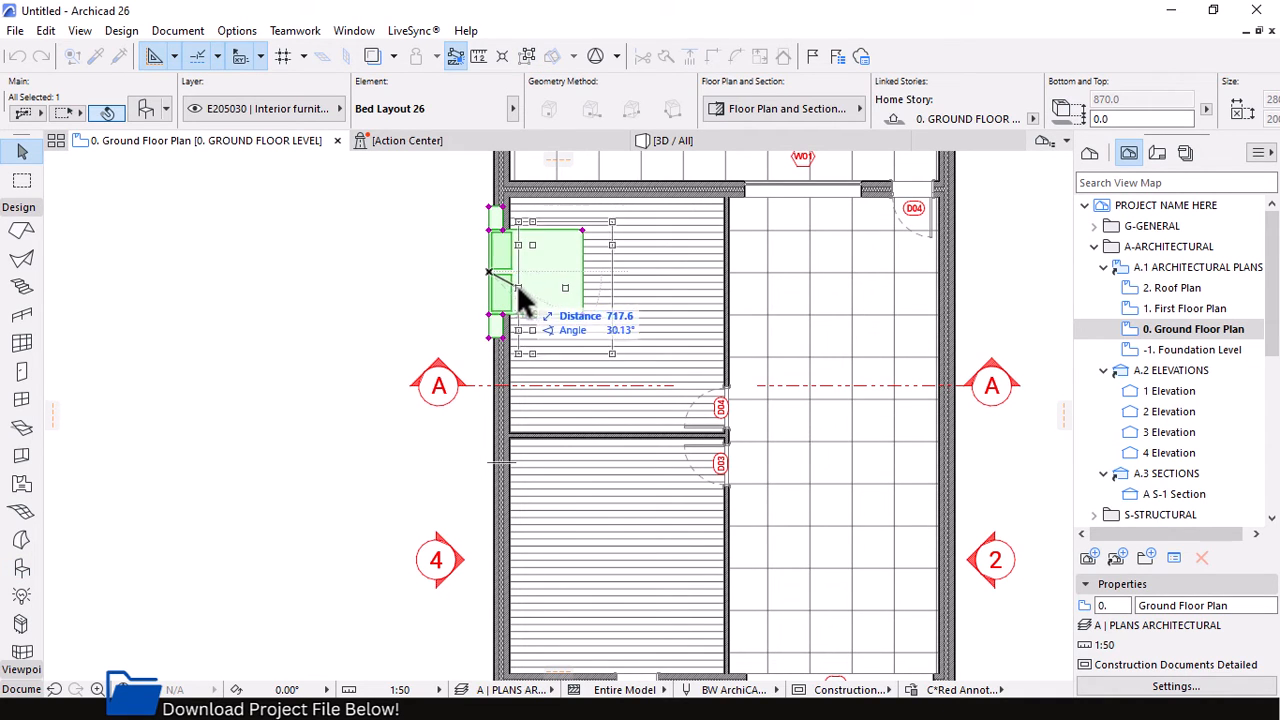
left_click(528, 318)
Copy the bed straight down into the lower bedroom, with its headboard along the same exterior wall
scroll(640, 300, "down", 3)
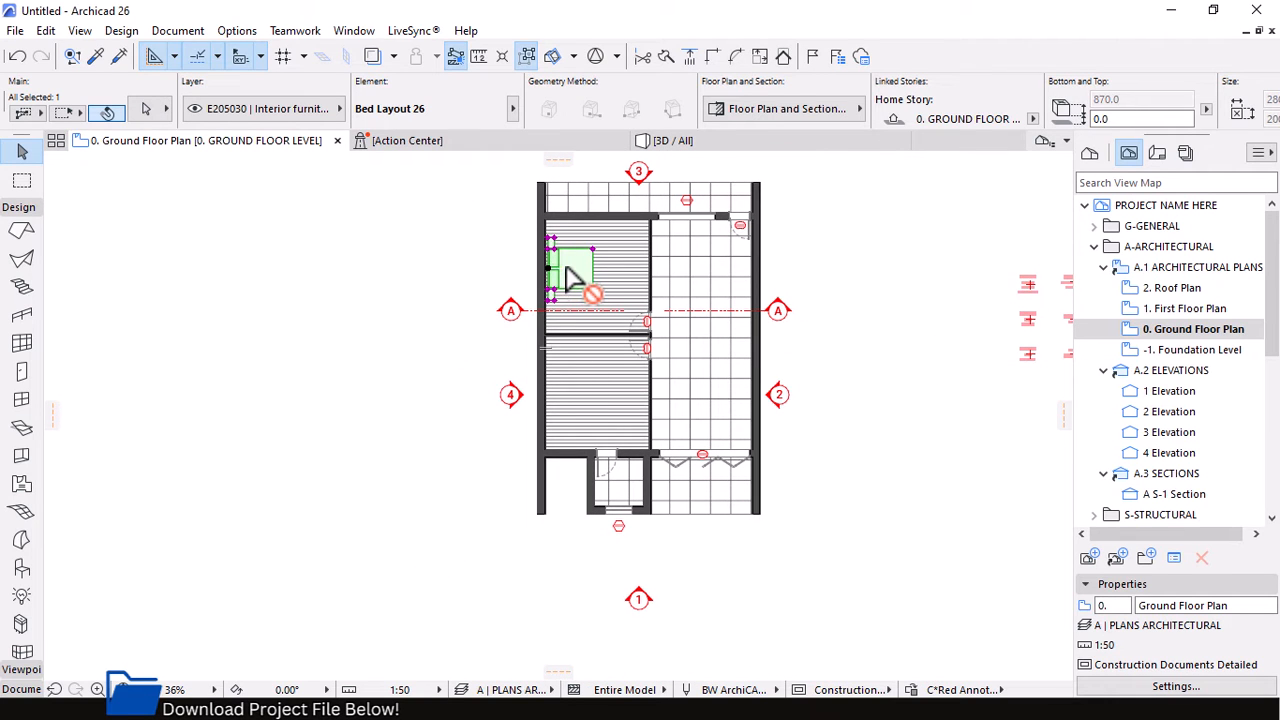
left_click(568, 278)
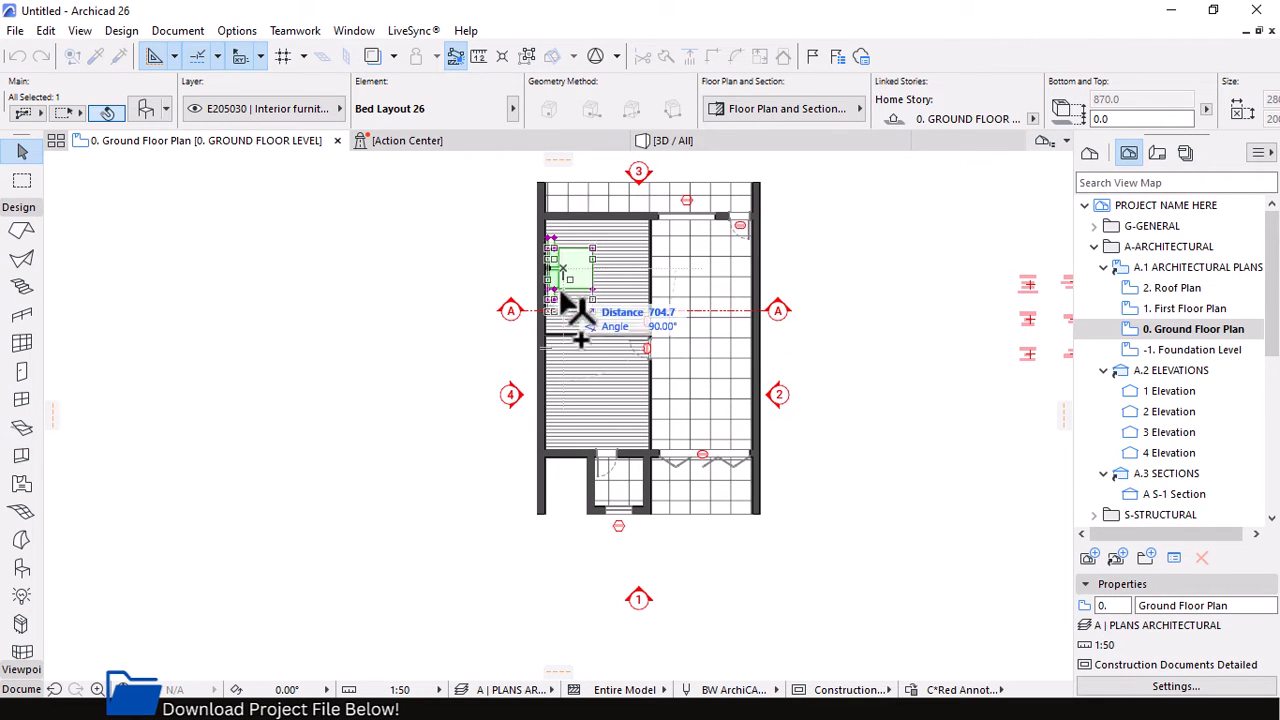
scroll(572, 398, "up", 5)
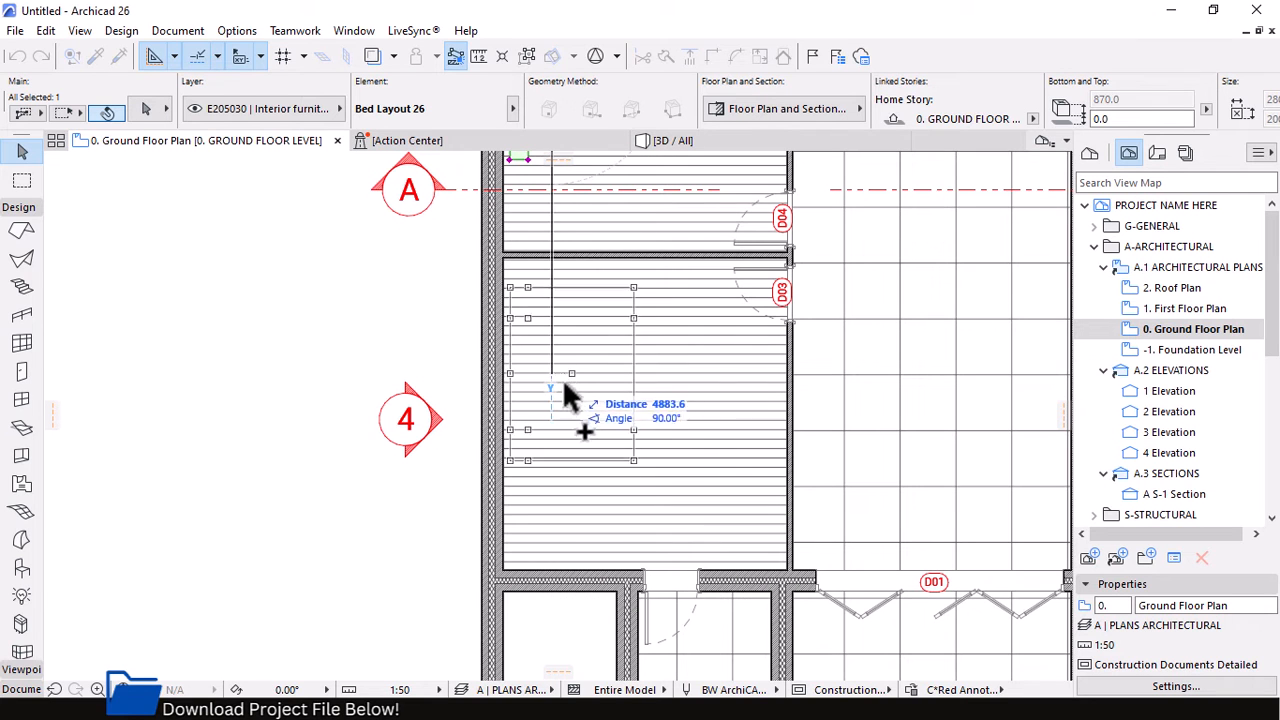
left_click(564, 420)
scroll(566, 425, "down", 3)
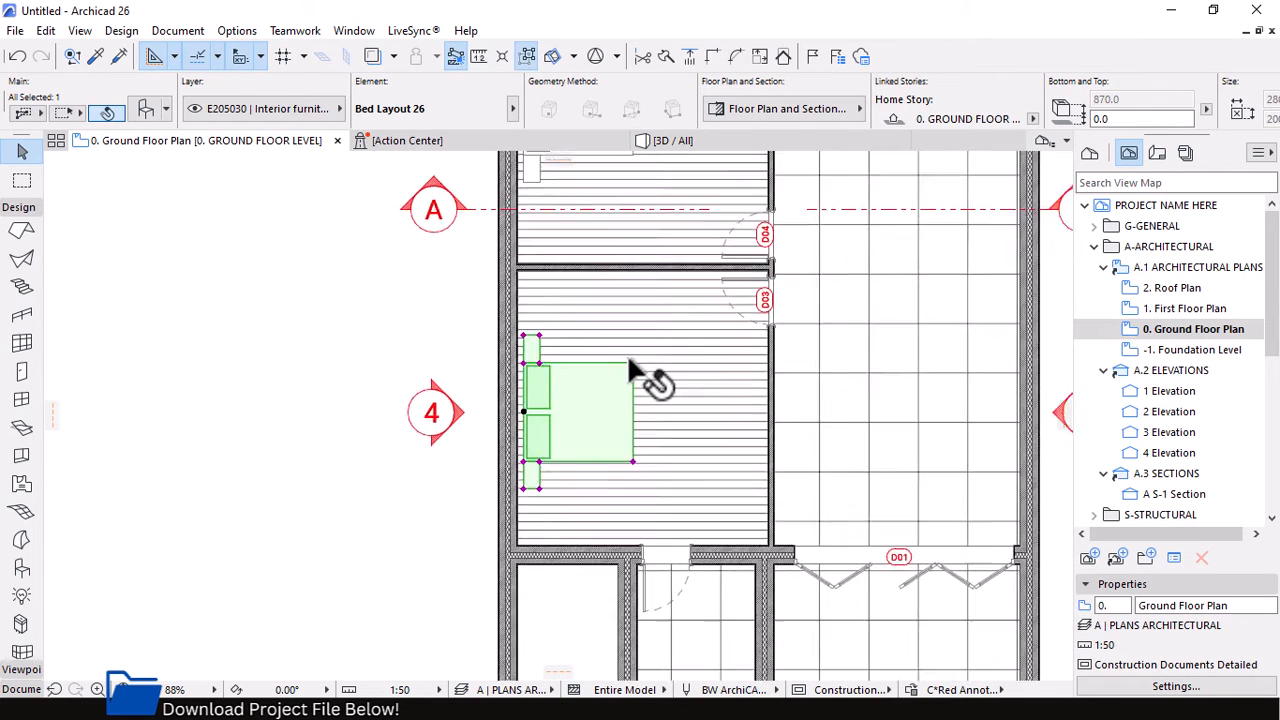
scroll(722, 390, "up", 3)
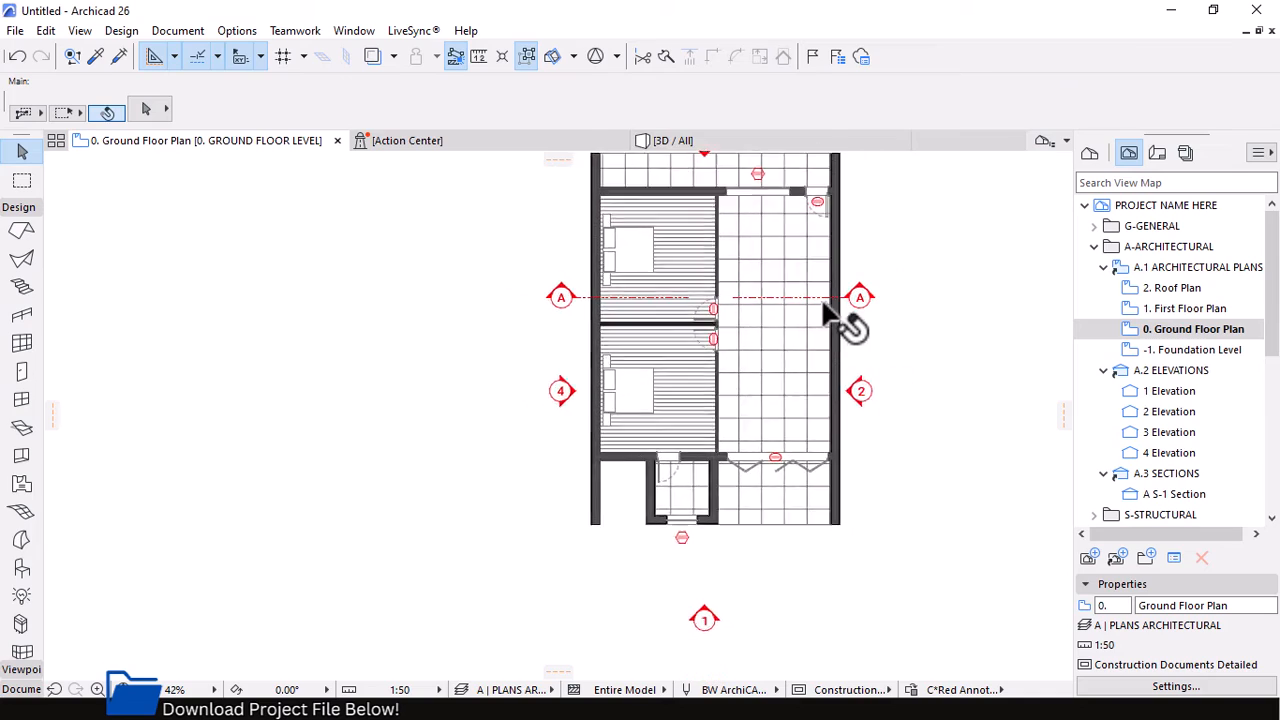
Load the Shower favorite from the Bathroom folder of SPACES OBJECTS for the Object tool
scroll(740, 405, "down", 5)
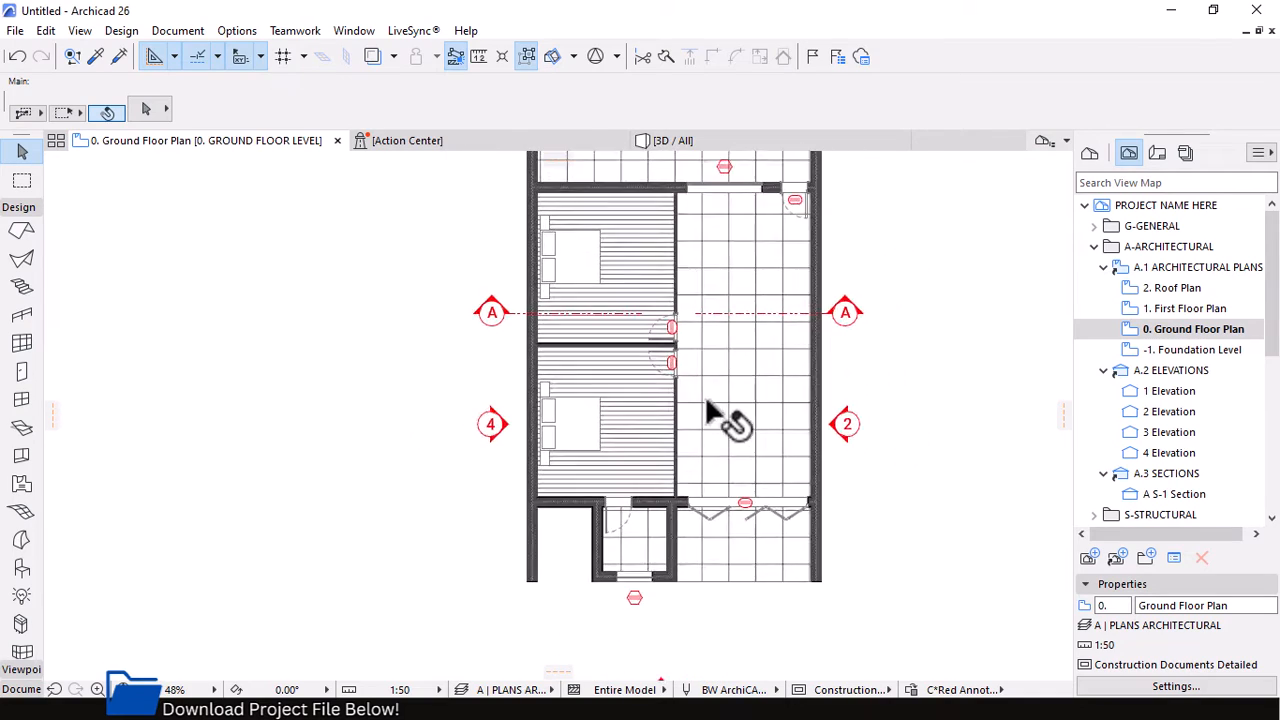
scroll(666, 563, "up", 8)
scroll(718, 548, "up", 4)
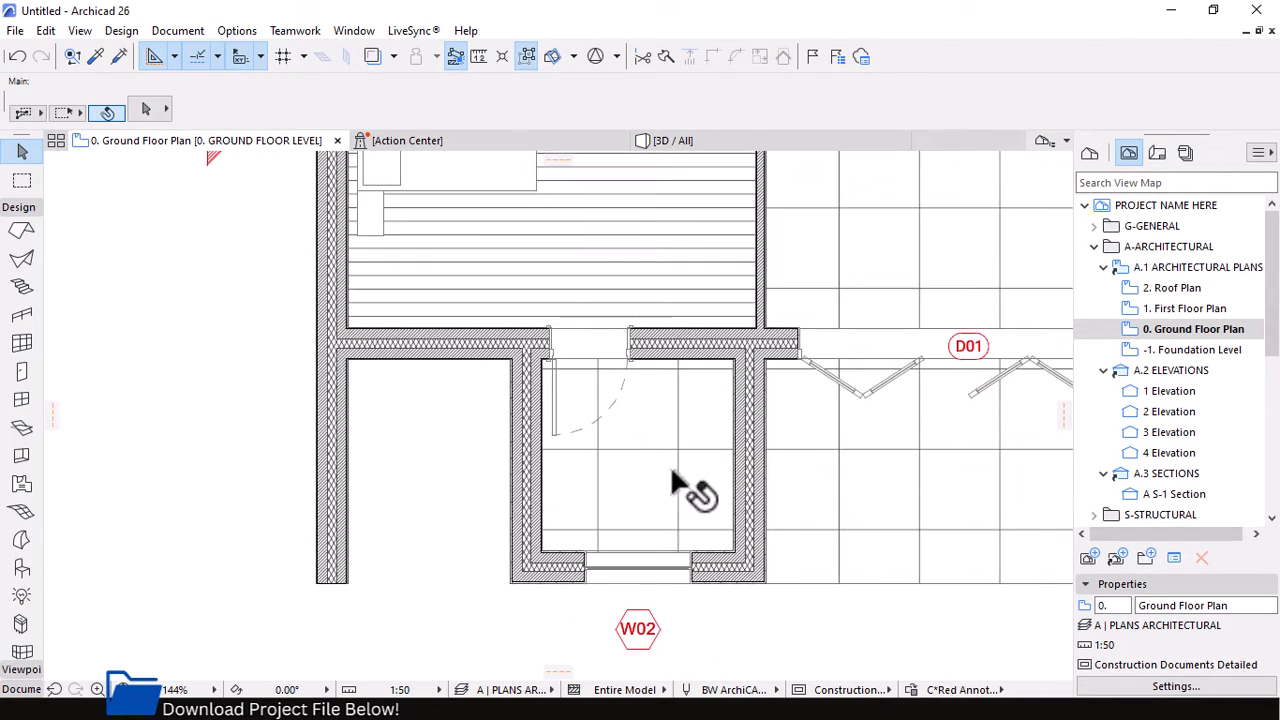
scroll(595, 495, "up", 2)
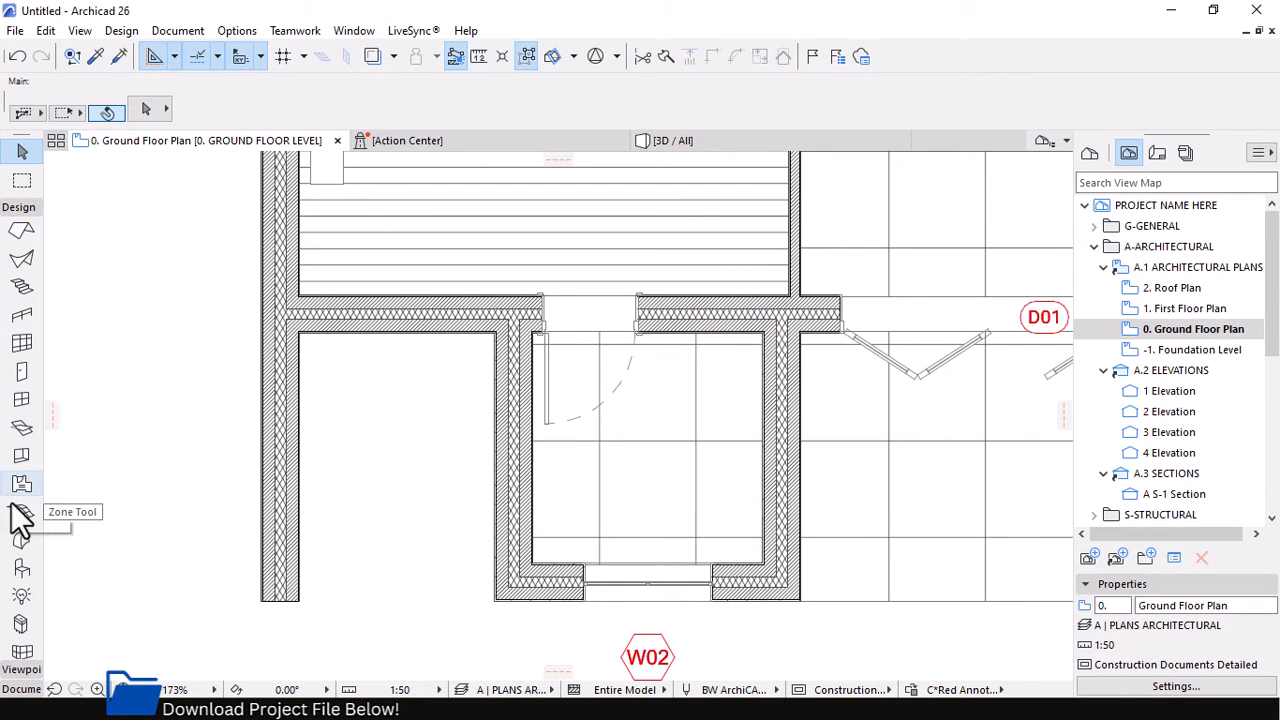
left_click(22, 567)
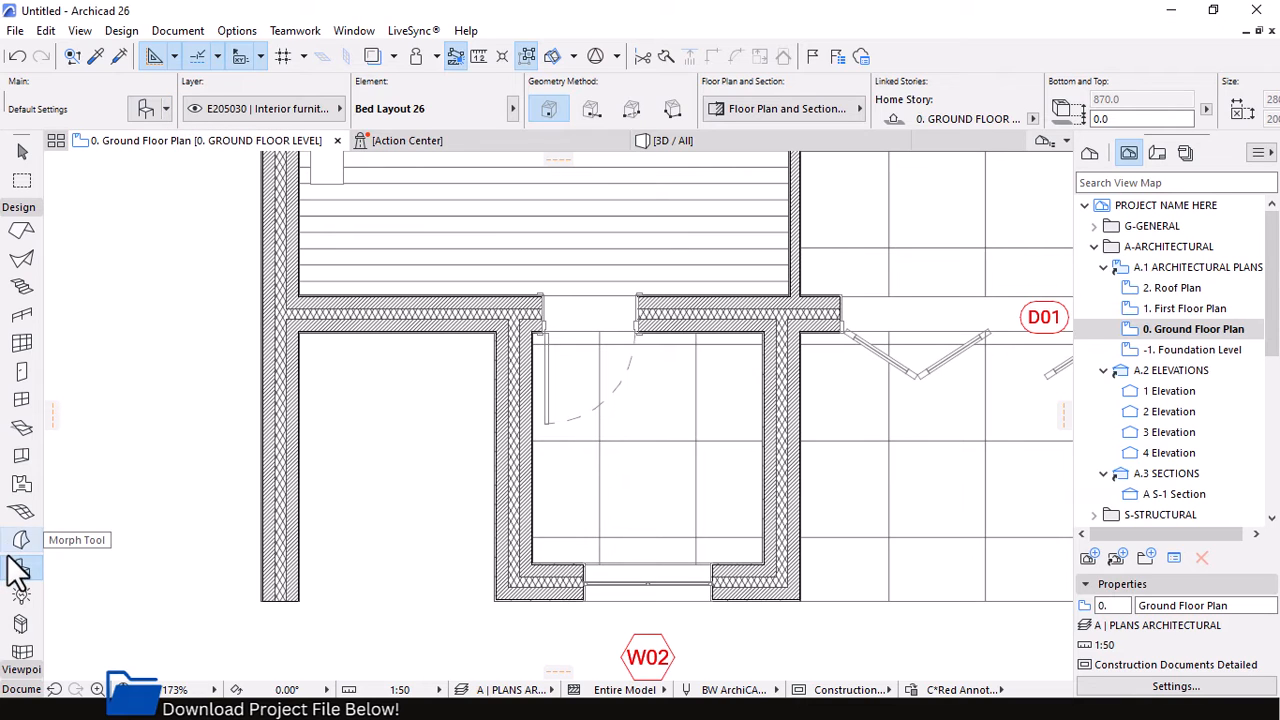
left_click(164, 106)
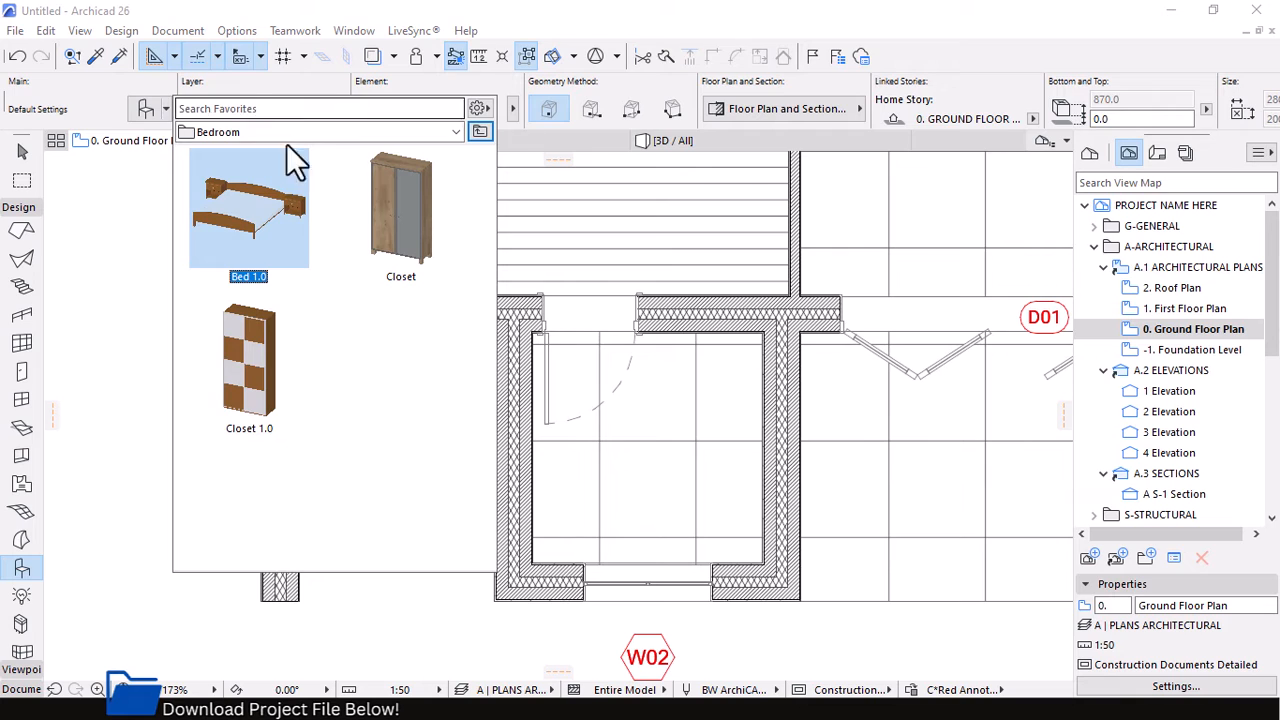
left_click(480, 132)
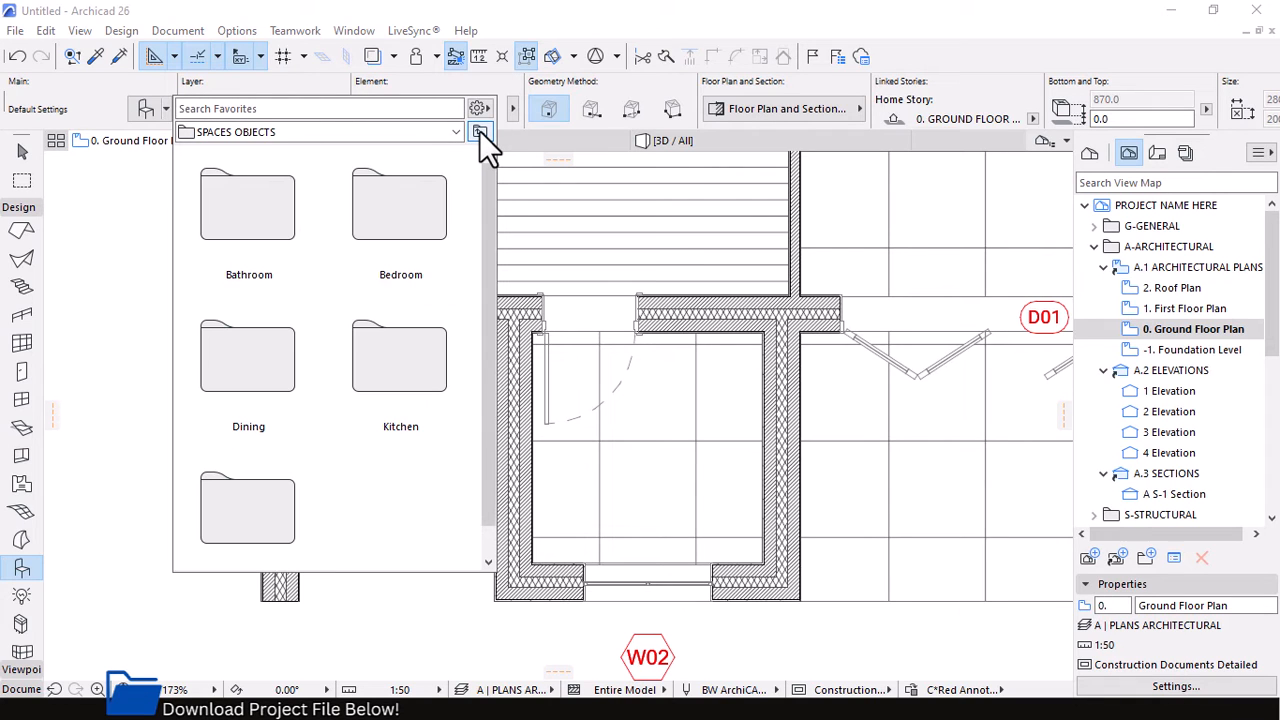
double_click(242, 217)
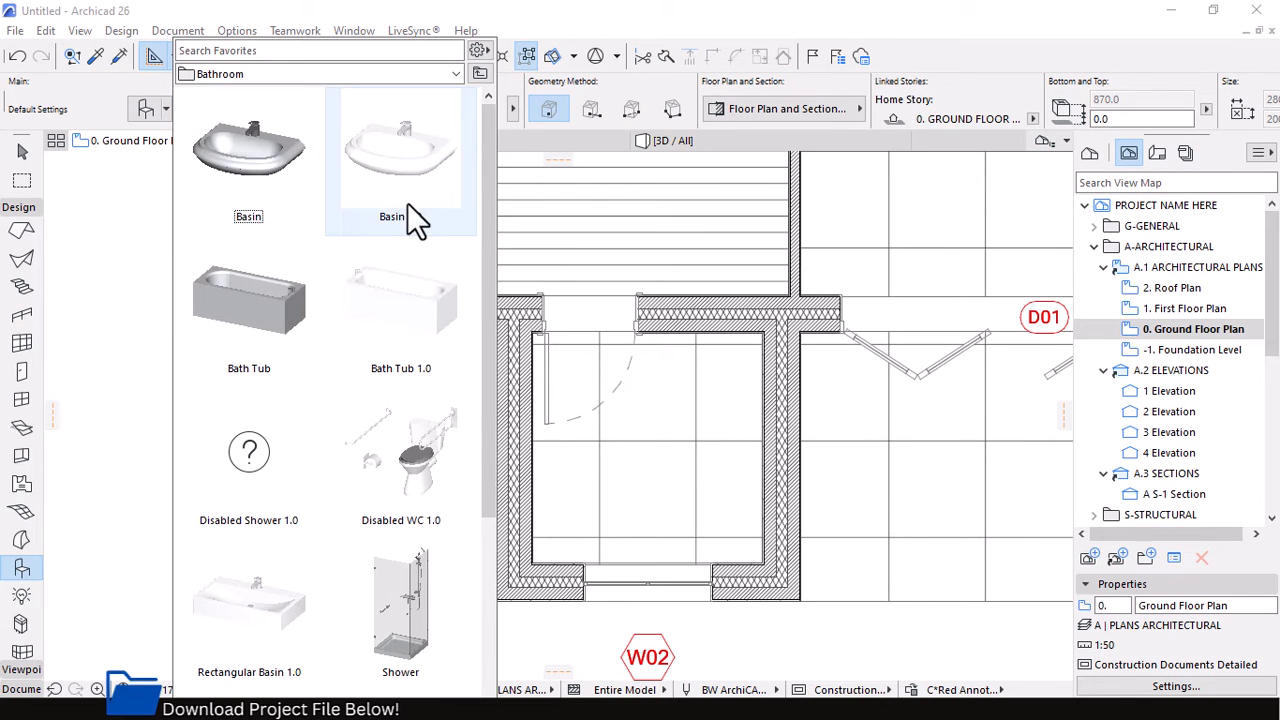
scroll(343, 440, "down", 2)
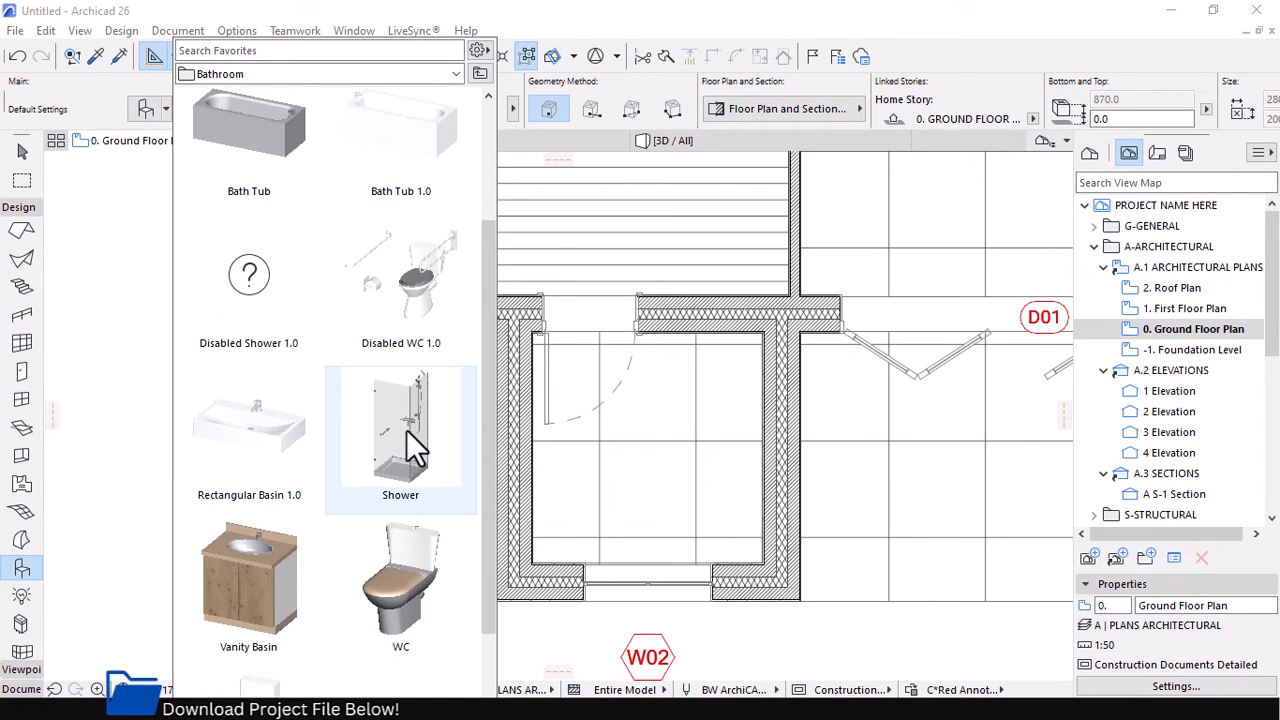
double_click(406, 429)
Try to place the shower in the small bathroom, and set the tool's home story to 0. GROUND FLOOR LEVEL
left_click(685, 505)
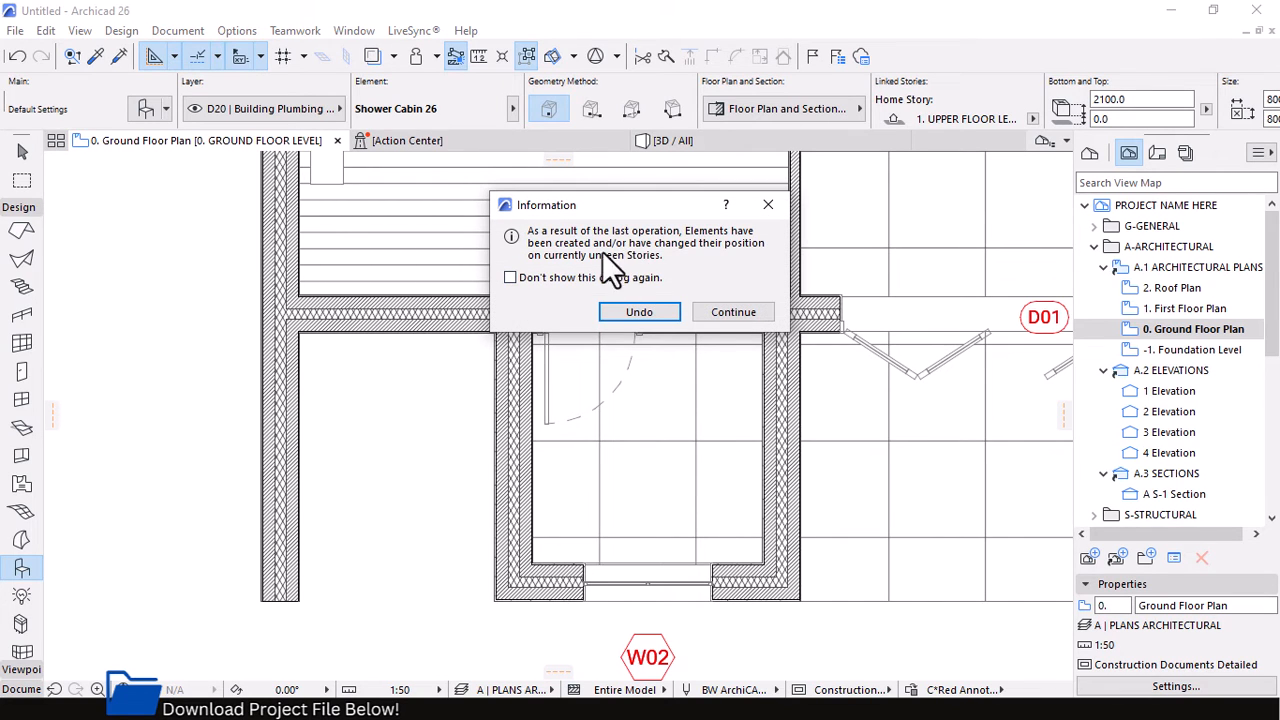
left_click(767, 205)
left_click(1030, 119)
left_click(1088, 143)
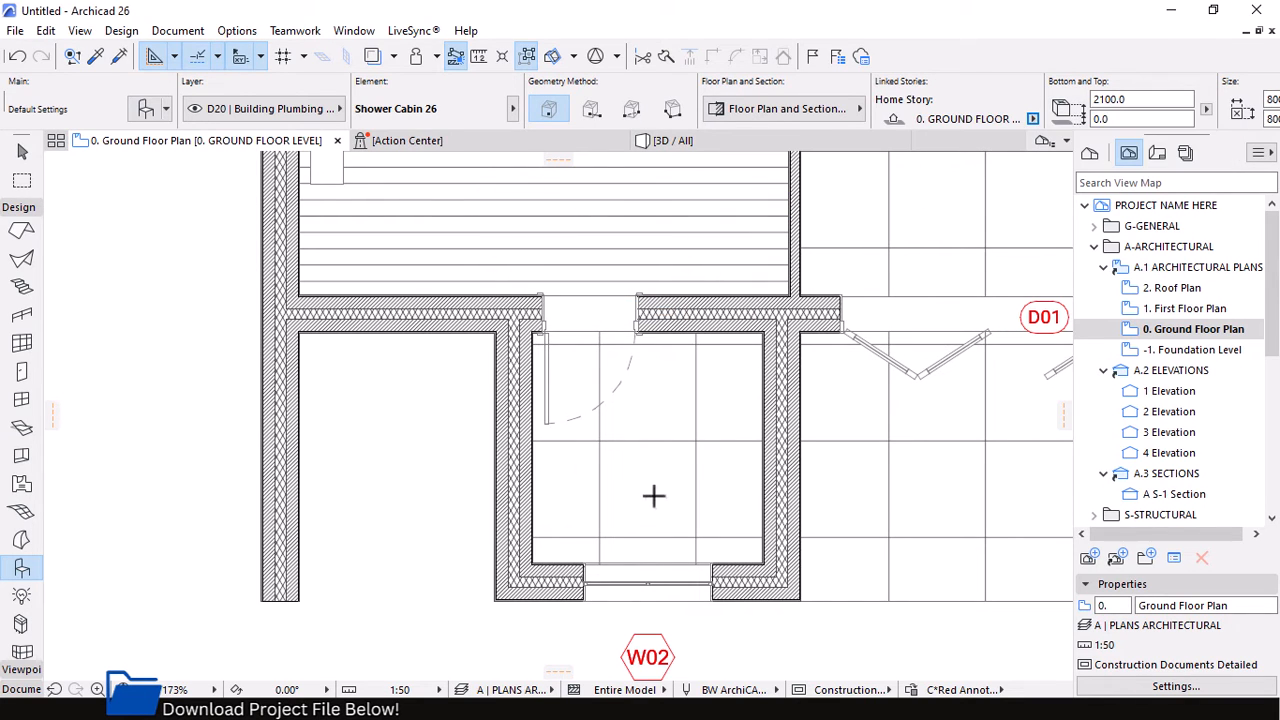
Place the shower in the small bathroom and move it by its corner into the lower-right inner wall corner
scroll(680, 530, "up", 3)
left_click(680, 517)
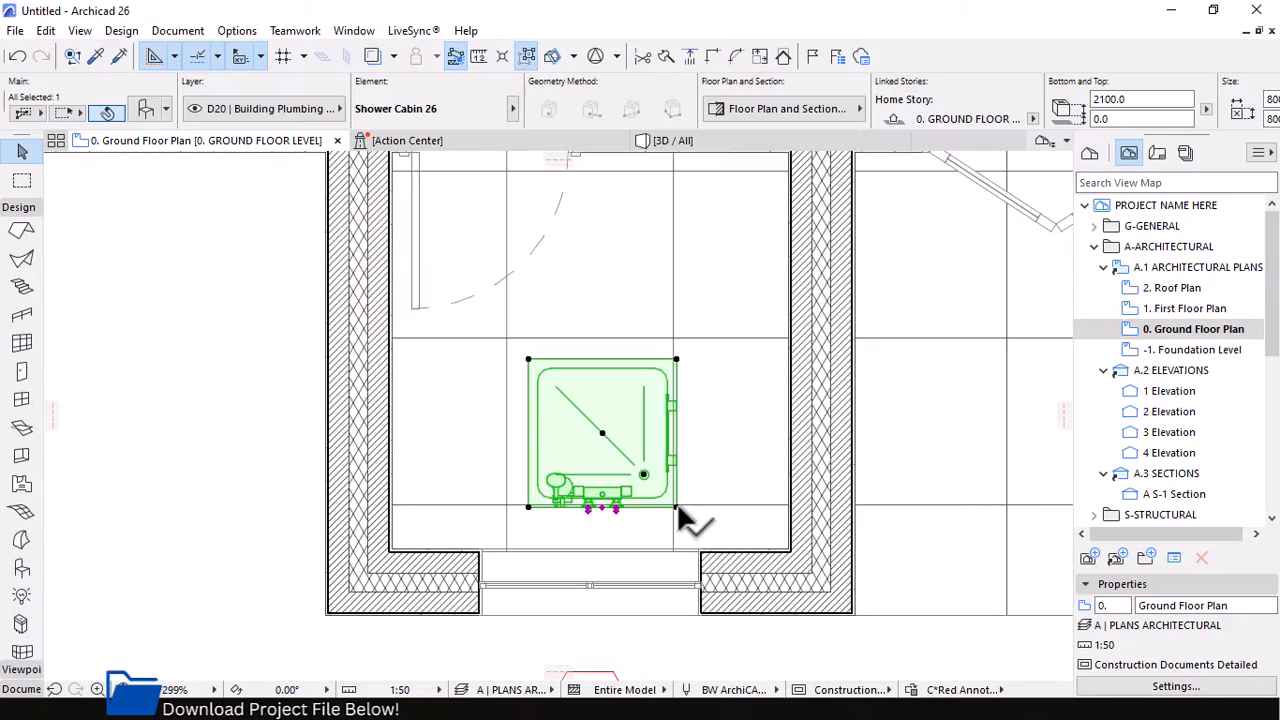
left_click_drag(685, 526, 782, 556)
scroll(781, 548, "up", 6)
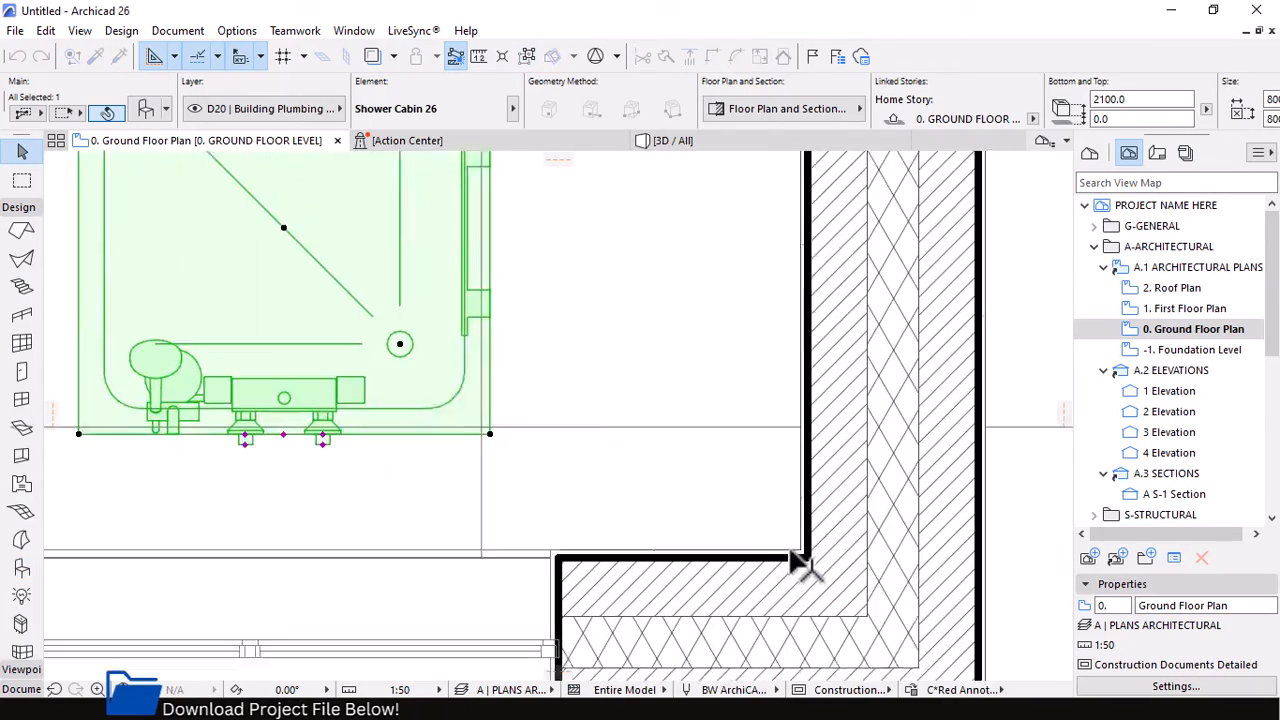
left_click(808, 551)
scroll(814, 468, "down", 5)
scroll(734, 542, "down", 3)
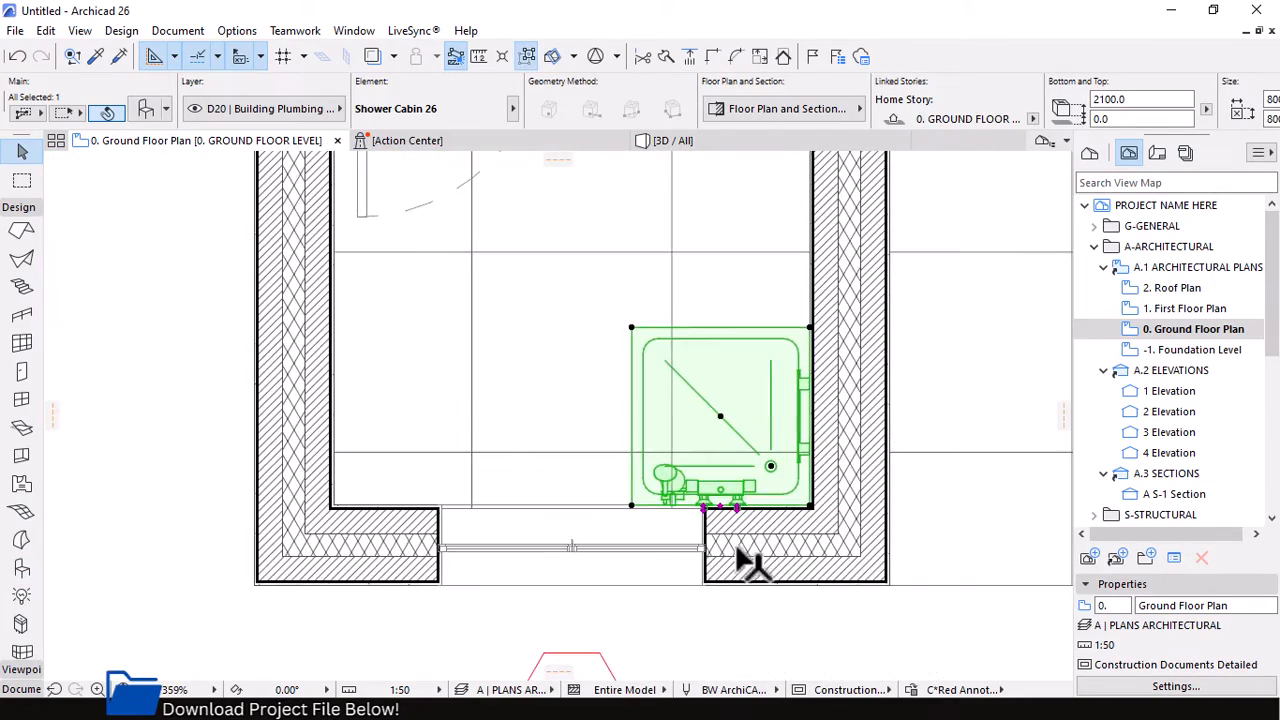
key("Escape")
Load the WC favorite from the Bathroom folder for the Object tool and place it in the small bathroom beside the shower
left_click(22, 568)
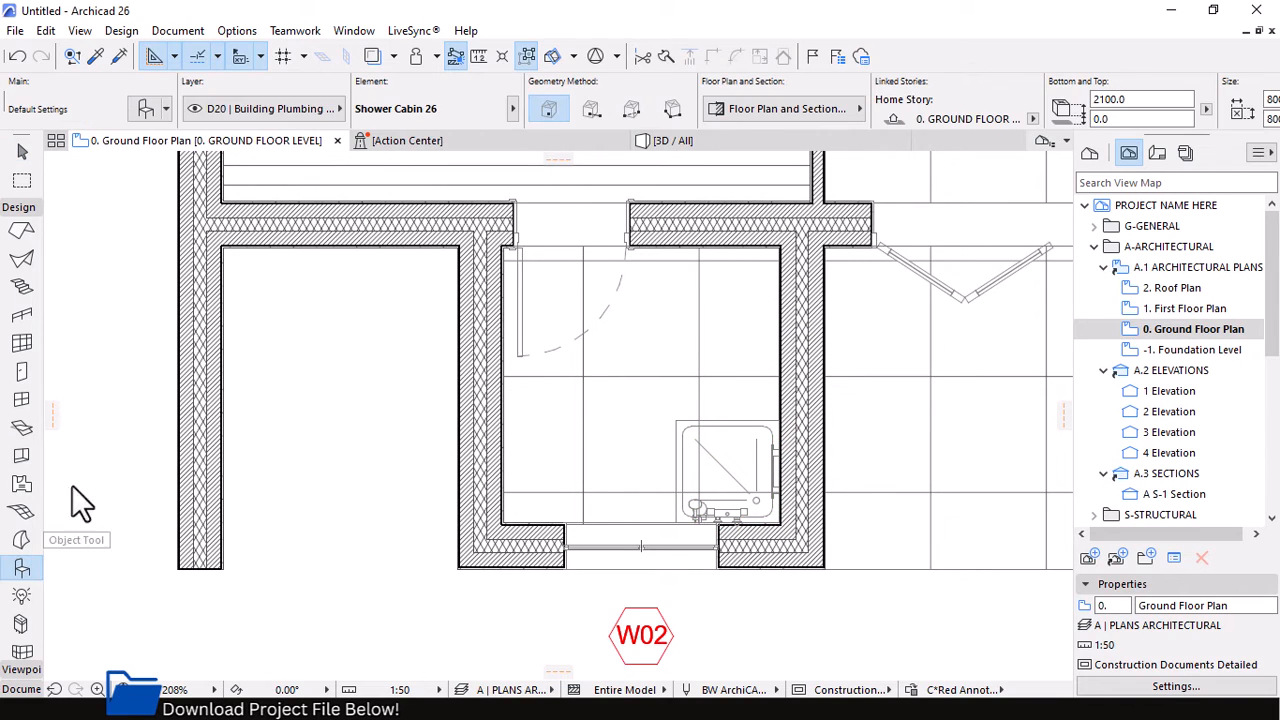
left_click(188, 107)
left_click(797, 474)
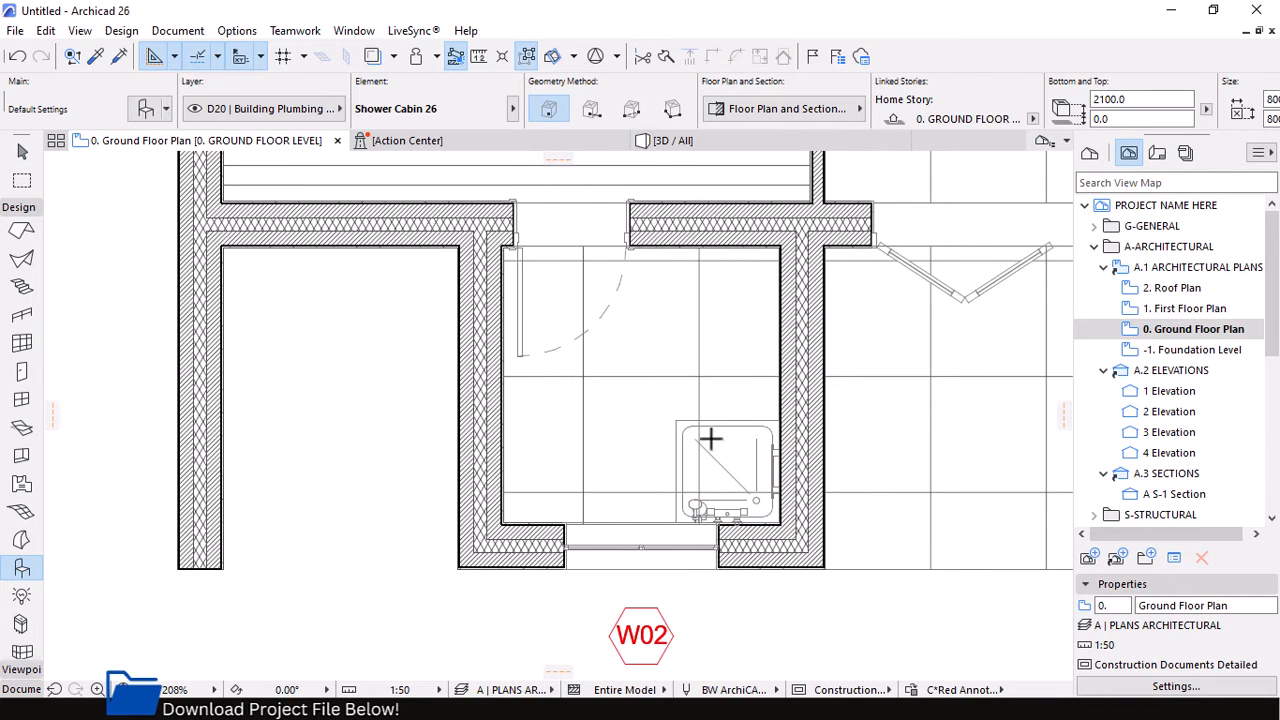
scroll(711, 438, "up", 2)
scroll(663, 478, "up", 1)
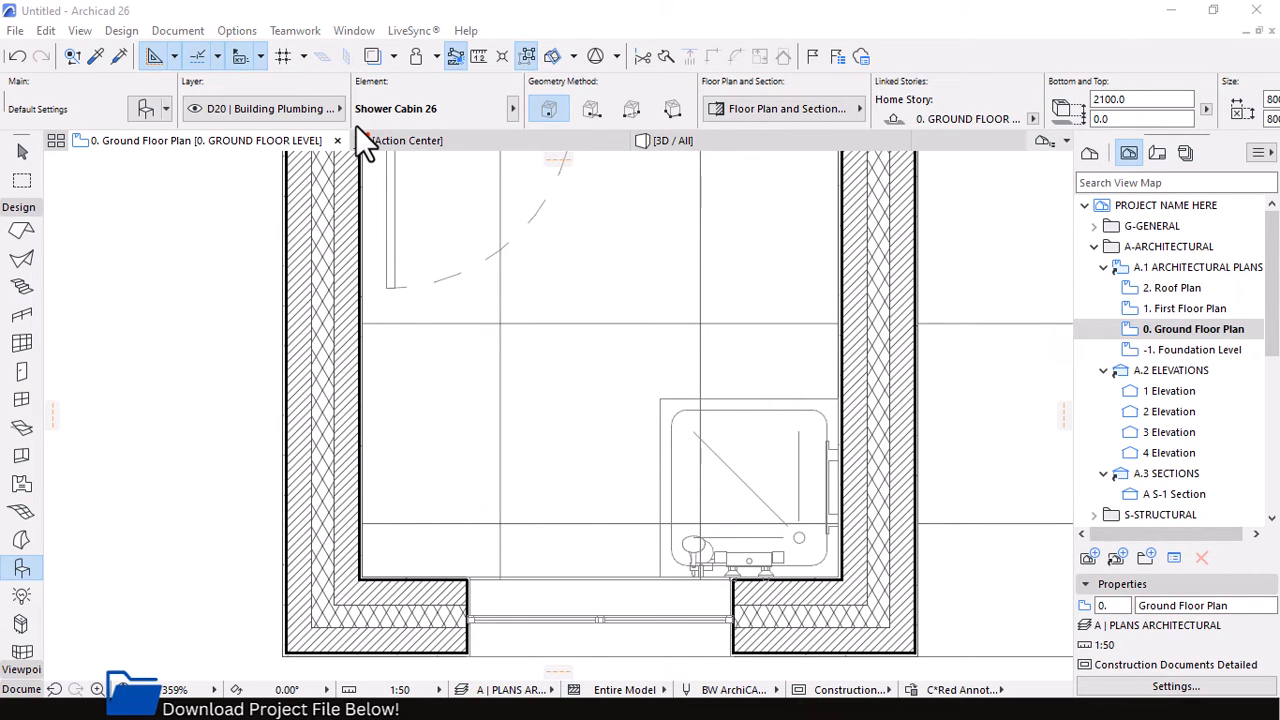
left_click(165, 110)
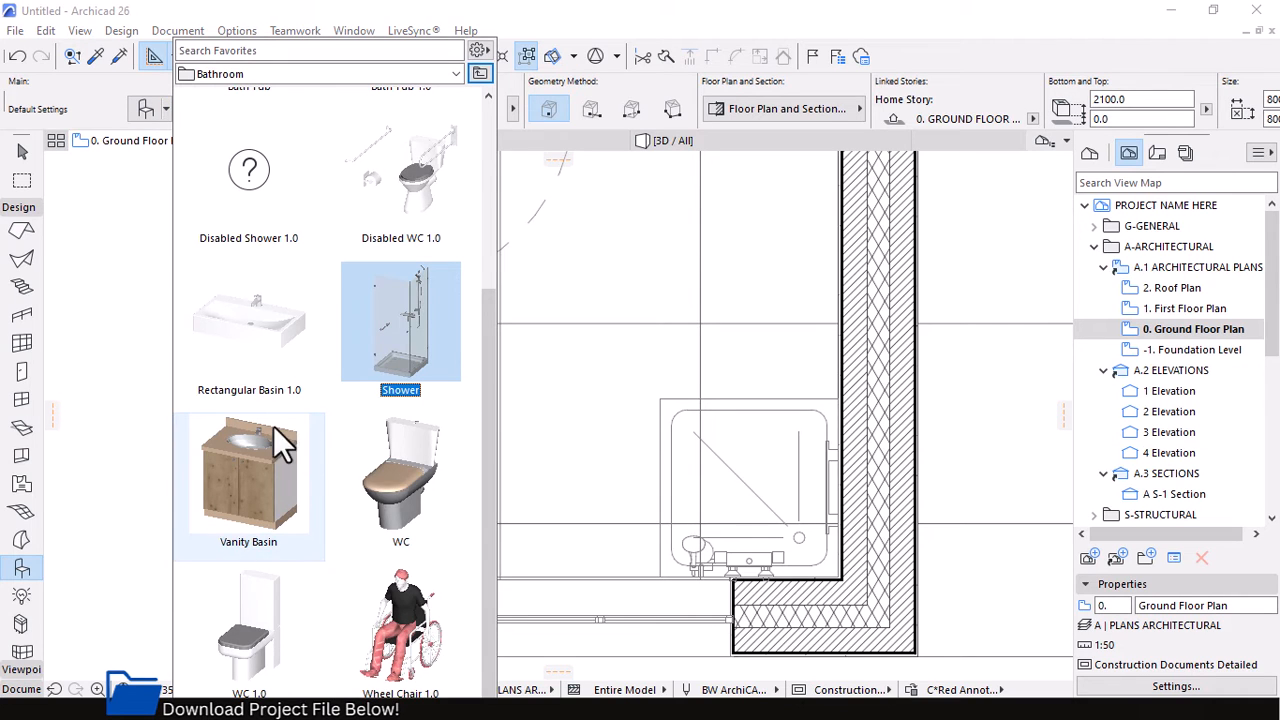
left_click(404, 512)
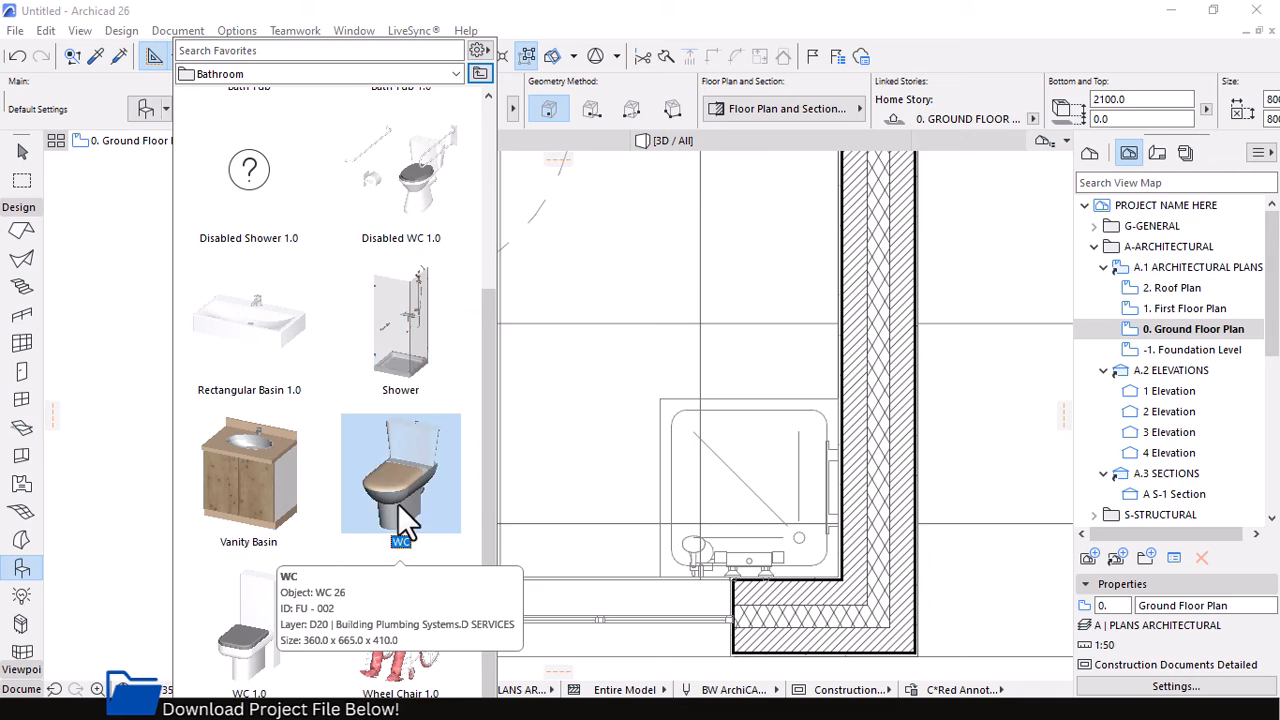
left_click(542, 490)
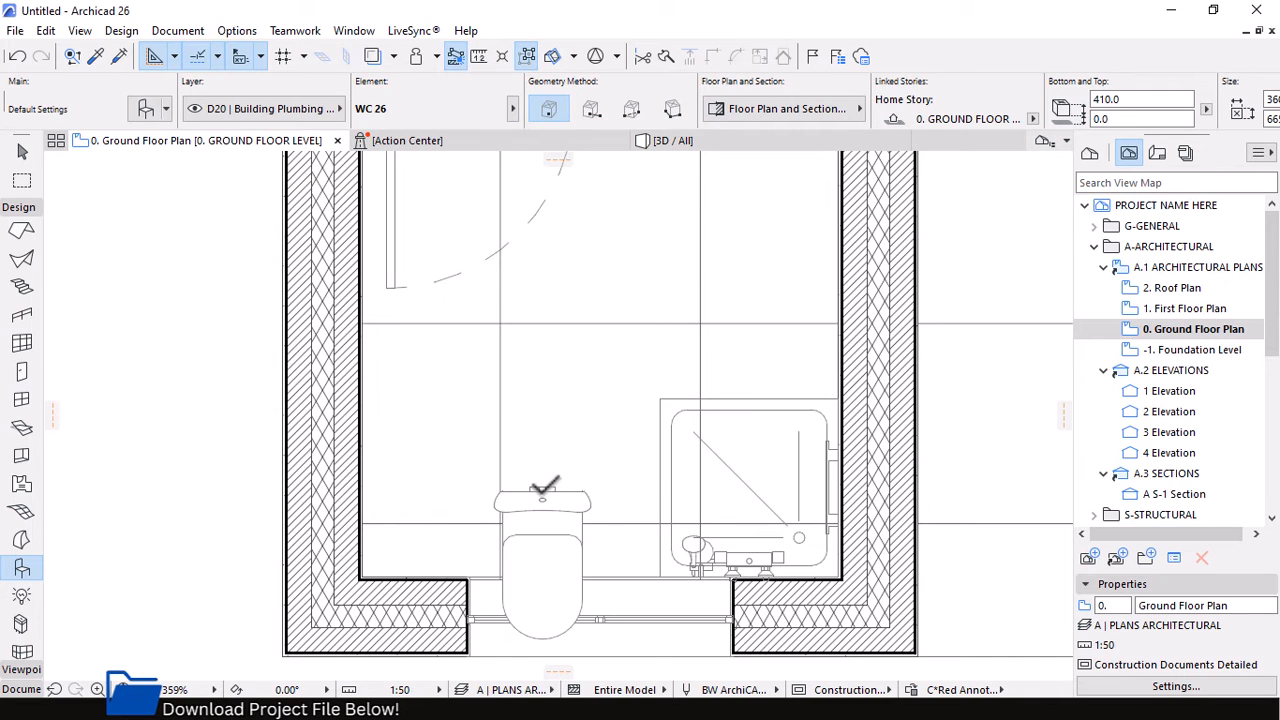
Mirror the WC about a horizontal line through its back edge so its bowl faces into the bathroom
key("Escape")
left_click(542, 494)
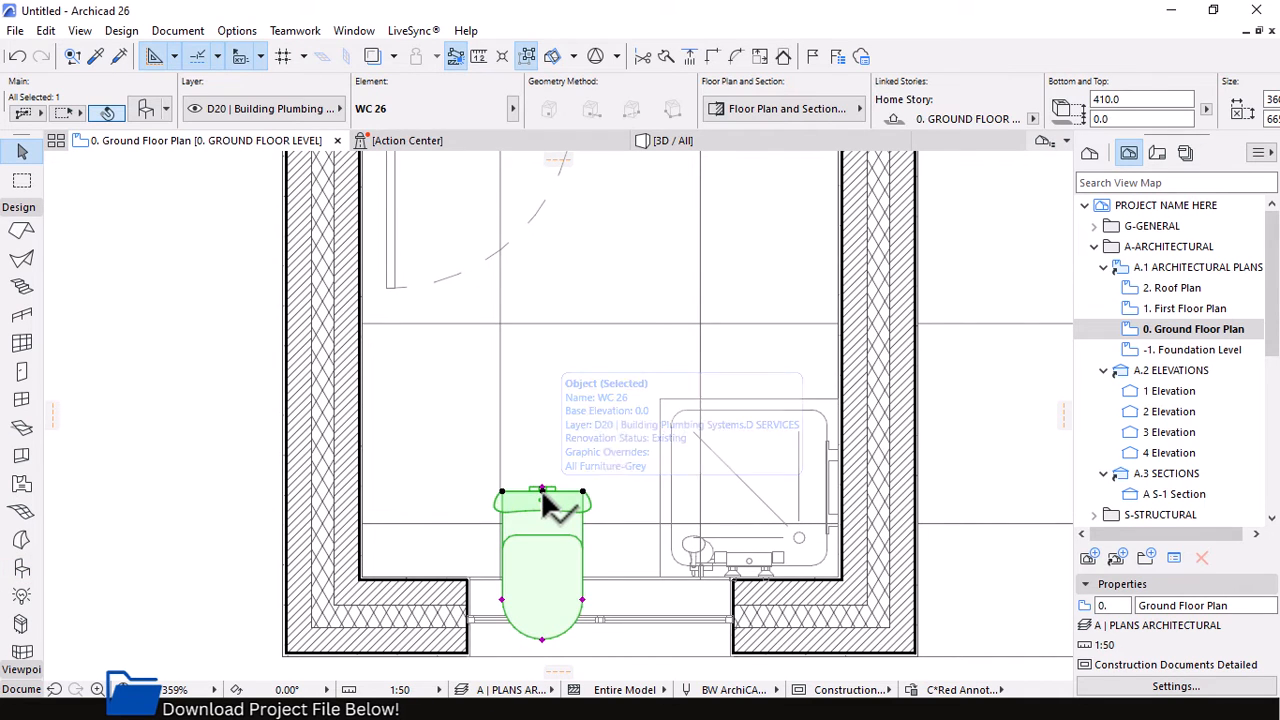
left_click(542, 491)
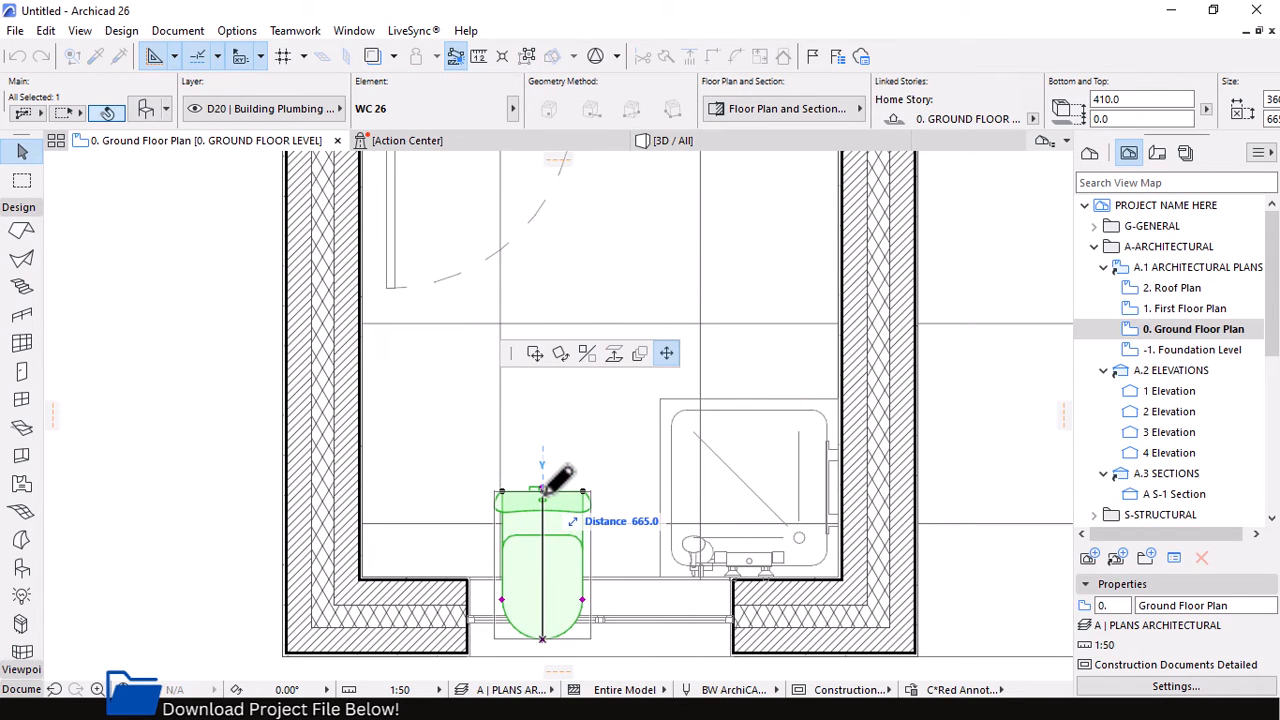
left_click(586, 354)
left_click(542, 491)
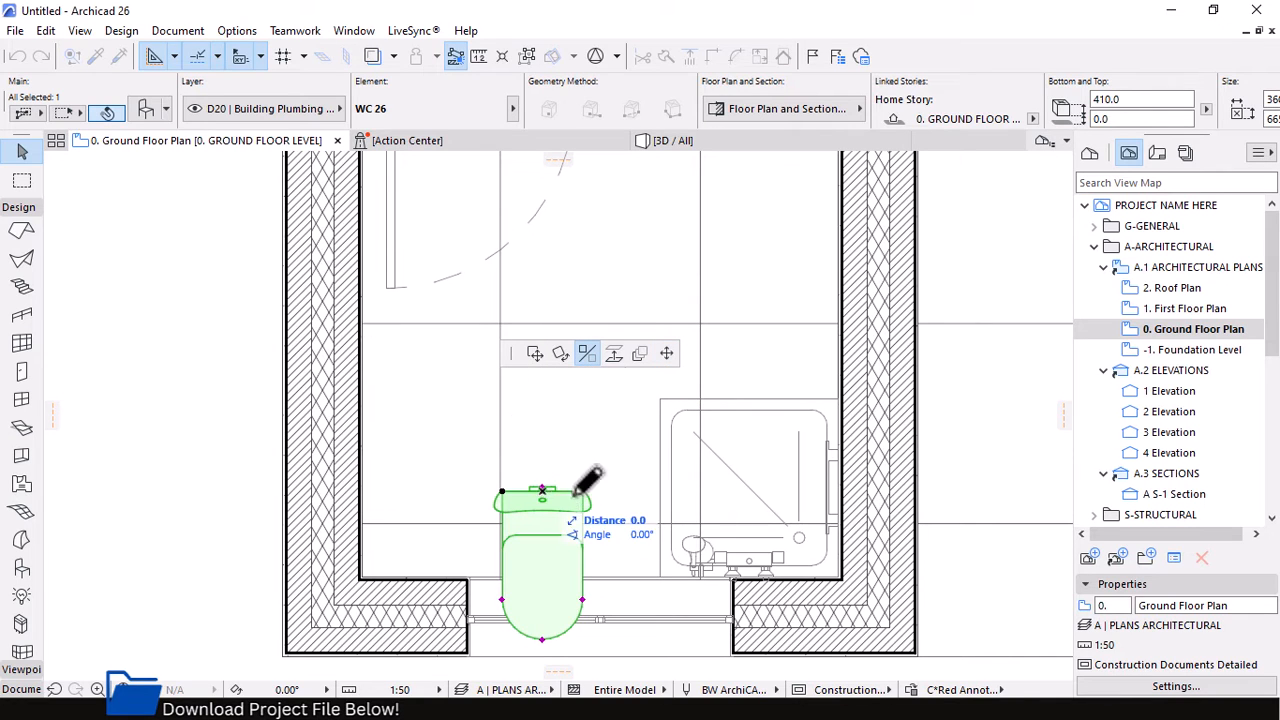
left_click(745, 491)
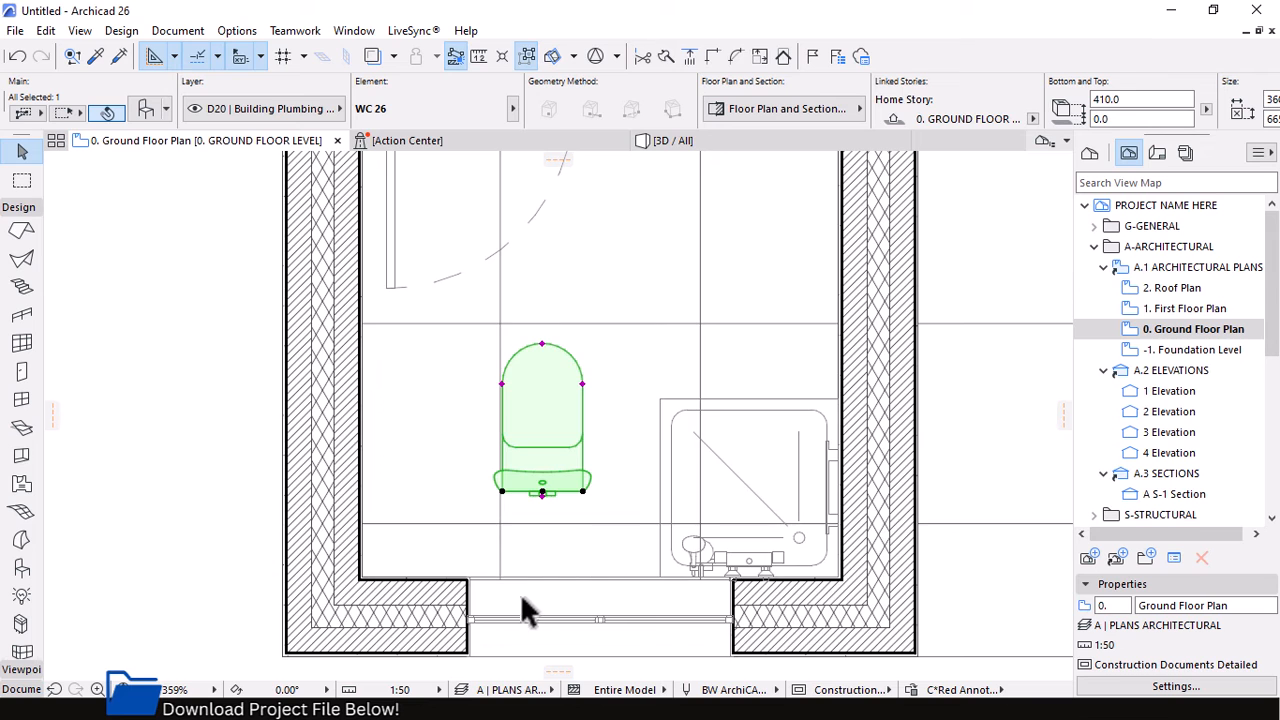
Move the WC by the midpoint of its back edge straight down against the bathroom's window wall
scroll(523, 605, "up", 3)
left_click(559, 414)
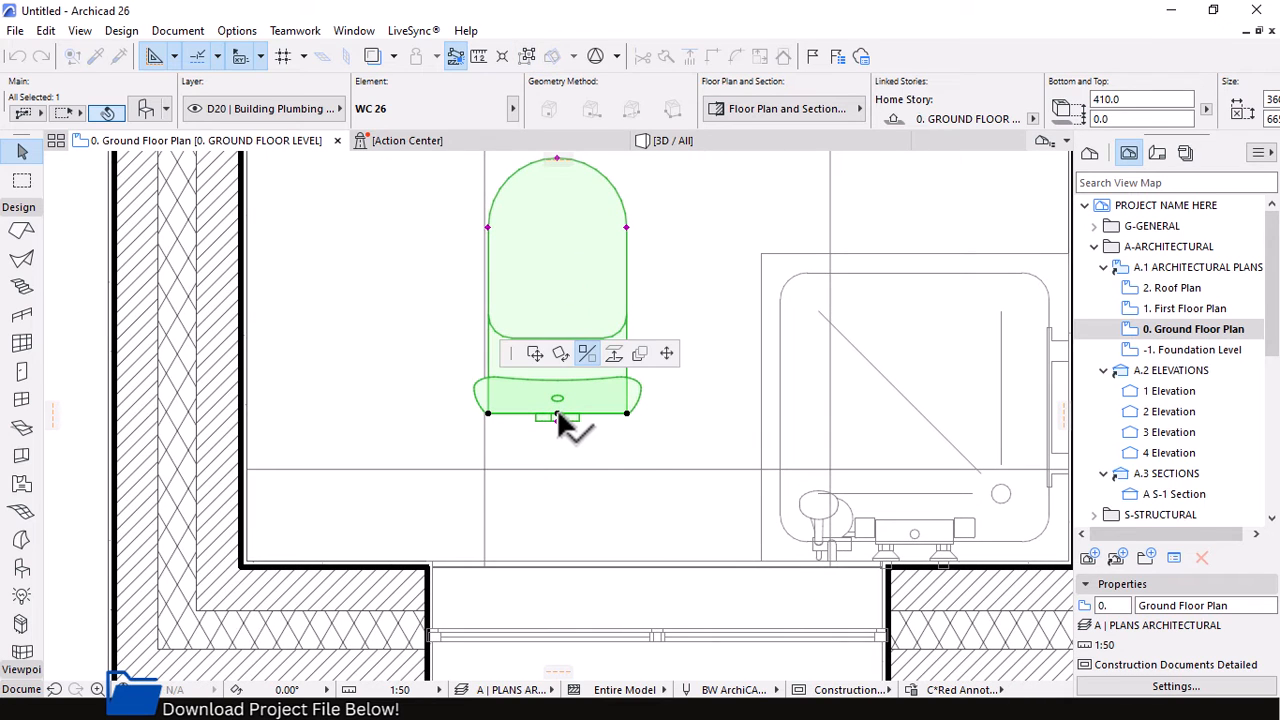
left_click(531, 356)
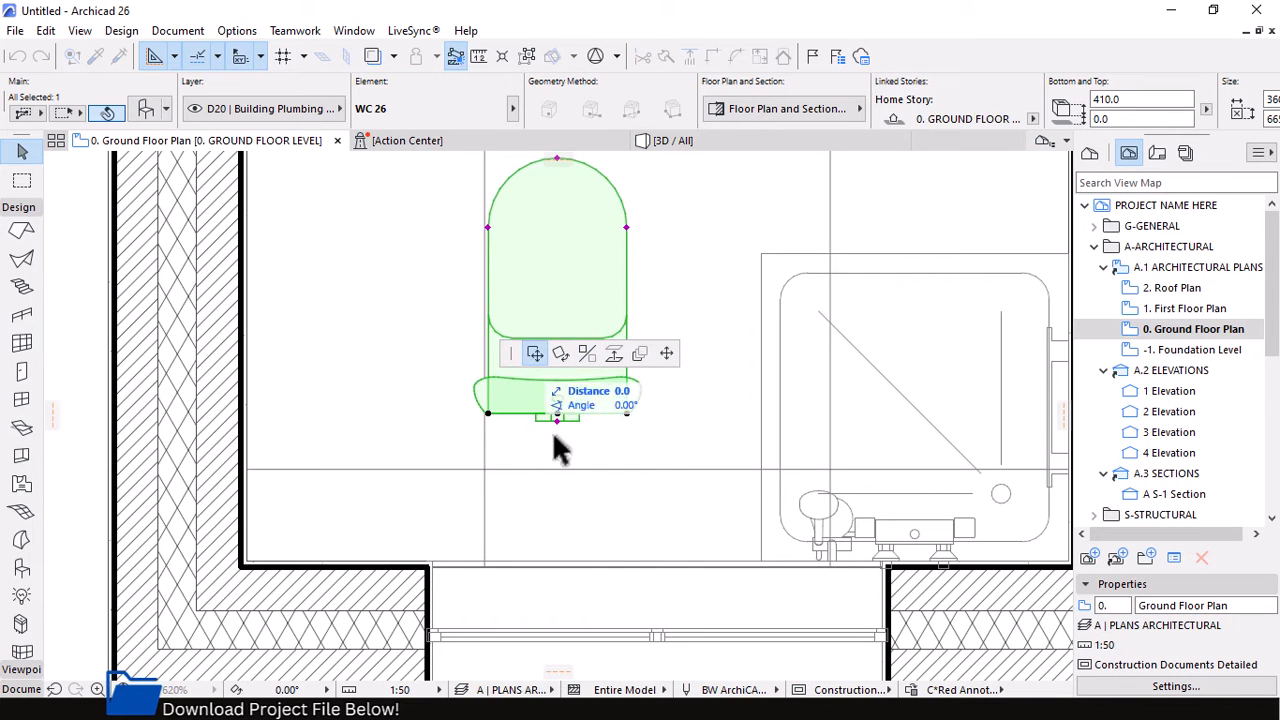
left_click(565, 568)
scroll(708, 523, "down", 5)
key("Escape")
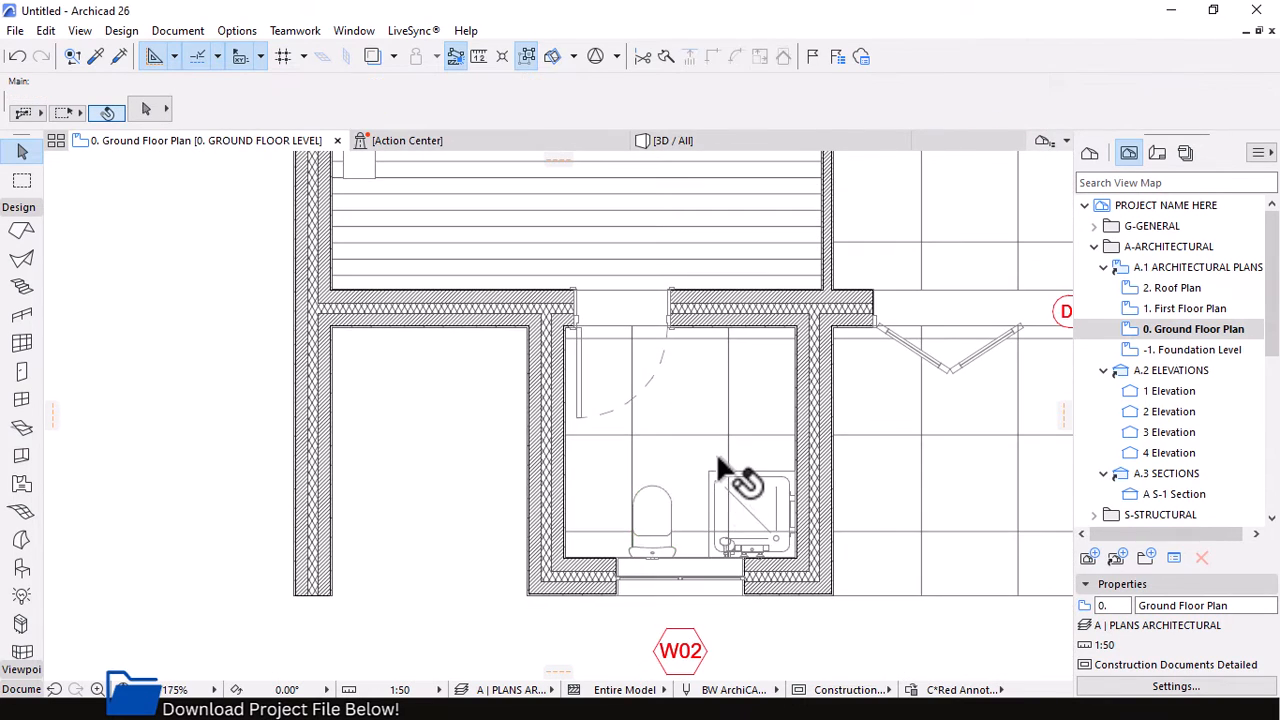
Load the Basin 1.0 favorite from the Bathroom folder for the Object tool and place it near the bathroom's right-hand wall above the shower
scroll(718, 465, "up", 2)
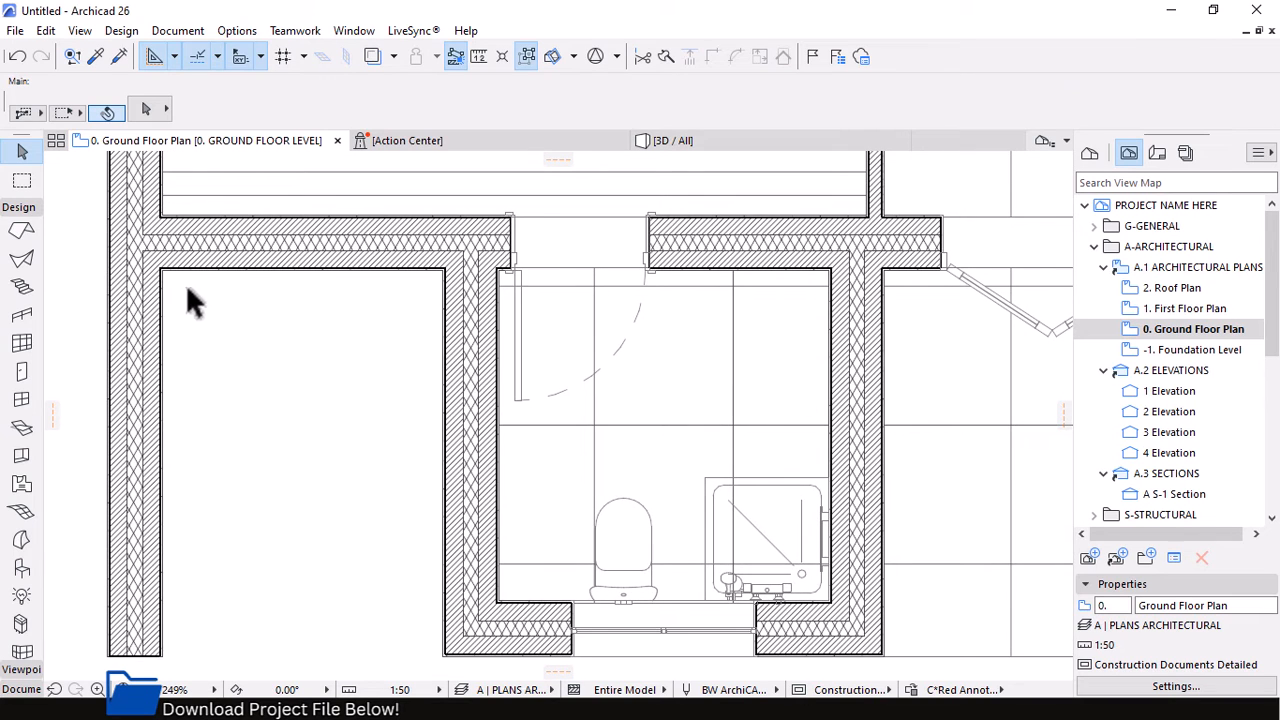
key("w")
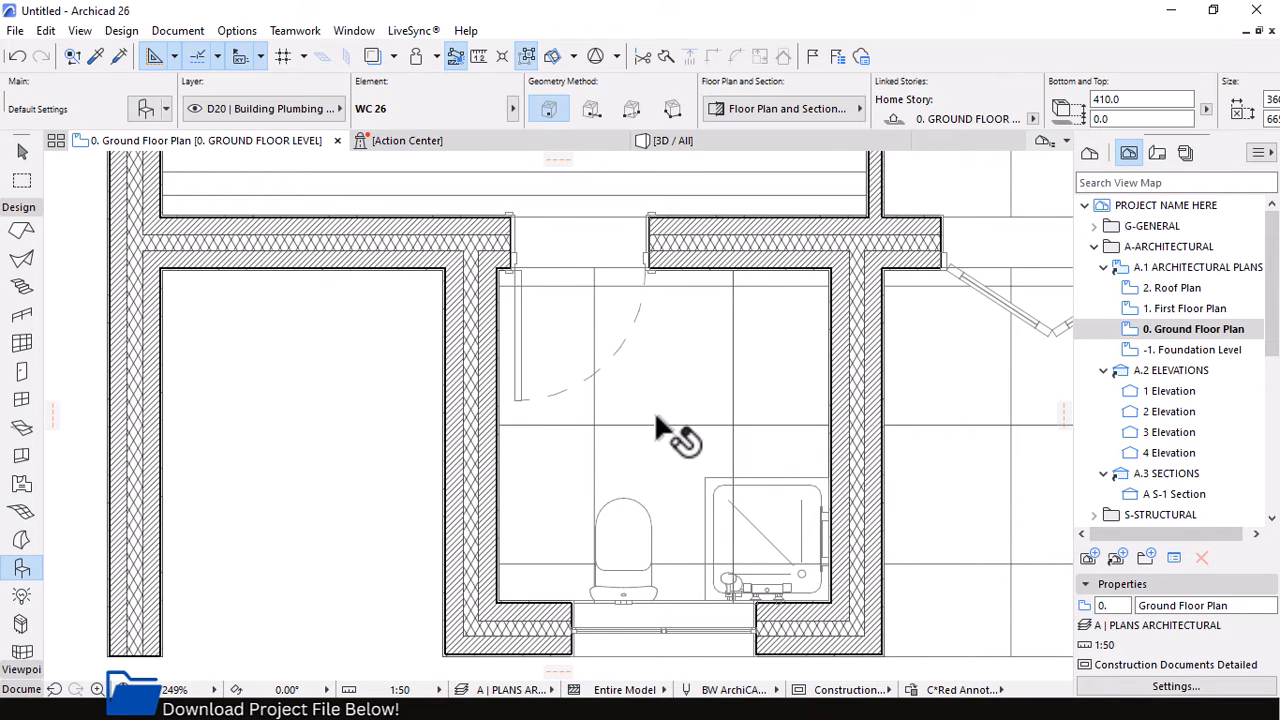
left_click(167, 109)
scroll(295, 240, "up", 3)
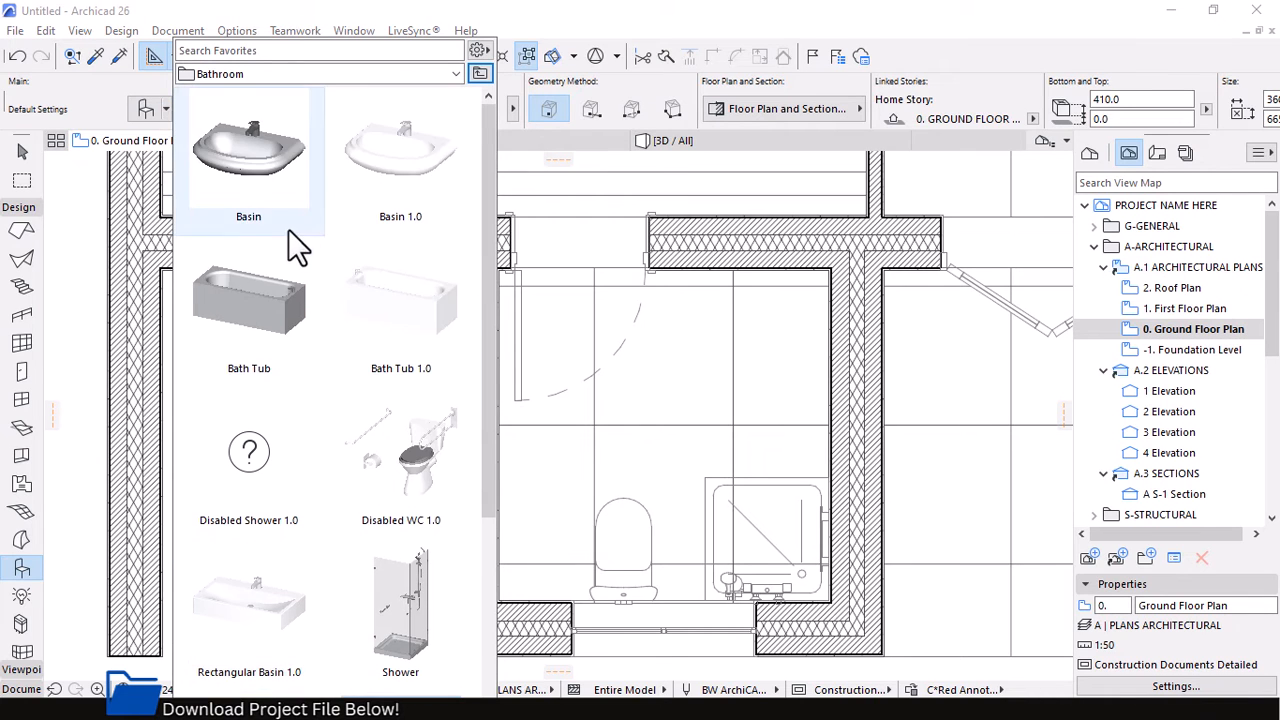
double_click(390, 157)
left_click(760, 370)
Mirror the basin about a vertical line through its back edge so its bowl faces away from the right-hand wall
scroll(775, 362, "up", 4)
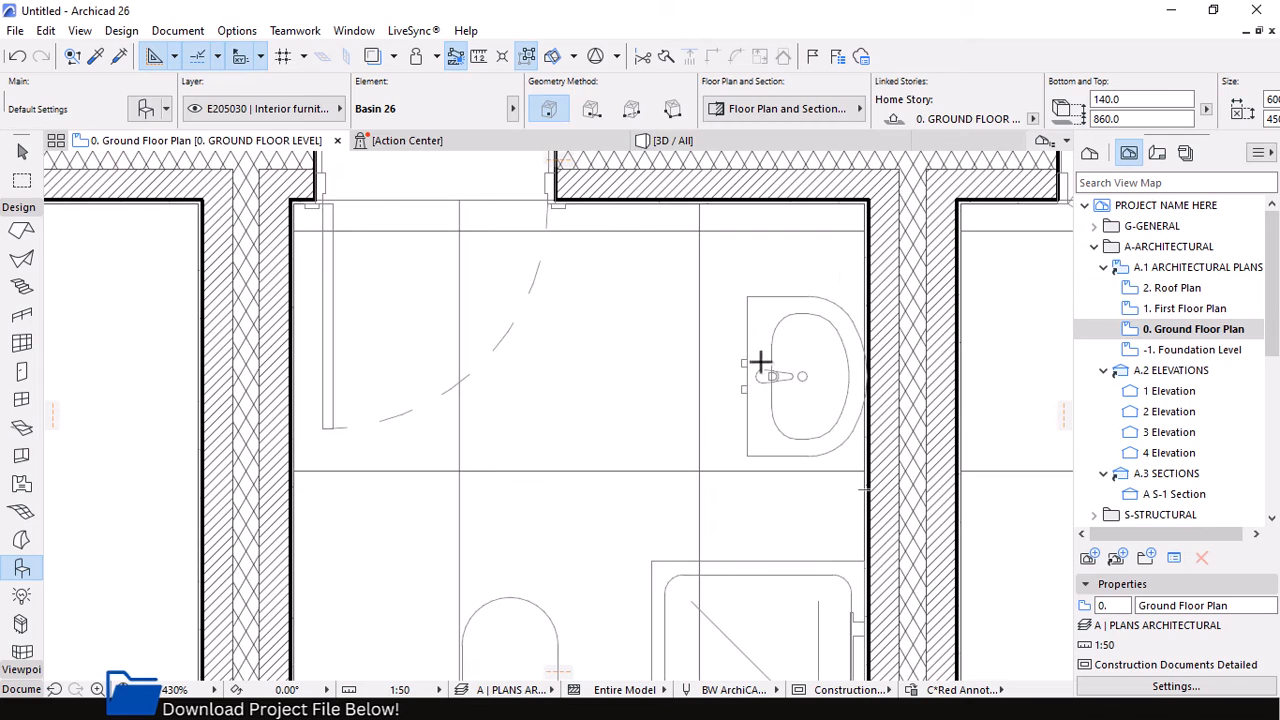
left_click(760, 372, "shift")
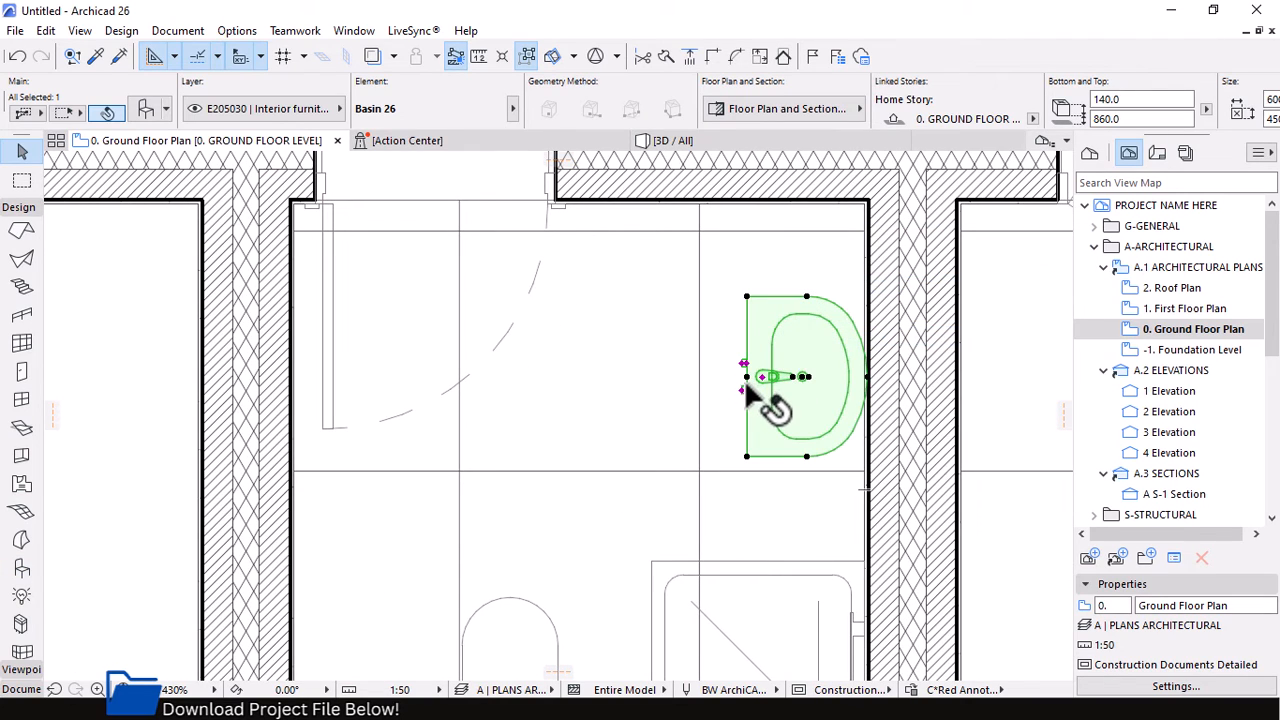
scroll(800, 420, "up", 4)
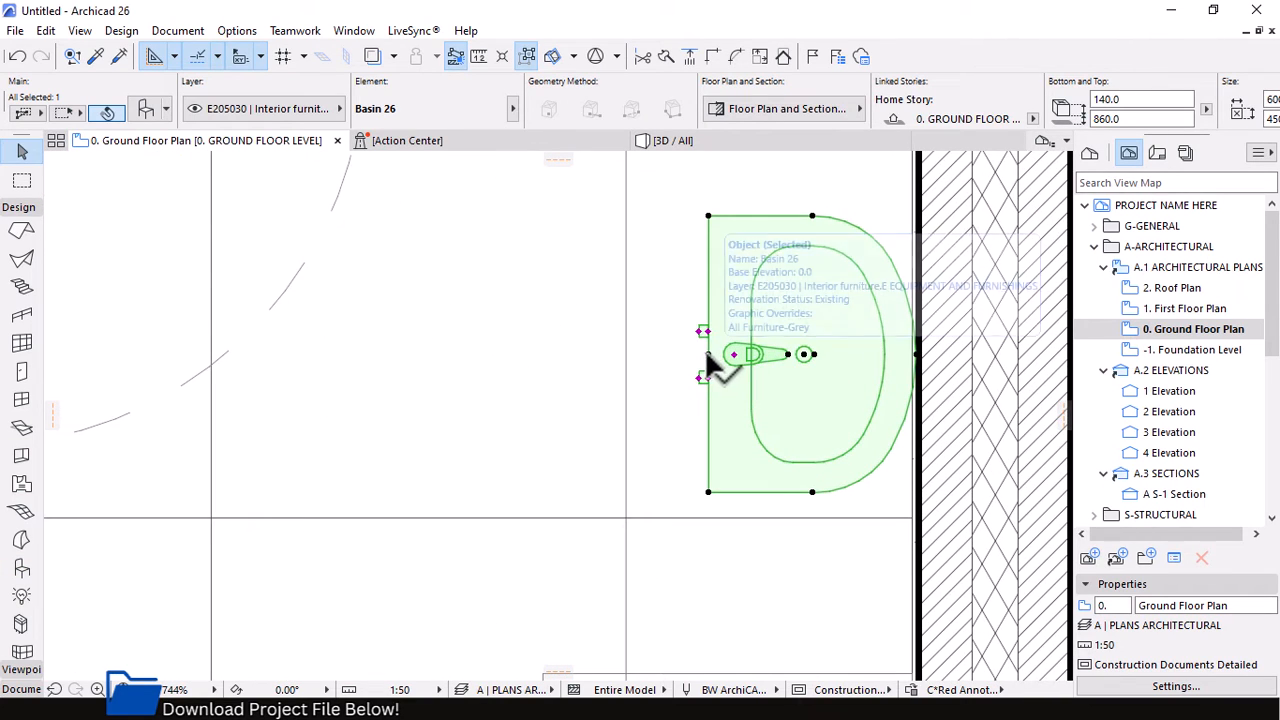
left_click(708, 365)
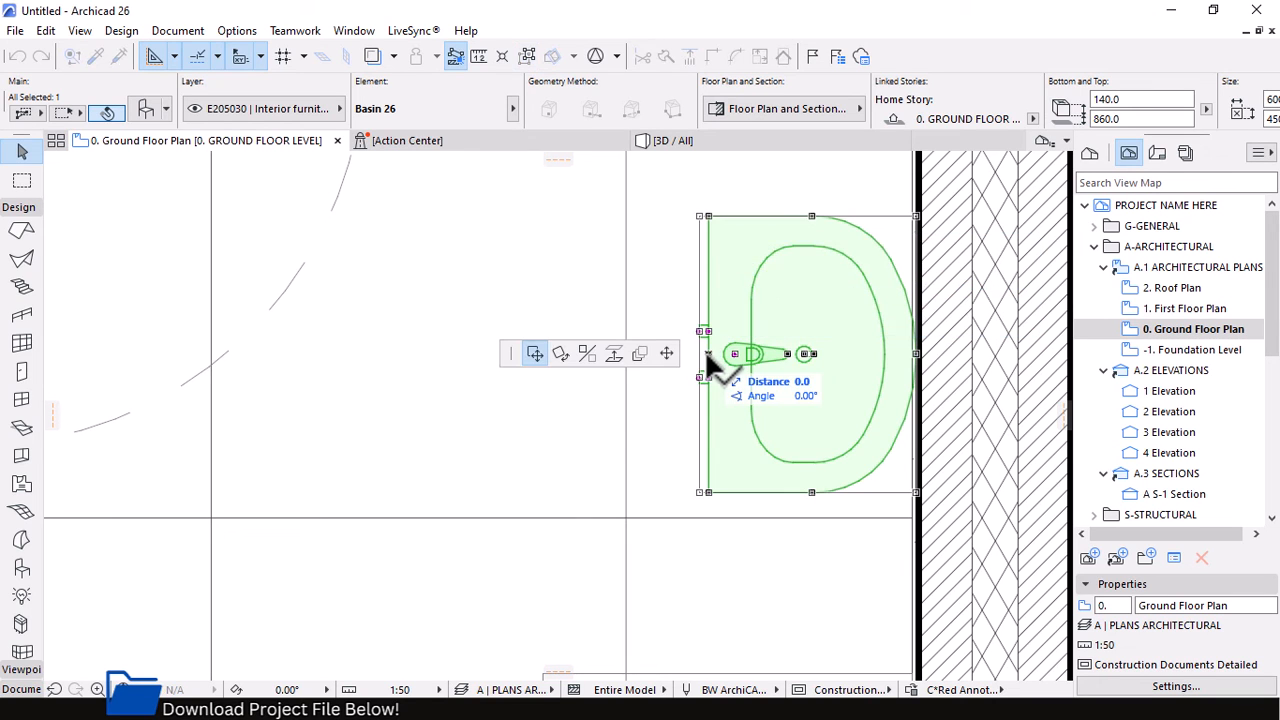
left_click(588, 356)
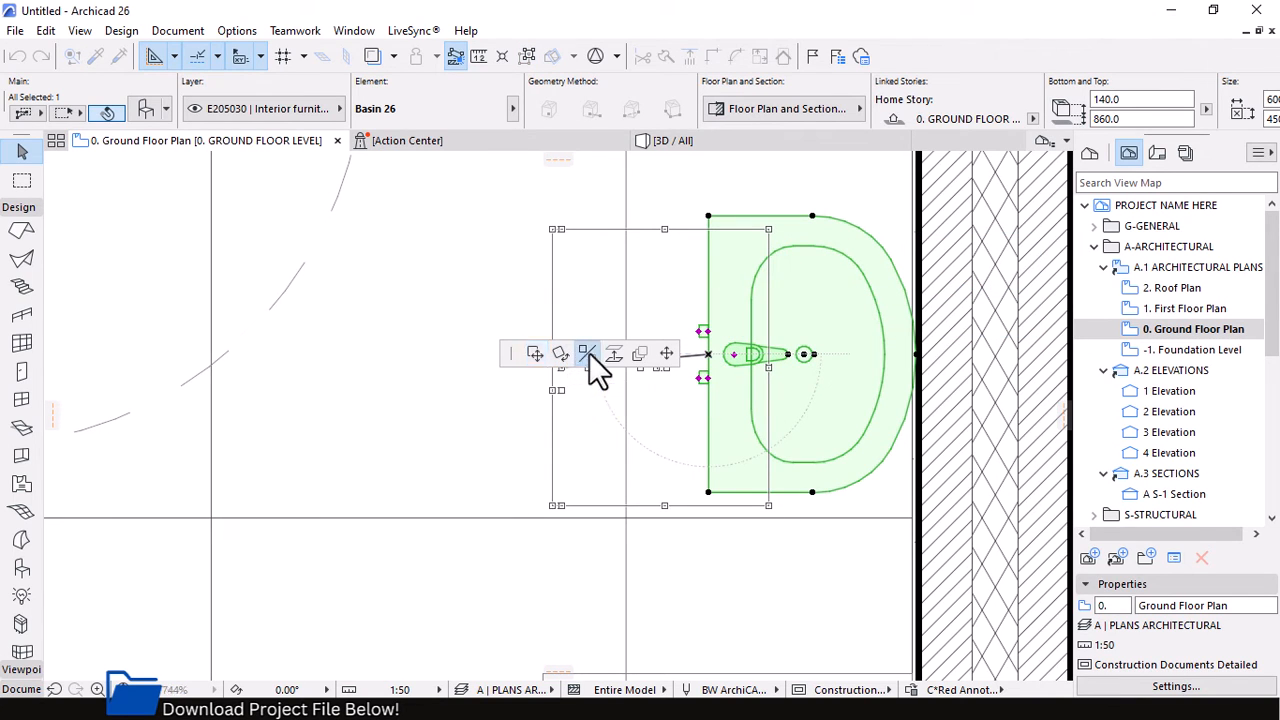
left_click(709, 356)
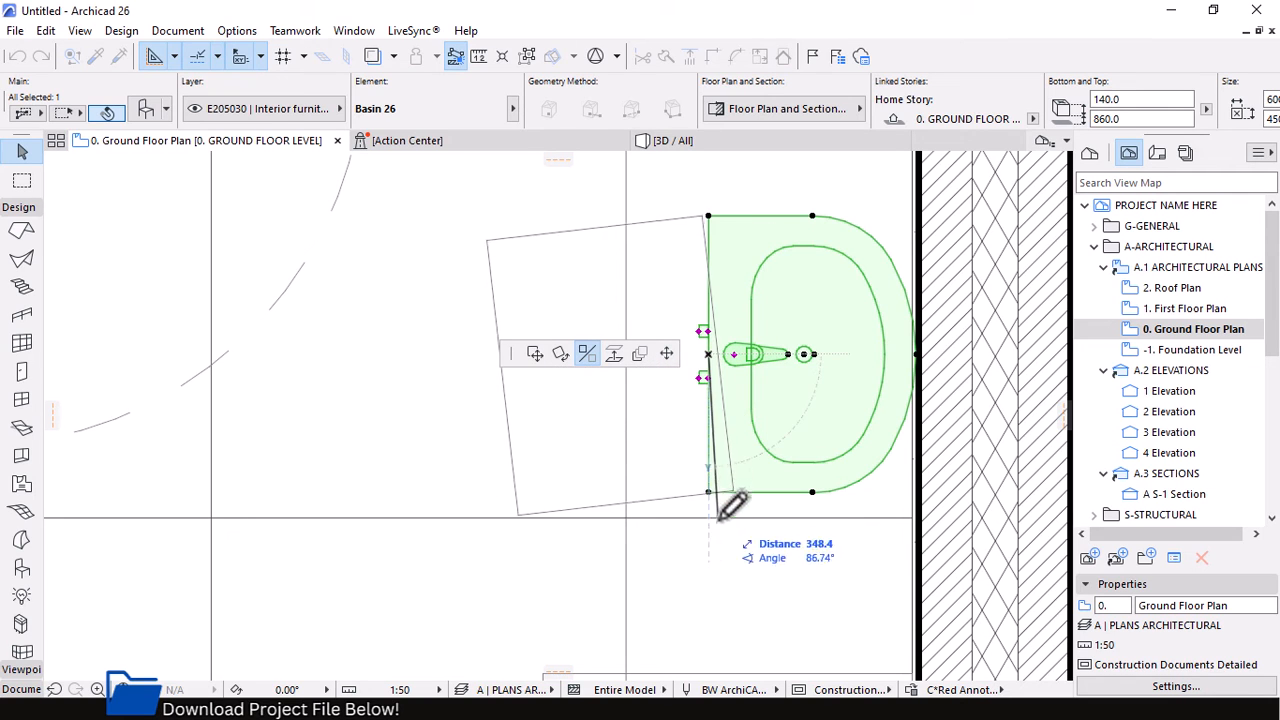
left_click(729, 571)
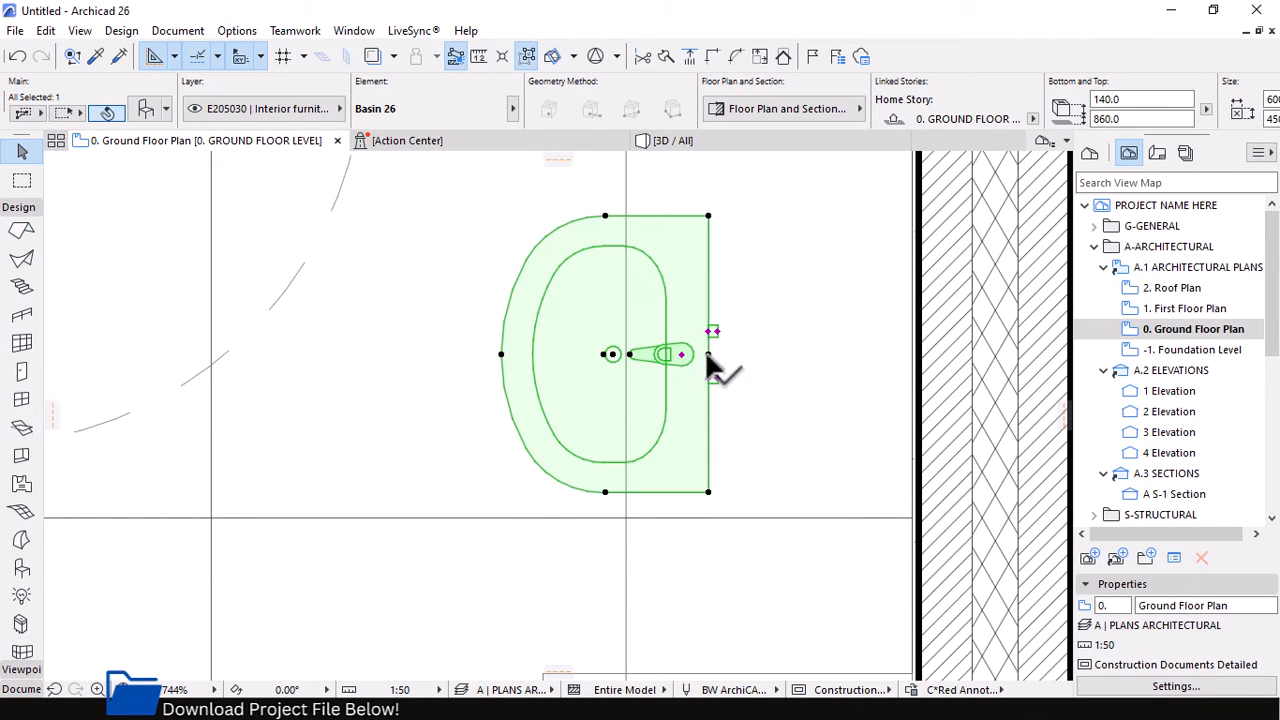
Move the basin by the midpoint of its back edge horizontally onto the inner face of the bathroom's right-hand wall, then deselect it
left_click(708, 355)
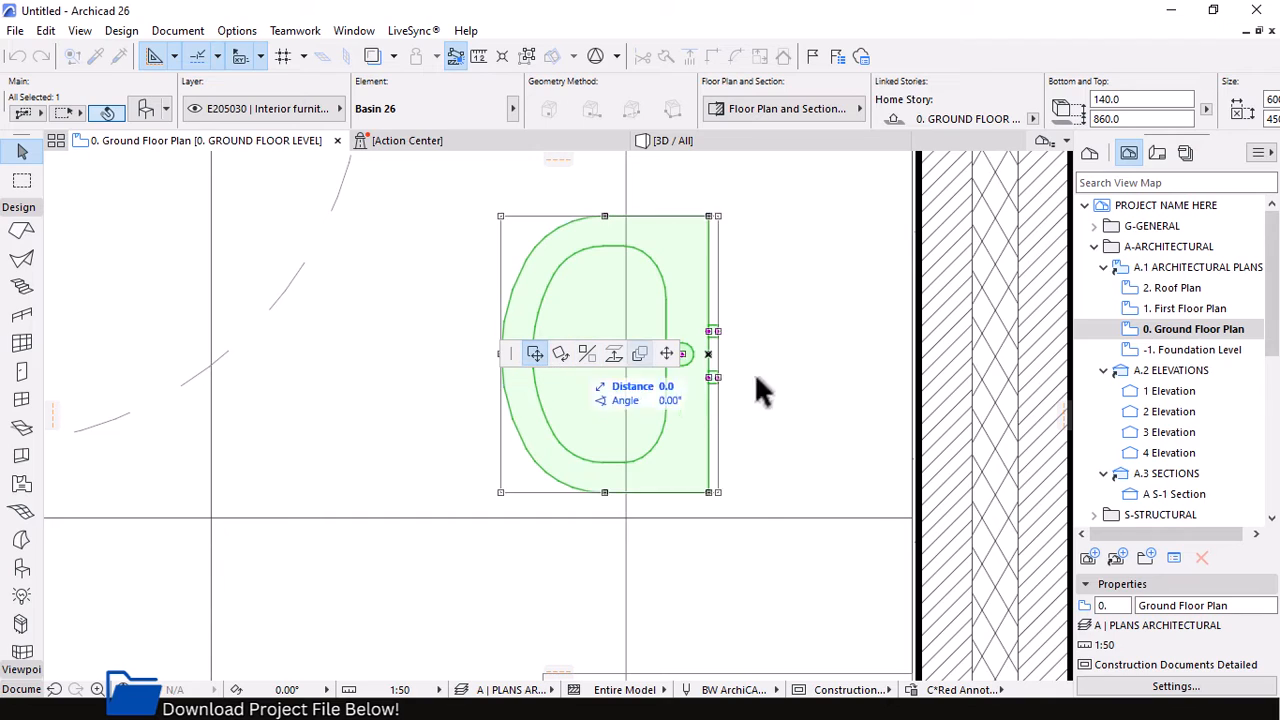
left_click(918, 356)
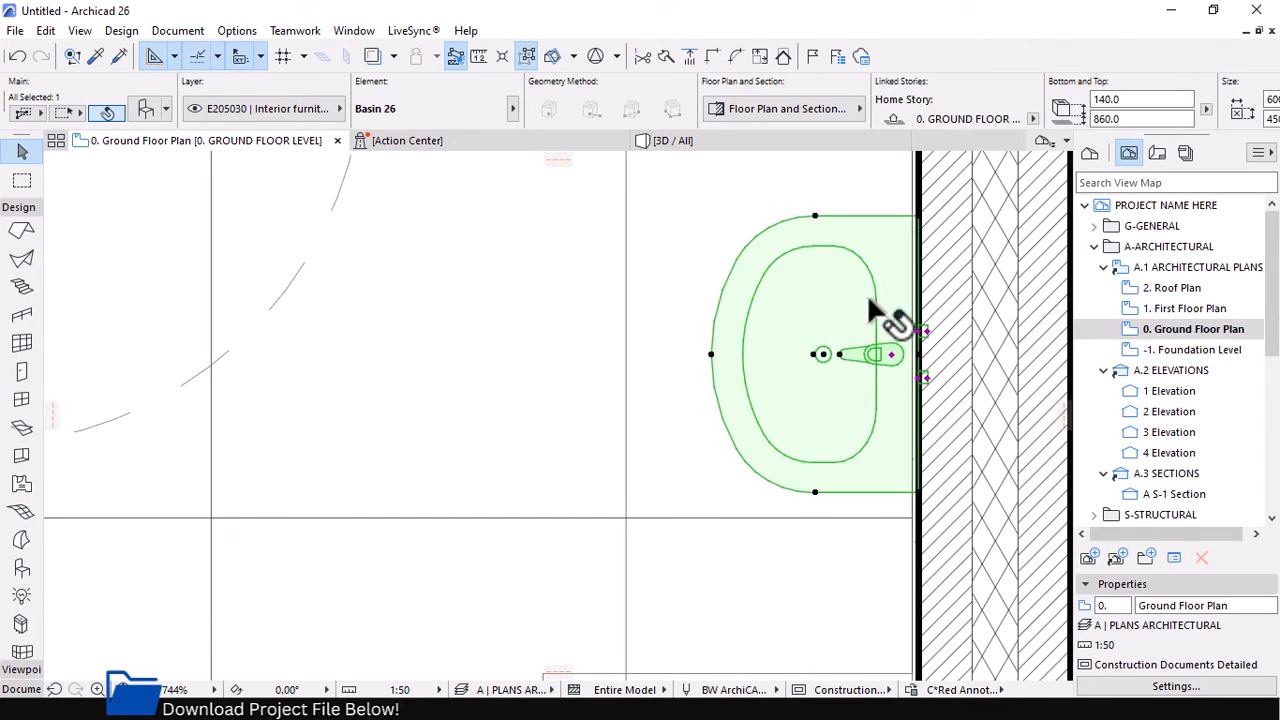
scroll(865, 320, "down", 5)
left_click(877, 506)
Try the Black/White - Black Cut + Cover and Black/White - Black Cut- No Cover graphic override combinations on the ground floor plan
scroll(686, 550, "down", 5)
scroll(733, 502, "down", 2)
scroll(801, 354, "up", 2)
scroll(790, 385, "down", 3)
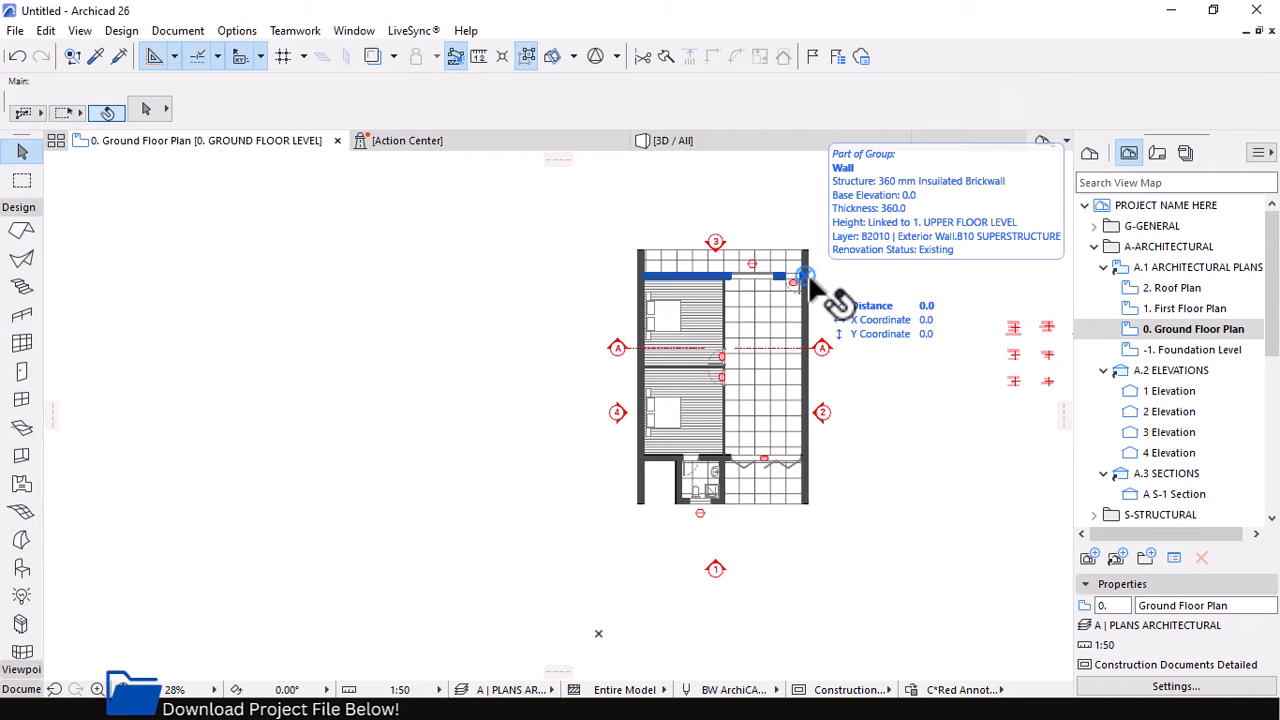
scroll(737, 288, "up", 3)
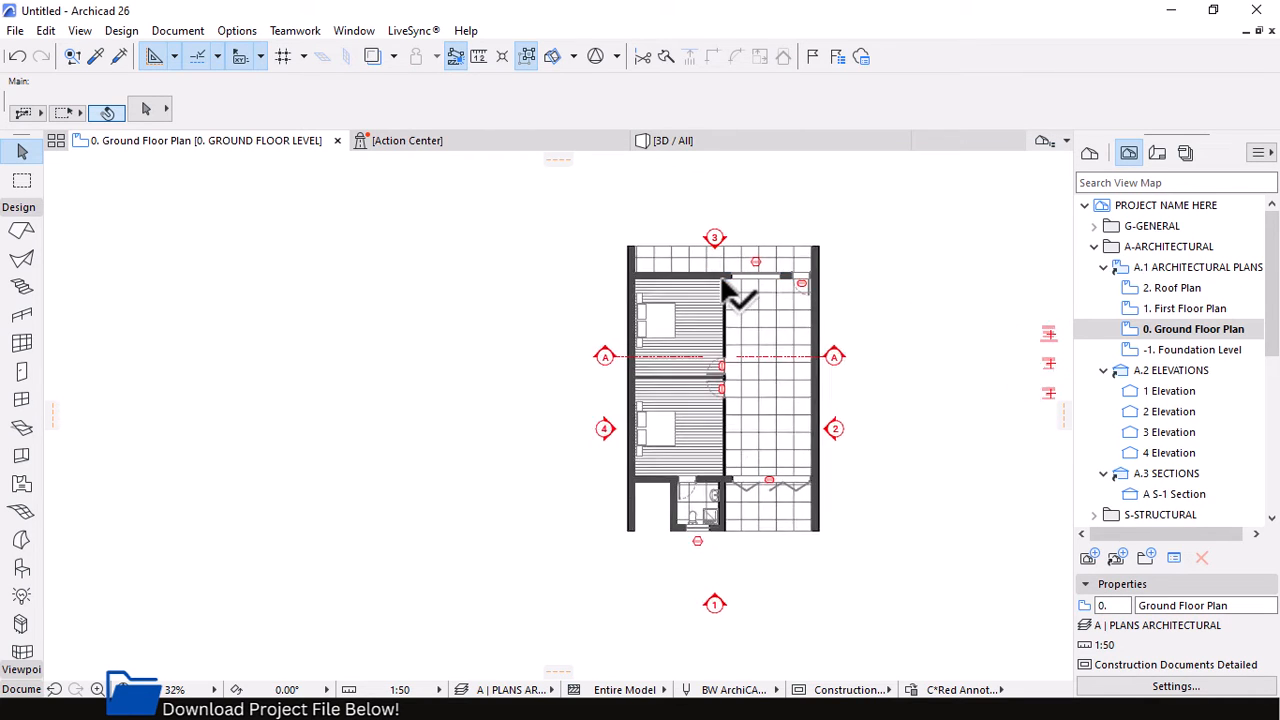
scroll(710, 440, "up", 1)
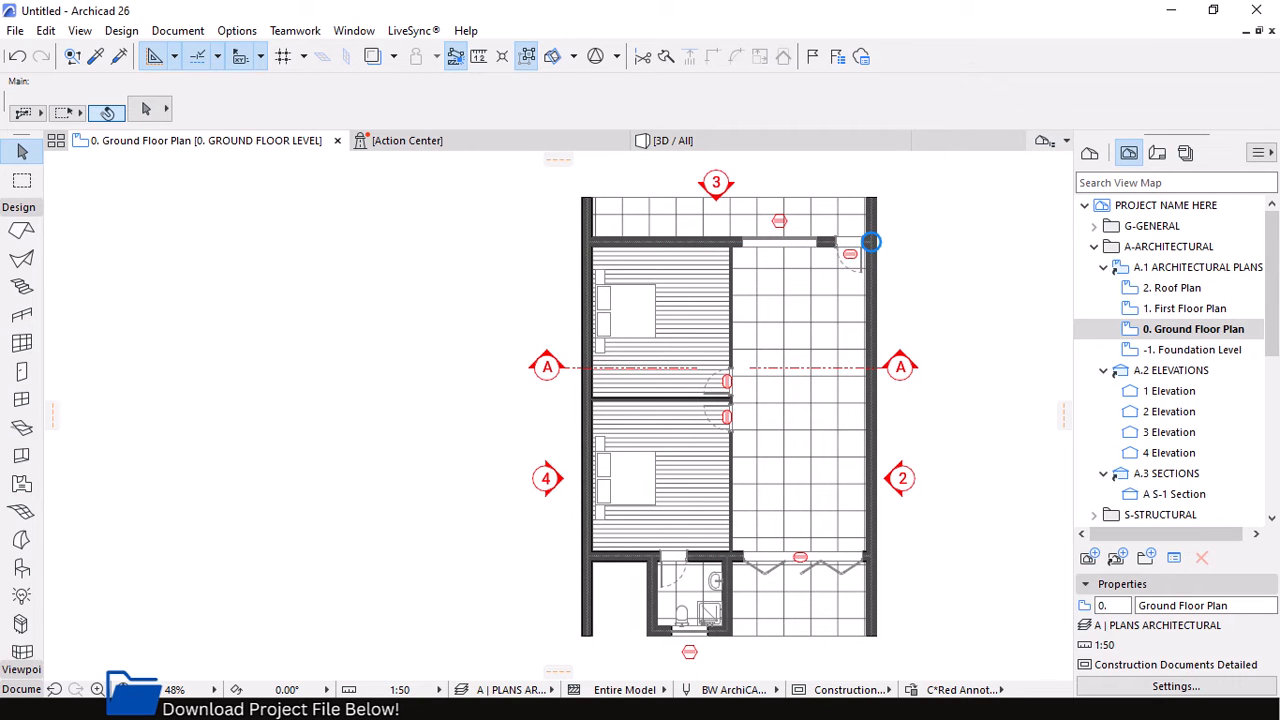
left_click(962, 689)
left_click(1136, 76)
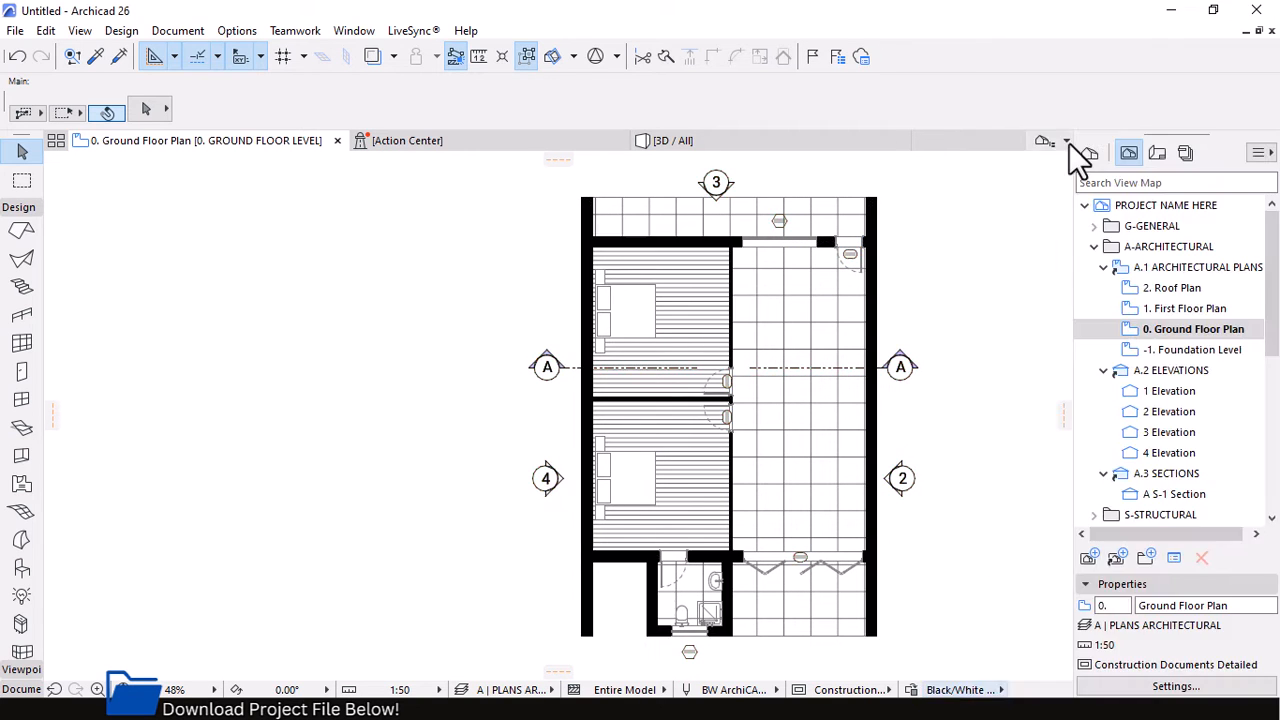
scroll(596, 415, "up", 1)
left_click(958, 689)
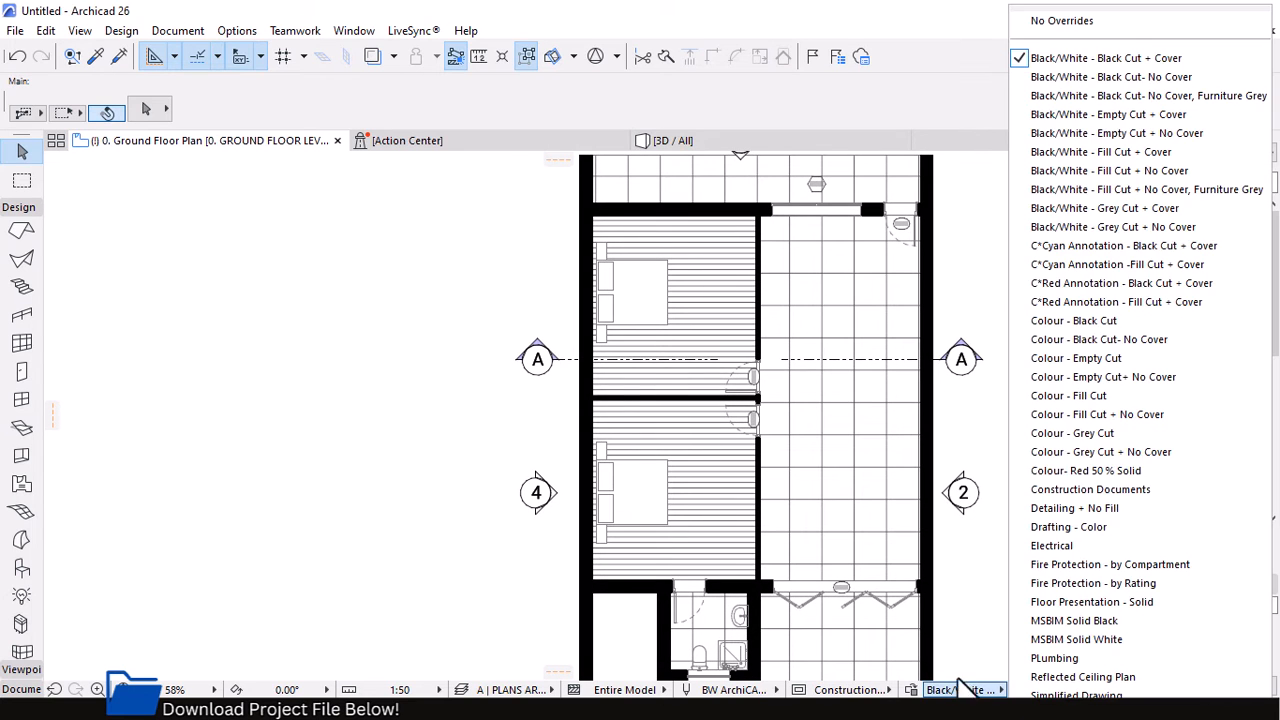
left_click(1135, 80)
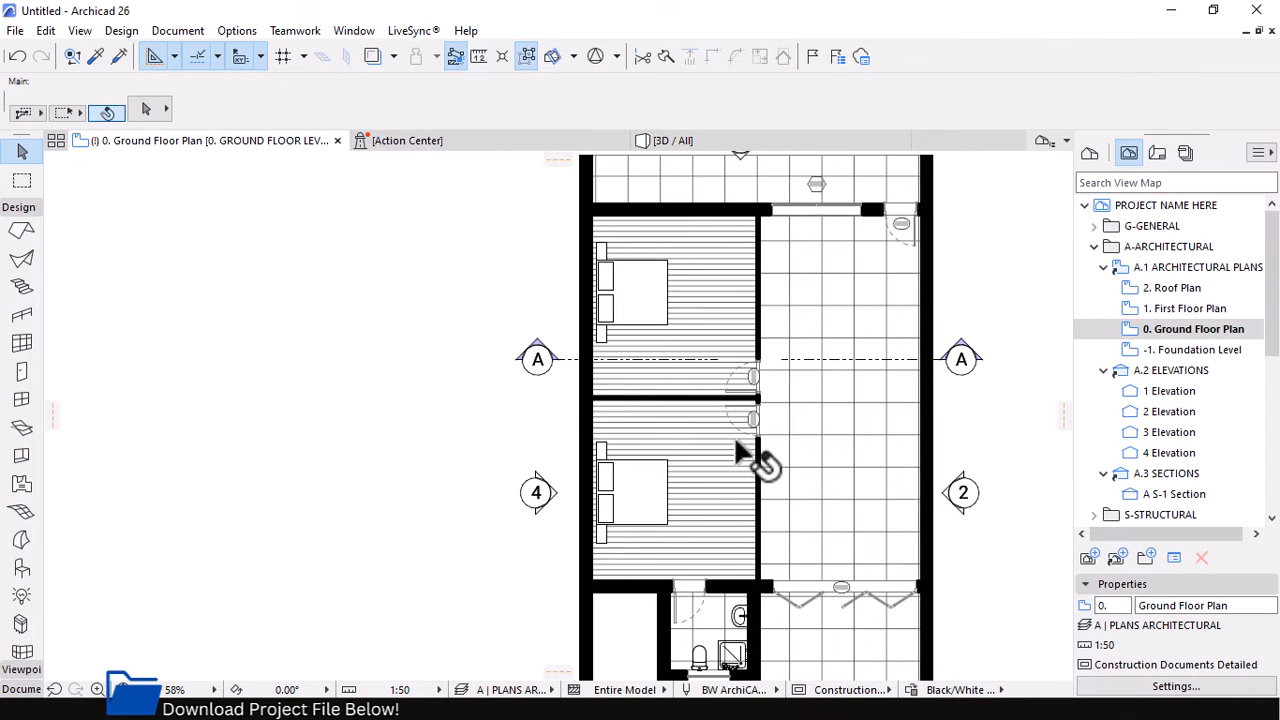
Set the plan's graphic override combination to Black/White - Black Cut- No Cover, Furniture Grey
scroll(735, 505, "down", 1)
scroll(543, 449, "up", 2)
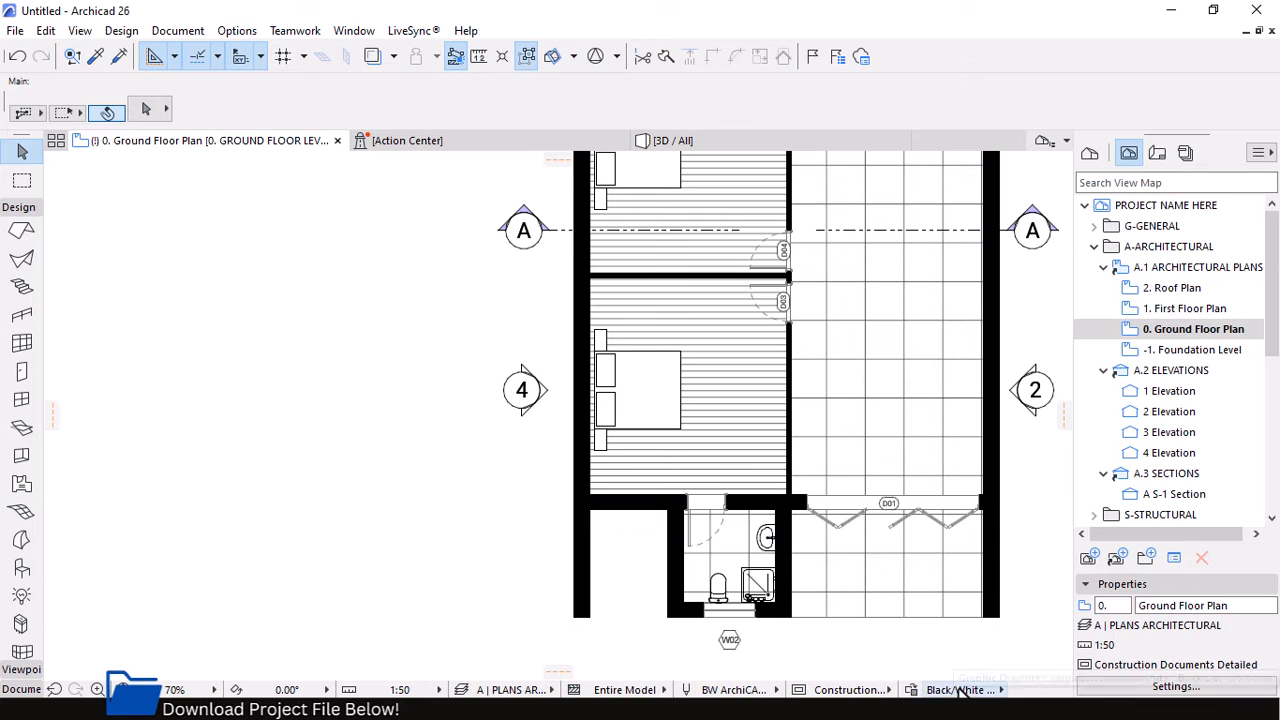
left_click(959, 689)
left_click(1128, 88)
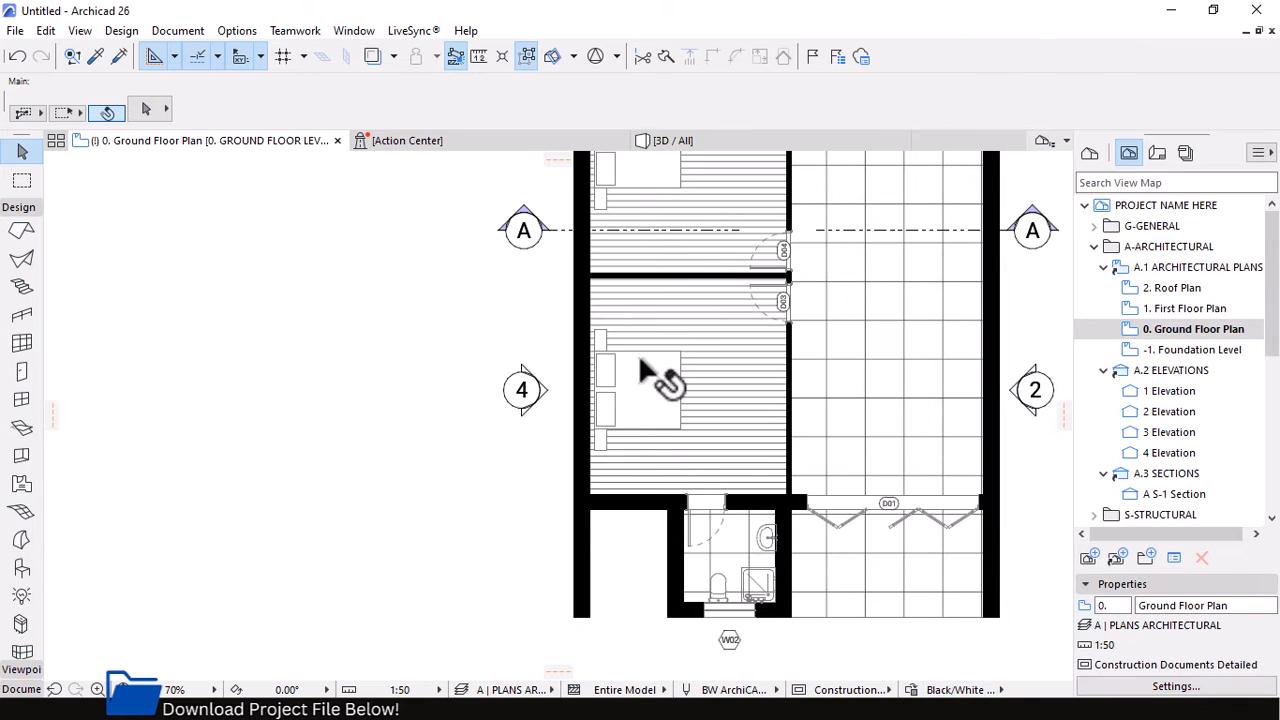
scroll(819, 555, "down", 2)
middle_click_drag(819, 555, 765, 315)
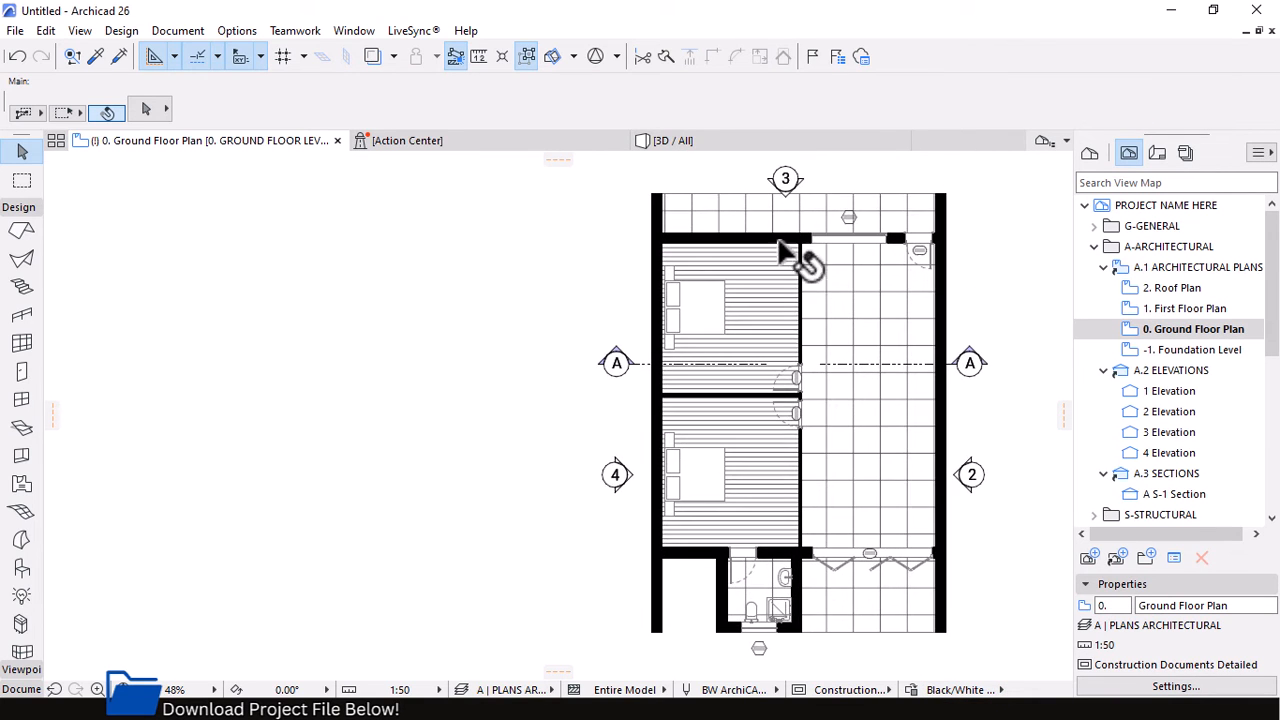
Try the Black/White - Empty Cut + Cover and Black/White - Empty Cut + No Cover graphic override combinations on the ground floor plan
scroll(820, 240, "up", 3)
left_click(962, 689)
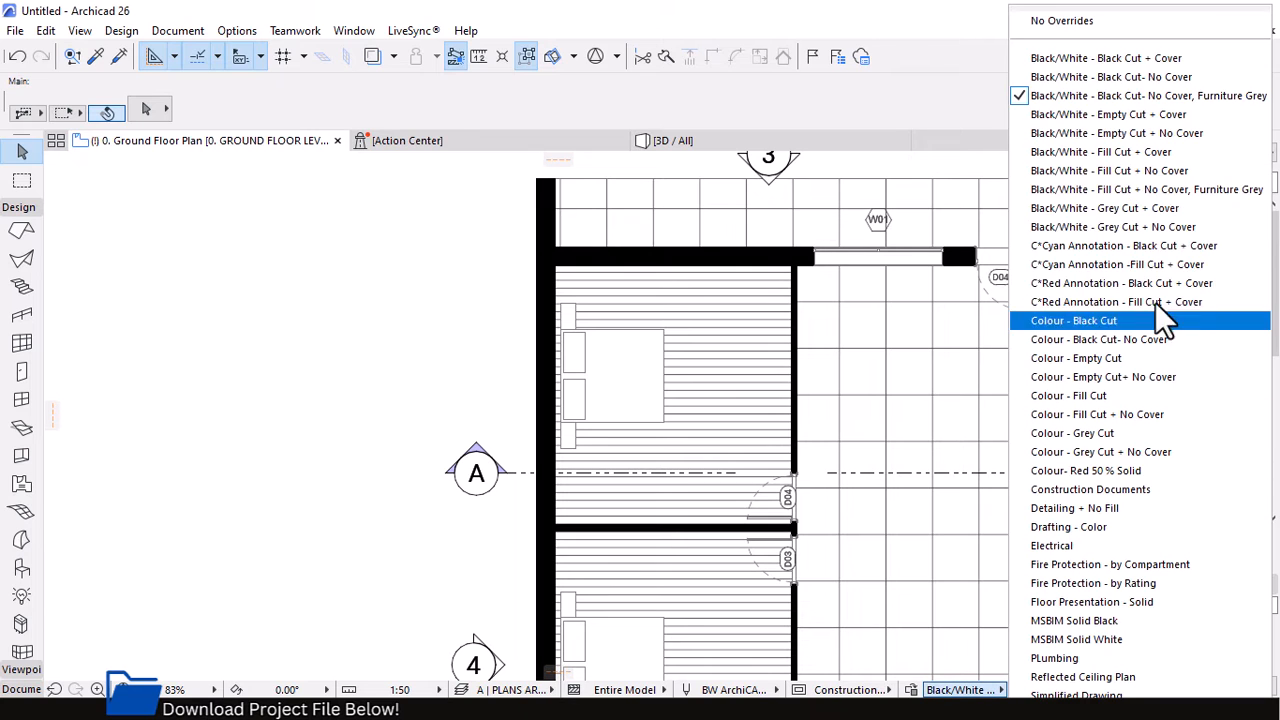
left_click(1145, 116)
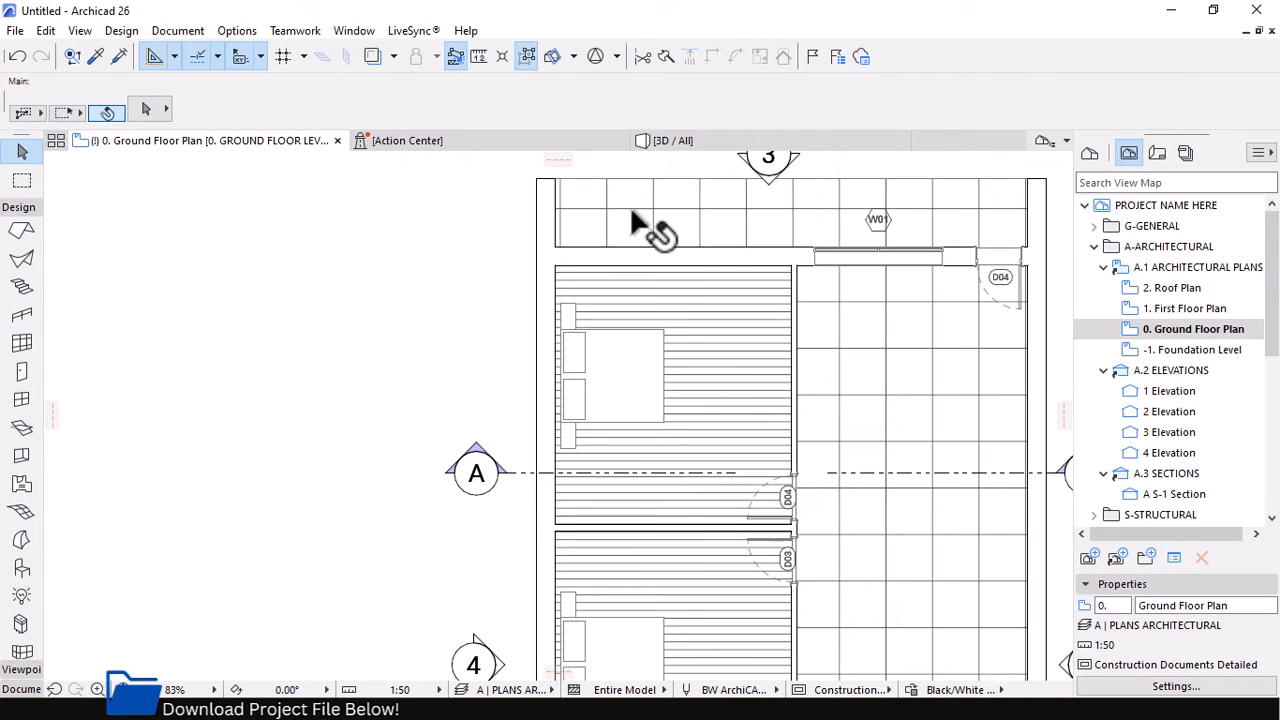
scroll(634, 213, "down", 3)
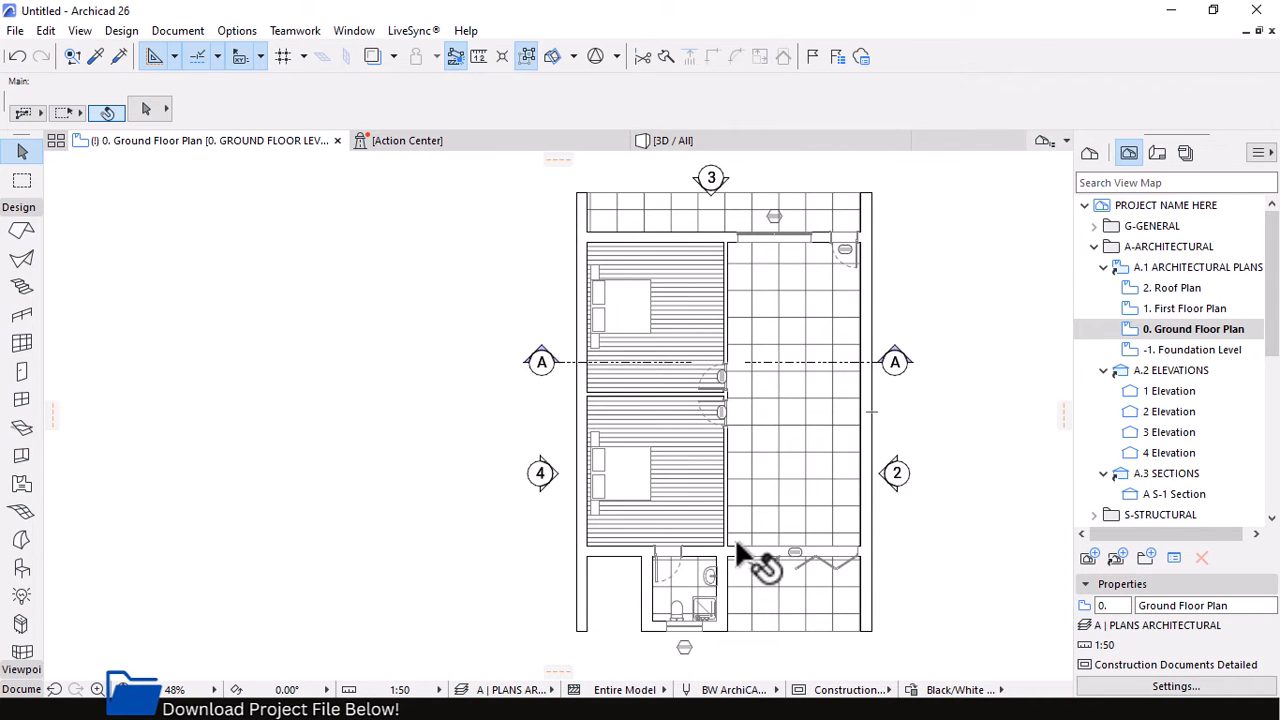
scroll(700, 586, "up", 1)
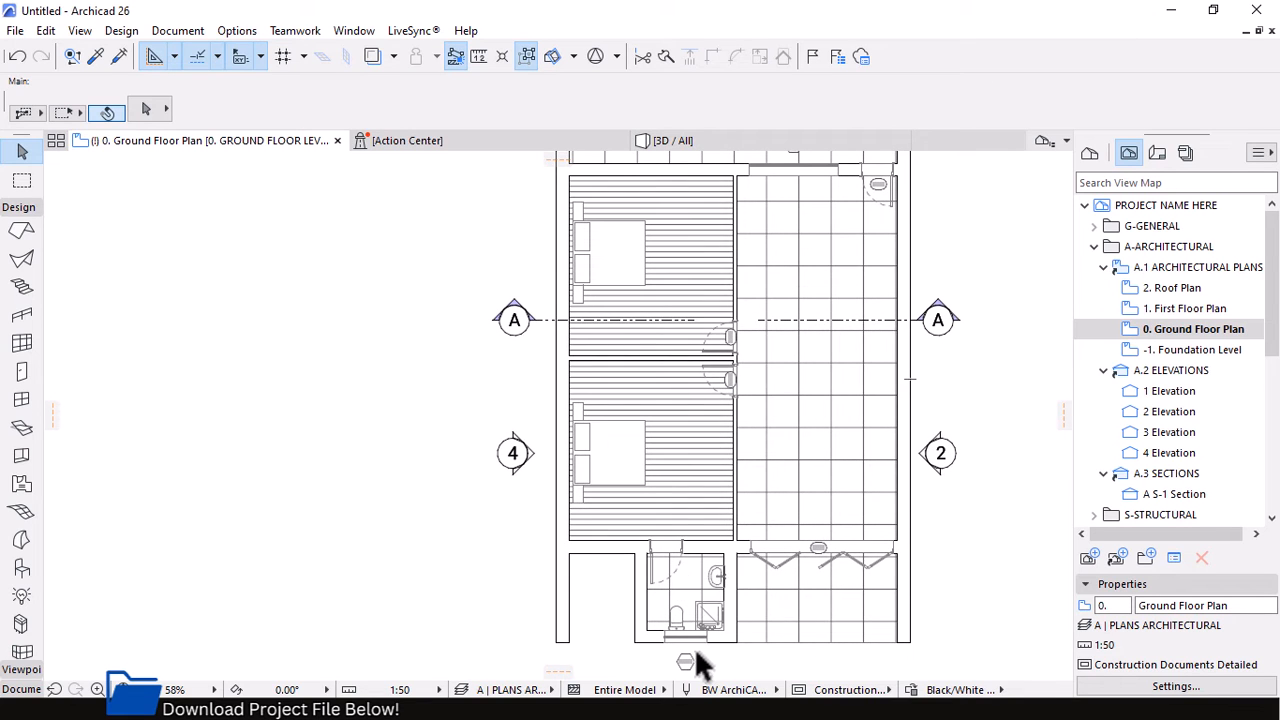
scroll(698, 653, "up", 5)
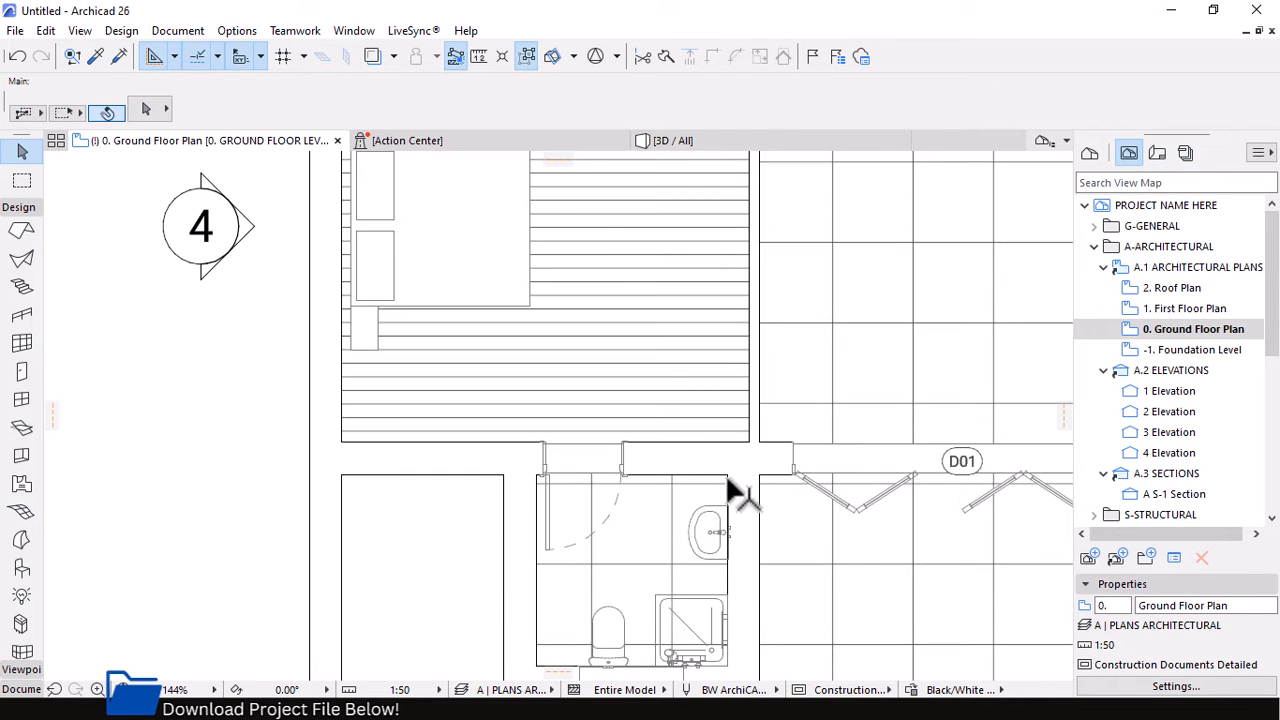
scroll(705, 440, "down", 7)
left_click(960, 690)
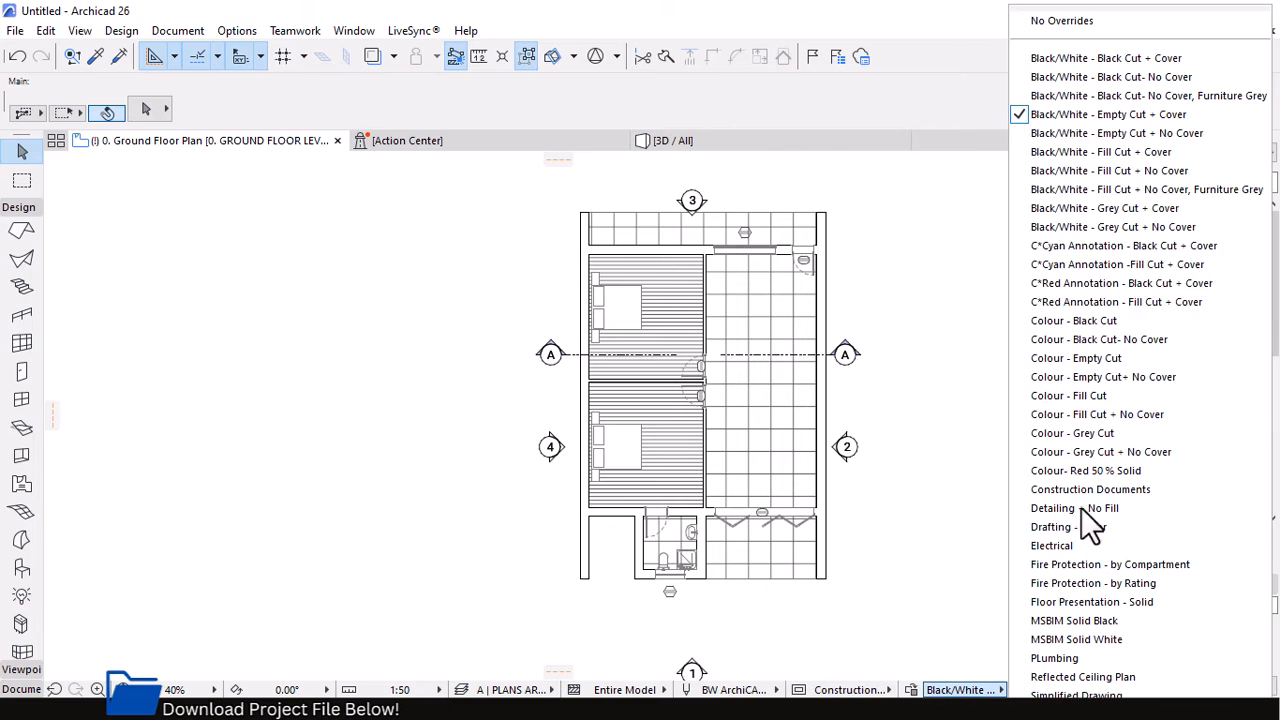
left_click(1133, 133)
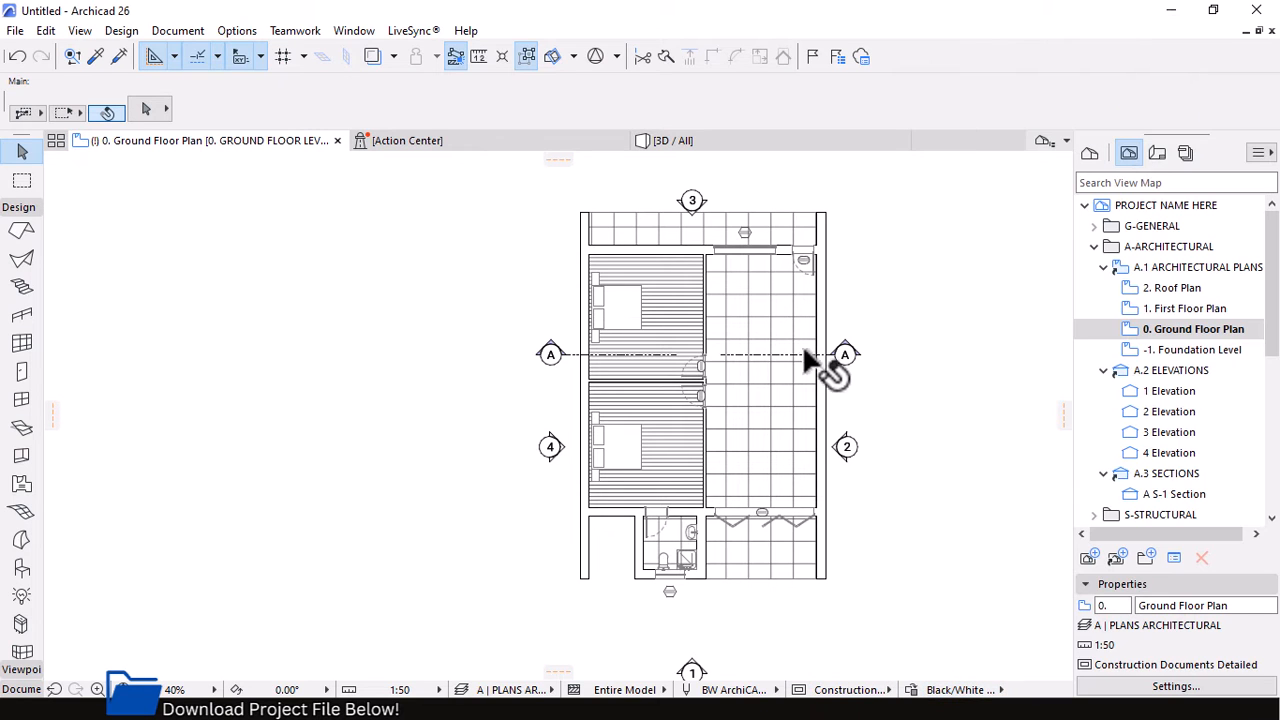
scroll(730, 355, "up", 1)
Try the Black/White - Fill Cut + No Cover graphic override combination and inspect the wall hatching and furniture lines
left_click(945, 684)
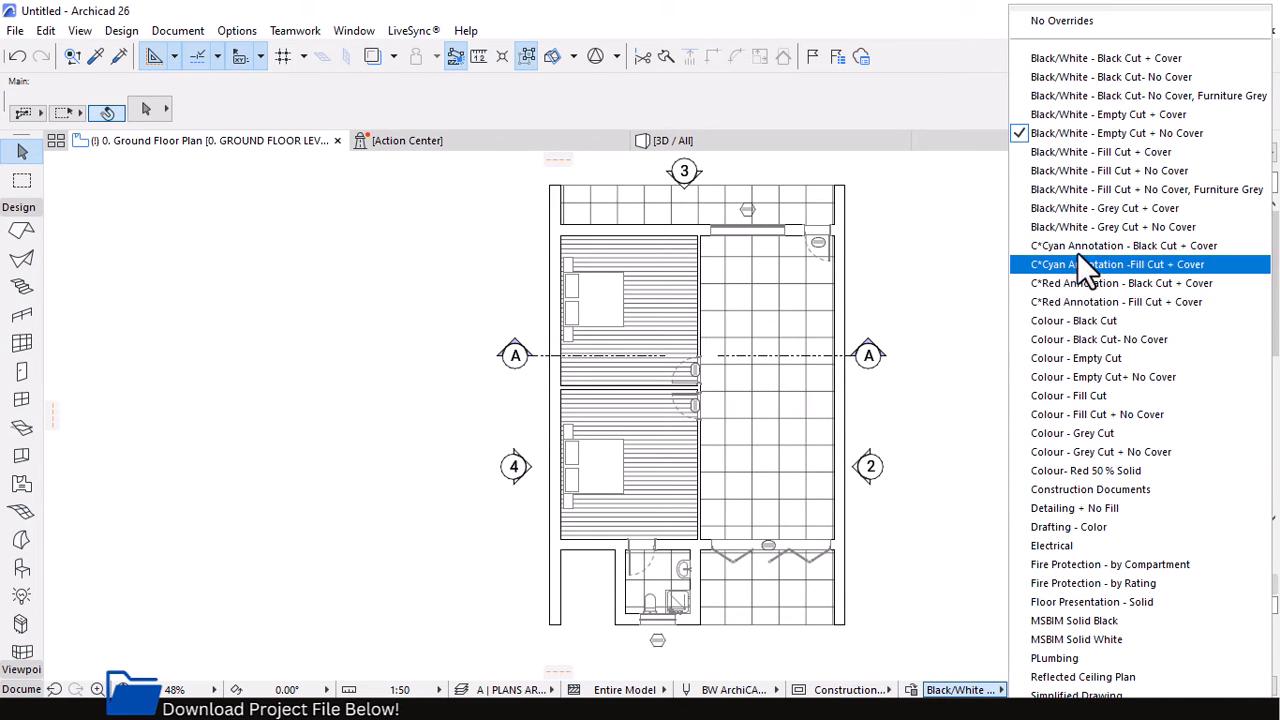
left_click(1092, 171)
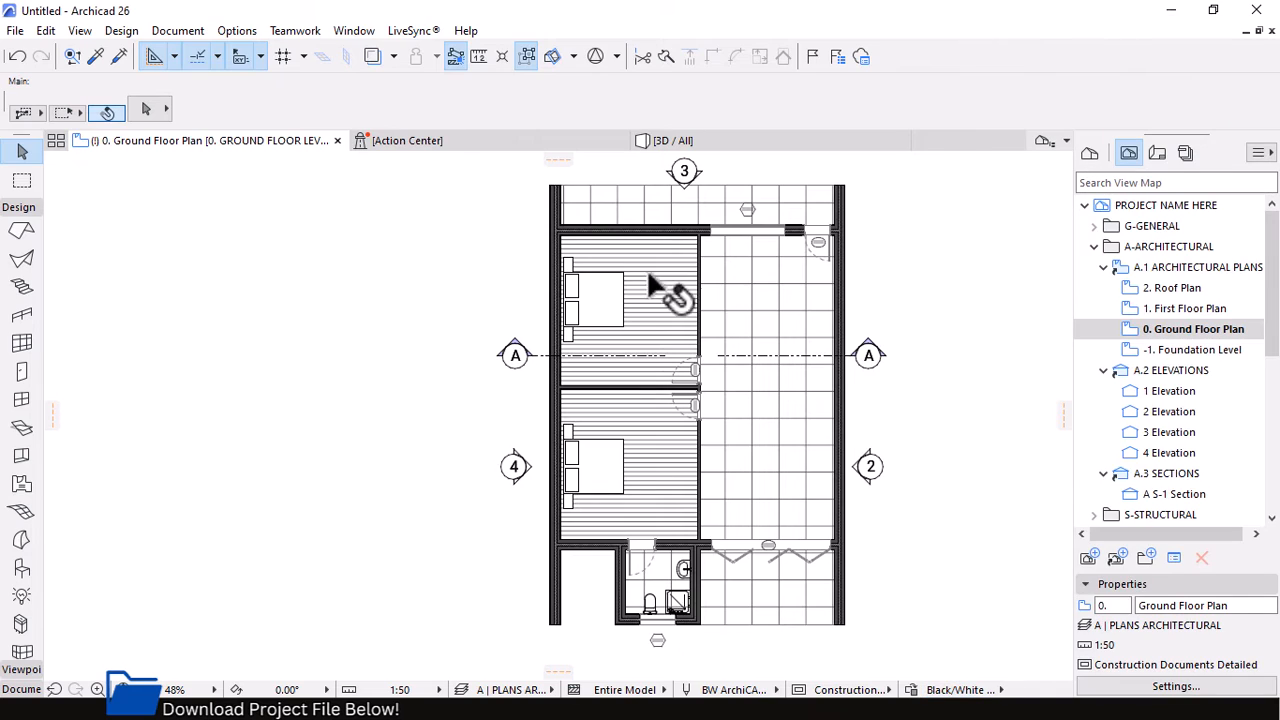
scroll(500, 430, "up", 7)
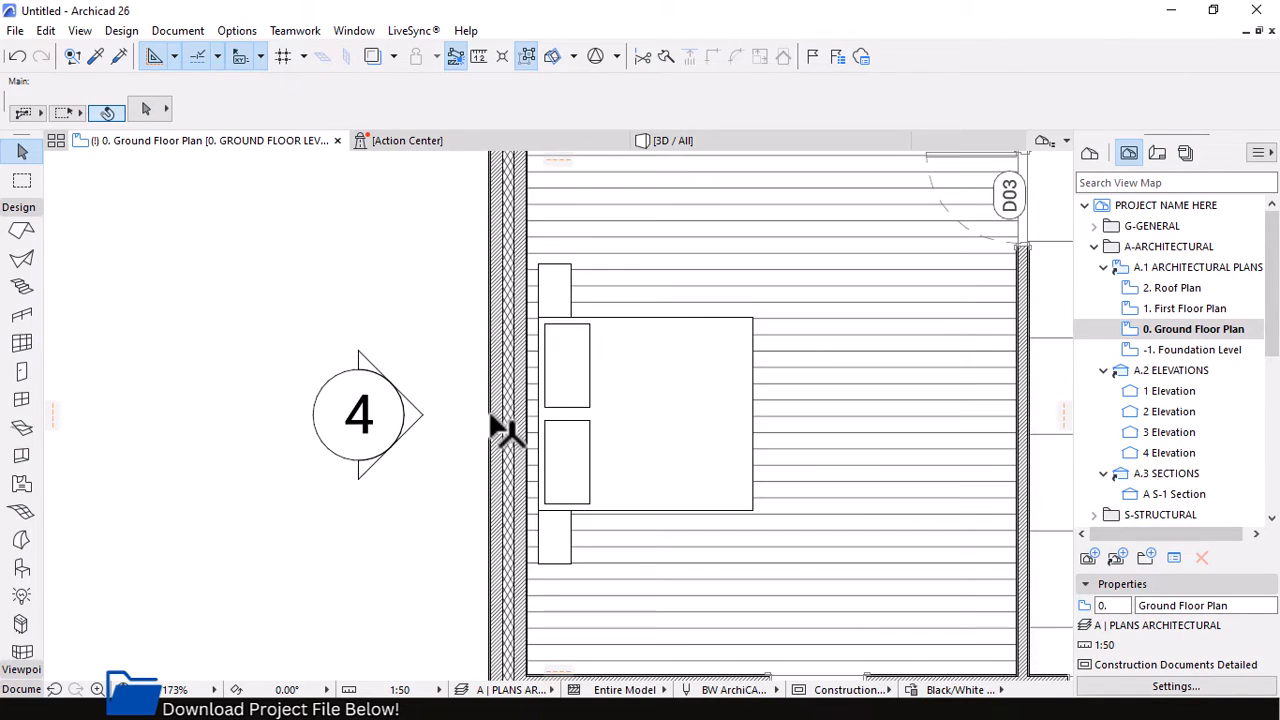
scroll(505, 430, "down", 5)
Set the plan's graphic override combination to Black/White - Fill Cut + No Cover, Furniture Grey and check the walls, openings and furniture
left_click(960, 689)
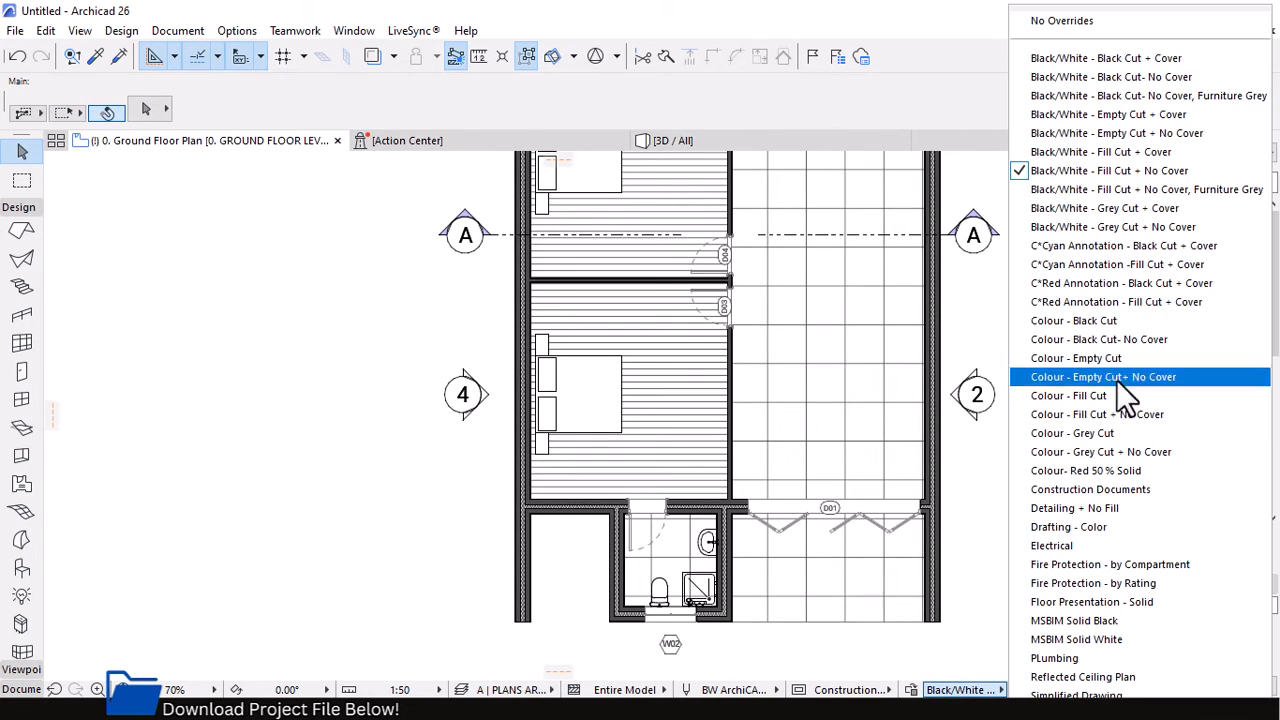
left_click(1208, 192)
scroll(727, 432, "up", 3)
scroll(678, 434, "down", 6)
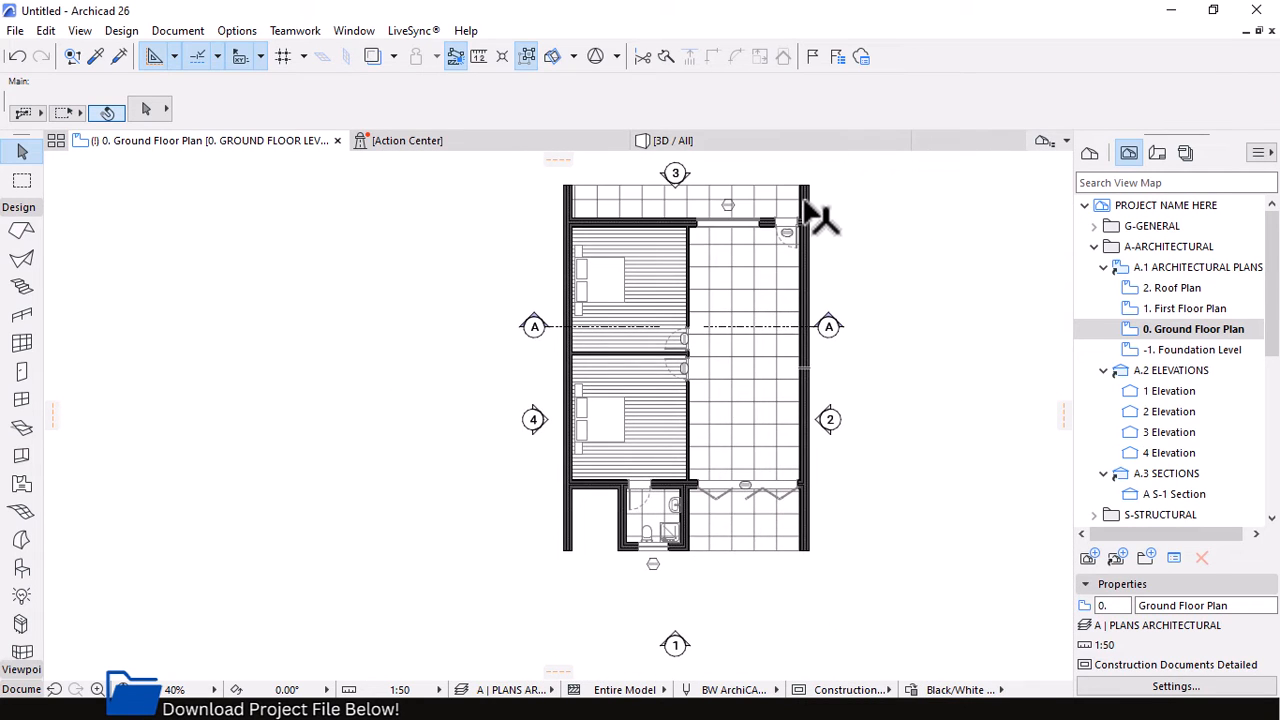
scroll(804, 202, "up", 1)
scroll(812, 215, "up", 3)
scroll(625, 433, "down", 3)
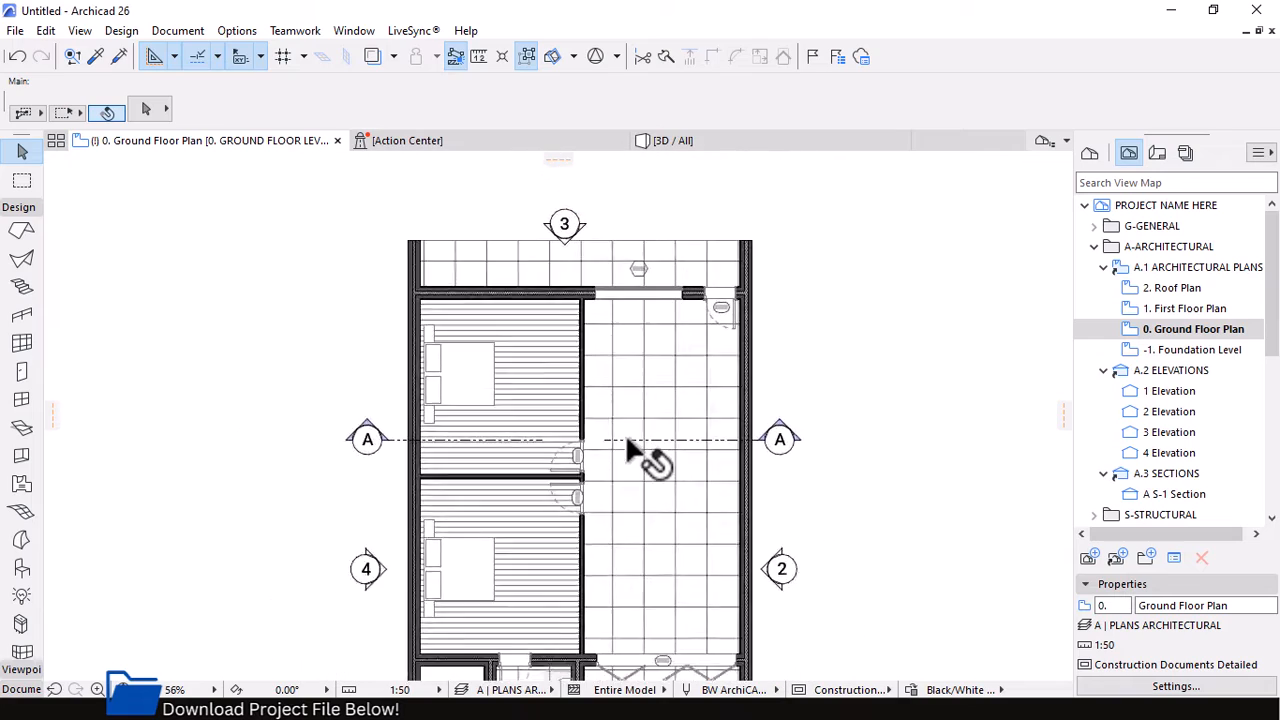
scroll(640, 322, "up", 3)
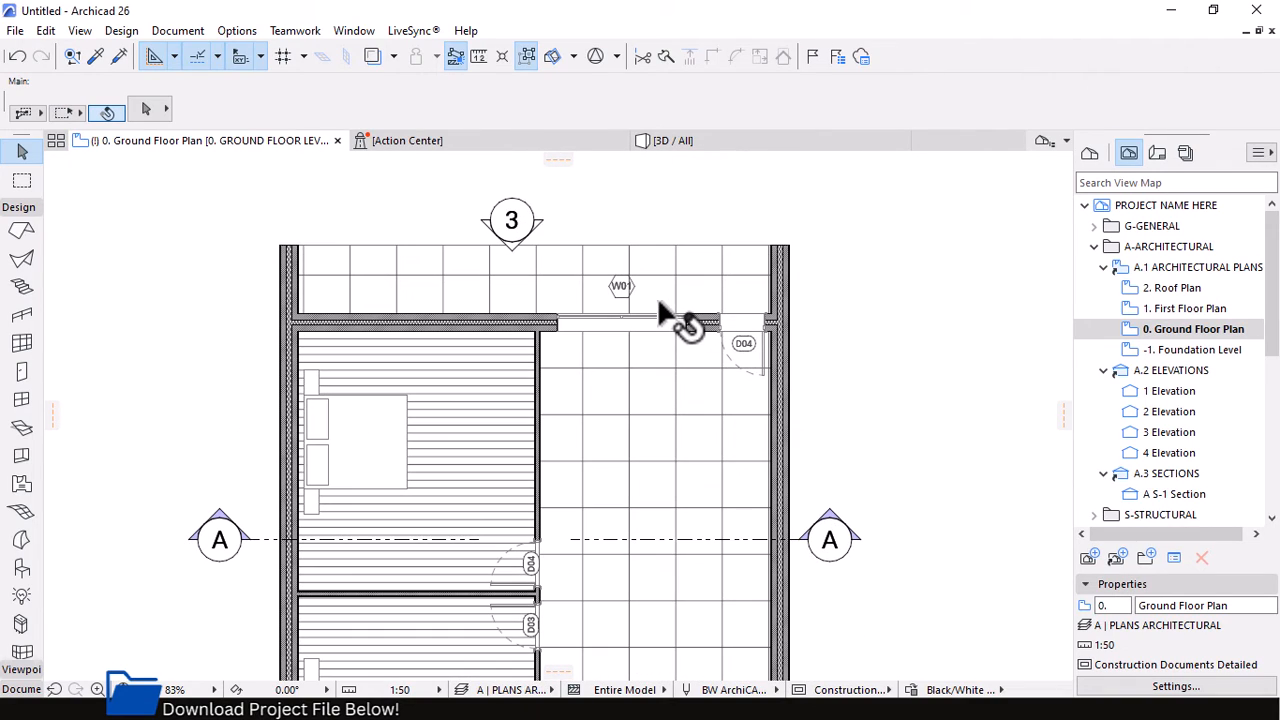
scroll(727, 260, "up", 5)
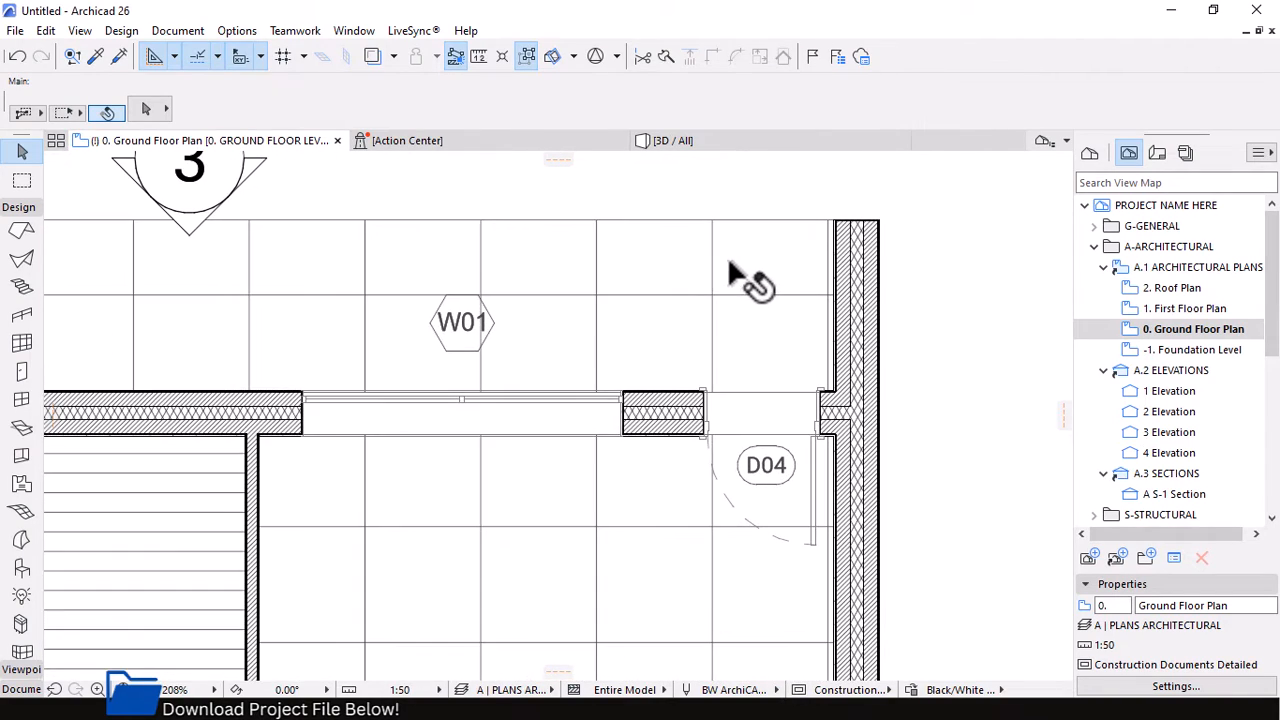
scroll(820, 300, "down", 5)
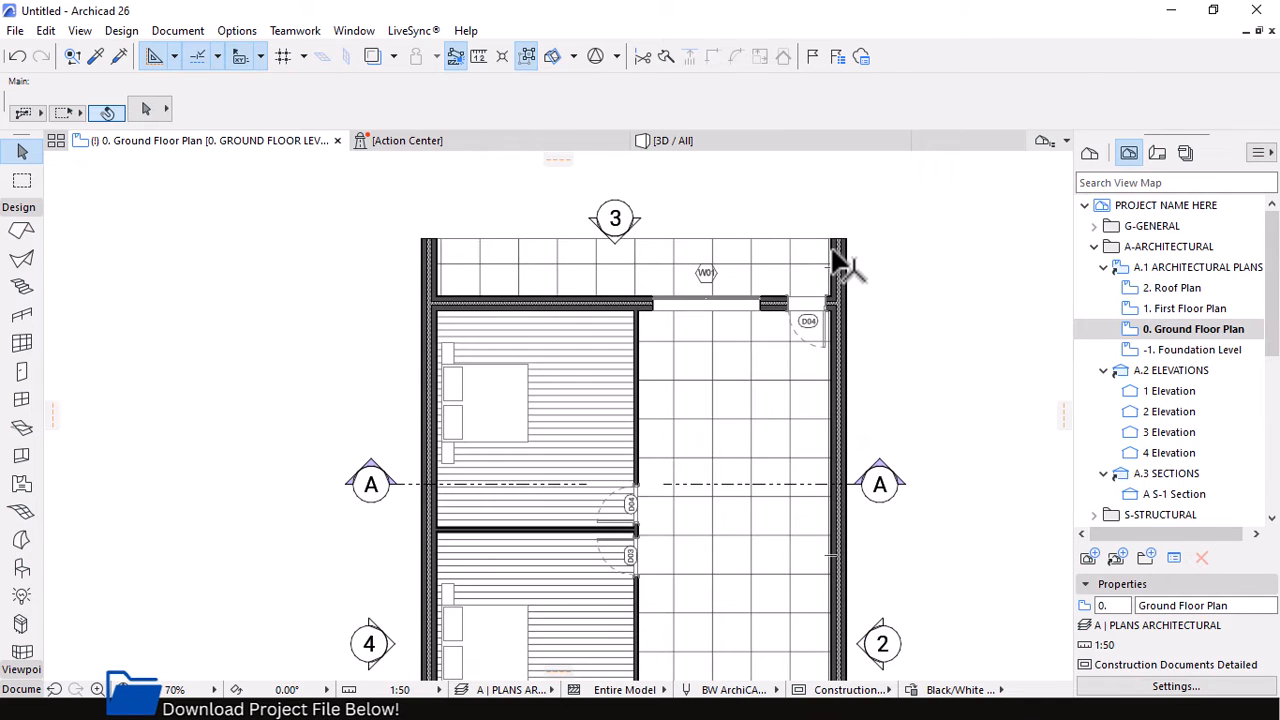
Review the list of graphic override combinations and the rules of the current one, then close the dialog without changes
left_click(911, 690)
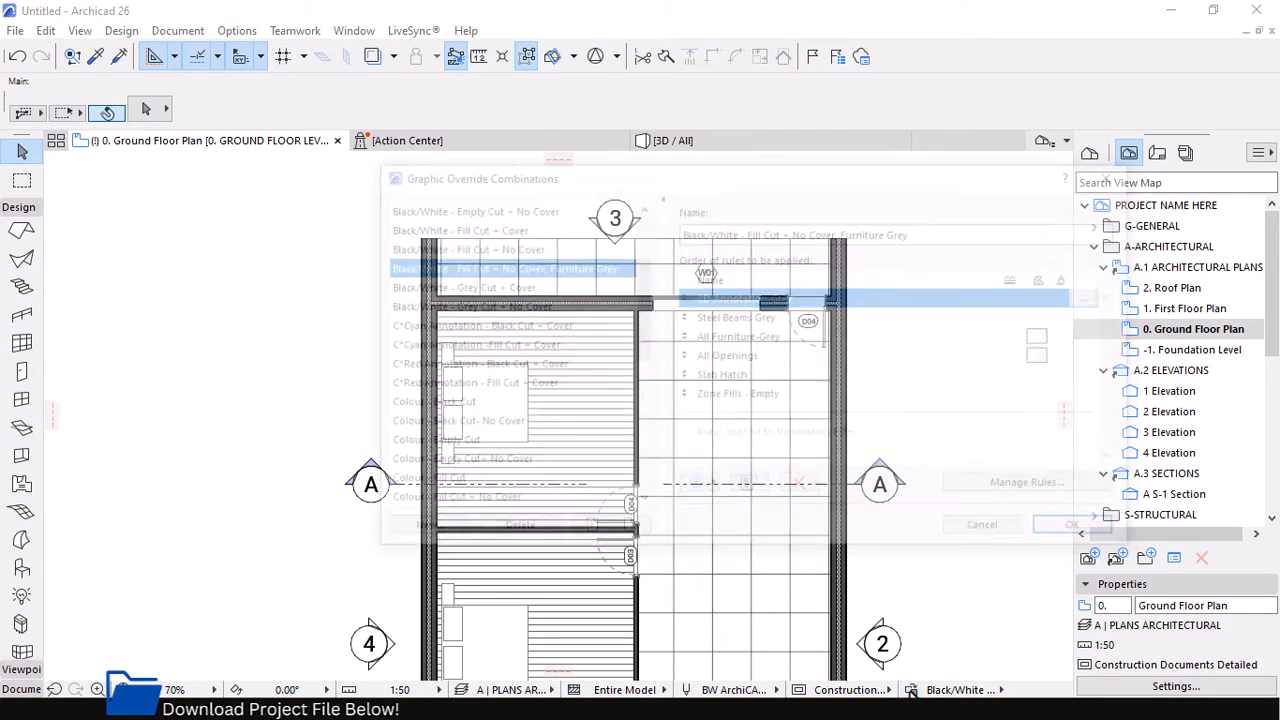
left_click_drag(727, 552, 712, 700)
left_click_drag(750, 179, 752, 76)
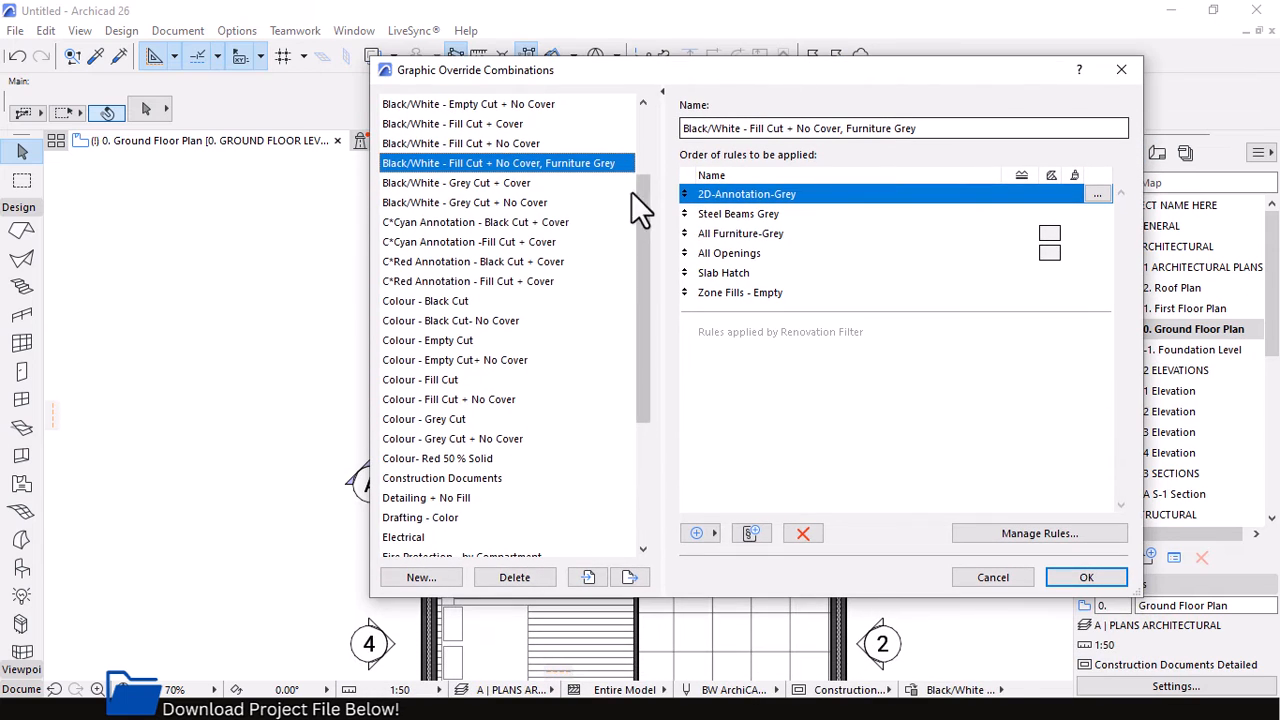
left_click_drag(641, 230, 640, 161)
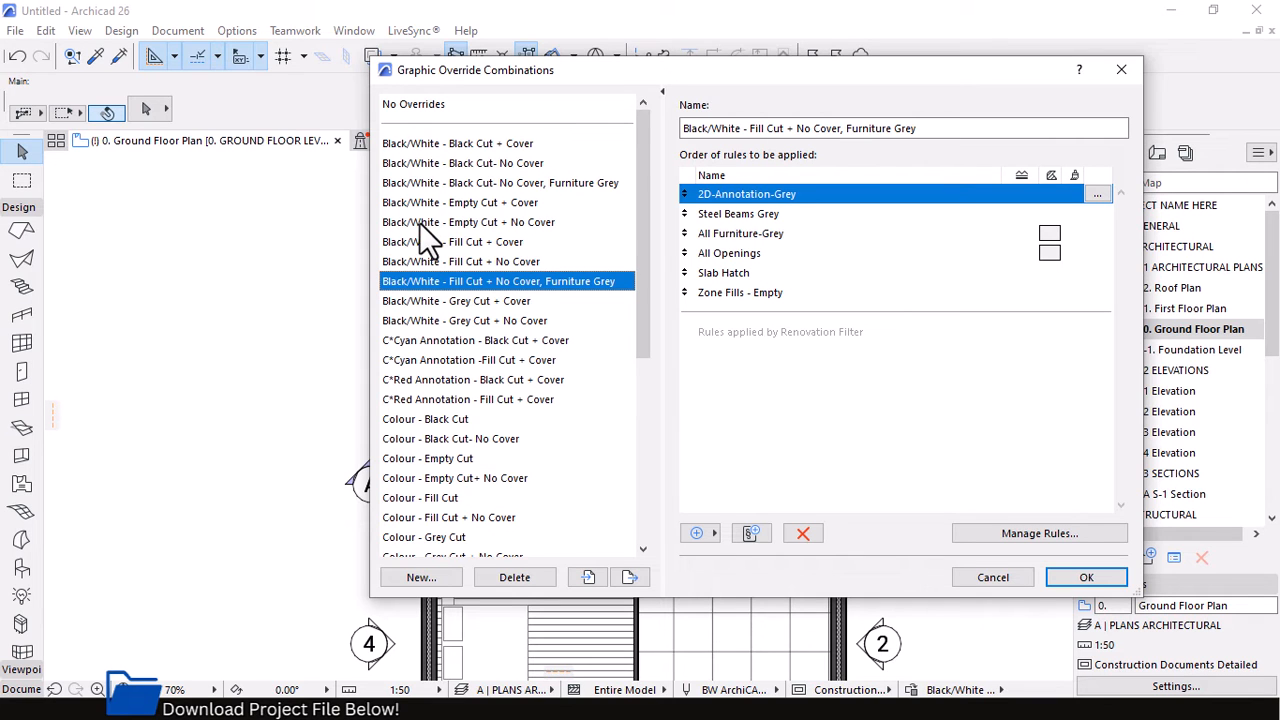
mouse_move(640, 126)
left_mouse_down()
mouse_move(641, 300)
mouse_move(645, 119)
left_mouse_up()
left_click(1120, 70)
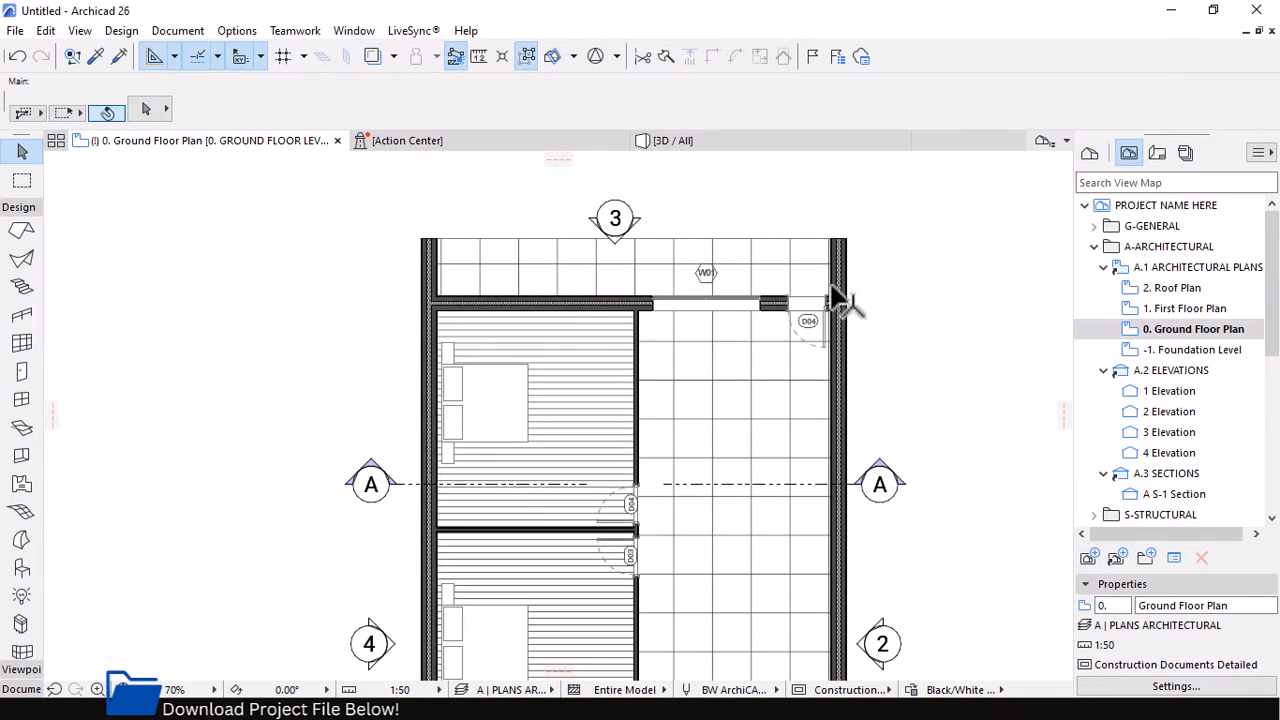
Inspect the element information of the bedrooms' partition wall and the tiled living area's floor slab
scroll(685, 350, "down", 3)
scroll(777, 386, "up", 3)
mouse_move(636, 358)
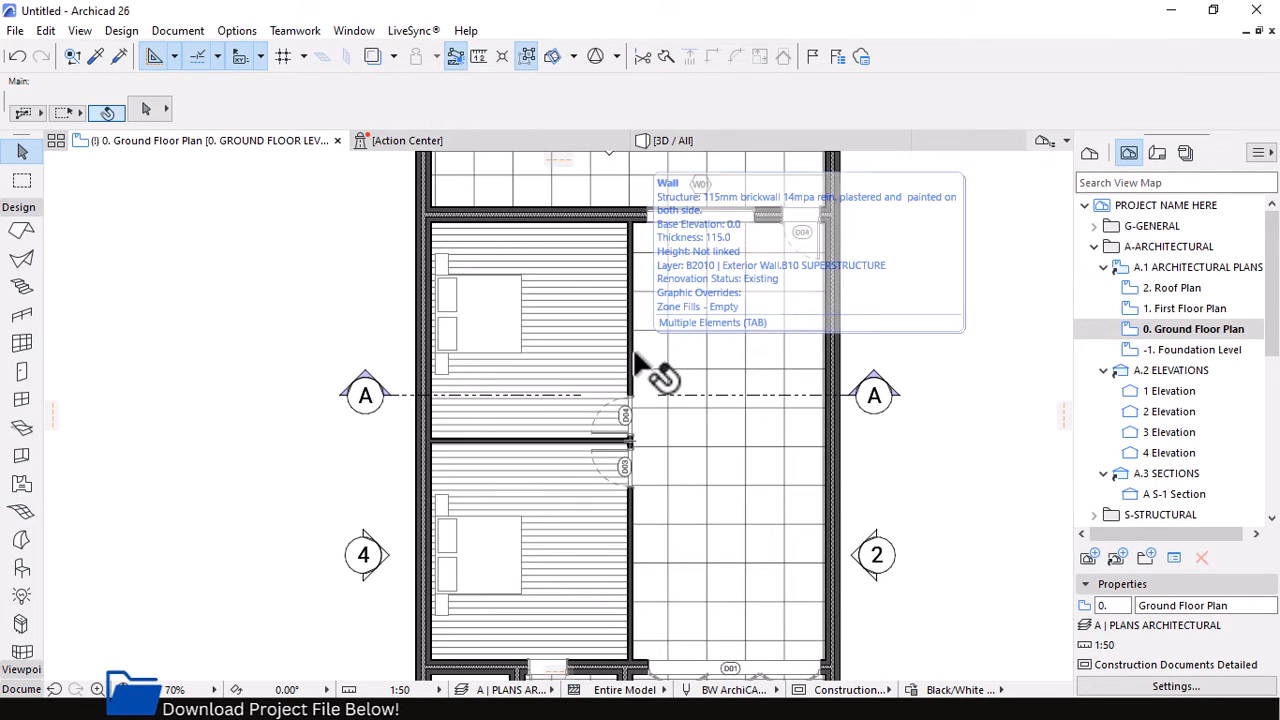
scroll(646, 371, "up", 1)
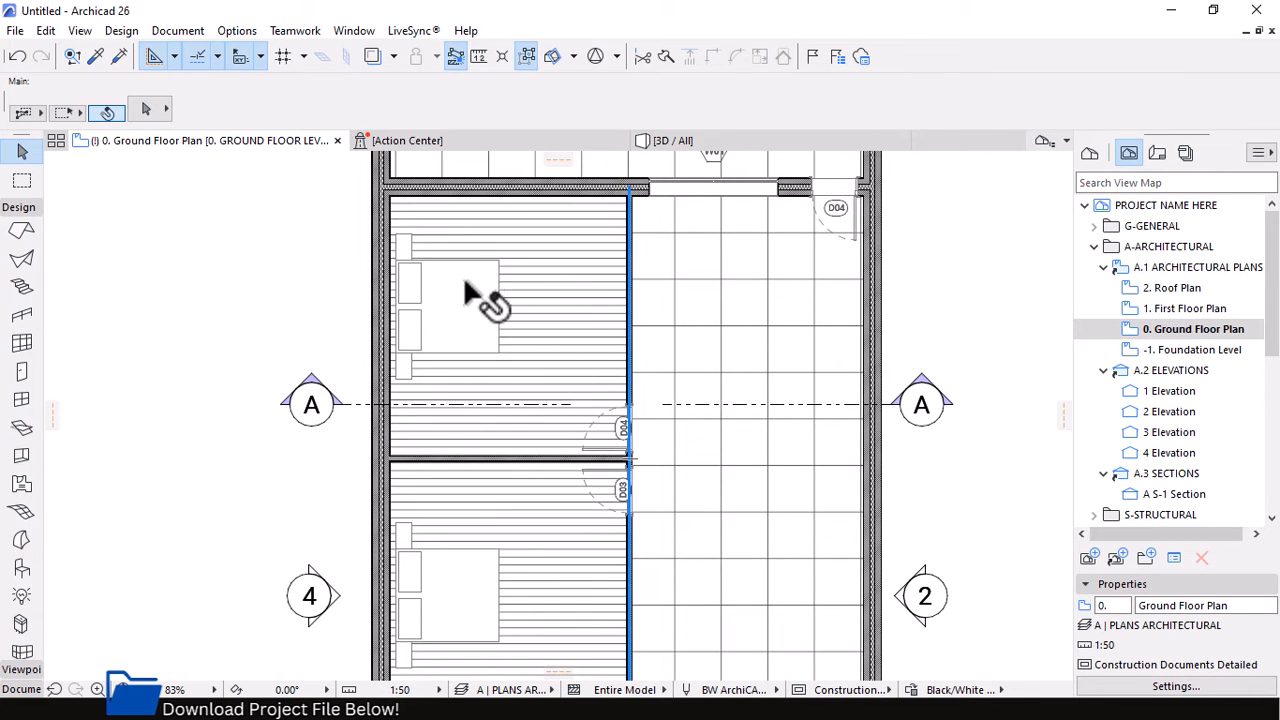
mouse_move(660, 286)
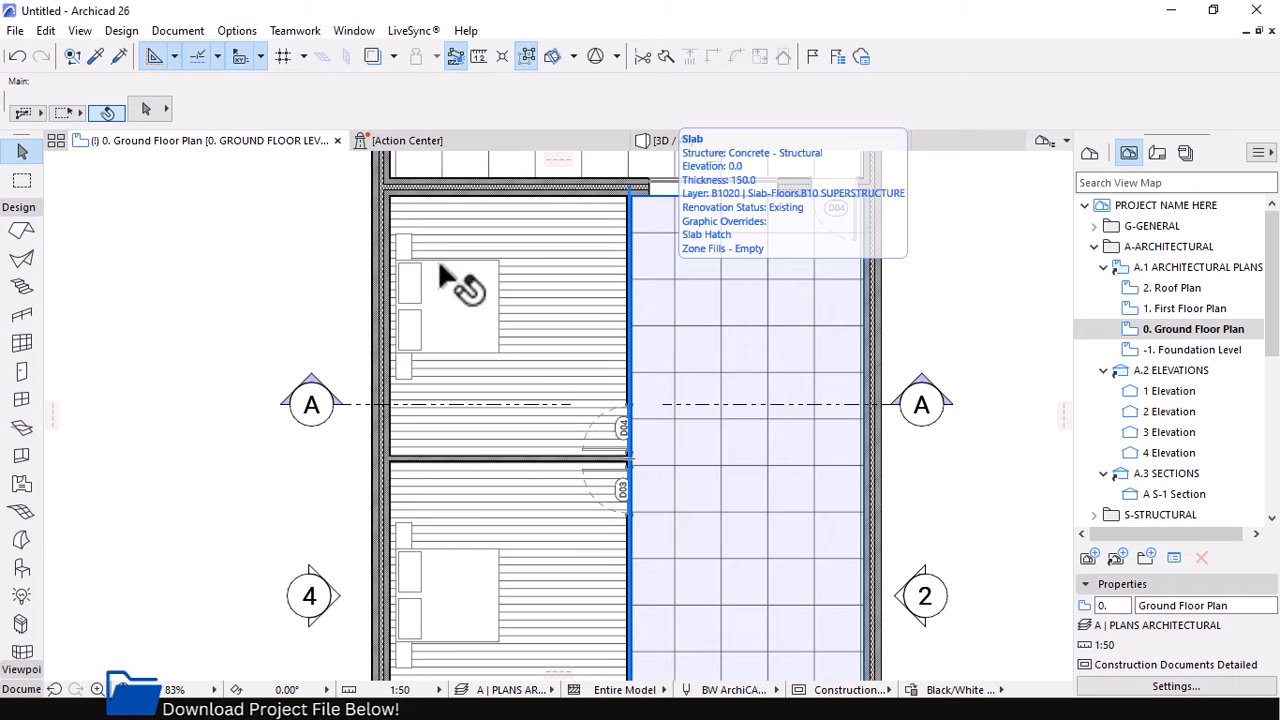
Examine the sample room tags placed beside the plan, briefly selecting all of them and deselecting them again
scroll(425, 345, "down", 6)
scroll(706, 357, "up", 10)
scroll(766, 360, "up", 1)
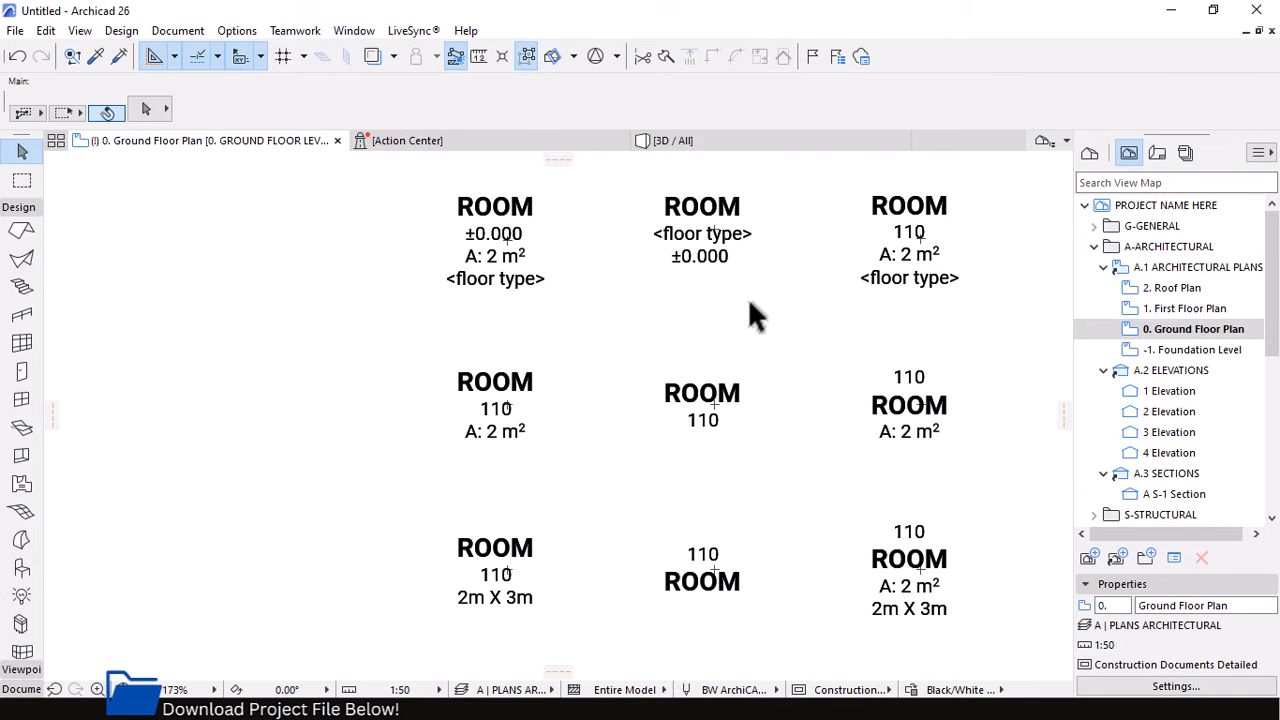
scroll(750, 298, "down", 5)
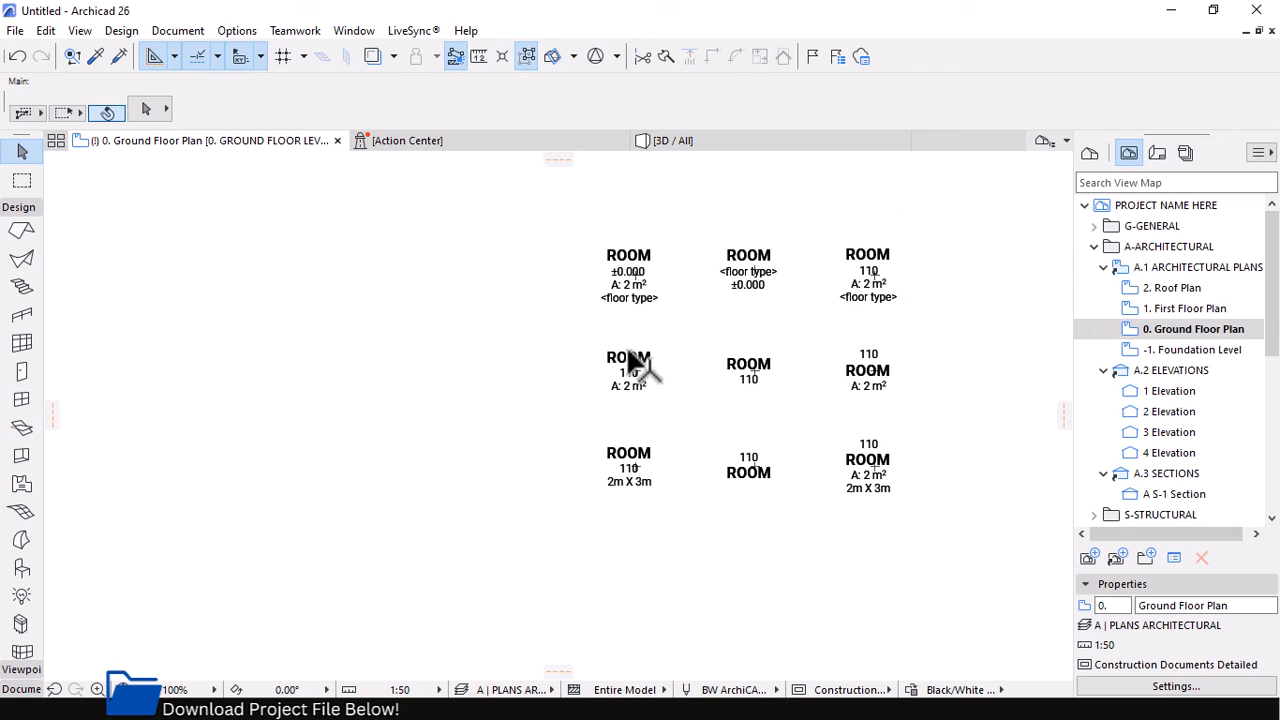
scroll(896, 298, "down", 5)
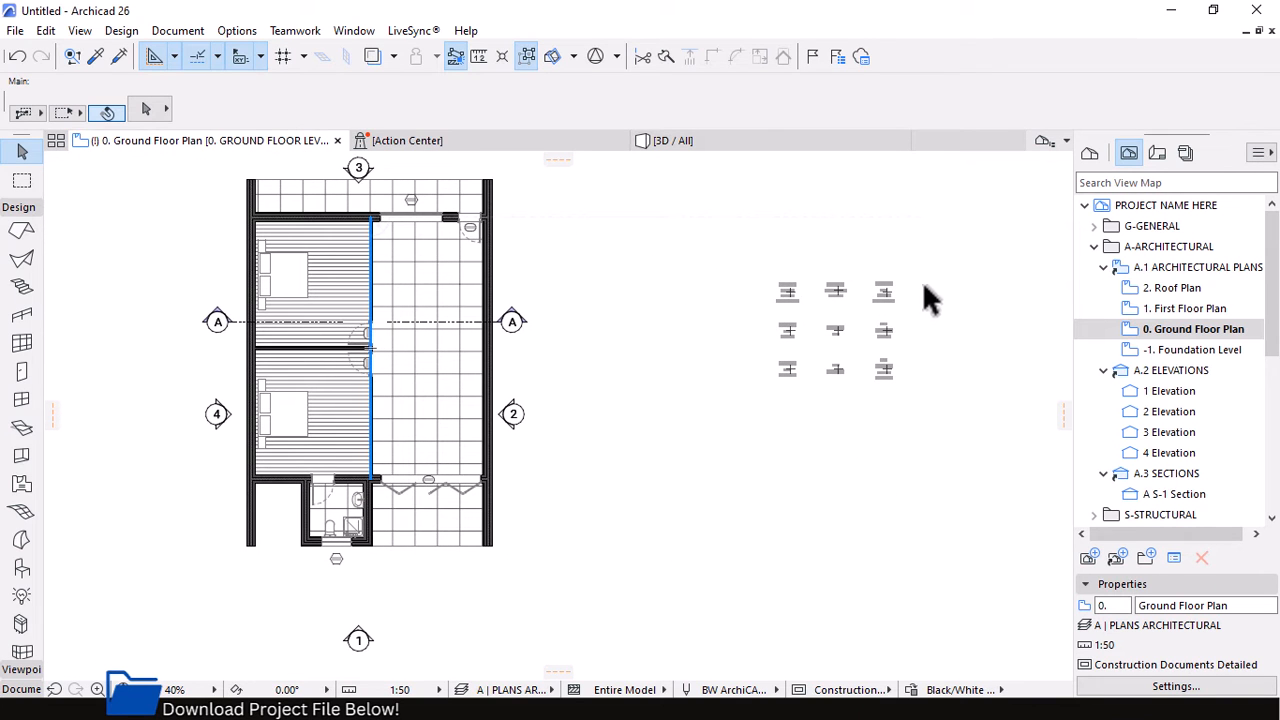
left_click_drag(936, 258, 709, 457)
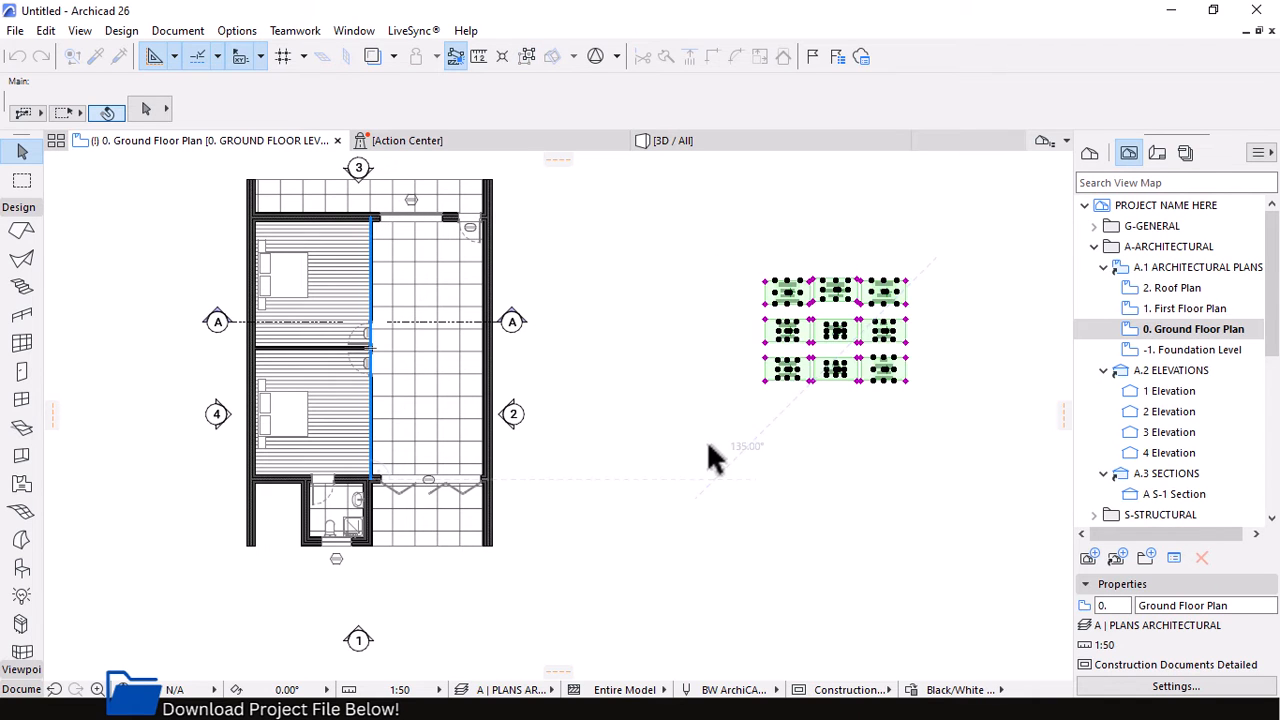
left_click(716, 362)
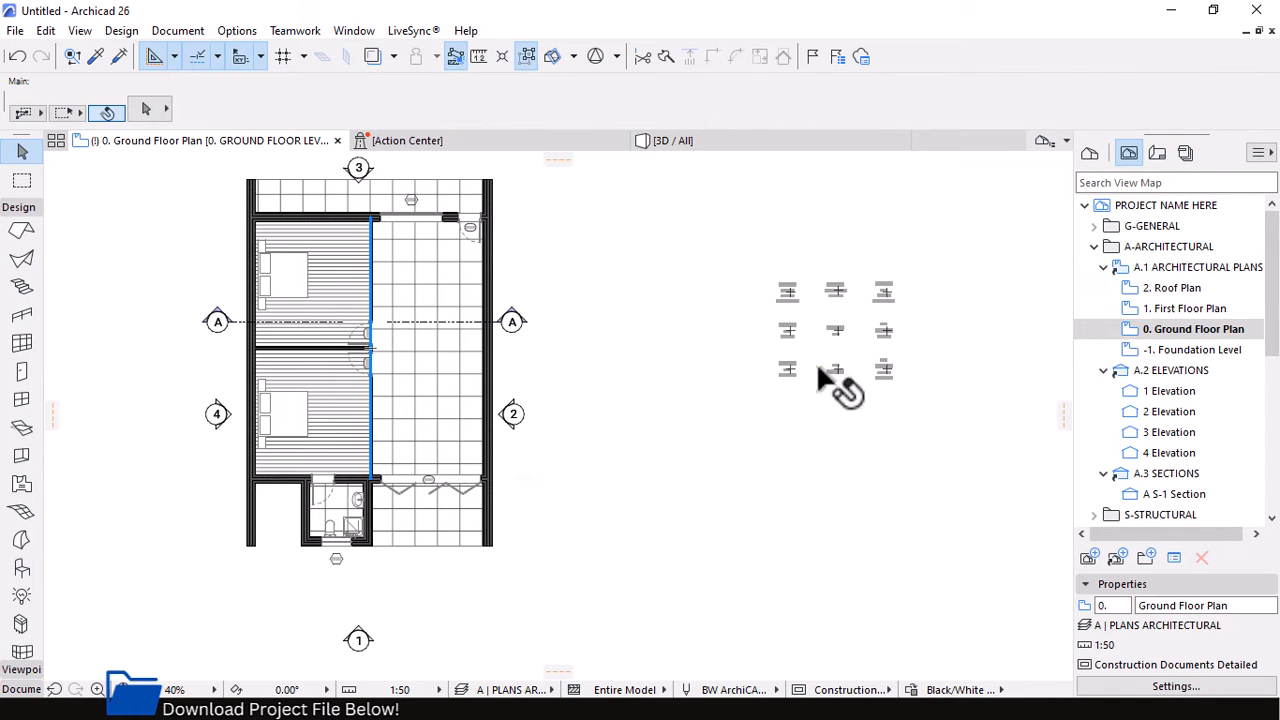
Apply the Number, Name, Area zone favorite from ROOM TAGS to the upper-left sample room tag, then deselect it
left_click(789, 294)
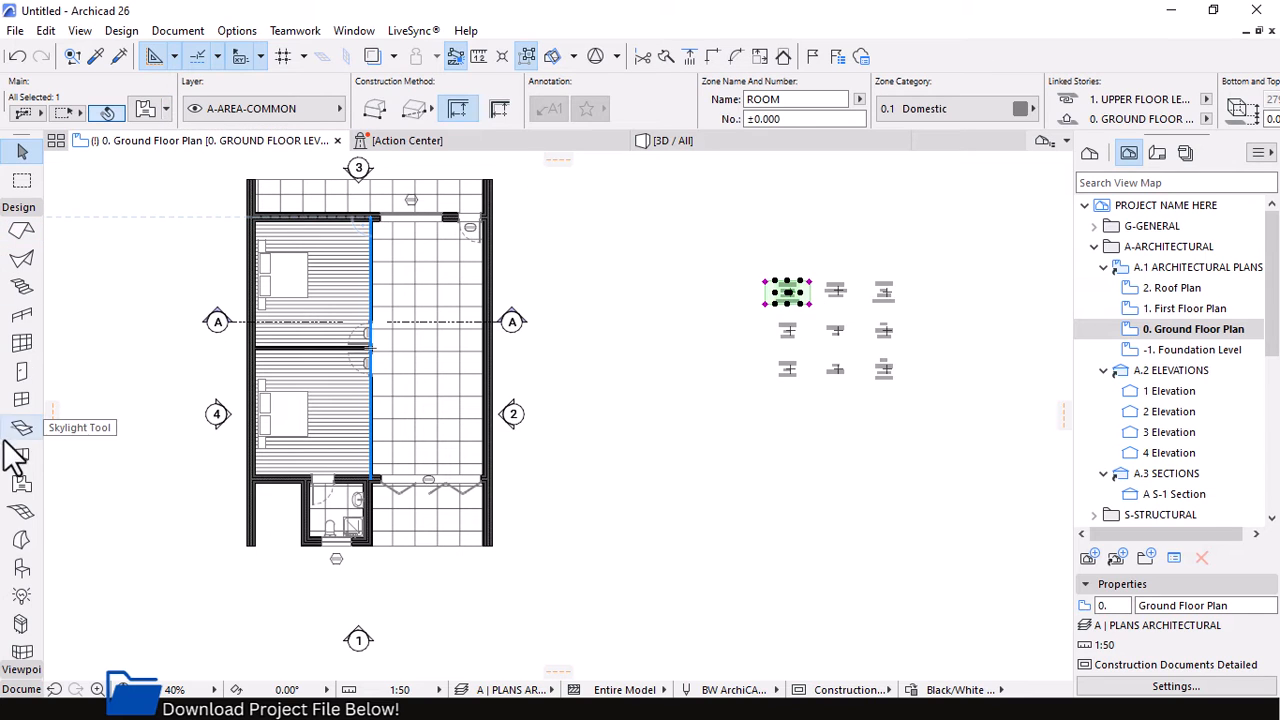
left_click(20, 487)
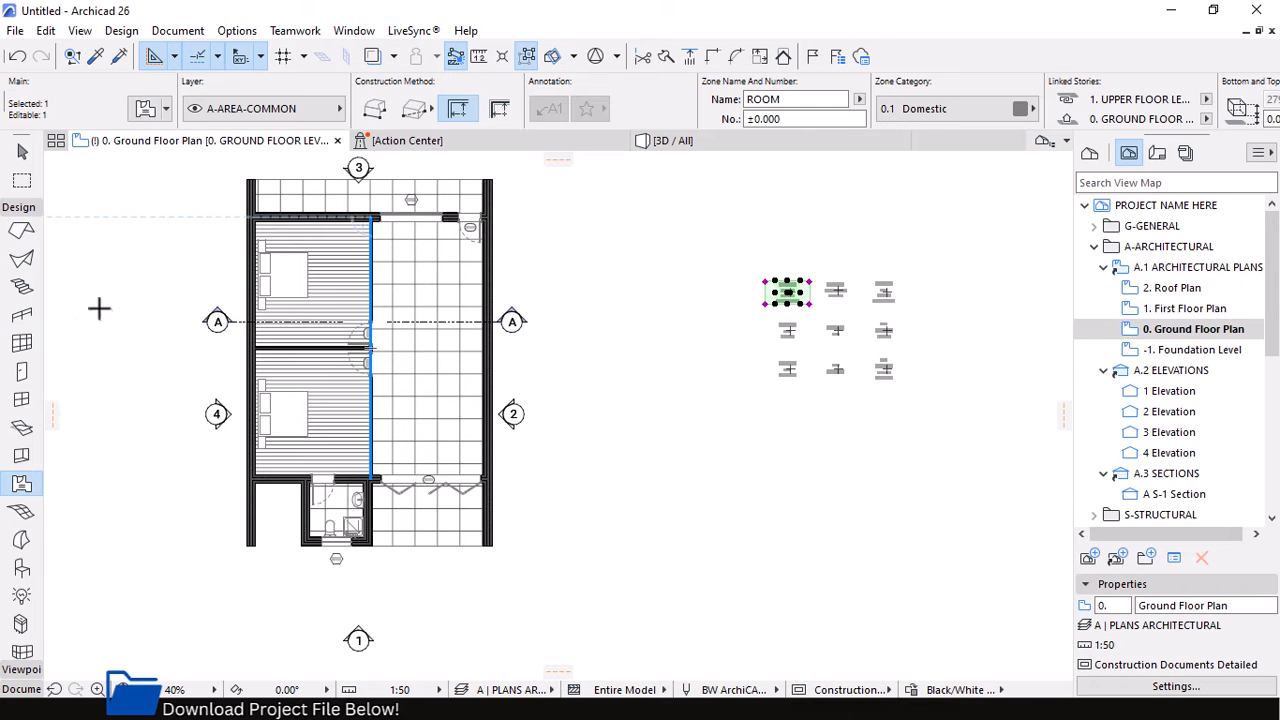
left_click(167, 108)
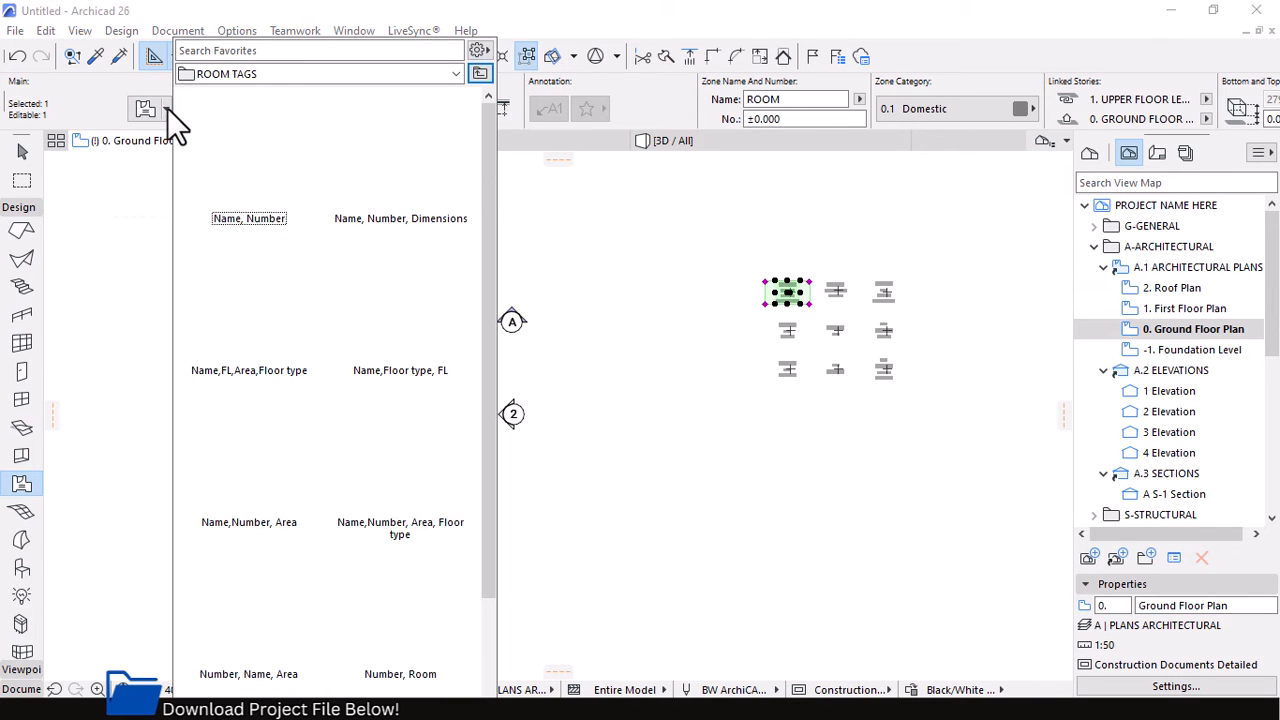
mouse_move(482, 102)
left_mouse_down()
mouse_move(492, 330)
mouse_move(491, 111)
left_mouse_up()
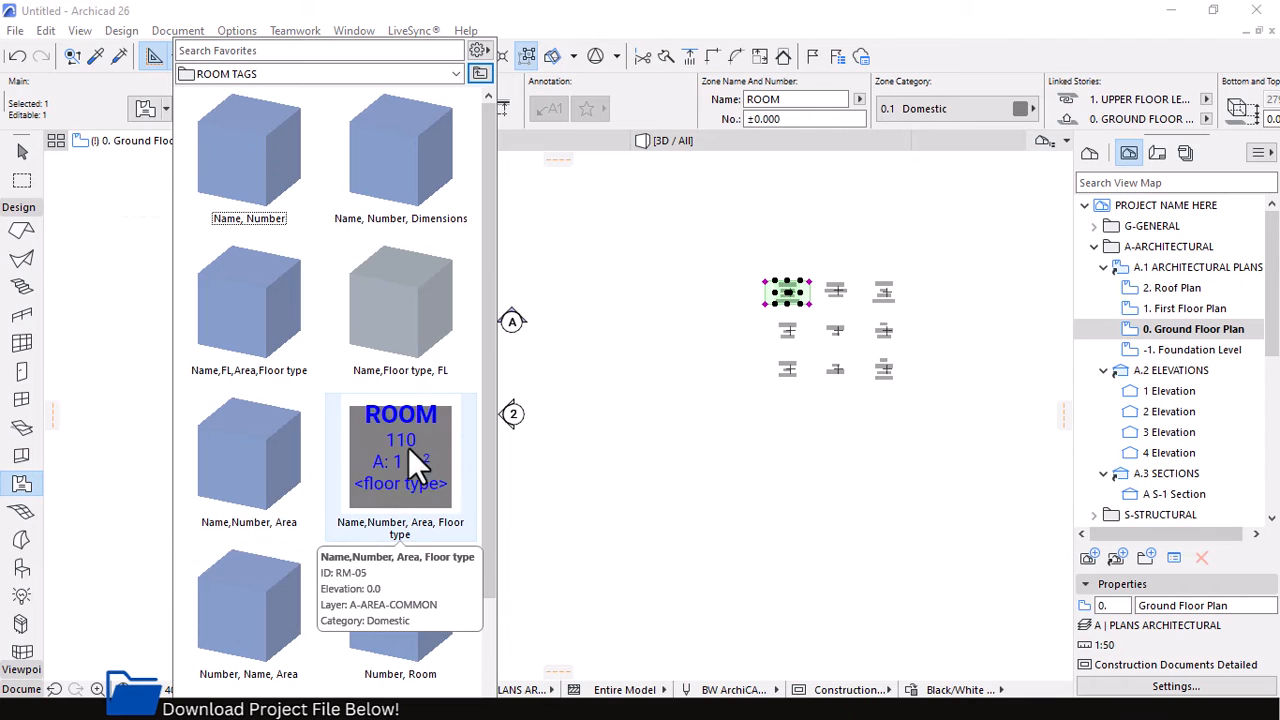
double_click(258, 616)
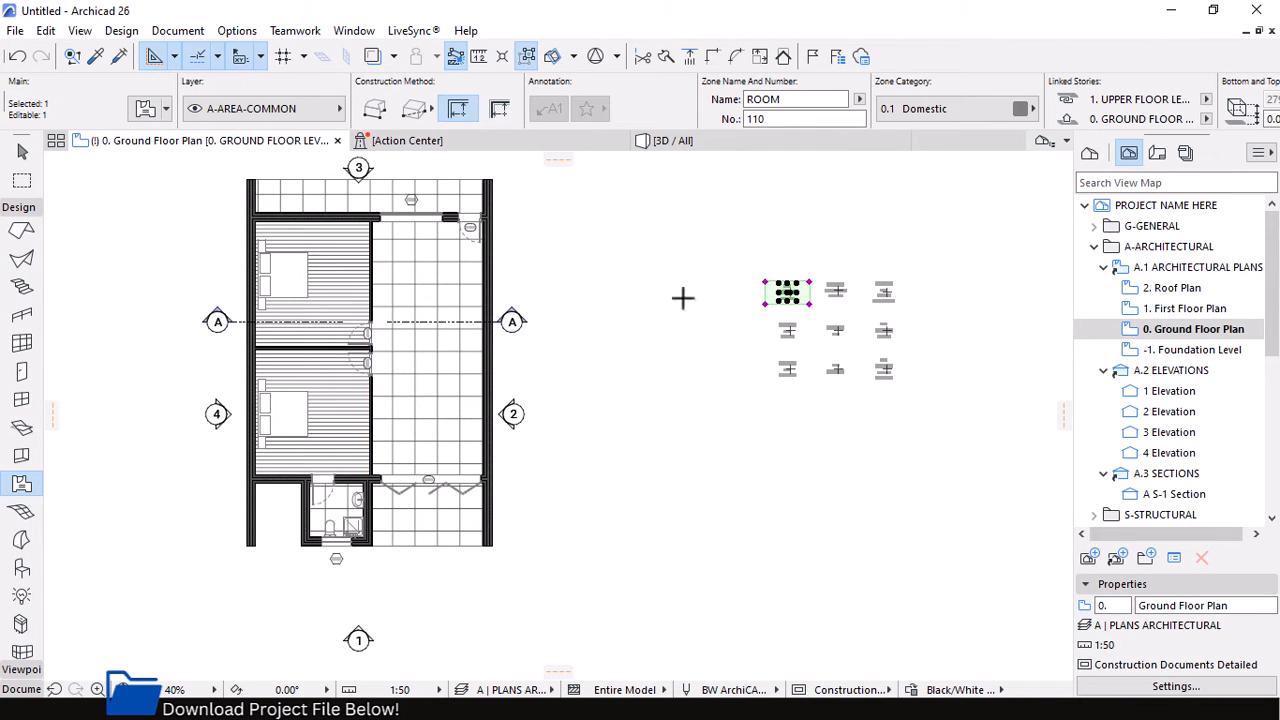
scroll(702, 346, "up", 4)
key("Escape")
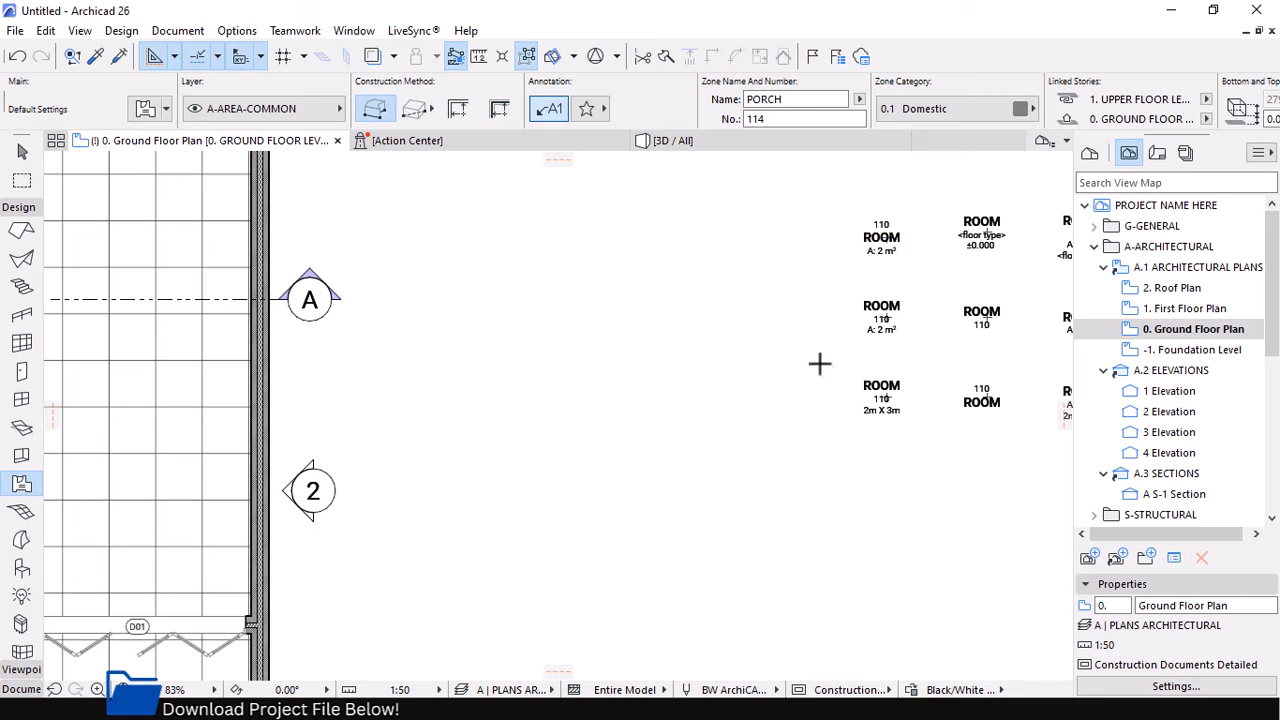
scroll(830, 370, "down", 4)
scroll(303, 239, "up", 2)
scroll(303, 239, "up", 2)
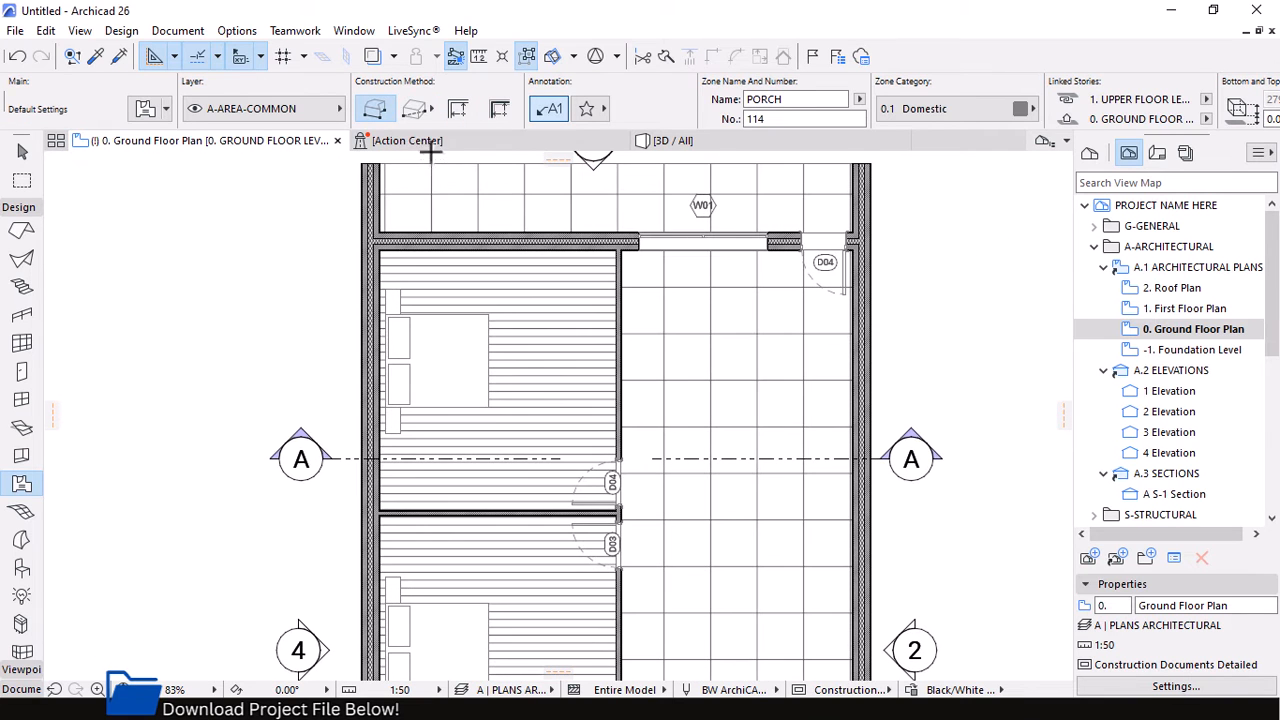
Place zone PORCH 114 in the upper bedroom using the Inner Edge construction method
left_click(458, 108)
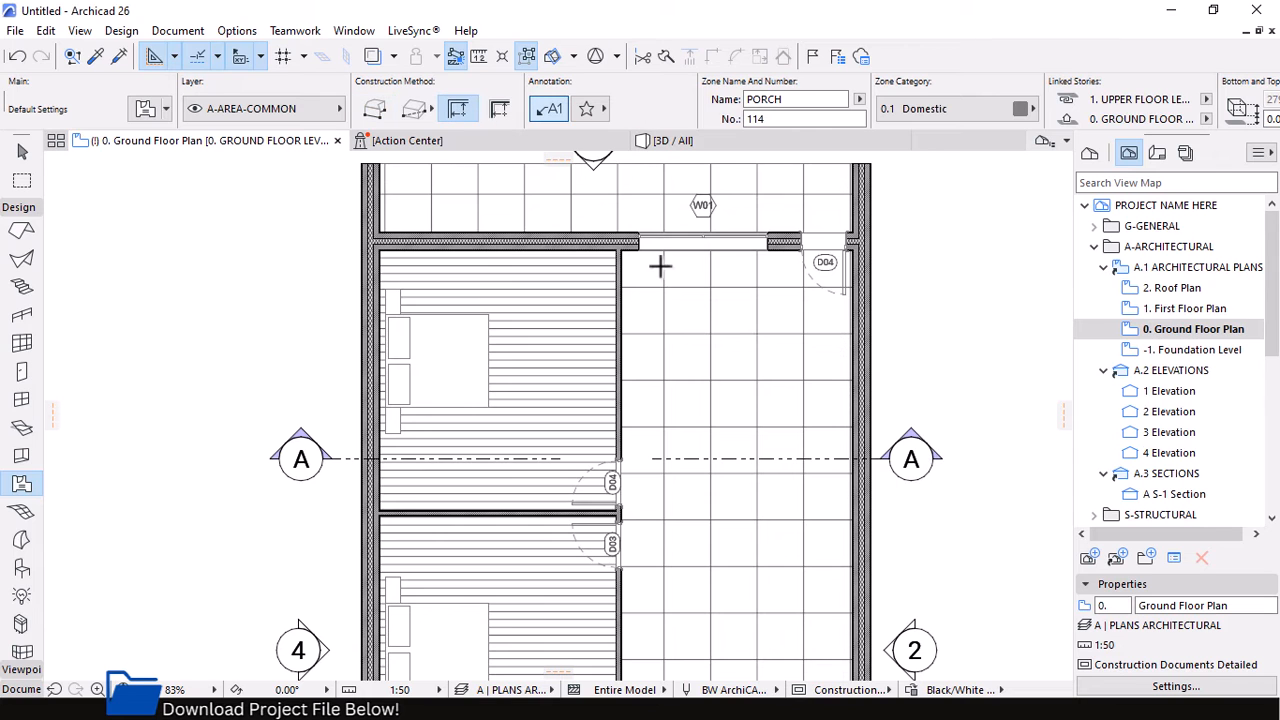
scroll(662, 272, "down", 2)
scroll(549, 360, "up", 1)
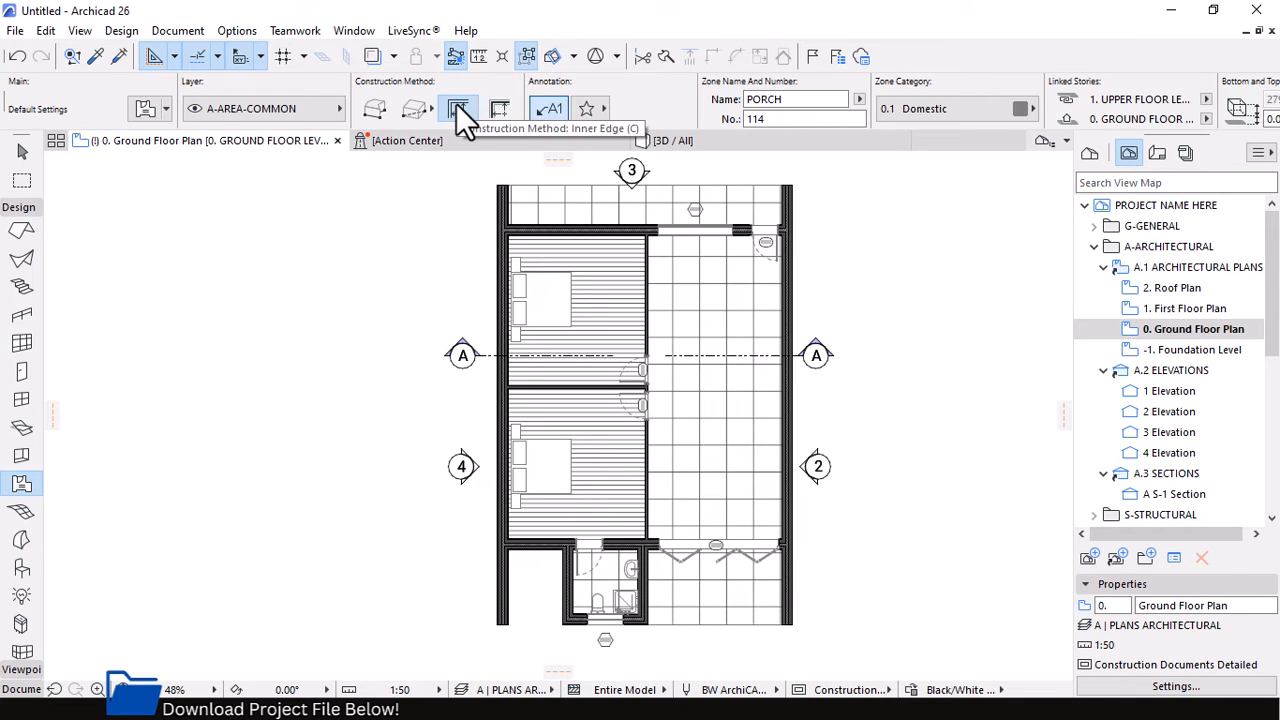
scroll(525, 276, "up", 5)
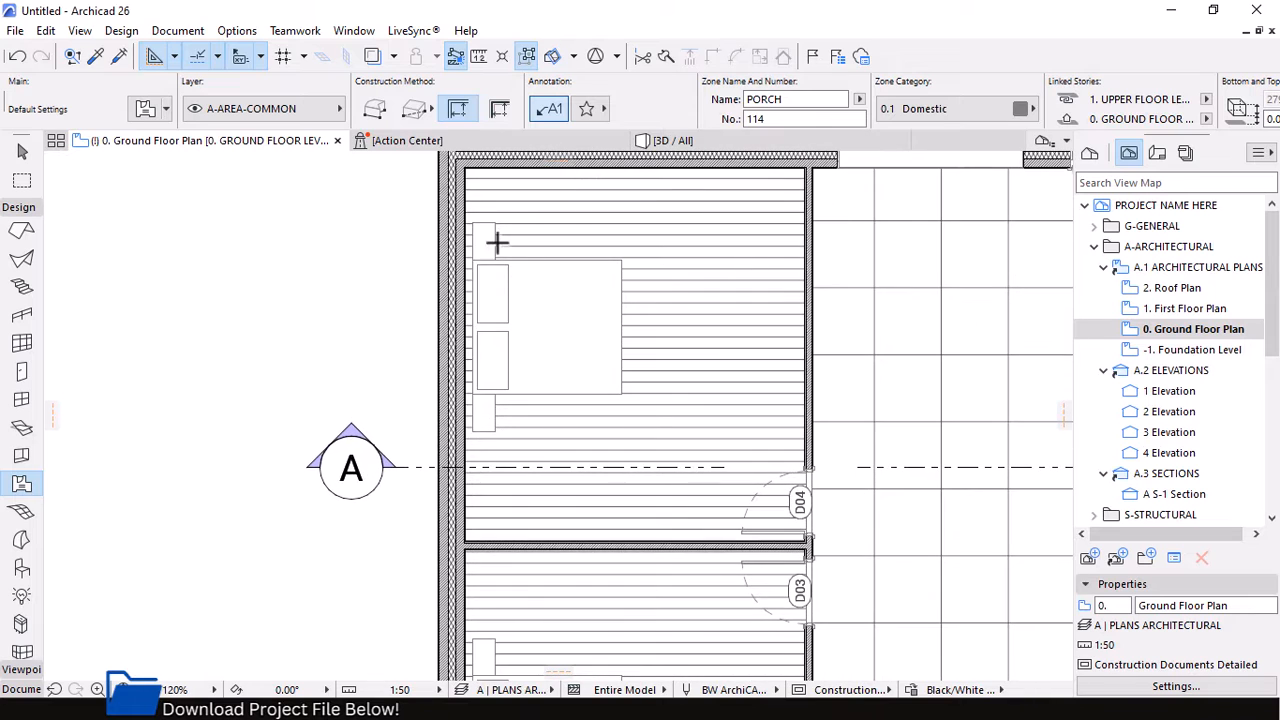
scroll(581, 430, "down", 4)
scroll(547, 205, "up", 4)
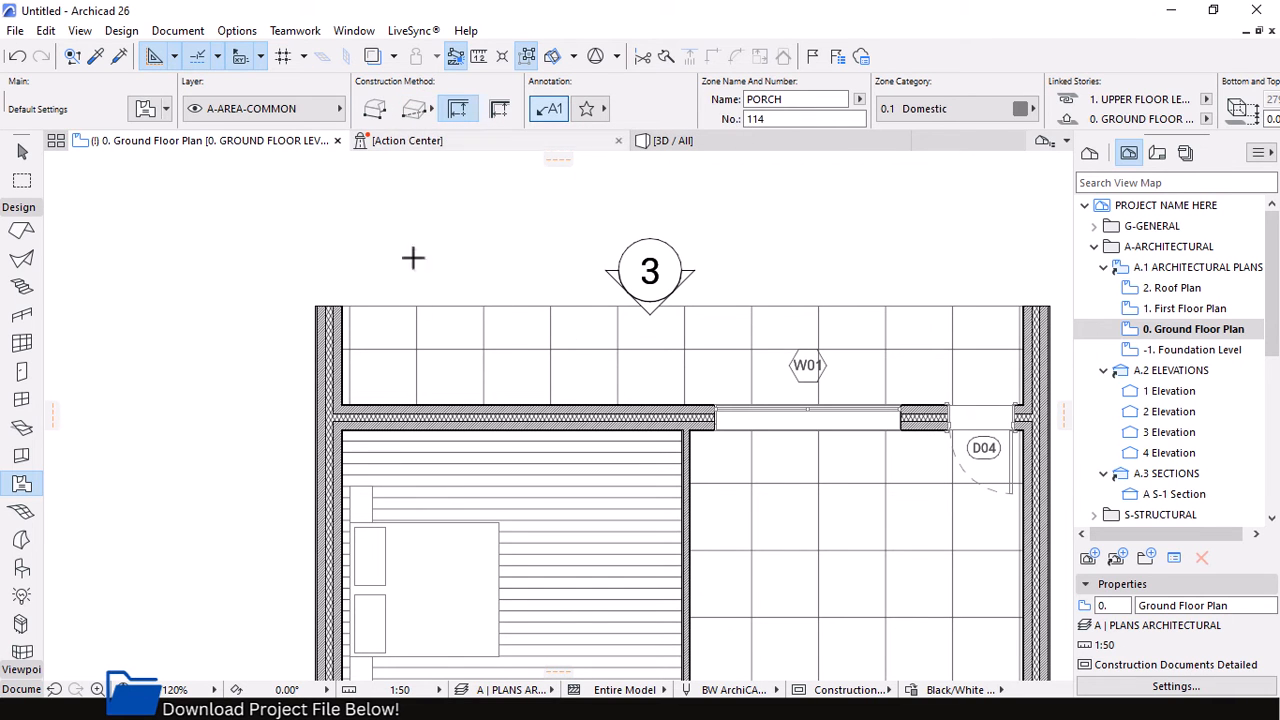
scroll(537, 326, "down", 3)
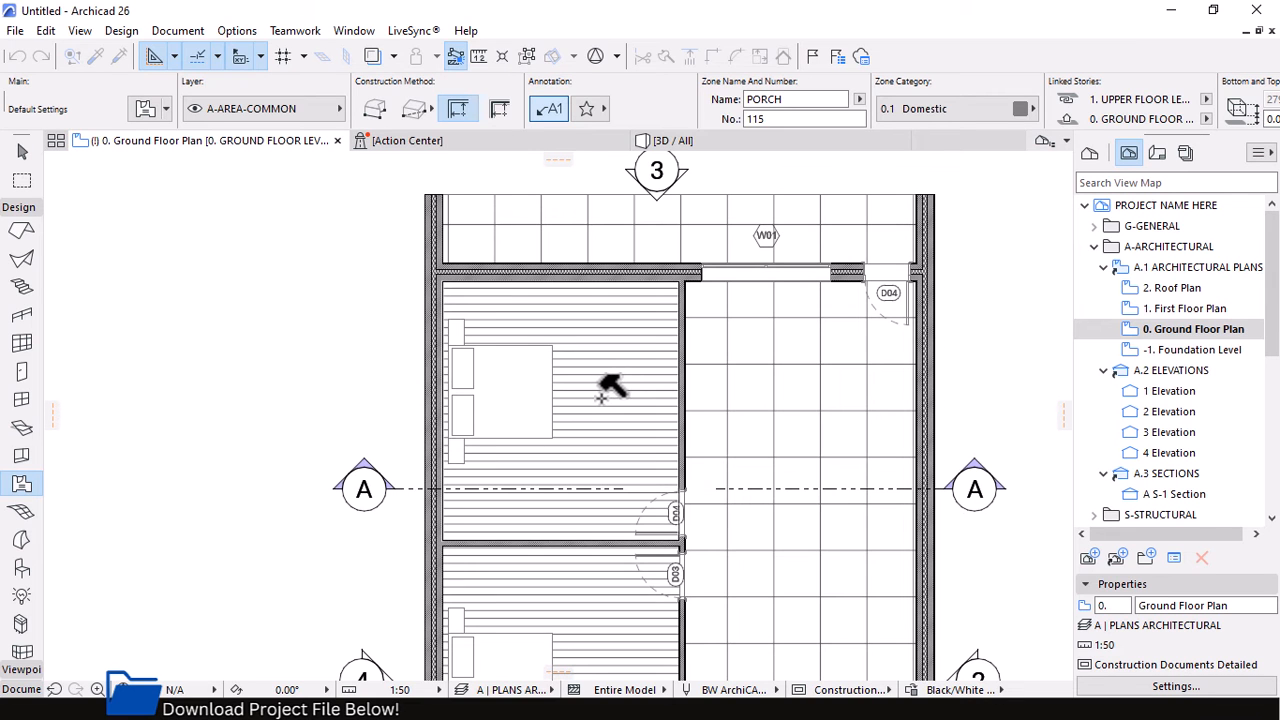
left_click(601, 397)
scroll(599, 397, "up", 3)
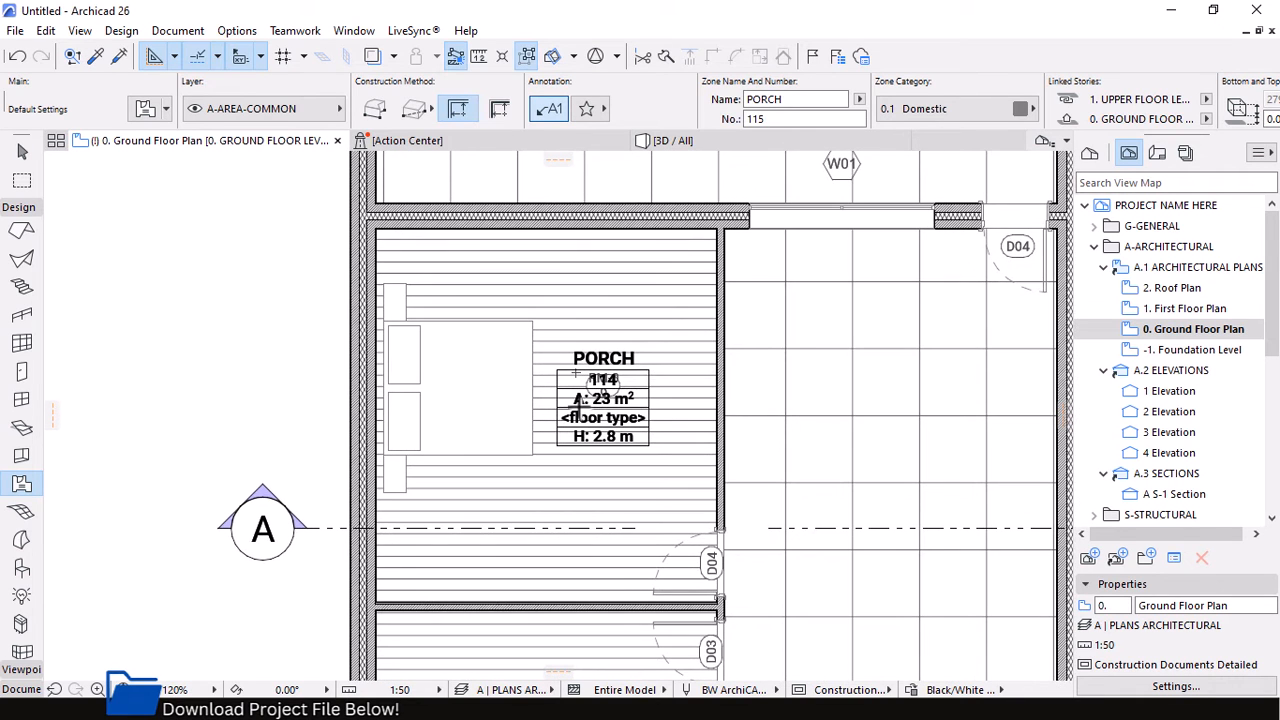
scroll(580, 402, "up", 5)
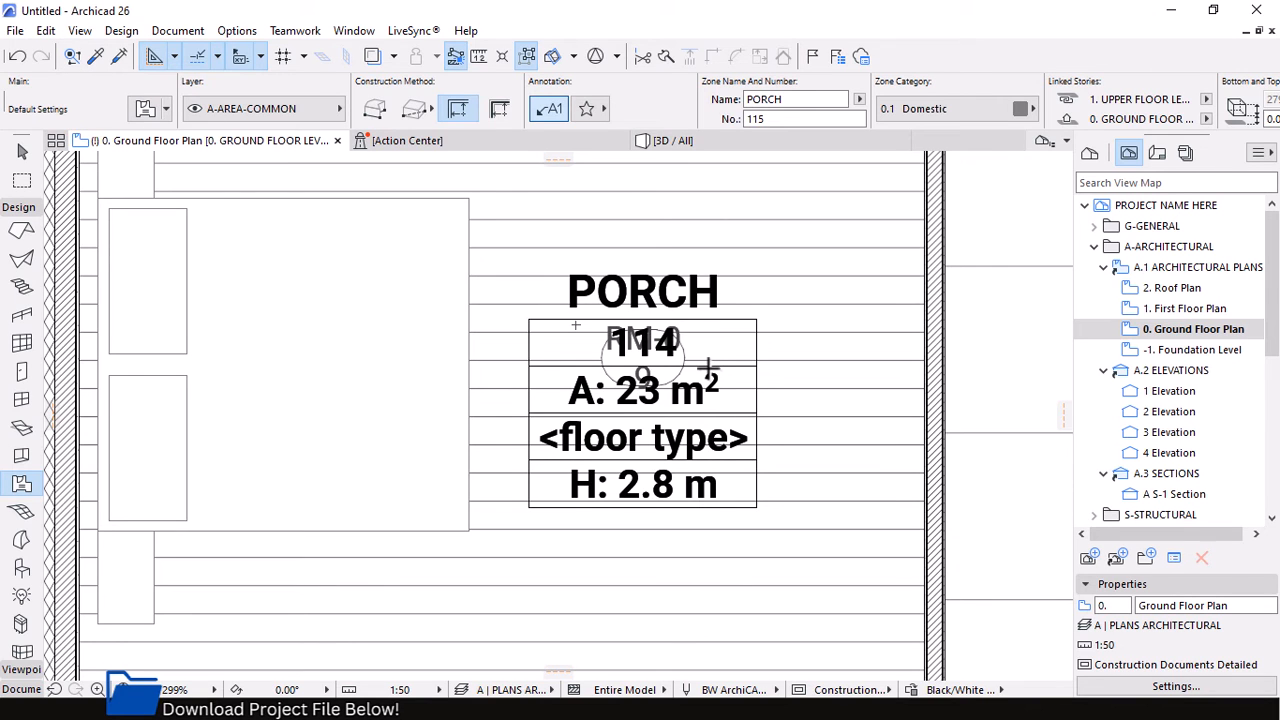
Delete the round RM label that overlaps the upper bedroom's zone stamp
key("Escape")
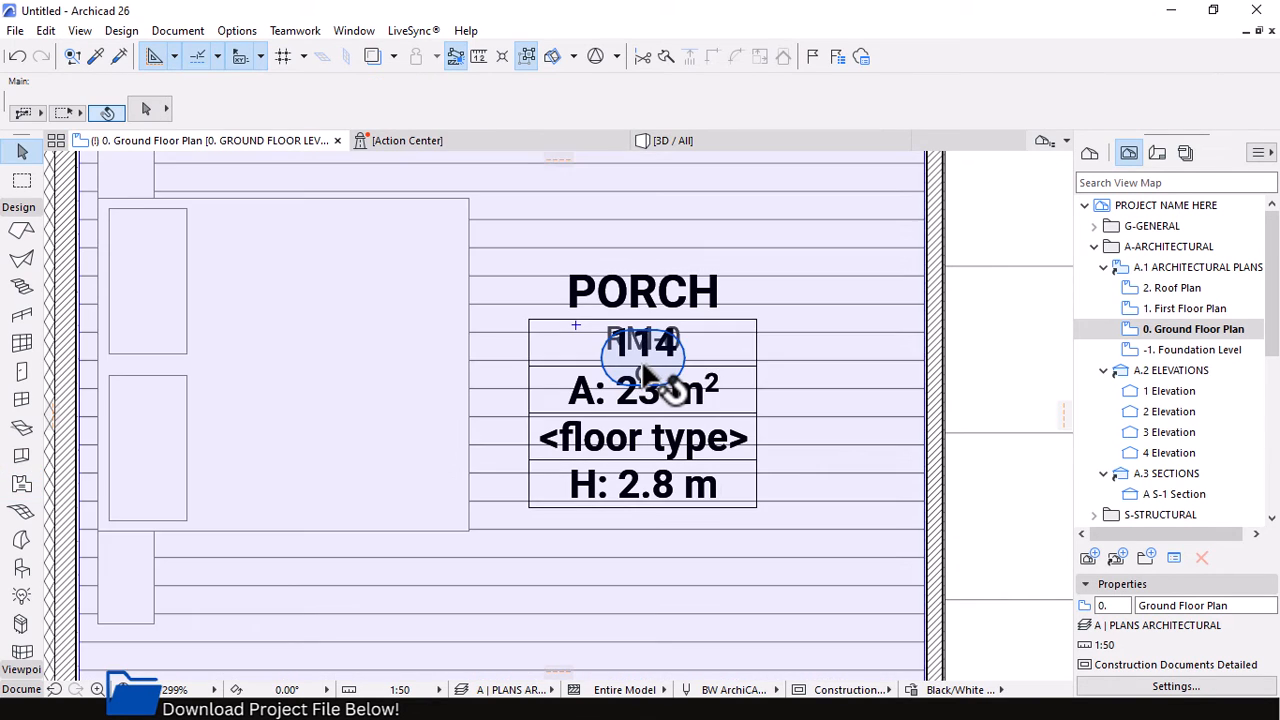
left_click(641, 367)
key("Delete")
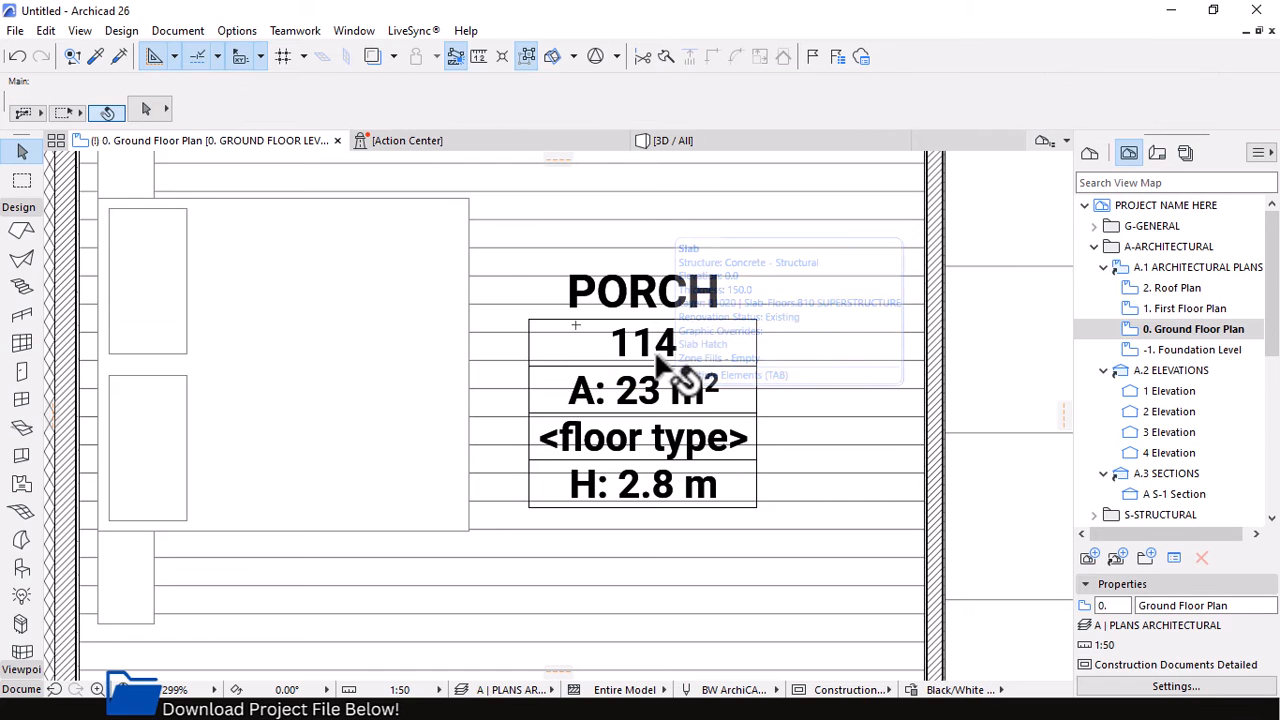
scroll(660, 370, "down", 4)
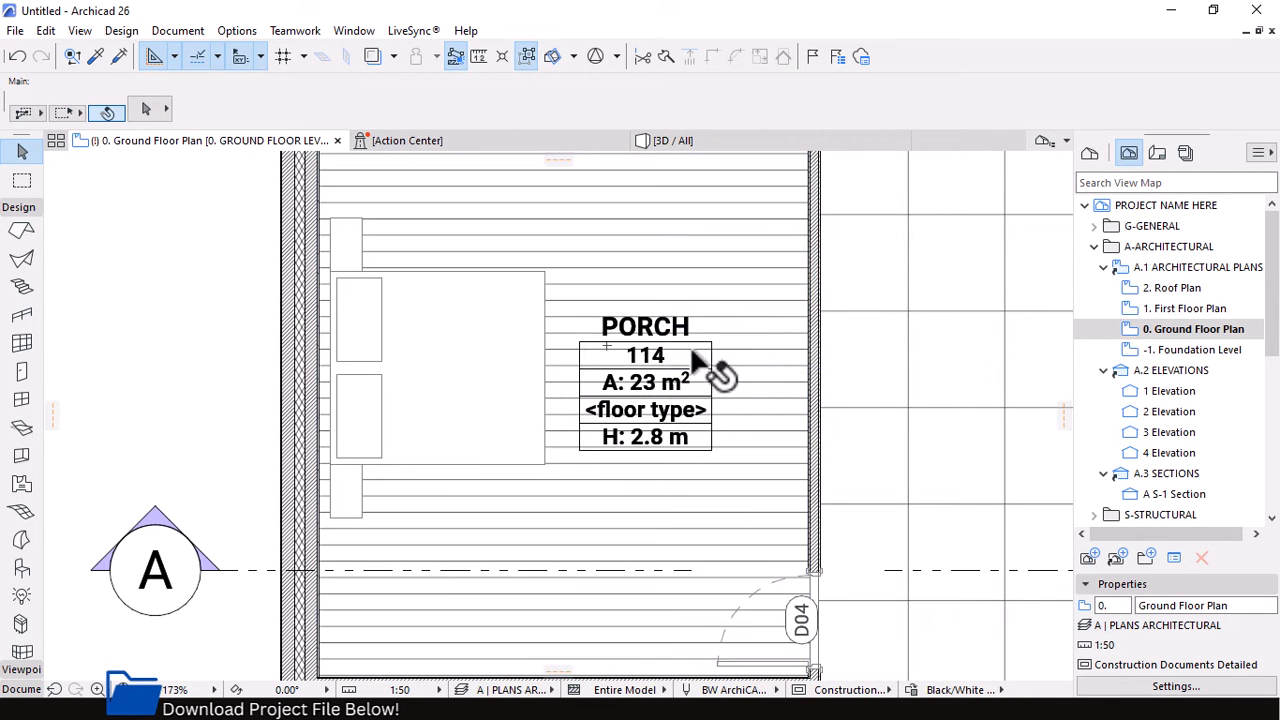
Apply the Number, Name, Area zone favorite from ROOM TAGS to the upper bedroom's zone, then deselect it
left_click(614, 320)
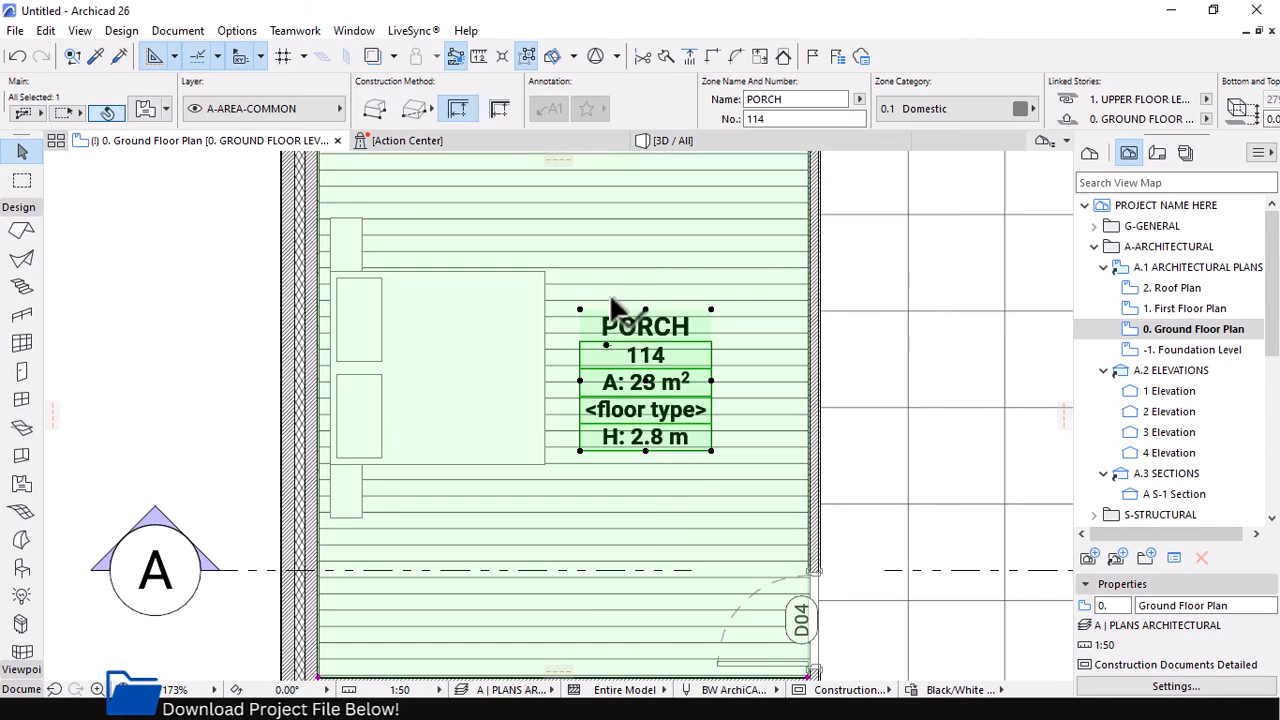
scroll(575, 300, "down", 3)
scroll(560, 360, "up", 5)
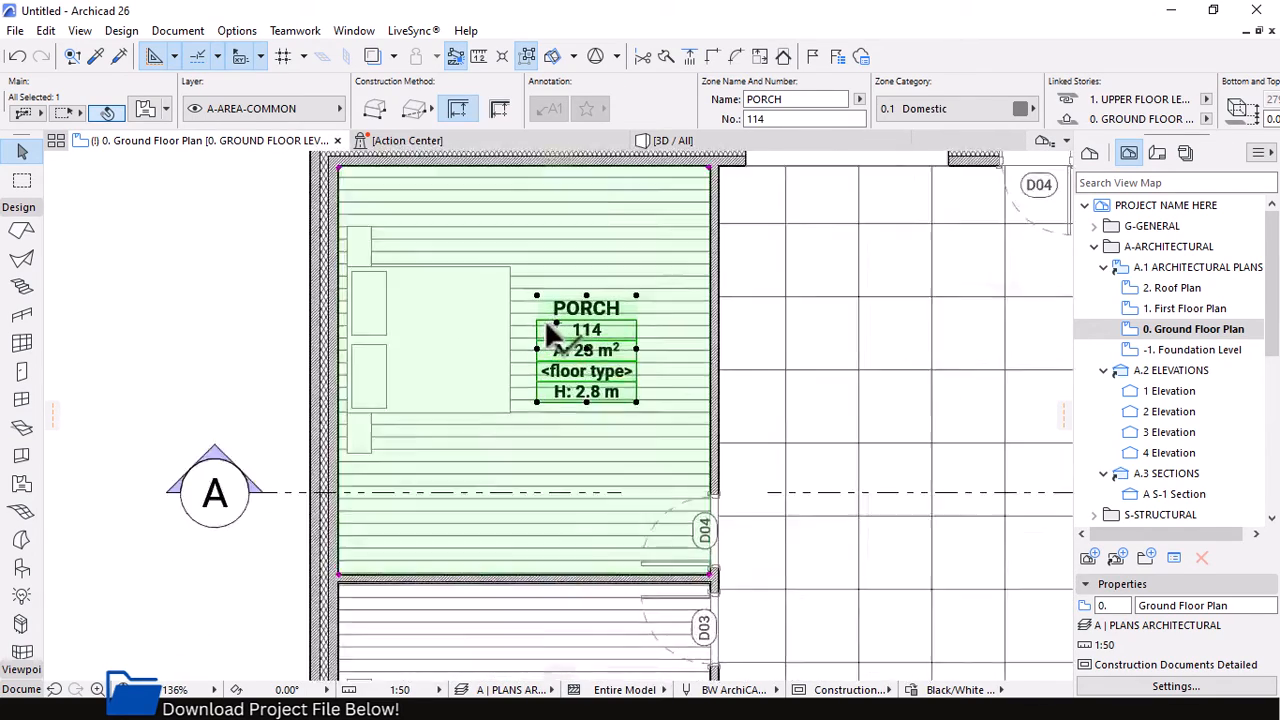
left_click(165, 112)
scroll(340, 405, "down", 2)
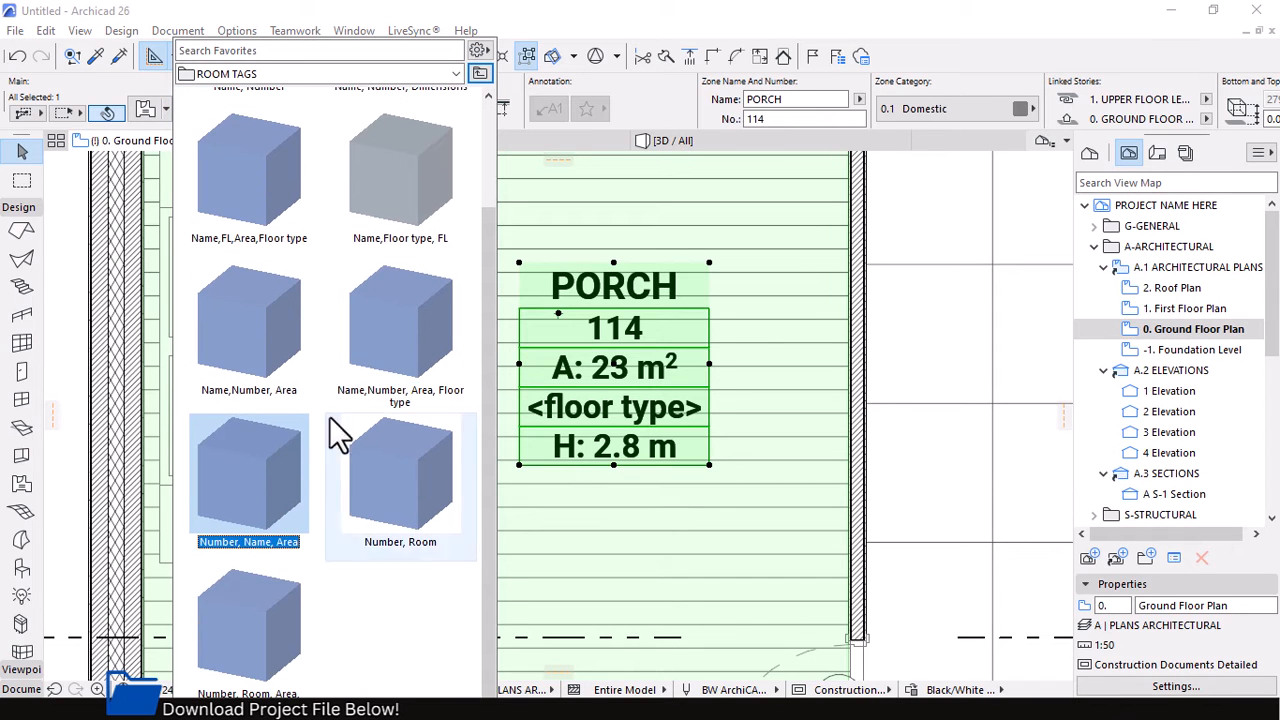
double_click(258, 470)
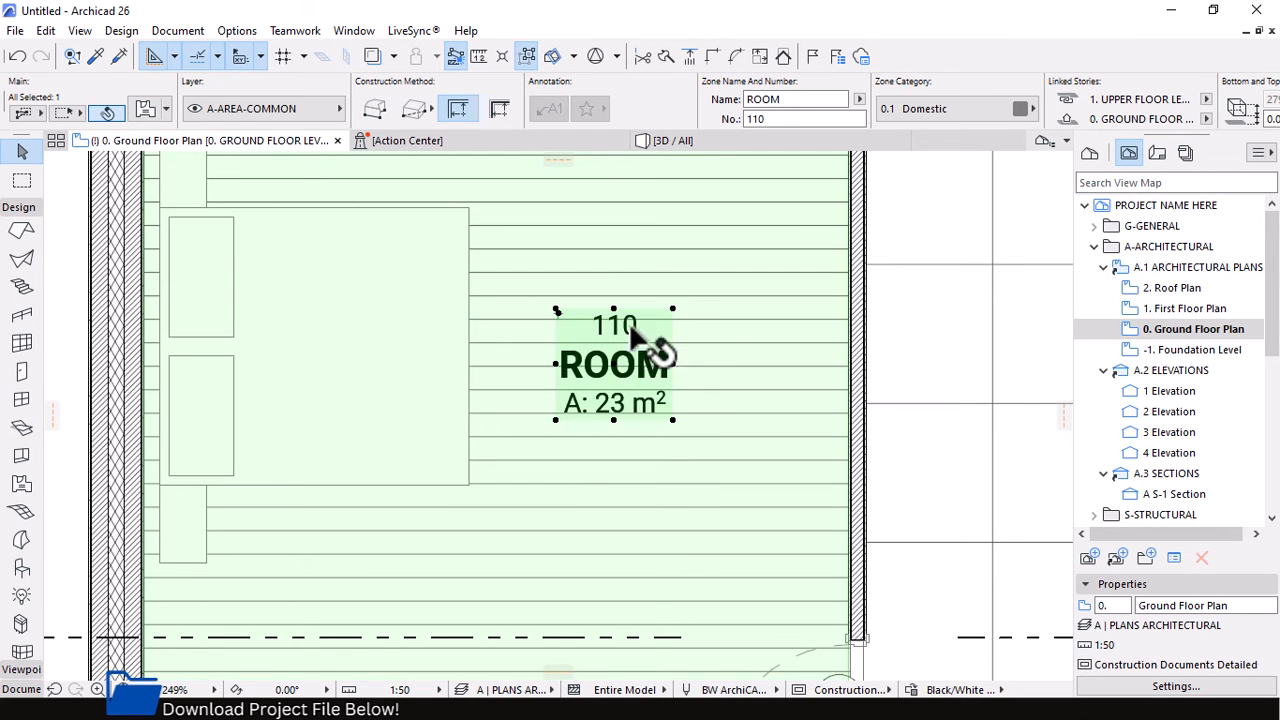
key("Escape")
Pick up the upper bedroom zone's settings and place a matching ROOM zone in the lower bedroom
scroll(590, 310, "down", 5)
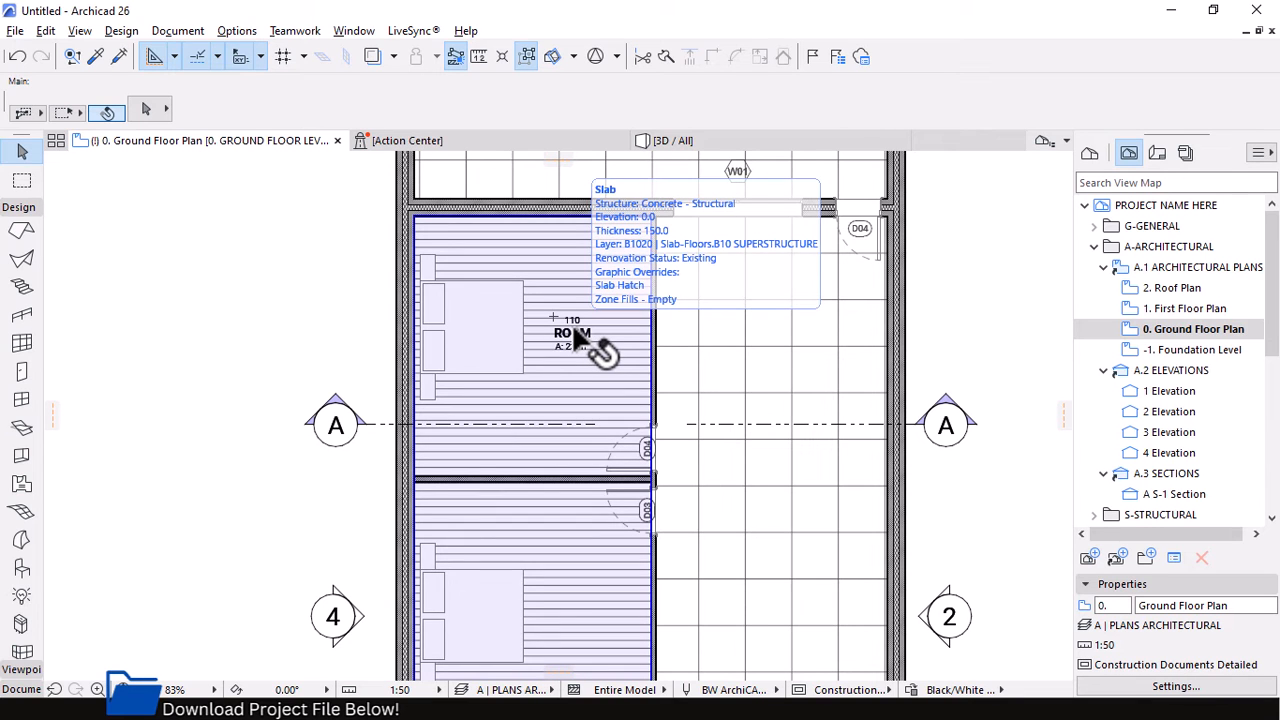
left_click(575, 340)
scroll(580, 286, "down", 3)
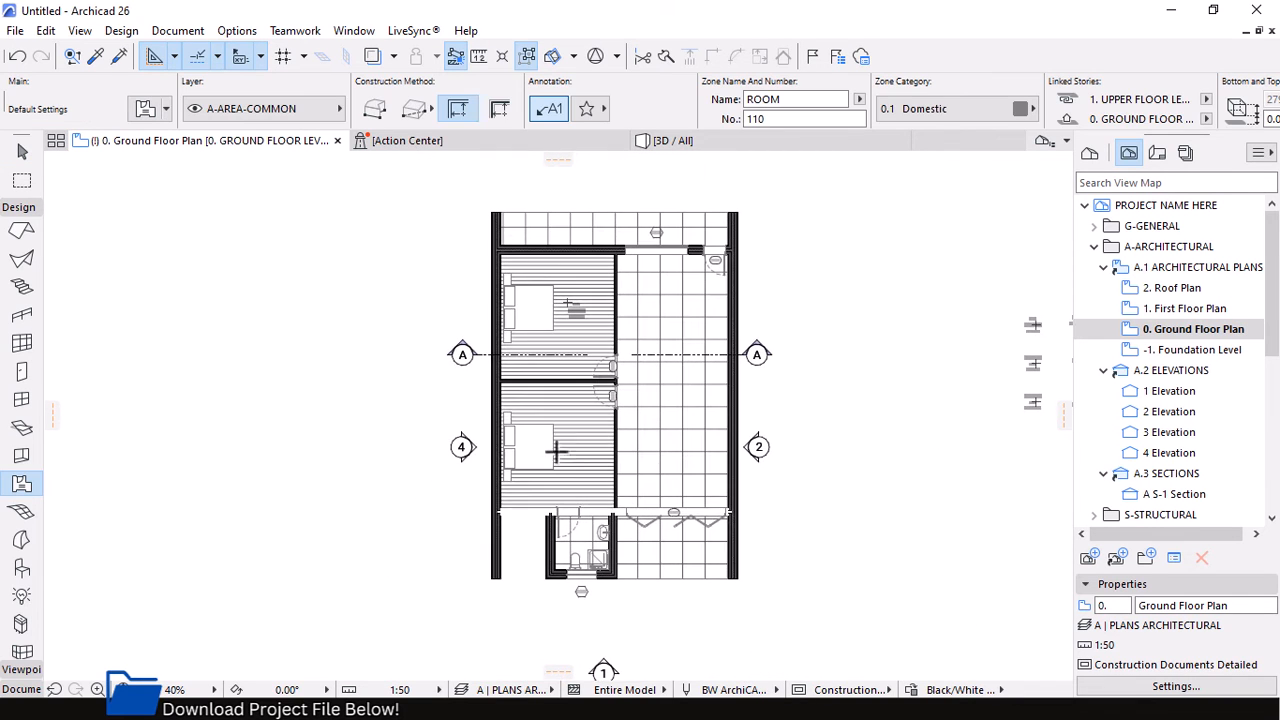
left_click(577, 448)
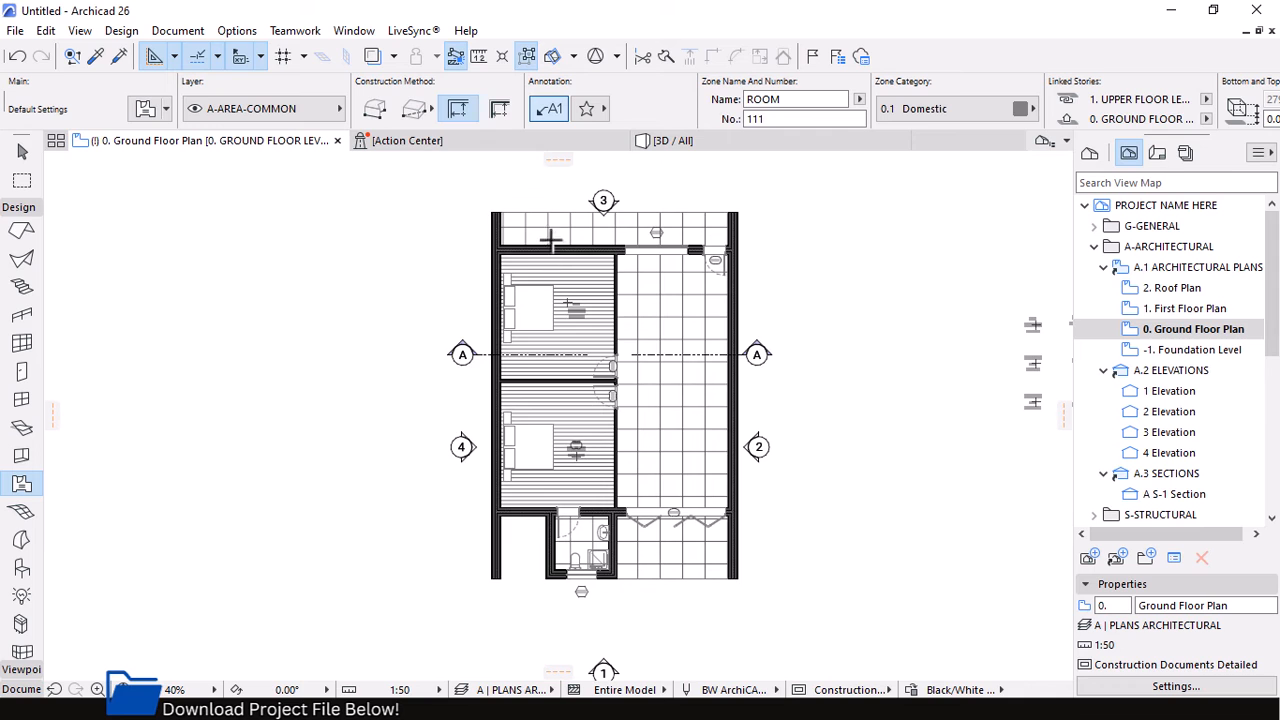
Delete the round RM label overlapping the lower bedroom's zone stamp
scroll(580, 450, "up", 4)
scroll(548, 443, "up", 3)
key("Escape")
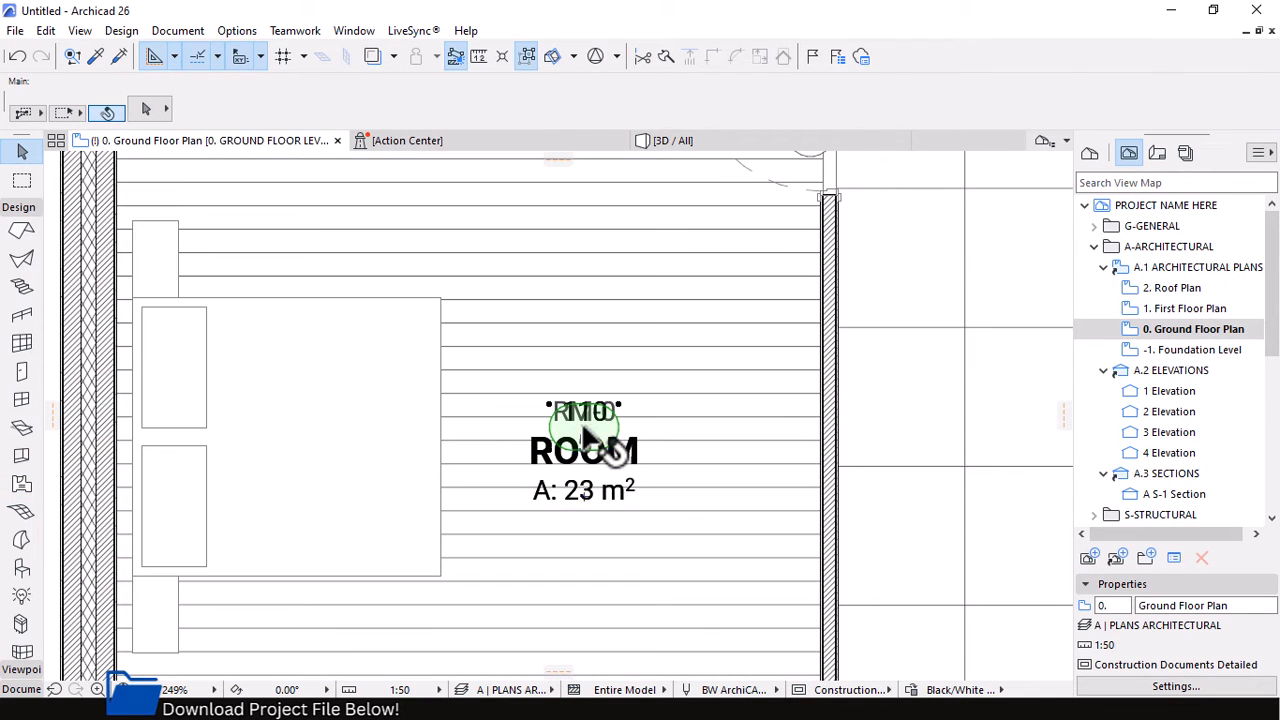
left_click(583, 428)
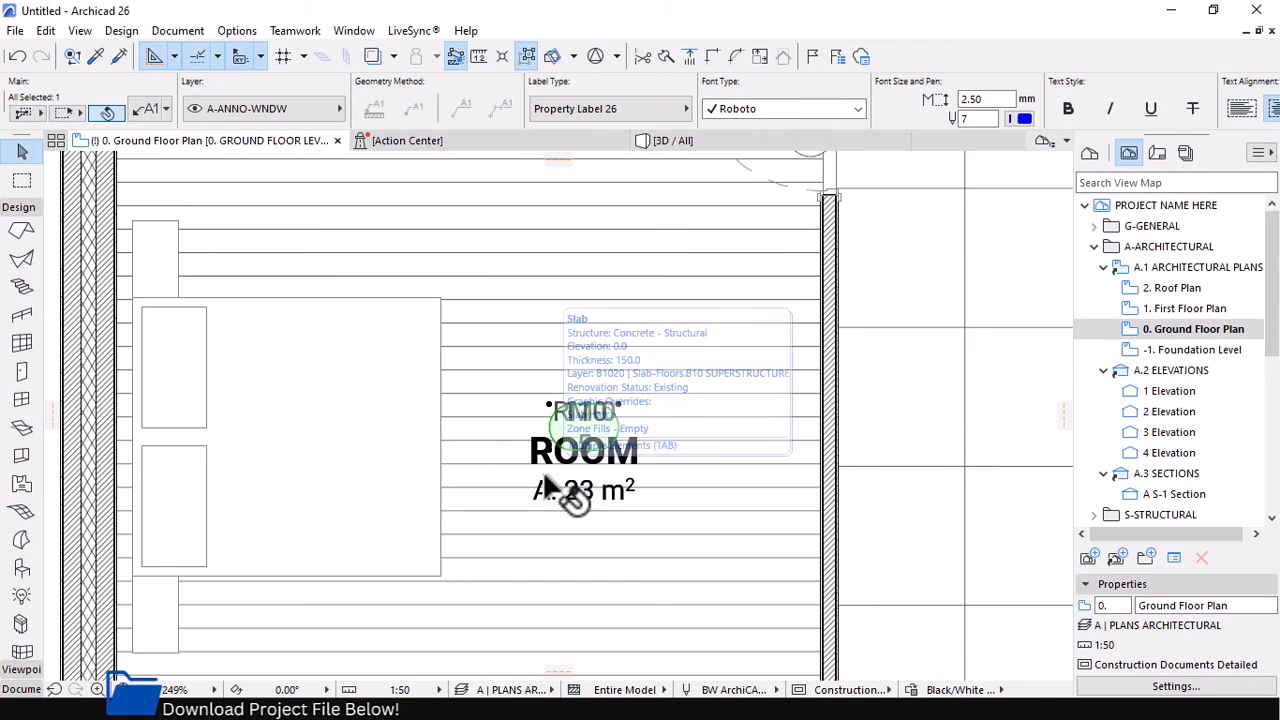
key("Escape")
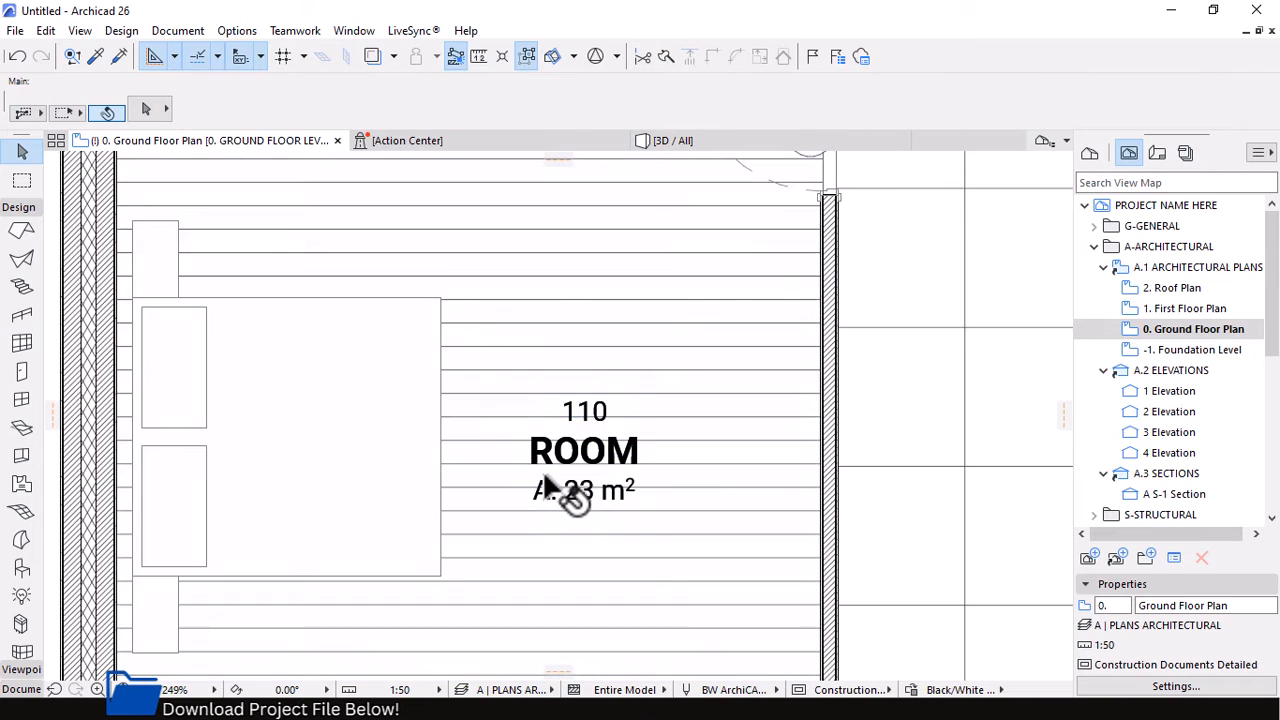
scroll(600, 409, "down", 3)
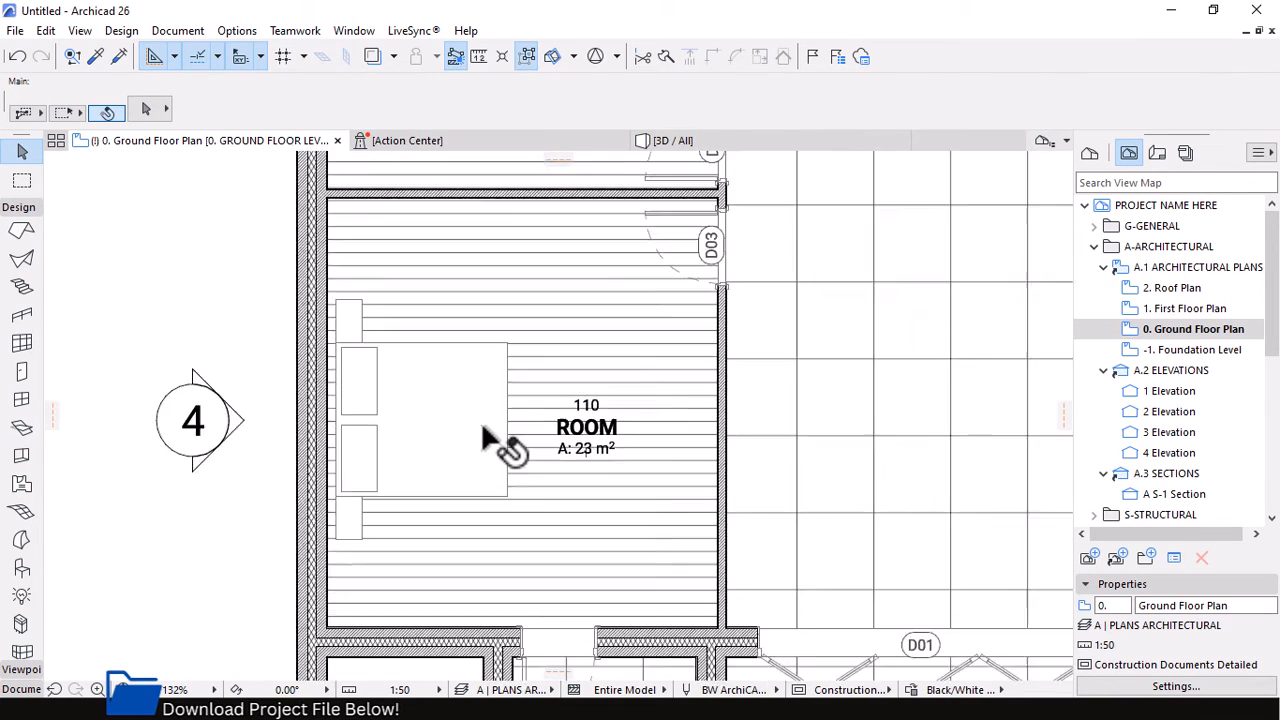
Place ROOM zone 111 in the bathroom with the Inner Edge method and delete its overlapping RM label
scroll(502, 427, "down", 6)
scroll(684, 478, "down", 1)
scroll(688, 395, "up", 1)
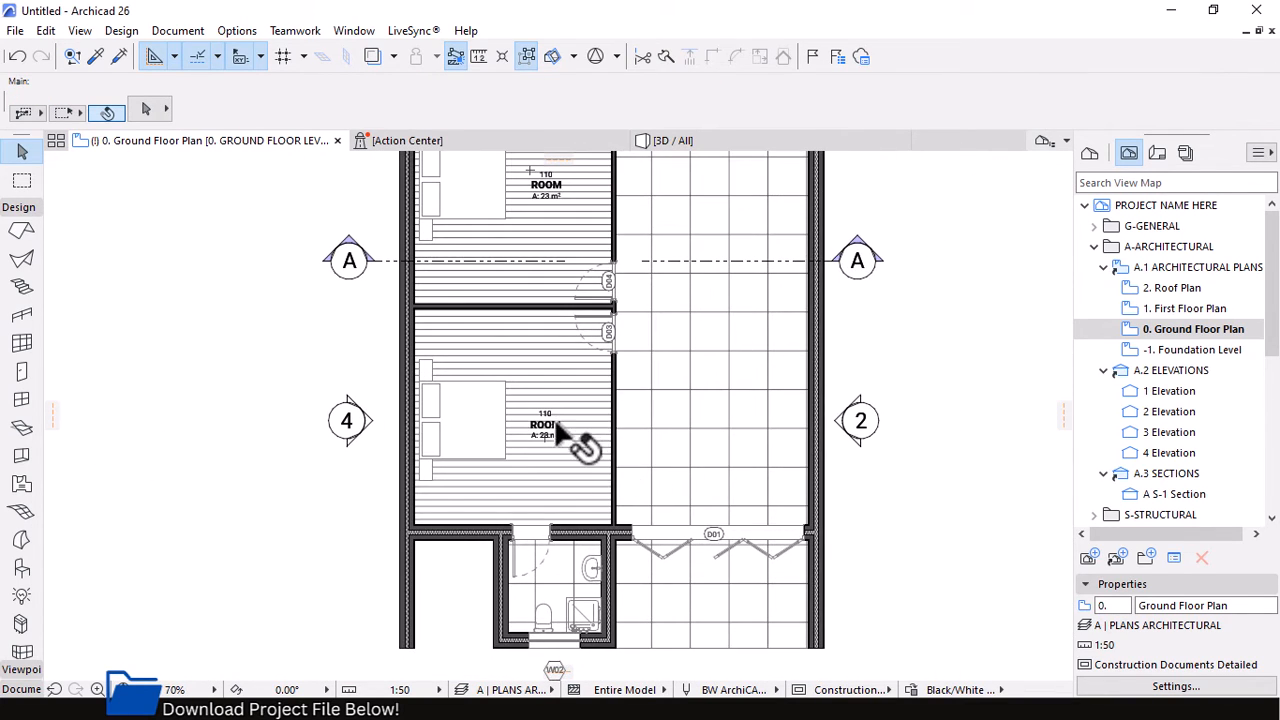
key("w")
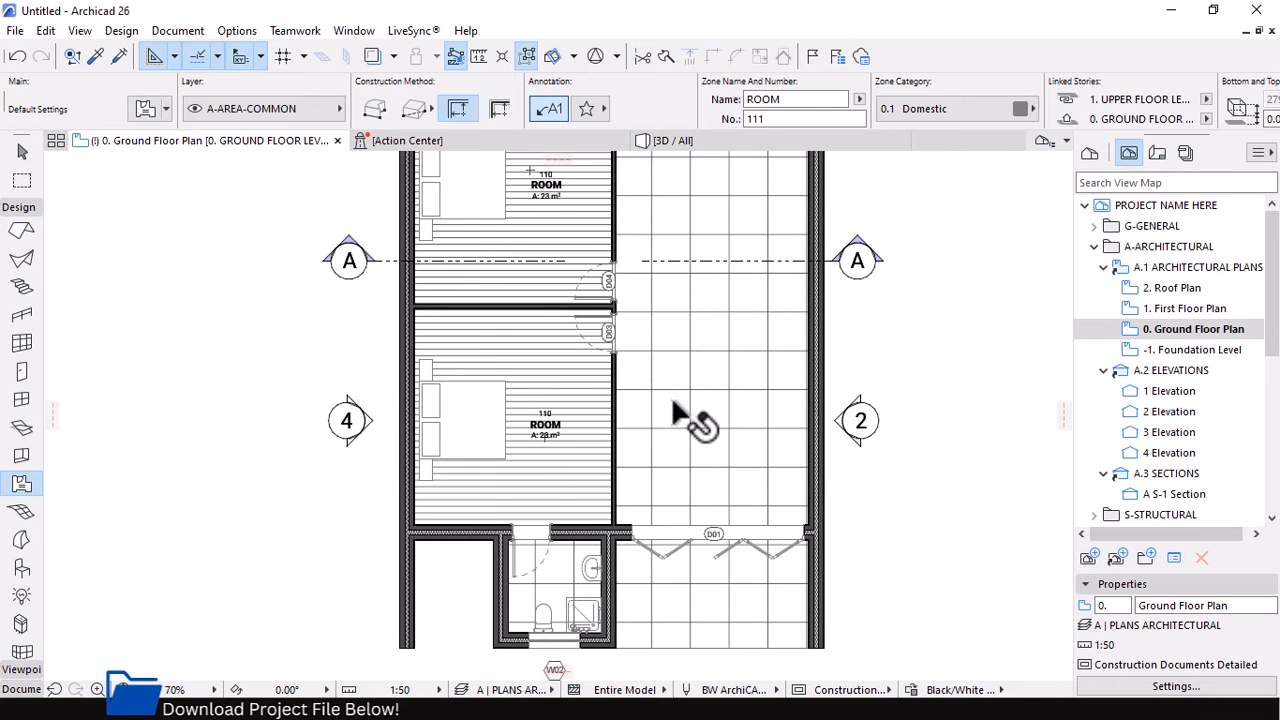
scroll(609, 506, "up", 5)
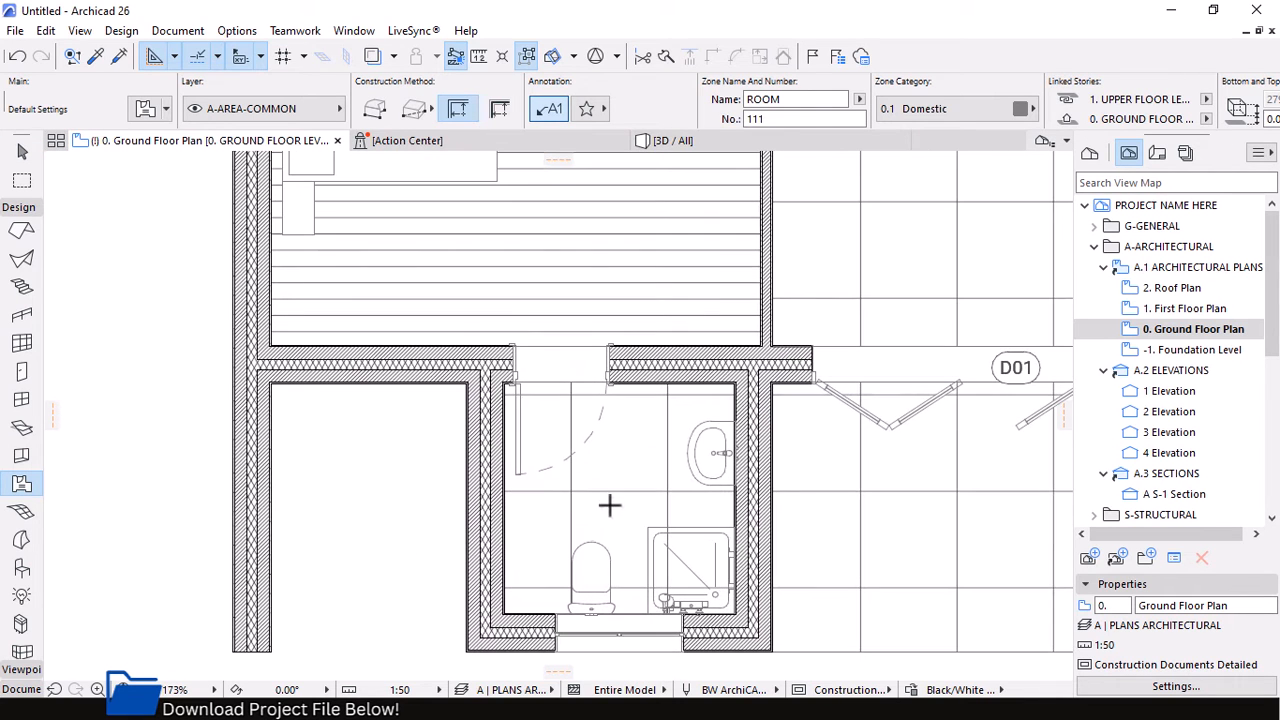
left_click(616, 490)
key("Escape")
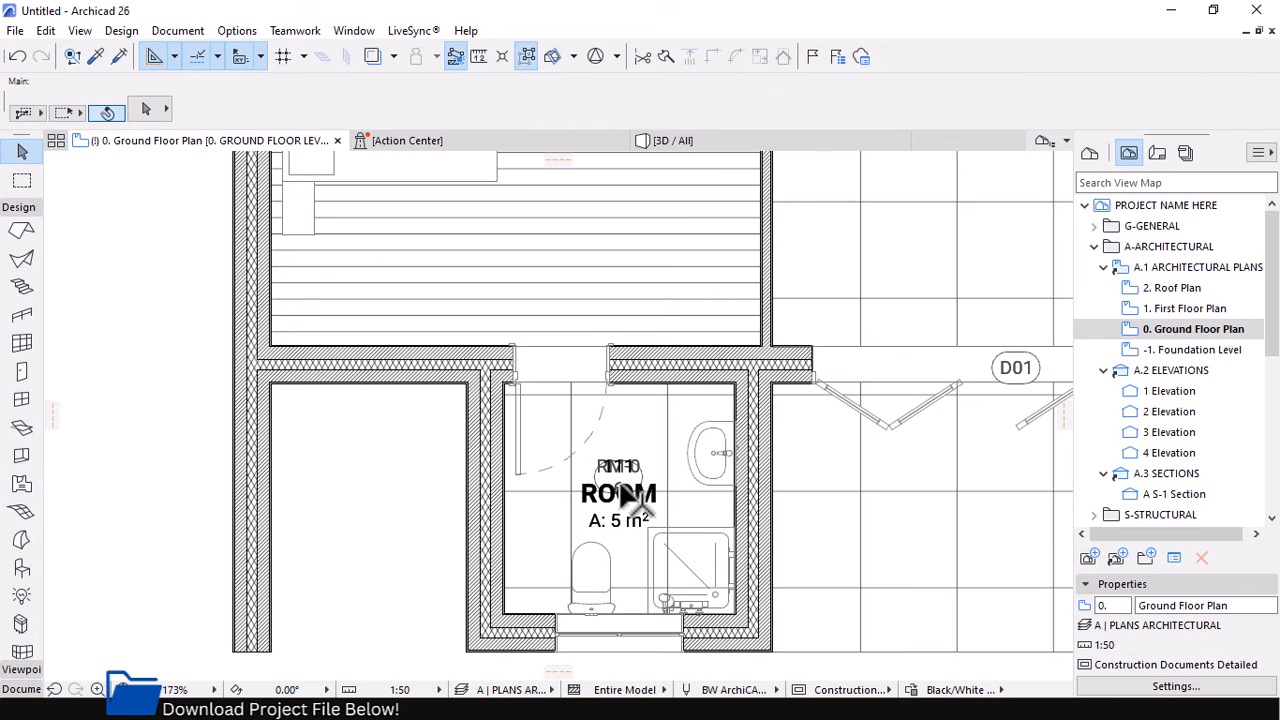
left_click(621, 485)
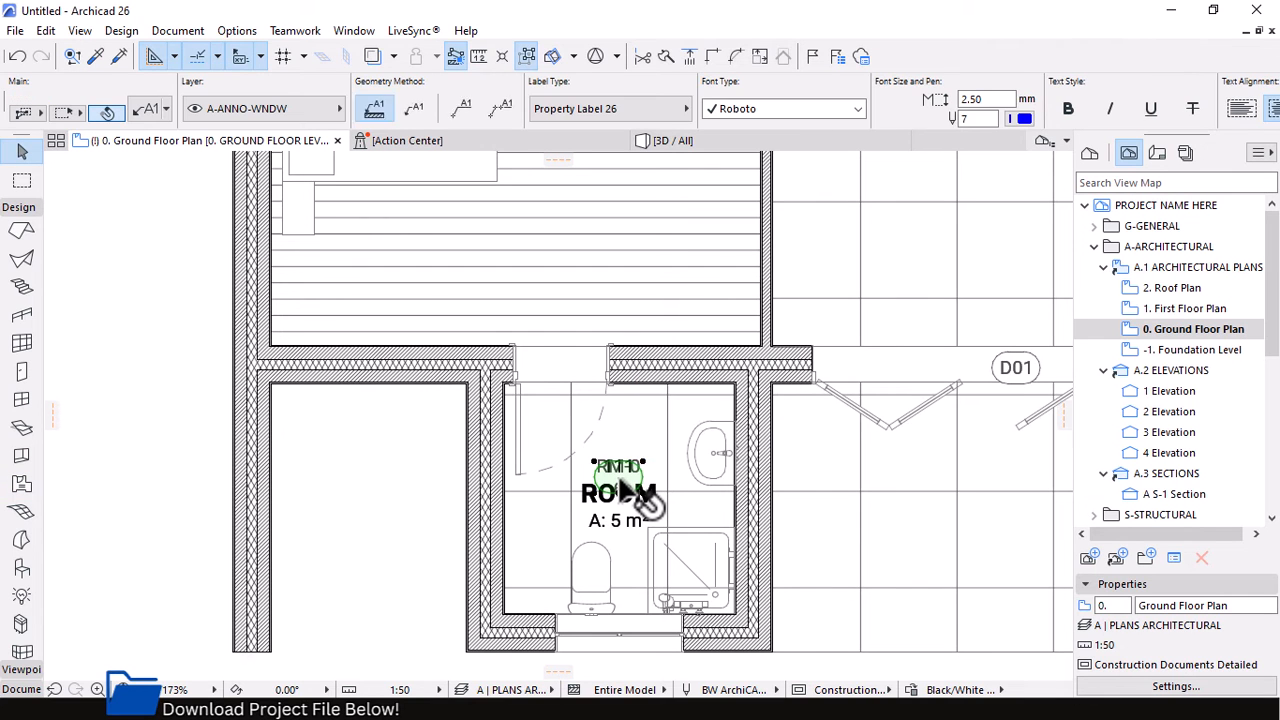
key("Escape")
Place ROOM zone 112 in the tiled living area with the Inner Edge method
scroll(565, 512, "down", 5)
scroll(561, 515, "down", 2)
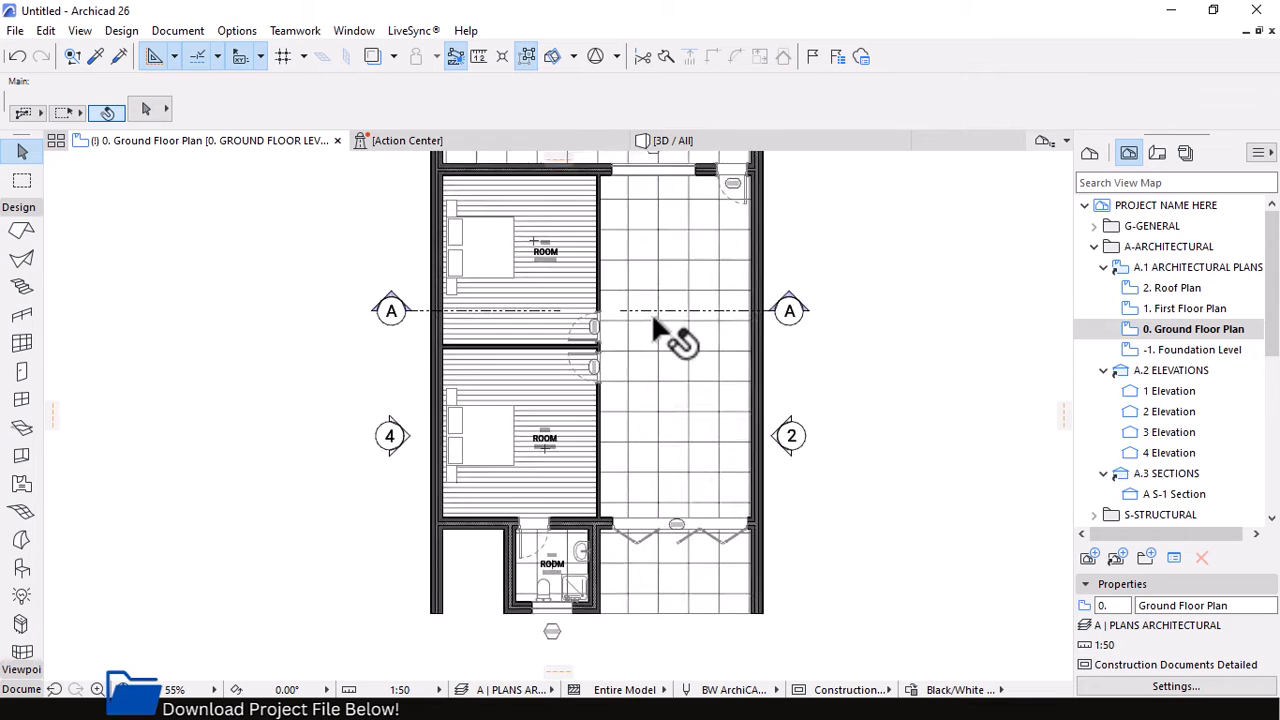
scroll(653, 317, "up", 2)
key("shift+z")
left_click(669, 368)
left_click(680, 366)
left_click(681, 356)
left_click(686, 362, "shift")
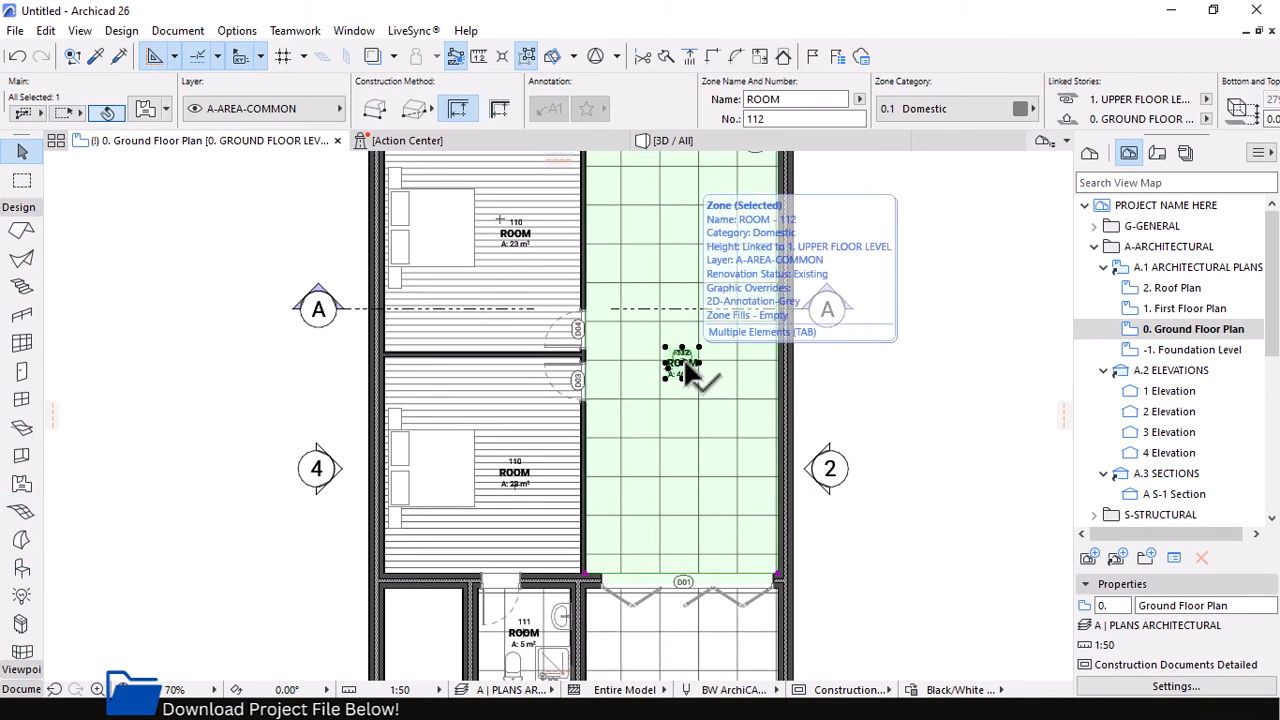
Delete the round RM label overlapping the living area's zone stamp
scroll(686, 368, "up", 8)
left_click(700, 347)
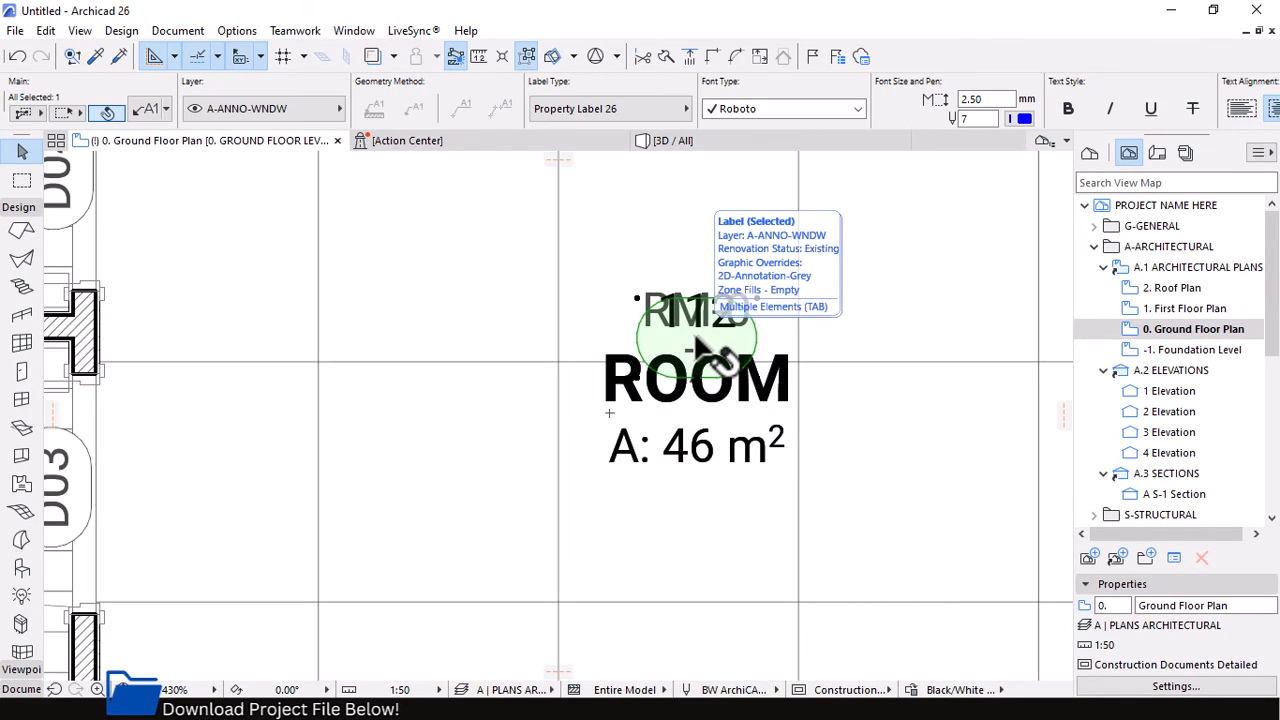
key("Delete")
scroll(697, 347, "down", 1)
scroll(697, 345, "down", 7)
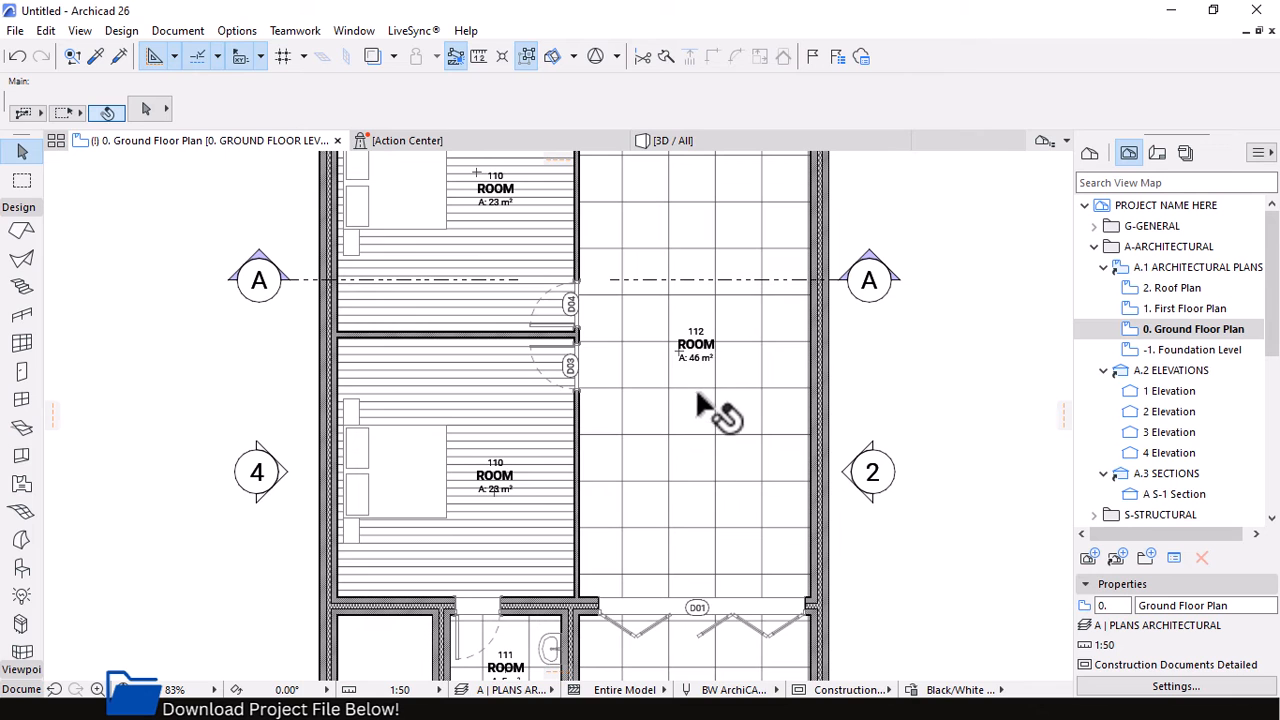
Turn off automatic label placement and draw a rectangular ROOM zone 113 over the tiled porch outside door D01, placing its stamp mid-area
scroll(697, 378, "down", 3)
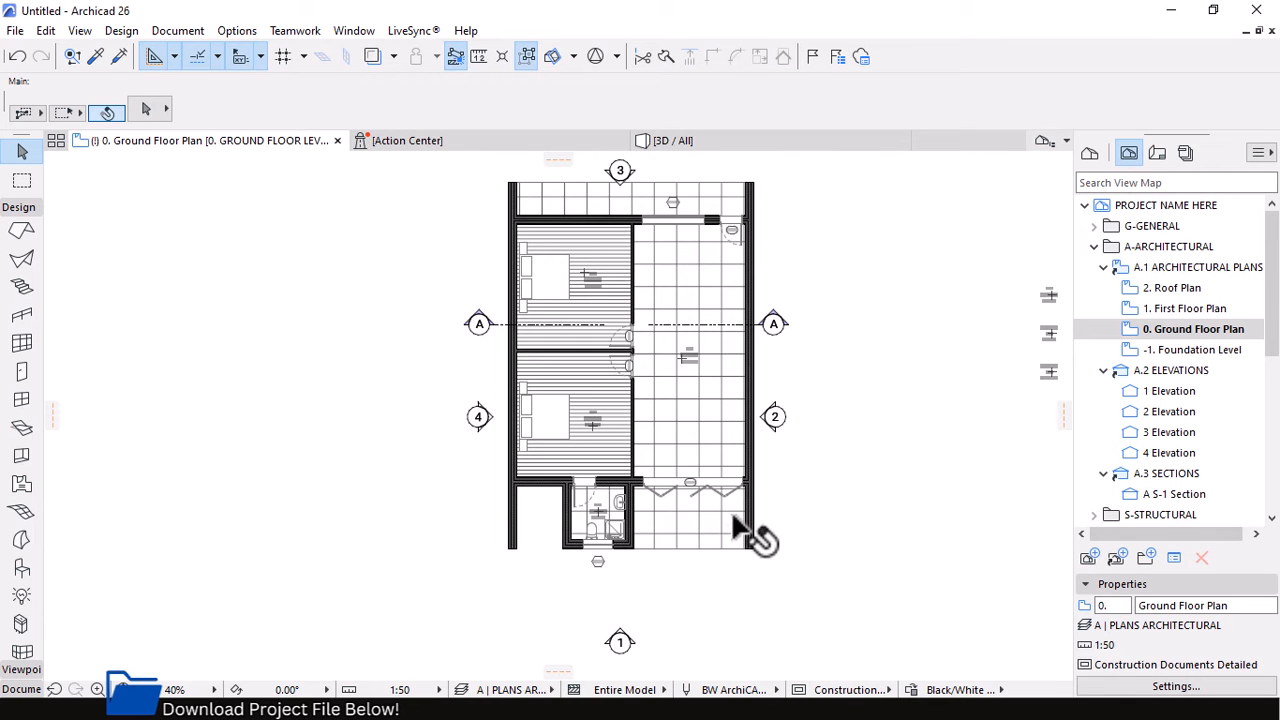
scroll(690, 485, "up", 5)
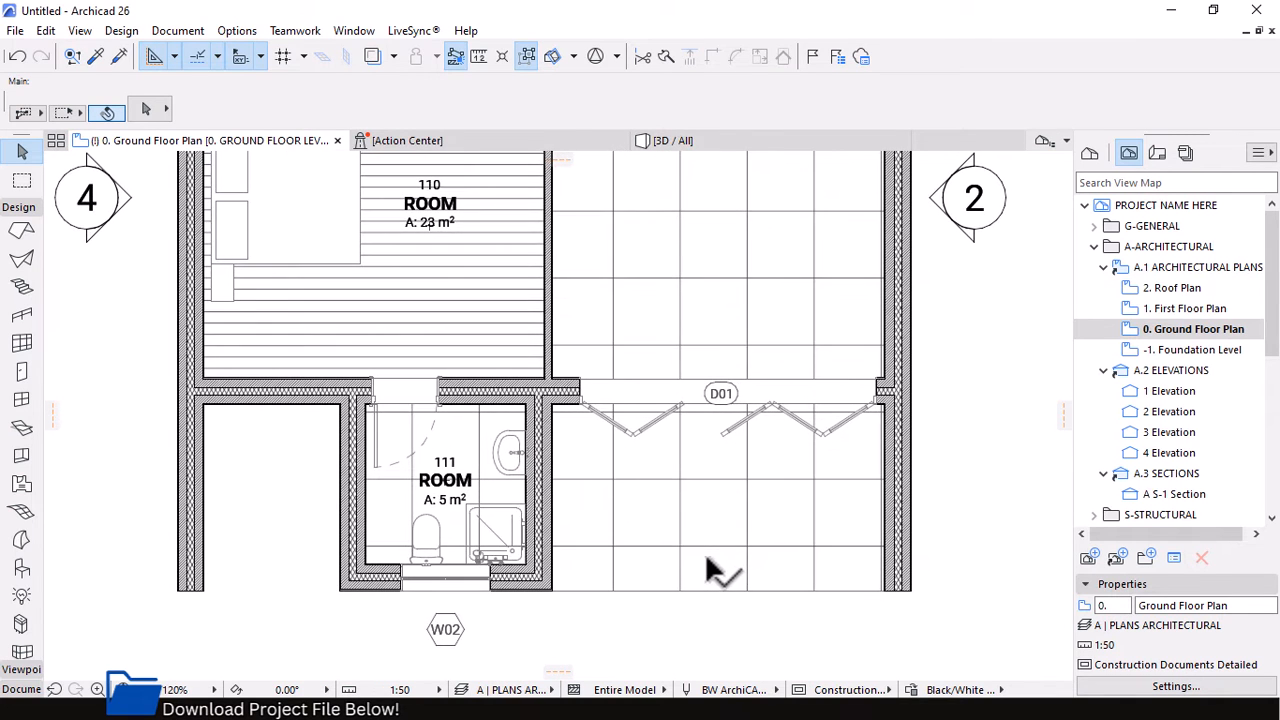
key("shift+z")
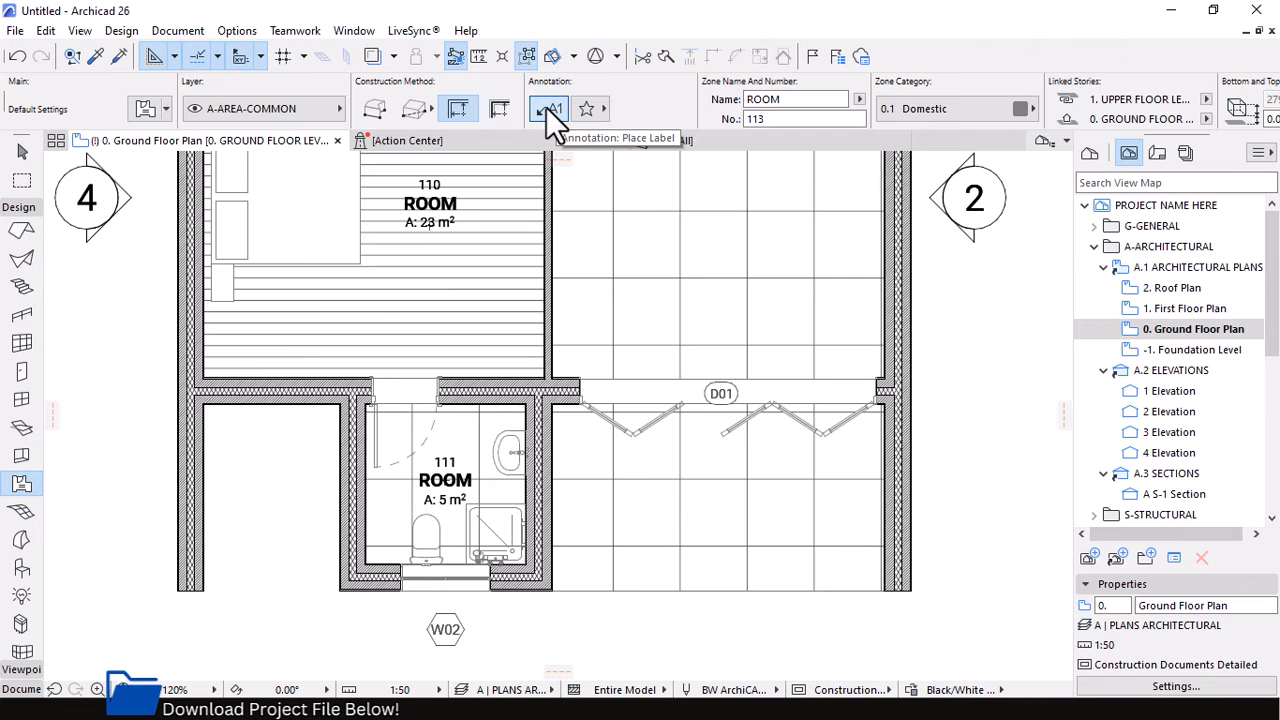
mouse_move(577, 147)
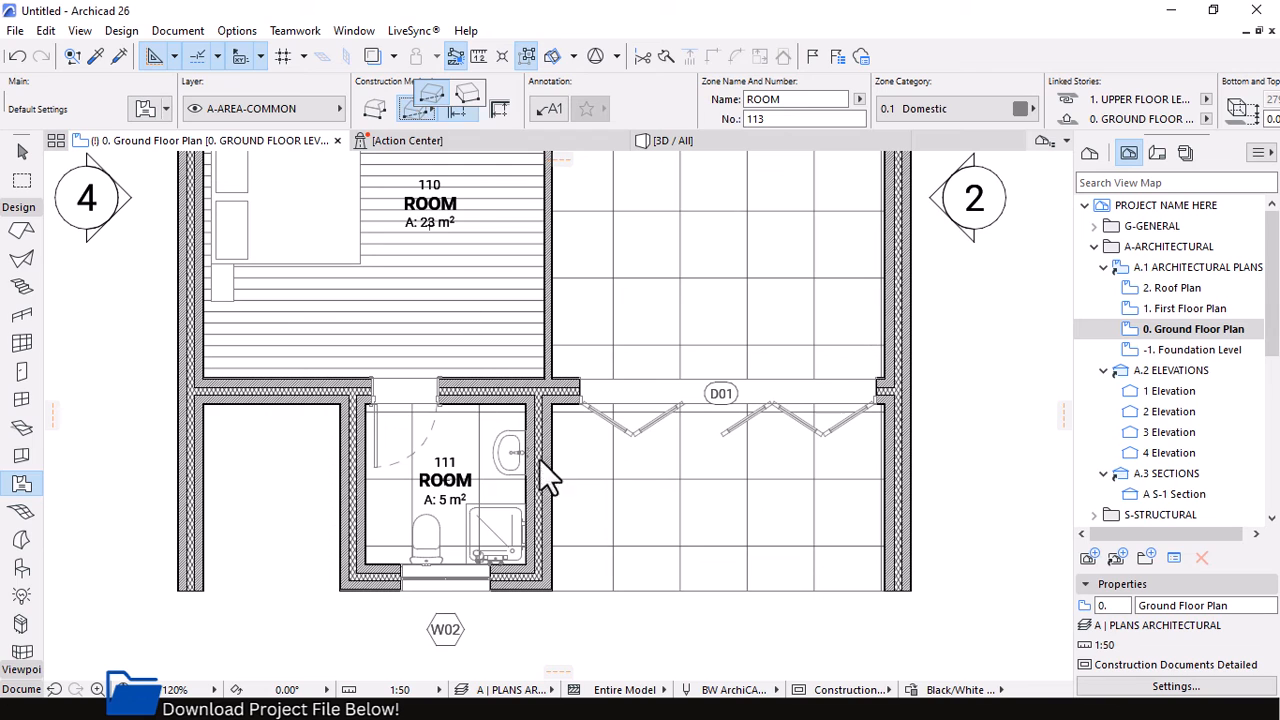
left_click(418, 108)
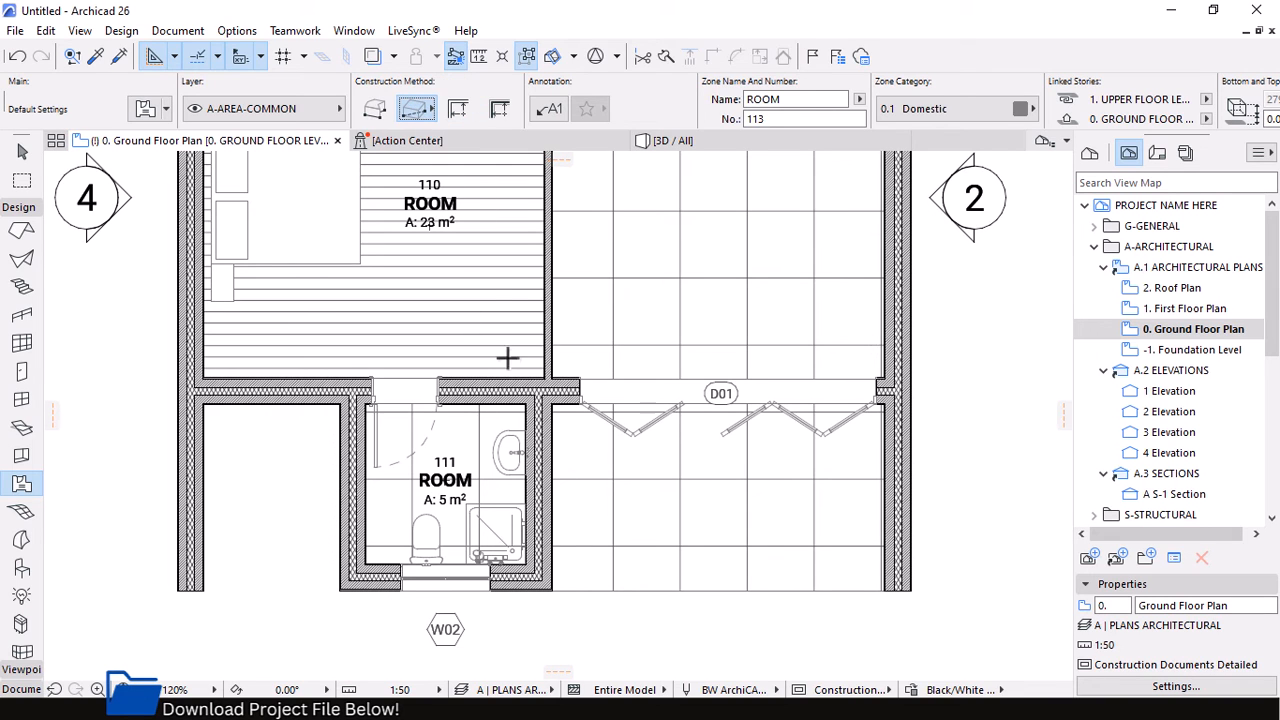
left_click(552, 590)
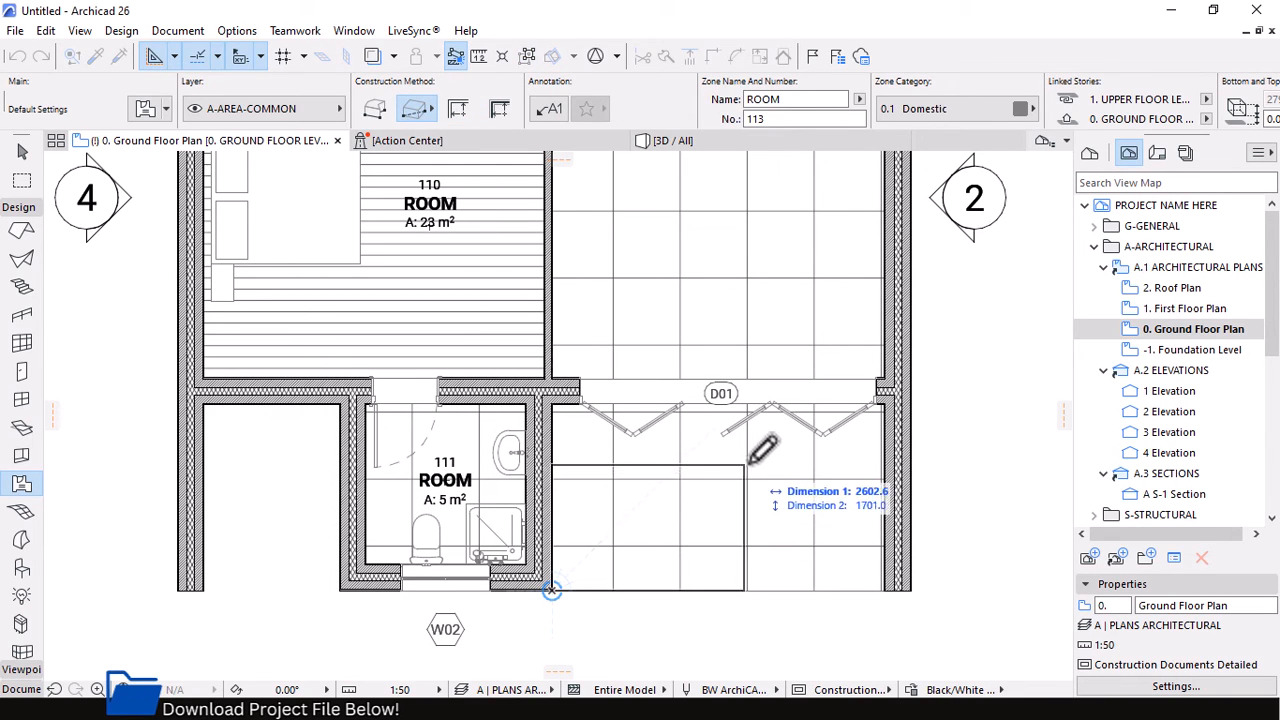
left_click(886, 402)
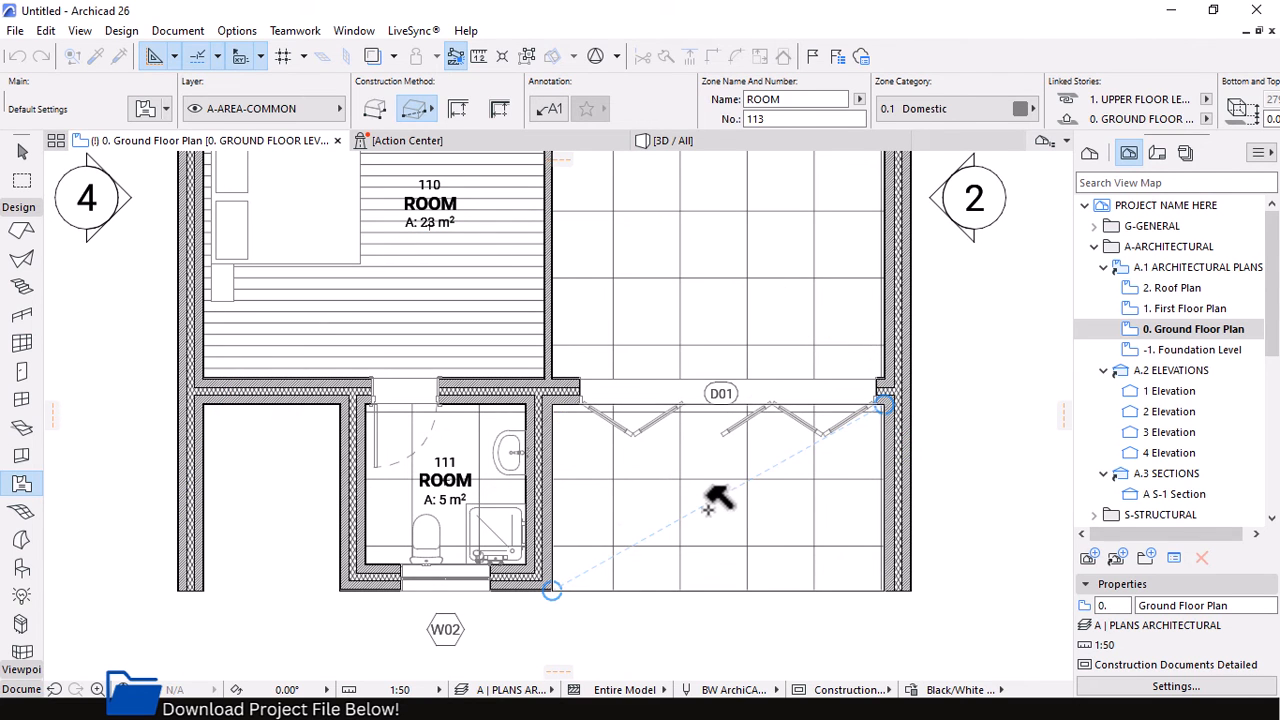
left_click(709, 507)
Draw a rectangular ROOM zone 114 over the tiled strip outside window W01 and place its stamp inside
scroll(823, 546, "down", 6)
scroll(708, 201, "up", 6)
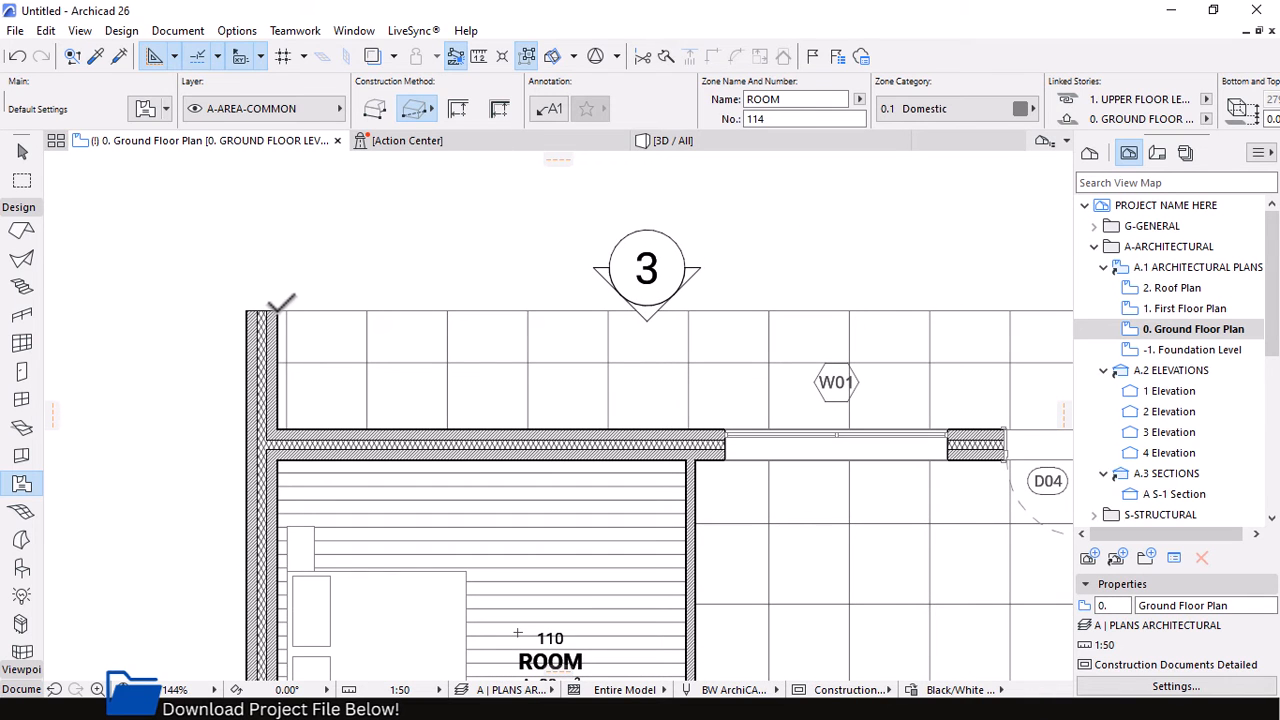
left_click(276, 309)
scroll(285, 370, "down", 2)
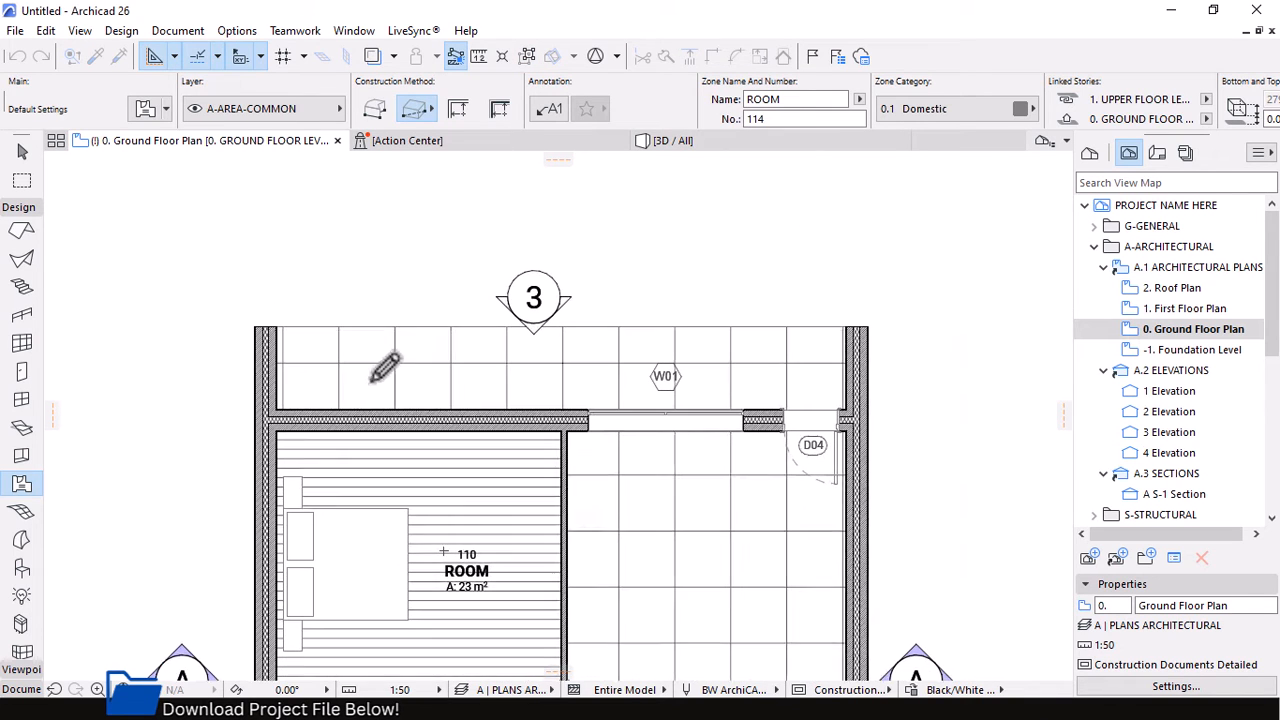
left_click(840, 411)
left_click(492, 362)
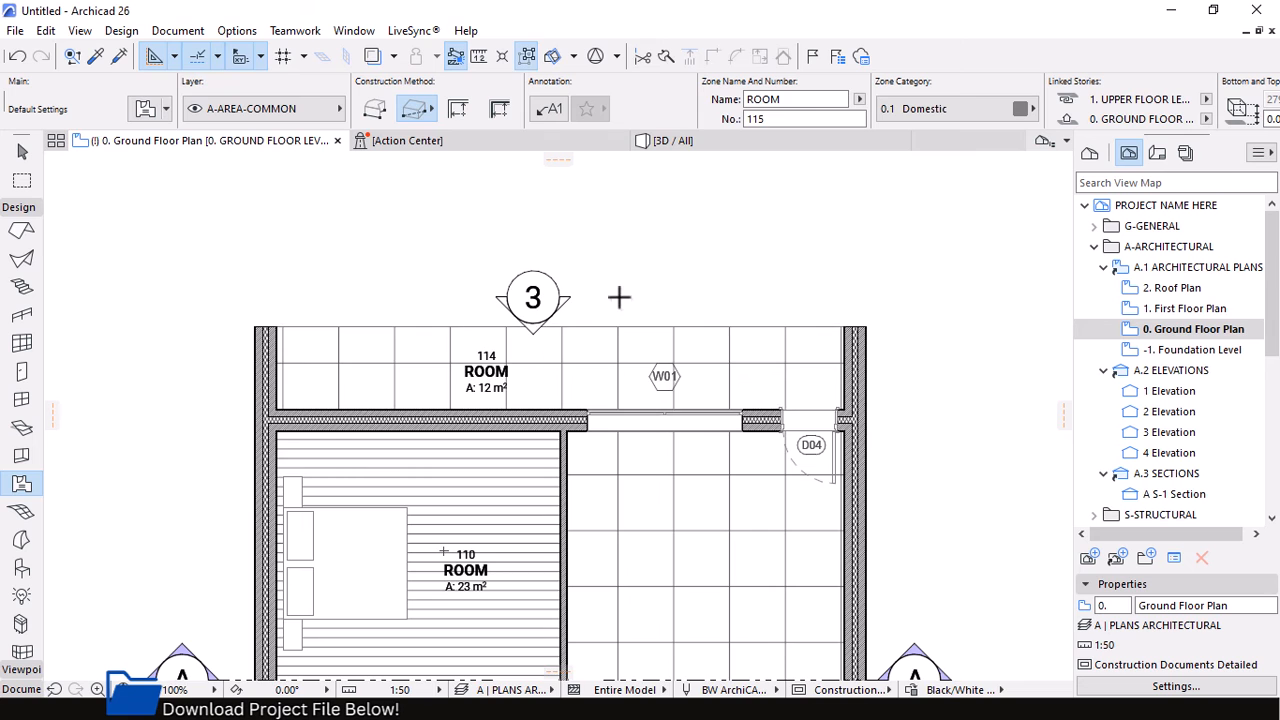
Select all zones, apply the "Number, Room" favorite from ROOM TAGS, and update the zones immediately
scroll(619, 297, "down", 3)
scroll(600, 480, "up", 2)
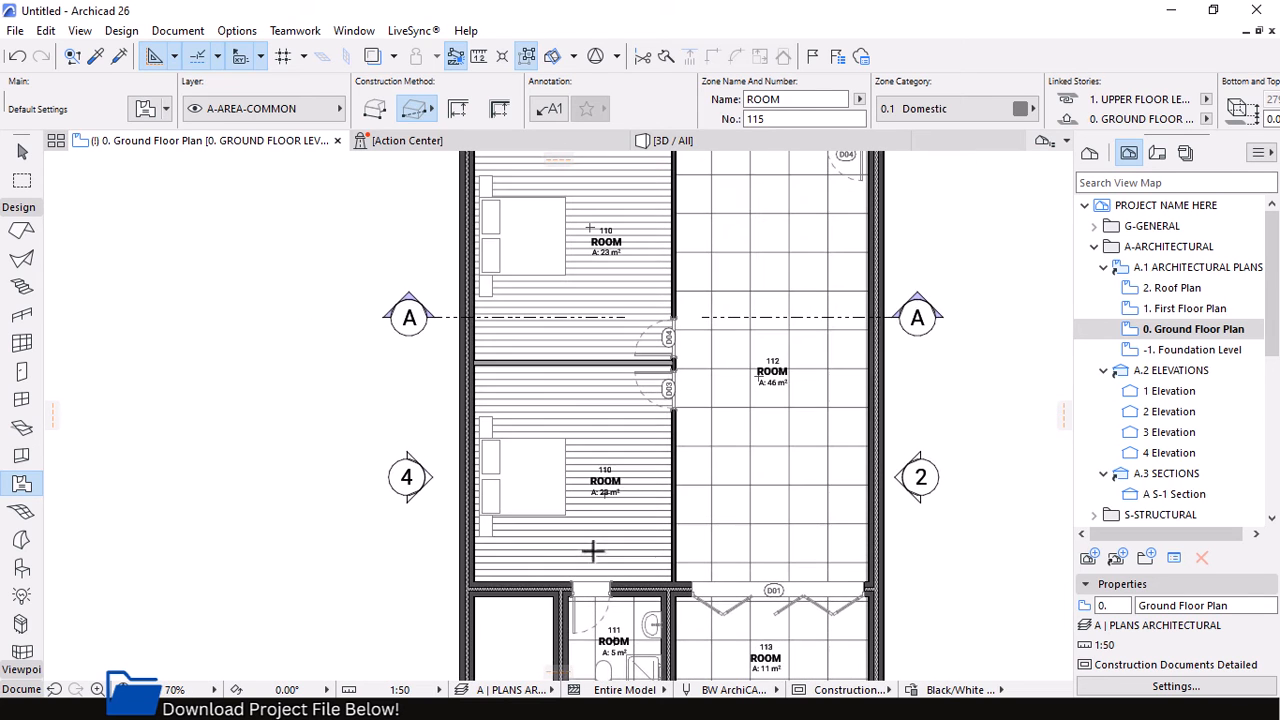
scroll(768, 358, "up", 3)
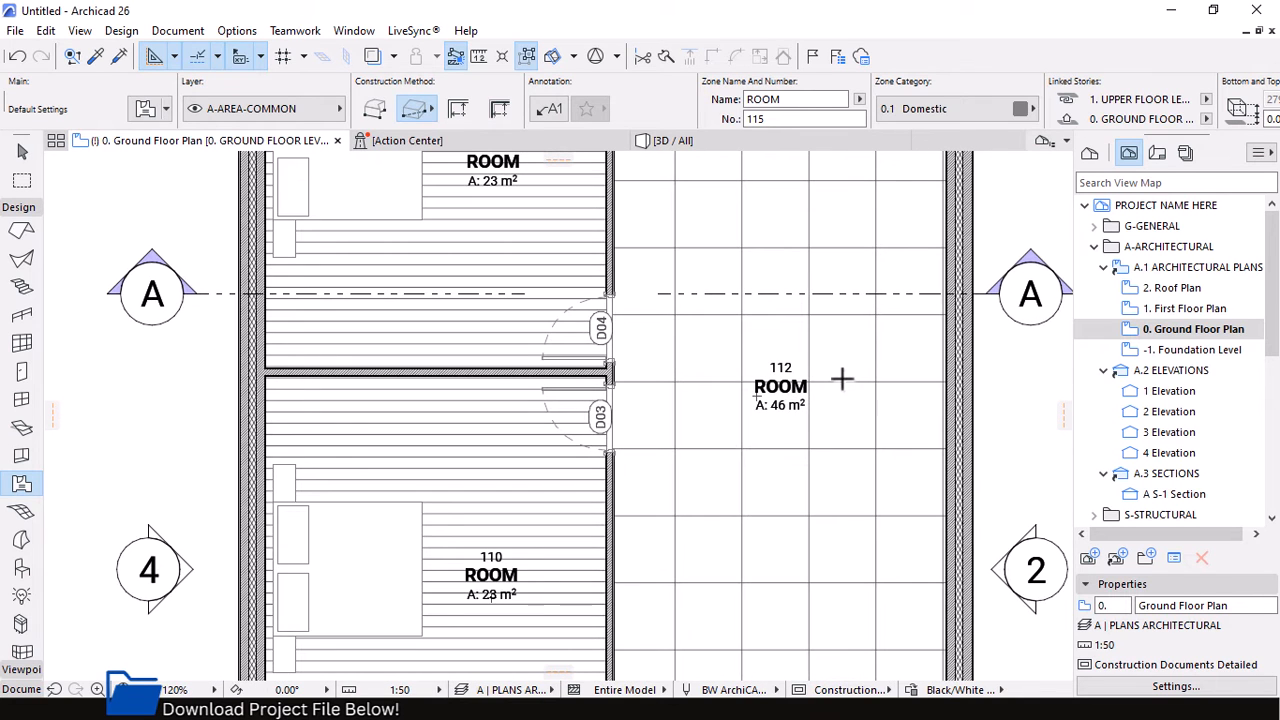
scroll(770, 358, "down", 2)
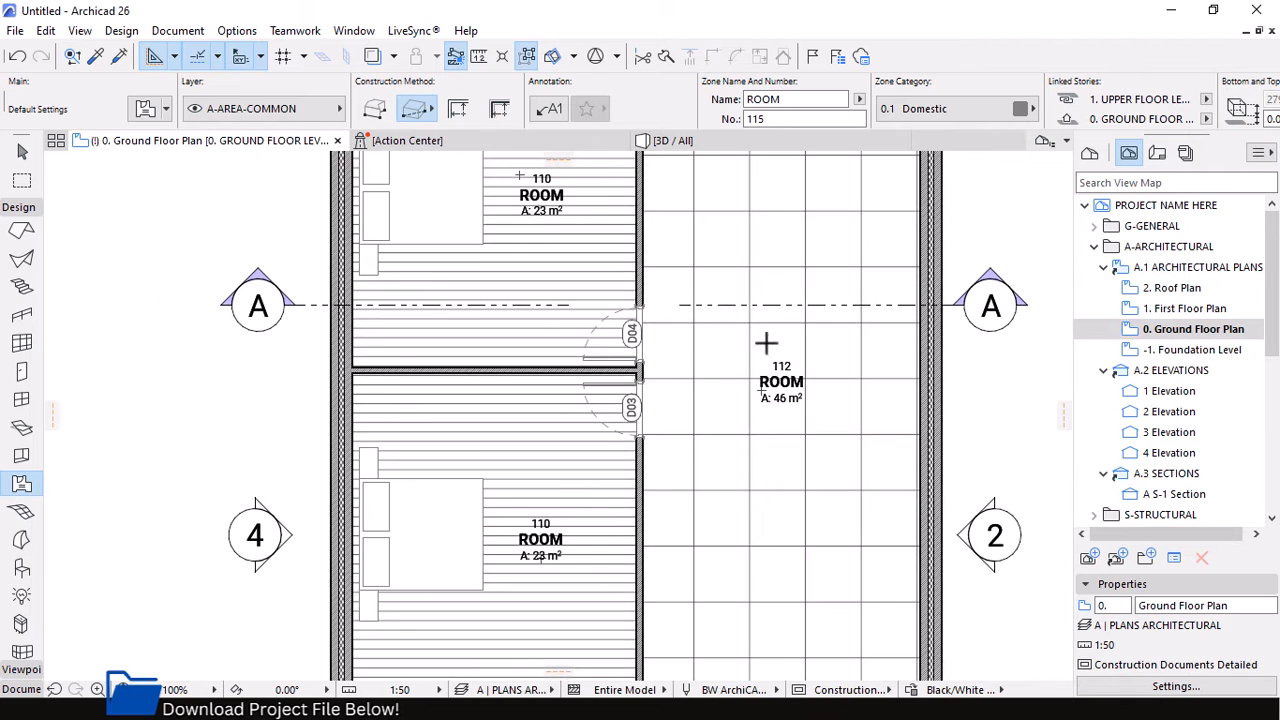
scroll(774, 349, "down", 2)
key("Escape")
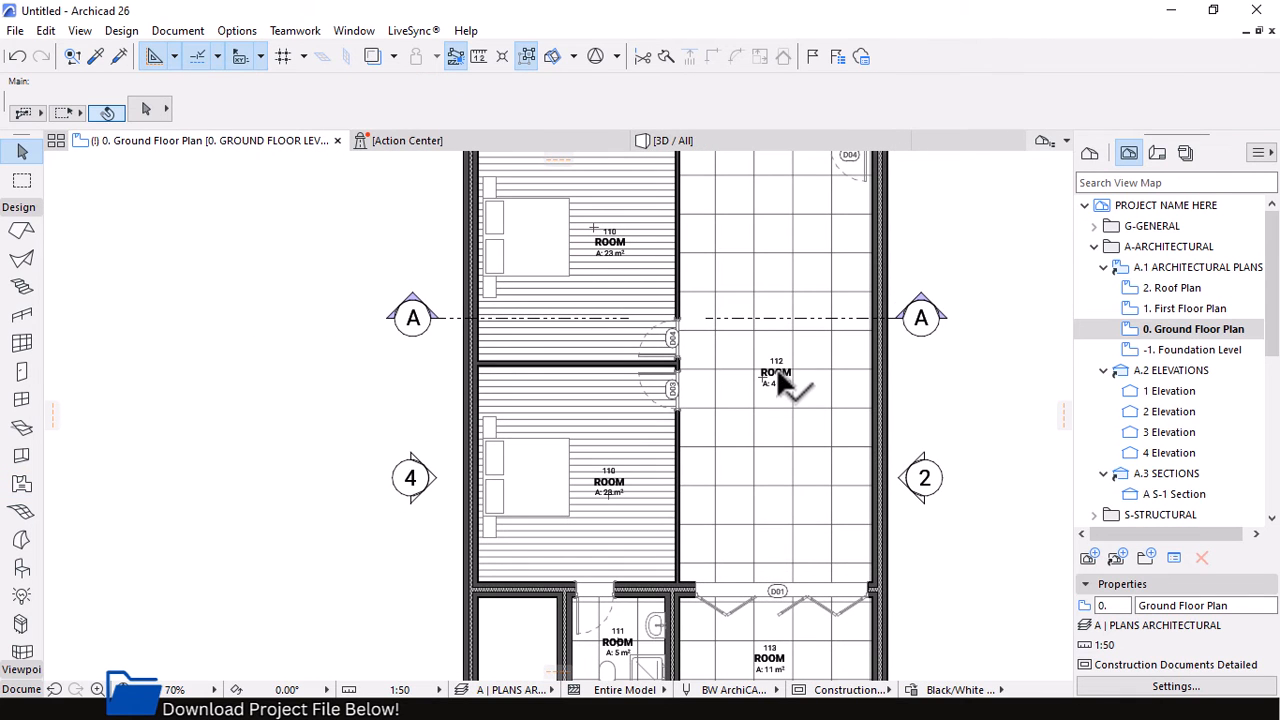
left_click(21, 484)
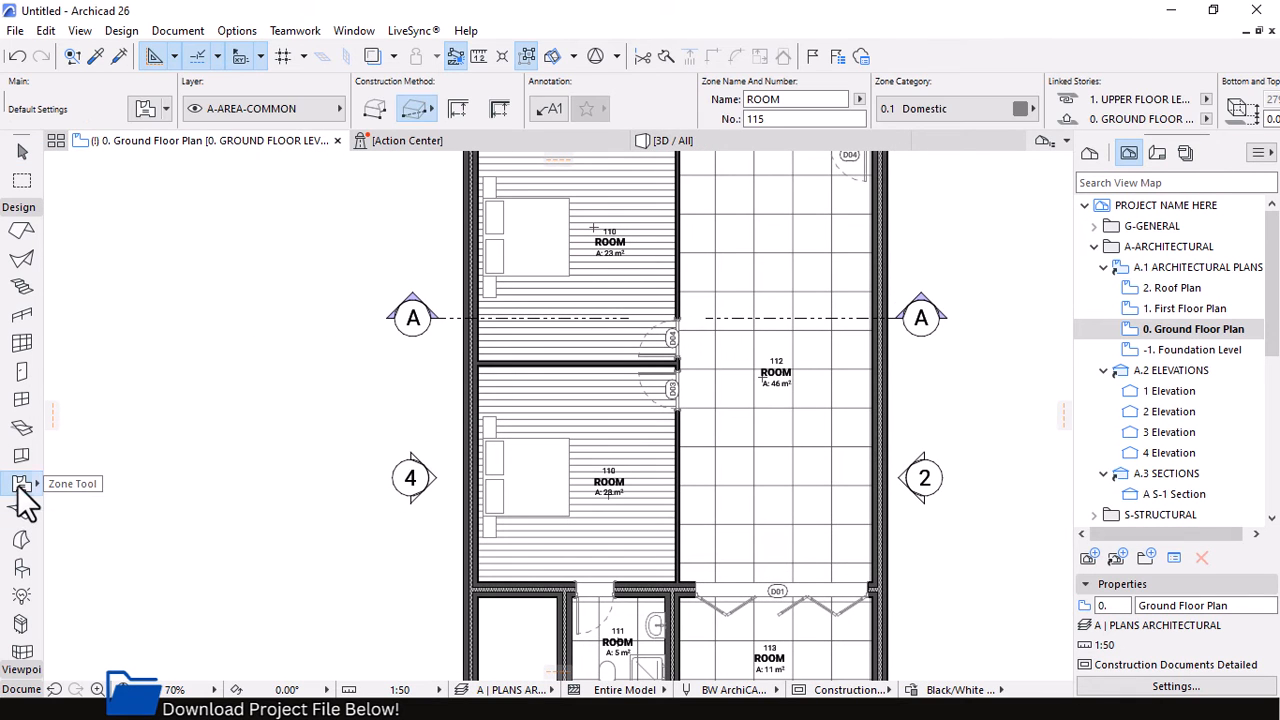
key("ctrl+a")
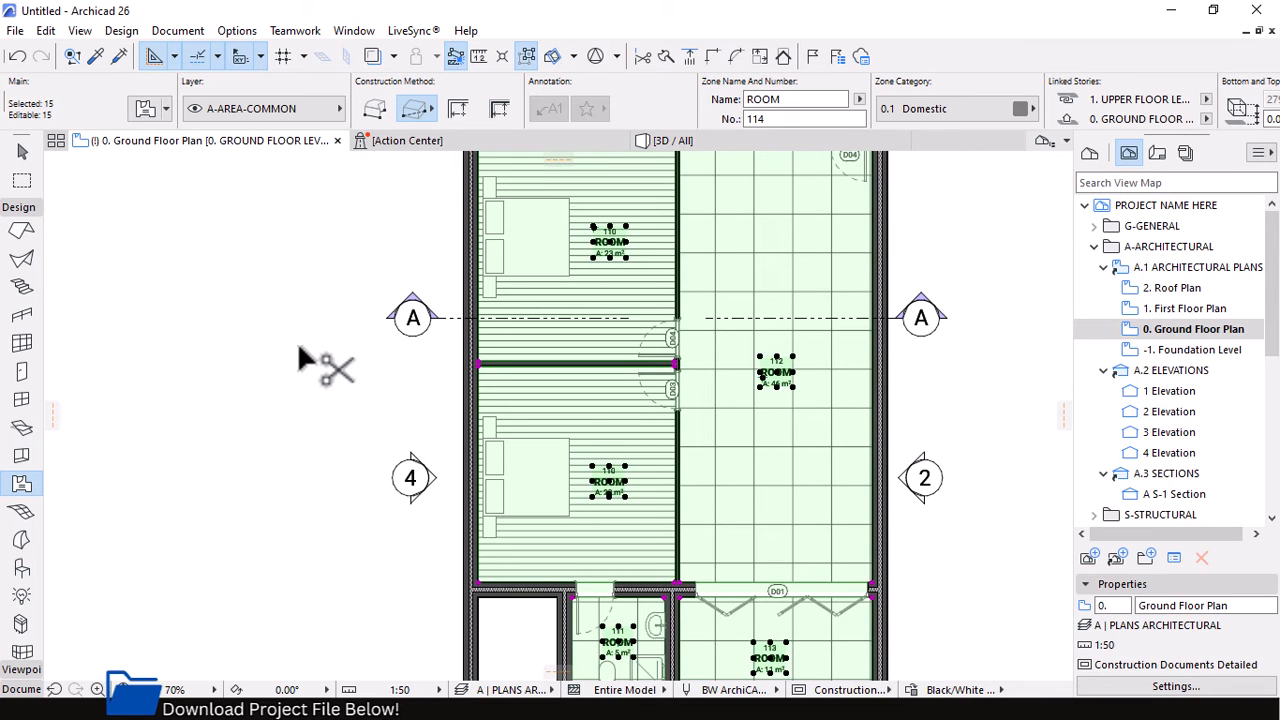
left_click(150, 110)
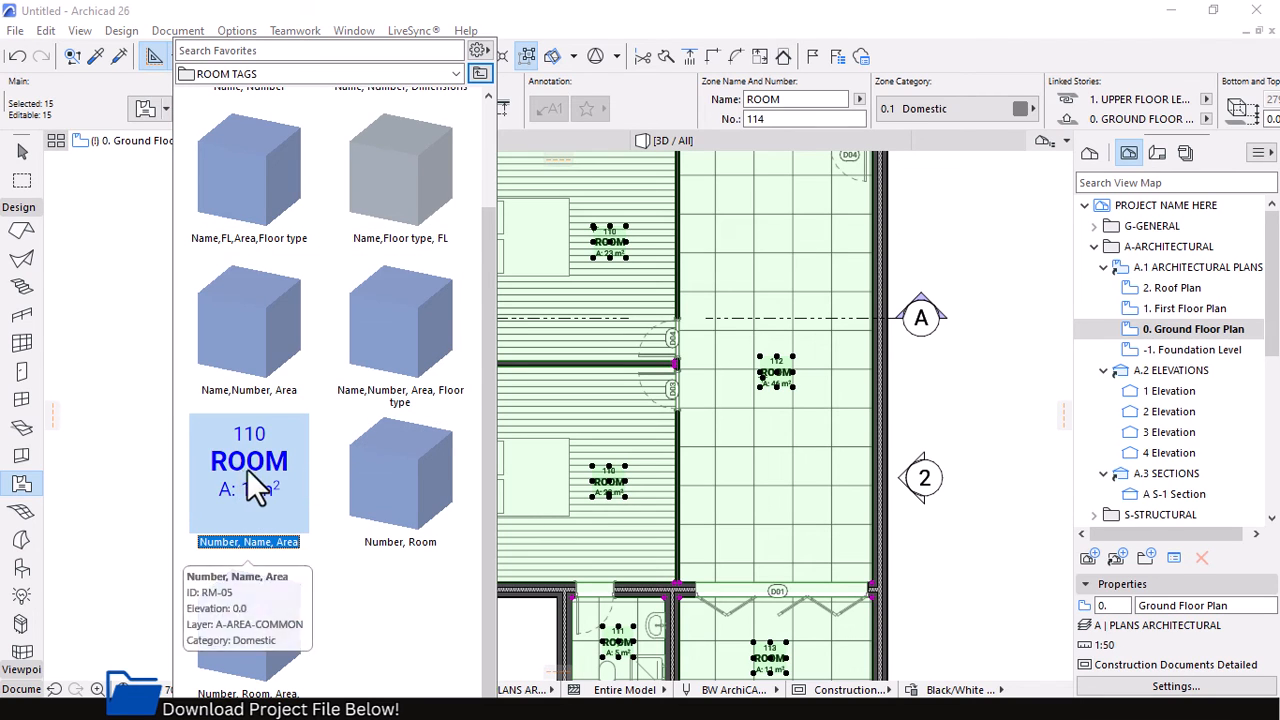
double_click(396, 475)
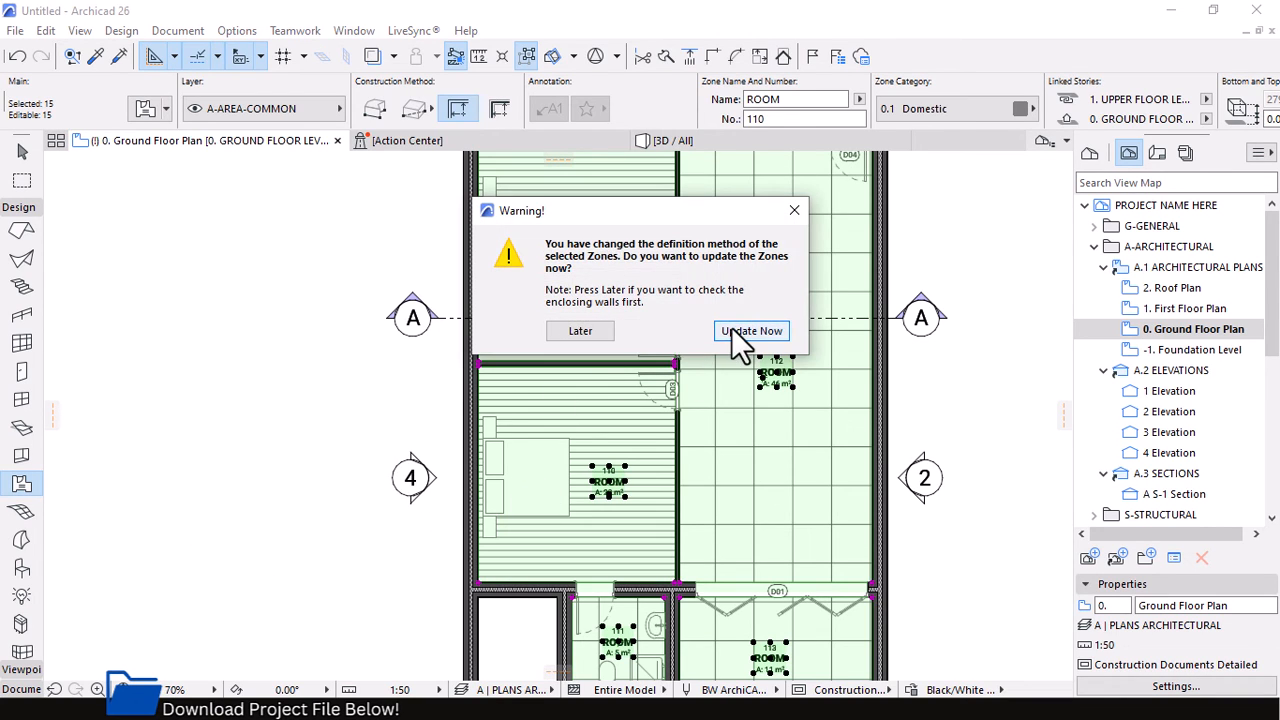
left_click(740, 331)
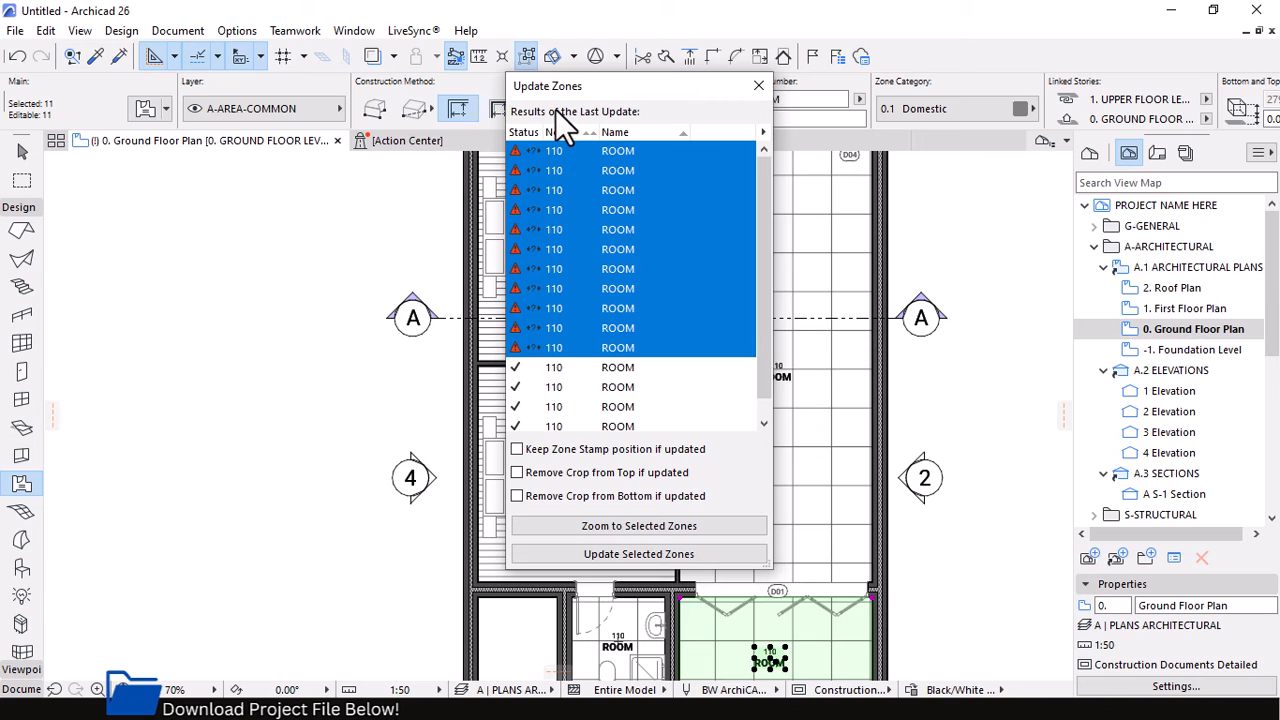
Zoom to the zones selected in the Update Zones results, close the dialog and clear the selection
scroll(623, 337, "down", 1)
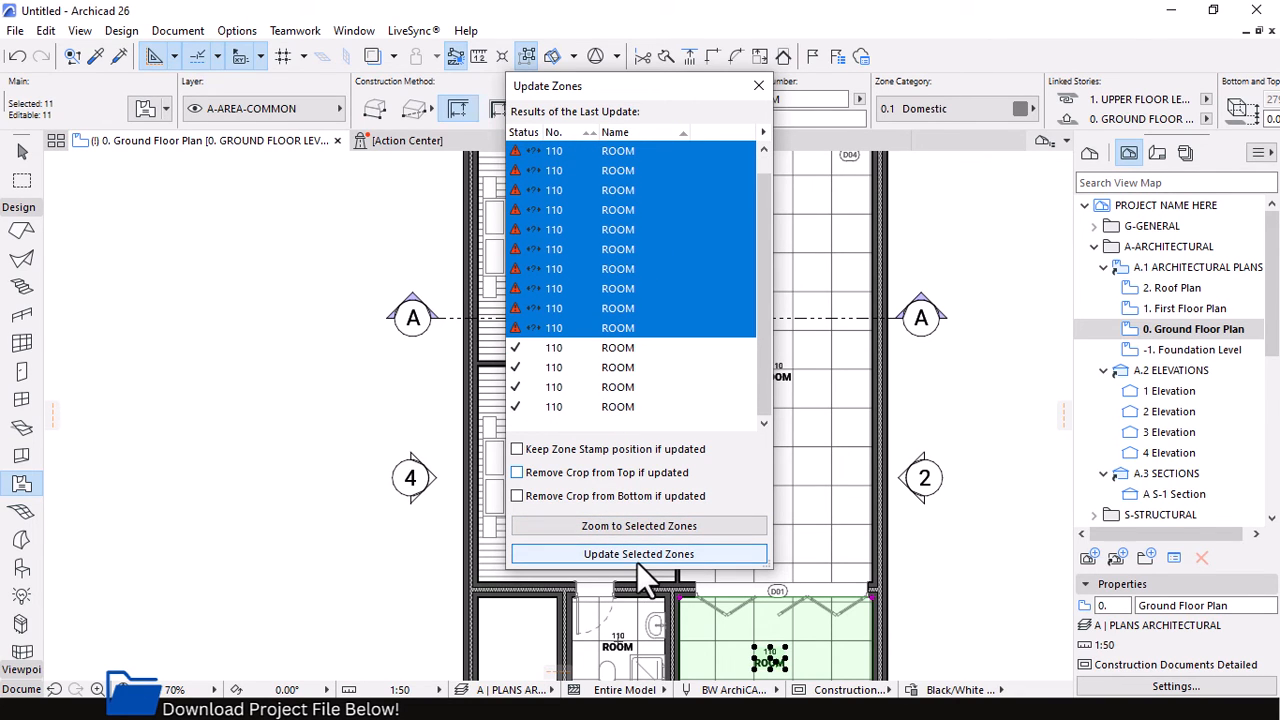
left_click(601, 523)
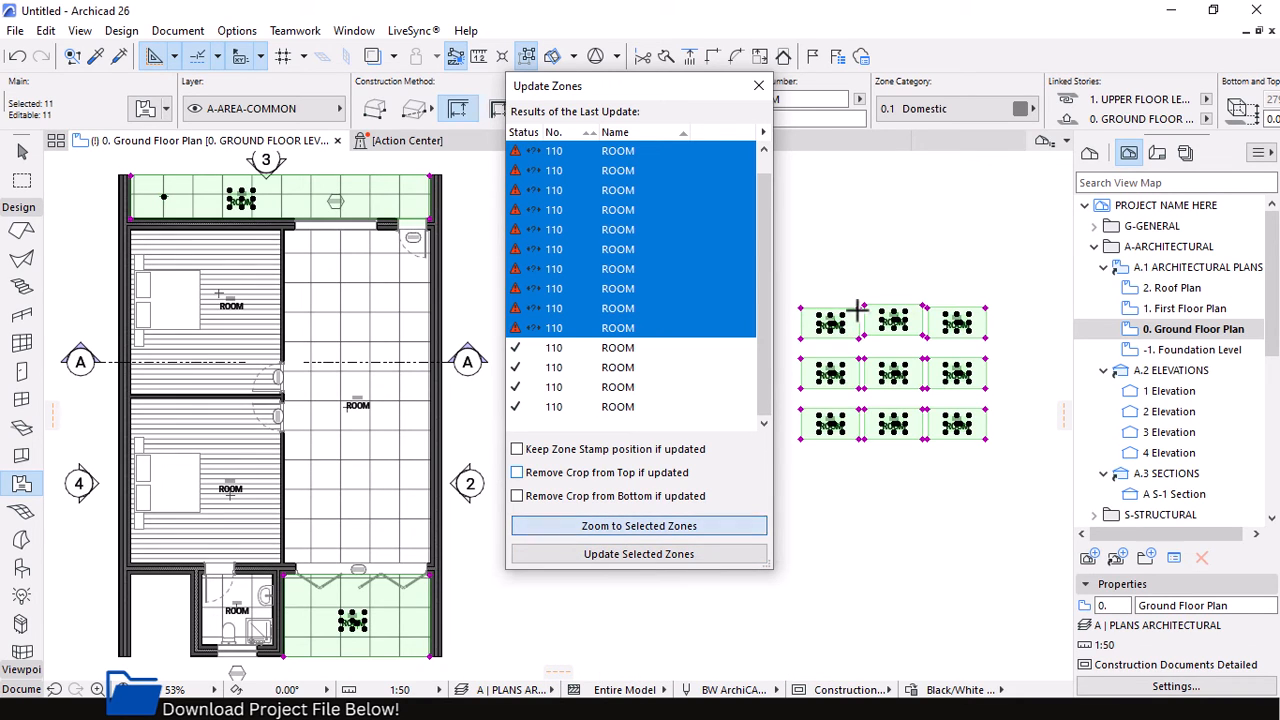
left_click(759, 87)
key("Escape")
Examine the room tags across the bedrooms, bathroom, living area and porches of the ground floor plan
scroll(993, 351, "down", 1)
scroll(993, 351, "down", 3)
scroll(571, 266, "up", 2)
scroll(672, 273, "up", 5)
scroll(677, 274, "down", 3)
scroll(580, 425, "down", 3)
scroll(641, 527, "up", 5)
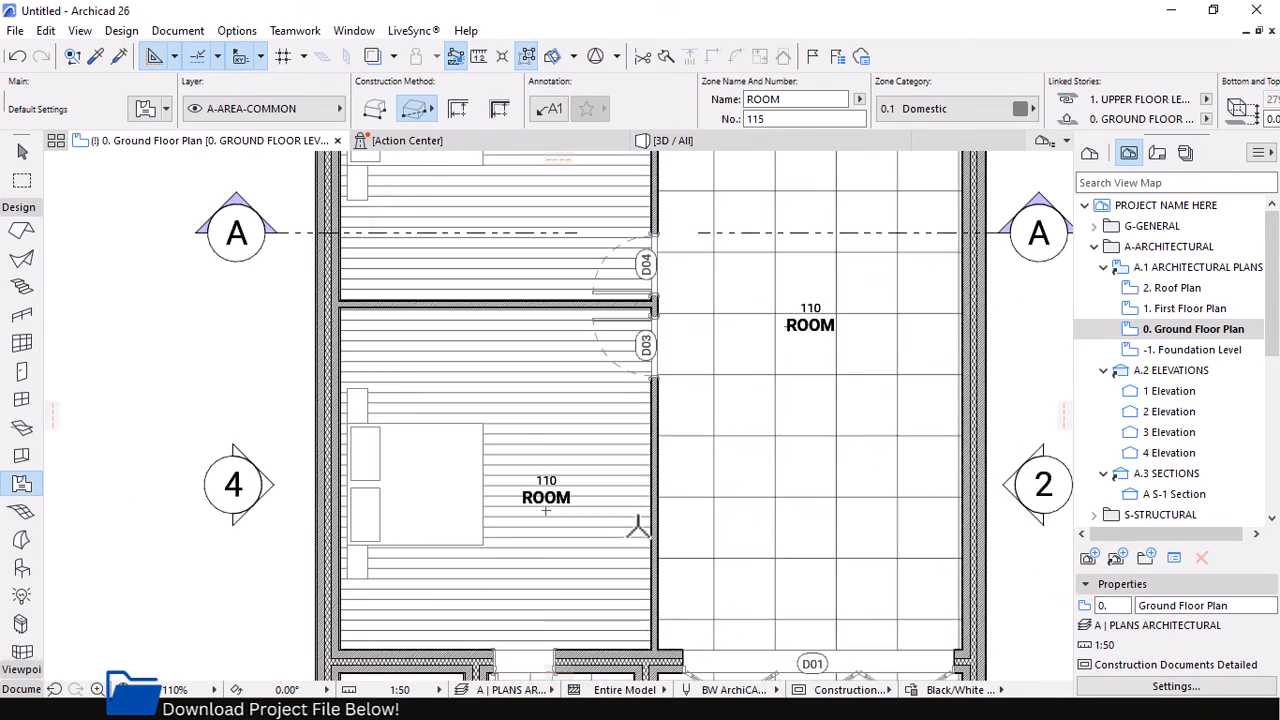
scroll(726, 523, "down", 3)
scroll(726, 523, "up", 3)
scroll(830, 527, "up", 3)
scroll(661, 531, "down", 10)
scroll(651, 370, "up", 3)
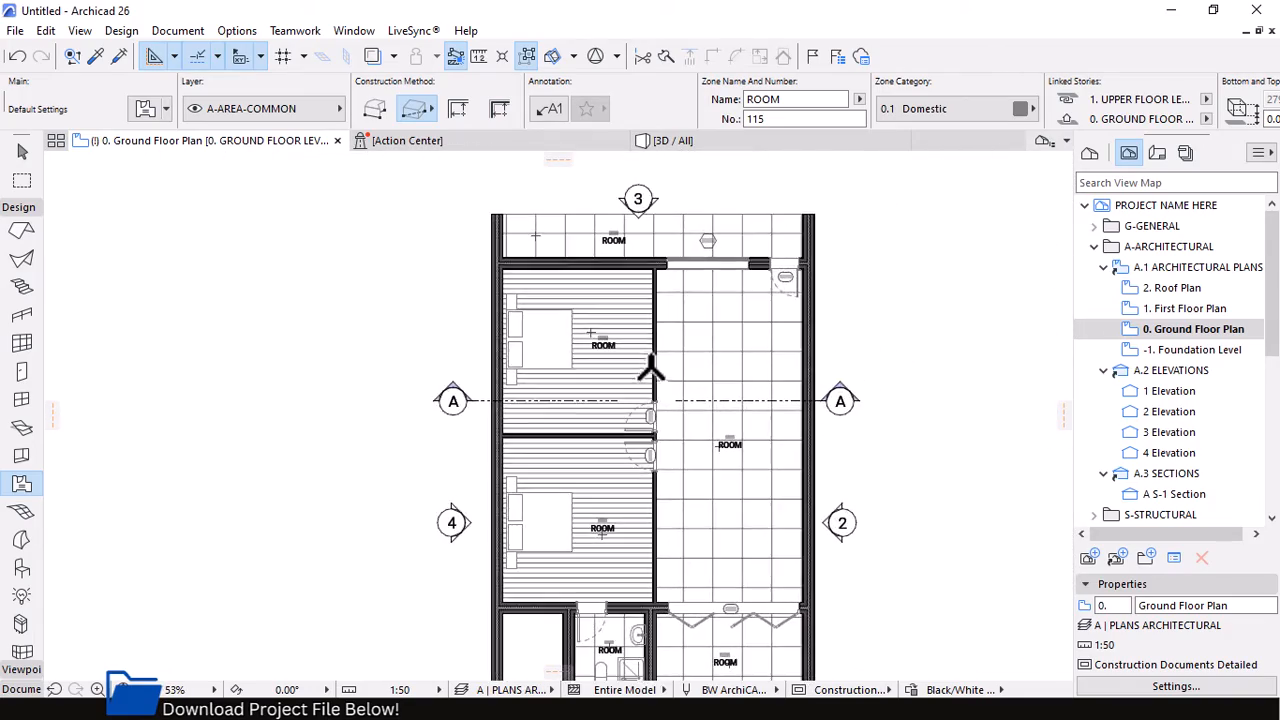
scroll(651, 370, "up", 4)
scroll(677, 286, "down", 5)
scroll(622, 532, "up", 2)
scroll(622, 532, "down", 1)
scroll(695, 349, "up", 1)
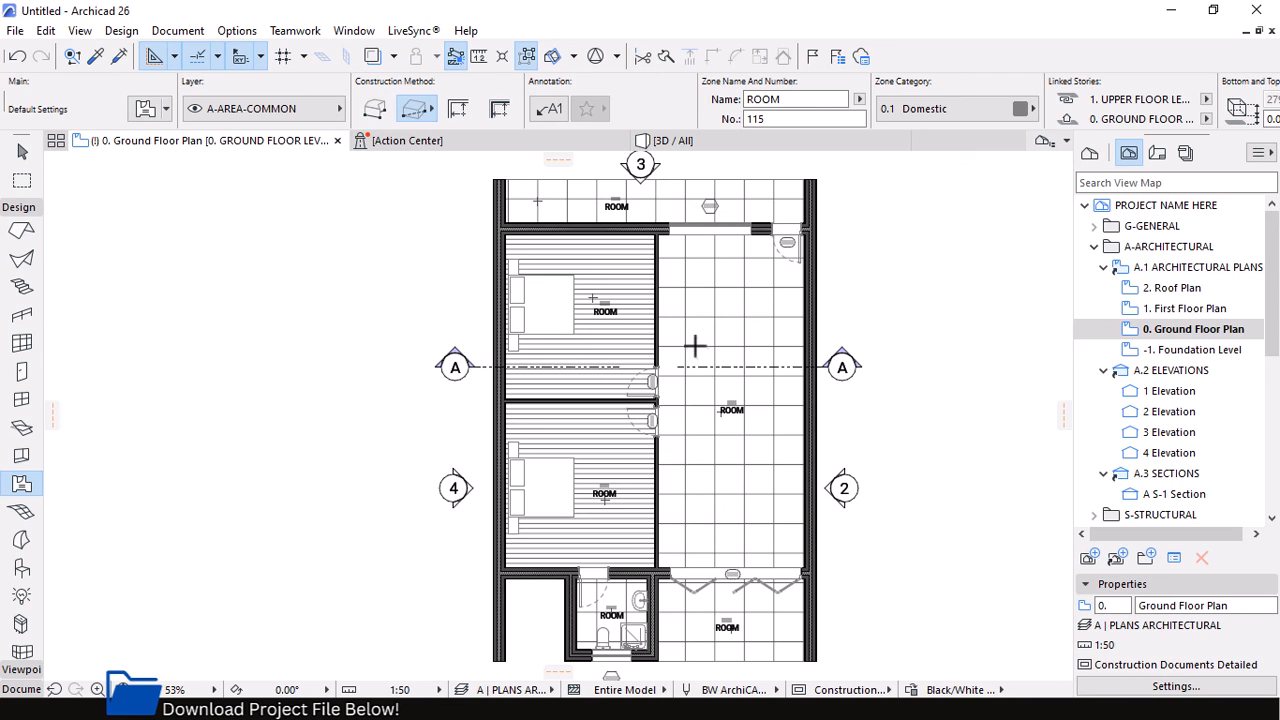
scroll(695, 345, "down", 2)
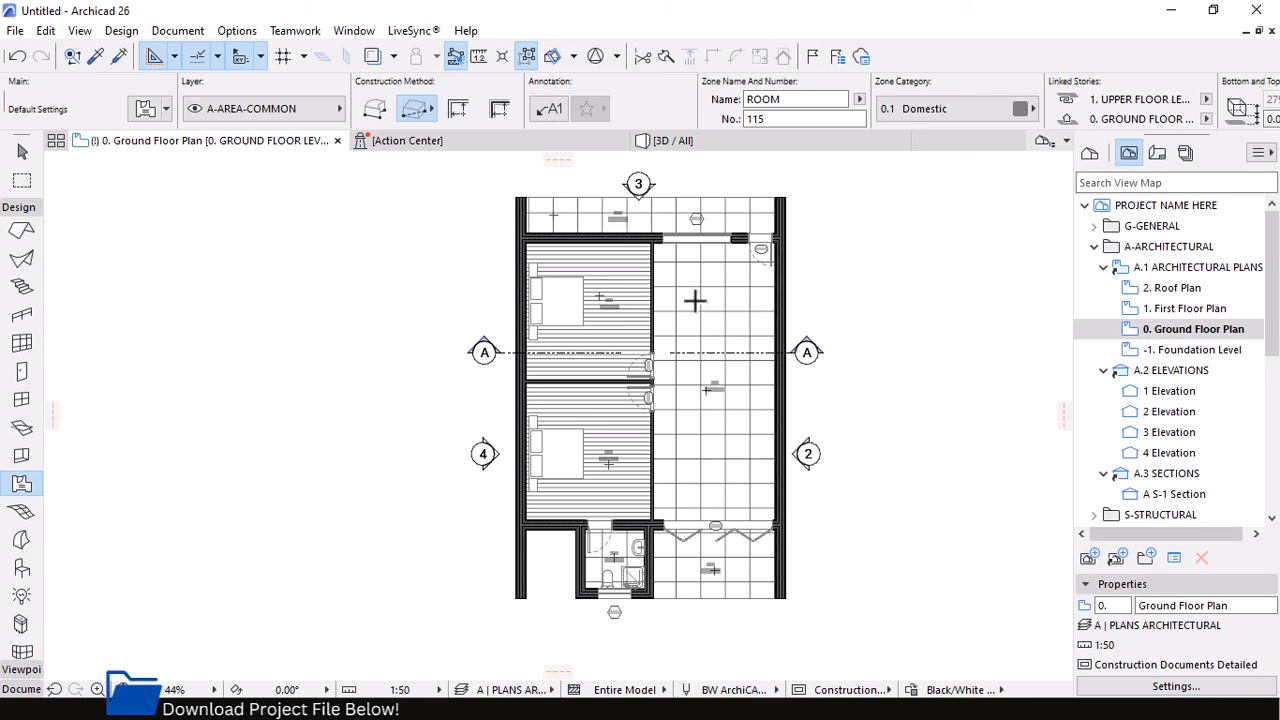
scroll(695, 300, "up", 1)
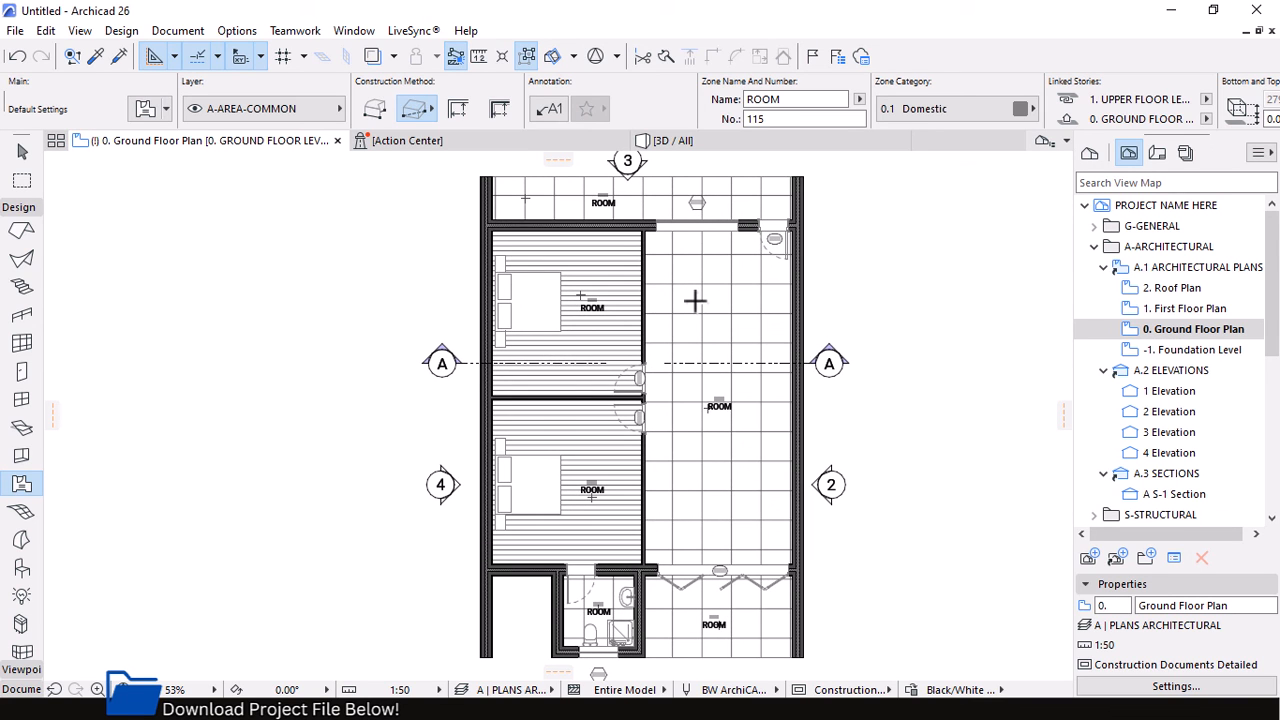